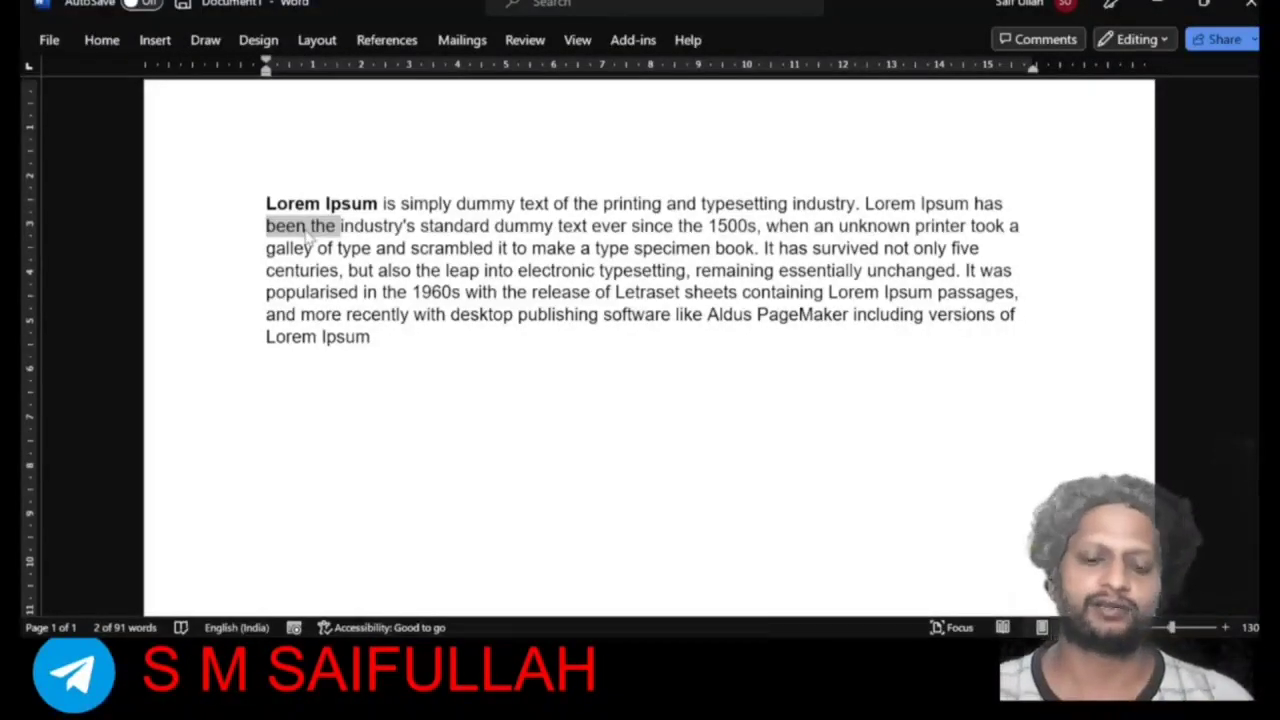
Toggle italic on 'been the' on and off, then flip its case to capitals and back with Shift+F3
{"action": "key", "text": "ctrl+i"}
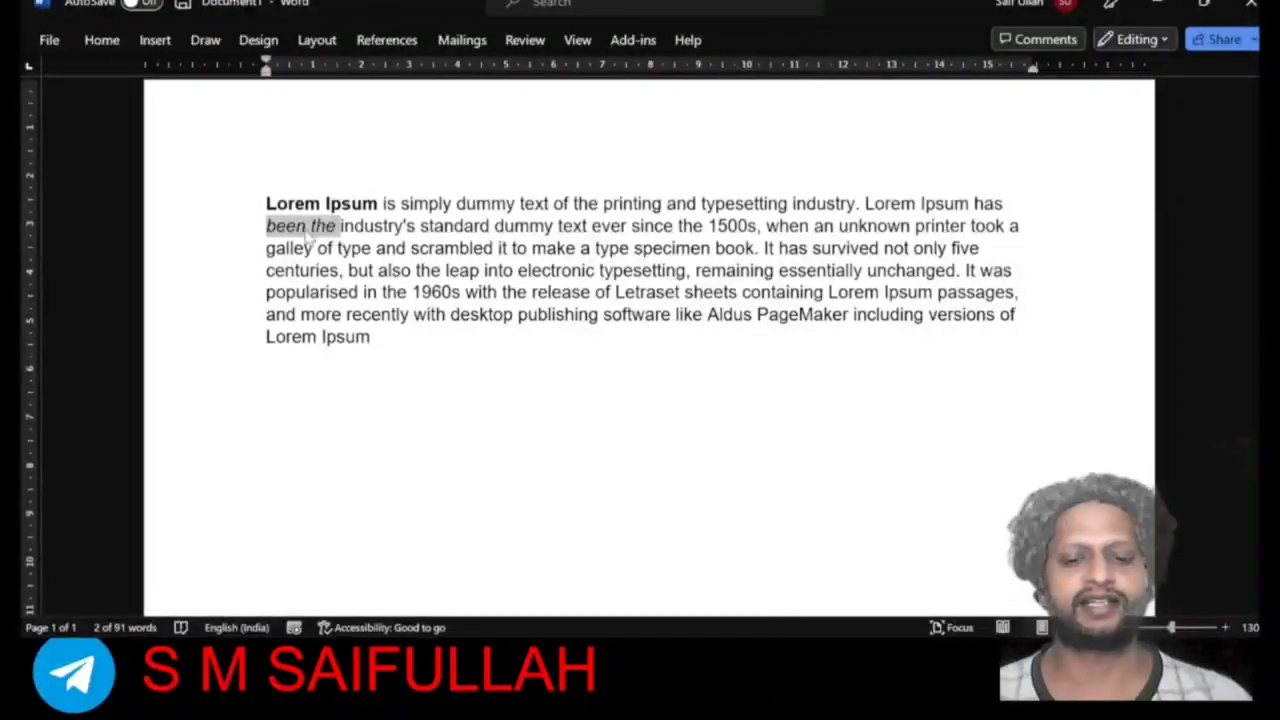
{"action": "key", "text": "ctrl+i"}
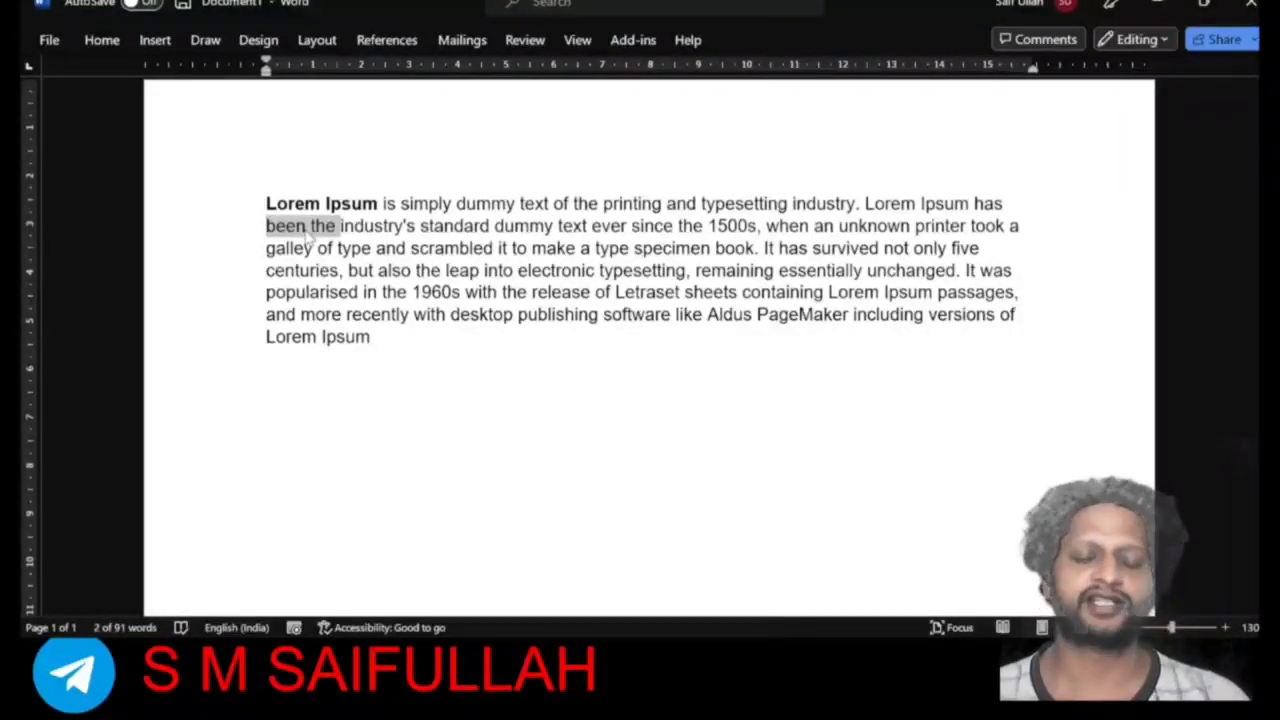
{"action": "key", "text": "ctrl+i"}
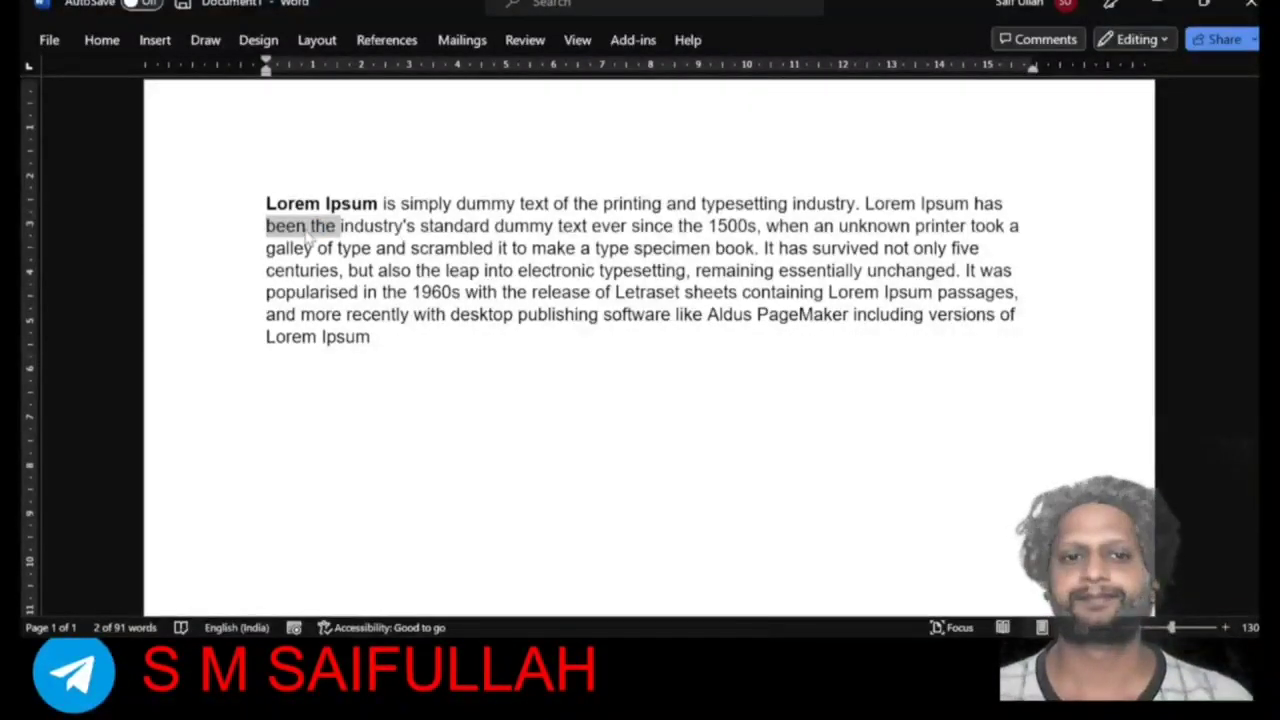
{"action": "key", "text": "ctrl+i"}
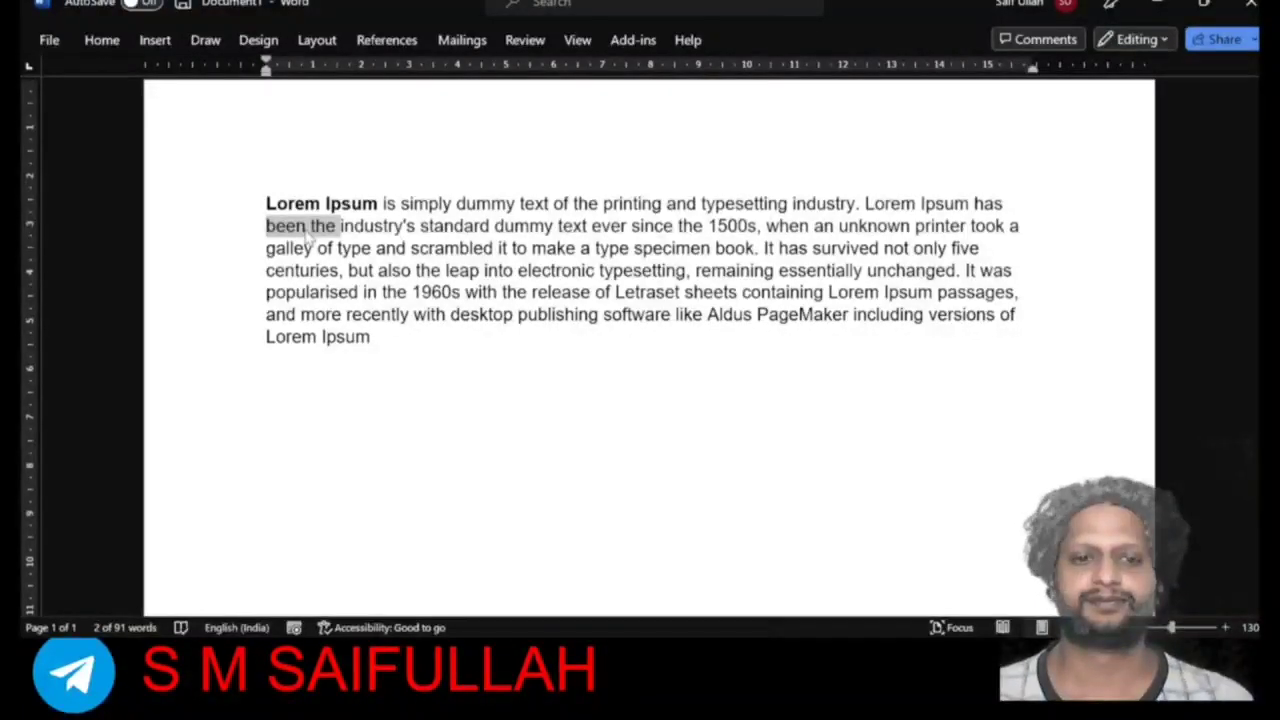
{"action": "key", "text": "ctrl+o"}
{"action": "key", "text": "Escape"}
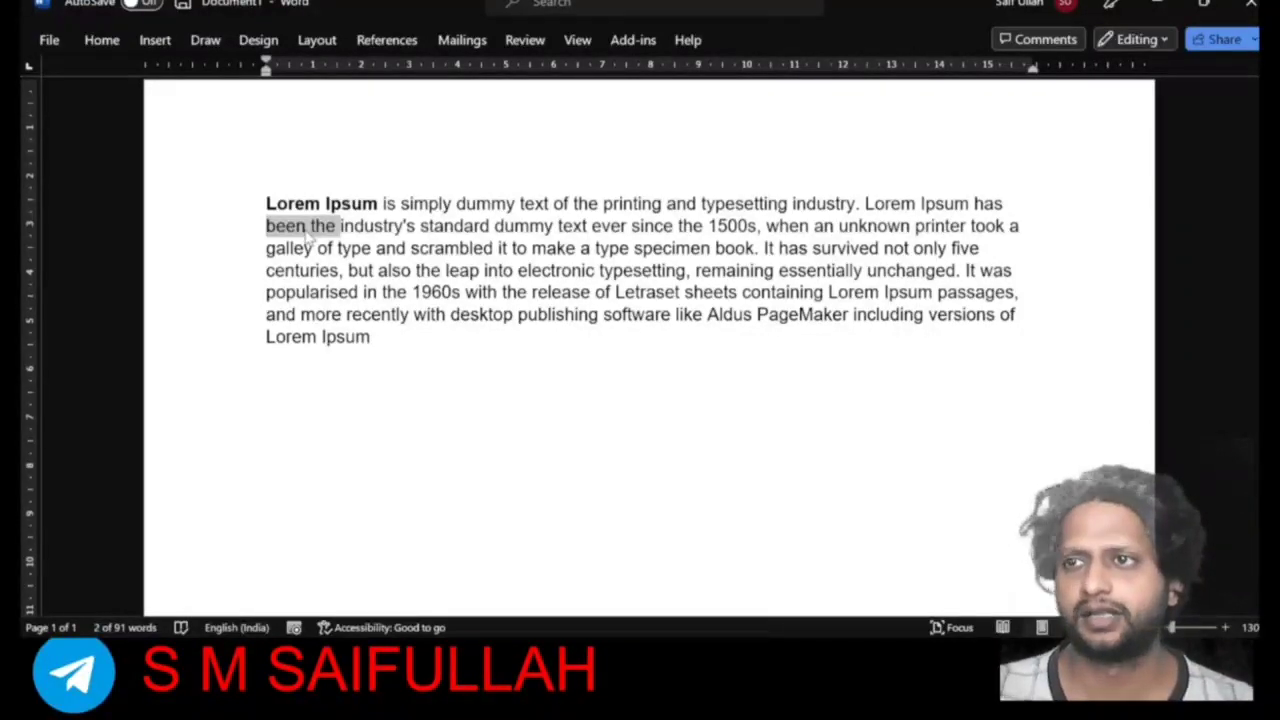
{"action": "key", "text": "shift+F3"}
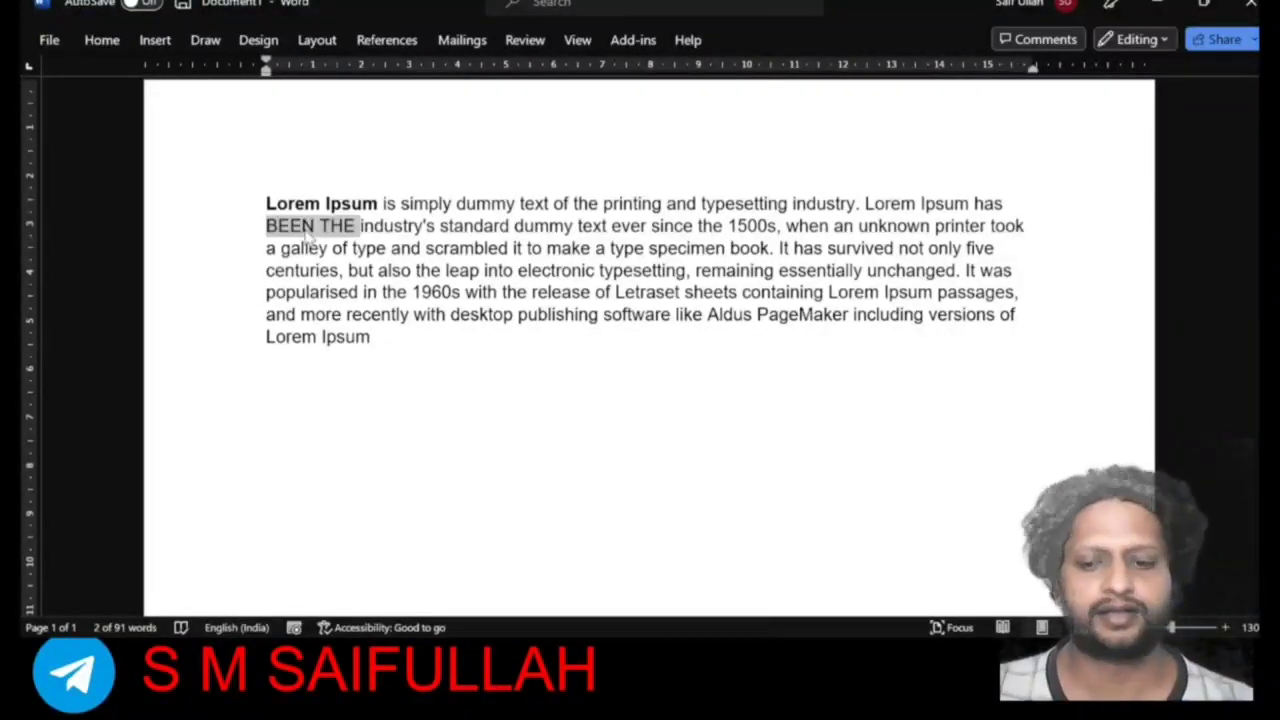
{"action": "key", "text": "shift+F3"}
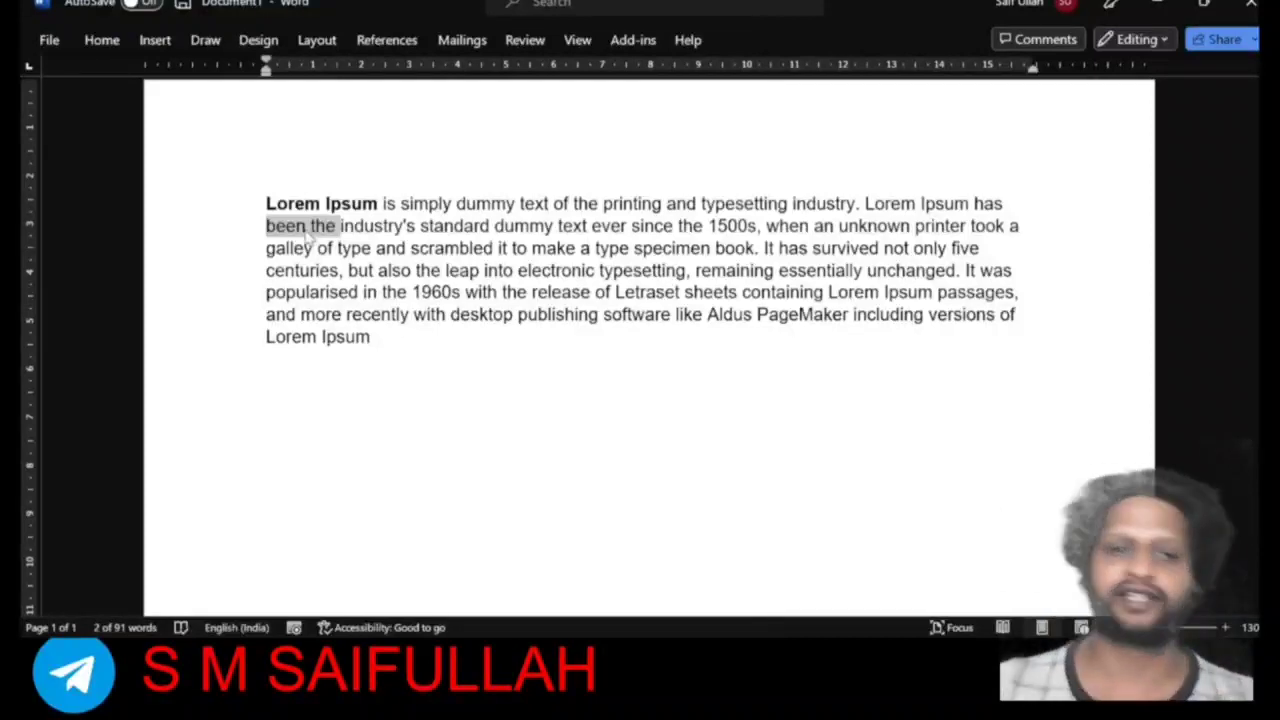
Select the paragraph after Lorem Ipsum and switch it to all caps, then back to normal
{"action": "left_click", "coordinate": [380, 196]}
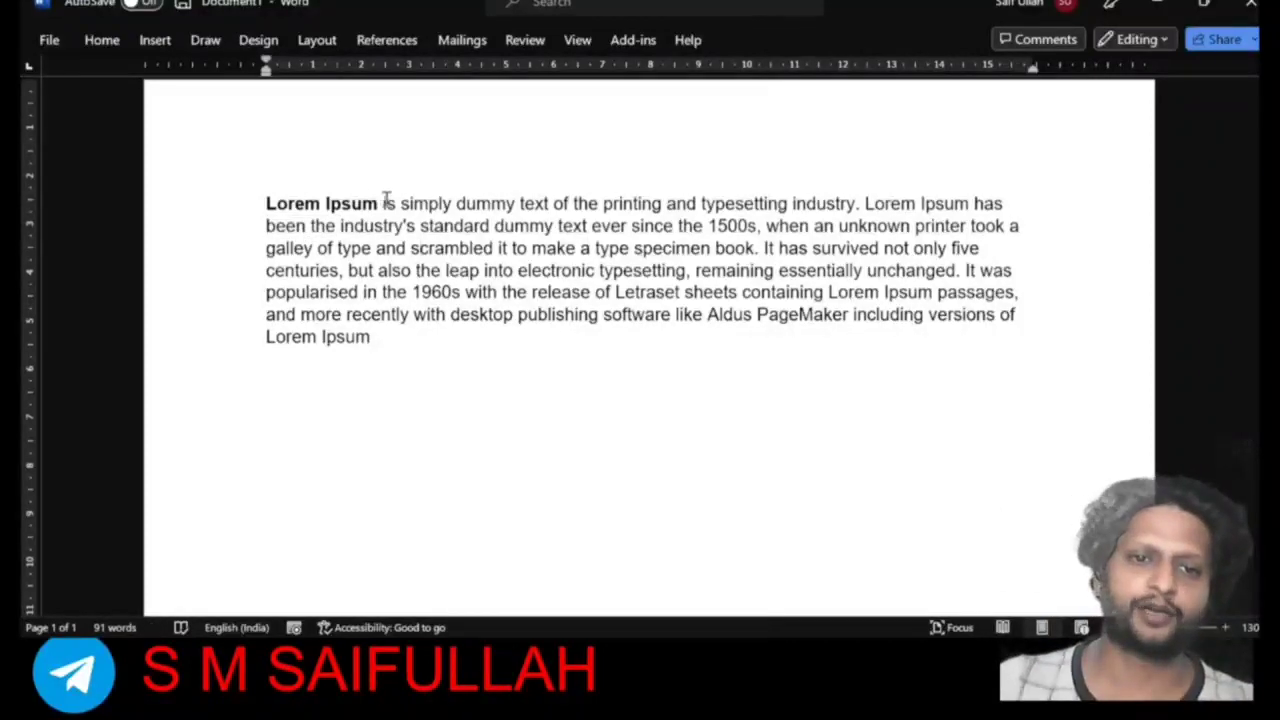
{"action": "left_click_drag", "start_coordinate": [384, 203], "coordinate": [431, 340]}
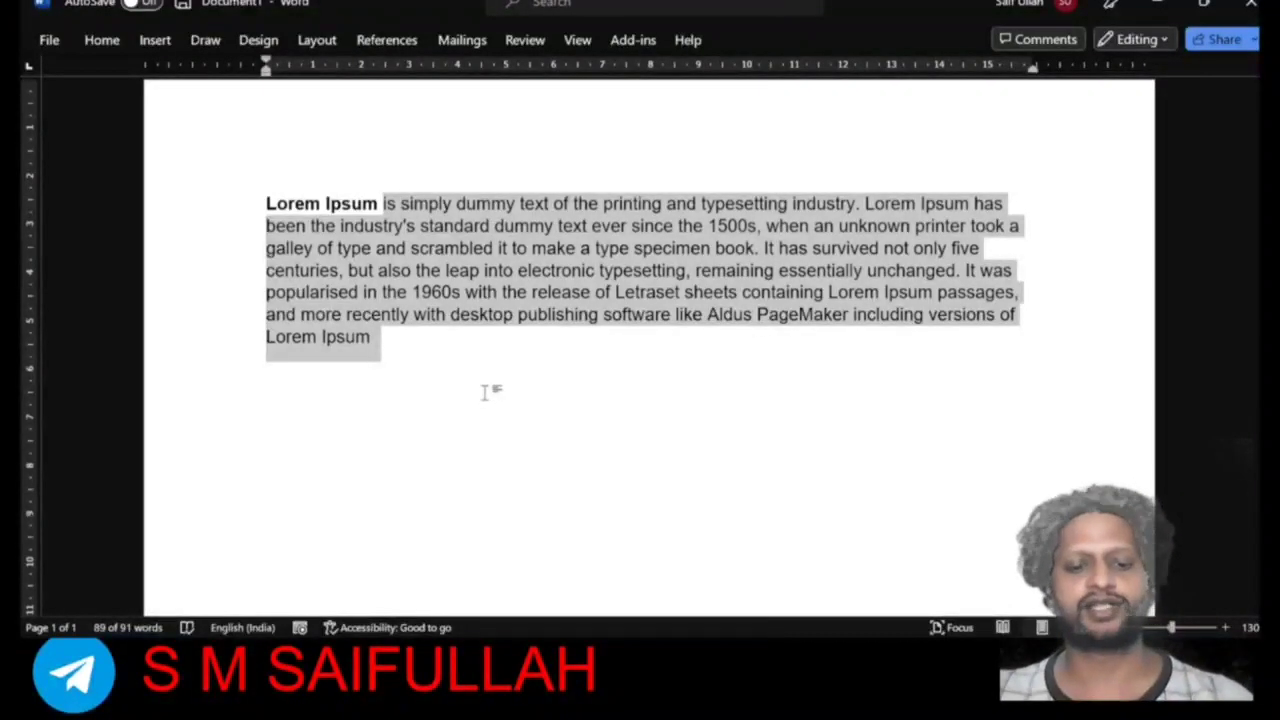
{"action": "key", "text": "ctrl+shift+a"}
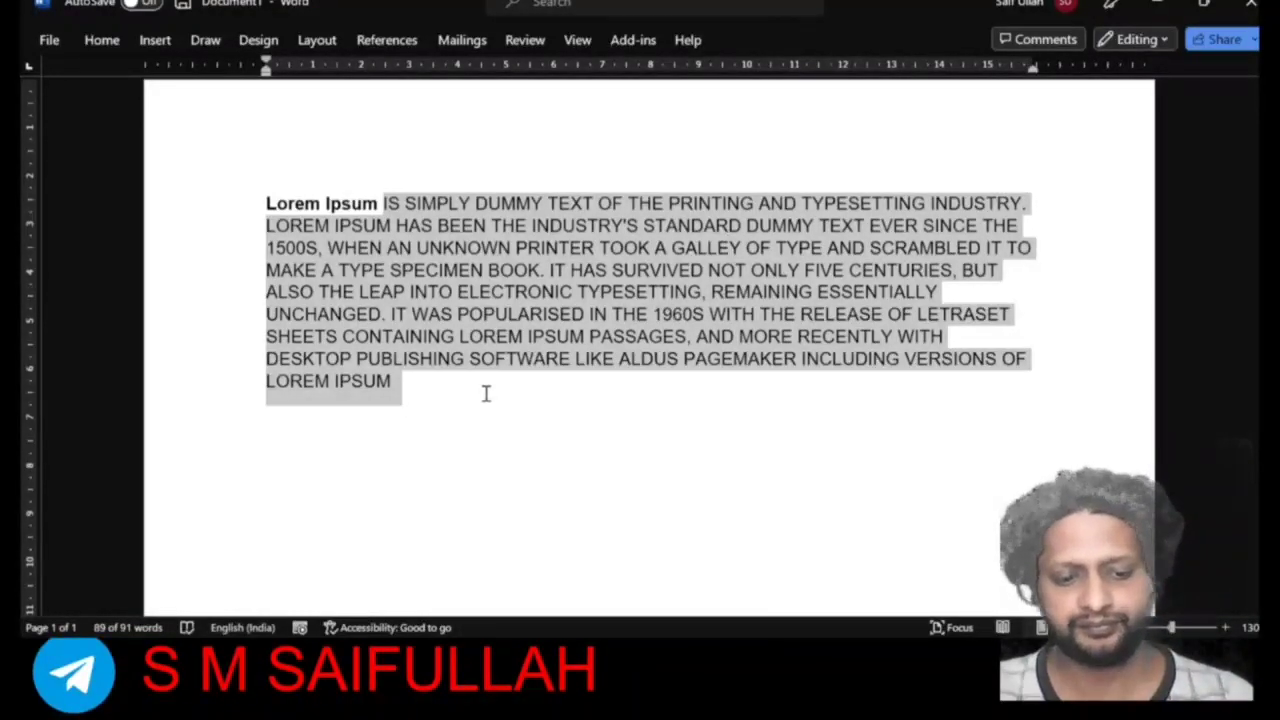
{"action": "key", "text": "ctrl+shift+a"}
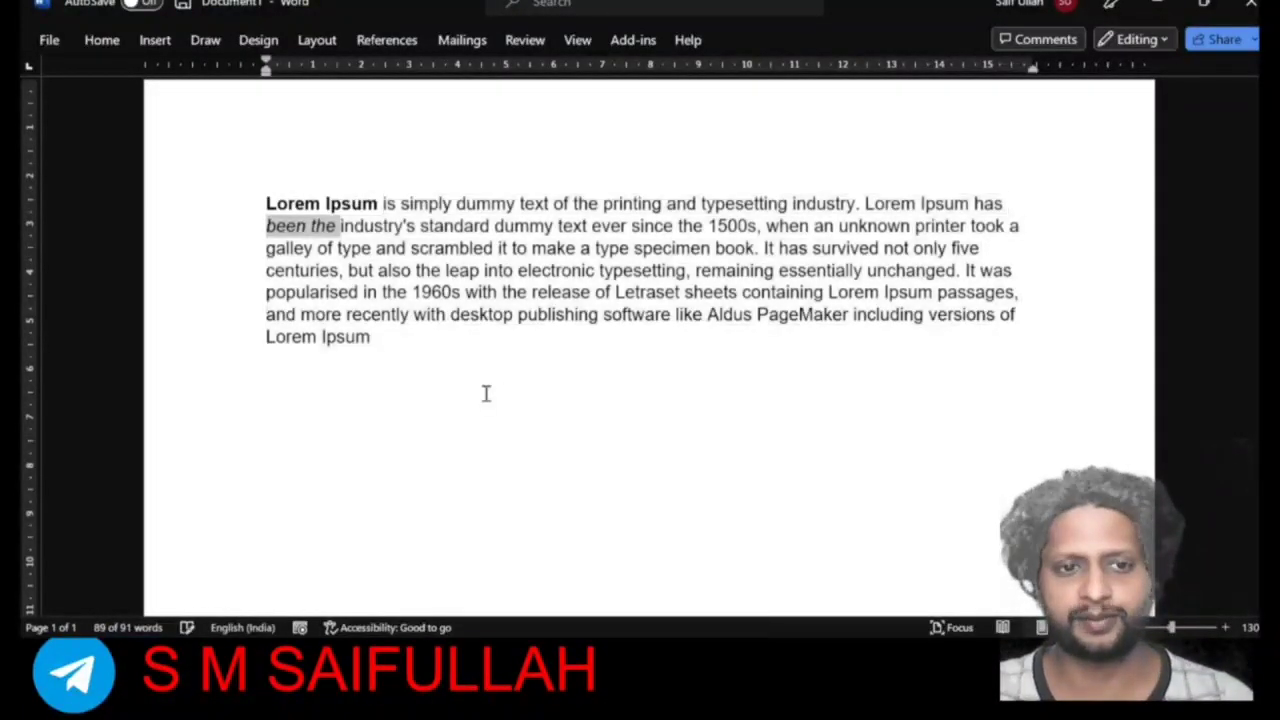
Select the whole document and switch it to uppercase, then small caps, then normal case
{"action": "key", "text": "ctrl+a"}
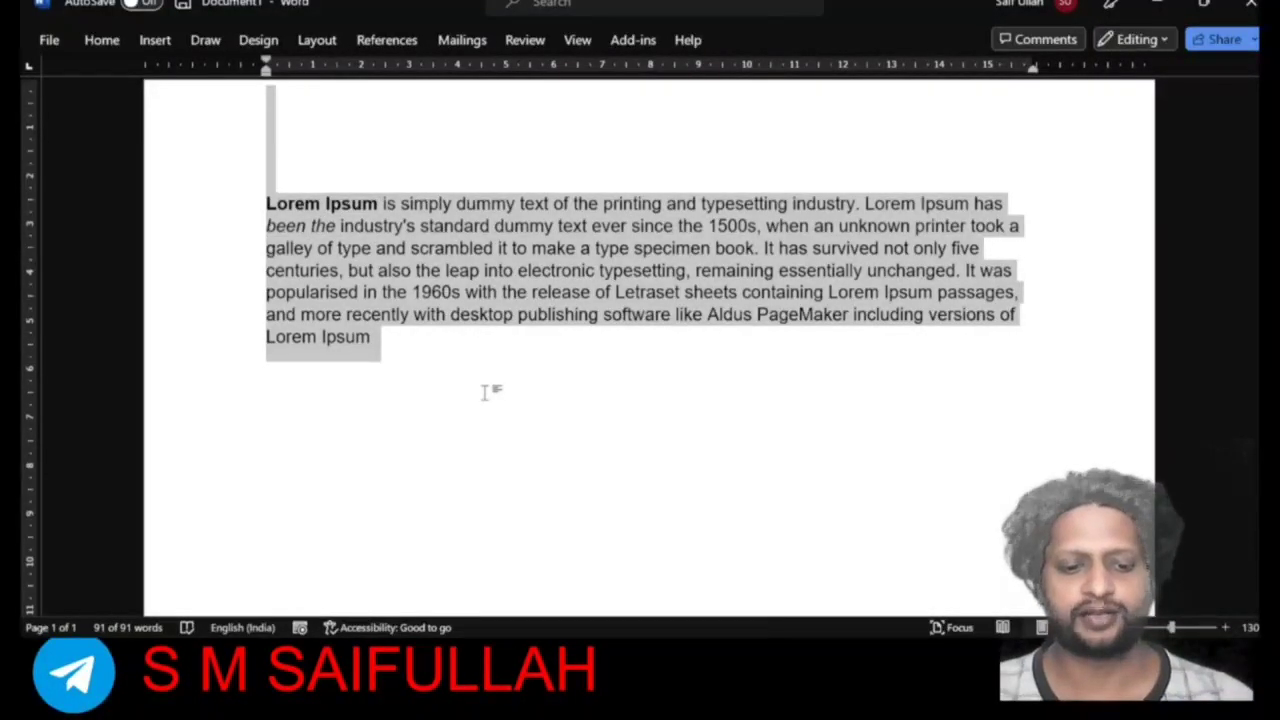
{"action": "key", "text": "ctrl+shift+a"}
{"action": "key", "text": "ctrl+shift+a"}
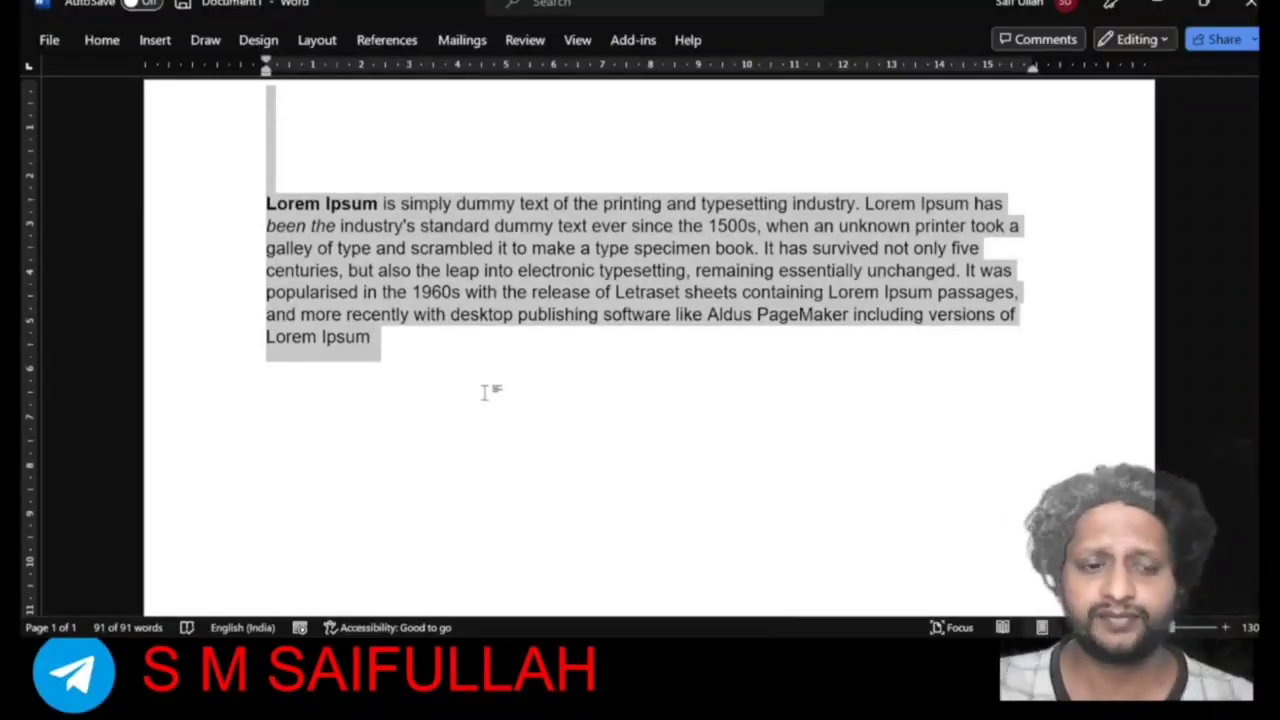
{"action": "key", "text": "shift+F3"}
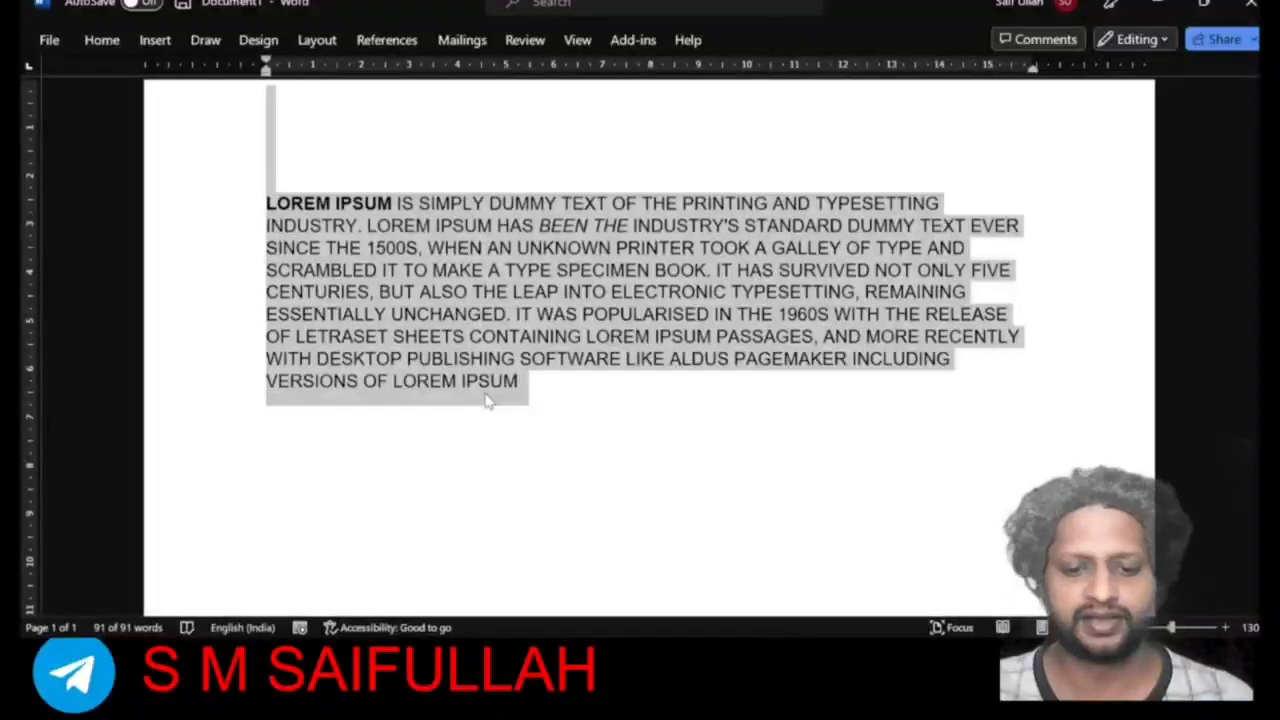
{"action": "key", "text": "ctrl+shift+k"}
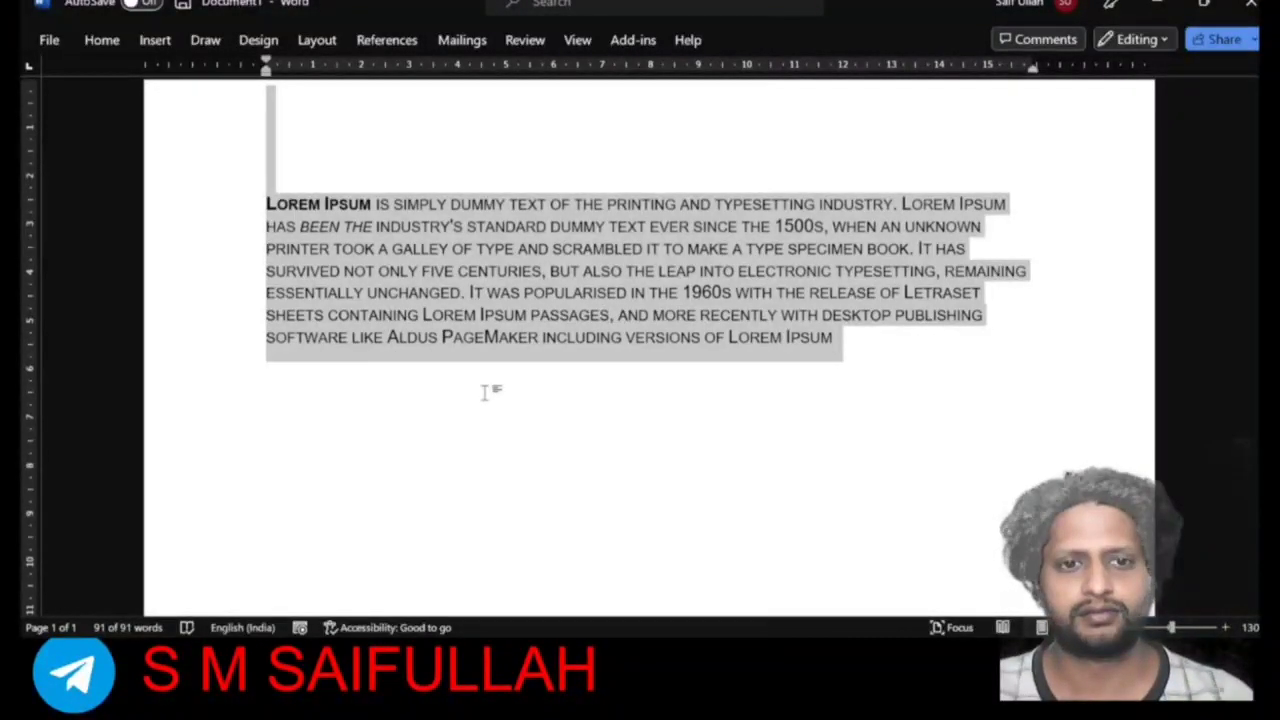
{"action": "key", "text": "ctrl+shift+k"}
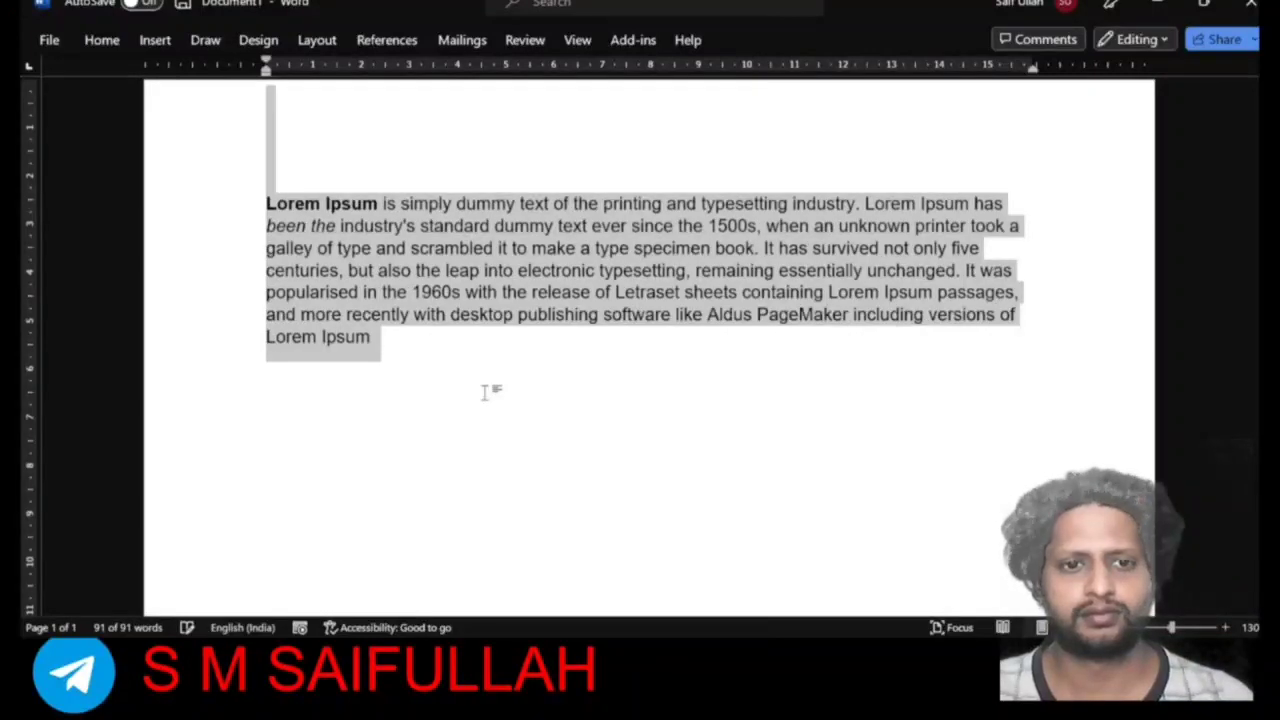
Cycle the whole text between small caps and all caps, ending in normal mixed case
{"action": "key", "text": "ctrl+shift+k"}
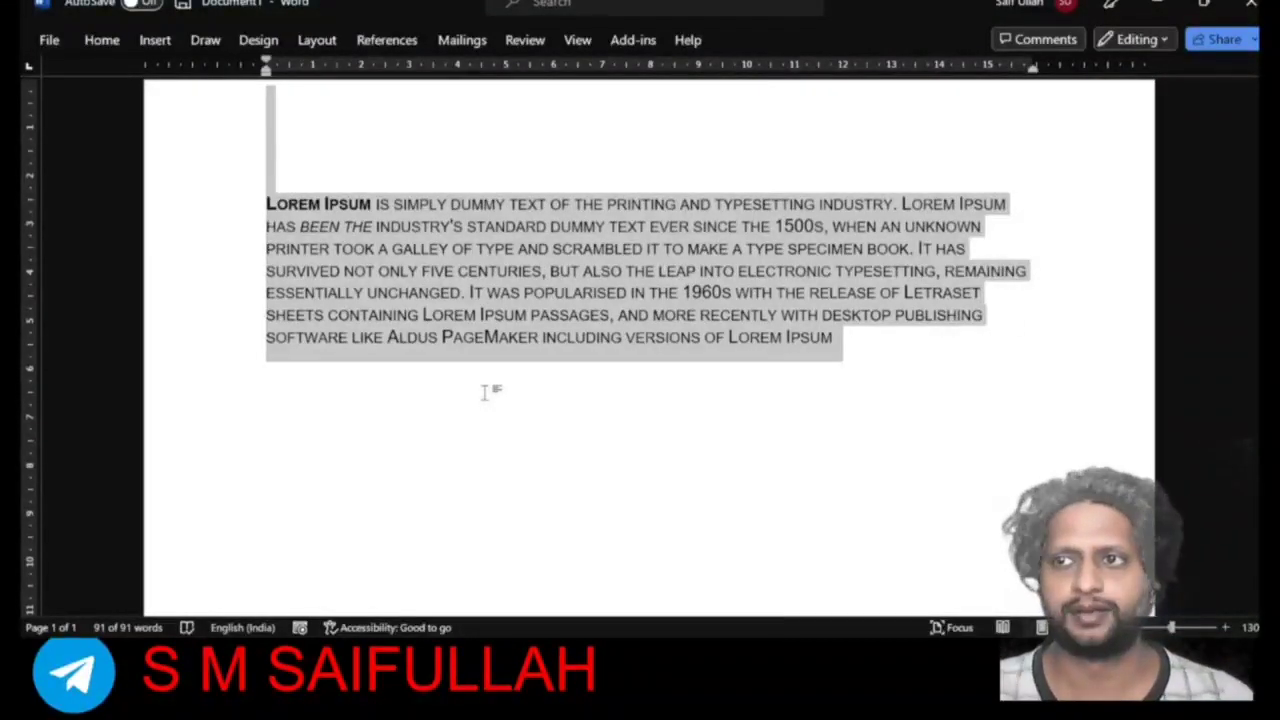
{"action": "key", "text": "ctrl+shift+a"}
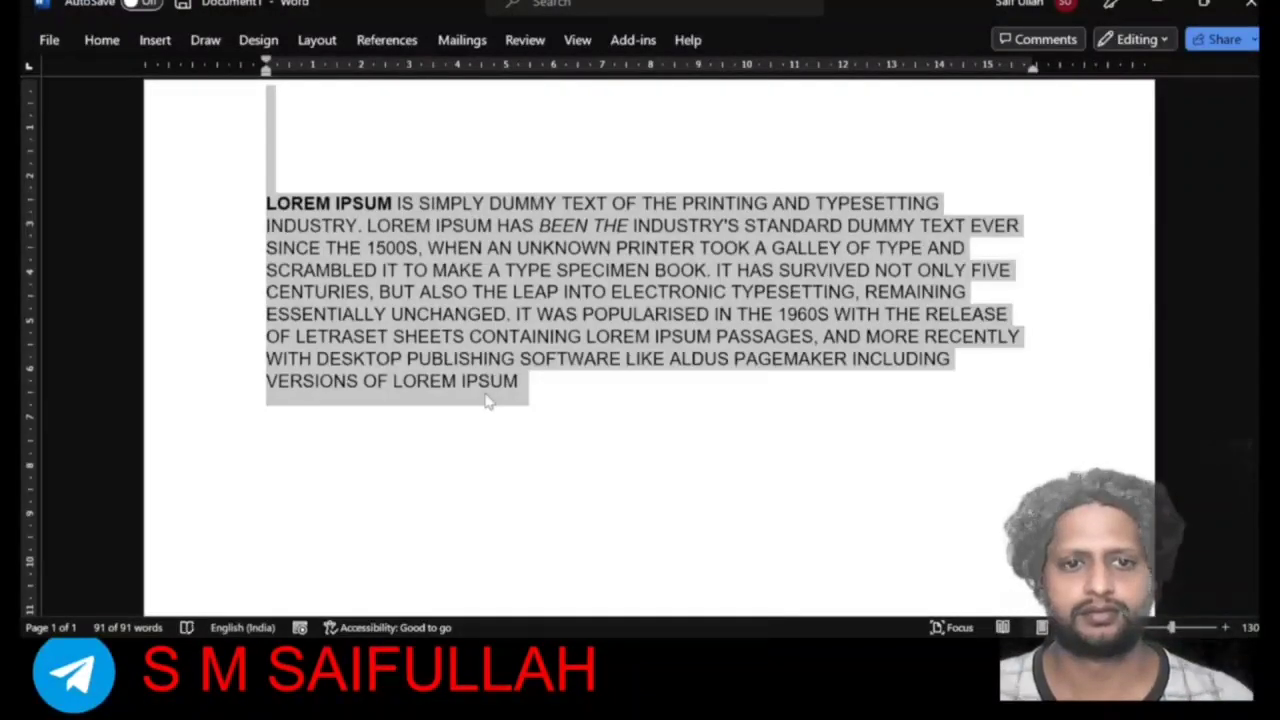
{"action": "key", "text": "ctrl+shift+k"}
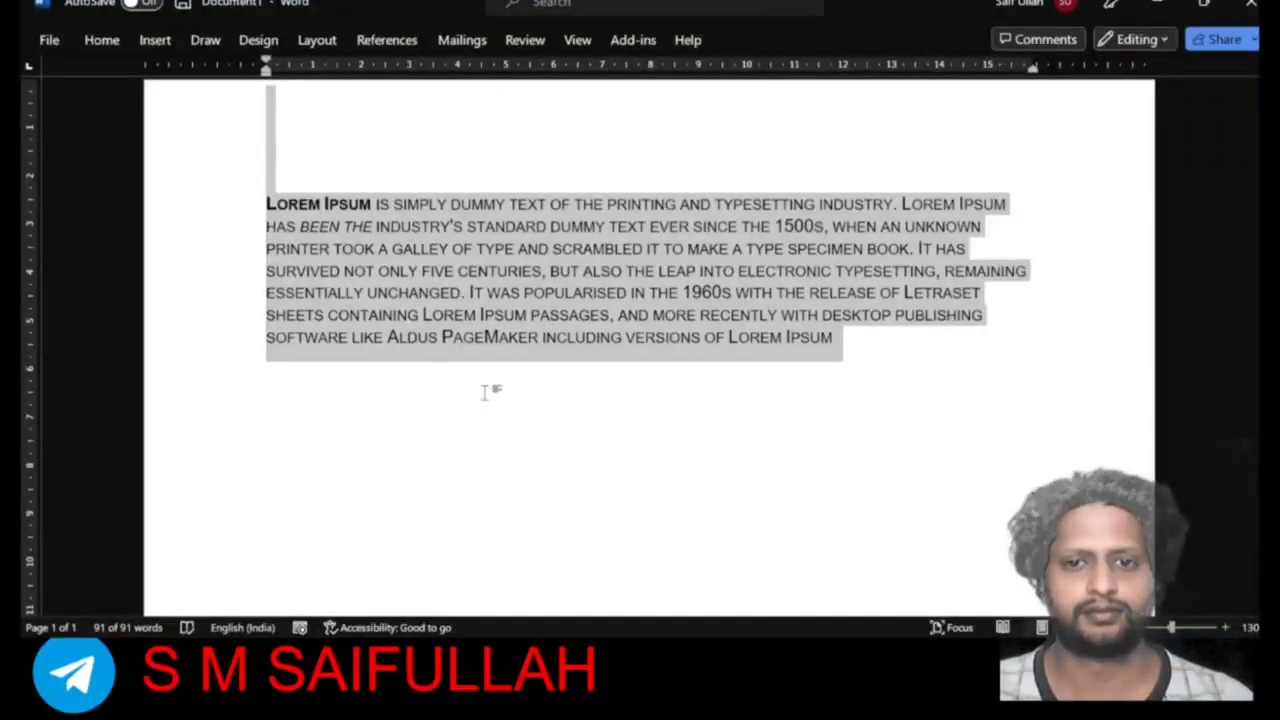
{"action": "key", "text": "ctrl+shift+k"}
{"action": "key", "text": "ctrl+shift+k"}
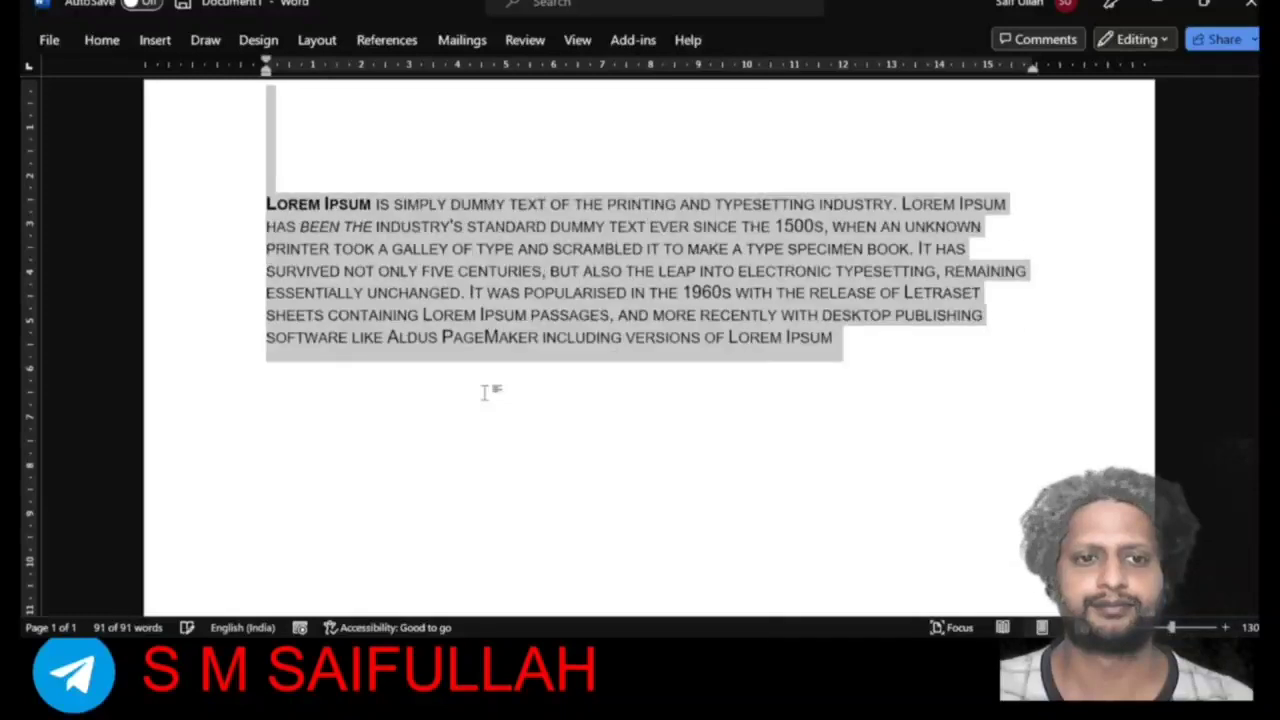
{"action": "key", "text": "ctrl+shift+k"}
{"action": "key", "text": "ctrl+shift+k"}
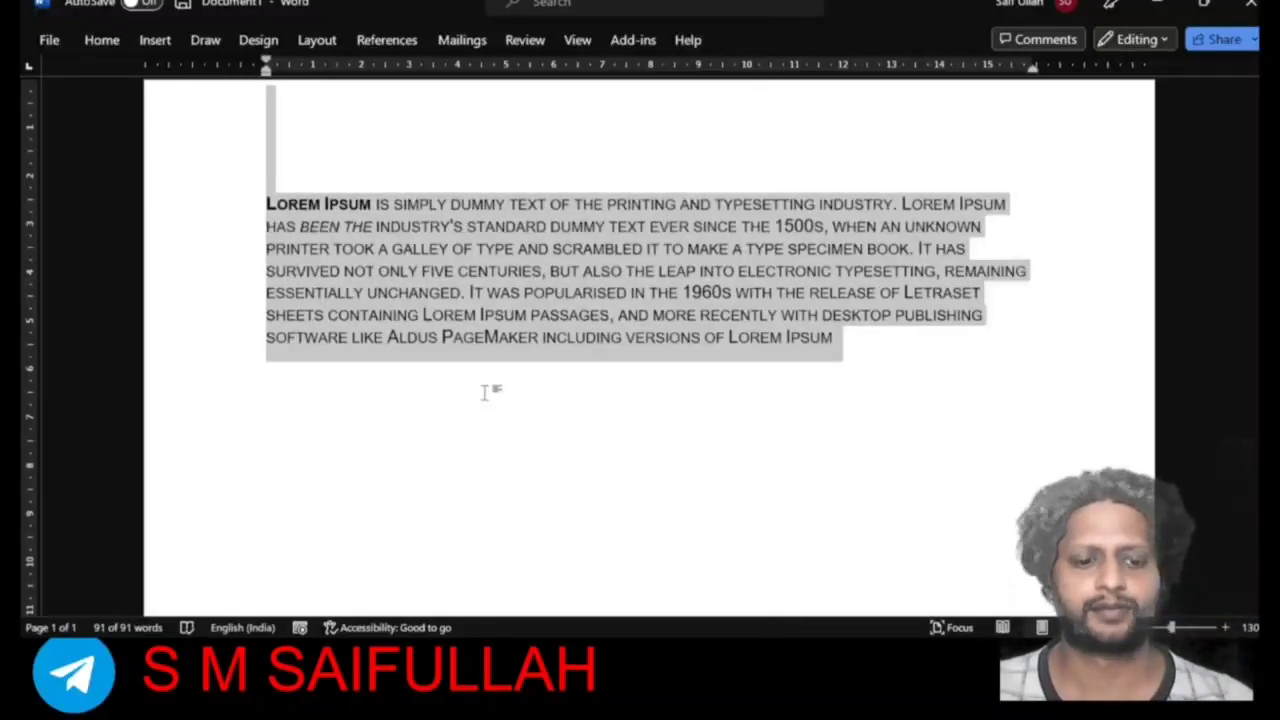
{"action": "key", "text": "ctrl+shift+a"}
{"action": "key", "text": "ctrl+shift+a"}
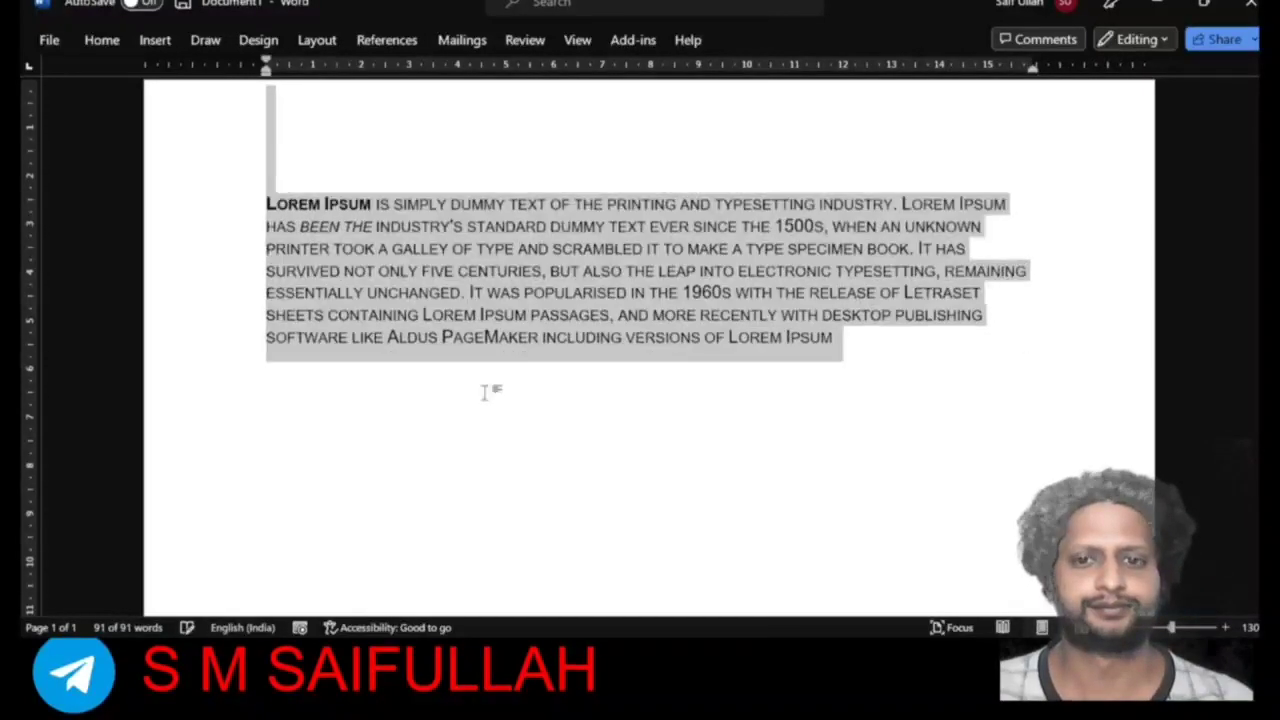
{"action": "key", "text": "ctrl+shift+a"}
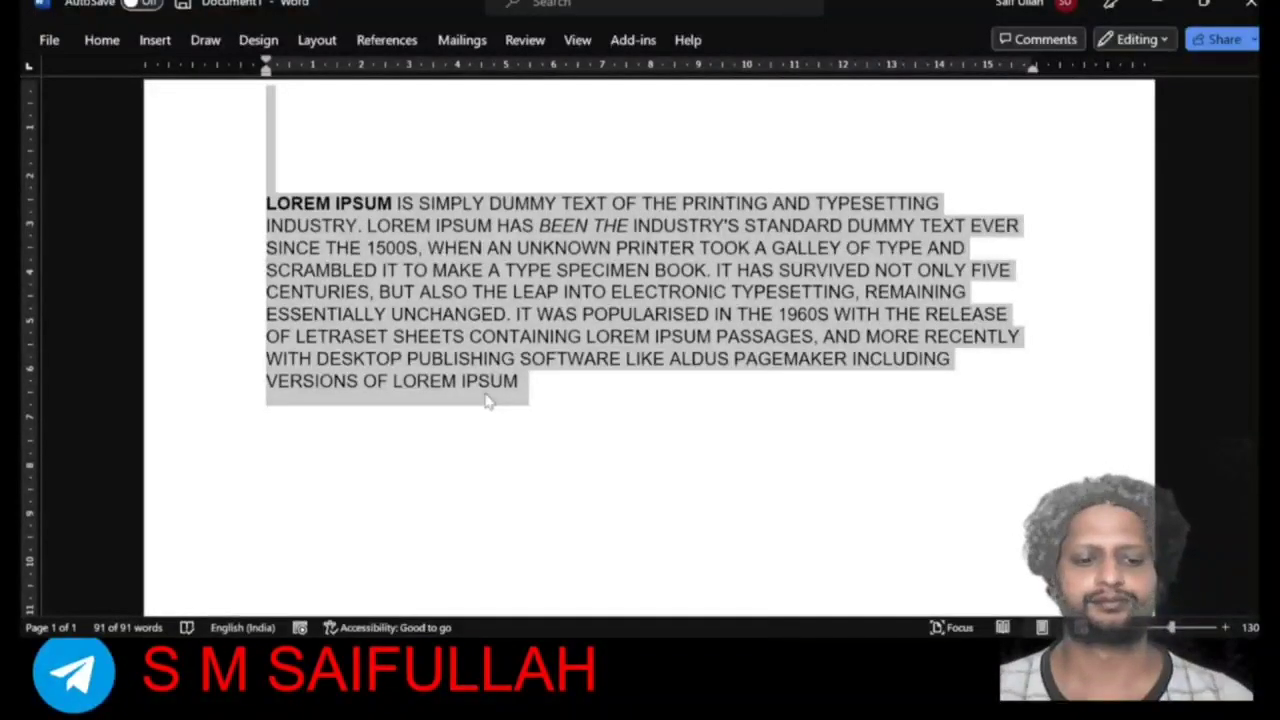
{"action": "key", "text": "ctrl+shift+a"}
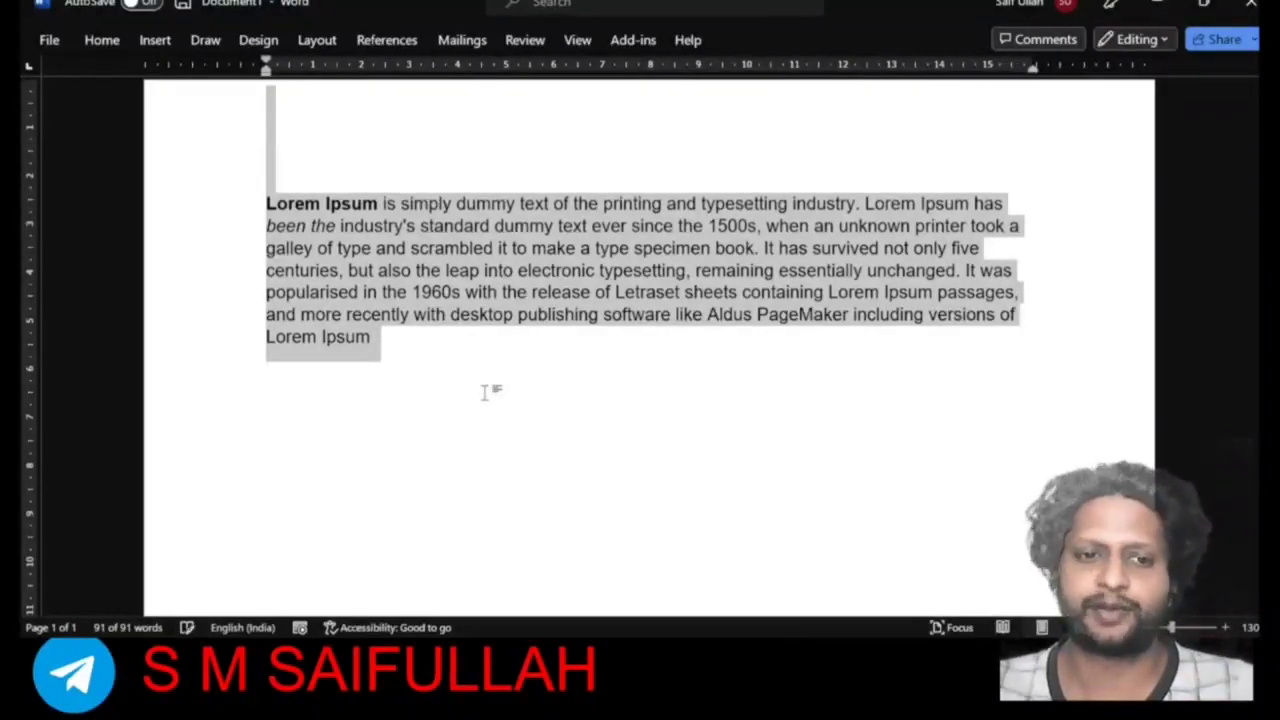
Enlarge the selected text's font three sizes, then shrink it back two sizes
{"action": "key", "text": "ctrl+bracketright"}
{"action": "key", "text": "ctrl+bracketright"}
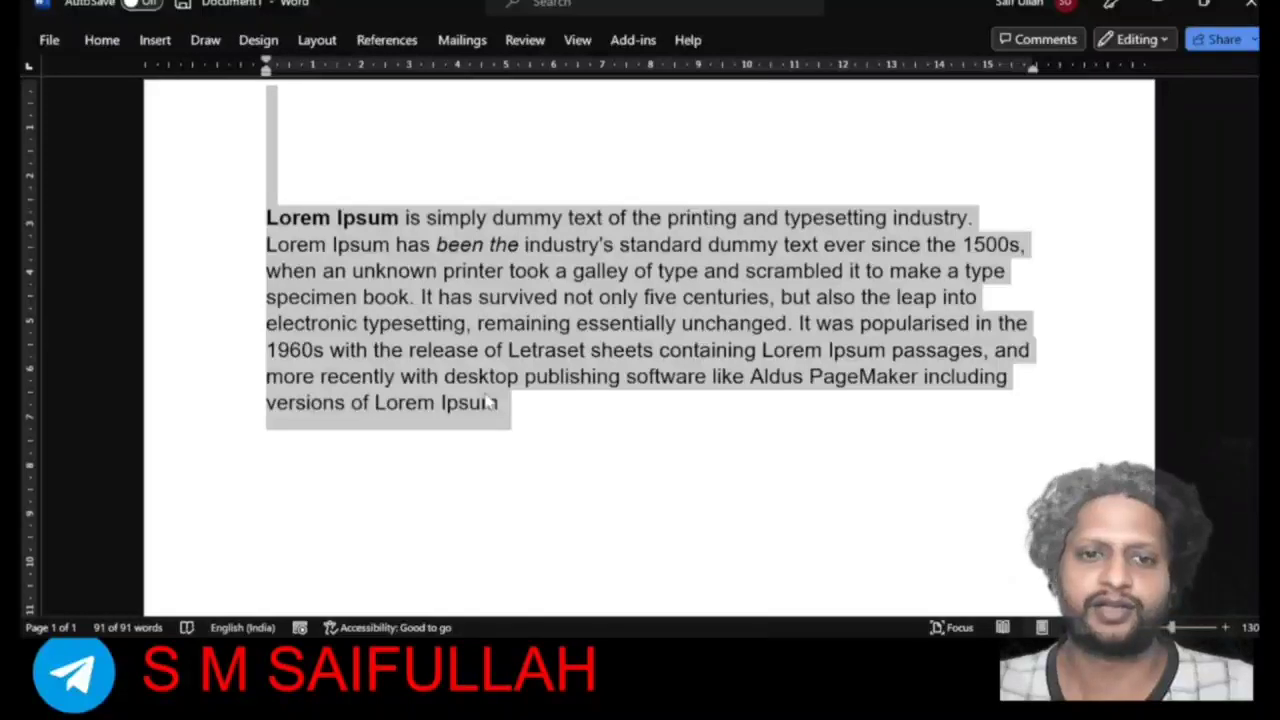
{"action": "key", "text": "ctrl+bracketright"}
{"action": "key", "text": "ctrl+bracketright"}
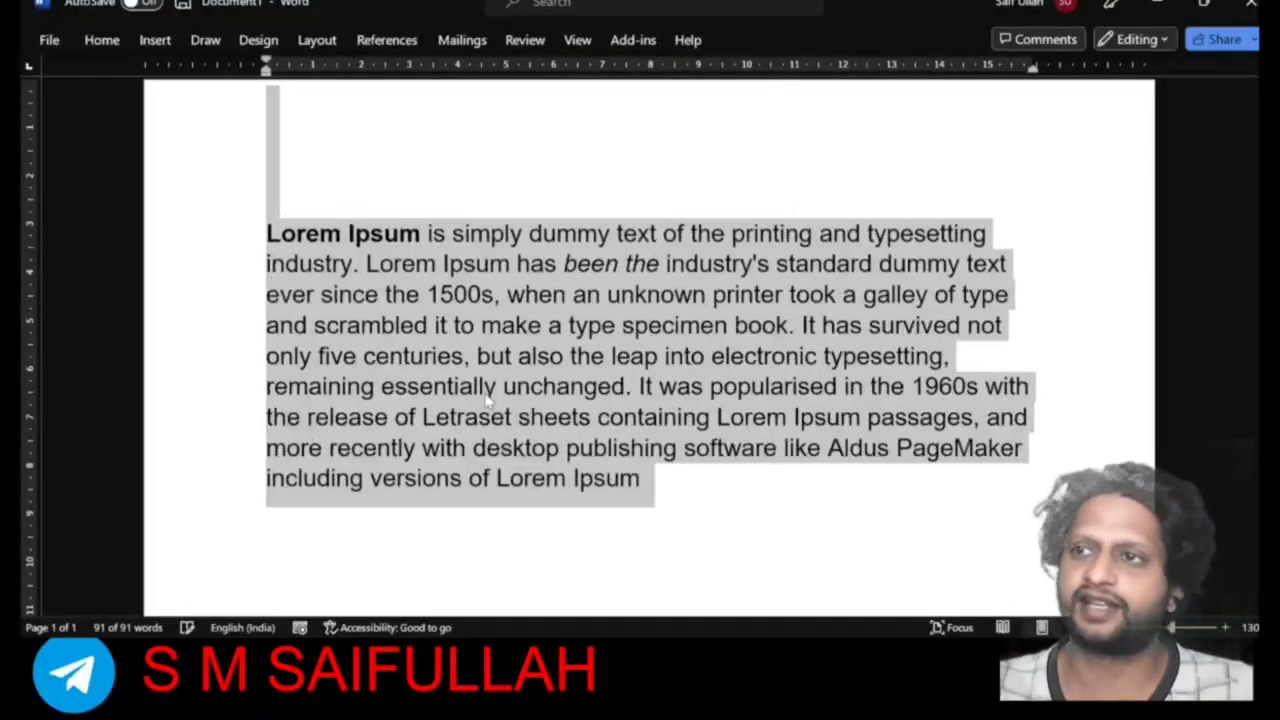
{"action": "key", "text": "ctrl+bracketright"}
{"action": "key", "text": "ctrl+bracketright"}
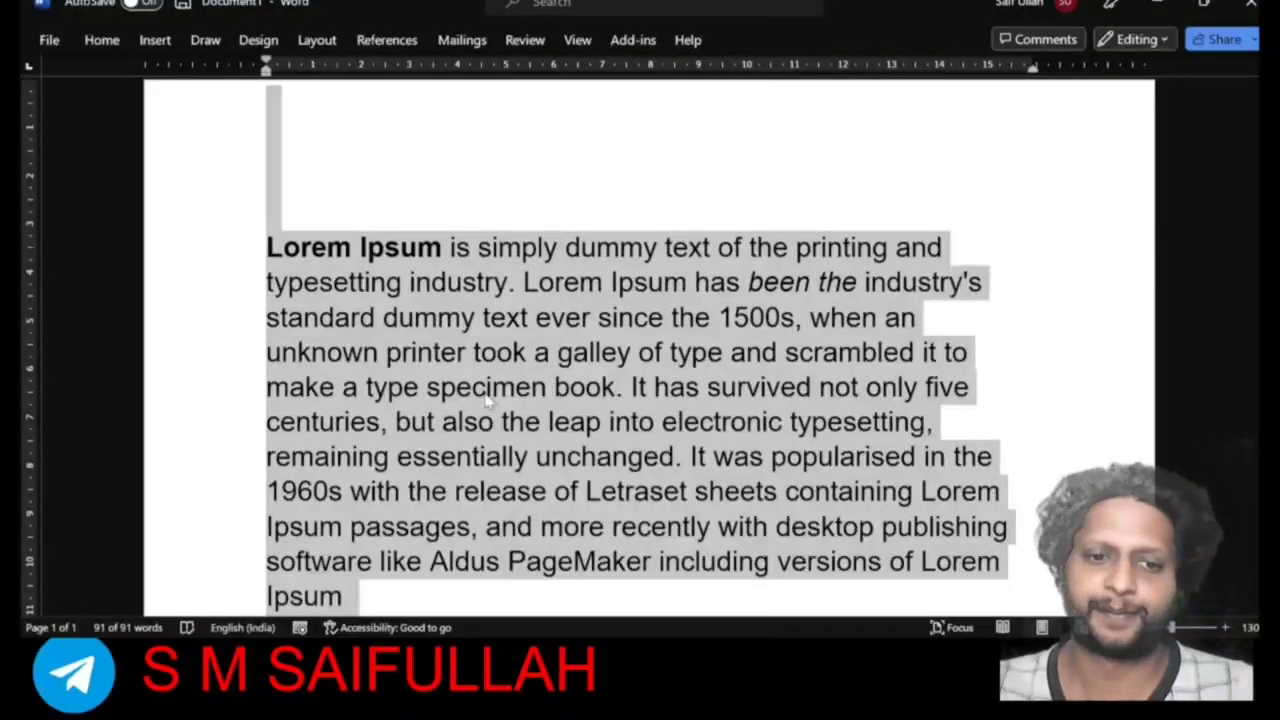
{"action": "key", "text": "ctrl+bracketleft"}
{"action": "key", "text": "ctrl+bracketleft"}
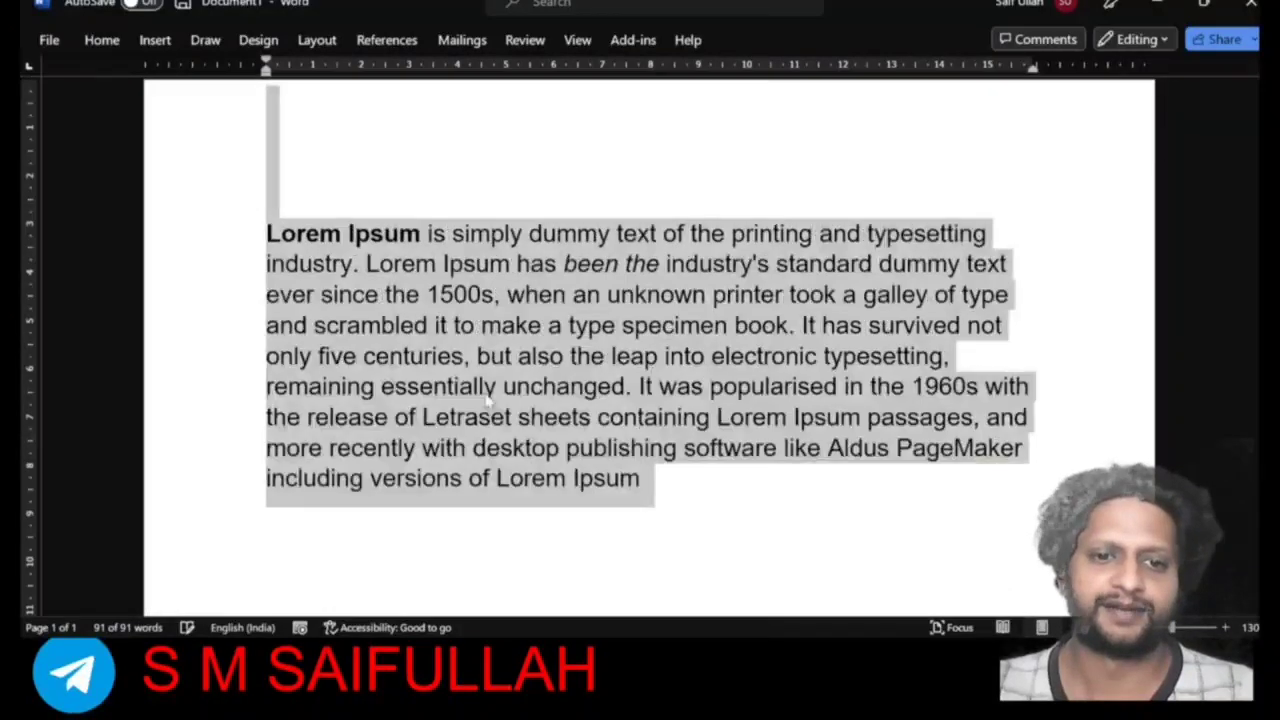
{"action": "key", "text": "ctrl+bracketleft"}
{"action": "key", "text": "ctrl+bracketleft"}
{"action": "key", "text": "ctrl+bracketleft"}
{"action": "key", "text": "ctrl+bracketleft"}
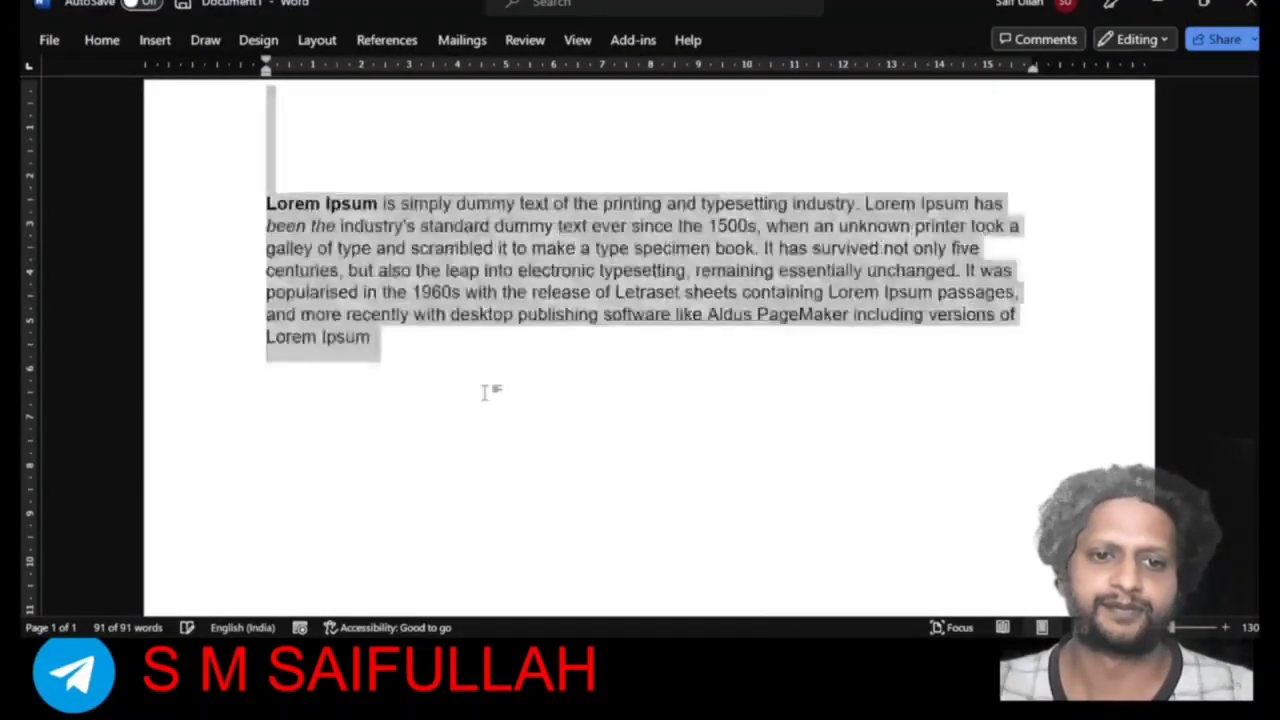
Add a caption line reading 'CTRL + ]' below the Lorem Ipsum paragraph
{"action": "left_click", "coordinate": [484, 391]}
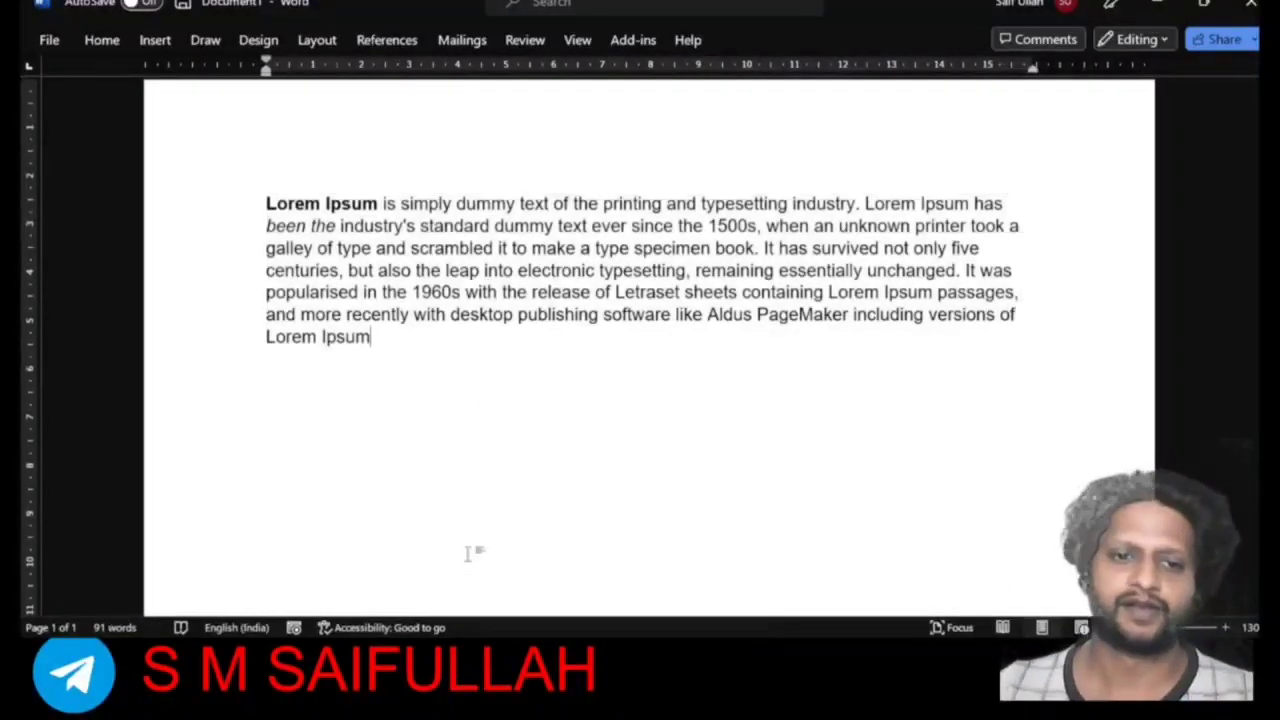
{"action": "key", "text": "Return"}
{"action": "key", "text": "Return"}
{"action": "key", "text": "Return"}
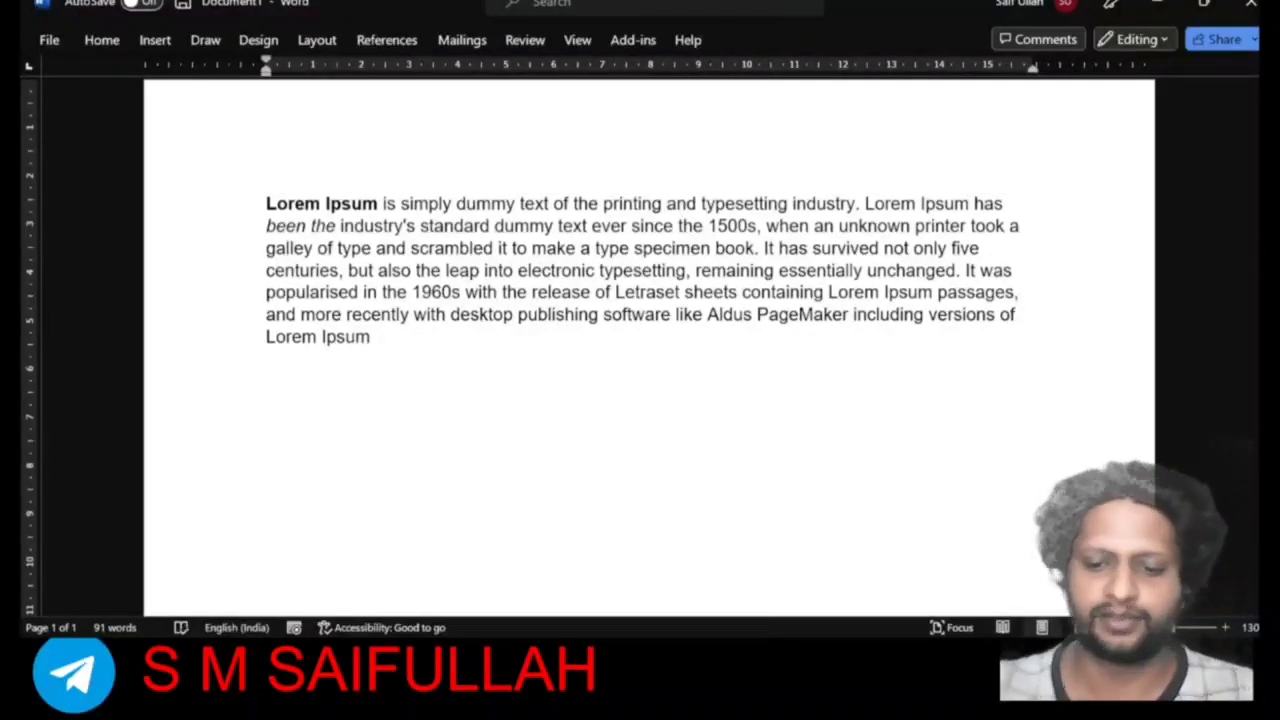
{"action": "type", "text": "]"}
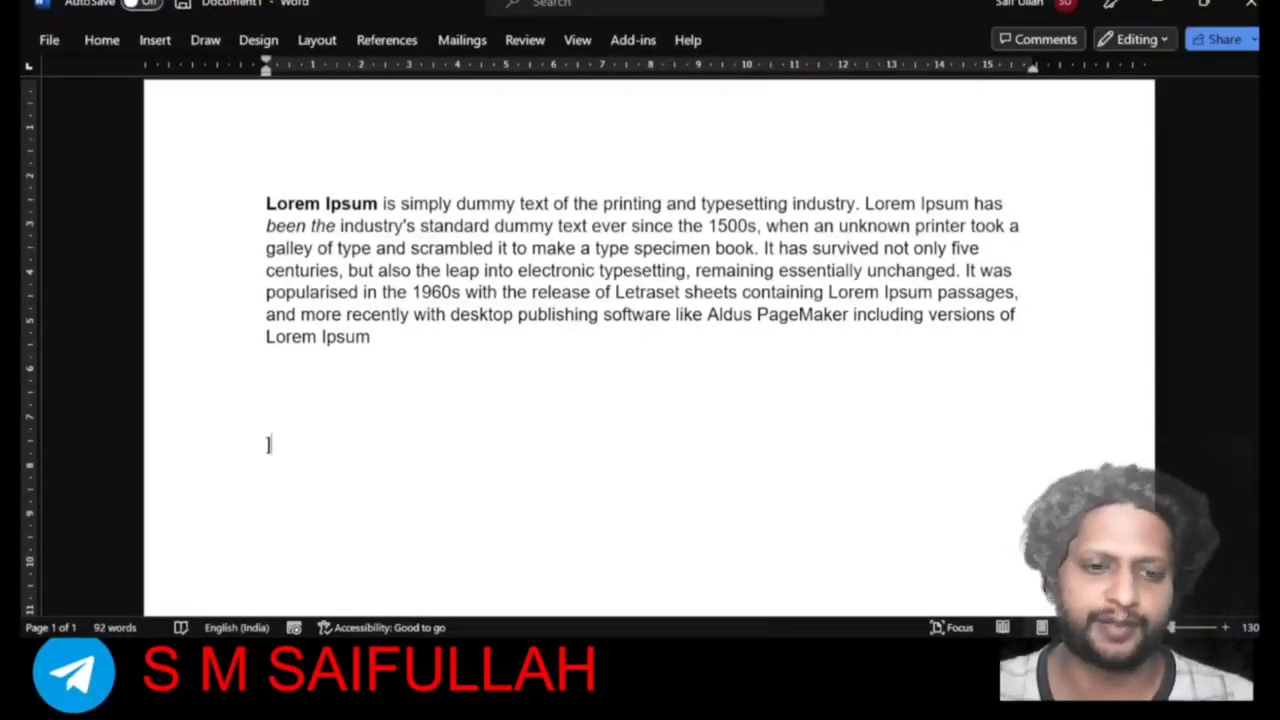
{"action": "key", "text": "BackSpace"}
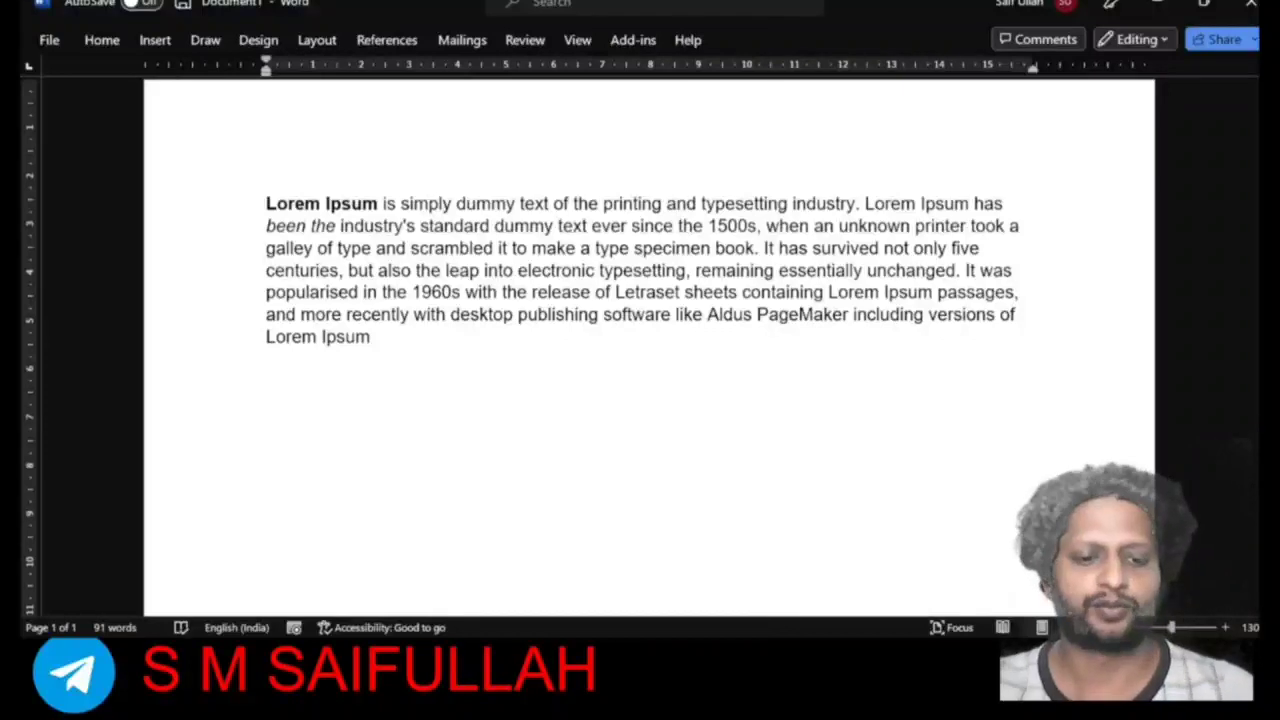
{"action": "type", "text": "CTRL "}
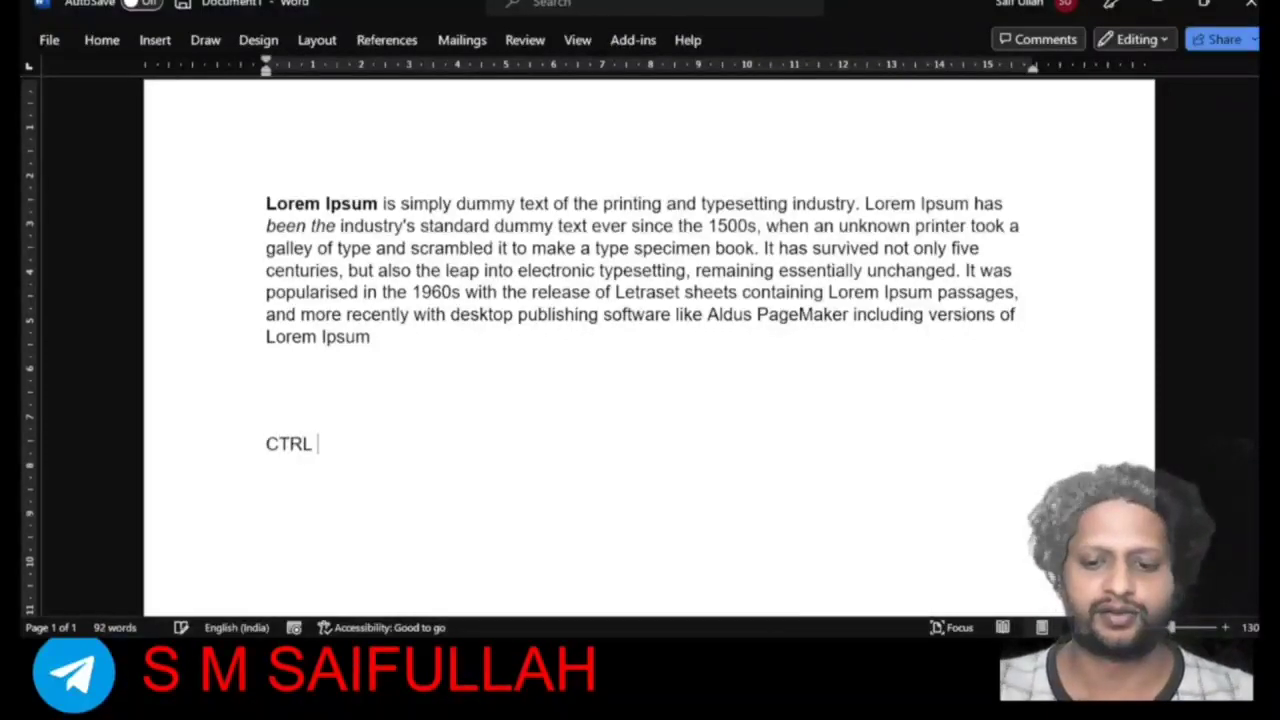
{"action": "type", "text": "+ ]"}
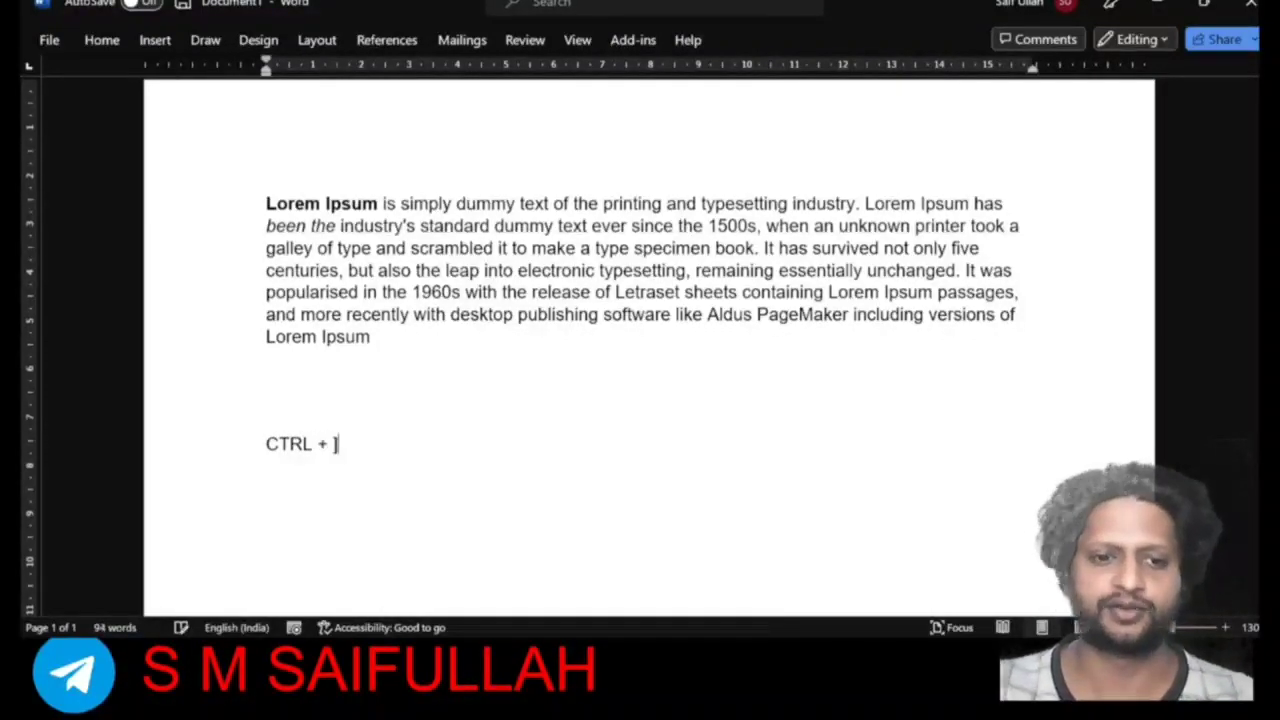
Select the whole Lorem Ipsum paragraph and enlarge its font by two sizes
{"action": "left_click", "coordinate": [266, 406]}
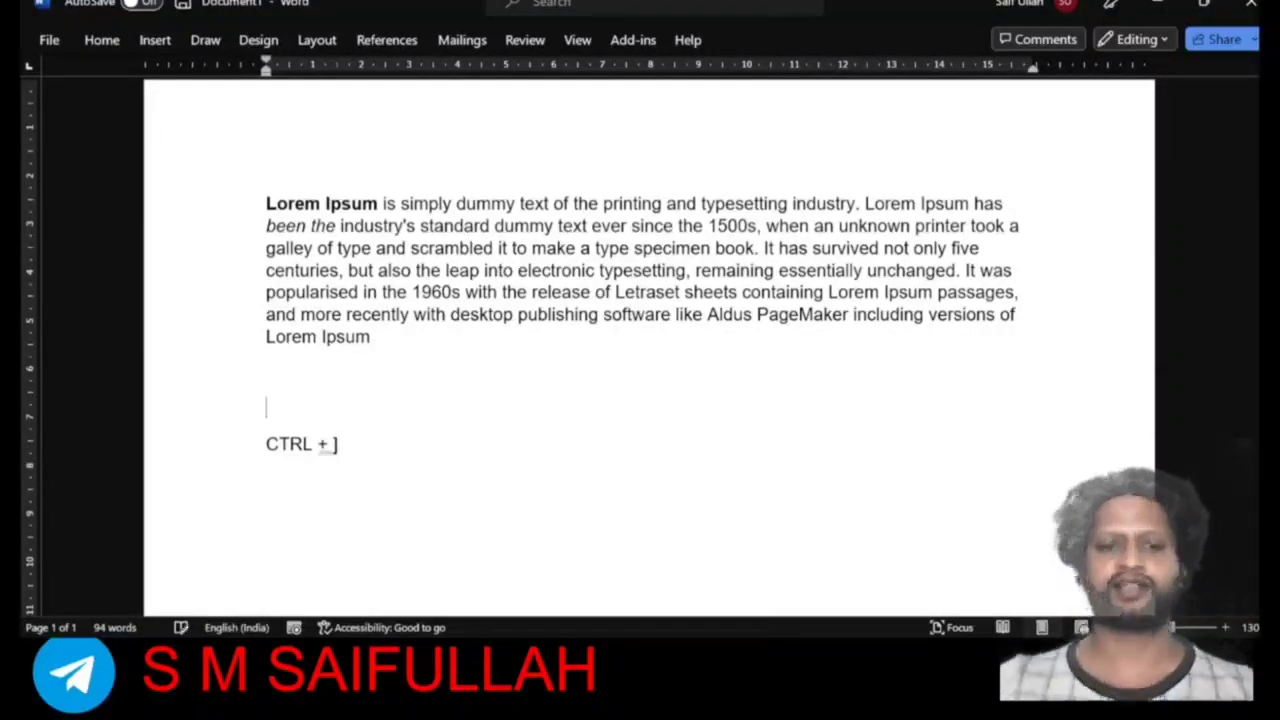
{"action": "key", "text": "Up"}
{"action": "key", "text": "Up"}
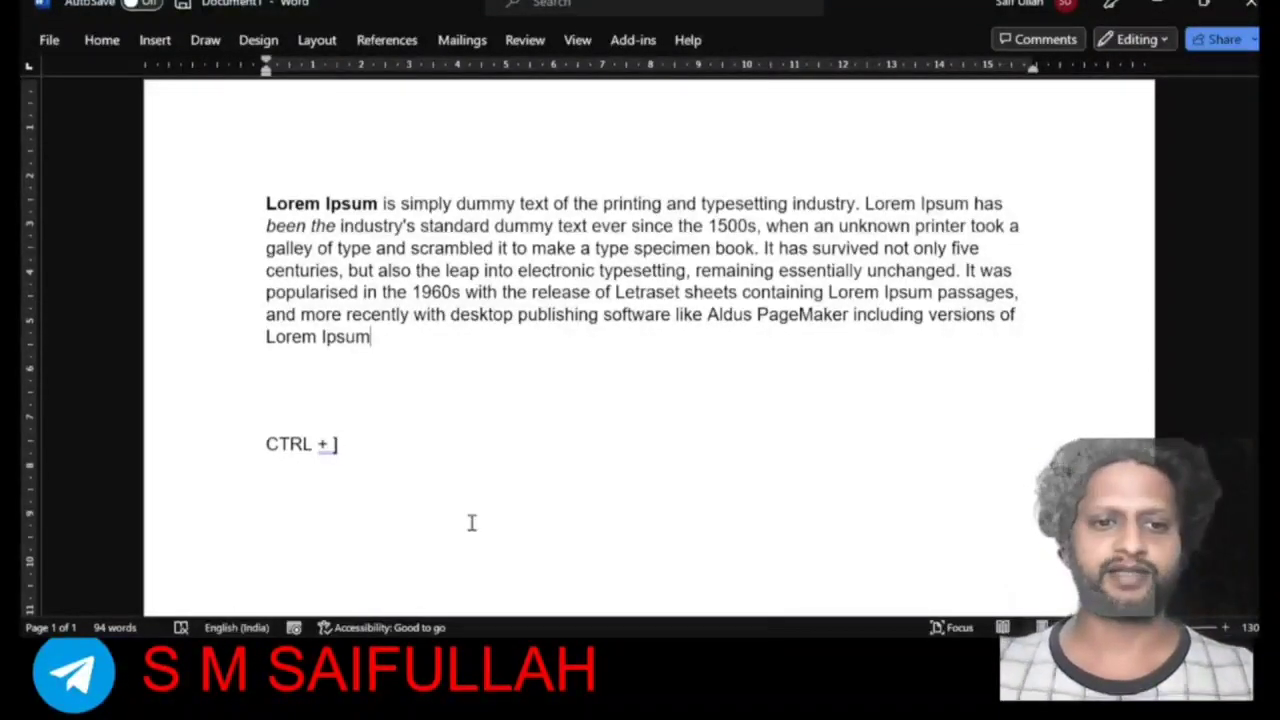
{"action": "key", "text": "shift+Up"}
{"action": "key", "text": "ctrl+shift+Up"}
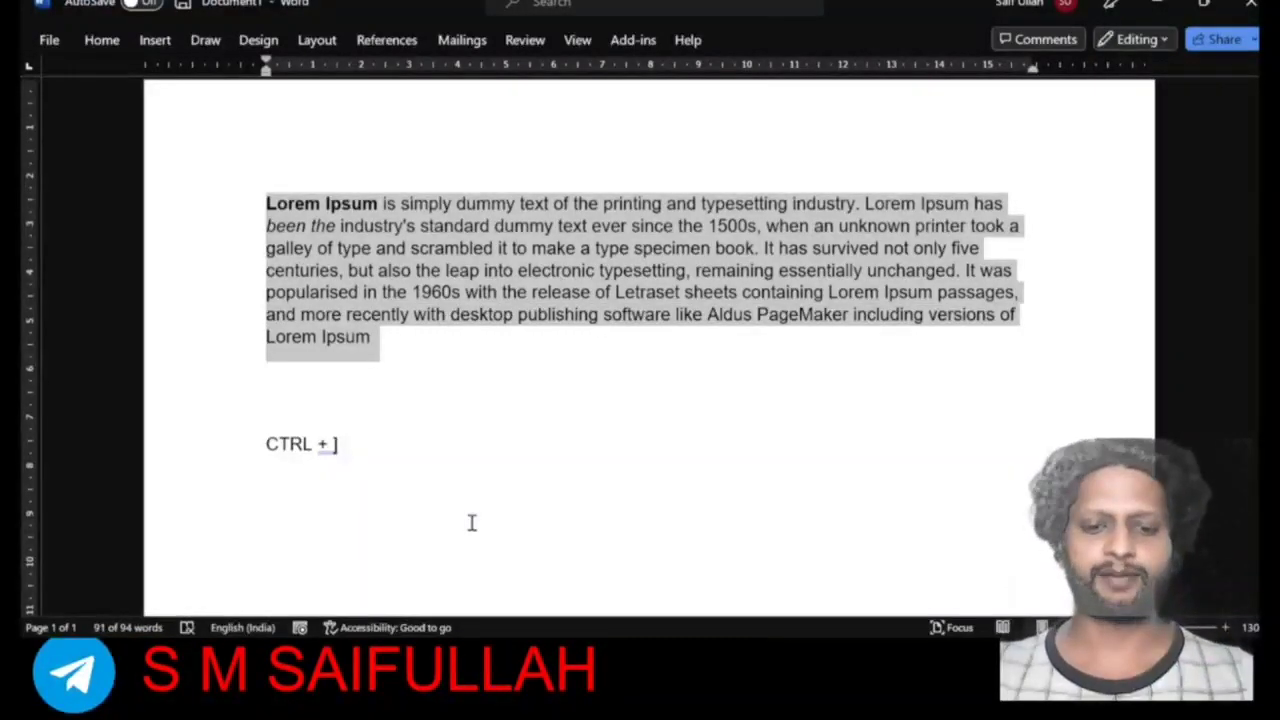
{"action": "key", "text": "ctrl+bracketright"}
{"action": "key", "text": "ctrl+bracketright"}
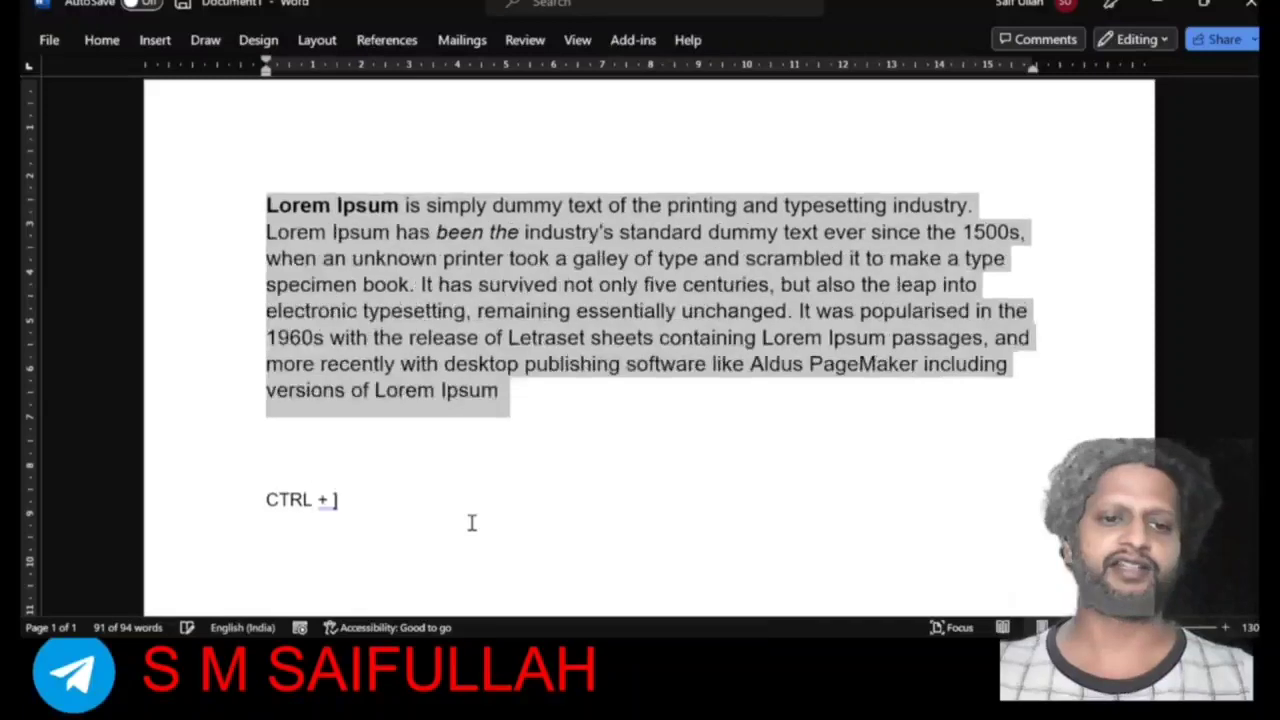
{"action": "key", "text": "ctrl+bracketright"}
{"action": "key", "text": "ctrl+bracketright"}
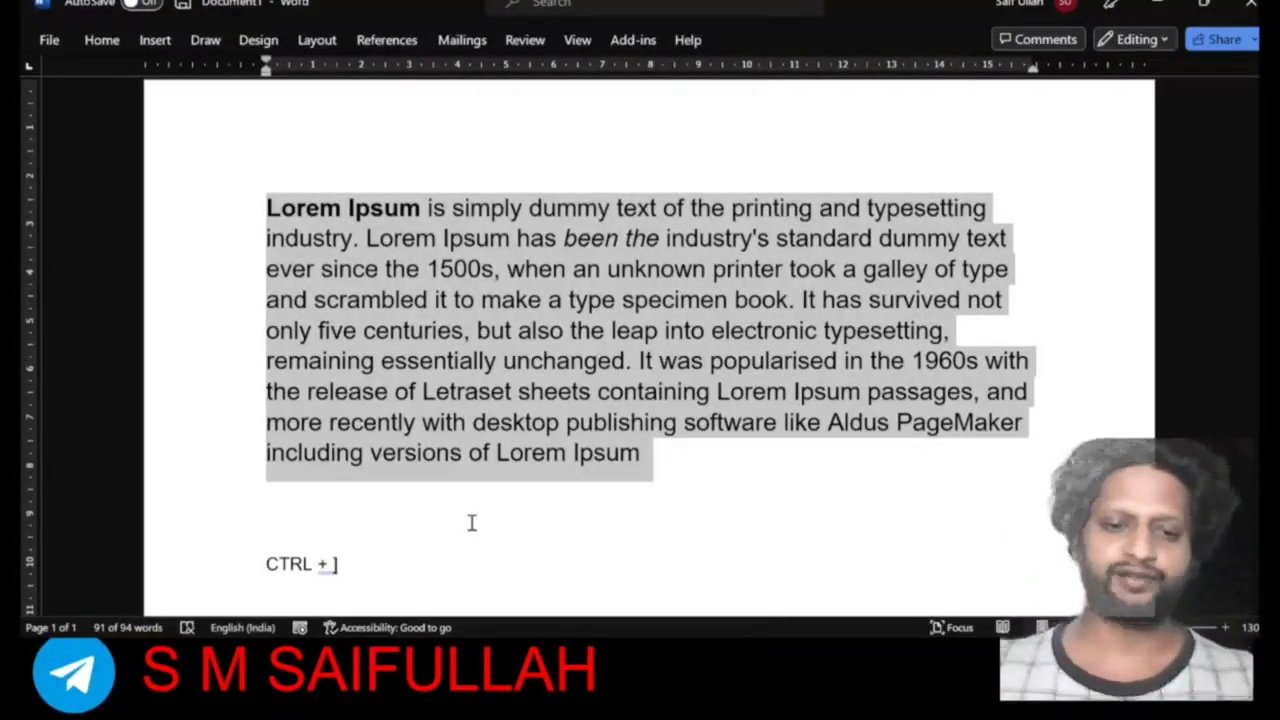
Change the caption to 'CTRL + [' and return to the end of the paragraph
{"action": "left_click", "coordinate": [377, 560]}
{"action": "key", "text": "BackSpace"}
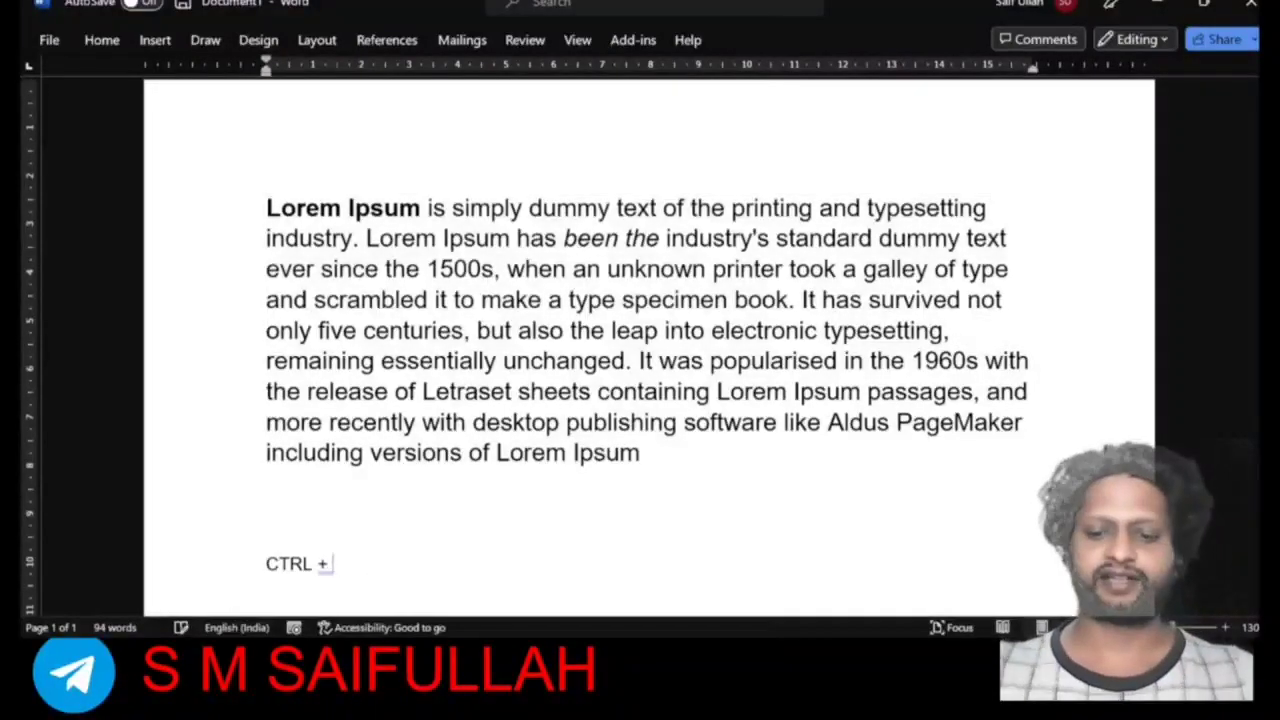
{"action": "type", "text": "["}
{"action": "left_click", "coordinate": [267, 527]}
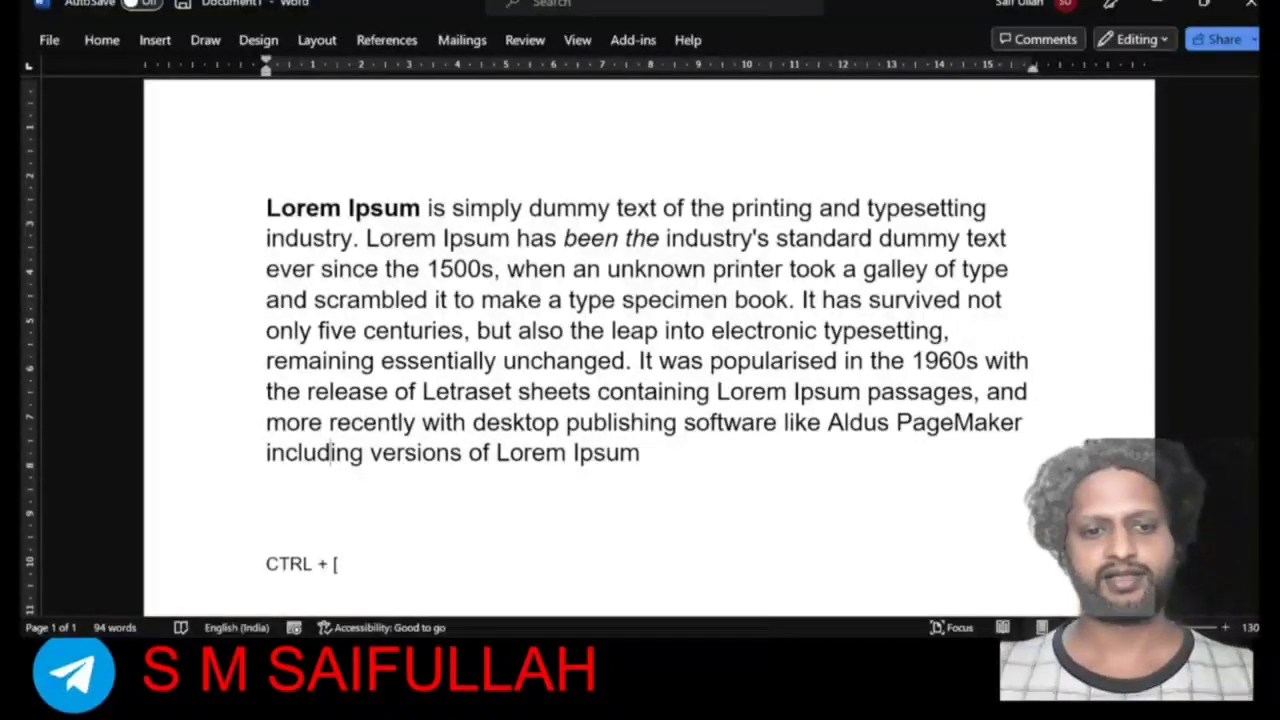
{"action": "key", "text": "Left"}
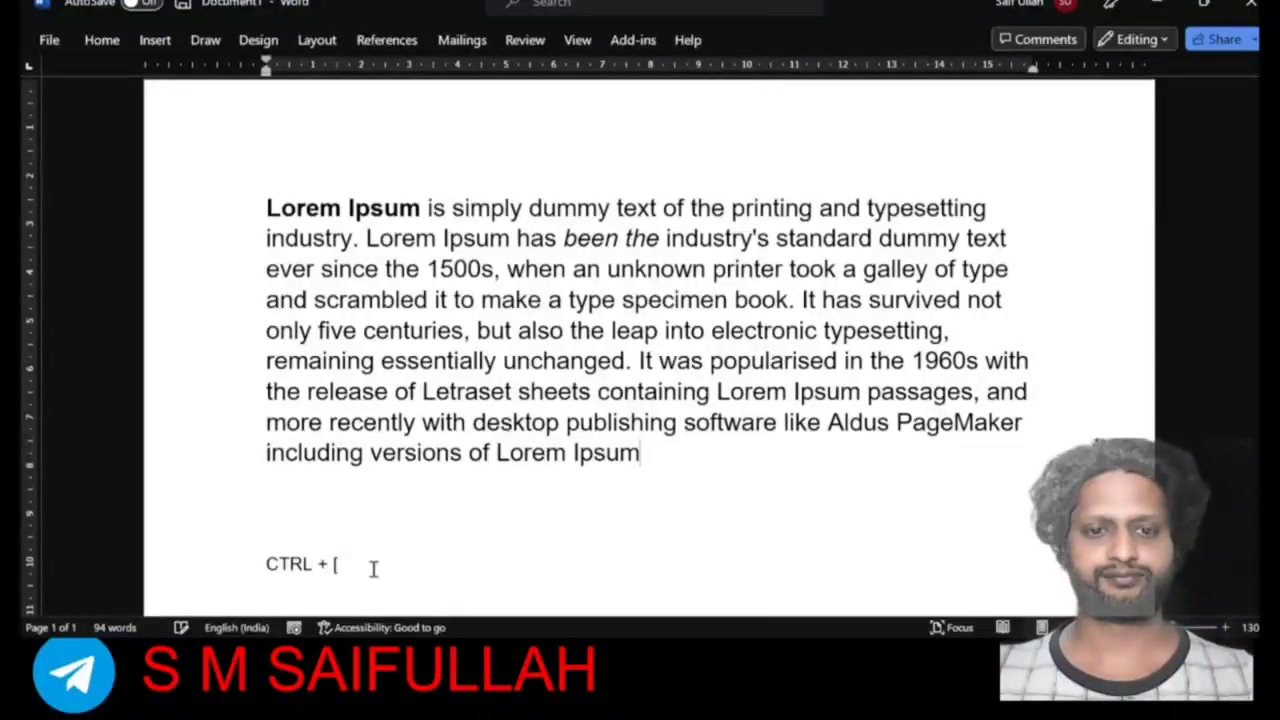
Shrink the Lorem Ipsum paragraph two sizes, enlarge it two, then shrink it one size
{"action": "key", "text": "ctrl+shift+Up"}
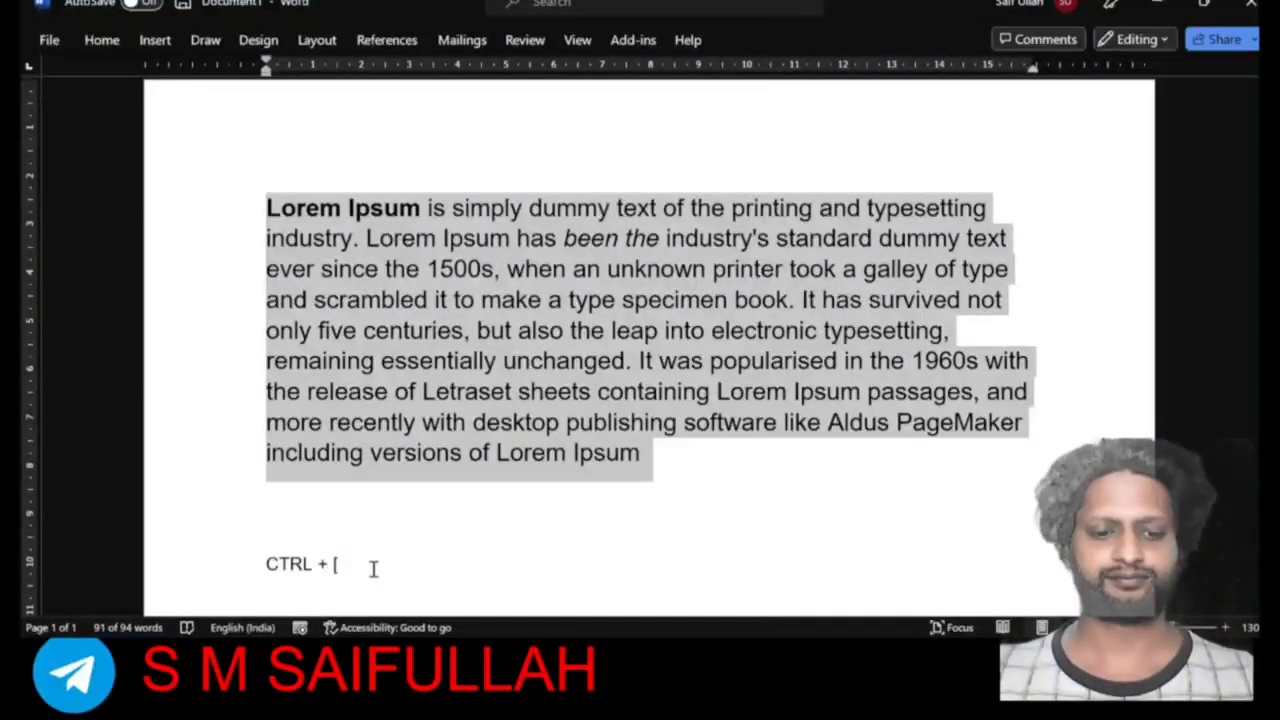
{"action": "key", "text": "ctrl+bracketleft"}
{"action": "key", "text": "ctrl+bracketleft"}
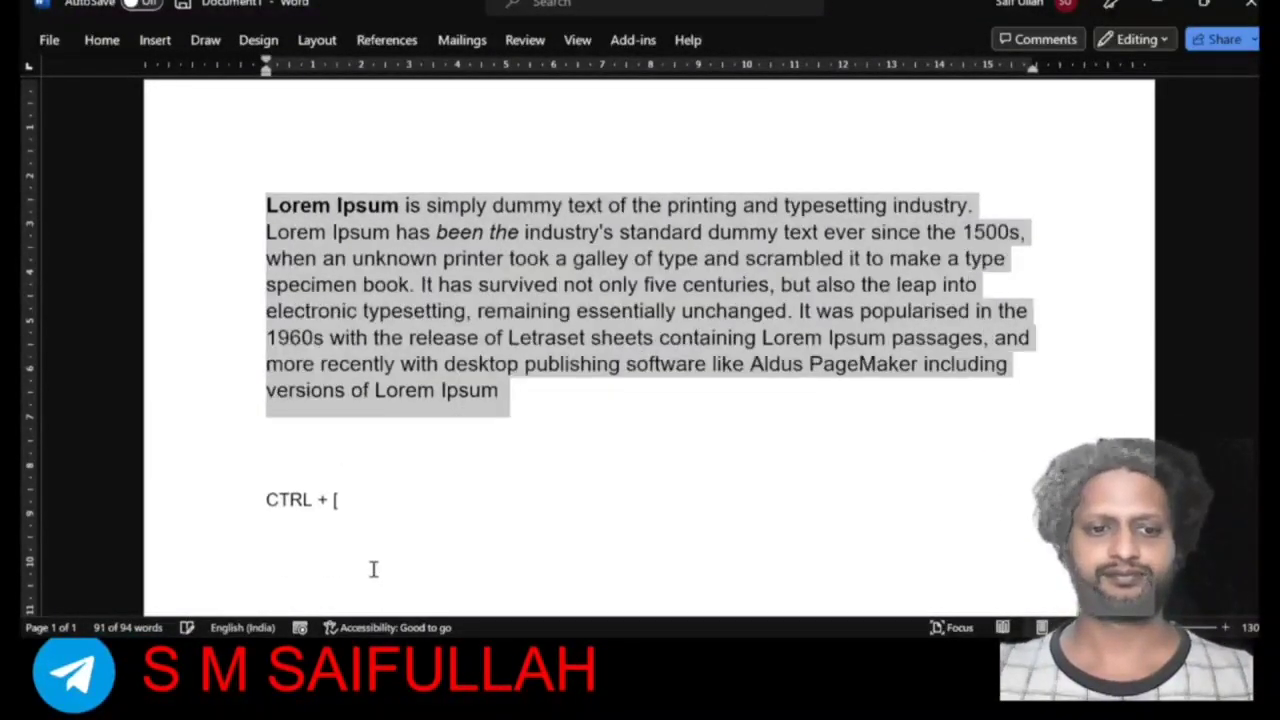
{"action": "key", "text": "ctrl+bracketleft"}
{"action": "key", "text": "ctrl+bracketleft"}
{"action": "key", "text": "ctrl+bracketleft"}
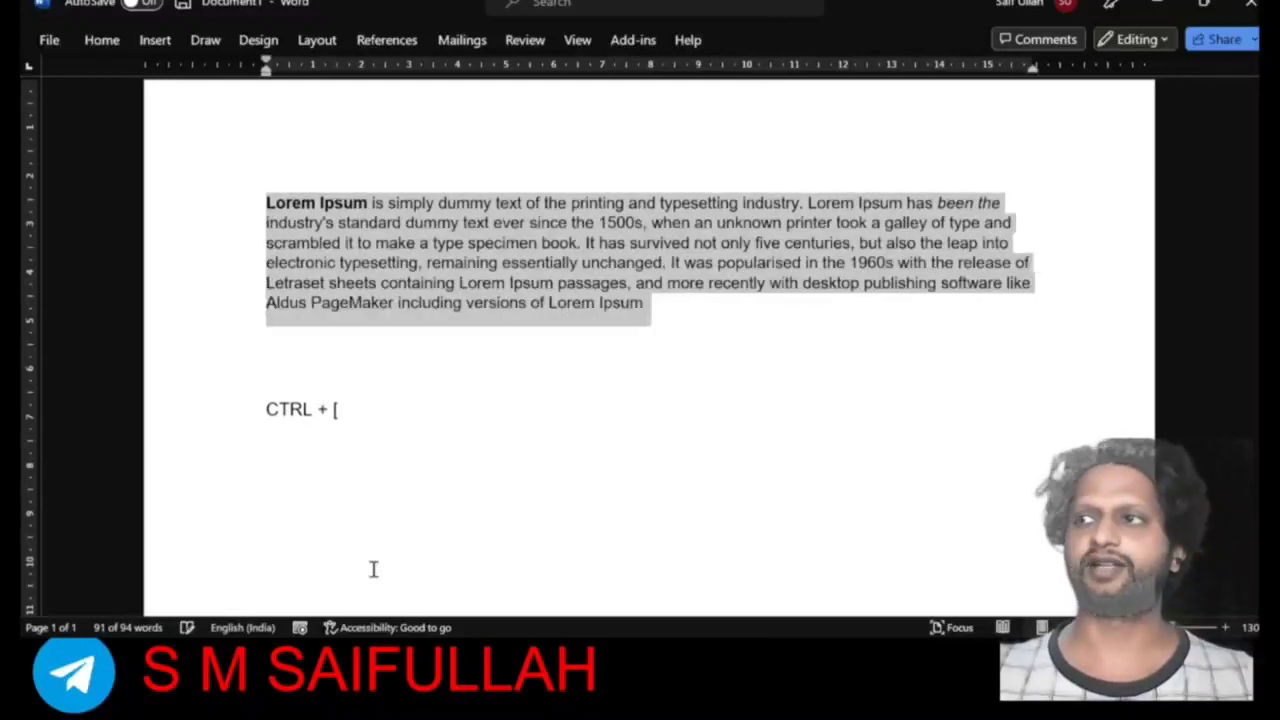
{"action": "key", "text": "ctrl+bracketright"}
{"action": "key", "text": "ctrl+bracketright"}
{"action": "key", "text": "ctrl+bracketright"}
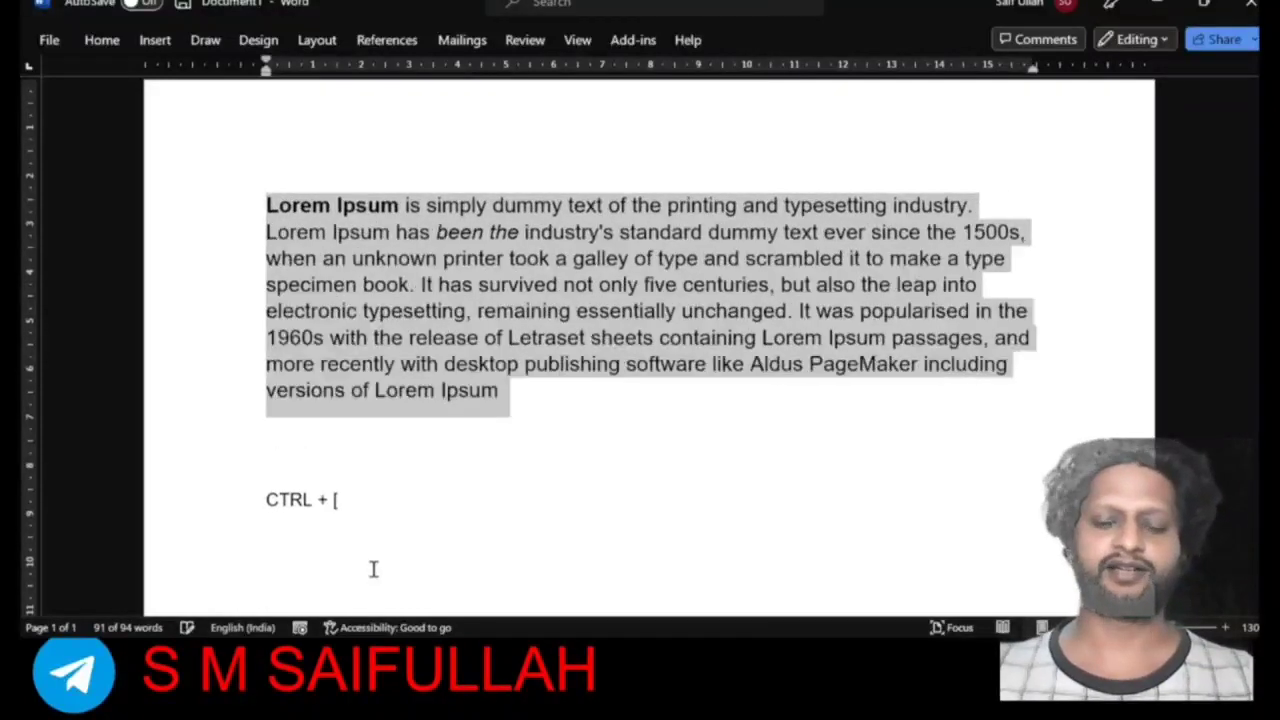
{"action": "key", "text": "ctrl+bracketright"}
{"action": "key", "text": "ctrl+bracketright"}
{"action": "key", "text": "ctrl+bracketleft"}
{"action": "key", "text": "ctrl+bracketleft"}
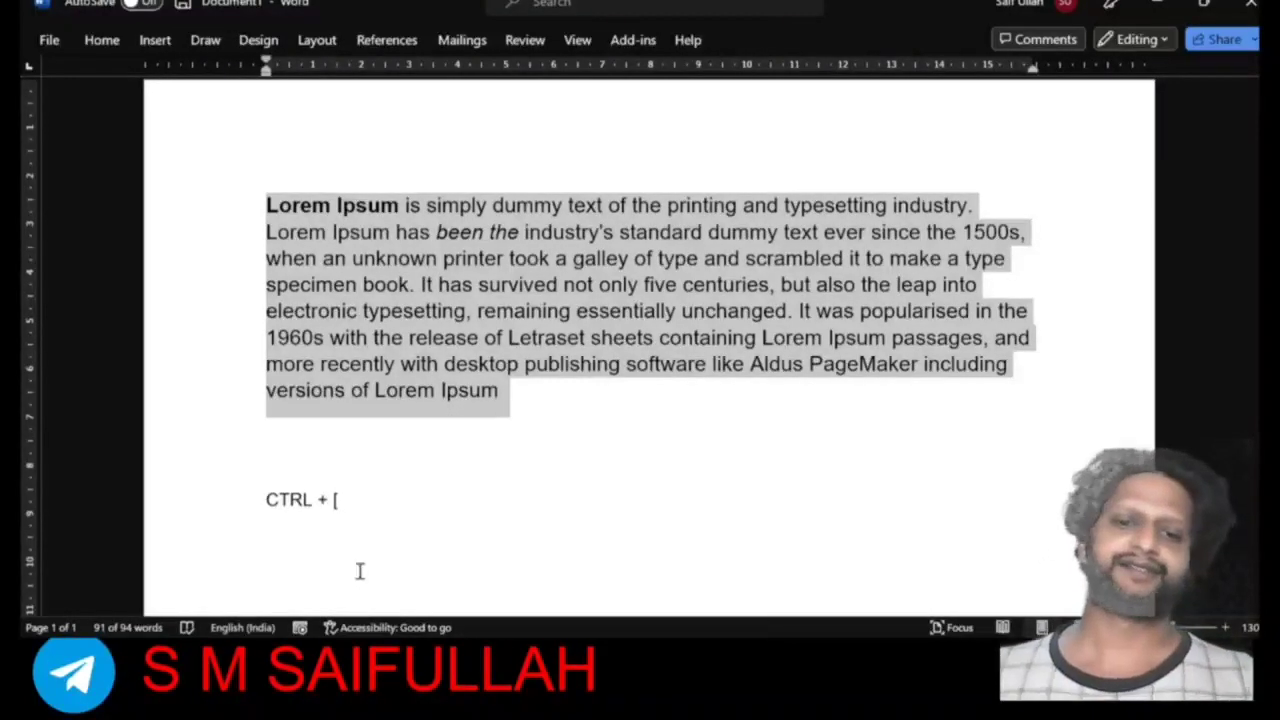
{"action": "left_click", "coordinate": [509, 368]}
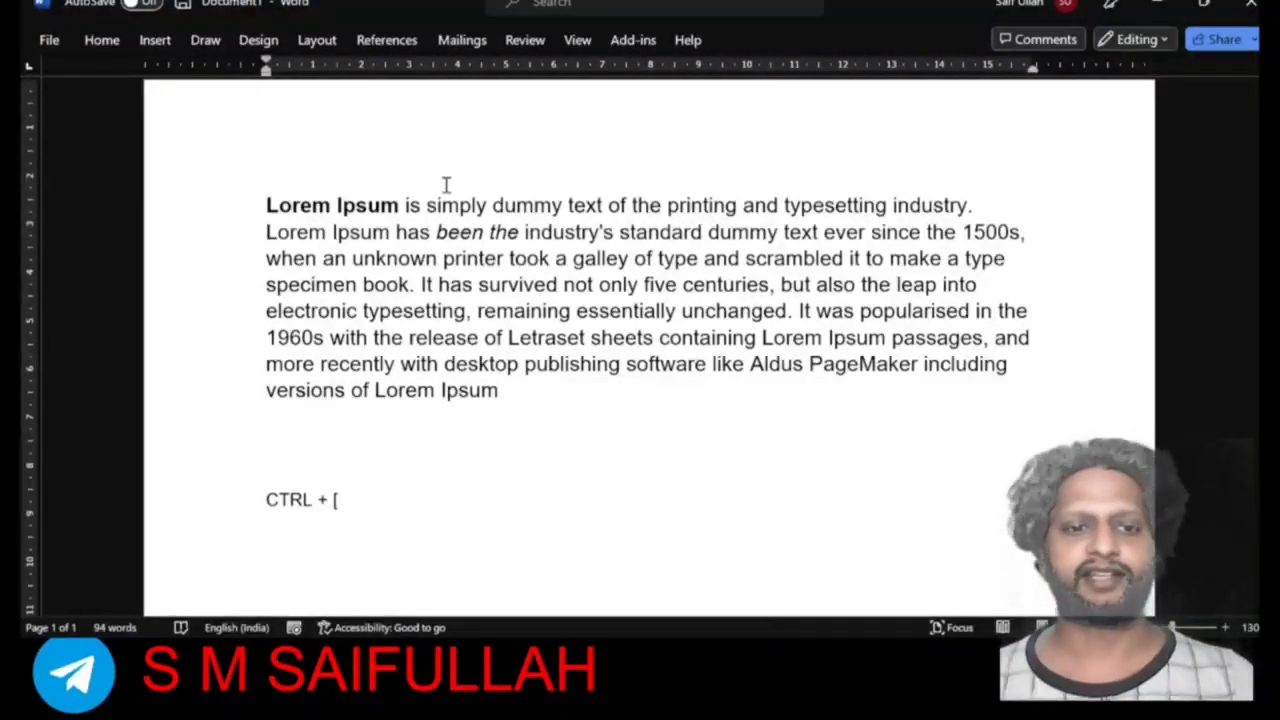
Change the caption line below the paragraph to 'CTRL + k'
{"action": "double_click", "coordinate": [335, 311]}
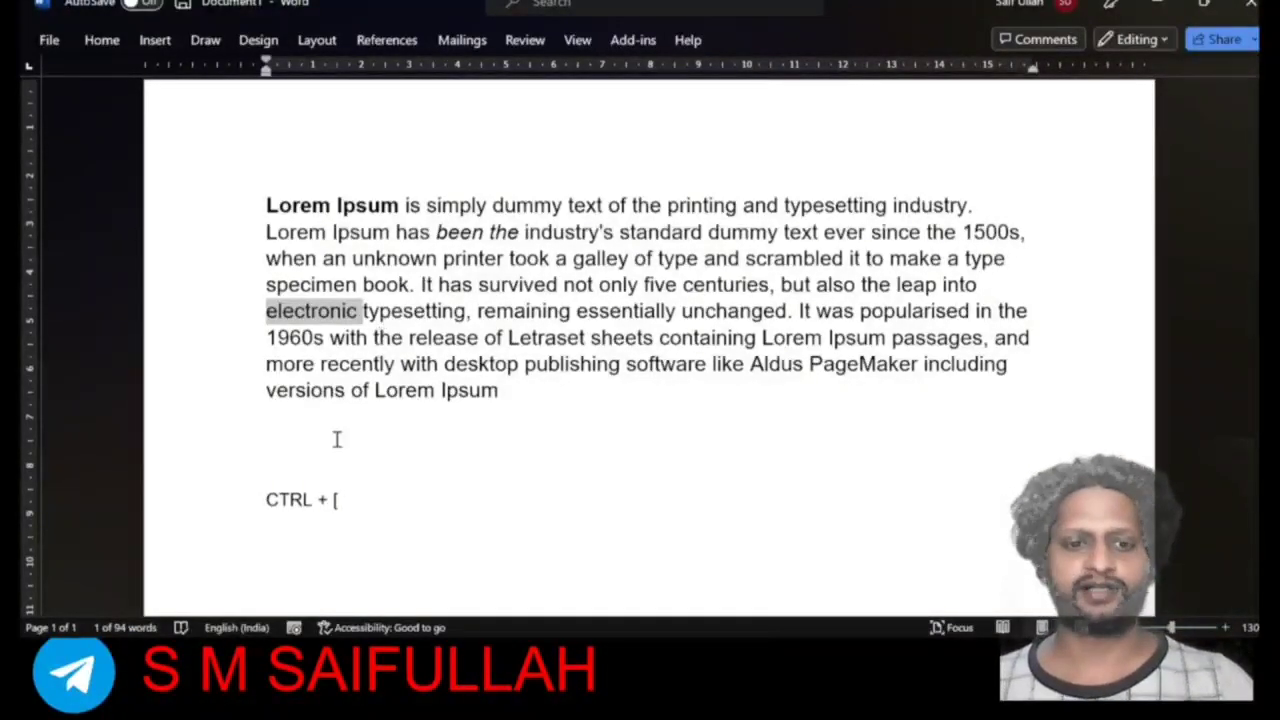
{"action": "left_click", "coordinate": [351, 508]}
{"action": "key", "text": "BackSpace"}
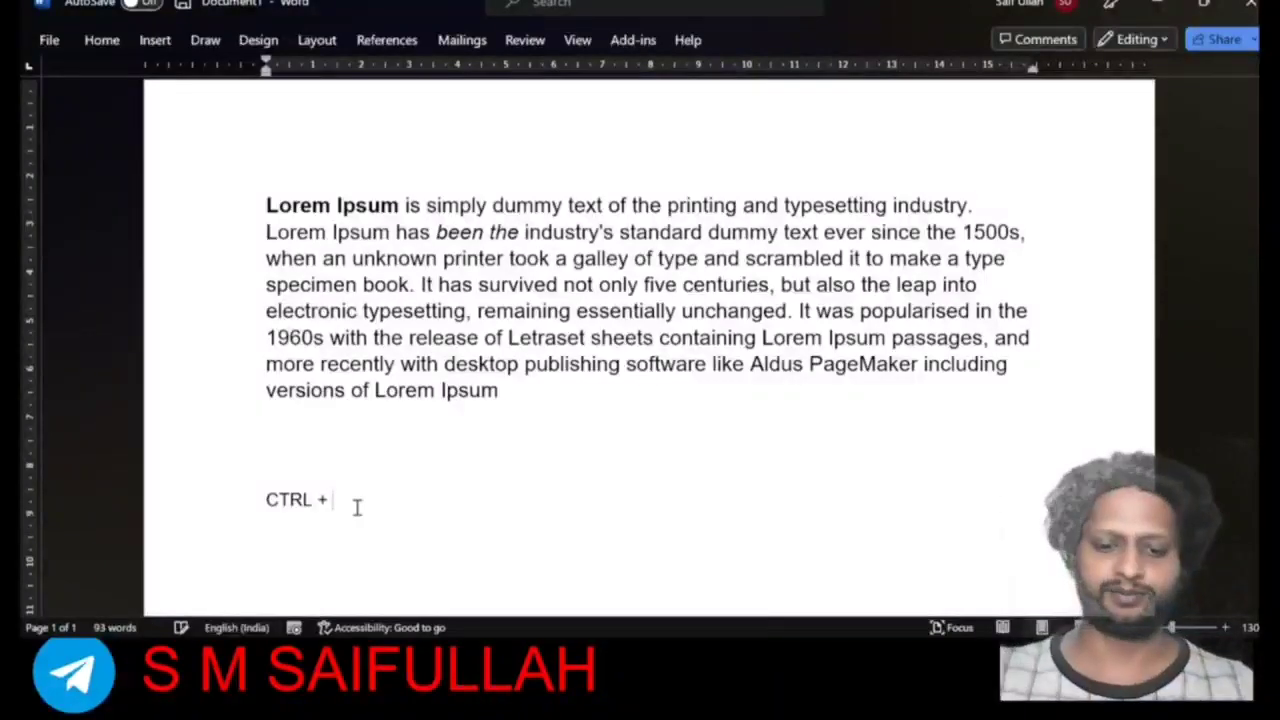
{"action": "type", "text": "k"}
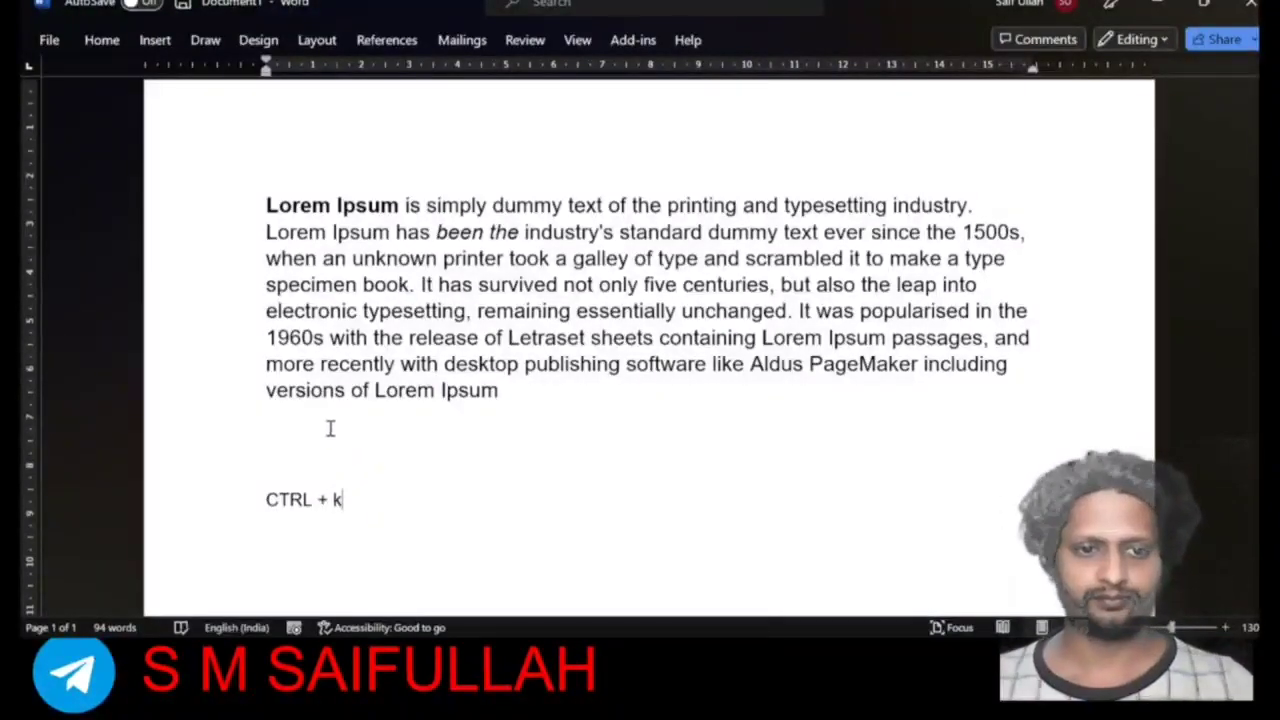
{"action": "double_click", "coordinate": [308, 311]}
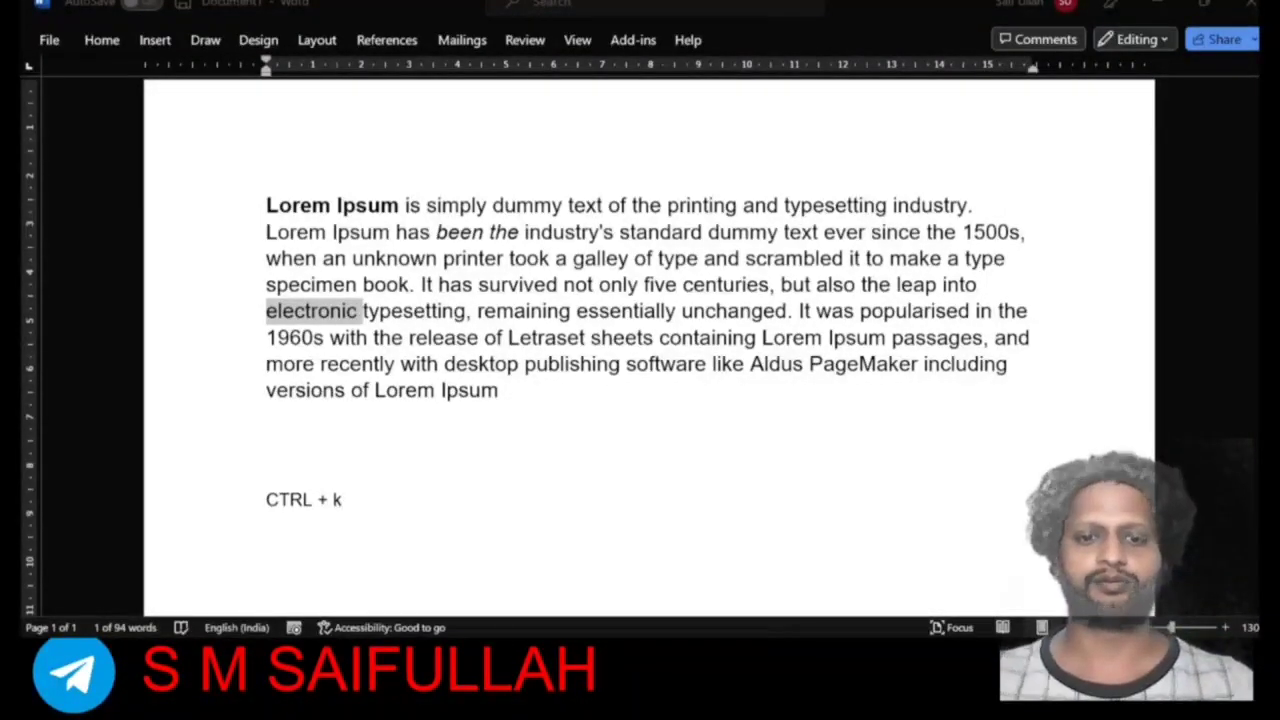
{"action": "key", "text": "Return"}
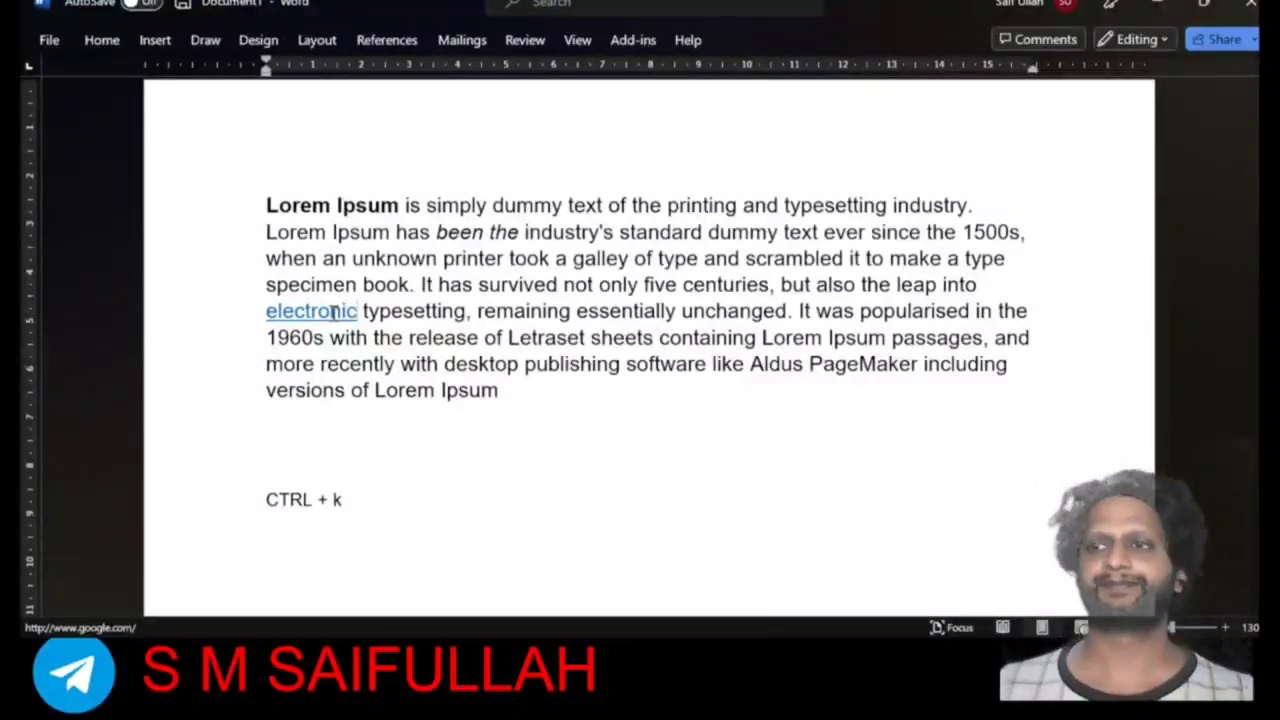
{"action": "scroll", "coordinate": [345, 312], "scroll_direction": "down", "scroll_amount": 1}
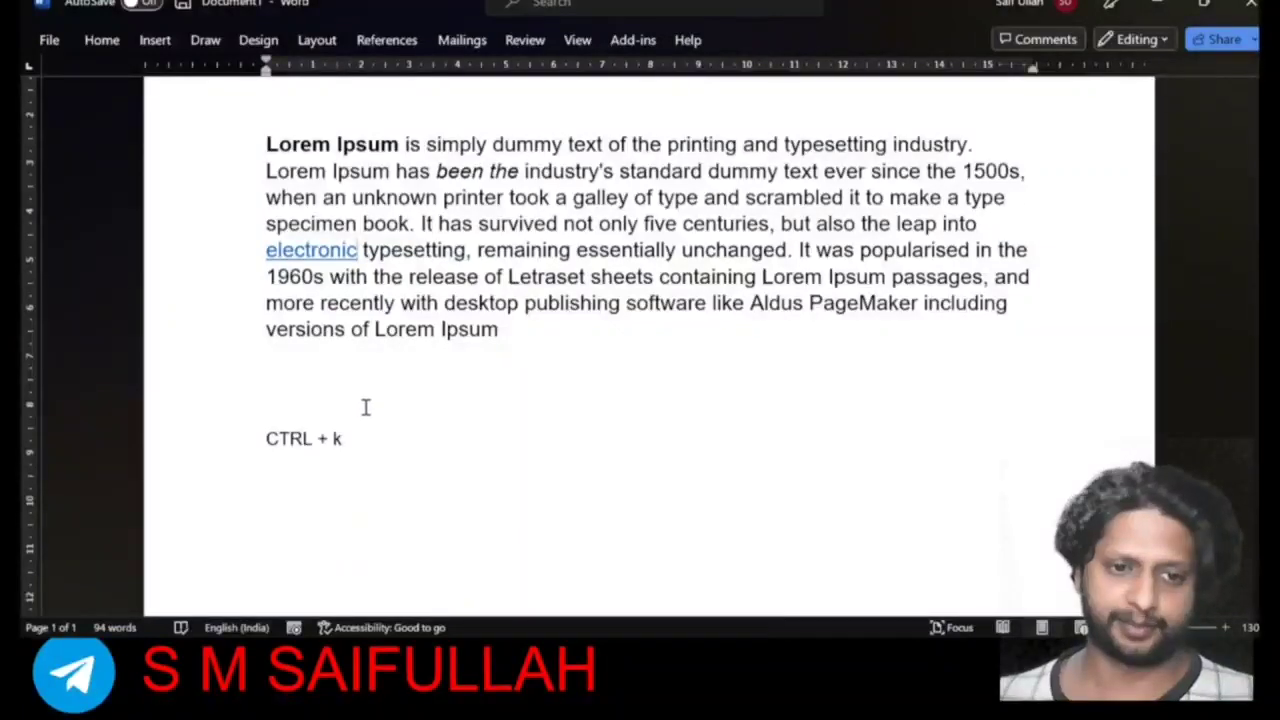
Replace the CTRL + k caption line with the text 'DEMO TEXT'
{"action": "left_click_drag", "start_coordinate": [366, 437], "coordinate": [237, 437]}
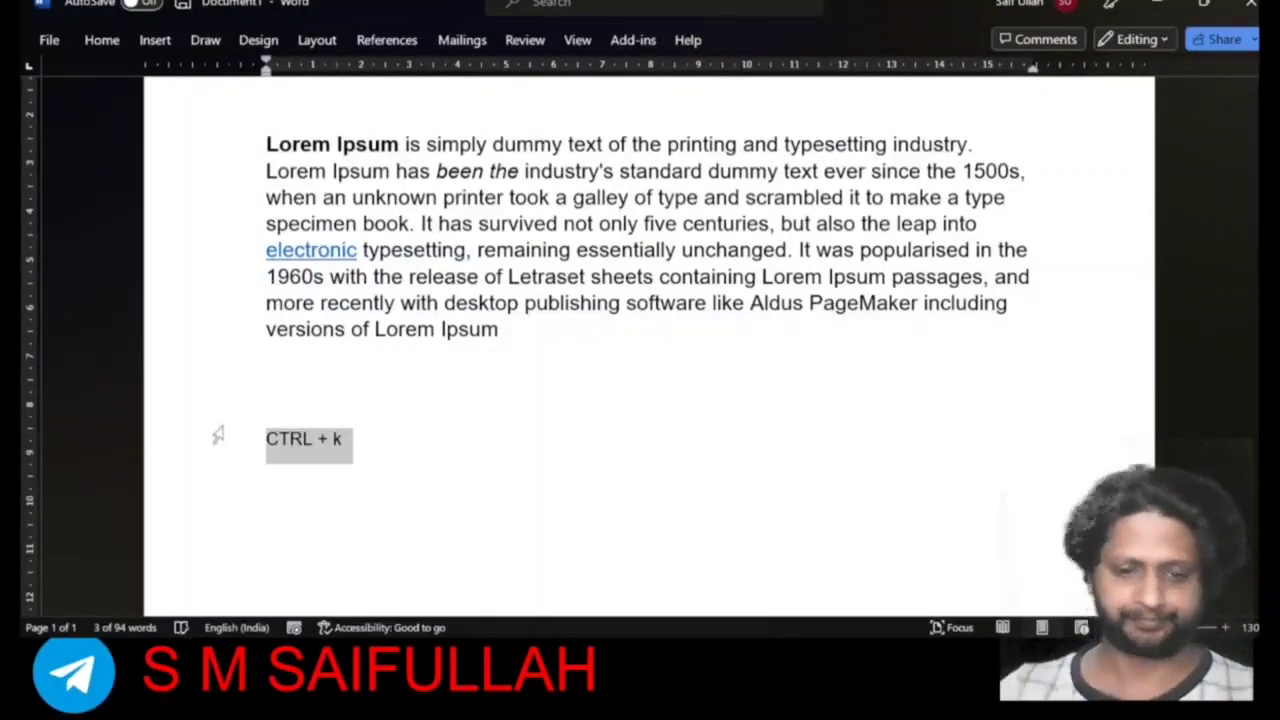
{"action": "type", "text": "dEM"}
{"action": "key", "text": "BackSpace"}
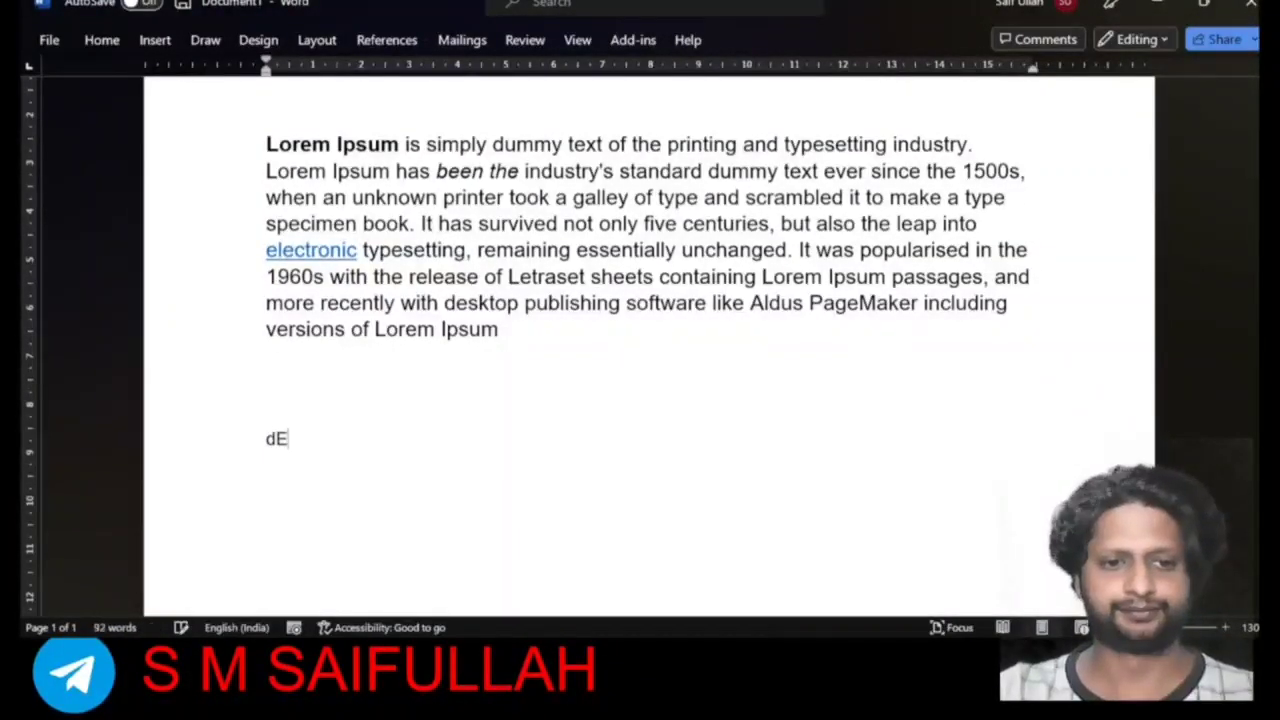
{"action": "key", "text": "BackSpace"}
{"action": "key", "text": "BackSpace"}
{"action": "type", "text": "DEMO TEXT"}
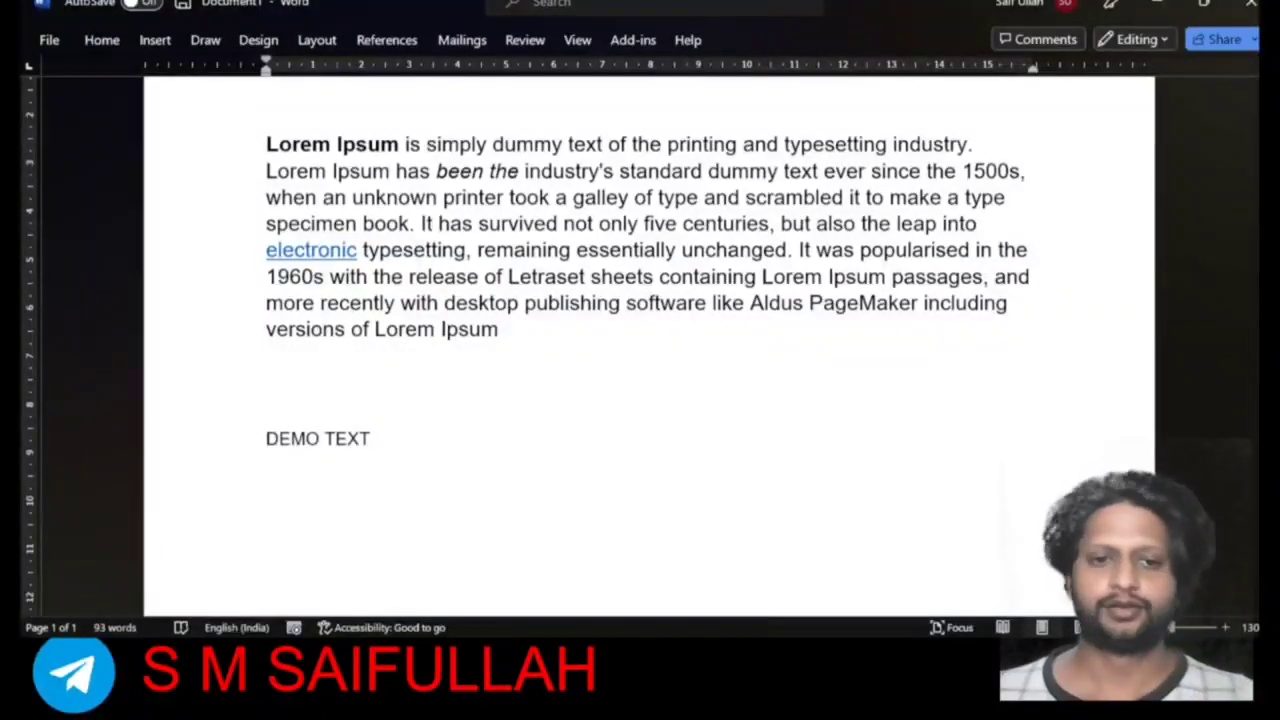
Centre the DEMO TEXT line
{"action": "triple_click", "coordinate": [306, 437]}
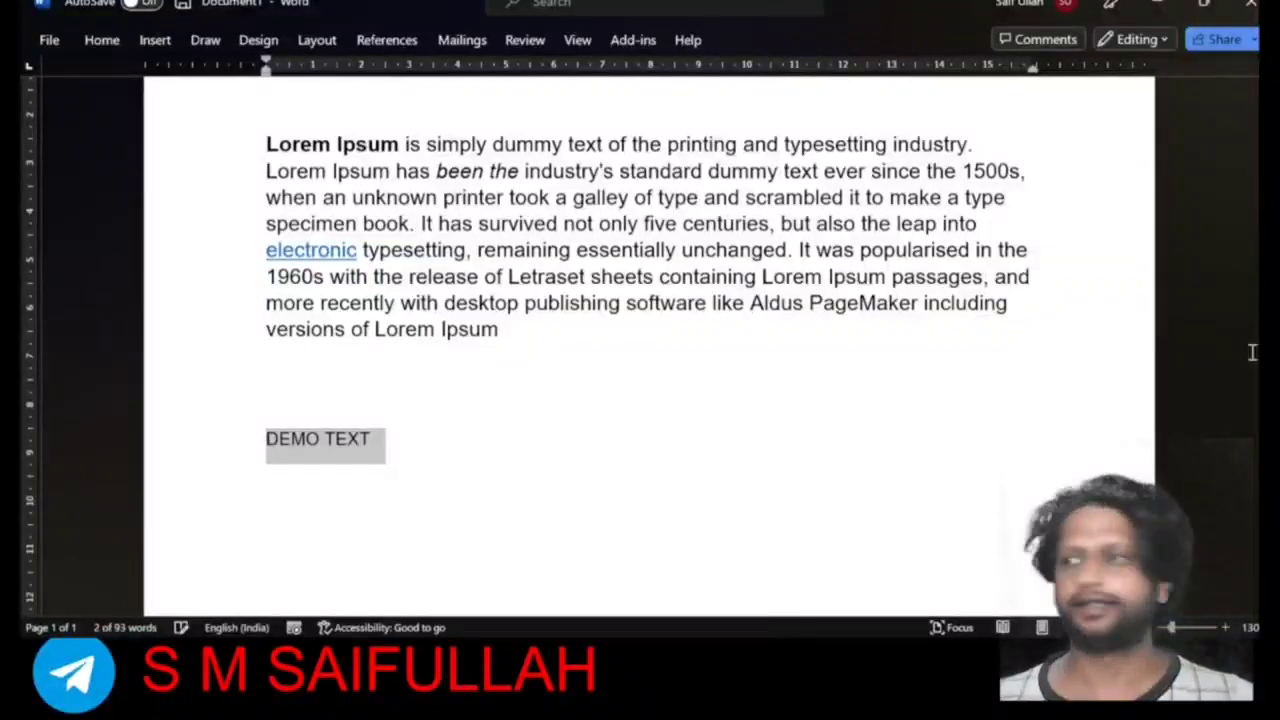
{"action": "key", "text": "alt+Tab"}
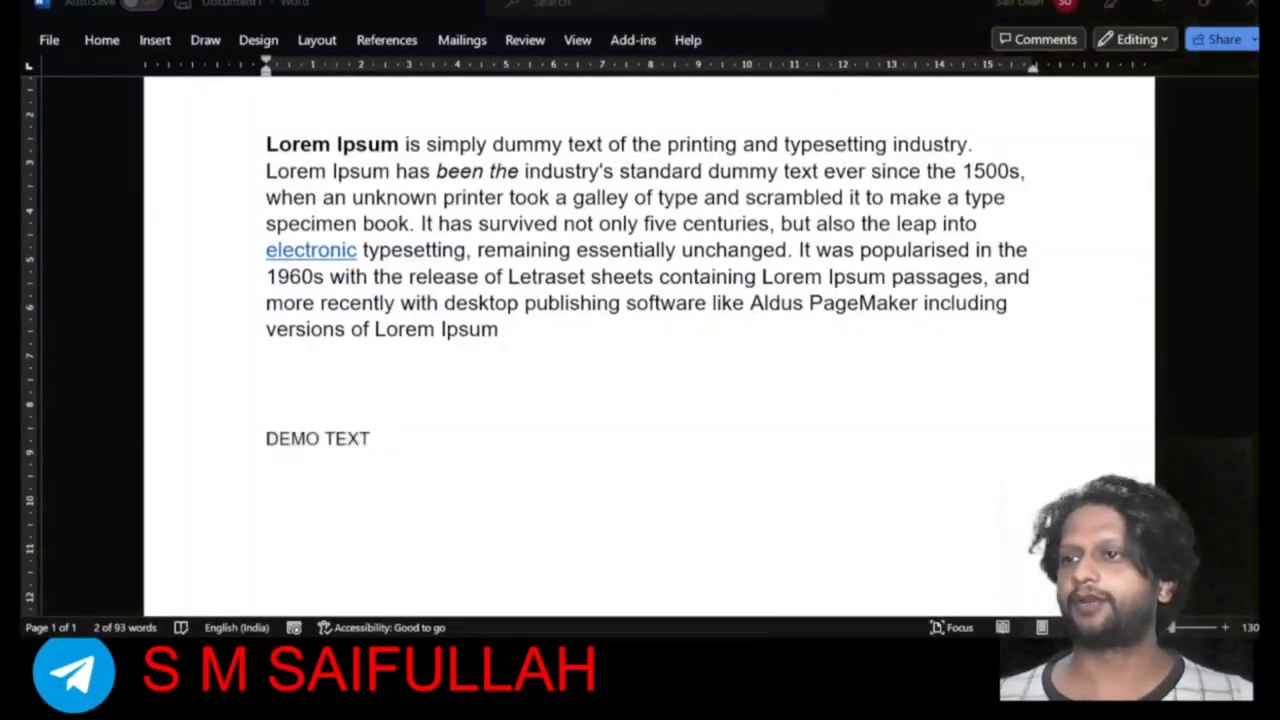
{"action": "key", "text": "alt+Tab"}
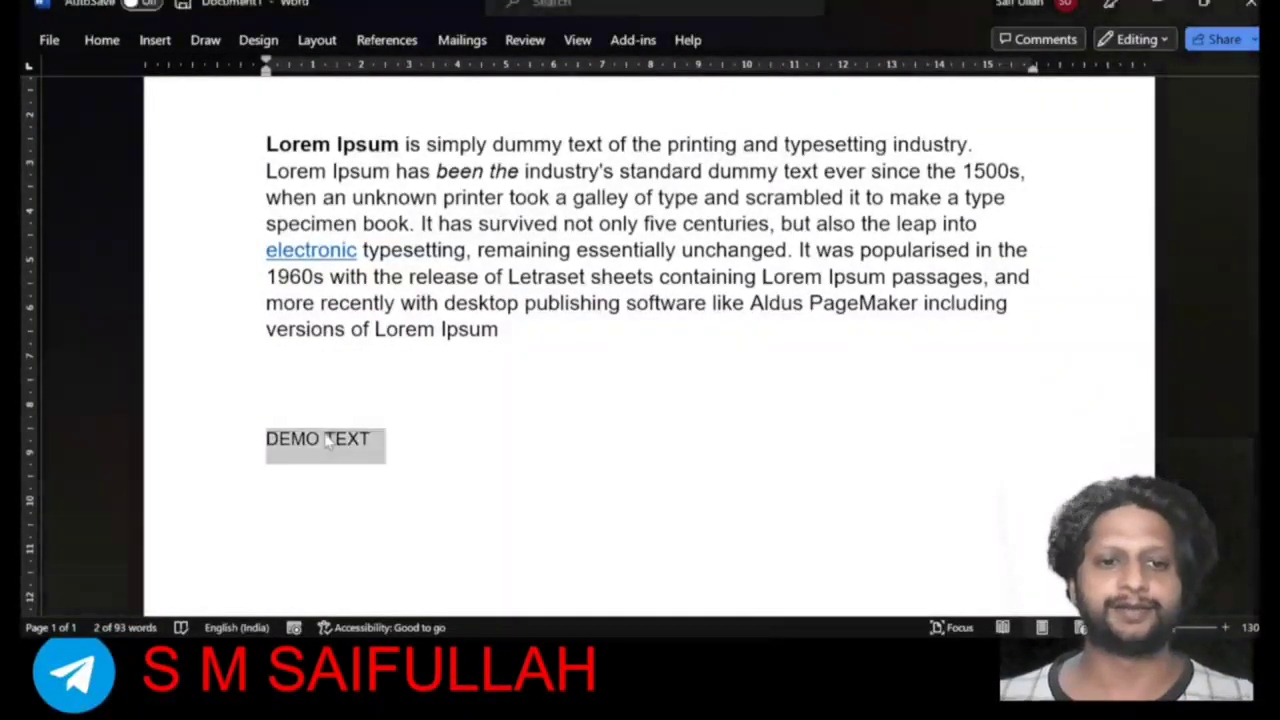
{"action": "key", "text": "ctrl+e"}
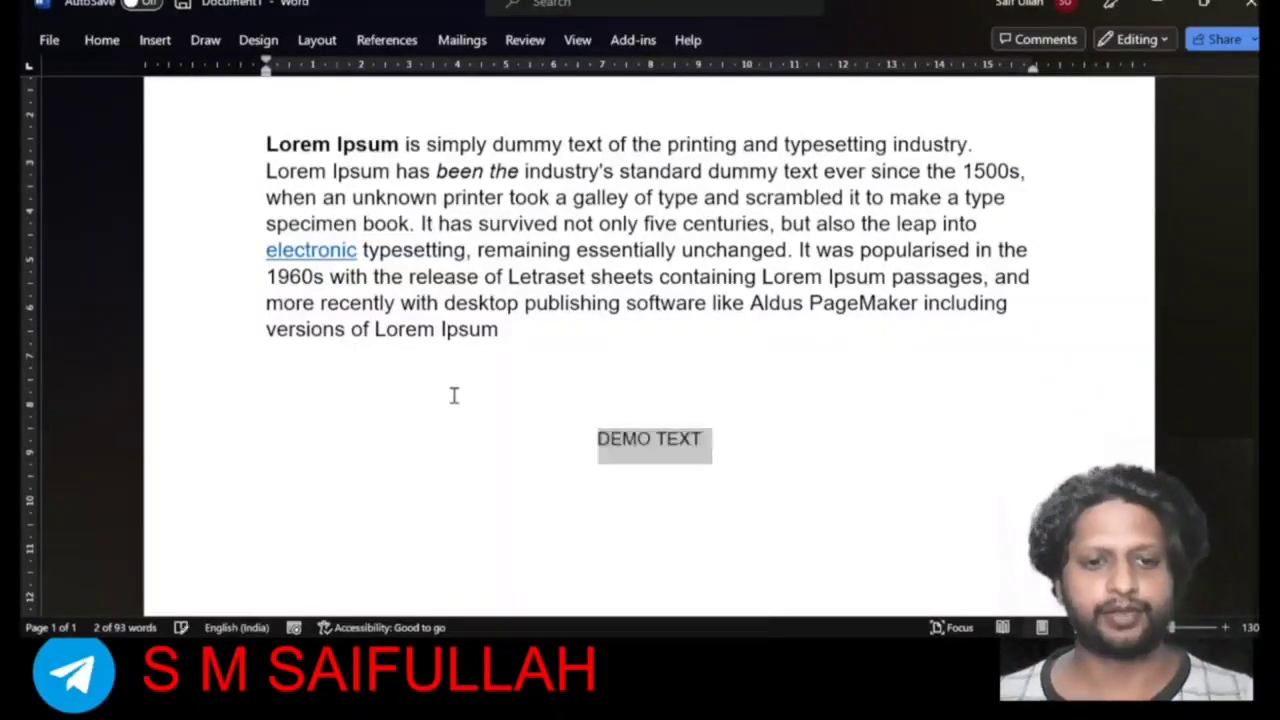
Type a centred 'CTRL + E' caption on the empty line above DEMO TEXT
{"action": "left_click", "coordinate": [610, 405]}
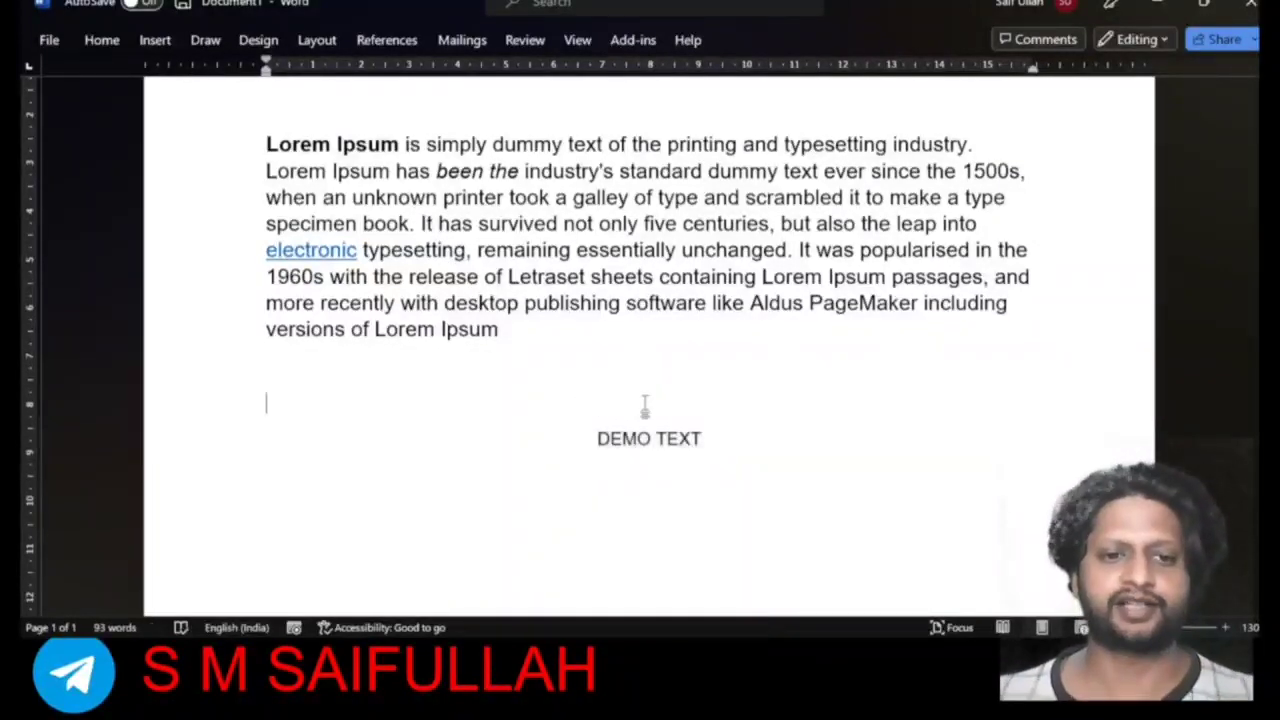
{"action": "type", "text": "cTR"}
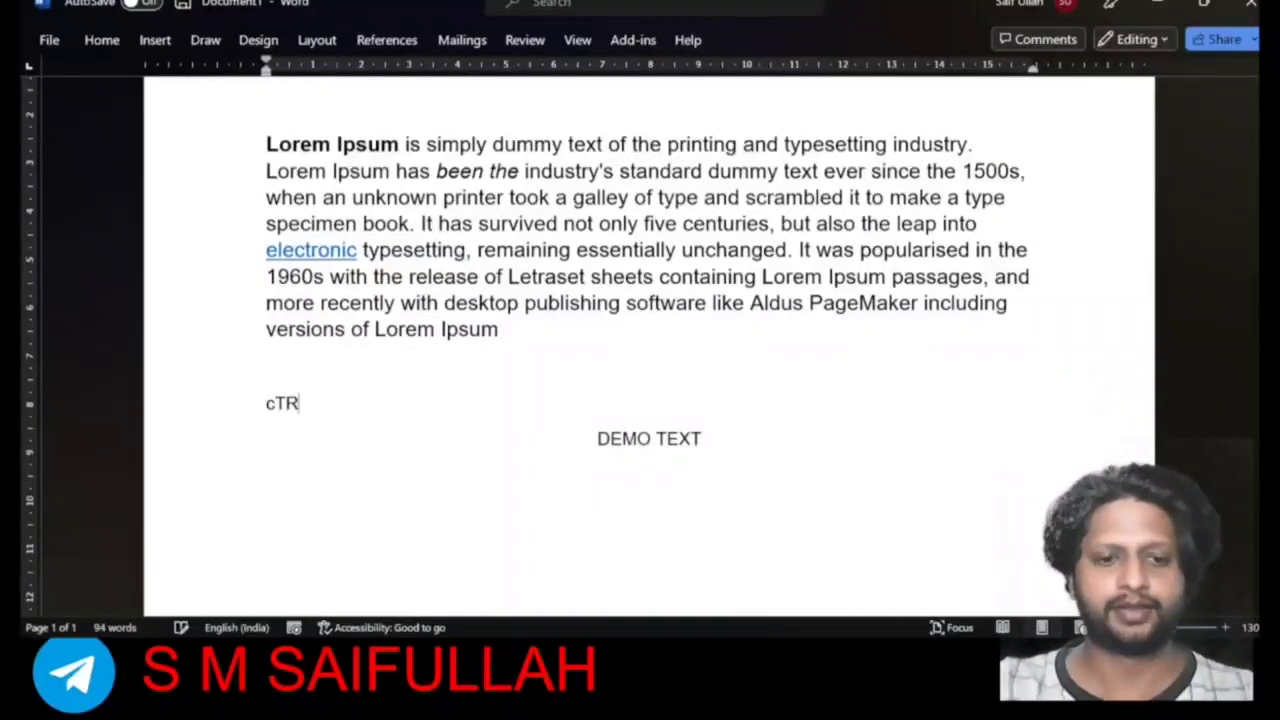
{"action": "key", "text": "BackSpace"}
{"action": "key", "text": "BackSpace"}
{"action": "type", "text": "TRL"}
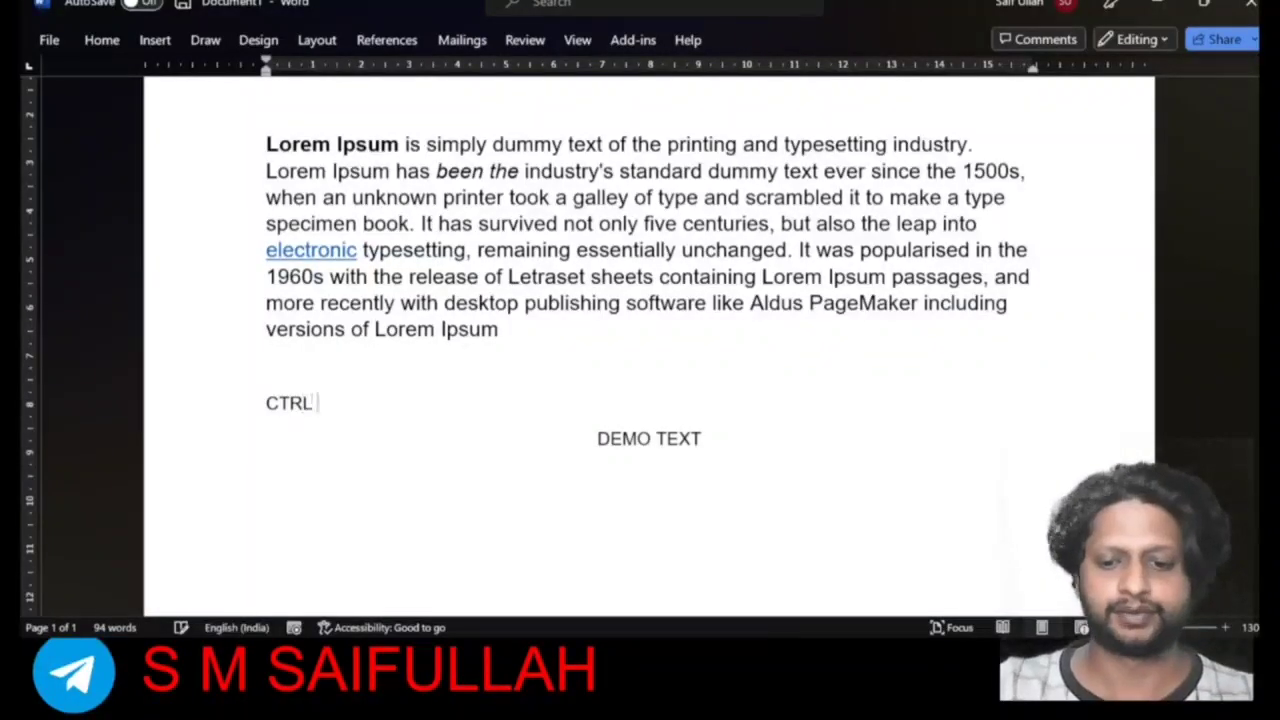
{"action": "type", "text": " + e"}
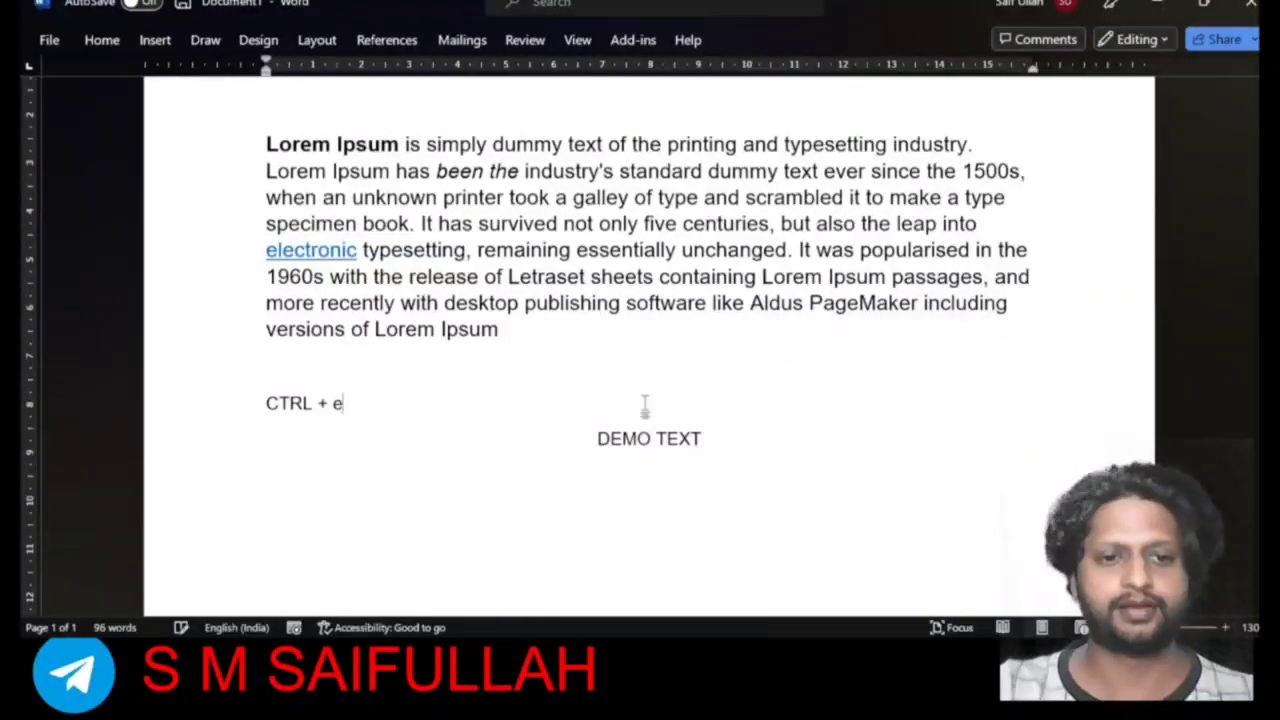
{"action": "key", "text": "BackSpace"}
{"action": "type", "text": "E"}
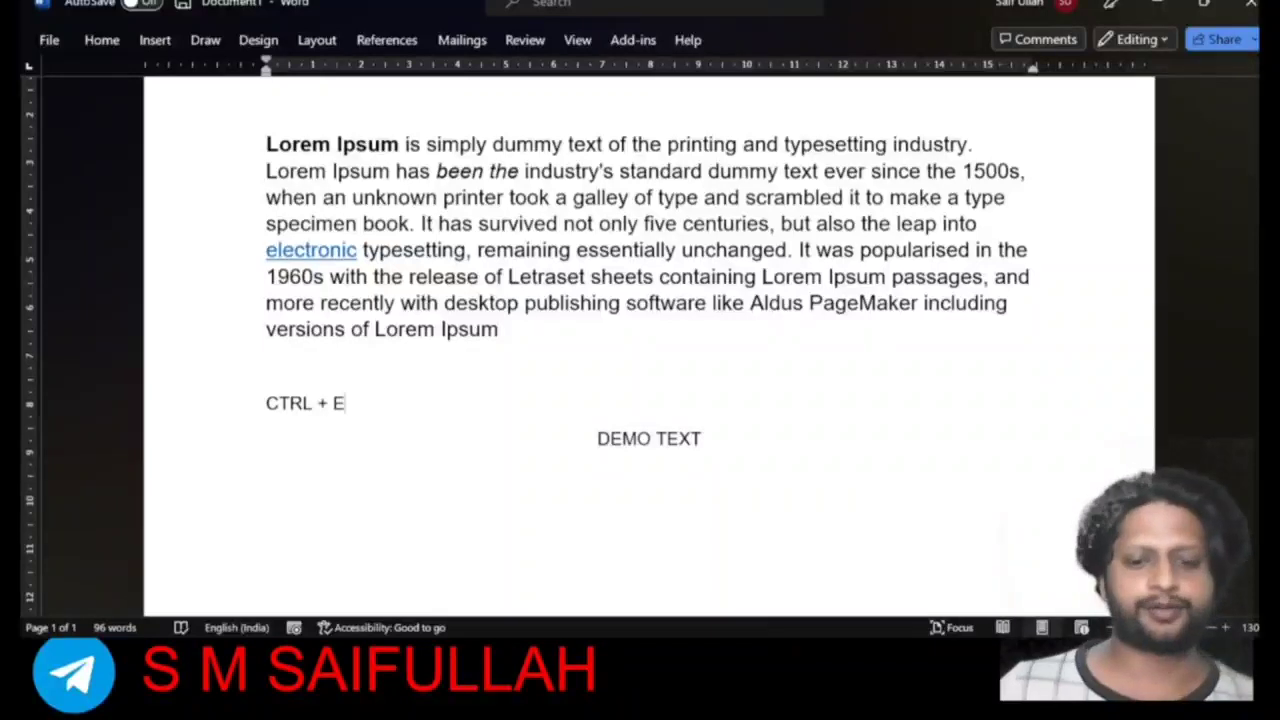
{"action": "left_click_drag", "start_coordinate": [596, 438], "coordinate": [737, 440]}
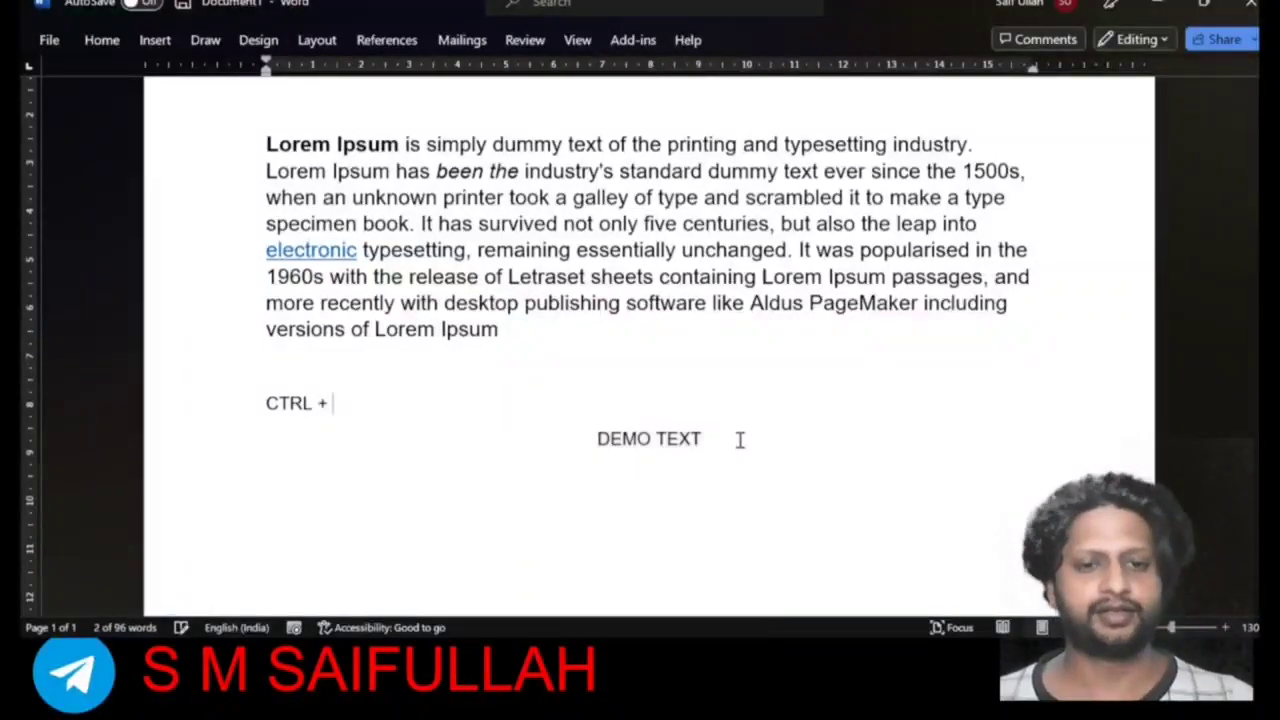
{"action": "left_click", "coordinate": [740, 440]}
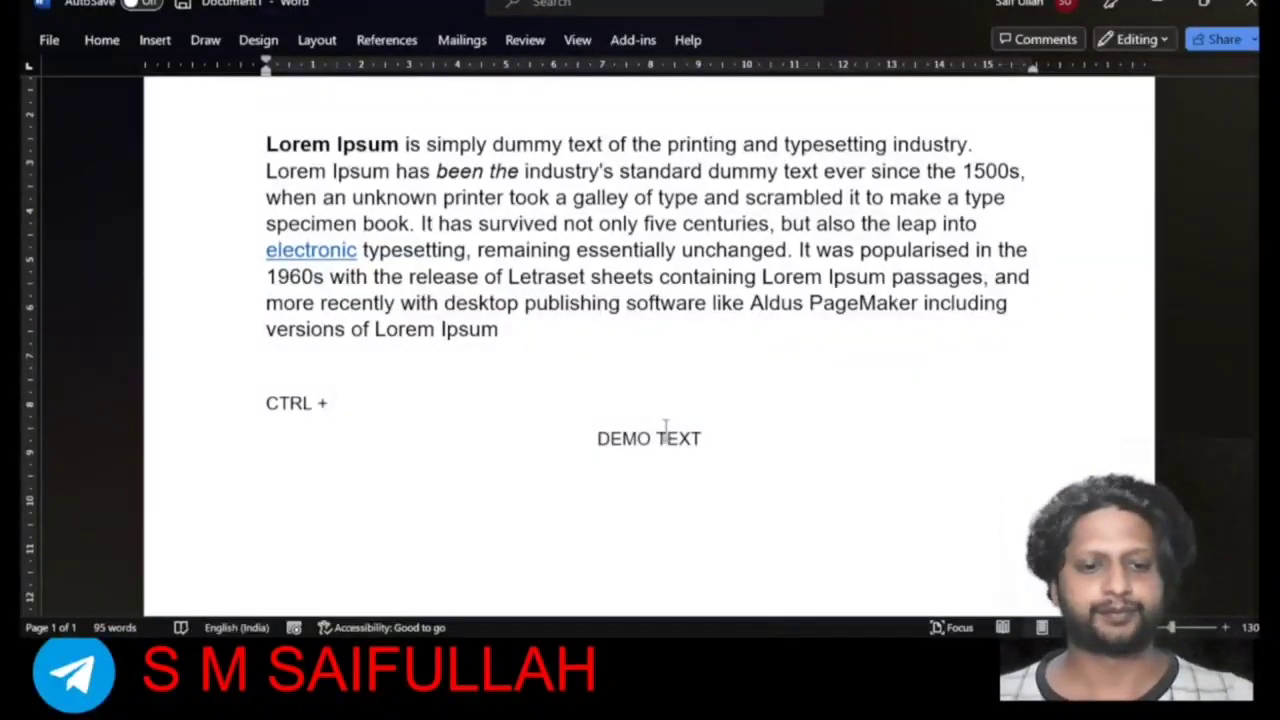
{"action": "key", "text": "ctrl+e"}
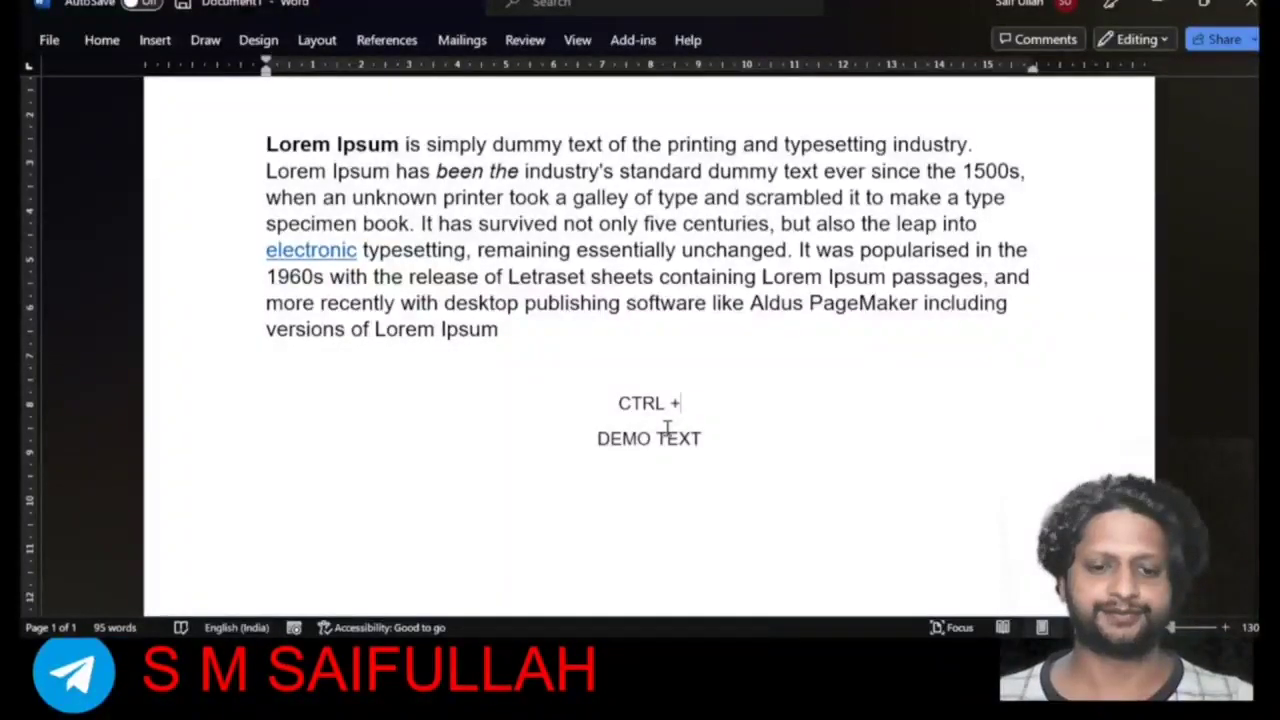
{"action": "type", "text": "E"}
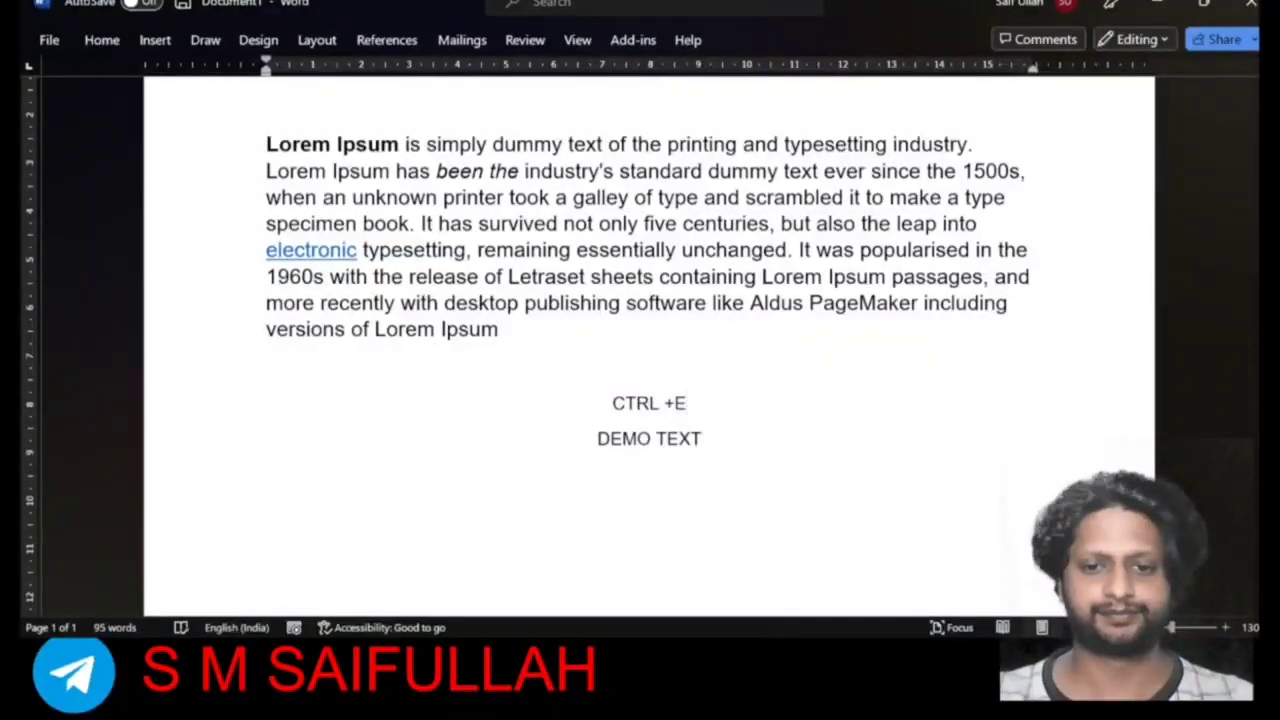
{"action": "key", "text": "Down"}
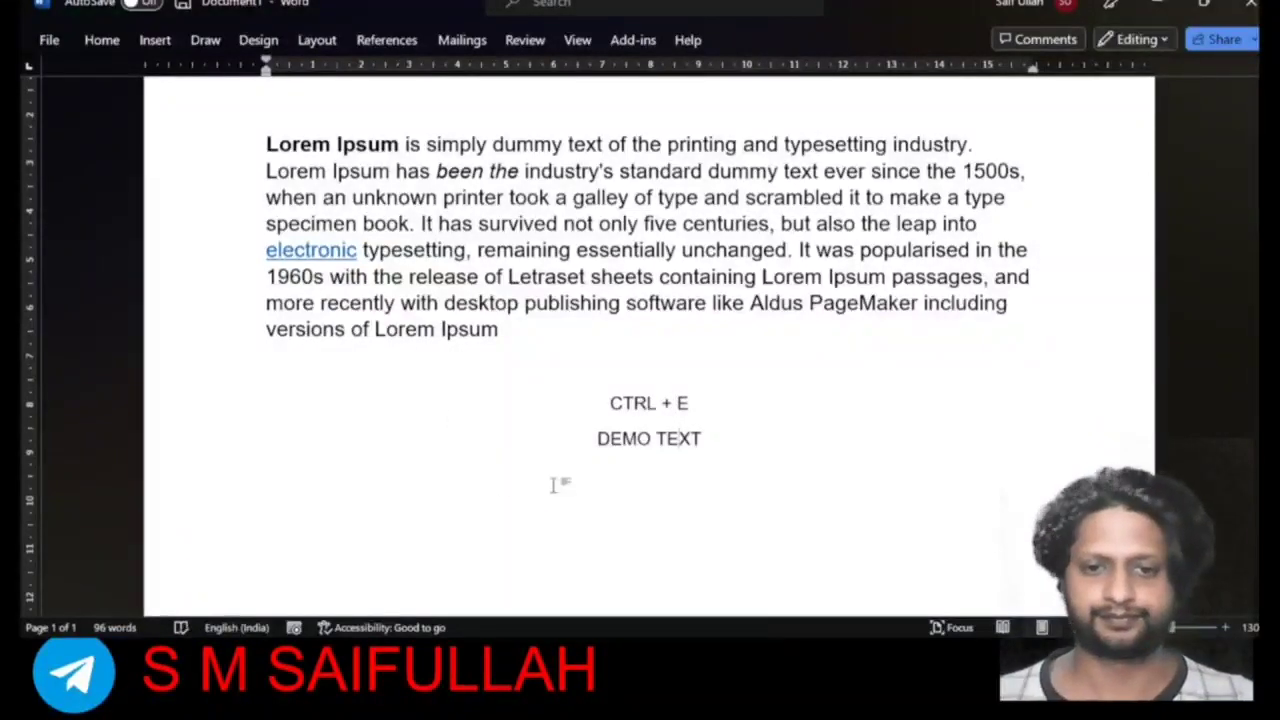
Toggle DEMO TEXT between left and centre alignment, leaving it left-aligned
{"action": "left_click_drag", "start_coordinate": [600, 440], "coordinate": [777, 463]}
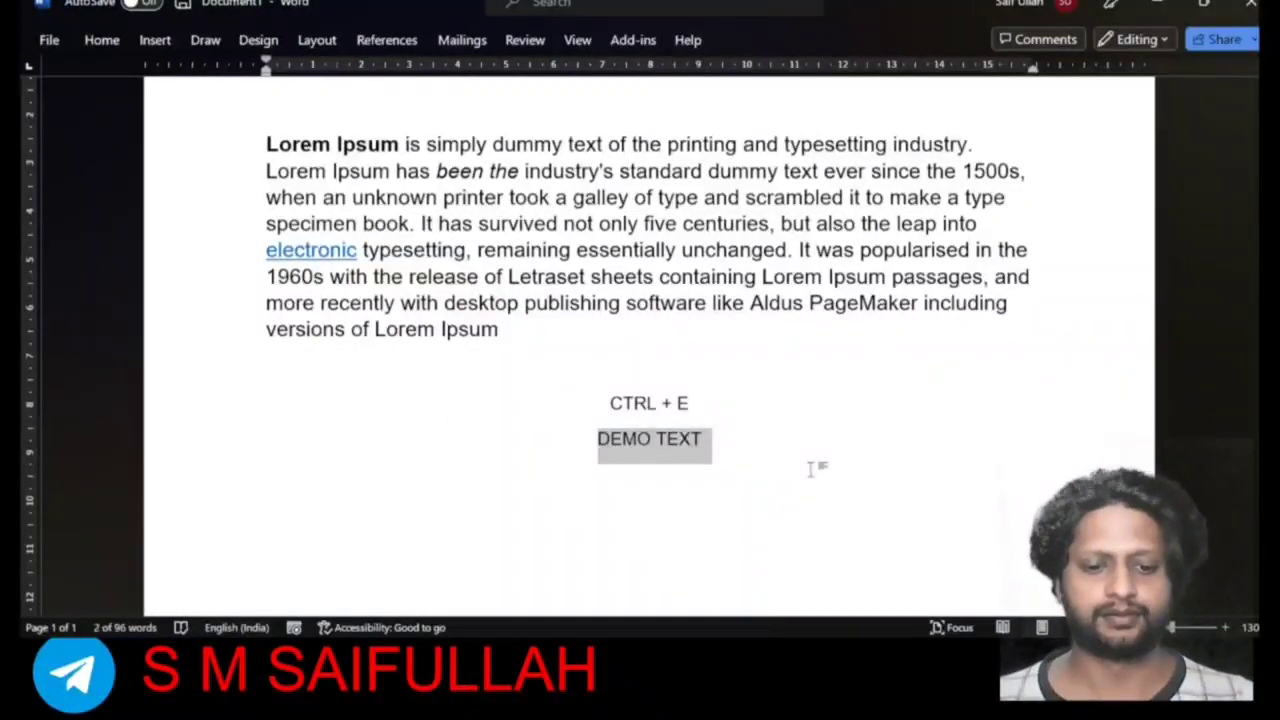
{"action": "key", "text": "ctrl+l"}
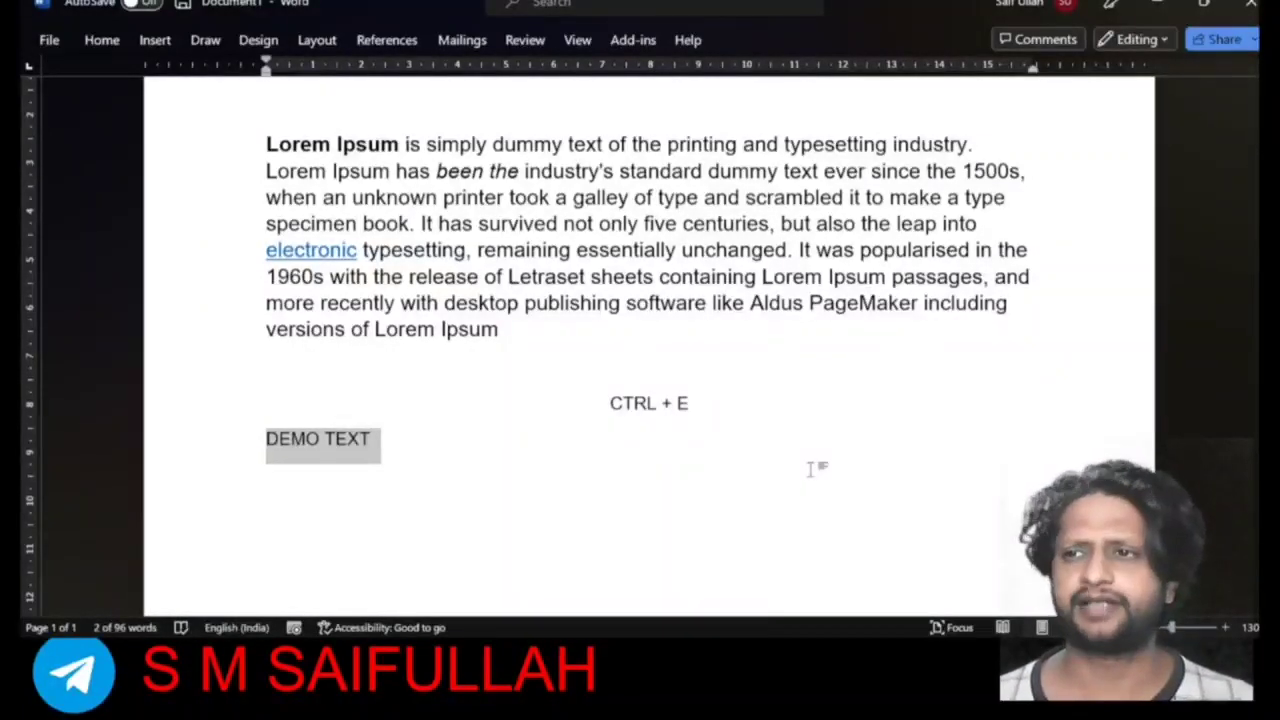
{"action": "key", "text": "ctrl+e"}
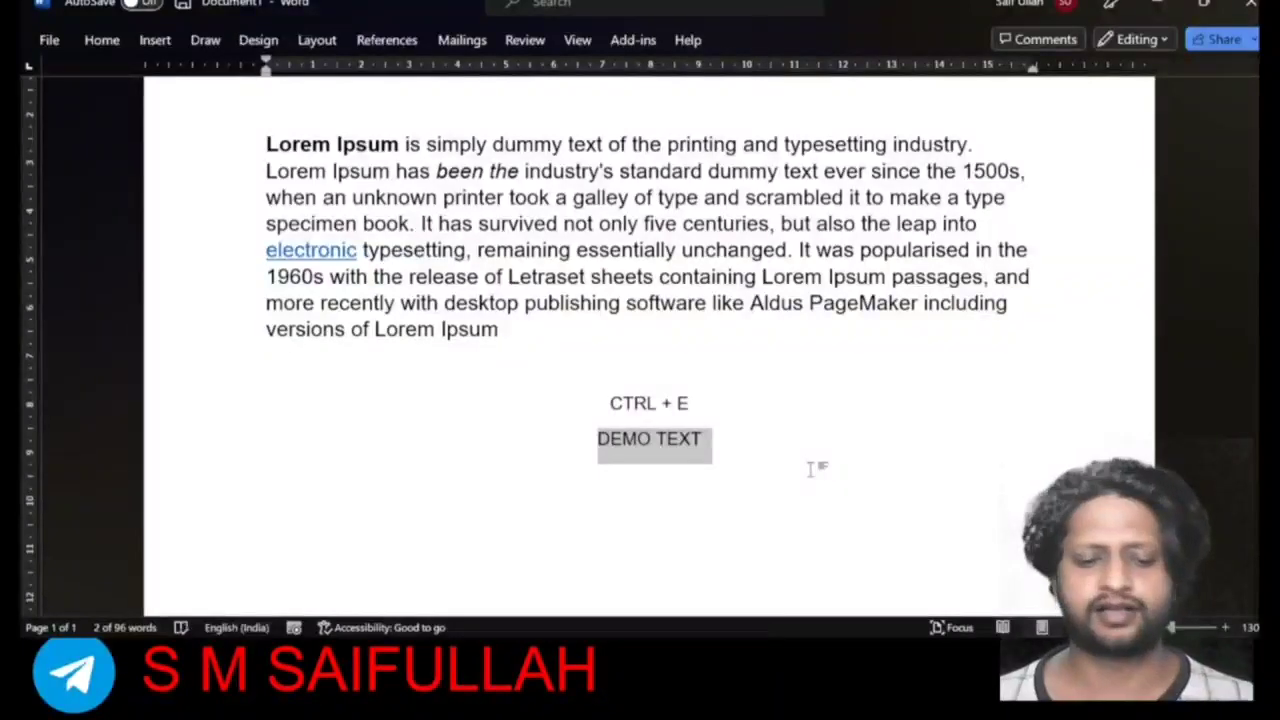
{"action": "key", "text": "ctrl+l"}
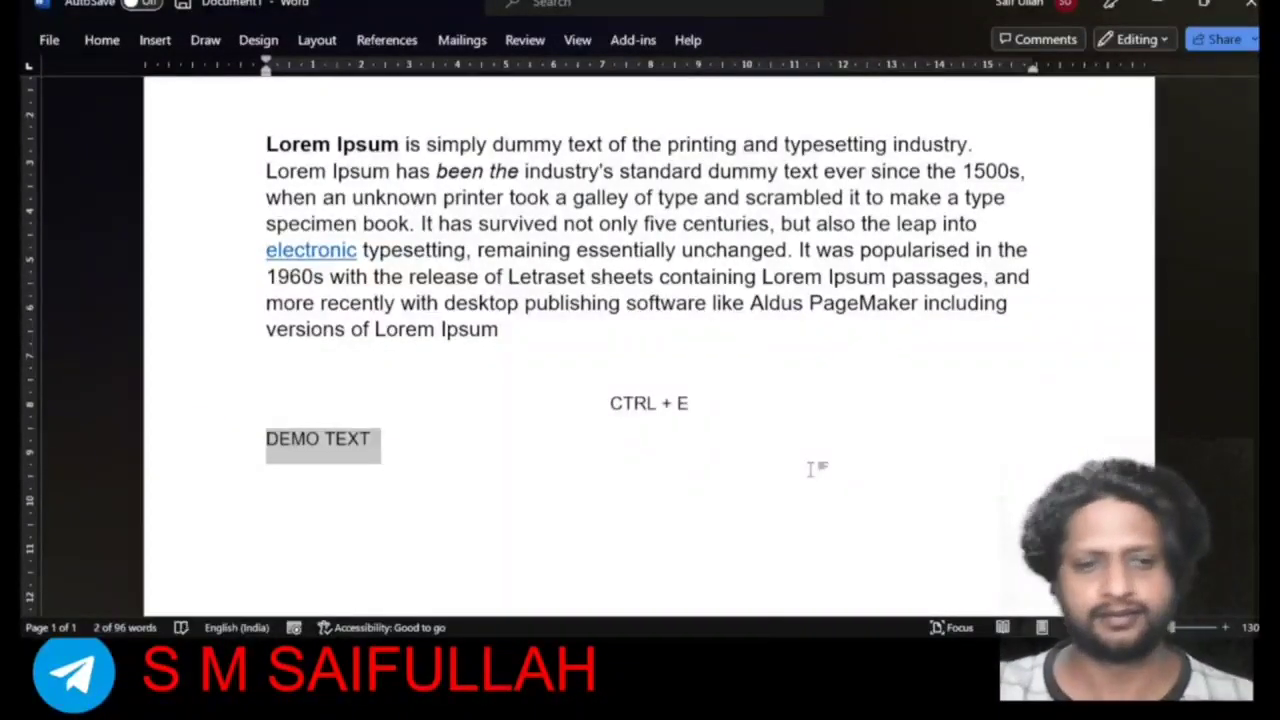
Change the caption above DEMO TEXT to 'CTRL + L'
{"action": "left_click", "coordinate": [722, 404]}
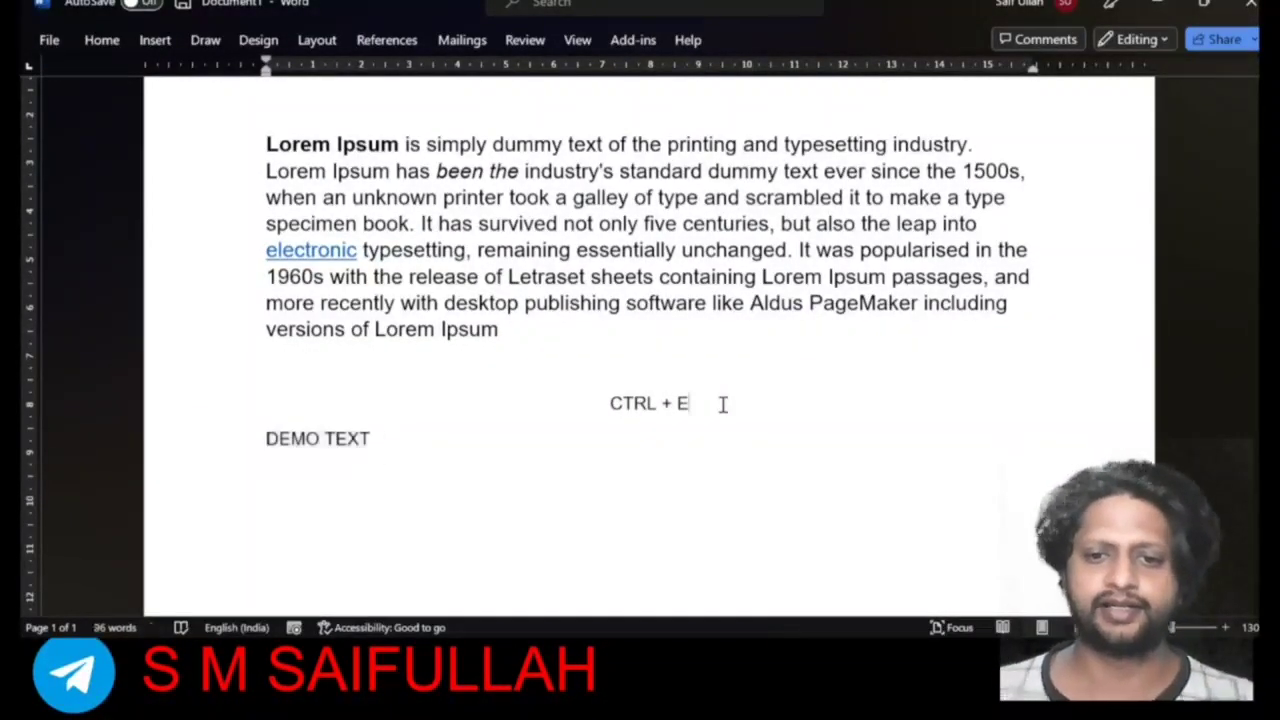
{"action": "key", "text": "BackSpace"}
{"action": "type", "text": "I"}
{"action": "key", "text": "BackSpace"}
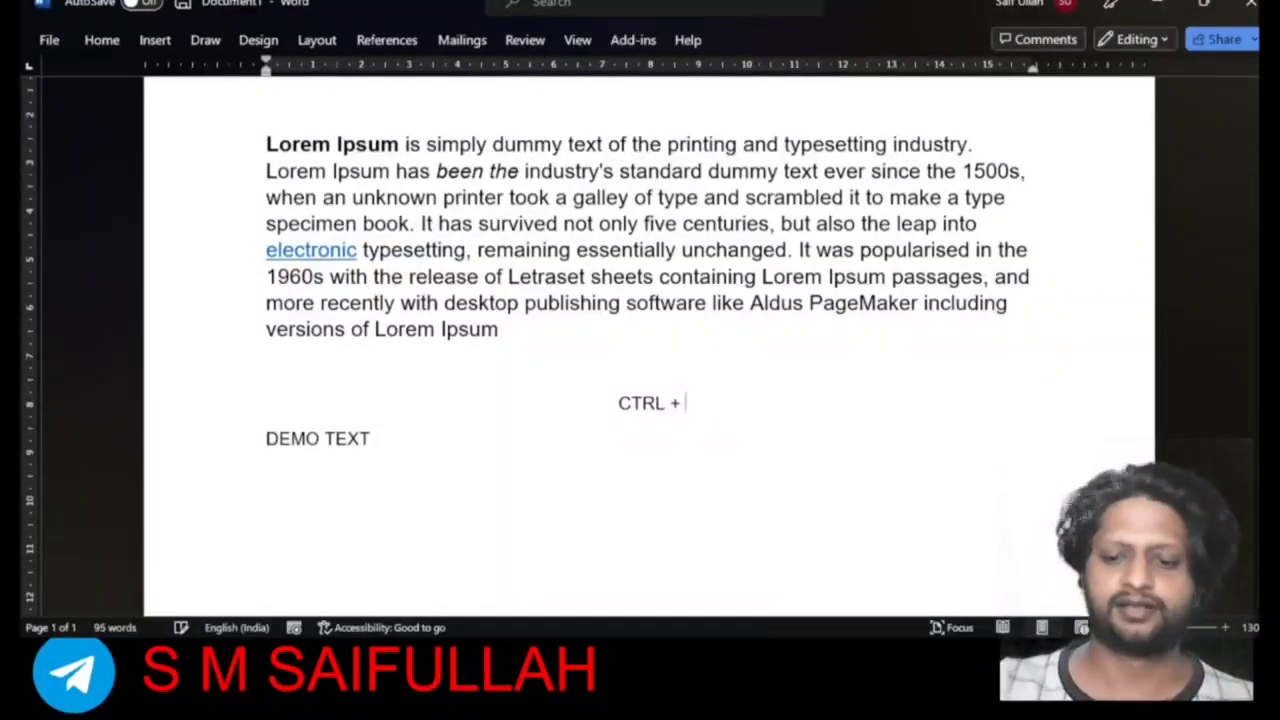
{"action": "type", "text": "L"}
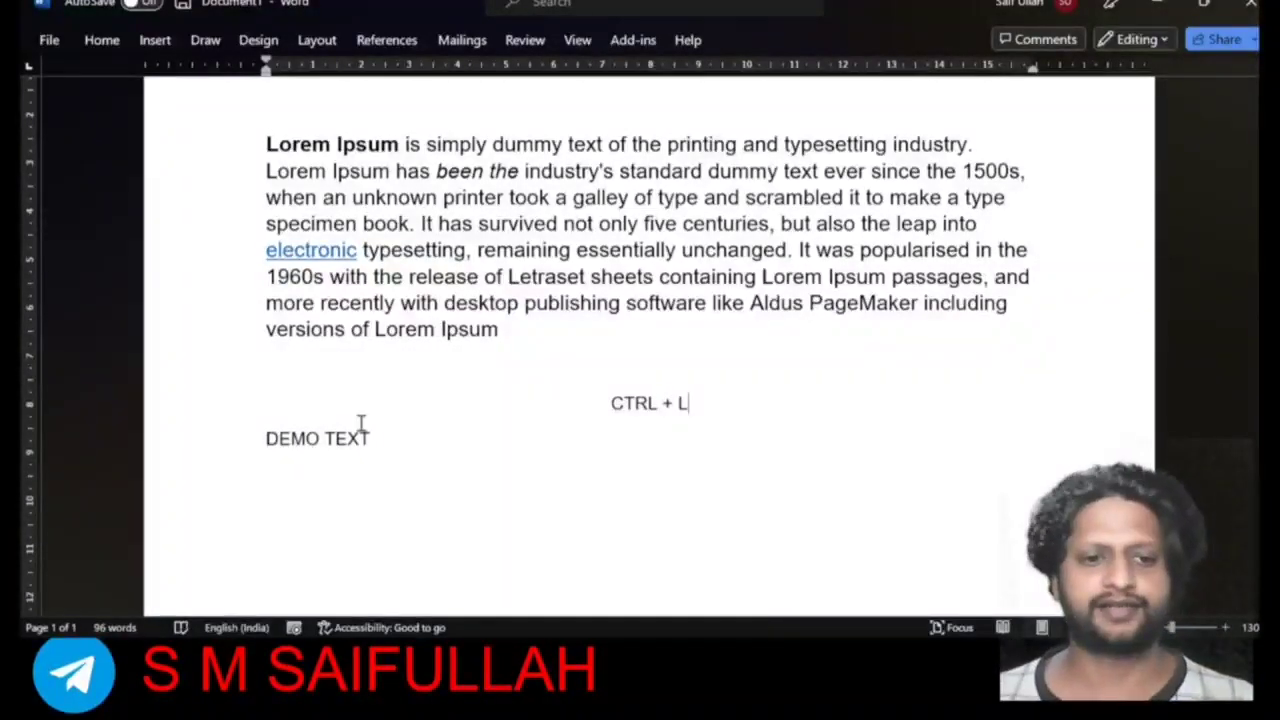
Centre DEMO TEXT, then align it left, then right
{"action": "triple_click", "coordinate": [318, 437]}
{"action": "key", "text": "ctrl+e"}
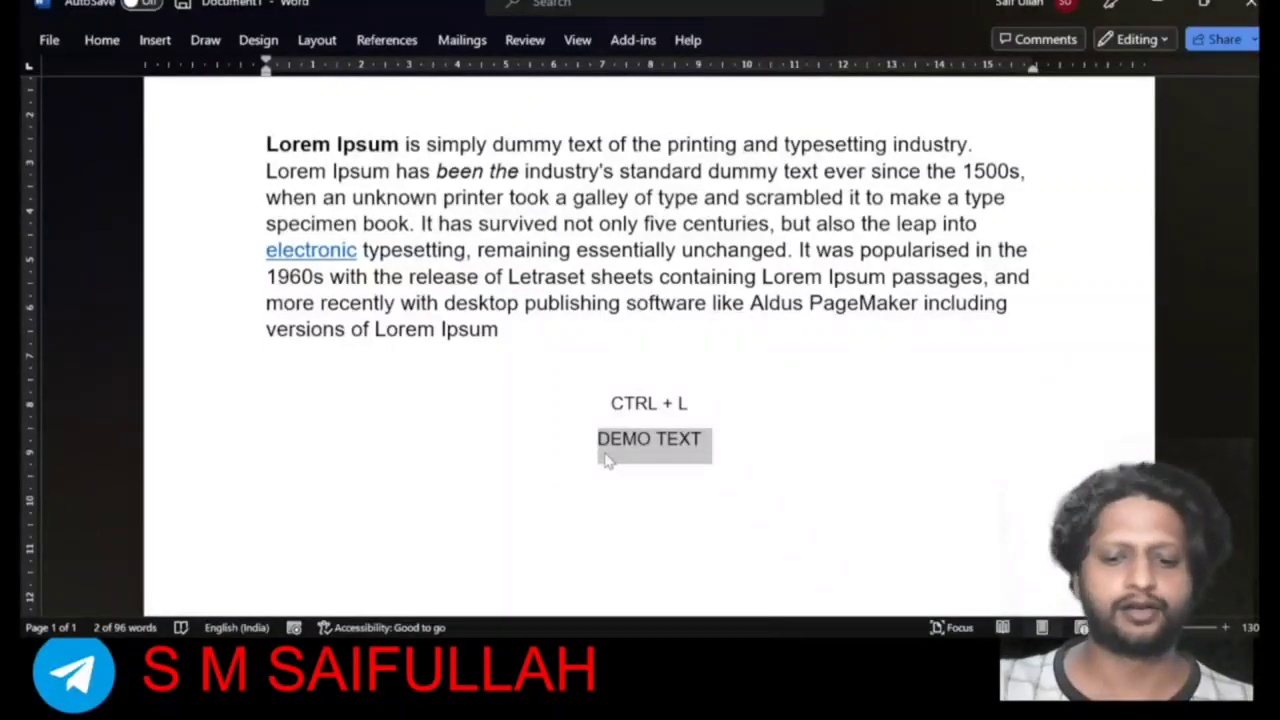
{"action": "key", "text": "ctrl+l"}
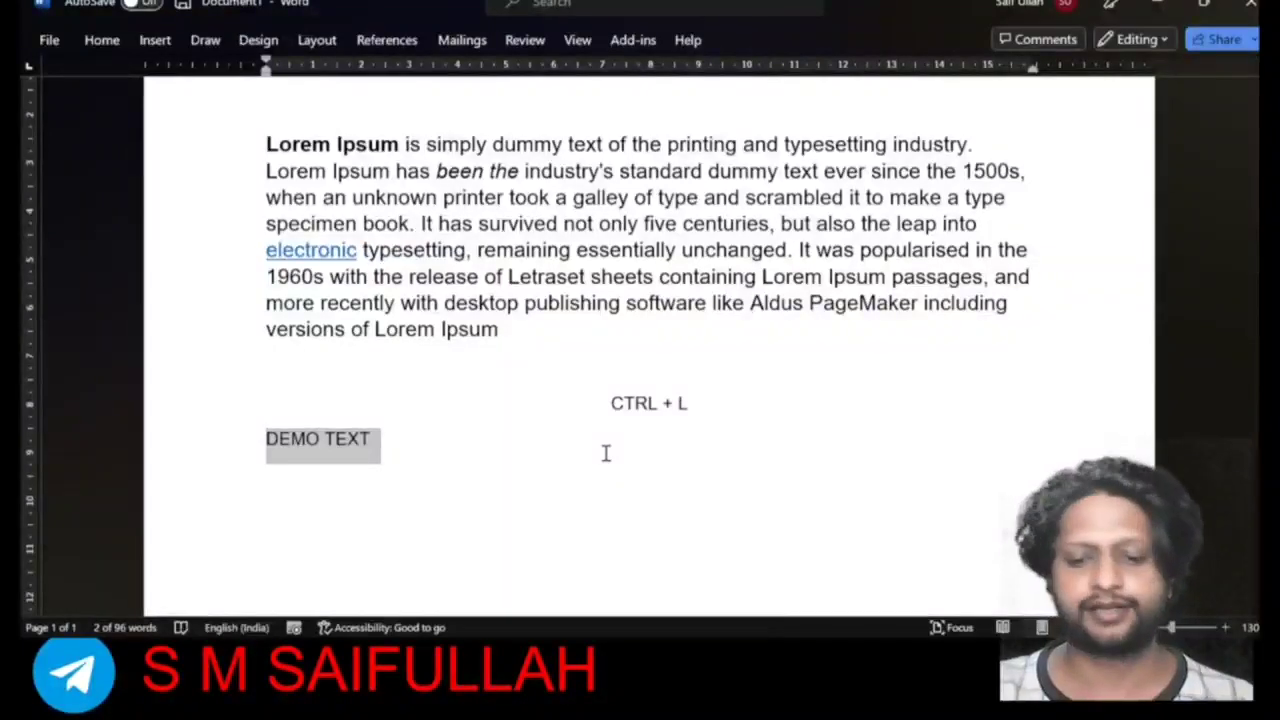
{"action": "key", "text": "ctrl+r"}
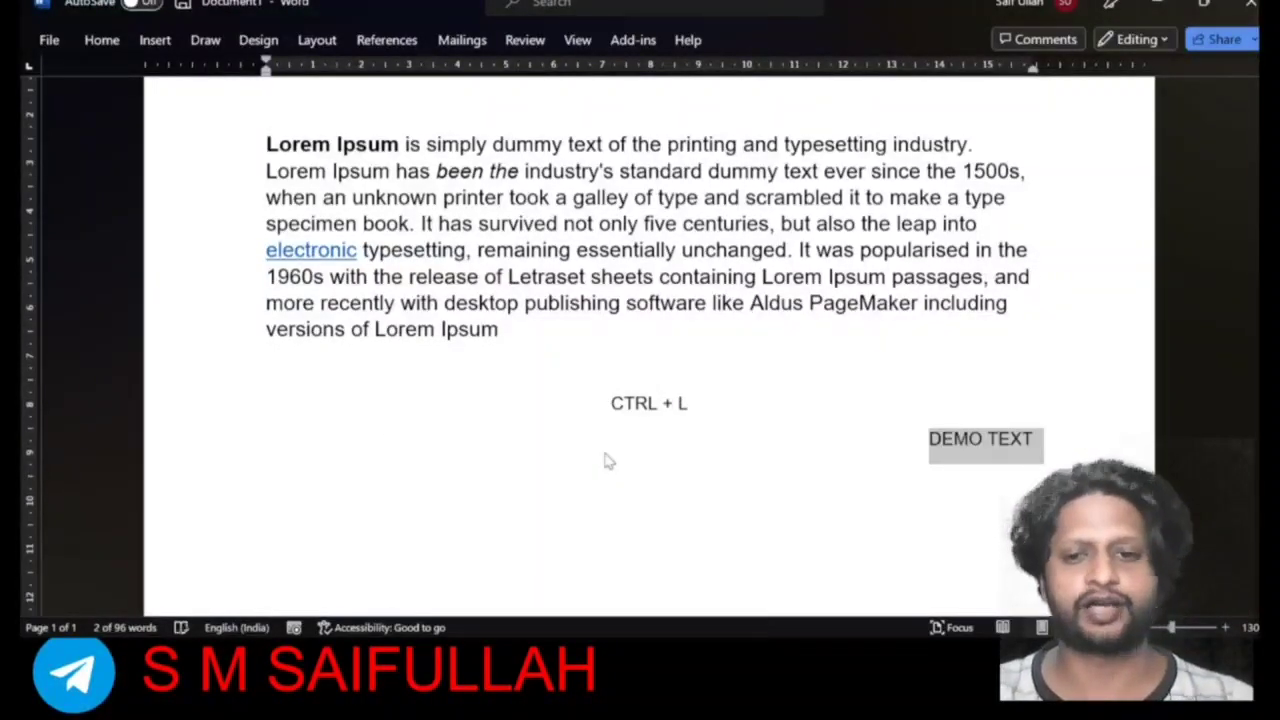
Change the caption to 'CTRL + R' and centre DEMO TEXT, undoing an accidental deletion
{"action": "left_click", "coordinate": [711, 407]}
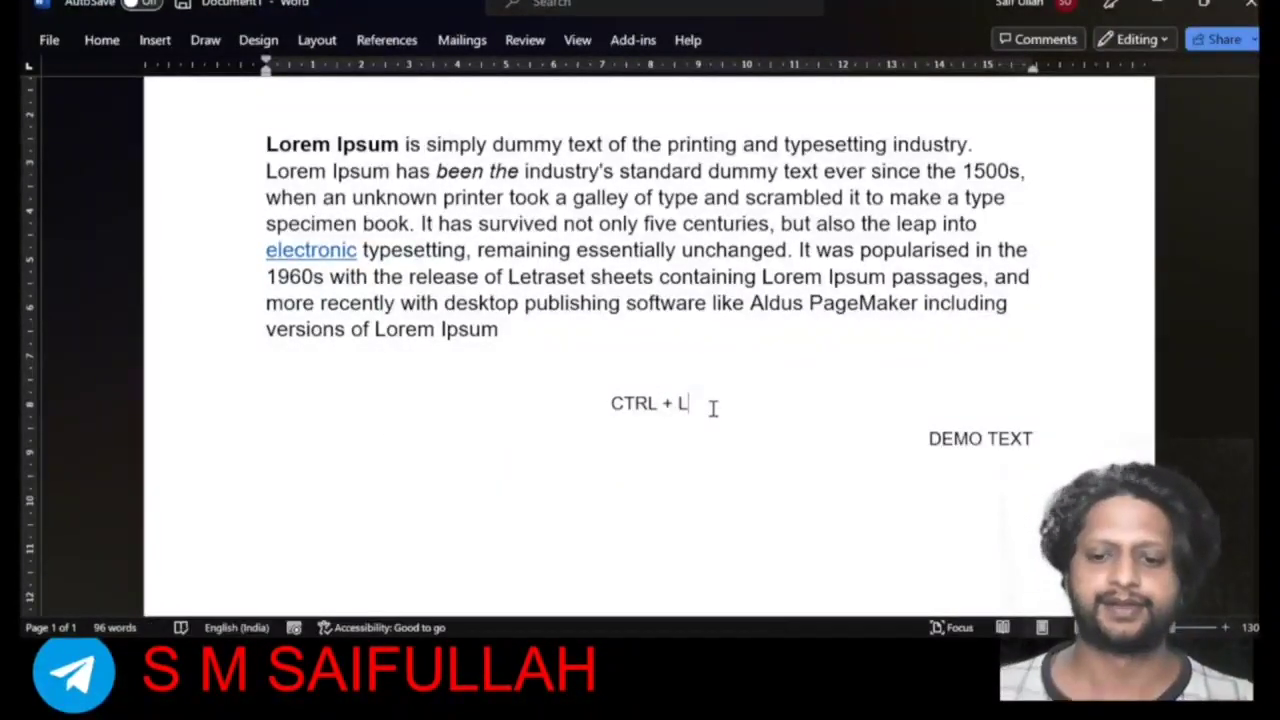
{"action": "key", "text": "BackSpace"}
{"action": "type", "text": "R"}
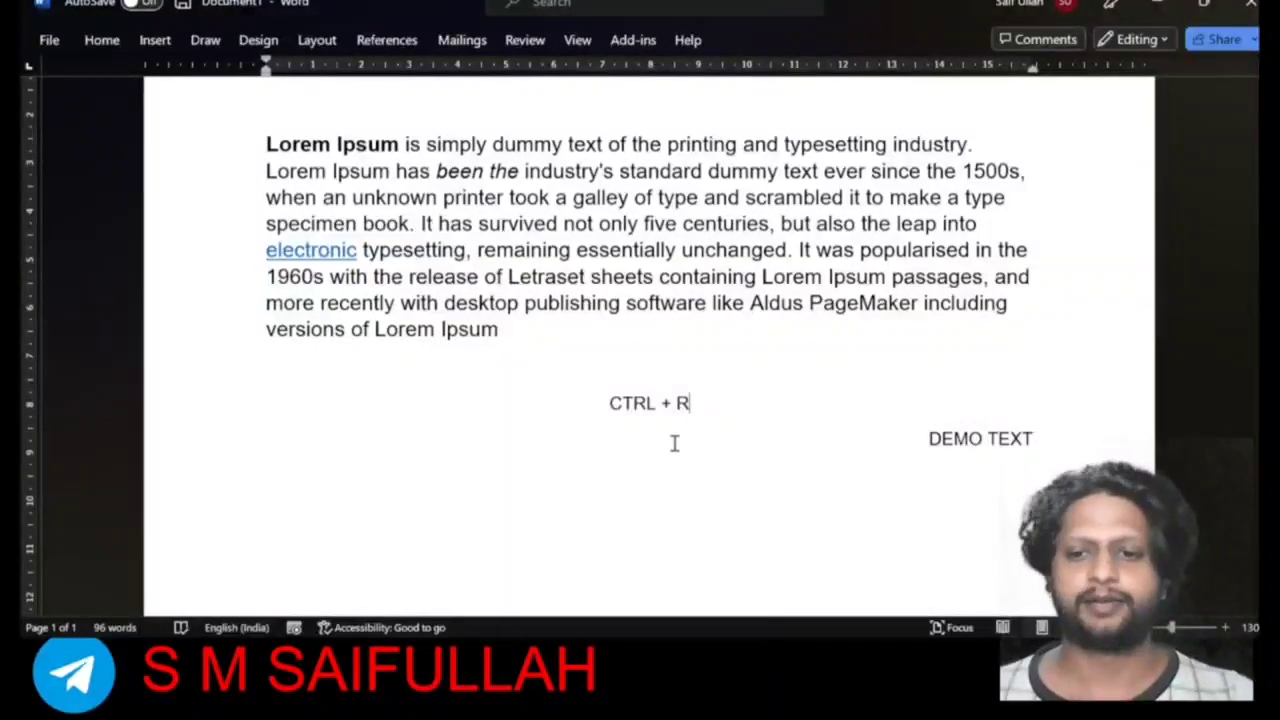
{"action": "left_click_drag", "start_coordinate": [926, 440], "coordinate": [1043, 442]}
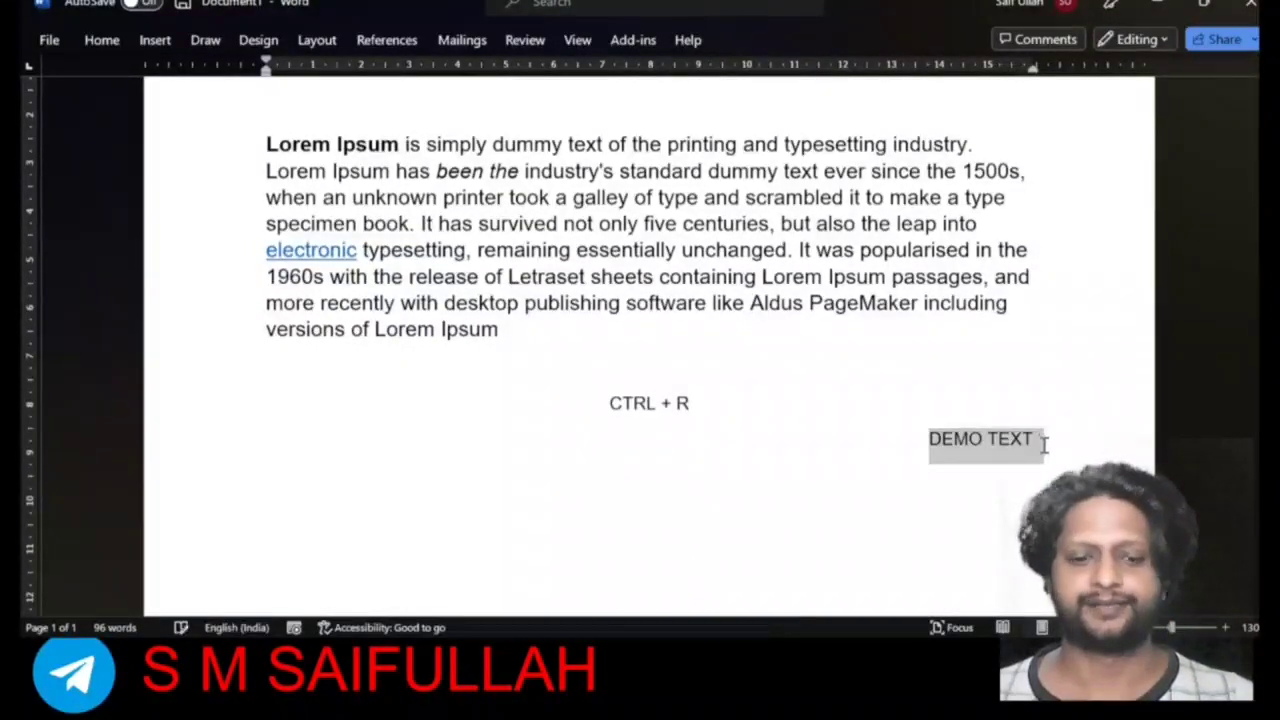
{"action": "key", "text": "ctrl+e"}
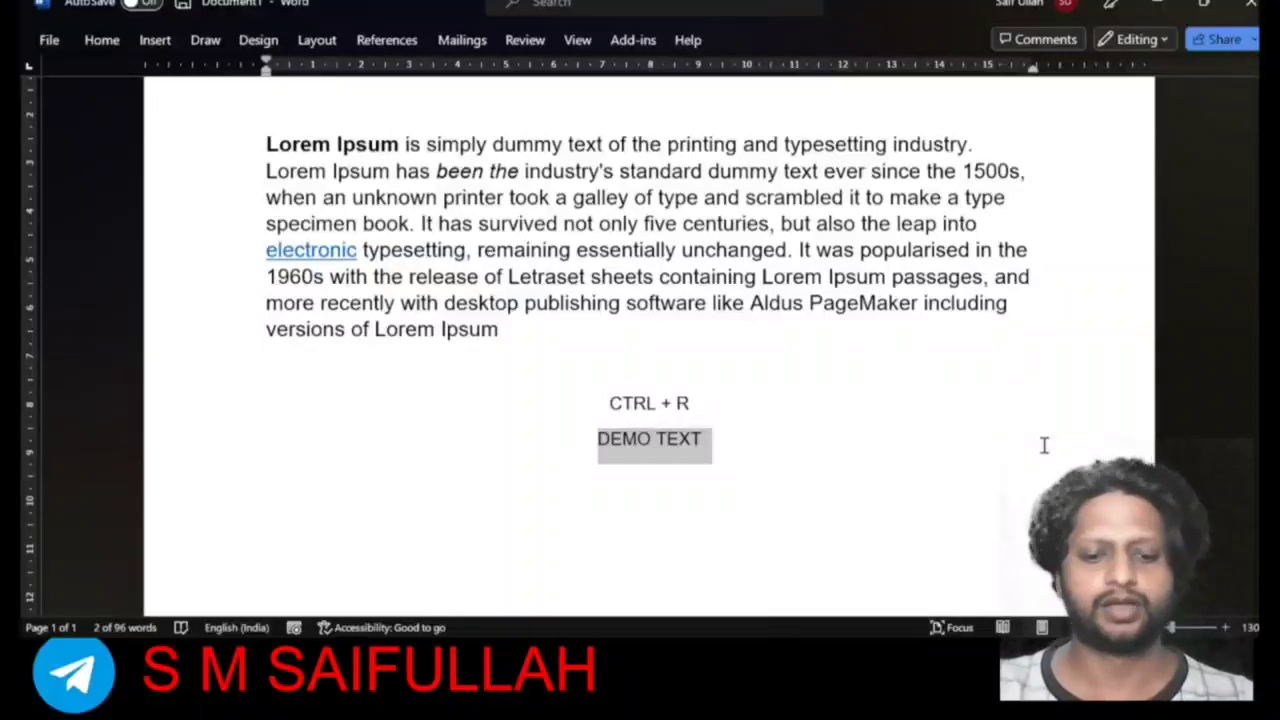
{"action": "key", "text": "Delete"}
{"action": "key", "text": "ctrl+z"}
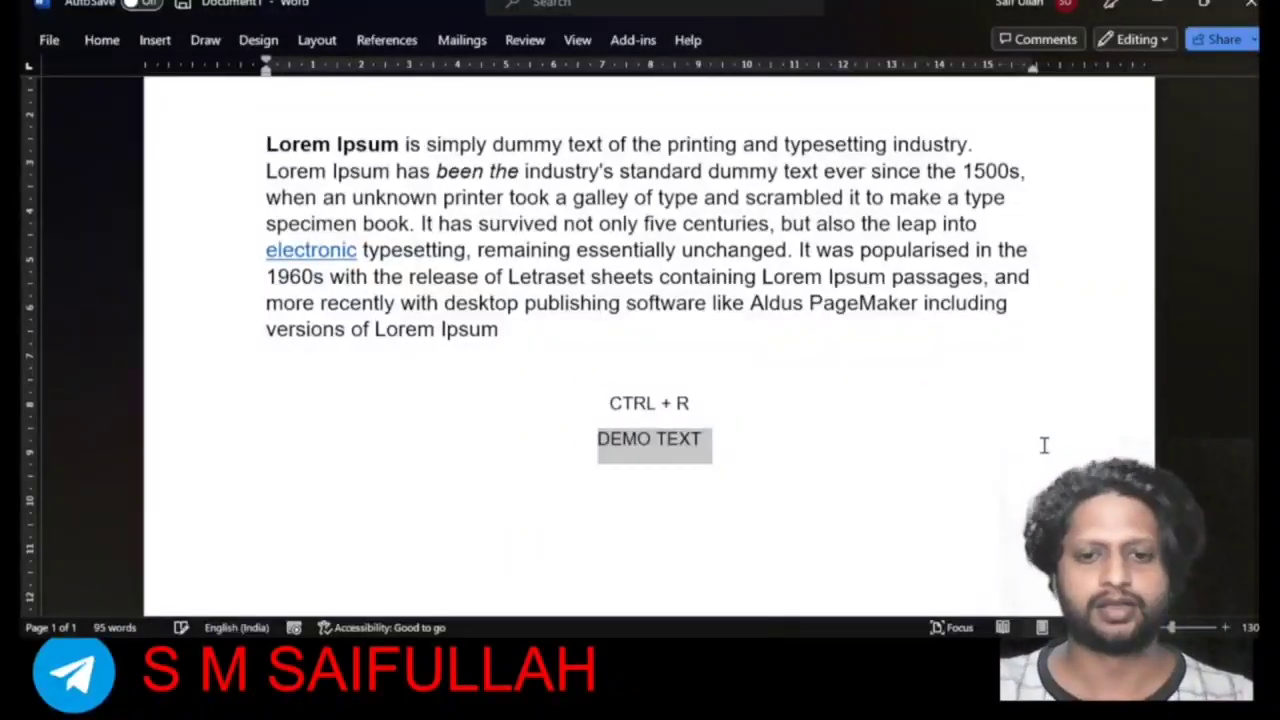
Cycle DEMO TEXT through left, right and centre alignment, ending left-aligned
{"action": "key", "text": "ctrl+l"}
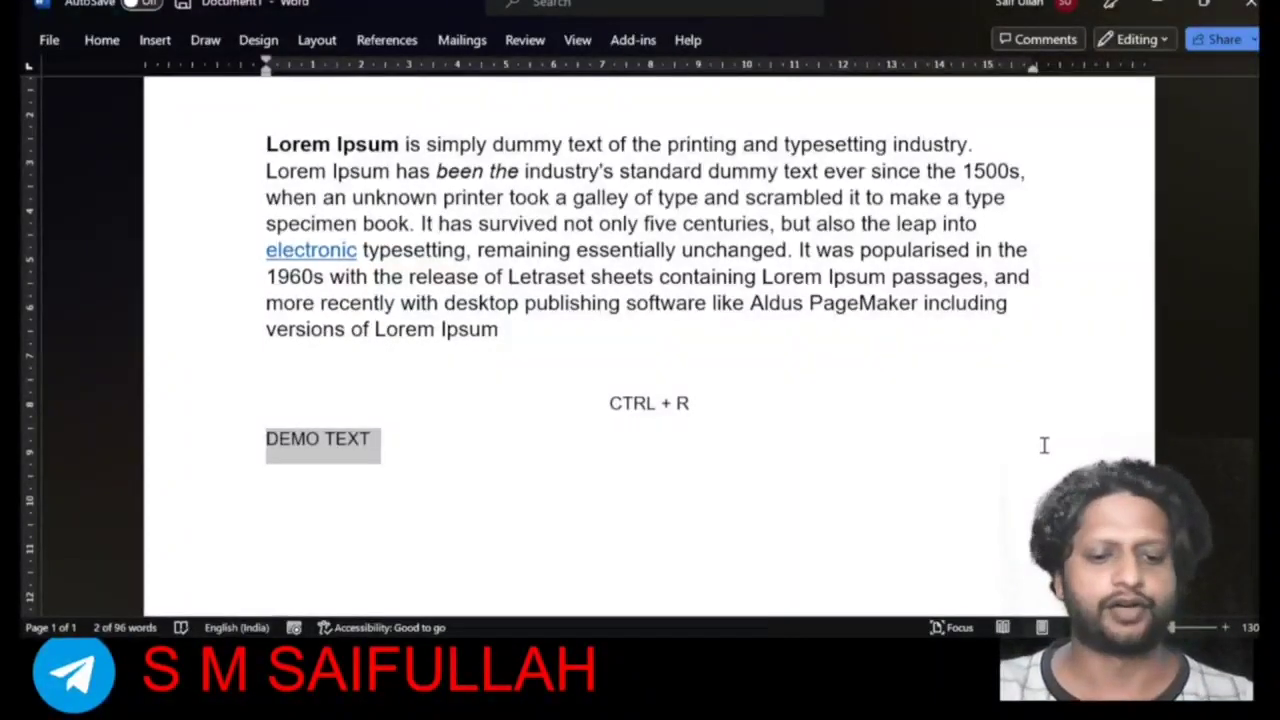
{"action": "key", "text": "ctrl+r"}
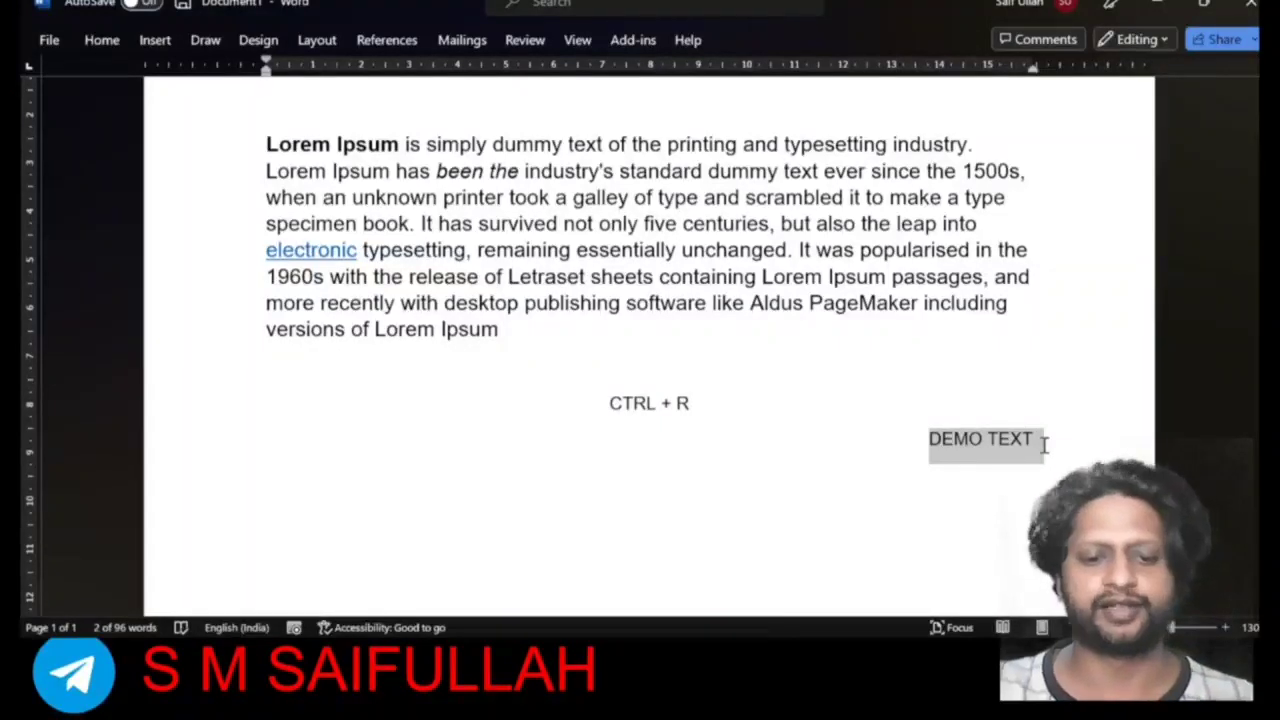
{"action": "key", "text": "ctrl+e"}
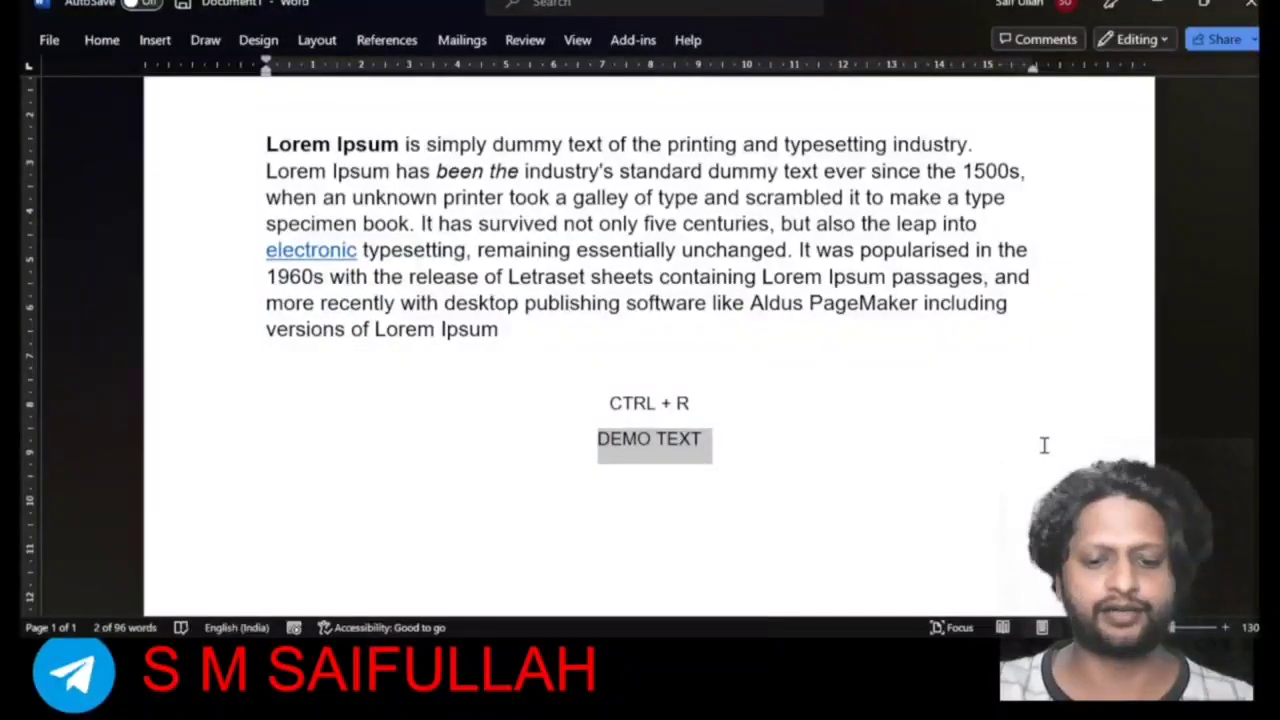
{"action": "key", "text": "ctrl+l"}
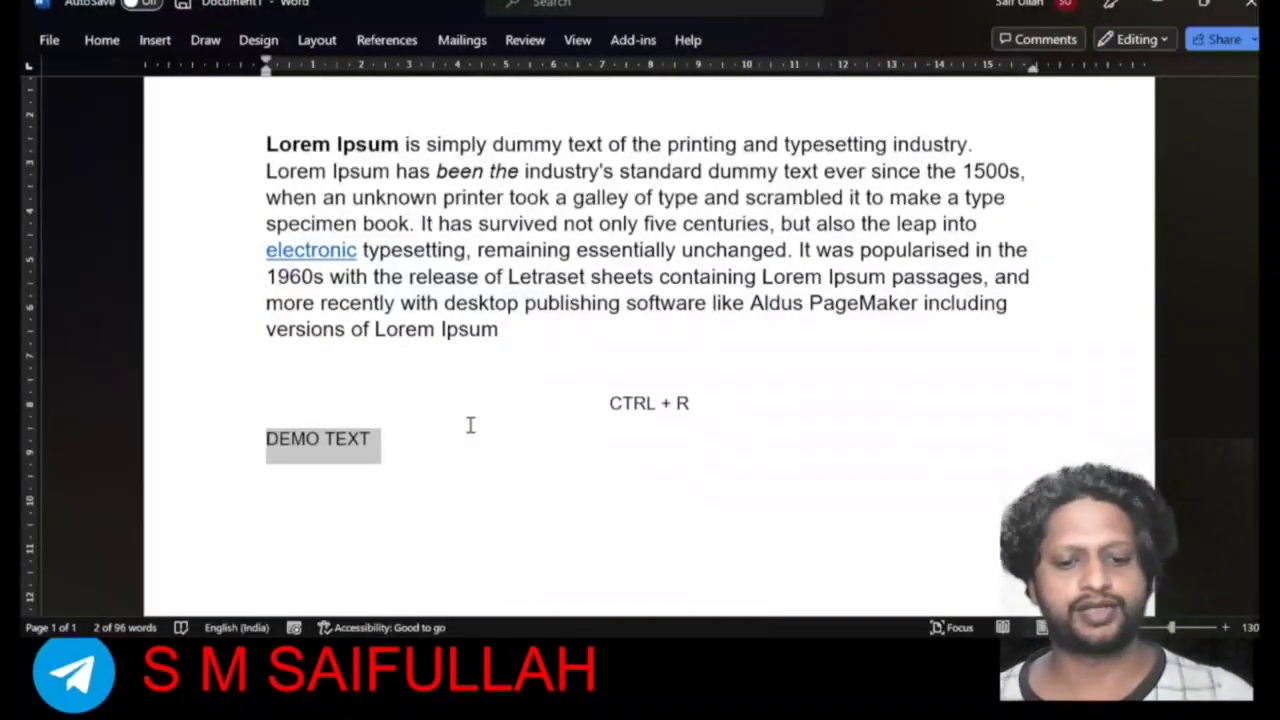
{"action": "key", "text": "ctrl+shift+l"}
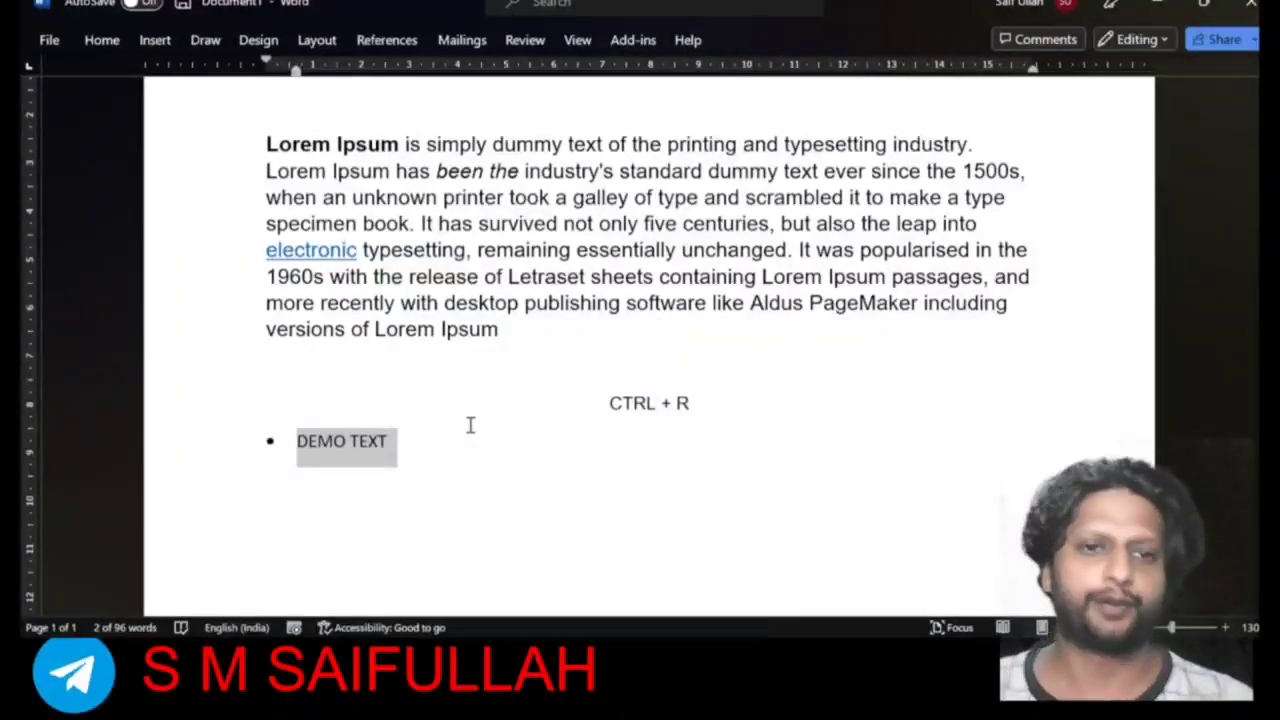
{"action": "key", "text": "ctrl+z"}
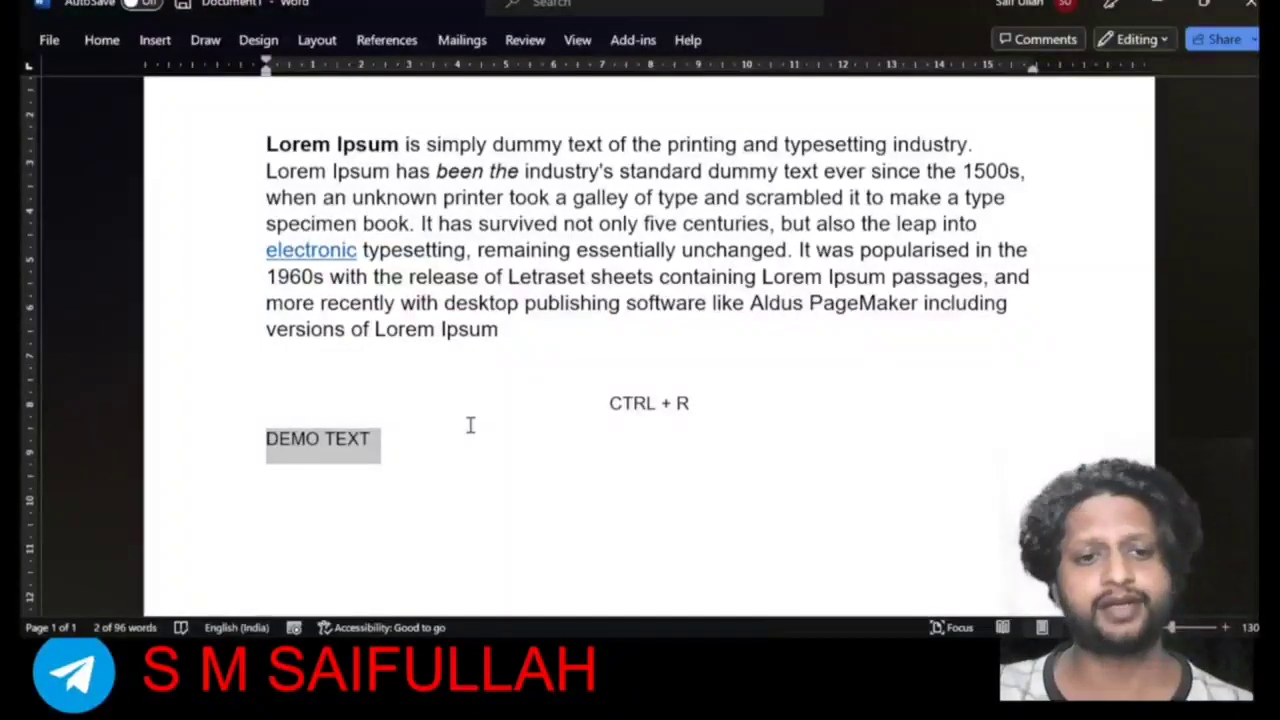
{"action": "key", "text": "ctrl+shift+l"}
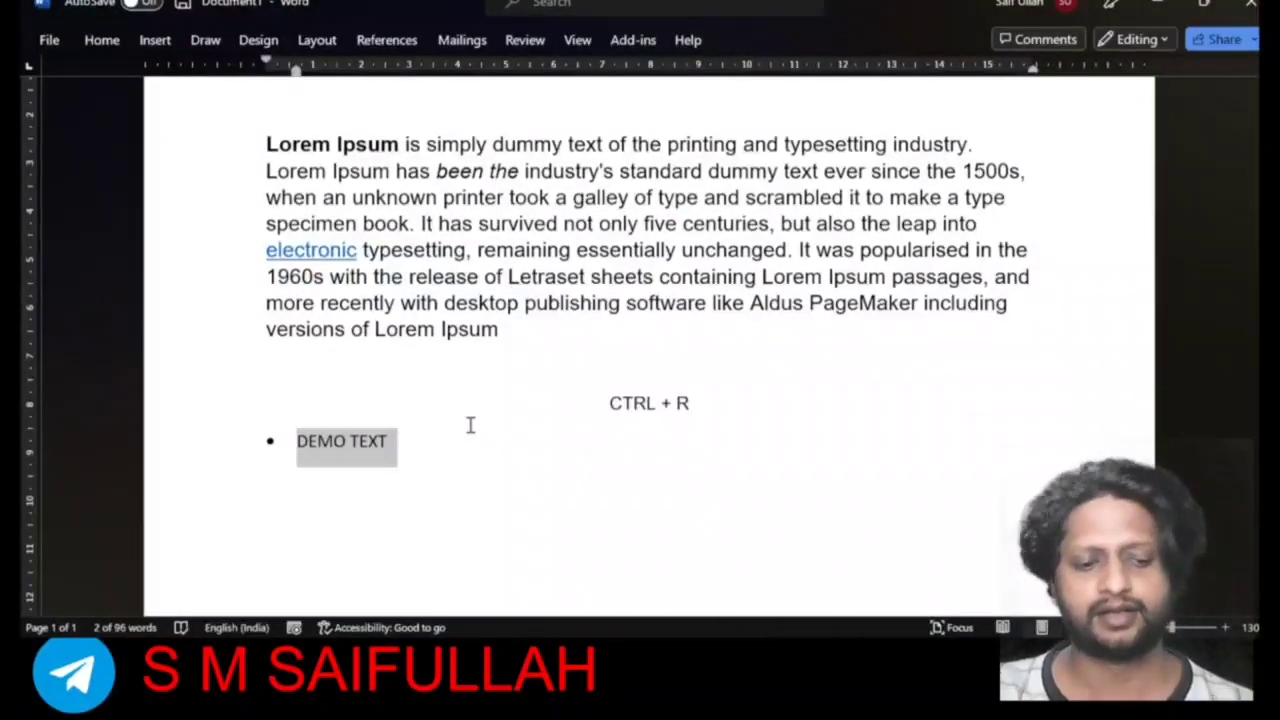
{"action": "key", "text": "ctrl+q"}
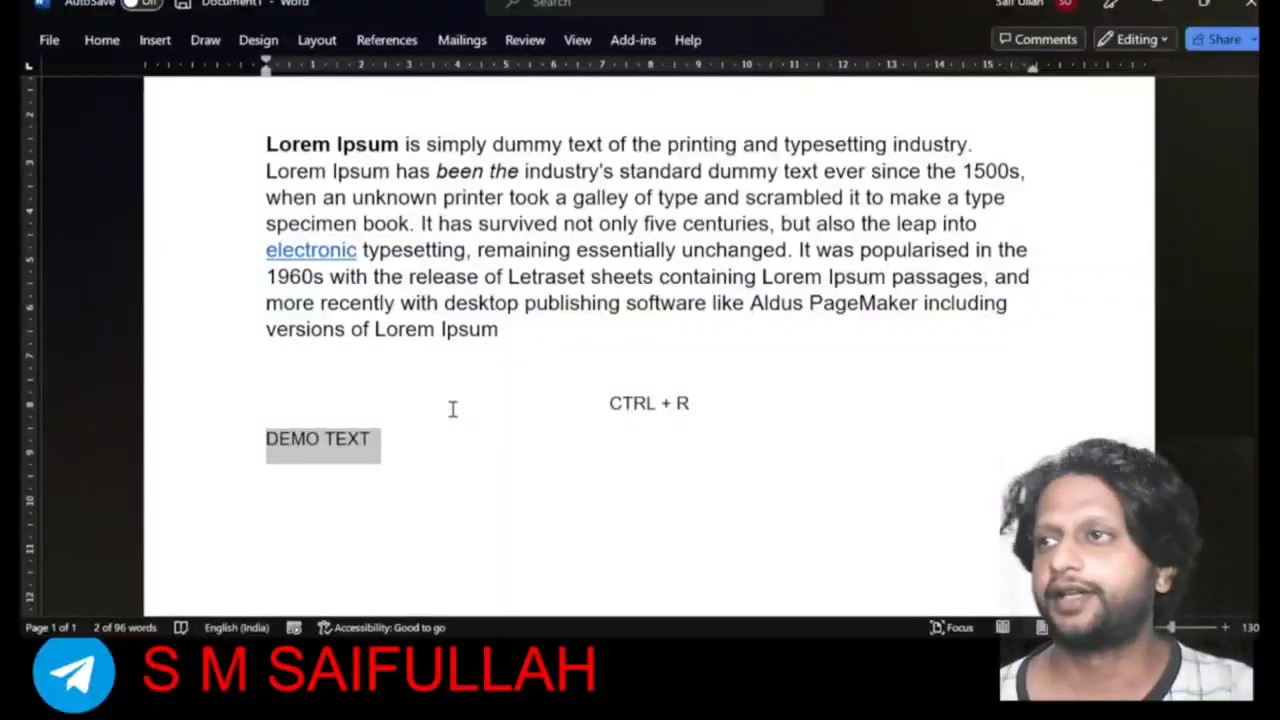
Change the centred caption from 'CTRL + R' to 'CTRL + A'
{"action": "left_click", "coordinate": [410, 410]}
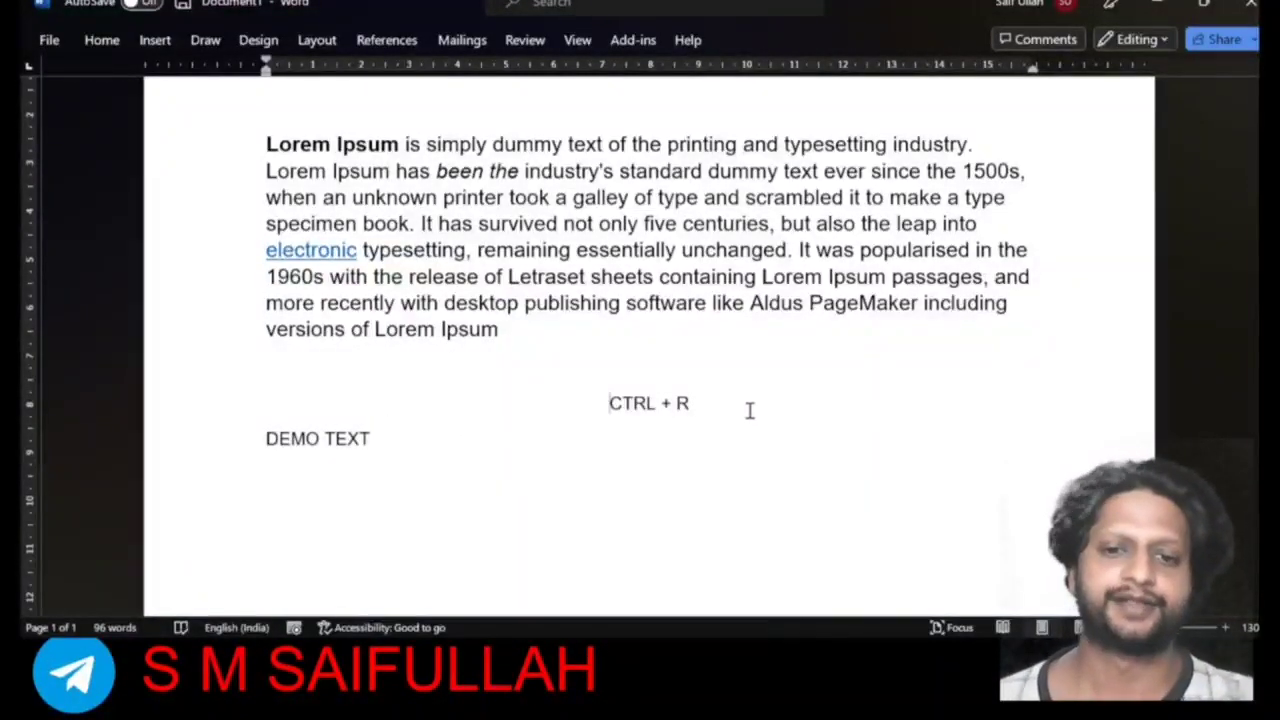
{"action": "left_click", "coordinate": [712, 402]}
{"action": "key", "text": "BackSpace"}
{"action": "type", "text": "A"}
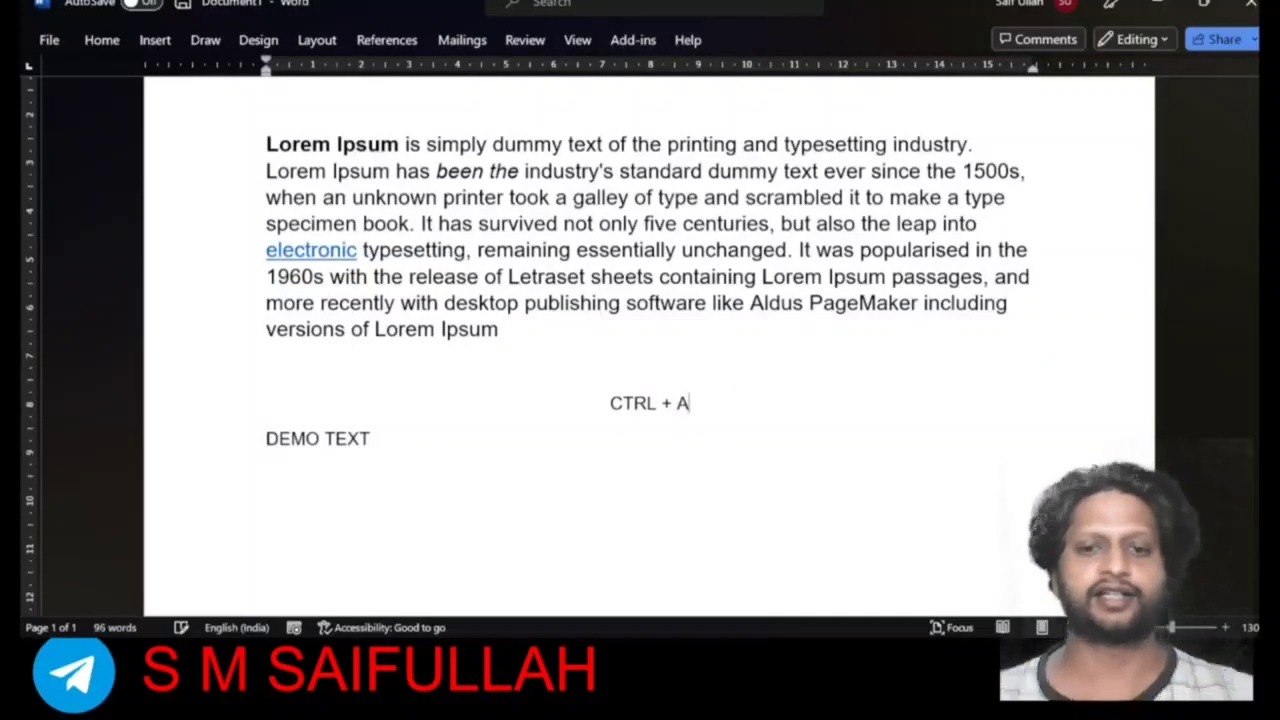
{"action": "left_click_drag", "start_coordinate": [610, 403], "coordinate": [704, 402]}
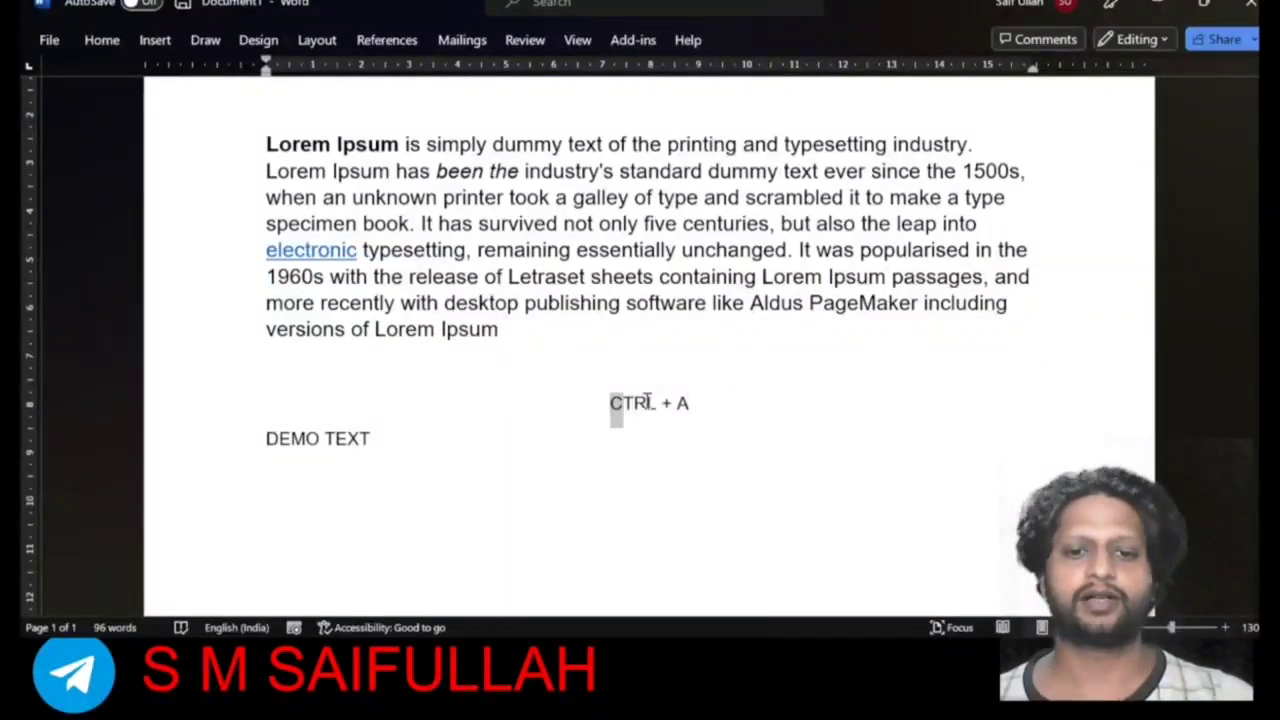
{"action": "left_click", "coordinate": [785, 403]}
Select the entire document with Ctrl+A, then clear the selection and reselect the caption and DEMO TEXT
{"action": "key", "text": "ctrl+a"}
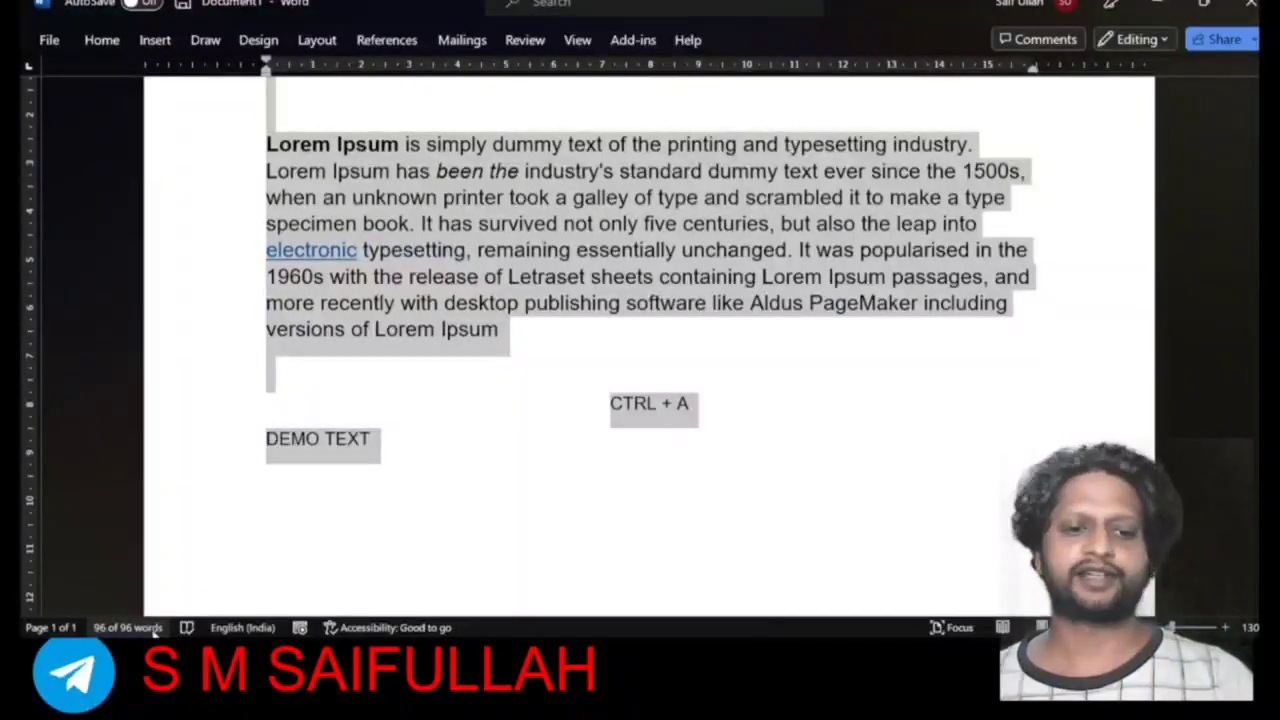
{"action": "scroll", "coordinate": [486, 410], "scroll_direction": "down", "scroll_amount": 1}
{"action": "left_click", "coordinate": [486, 410]}
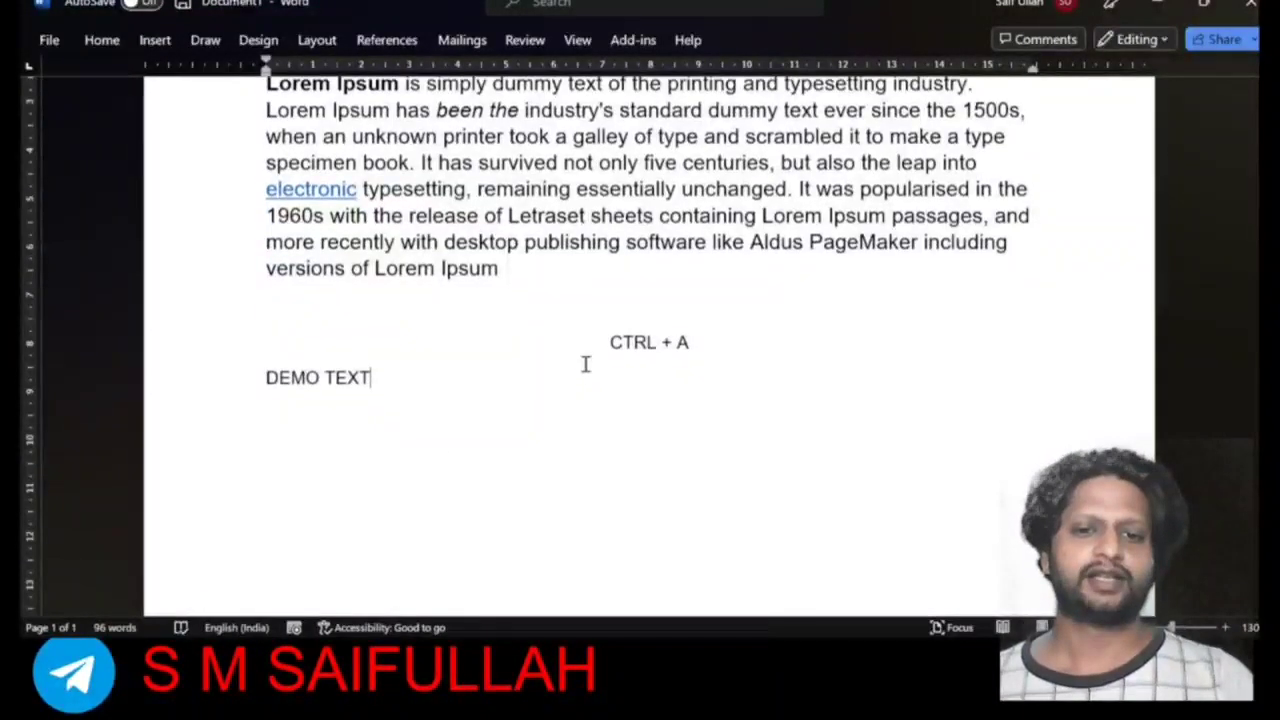
{"action": "scroll", "coordinate": [600, 350], "scroll_direction": "up", "scroll_amount": 1}
{"action": "scroll", "coordinate": [614, 337], "scroll_direction": "down", "scroll_amount": 1}
{"action": "scroll", "coordinate": [740, 363], "scroll_direction": "up", "scroll_amount": 1}
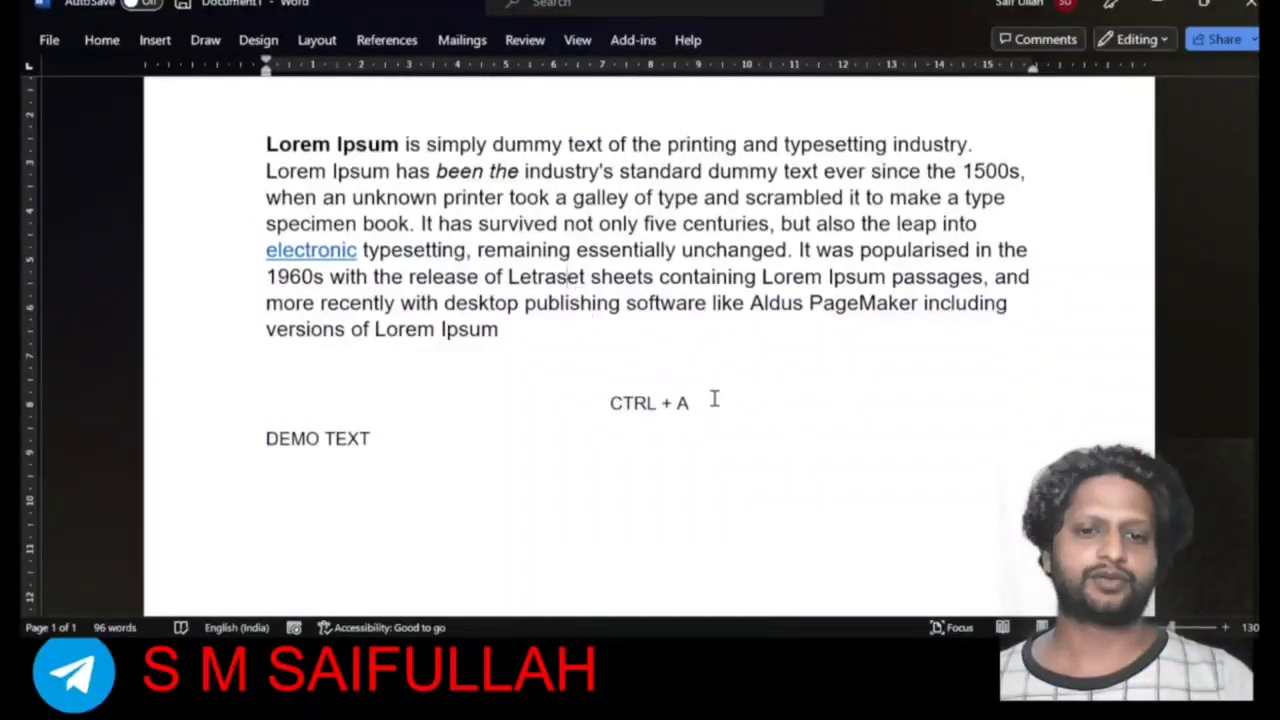
{"action": "left_click_drag", "start_coordinate": [698, 403], "coordinate": [610, 403]}
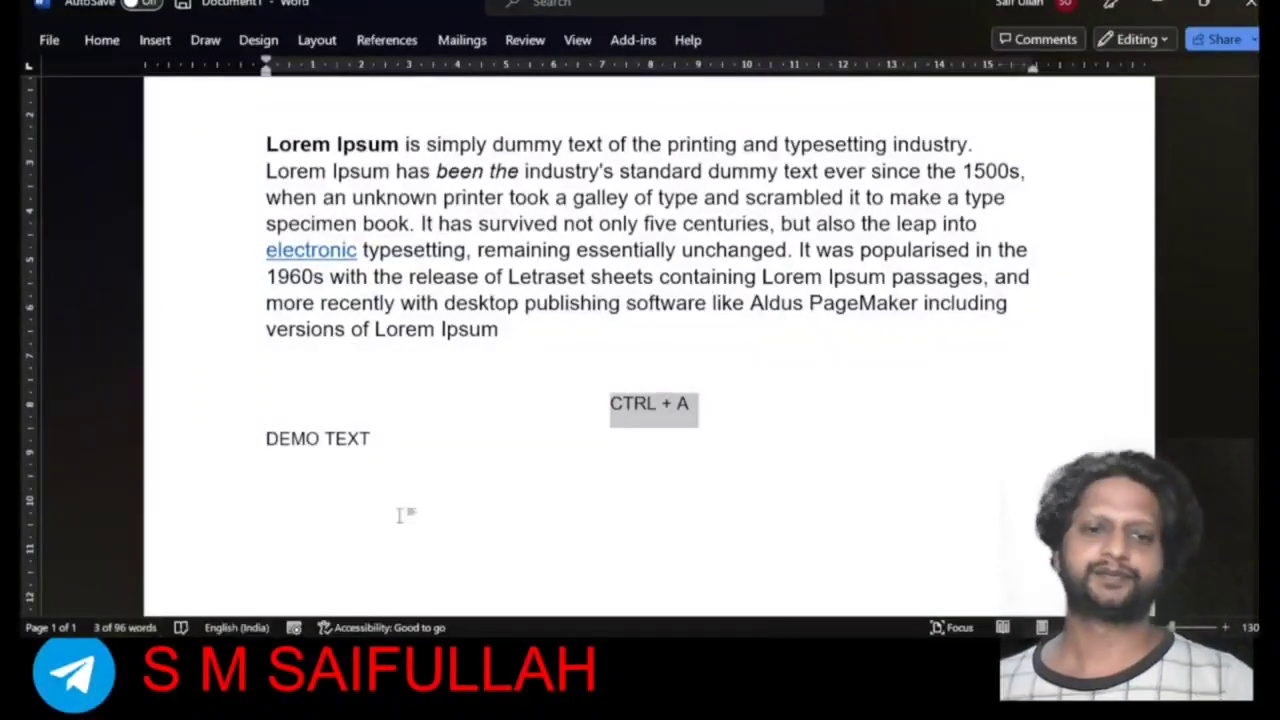
{"action": "left_click", "coordinate": [556, 369]}
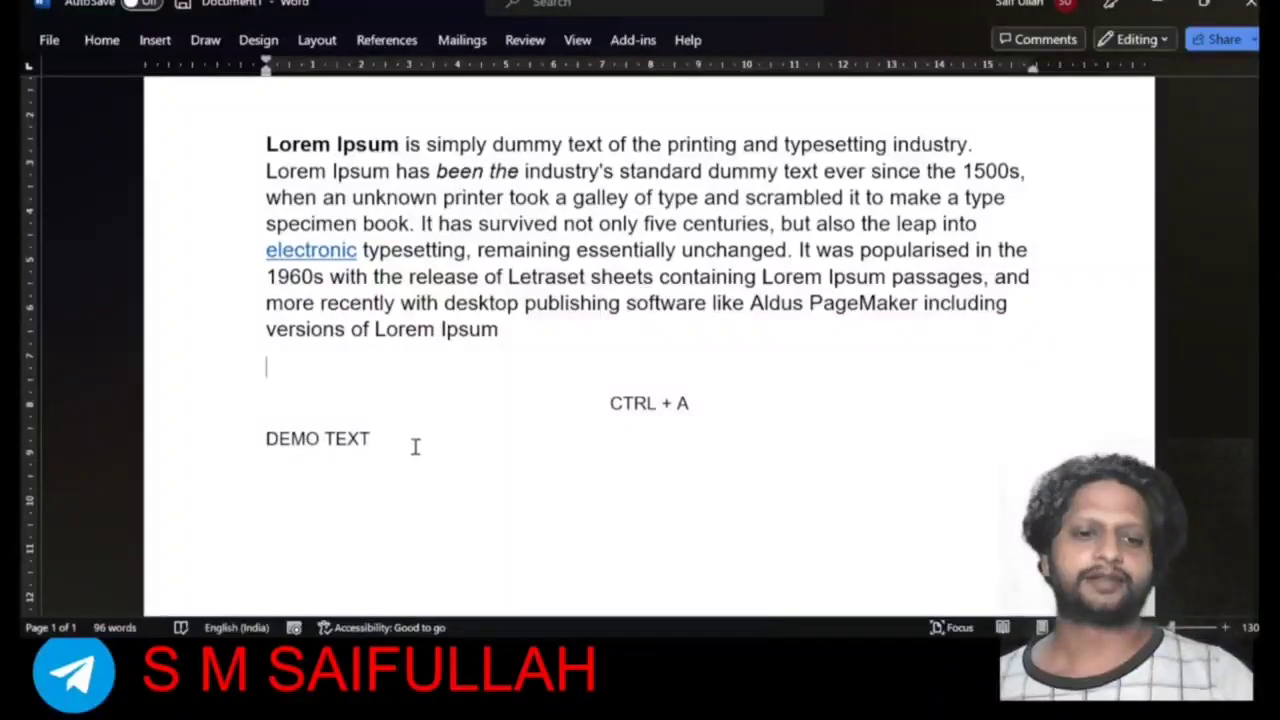
{"action": "left_click_drag", "start_coordinate": [414, 446], "coordinate": [266, 440]}
{"action": "left_click", "coordinate": [798, 404]}
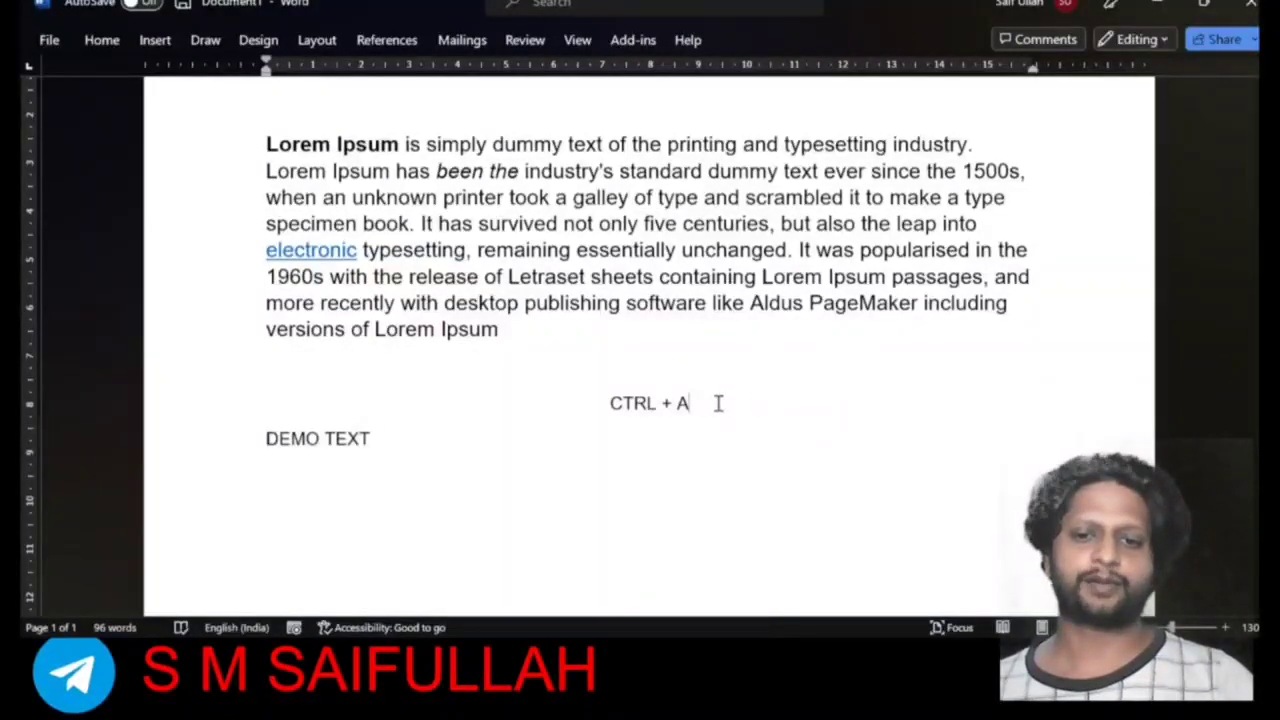
Relabel the caption 'CTRL + X', cut and paste DEMO TEXT, then undo to restore its line
{"action": "key", "text": "BackSpace"}
{"action": "type", "text": "X"}
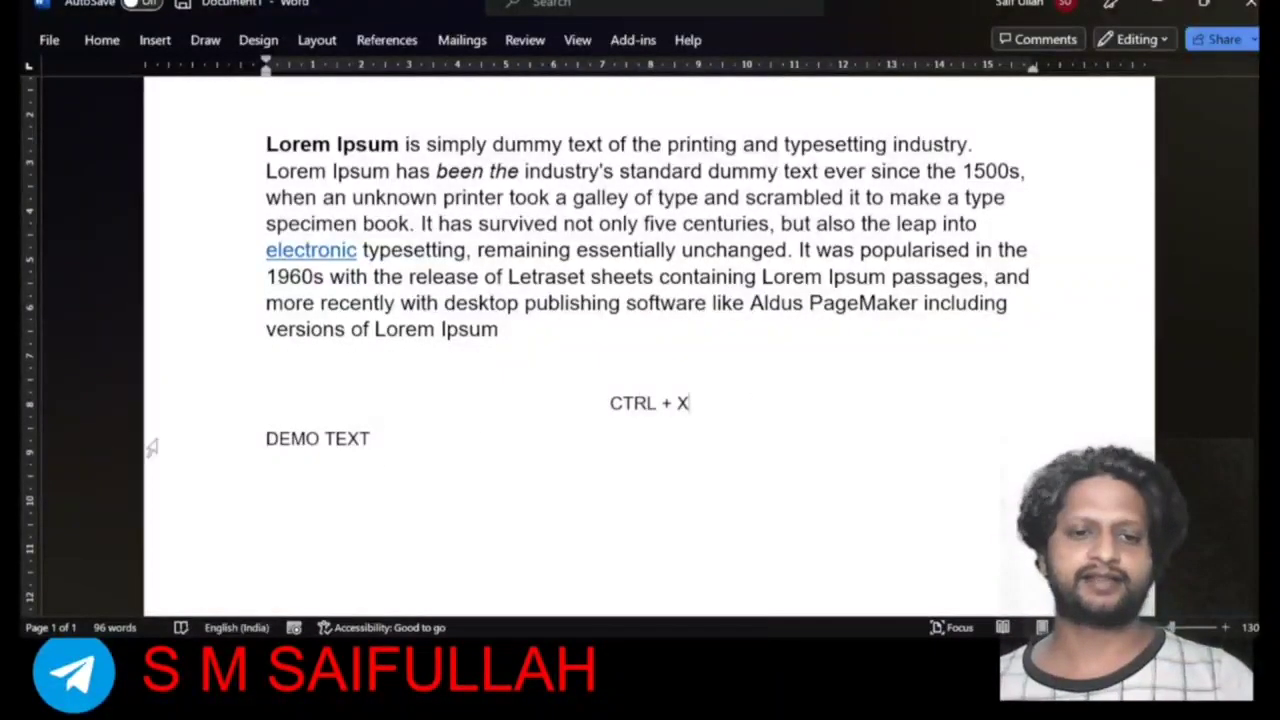
{"action": "left_click_drag", "start_coordinate": [374, 438], "coordinate": [288, 443]}
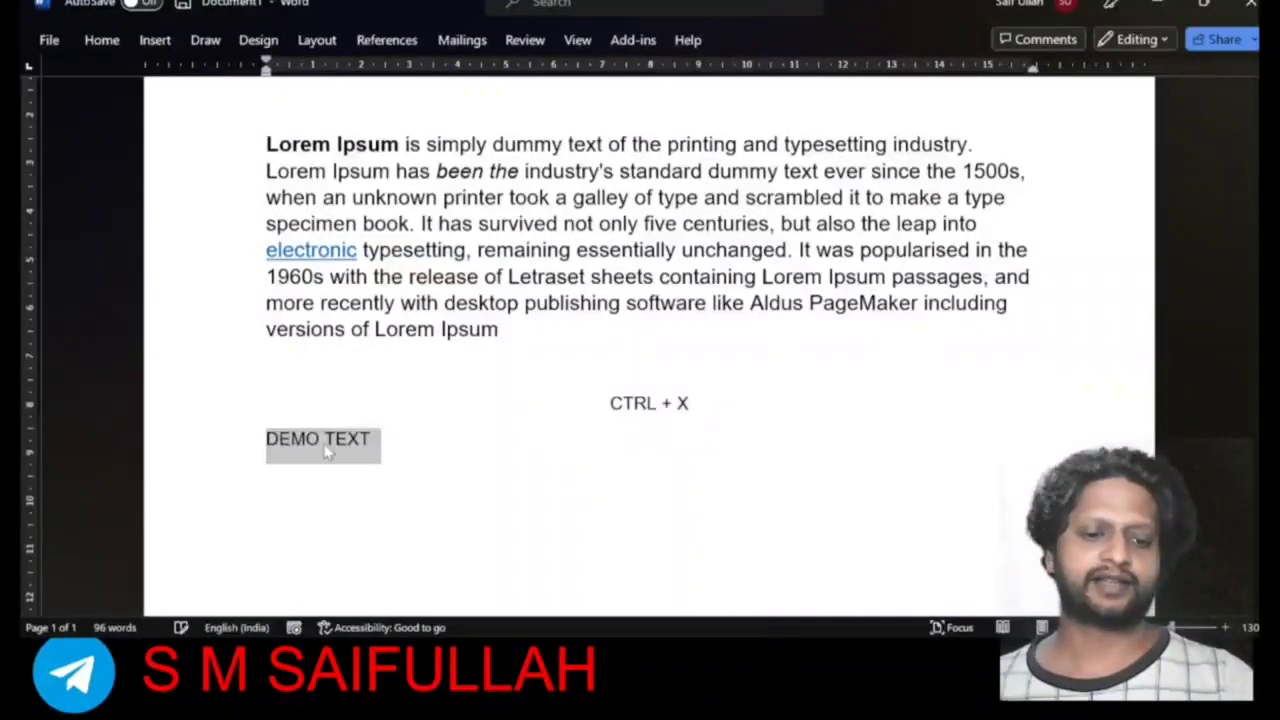
{"action": "key", "text": "ctrl+x"}
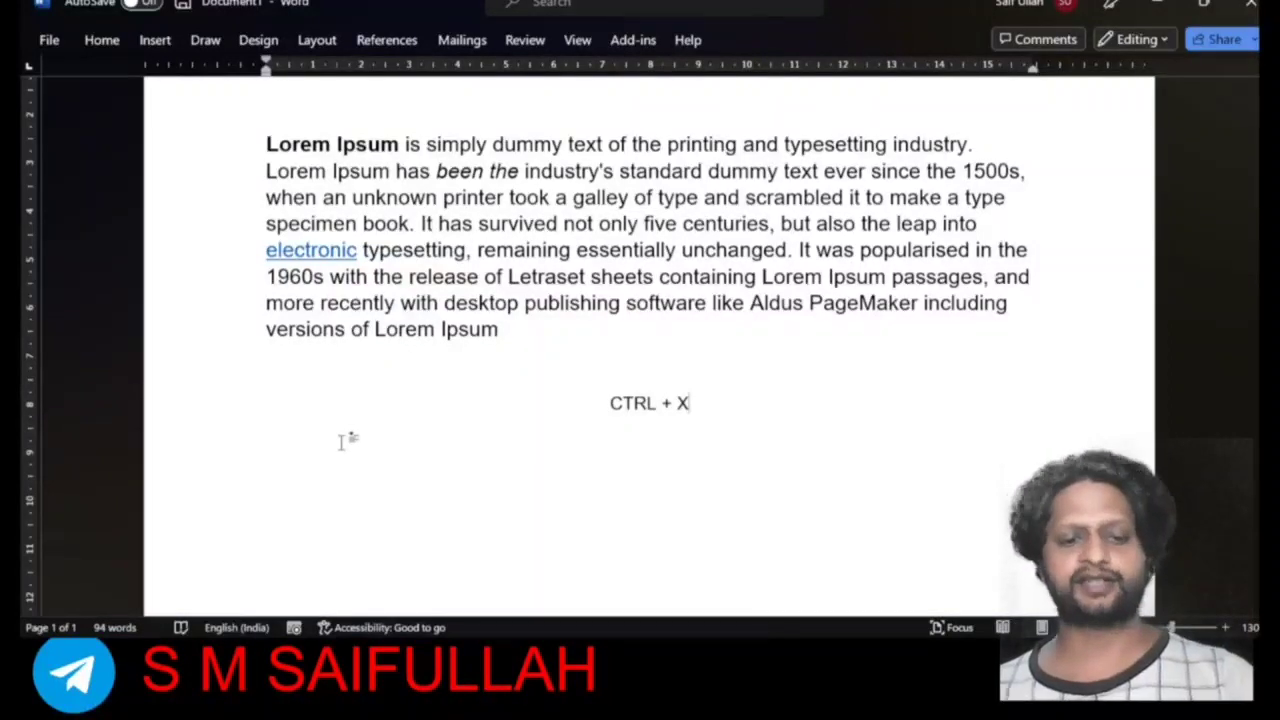
{"action": "key", "text": "ctrl+v"}
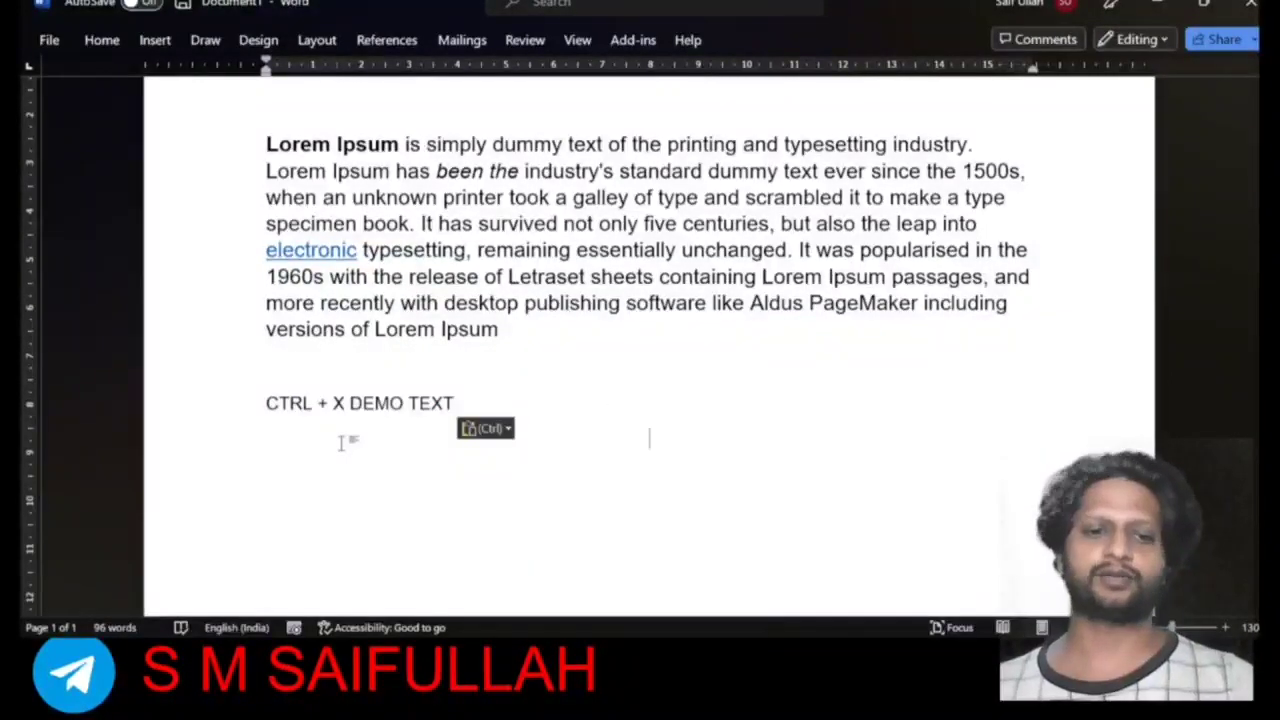
{"action": "key", "text": "ctrl+z"}
{"action": "key", "text": "ctrl+z"}
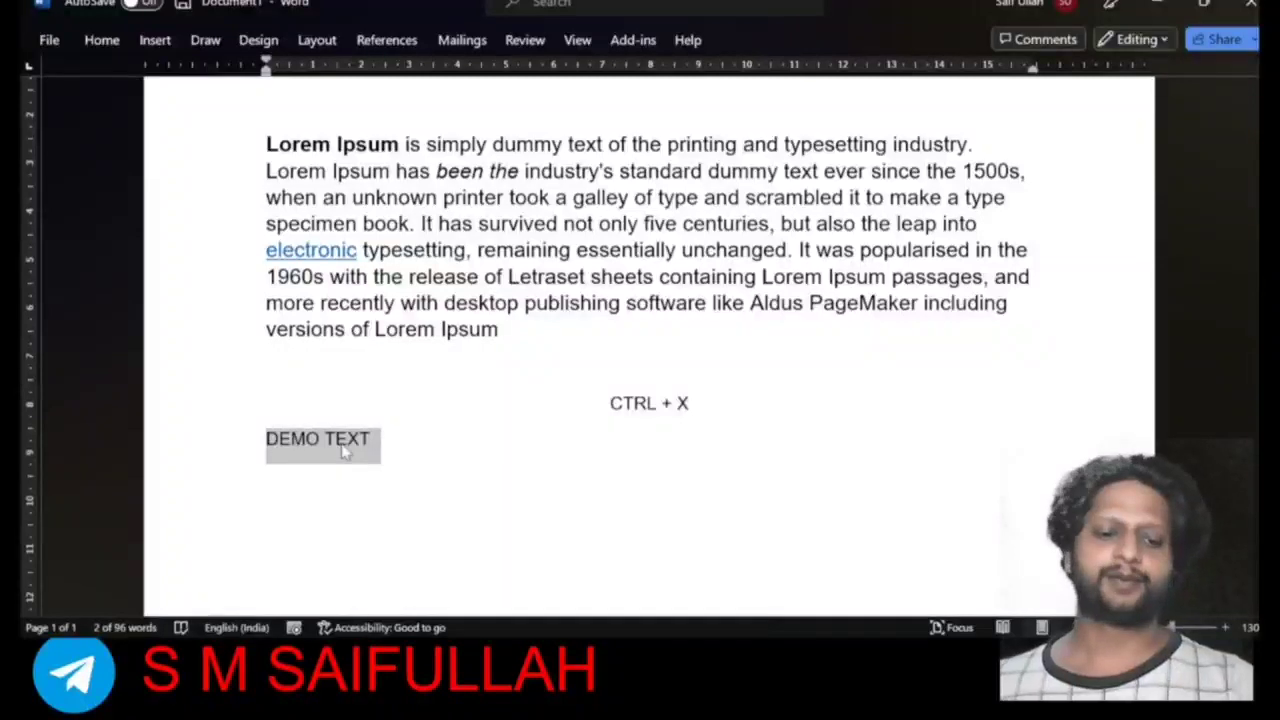
Change the centred caption from CTRL + X to CTRL + C
{"action": "left_click", "coordinate": [705, 405]}
{"action": "key", "text": "BackSpace"}
{"action": "type", "text": "v"}
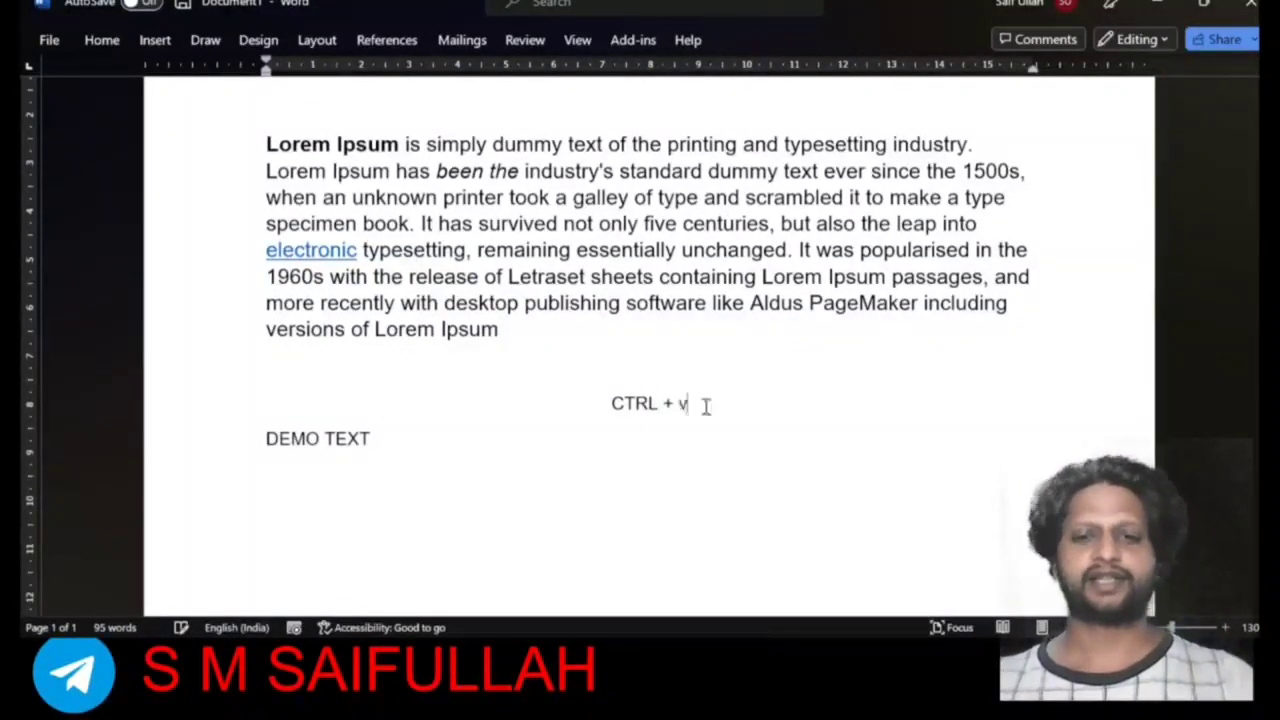
{"action": "key", "text": "BackSpace"}
{"action": "type", "text": "V"}
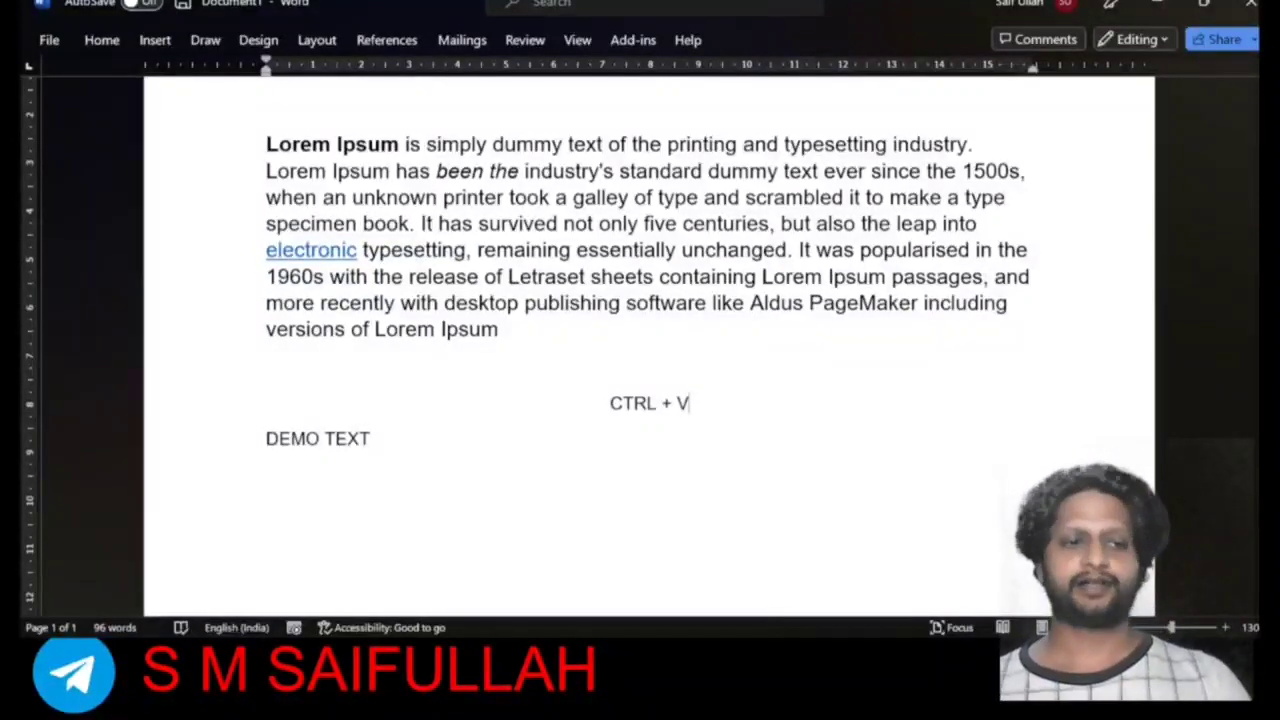
{"action": "key", "text": "BackSpace"}
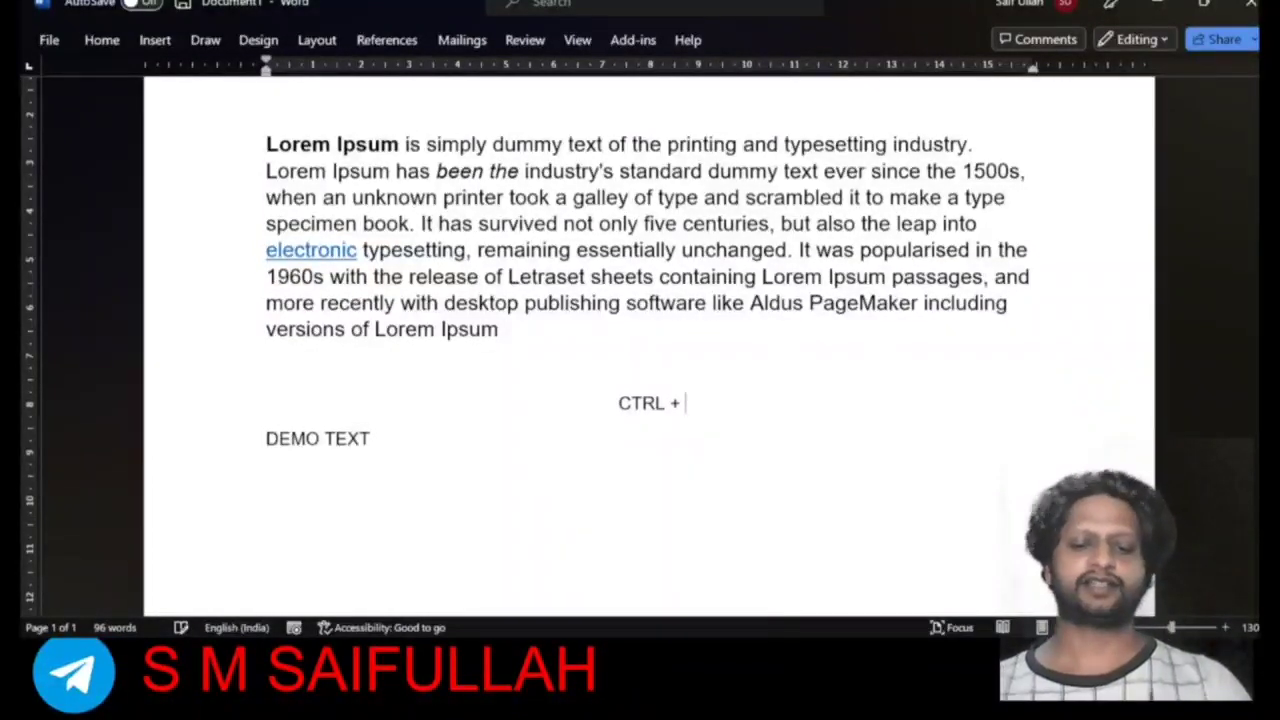
{"action": "type", "text": "c"}
{"action": "key", "text": "BackSpace"}
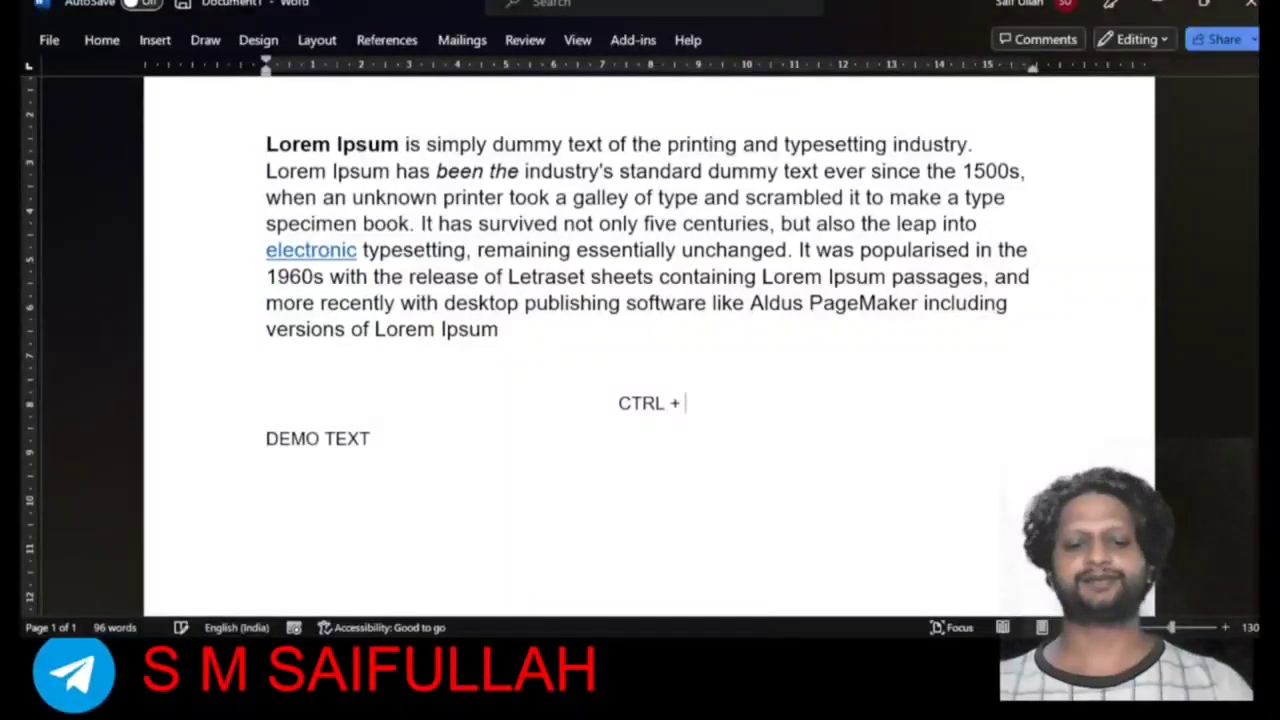
{"action": "type", "text": "C"}
Paste a second DEMO TEXT below the original and undo it, twice
{"action": "left_click_drag", "start_coordinate": [380, 437], "coordinate": [266, 440]}
{"action": "key", "text": "ctrl+c"}
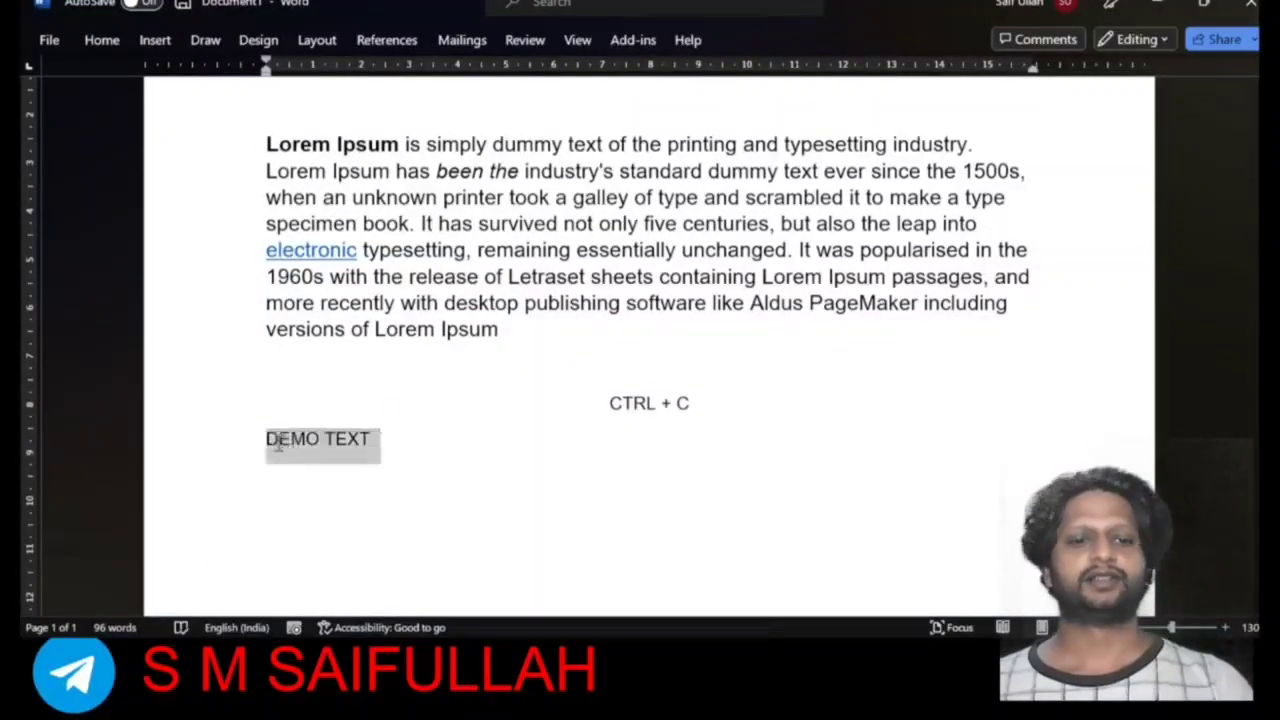
{"action": "left_click", "coordinate": [407, 435]}
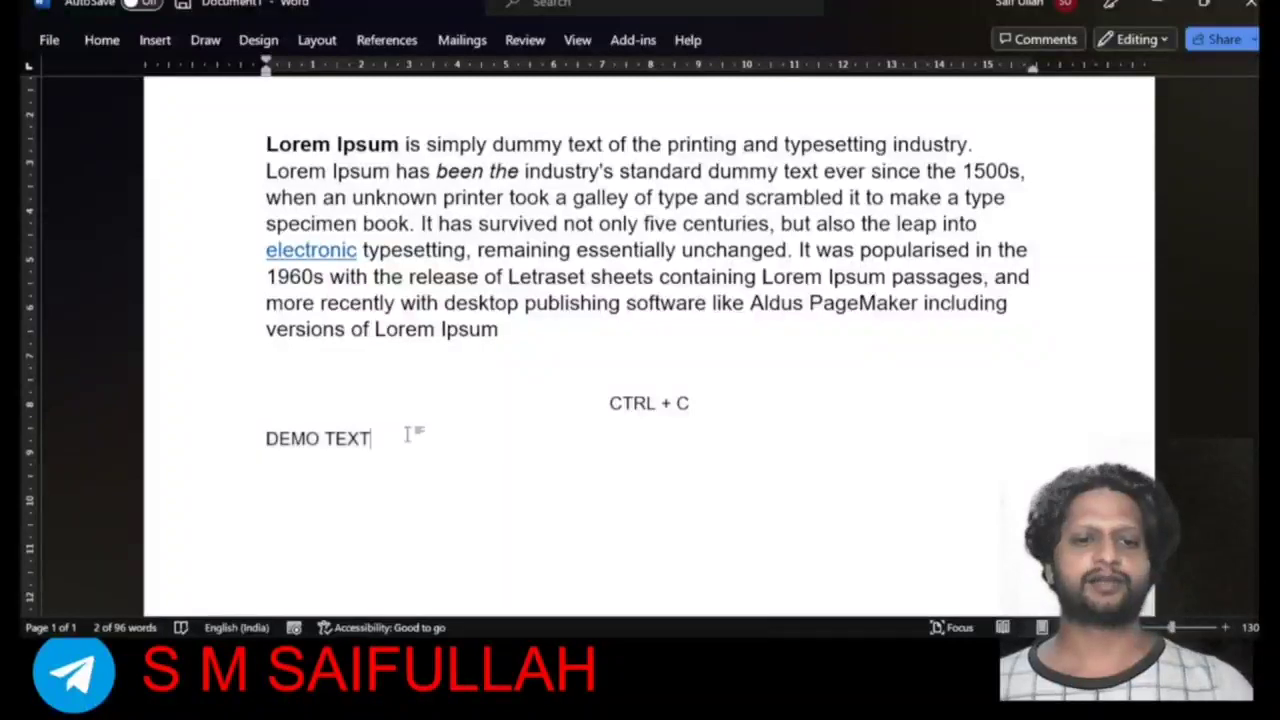
{"action": "key", "text": "ctrl+v"}
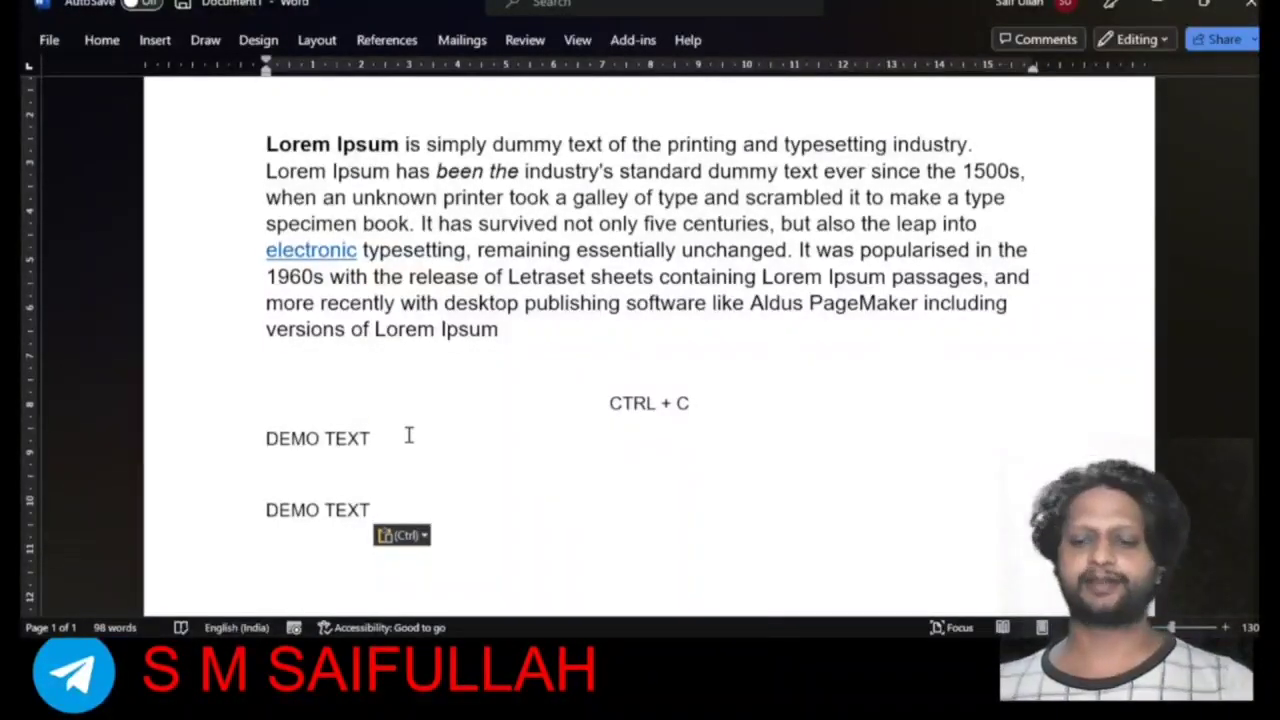
{"action": "key", "text": "ctrl+z"}
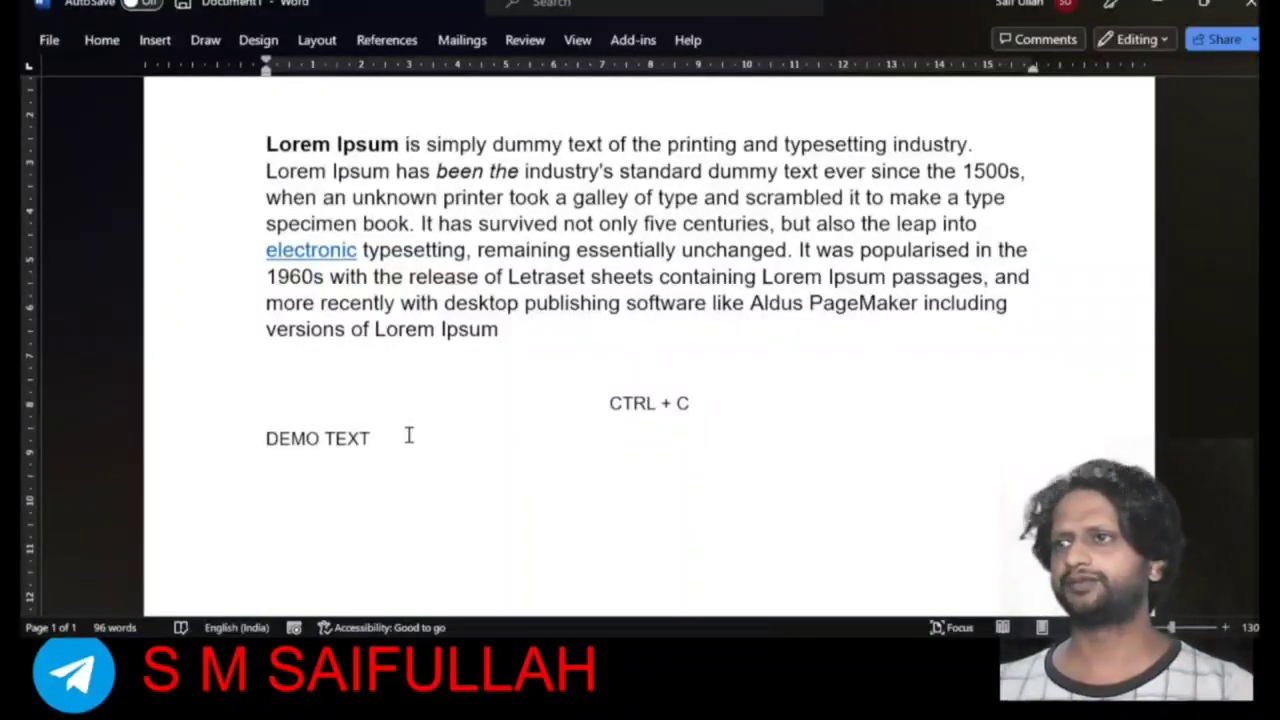
{"action": "double_click", "coordinate": [326, 472]}
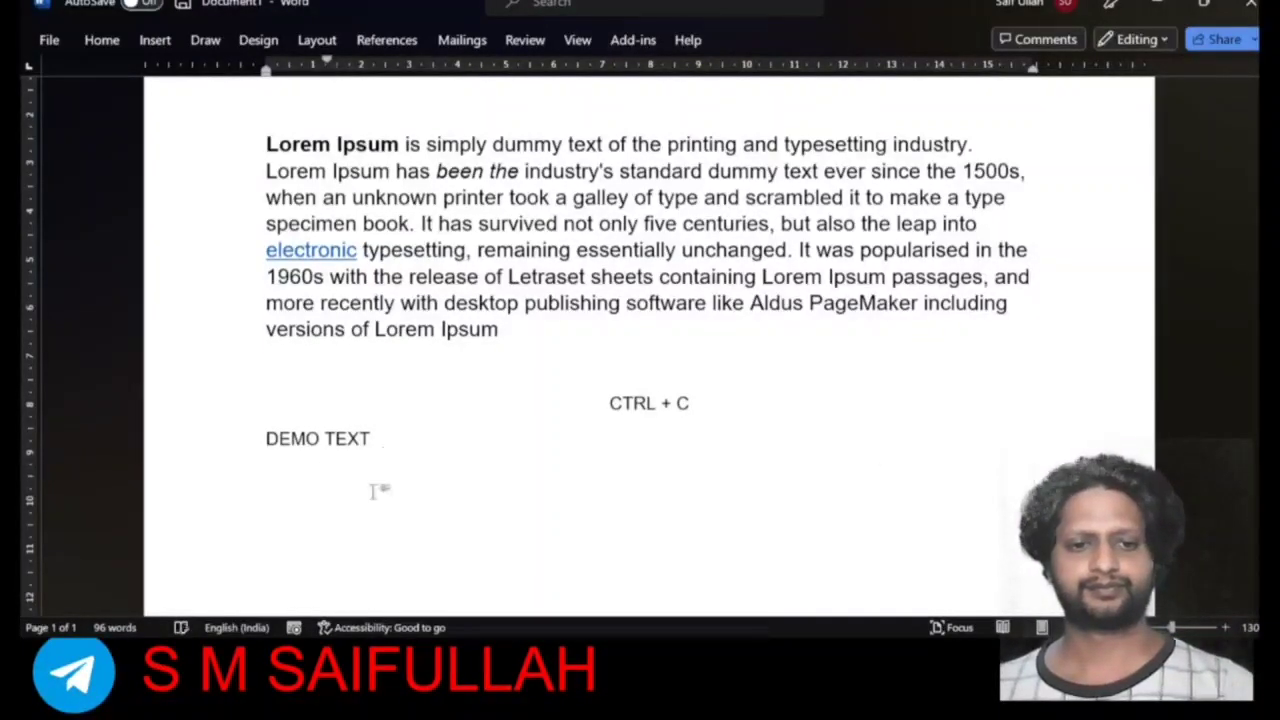
{"action": "key", "text": "ctrl+v"}
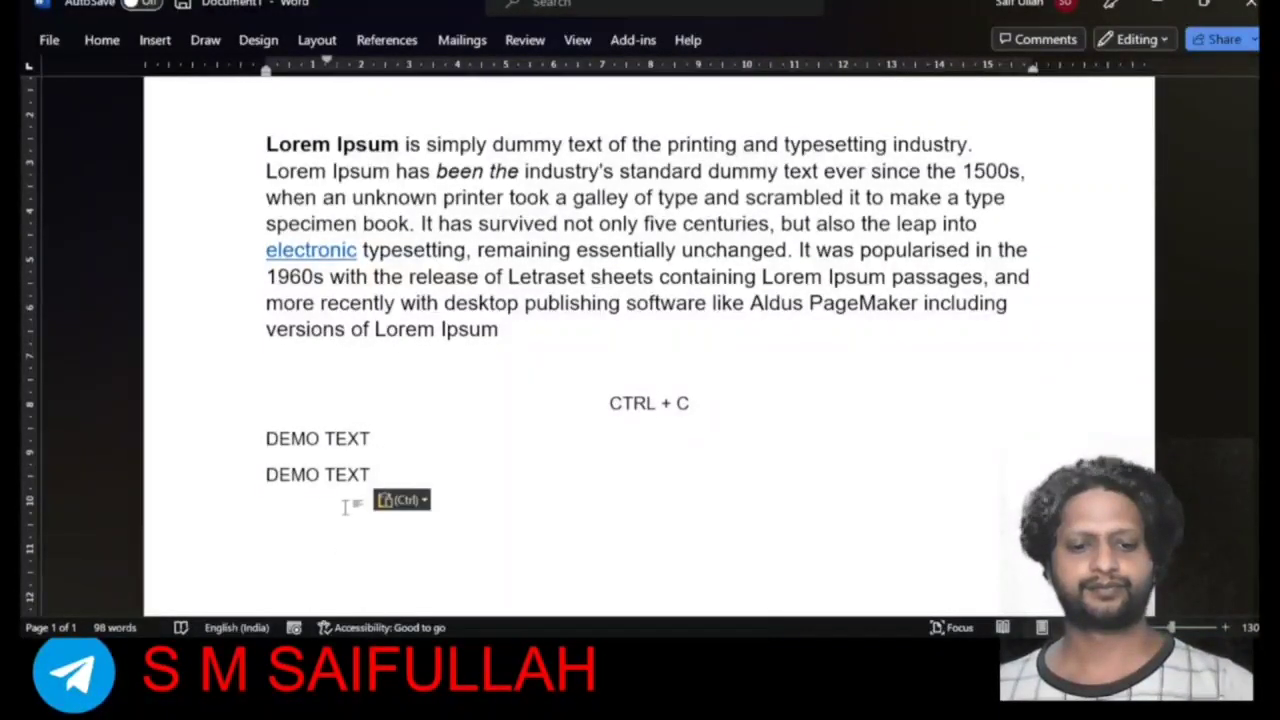
{"action": "key", "text": "ctrl+z"}
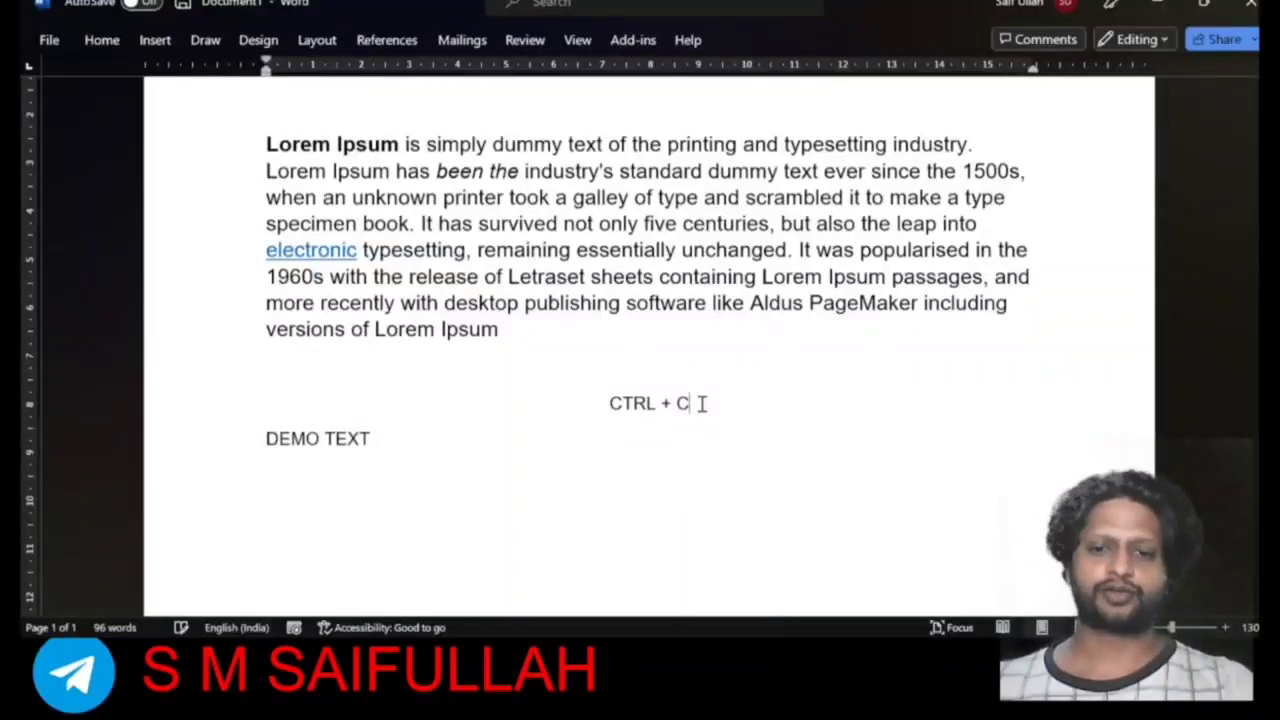
Change the centred caption from CTRL + C to CTRL + F
{"action": "key", "text": "BackSpace"}
{"action": "type", "text": "F"}
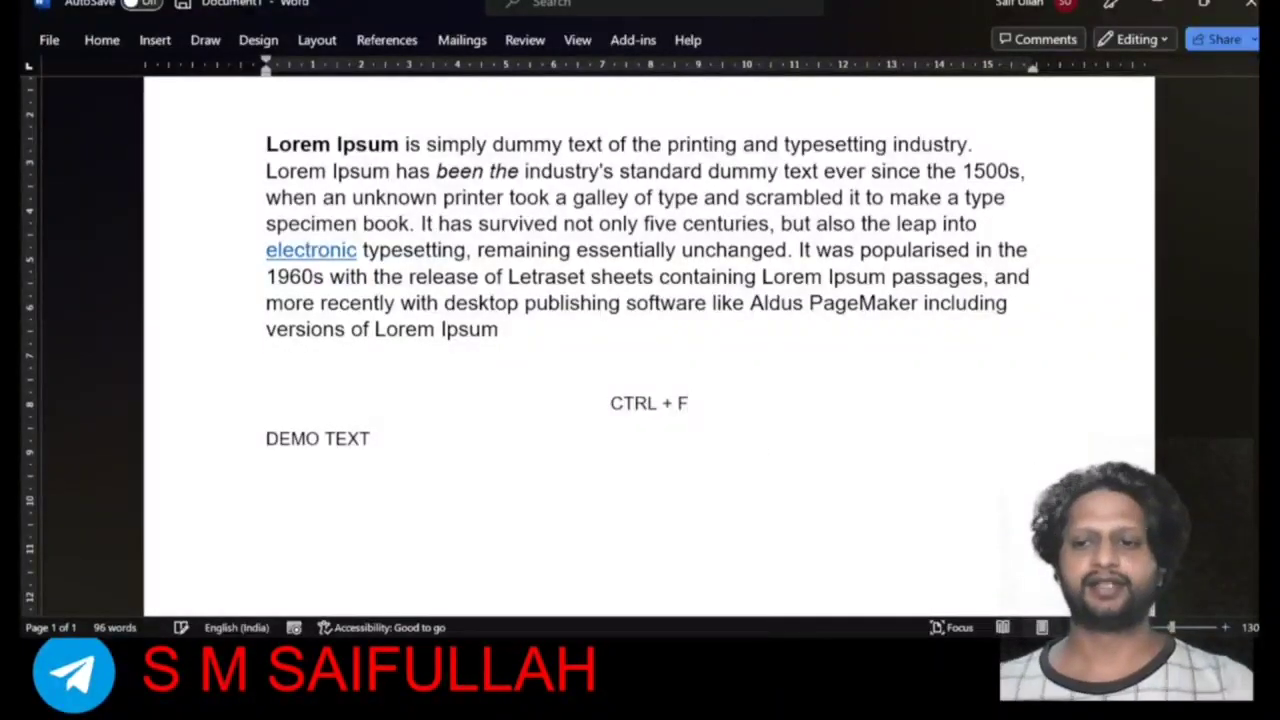
{"action": "scroll", "coordinate": [687, 373], "scroll_direction": "down", "scroll_amount": 1}
Search the document for LOREM with Ctrl+F, then close the search results
{"action": "key", "text": "ctrl+f"}
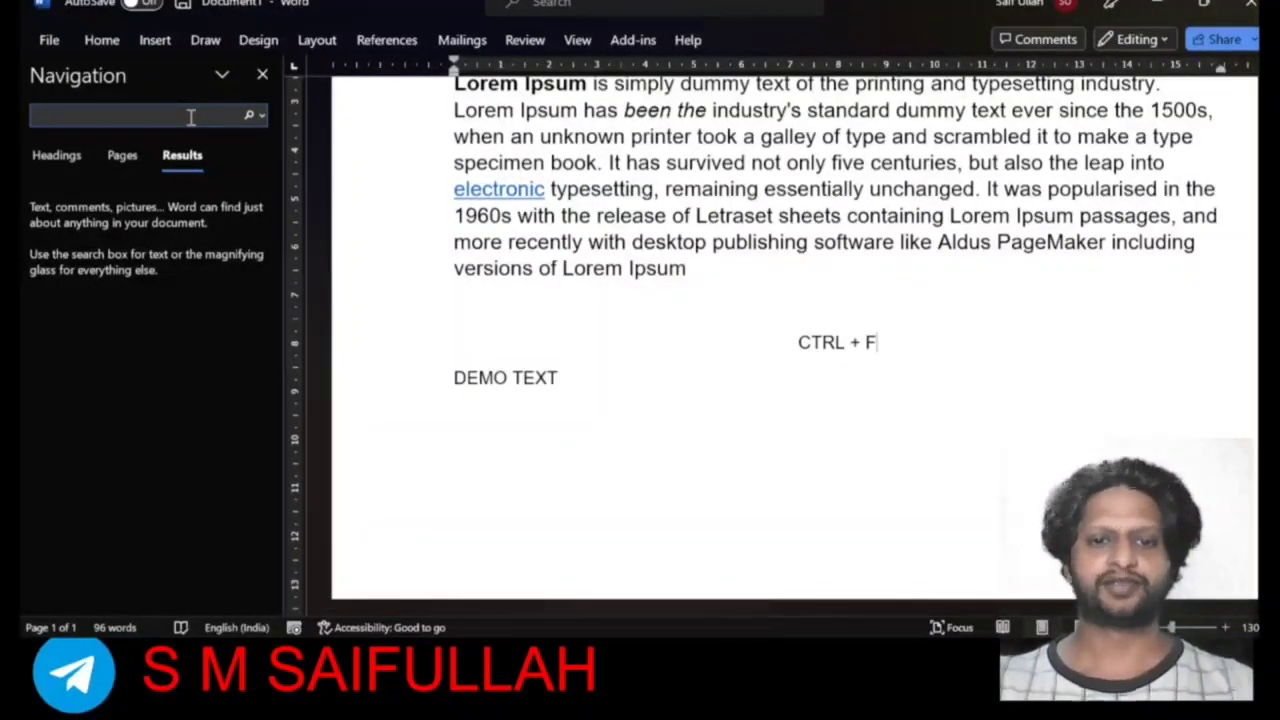
{"action": "type", "text": "DE"}
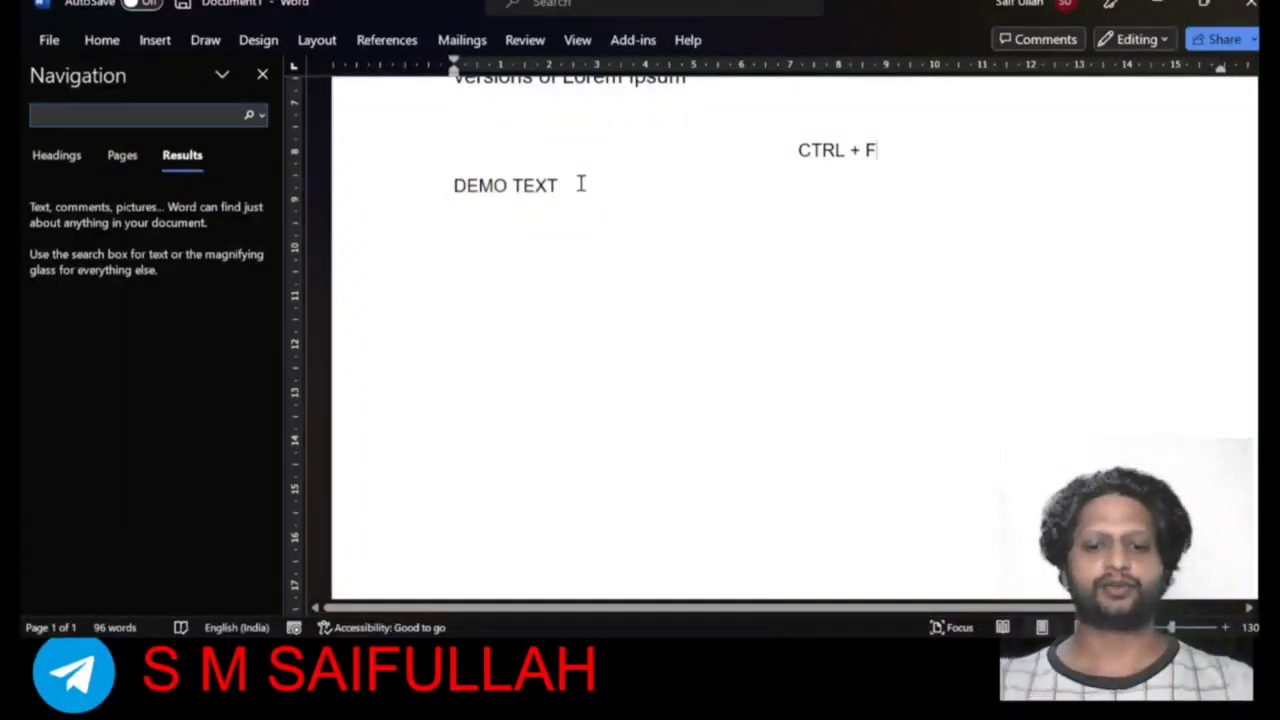
{"action": "type", "text": "LOREM"}
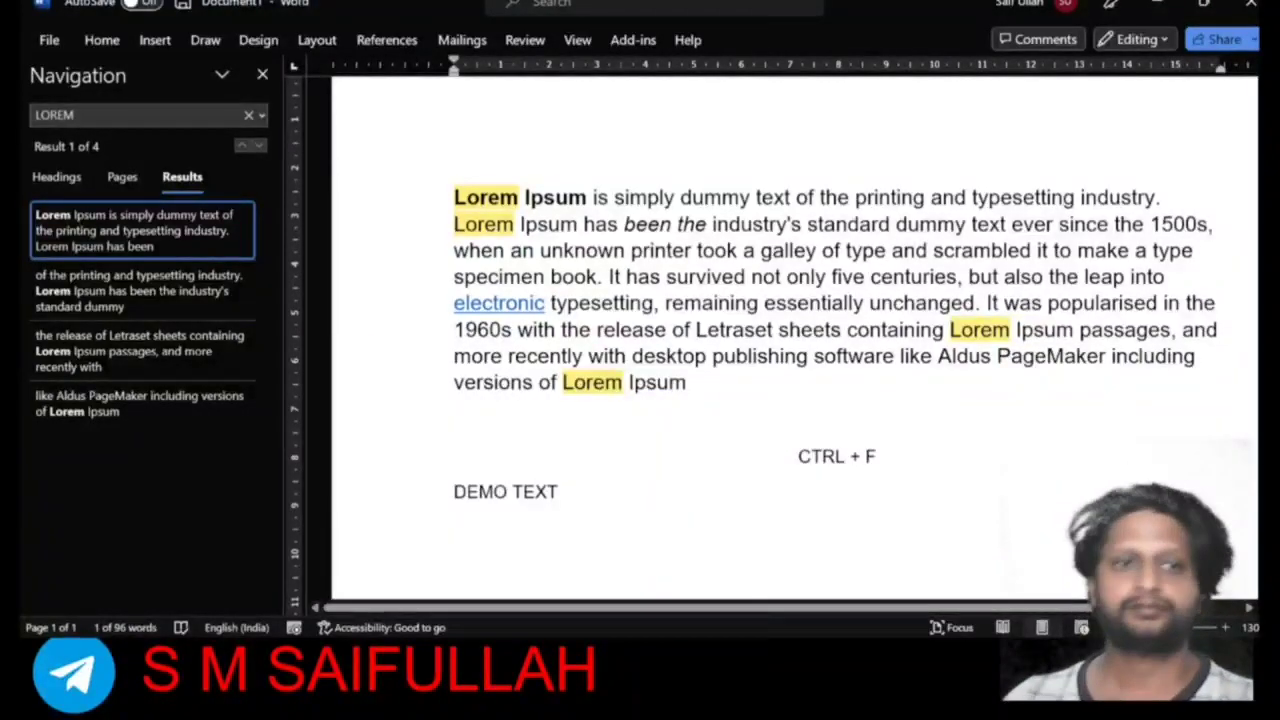
{"action": "left_click", "coordinate": [262, 74]}
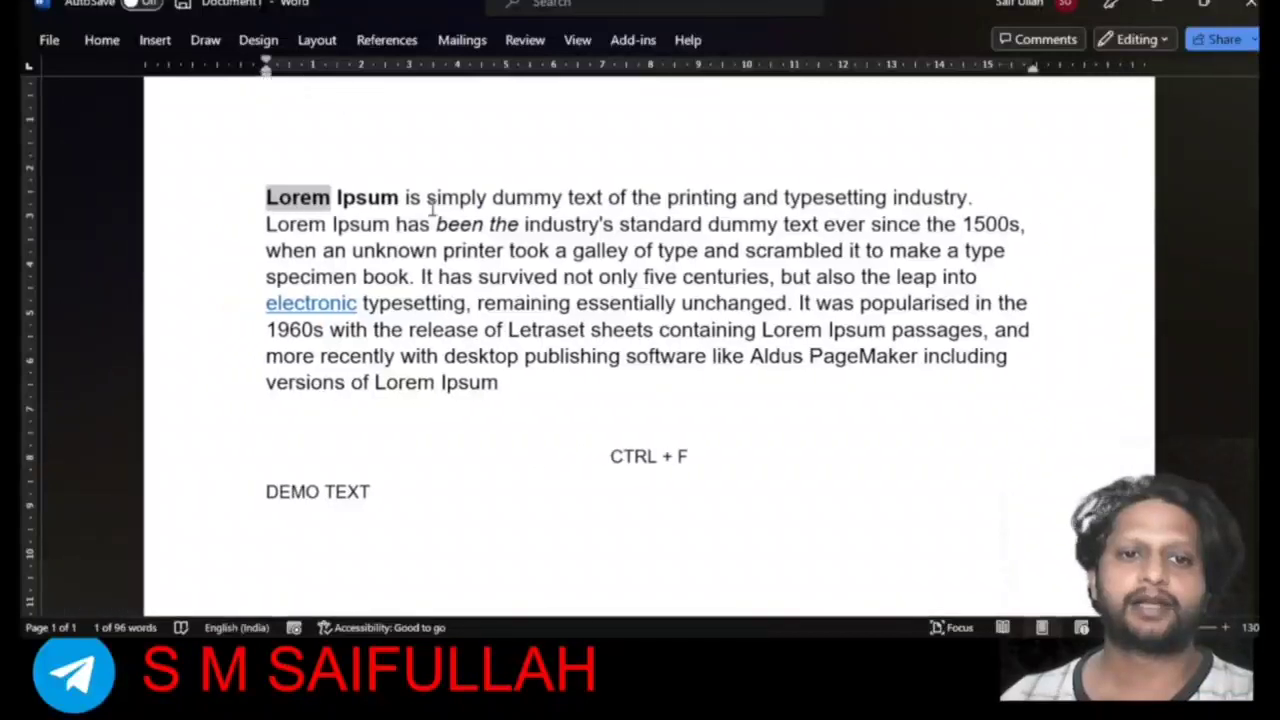
{"action": "left_click", "coordinate": [636, 518]}
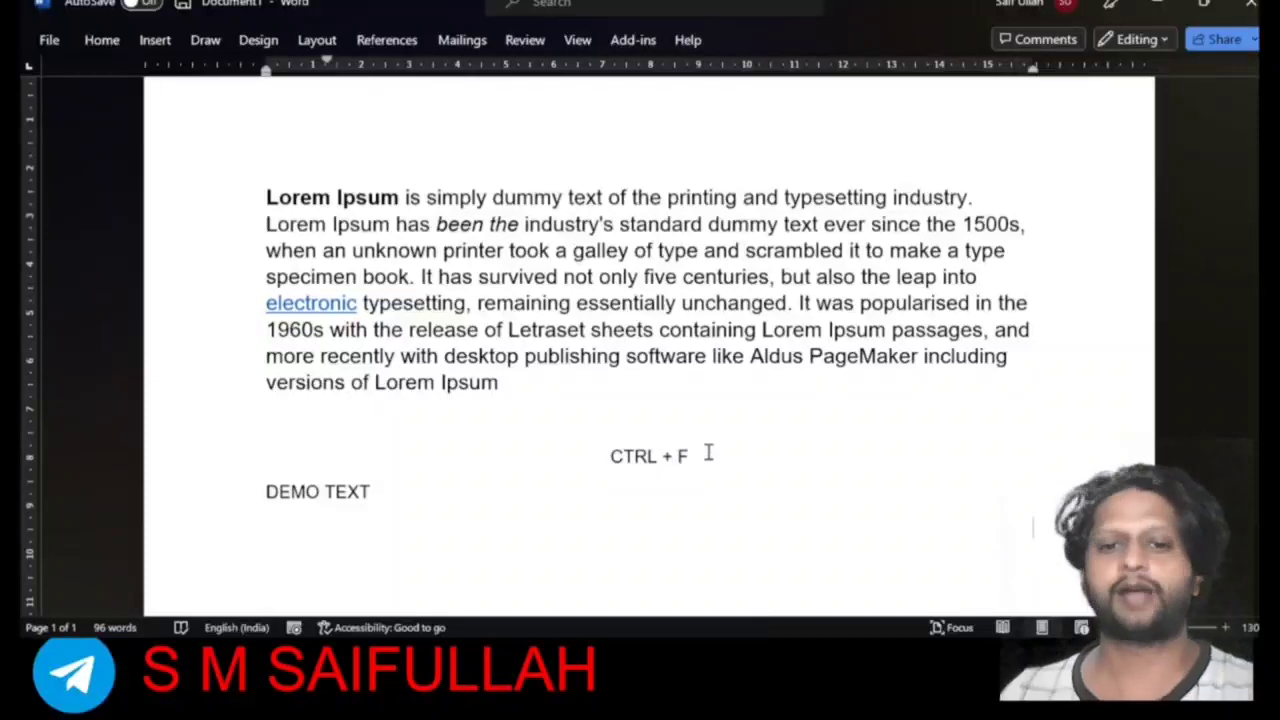
Replace the CTRL + F caption with SHIFT + ALT + D
{"action": "left_click_drag", "start_coordinate": [709, 452], "coordinate": [606, 460]}
{"action": "type", "text": "SHIFT "}
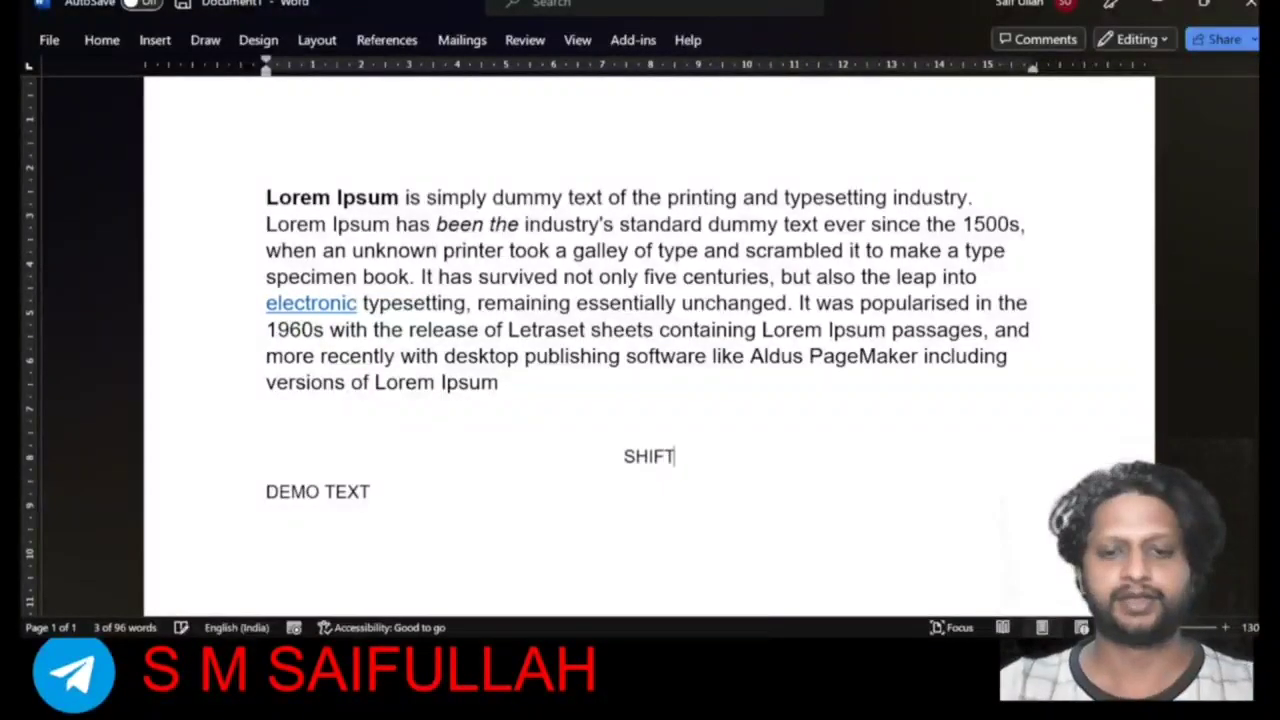
{"action": "type", "text": "+ "}
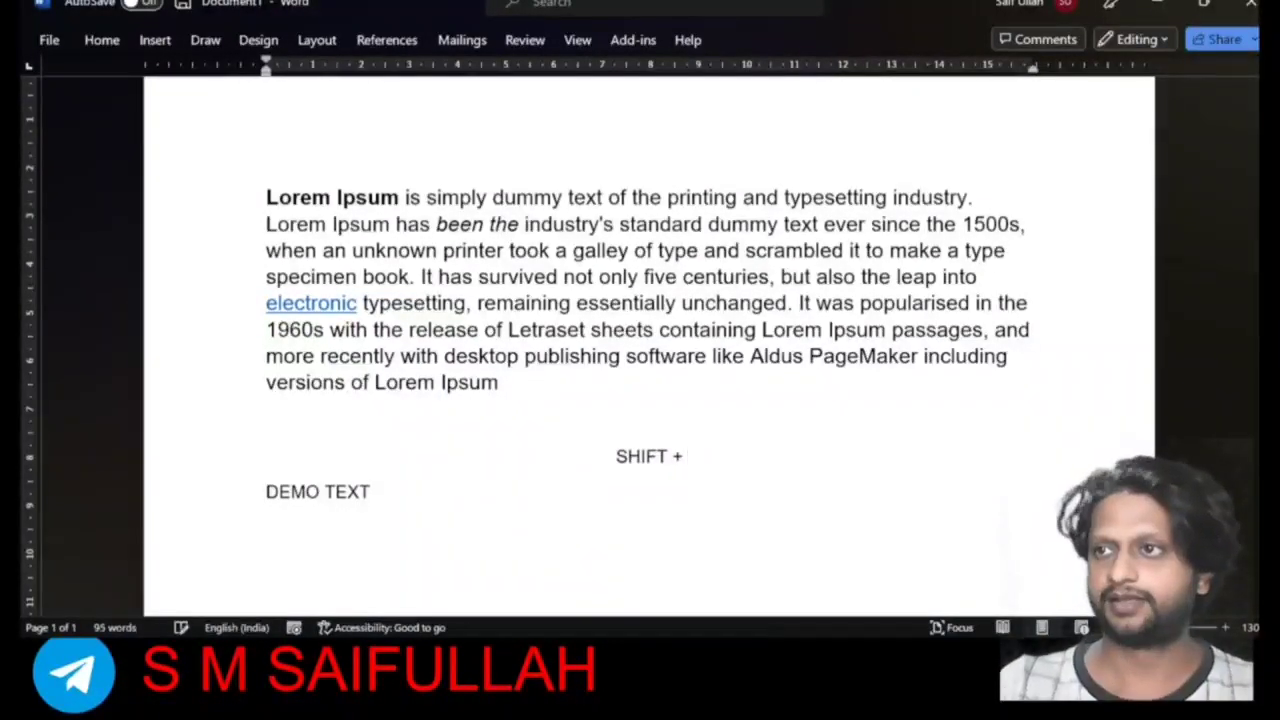
{"action": "type", "text": "a"}
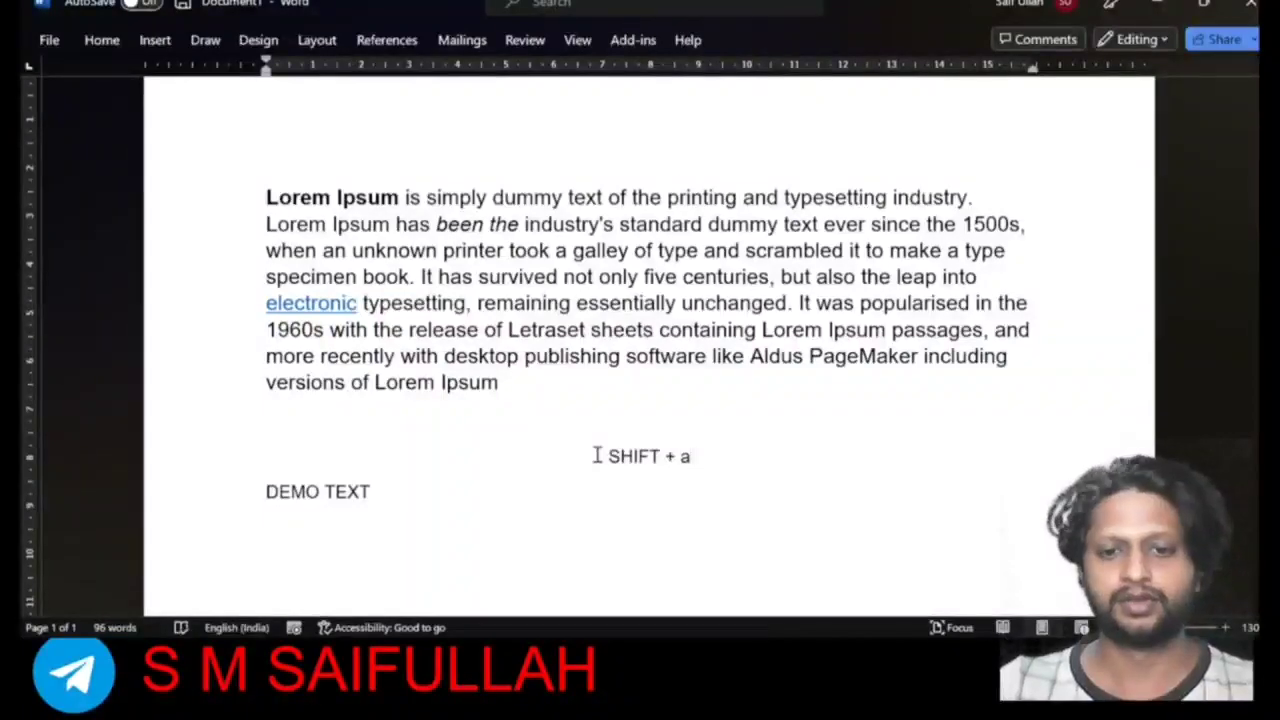
{"action": "key", "text": "BackSpace"}
{"action": "type", "text": "ALT "}
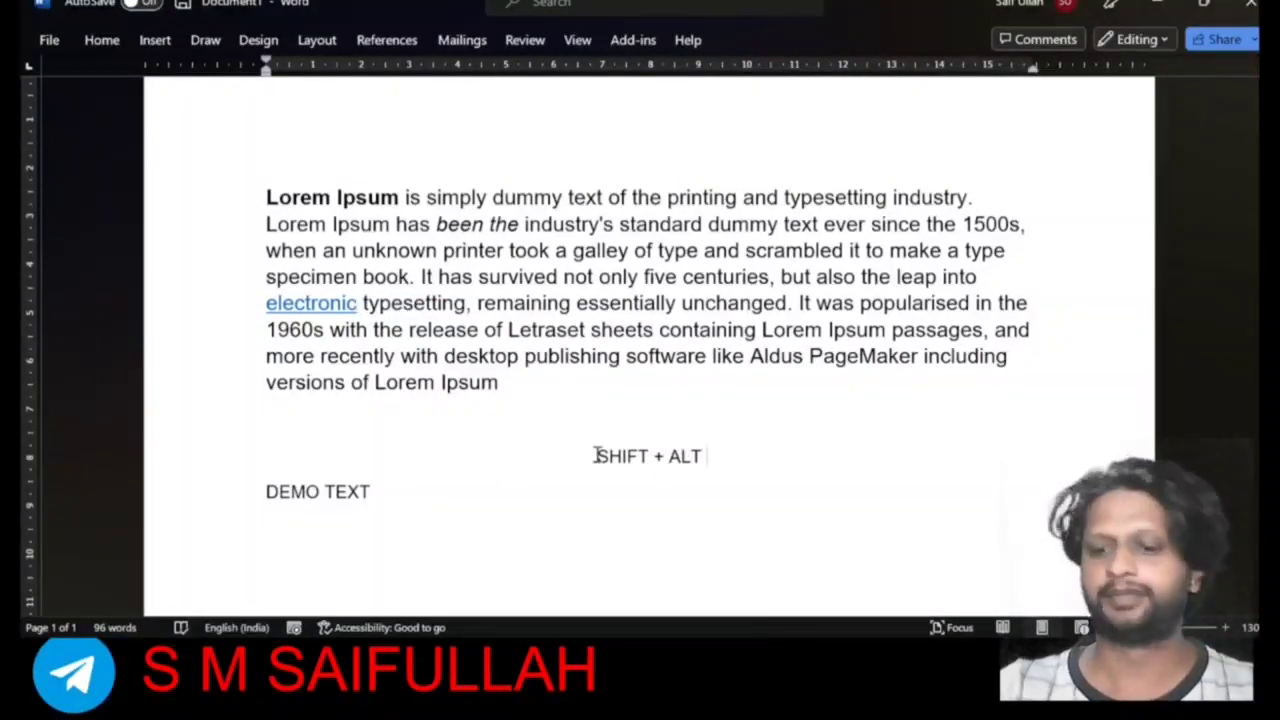
{"action": "type", "text": "+ D"}
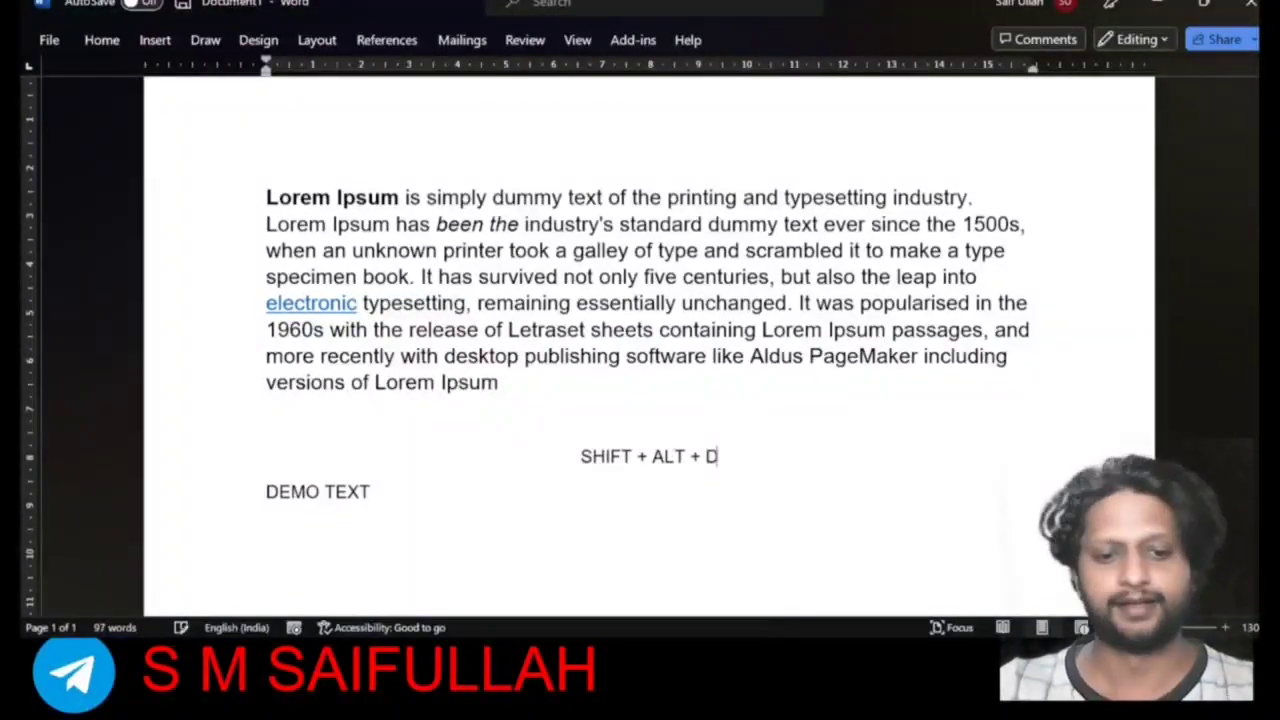
Delete DEMO TEXT, right-align the empty line, insert the current date, then undo it
{"action": "left_click", "coordinate": [371, 491]}
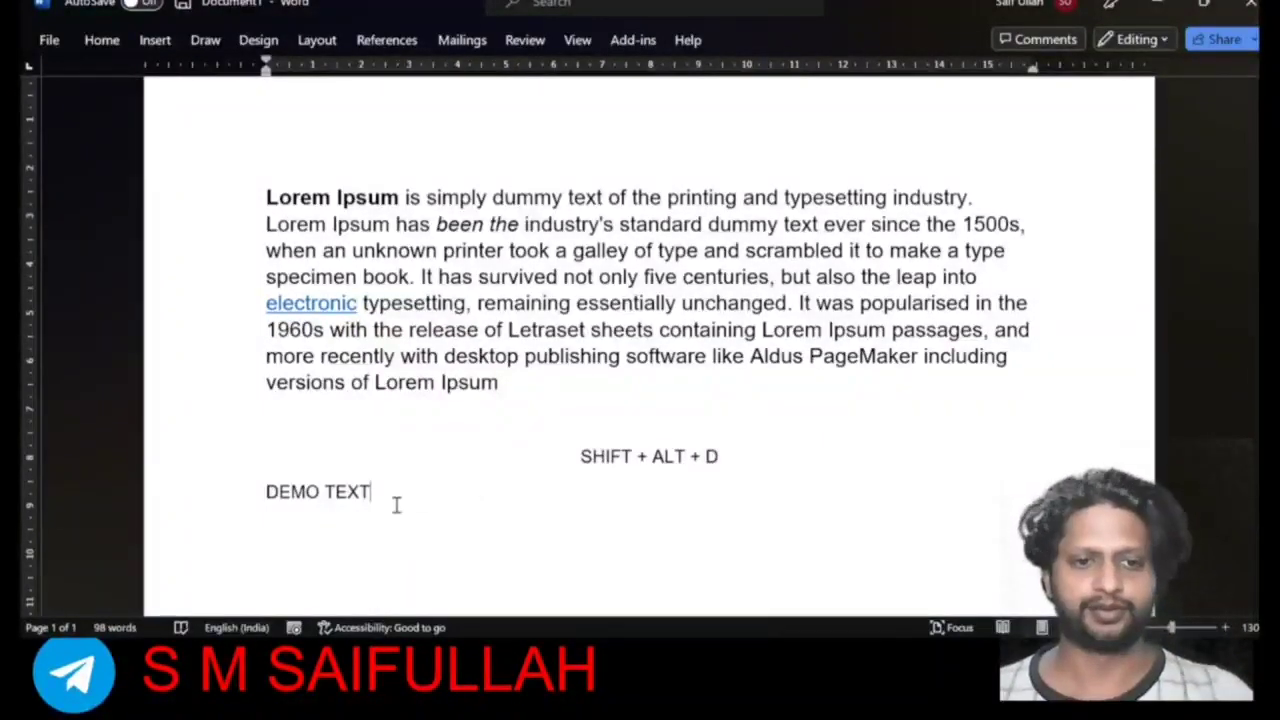
{"action": "left_click_drag", "start_coordinate": [396, 505], "coordinate": [266, 491]}
{"action": "key", "text": "ctrl+r"}
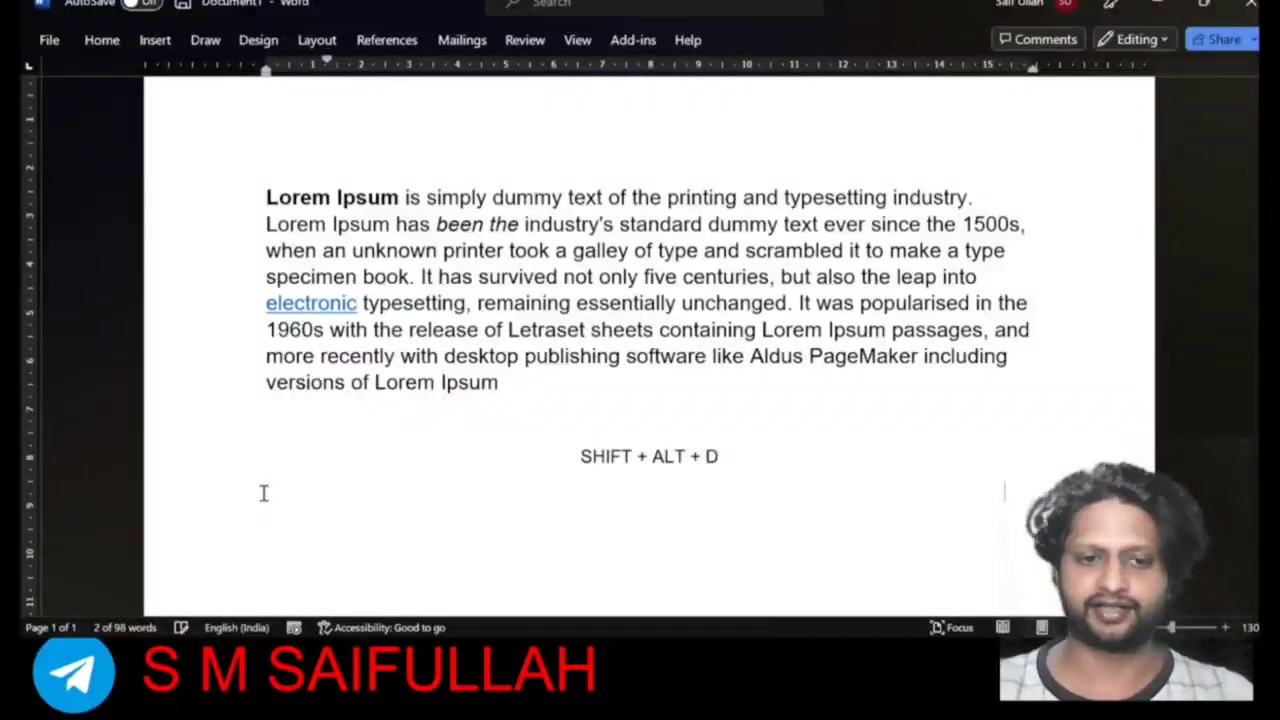
{"action": "key", "text": "Delete"}
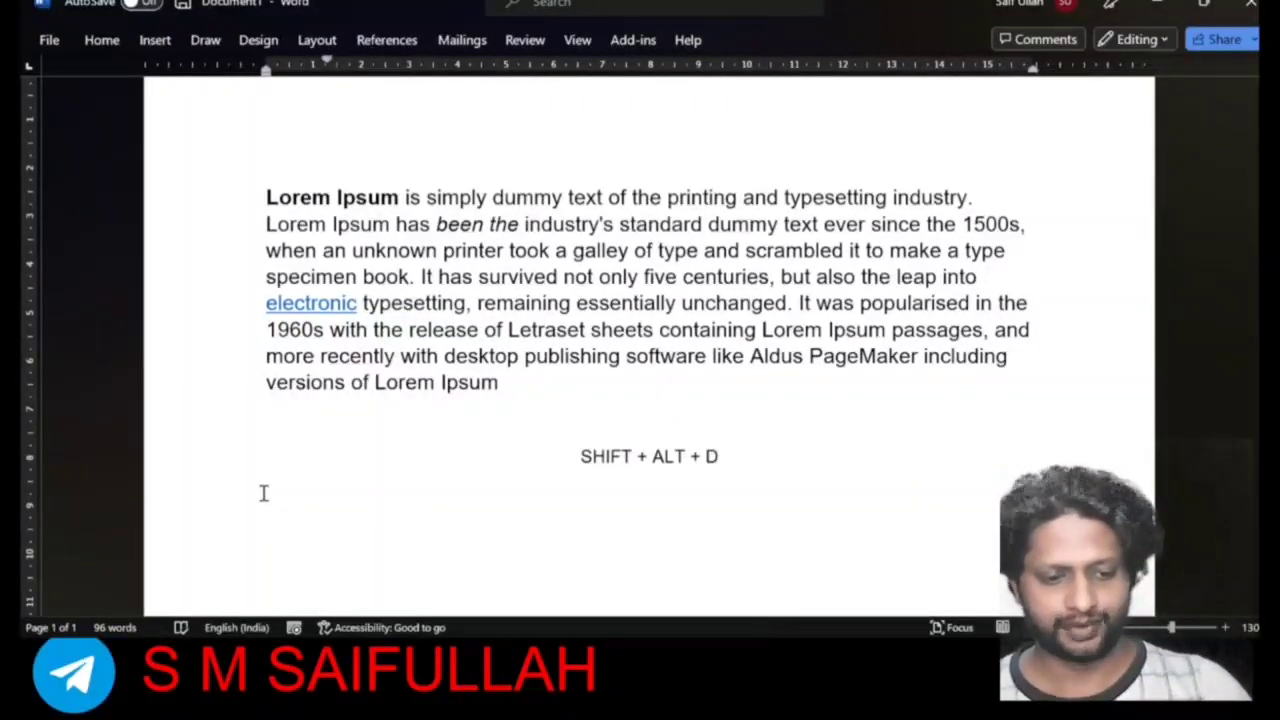
{"action": "key", "text": "shift+alt+d"}
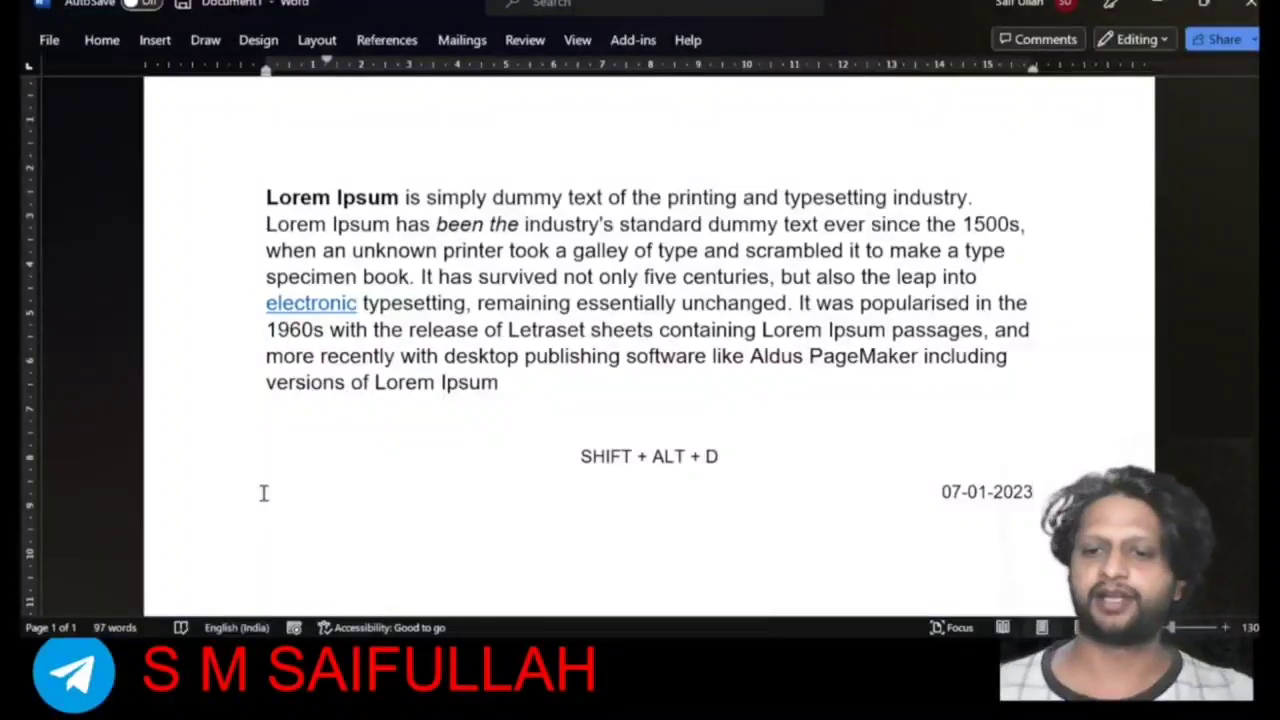
{"action": "key", "text": "Up"}
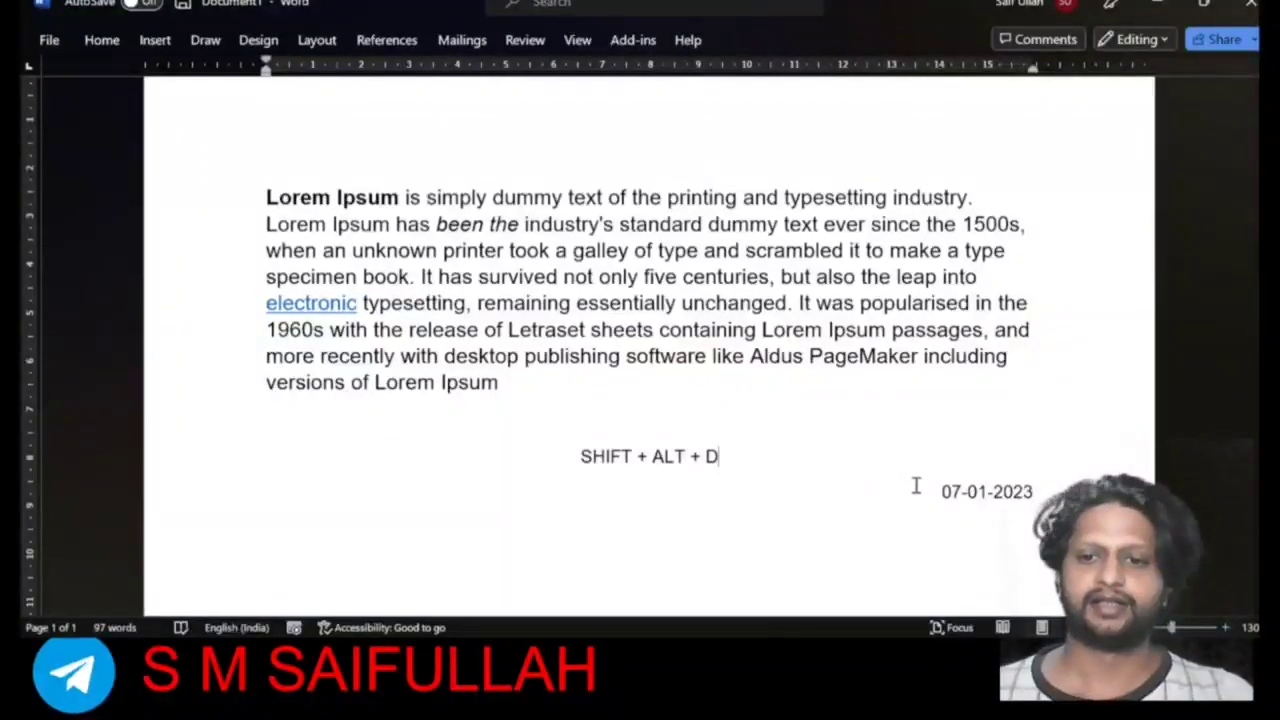
{"action": "left_click", "coordinate": [988, 492]}
{"action": "left_click", "coordinate": [971, 542]}
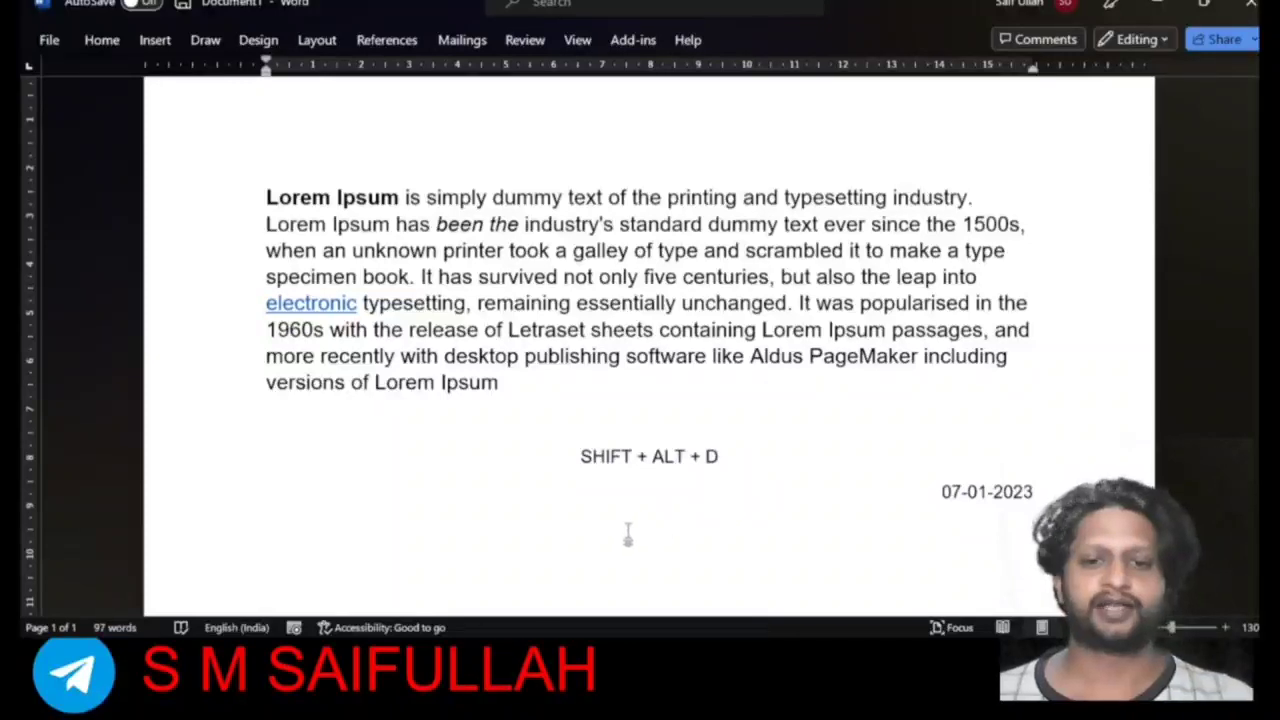
{"action": "key", "text": "ctrl+z"}
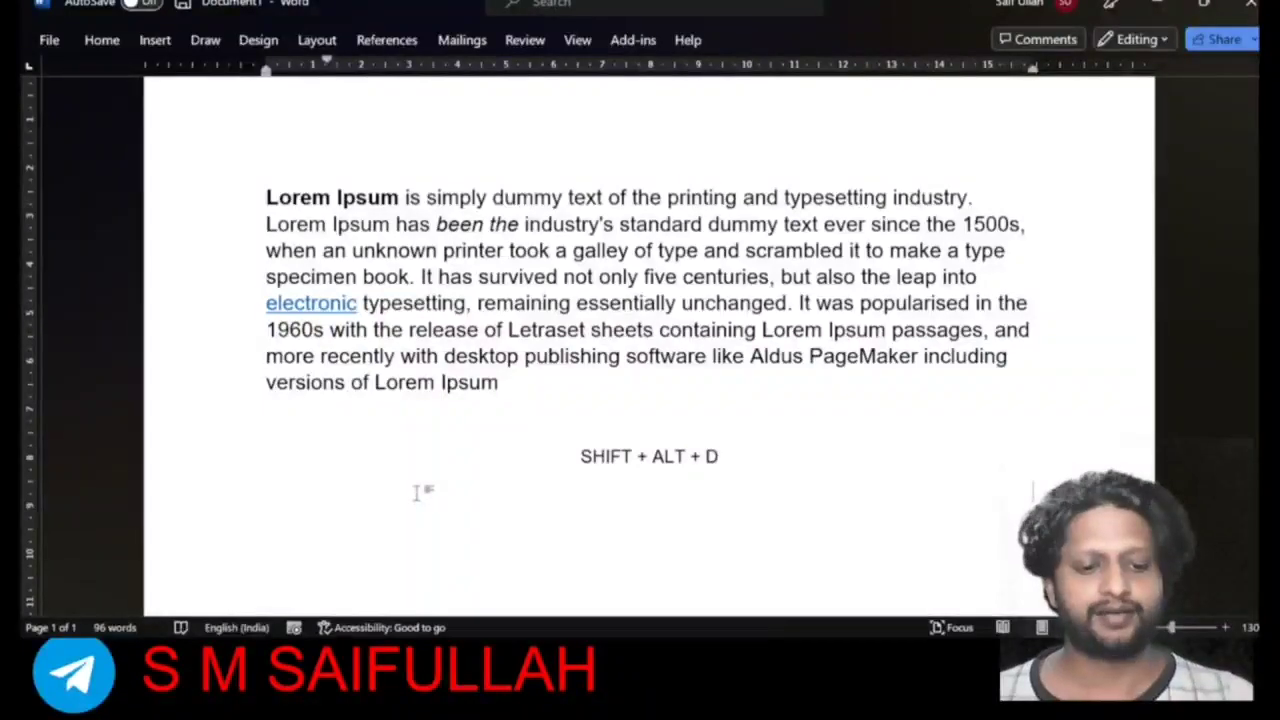
Reinsert the date 07-01-2023 and try left, centre, then right alignment on it
{"action": "key", "text": "shift+alt+d"}
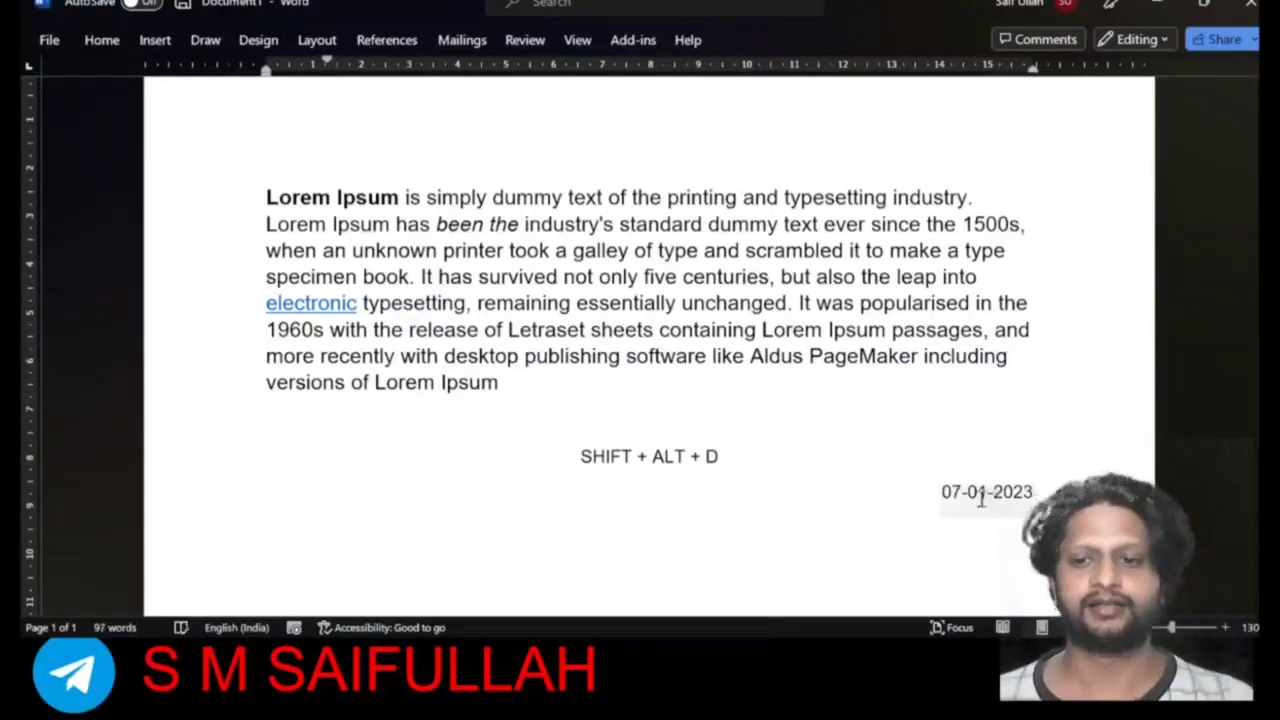
{"action": "left_click", "coordinate": [1014, 503]}
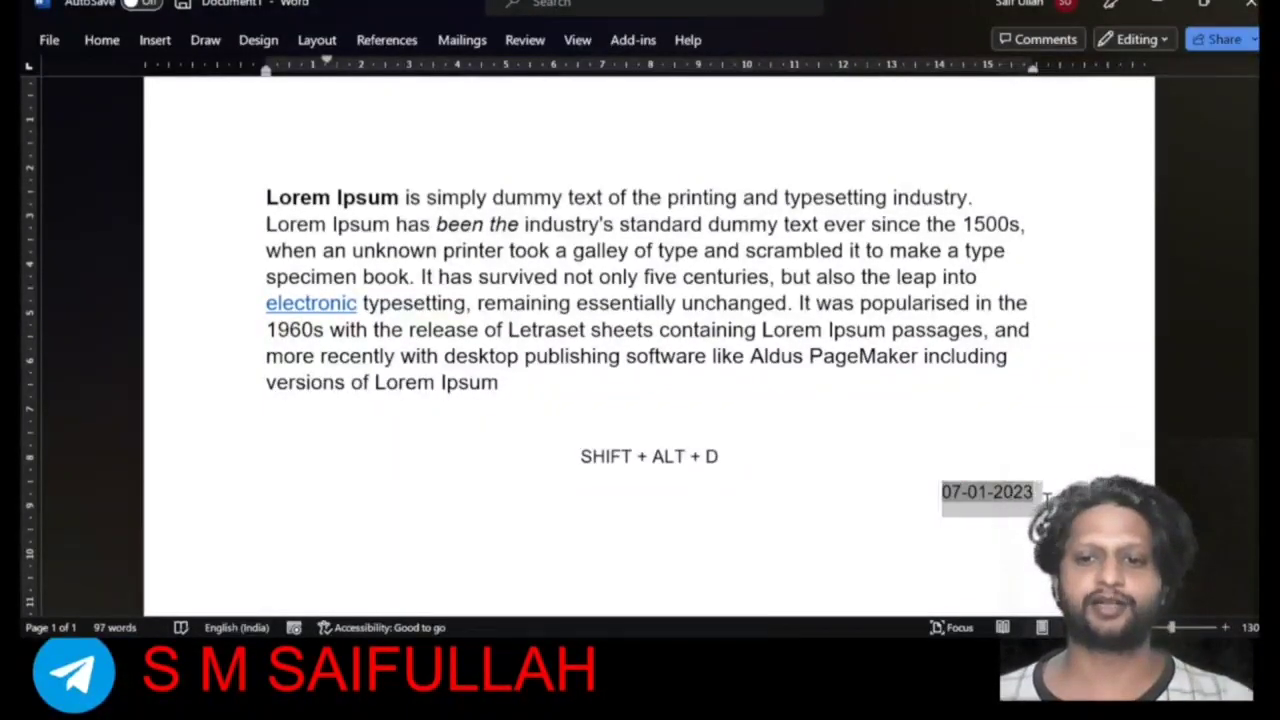
{"action": "left_click", "coordinate": [1058, 492]}
{"action": "double_click", "coordinate": [1058, 492]}
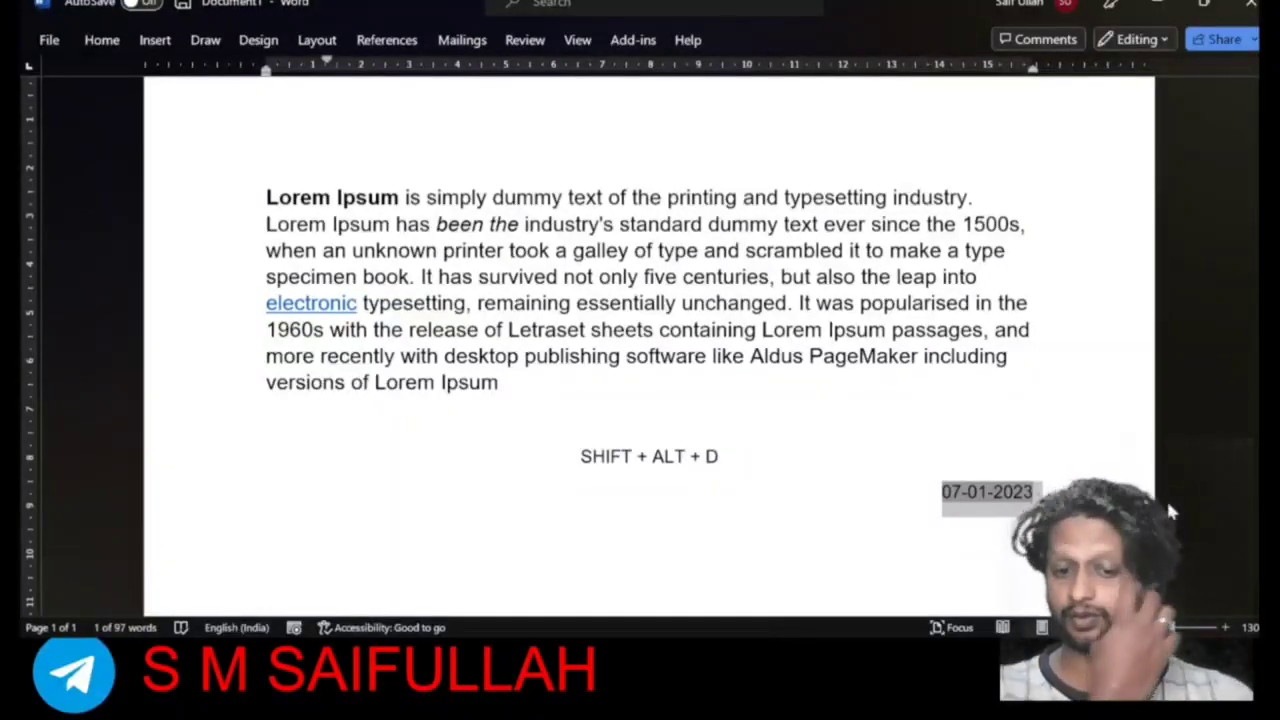
{"action": "key", "text": "ctrl+l"}
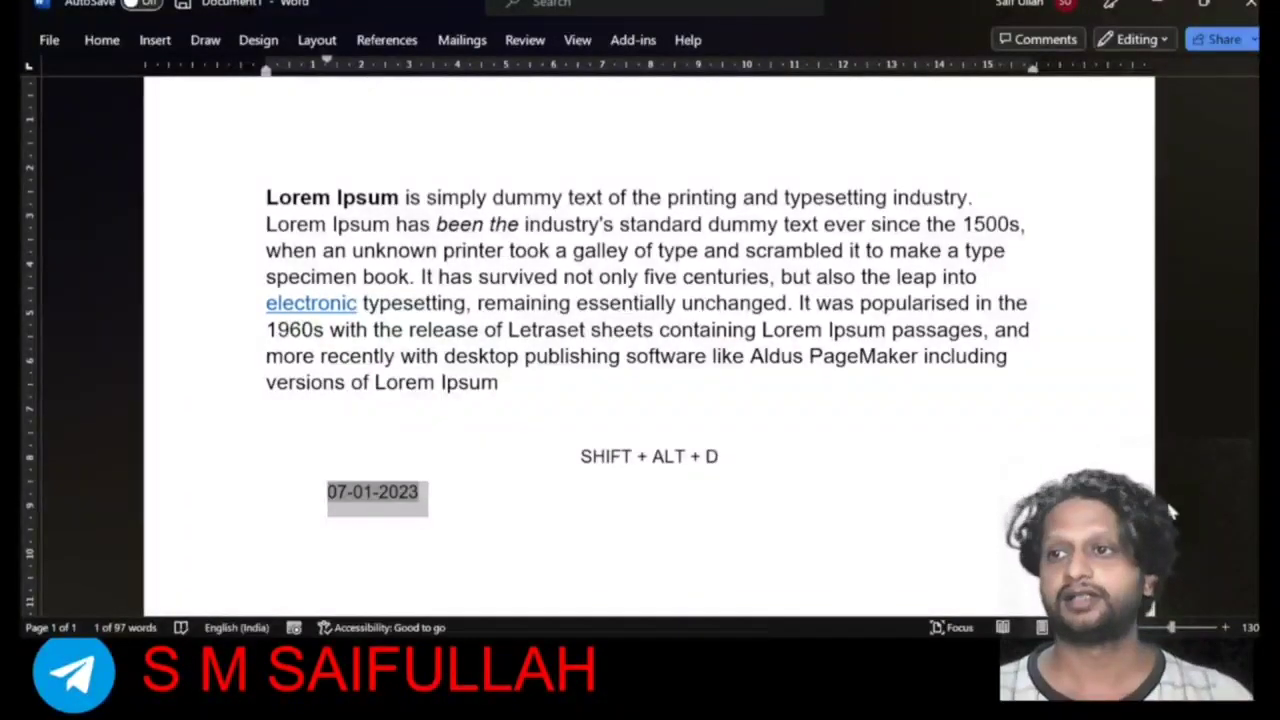
{"action": "key", "text": "ctrl+e"}
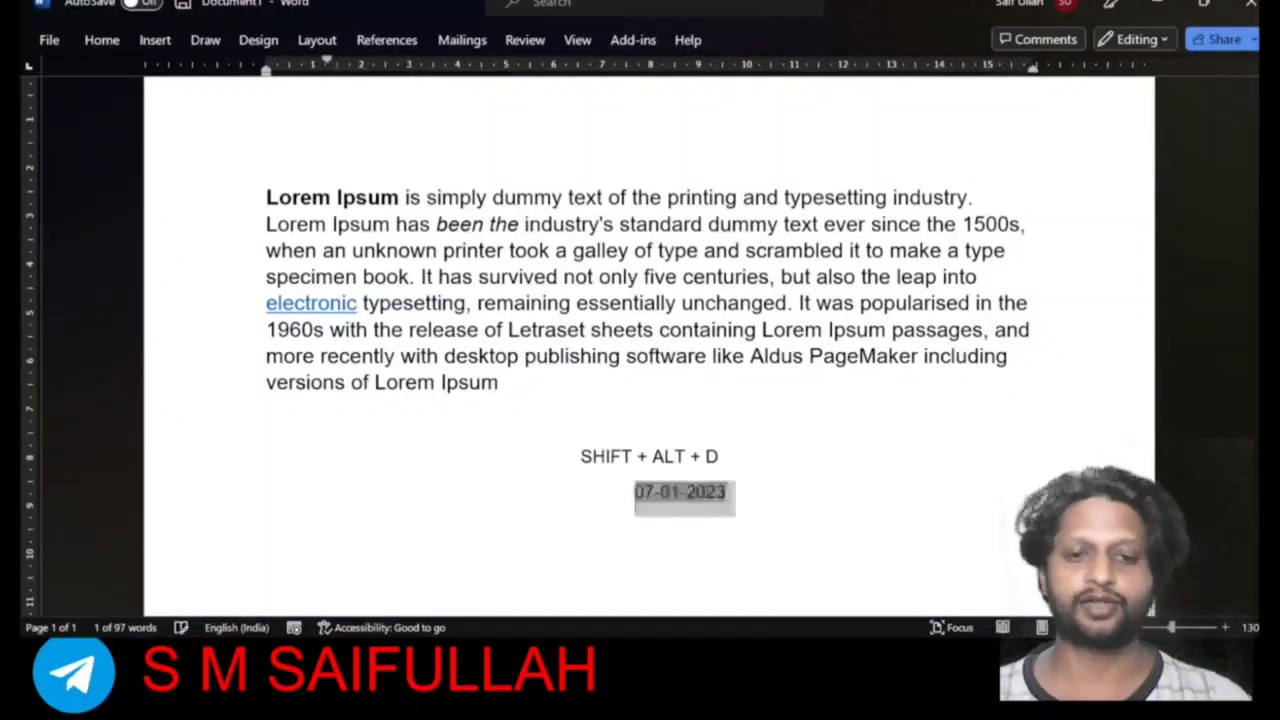
{"action": "key", "text": "ctrl+r"}
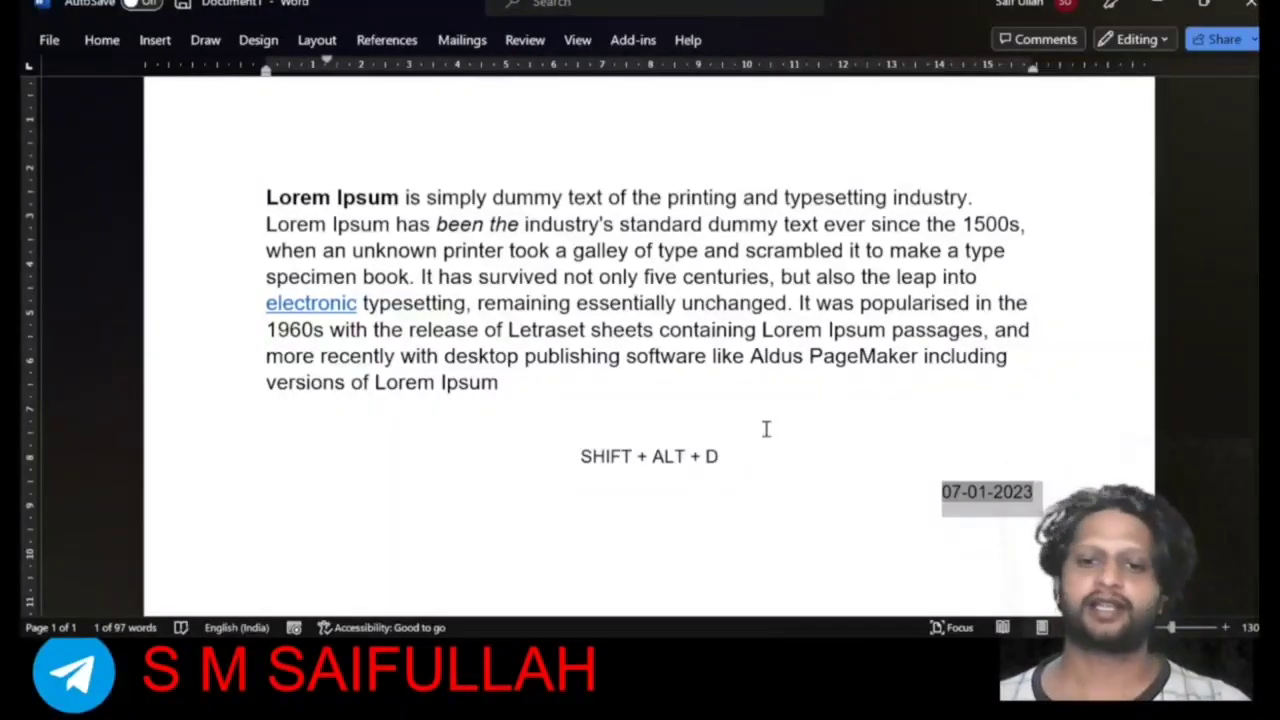
Change the caption's final D to T so it reads SHIFT + ALT + T
{"action": "left_click", "coordinate": [740, 457]}
{"action": "key", "text": "BackSpace"}
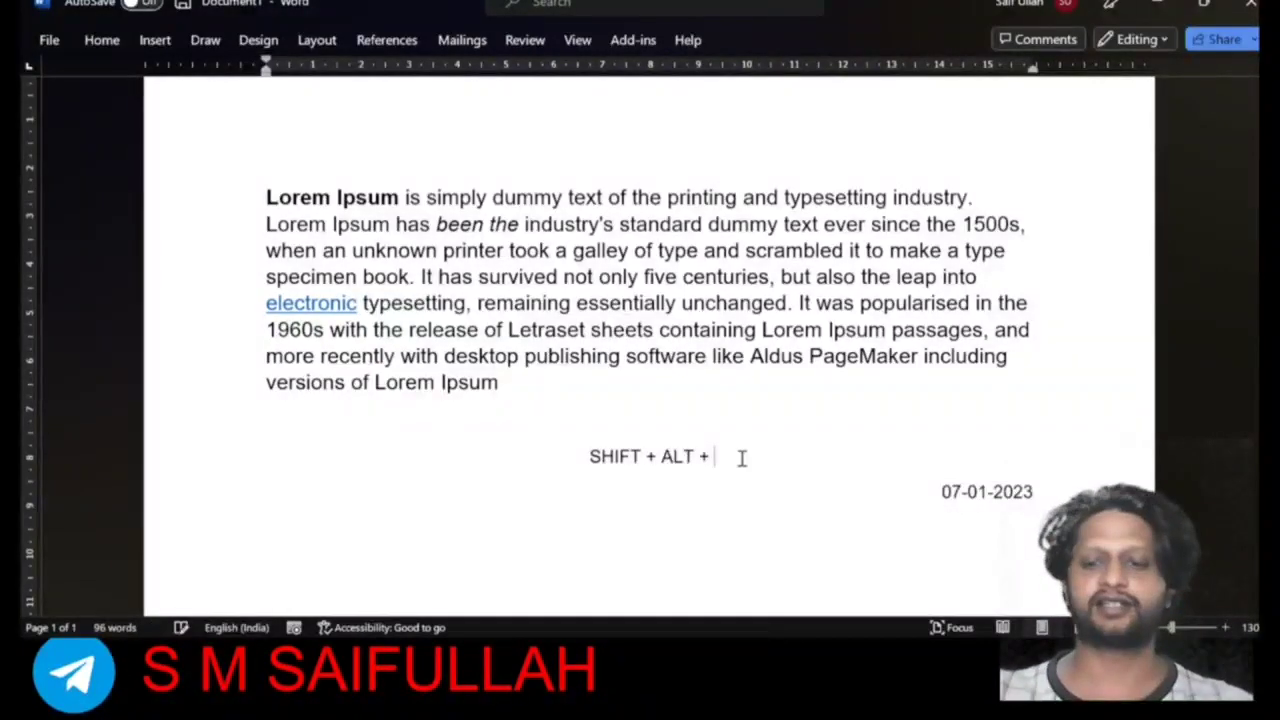
{"action": "type", "text": "T"}
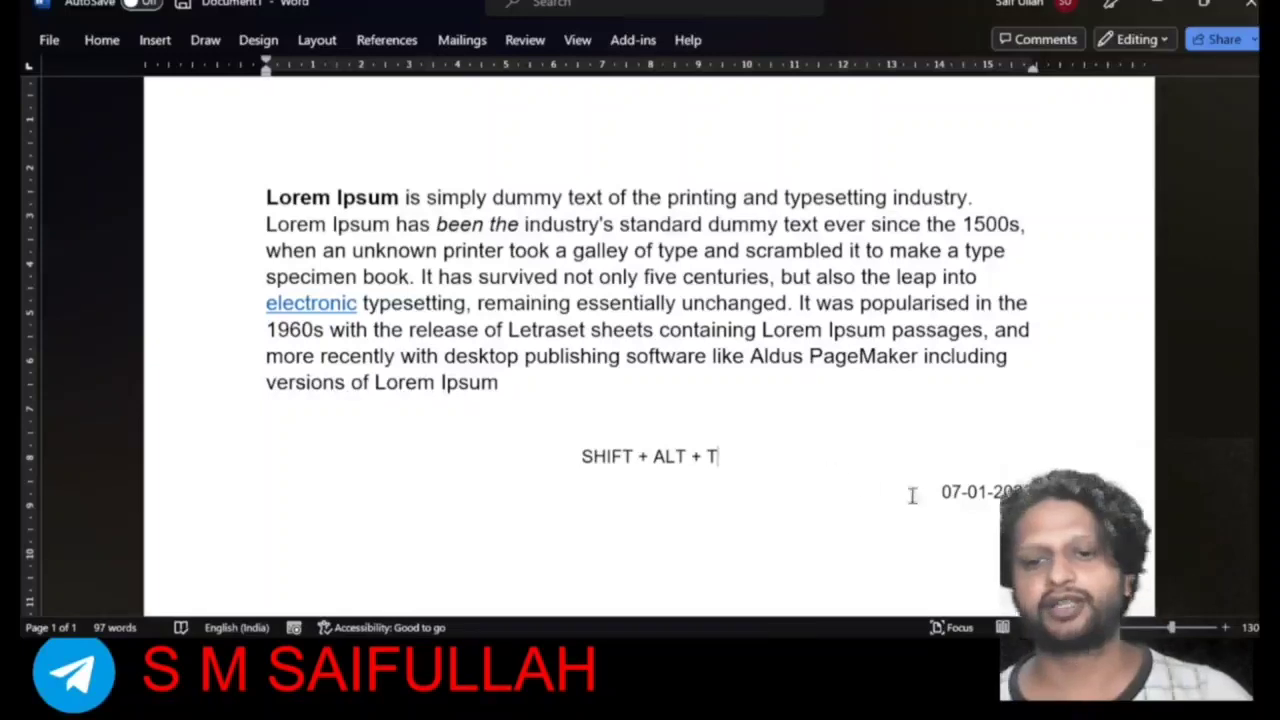
Replace the date line with the current time, 12:02 PM, using Shift+Alt+T
{"action": "left_click_drag", "start_coordinate": [911, 494], "coordinate": [1034, 494]}
{"action": "key", "text": "BackSpace"}
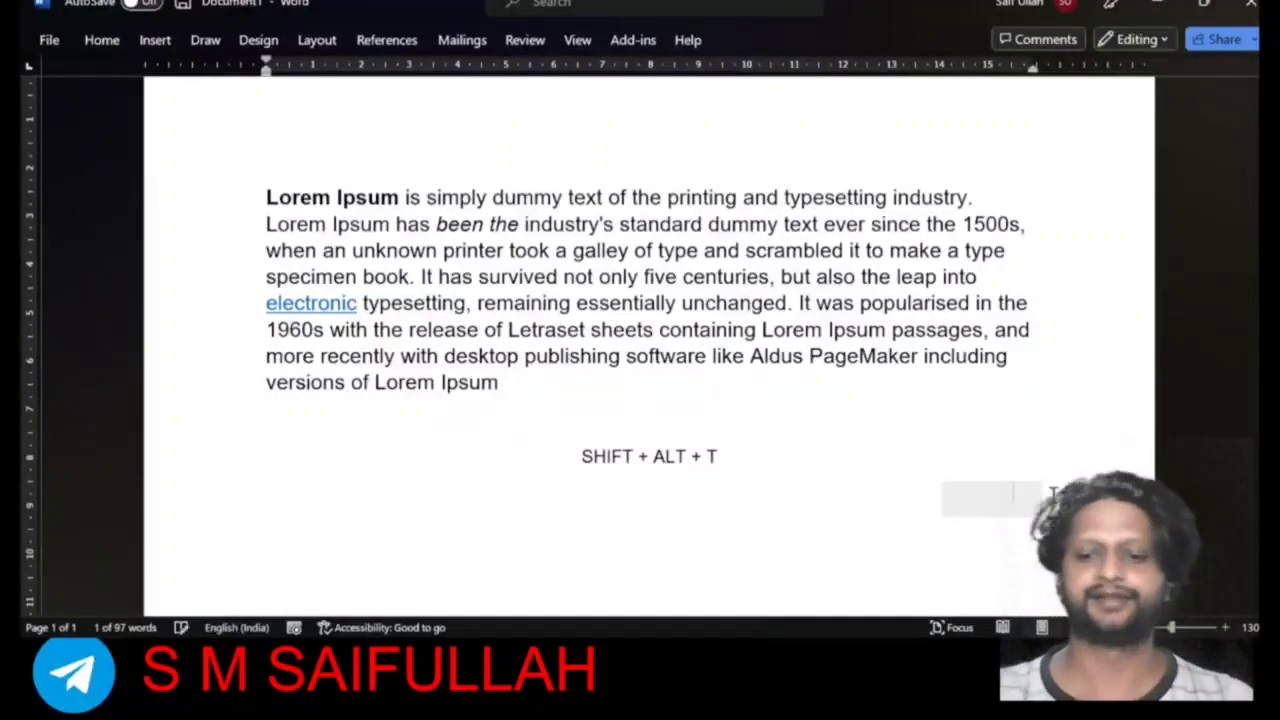
{"action": "key", "text": "BackSpace"}
{"action": "key", "text": "BackSpace"}
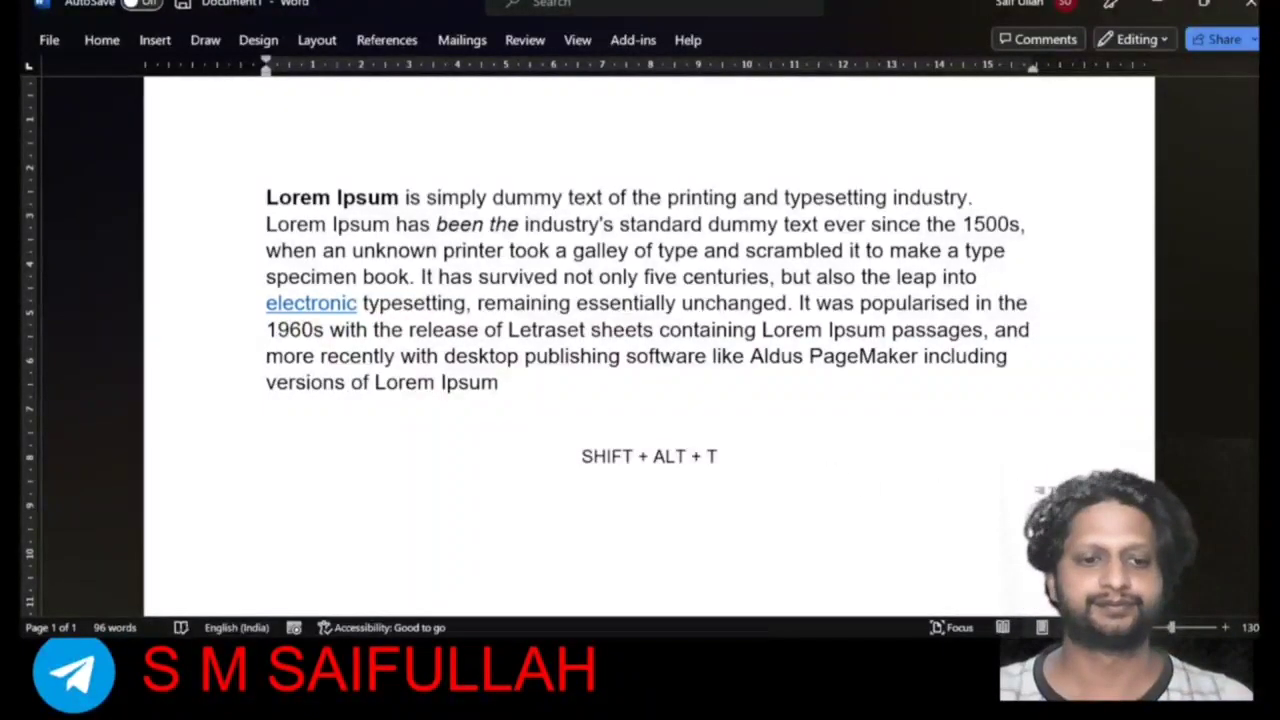
{"action": "key", "text": "shift+alt+t"}
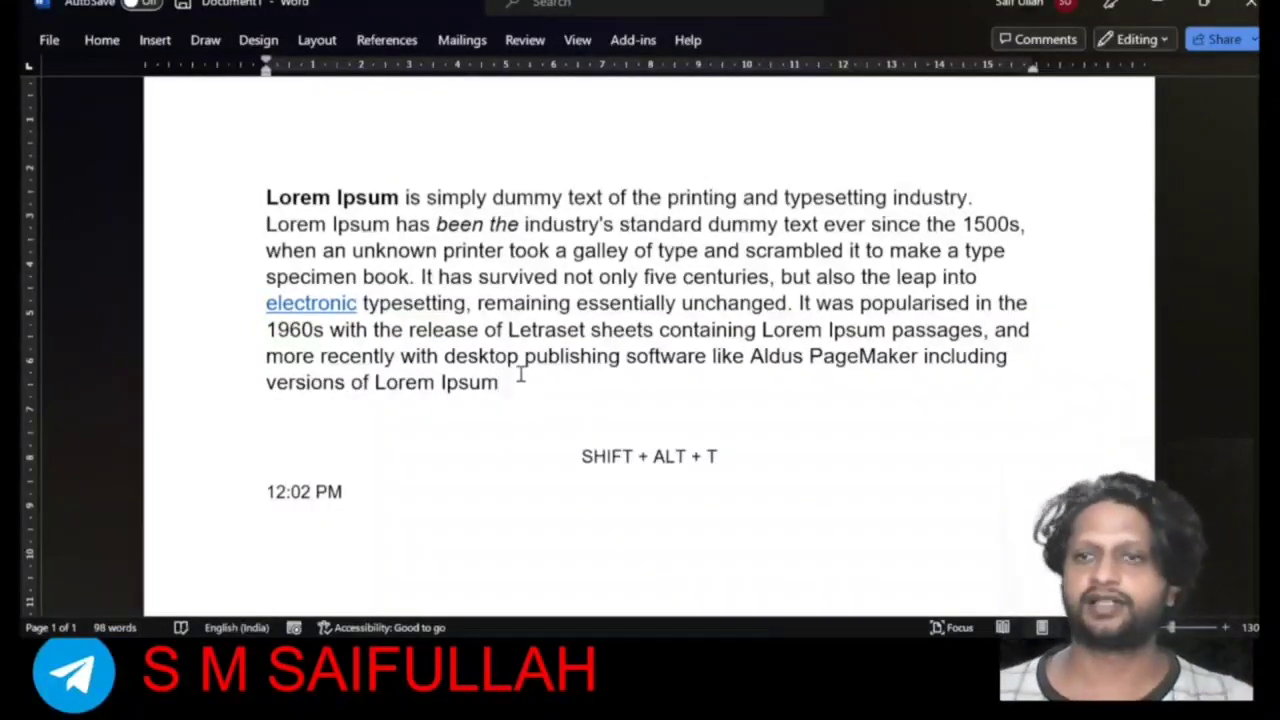
Replace SHIFT + ALT + T with CTRL + ARROW and jump a word forward with Ctrl+Right
{"action": "left_click_drag", "start_coordinate": [582, 456], "coordinate": [722, 456]}
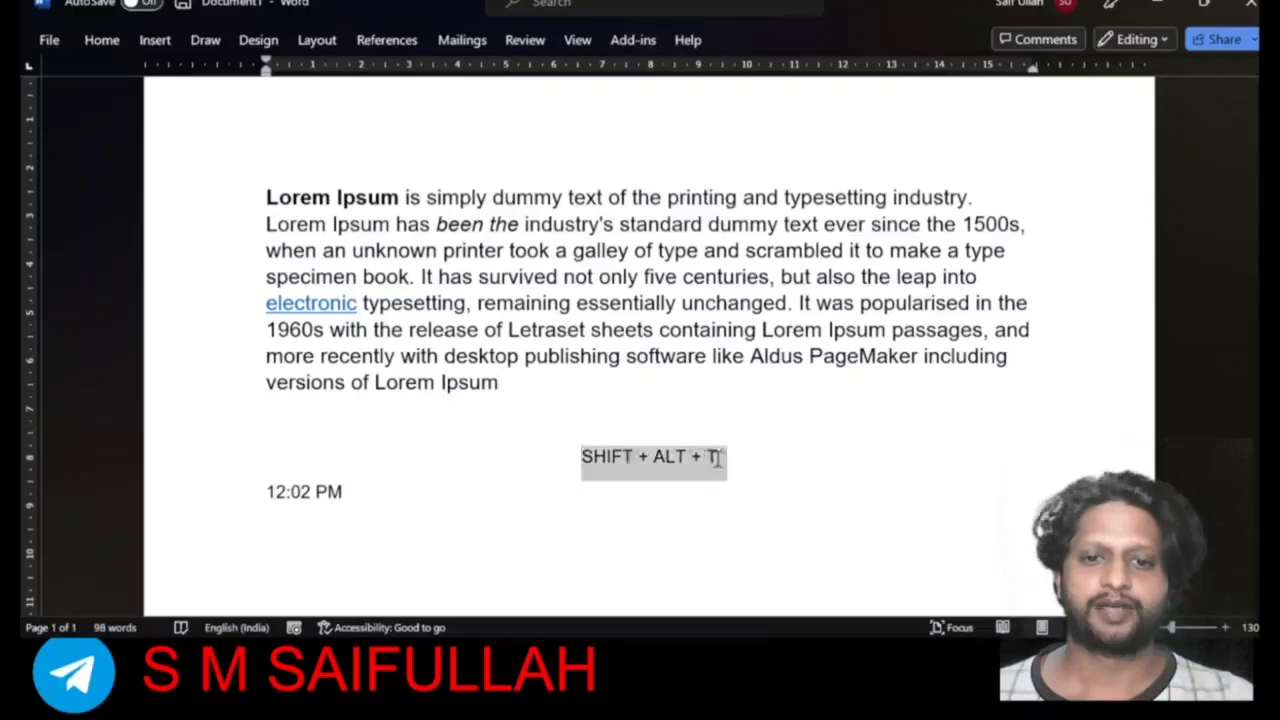
{"action": "key", "text": "BackSpace"}
{"action": "type", "text": "CTRL "}
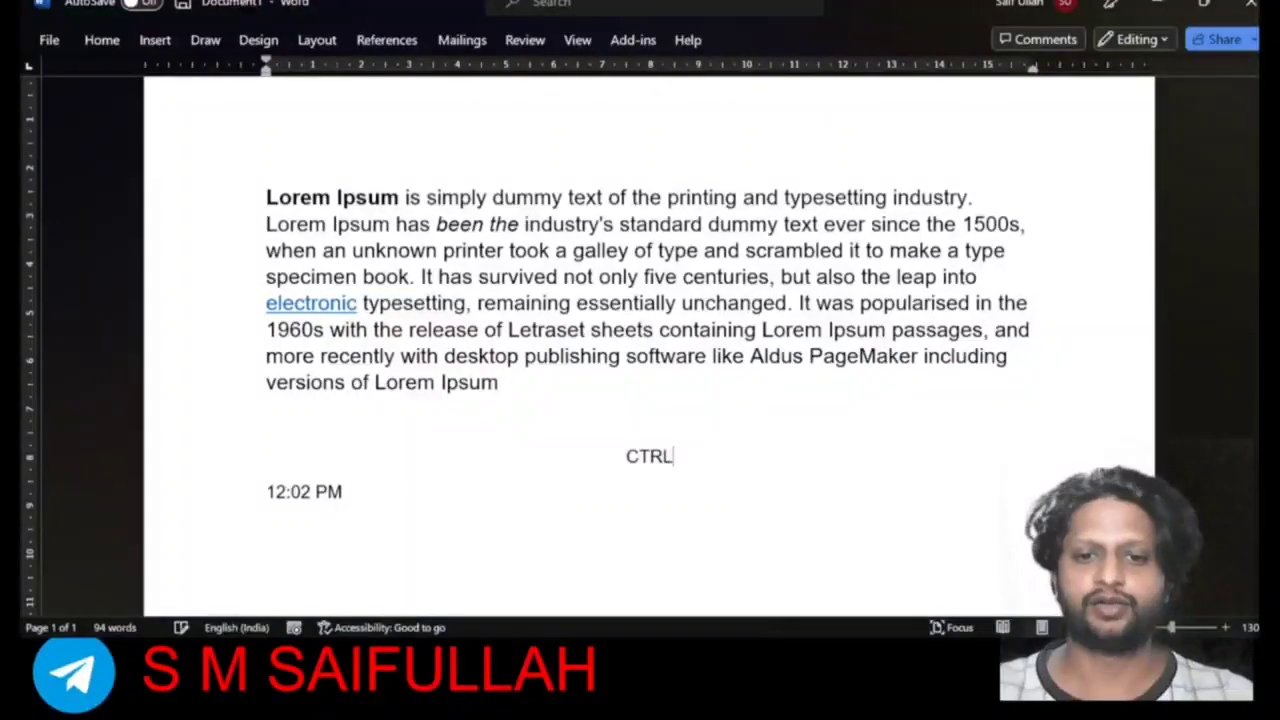
{"action": "type", "text": "+ "}
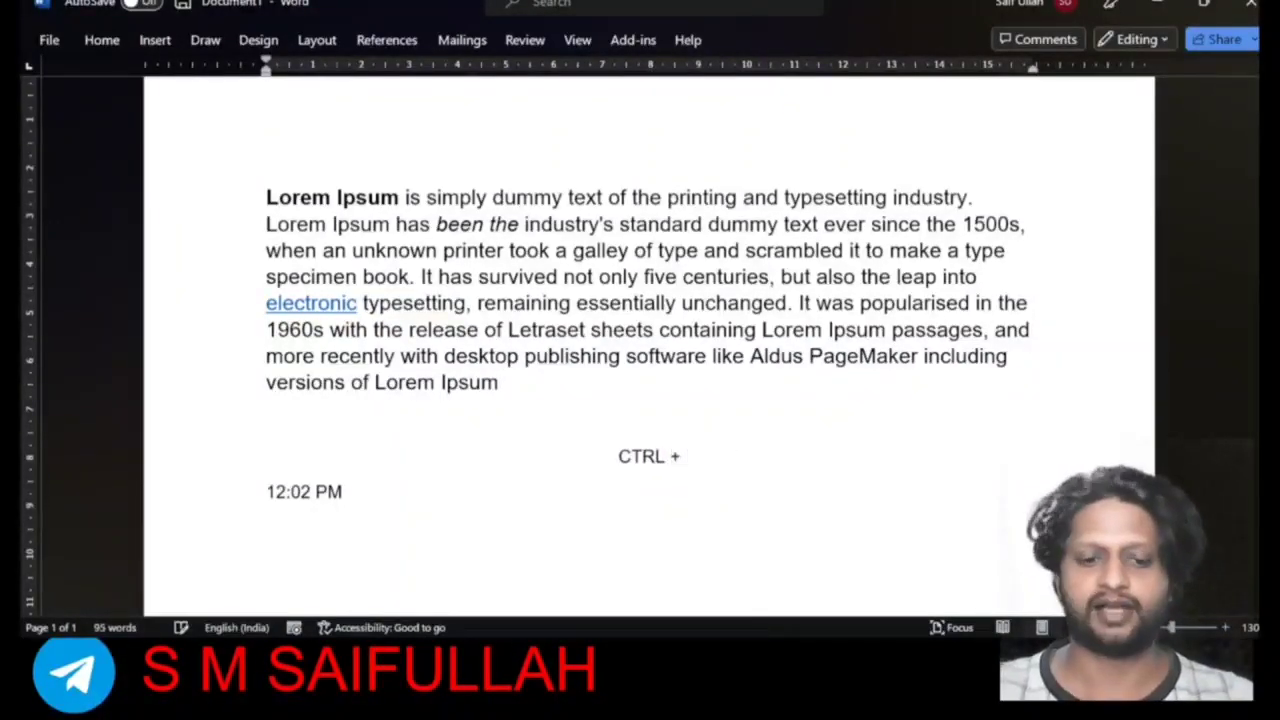
{"action": "type", "text": "ARROW"}
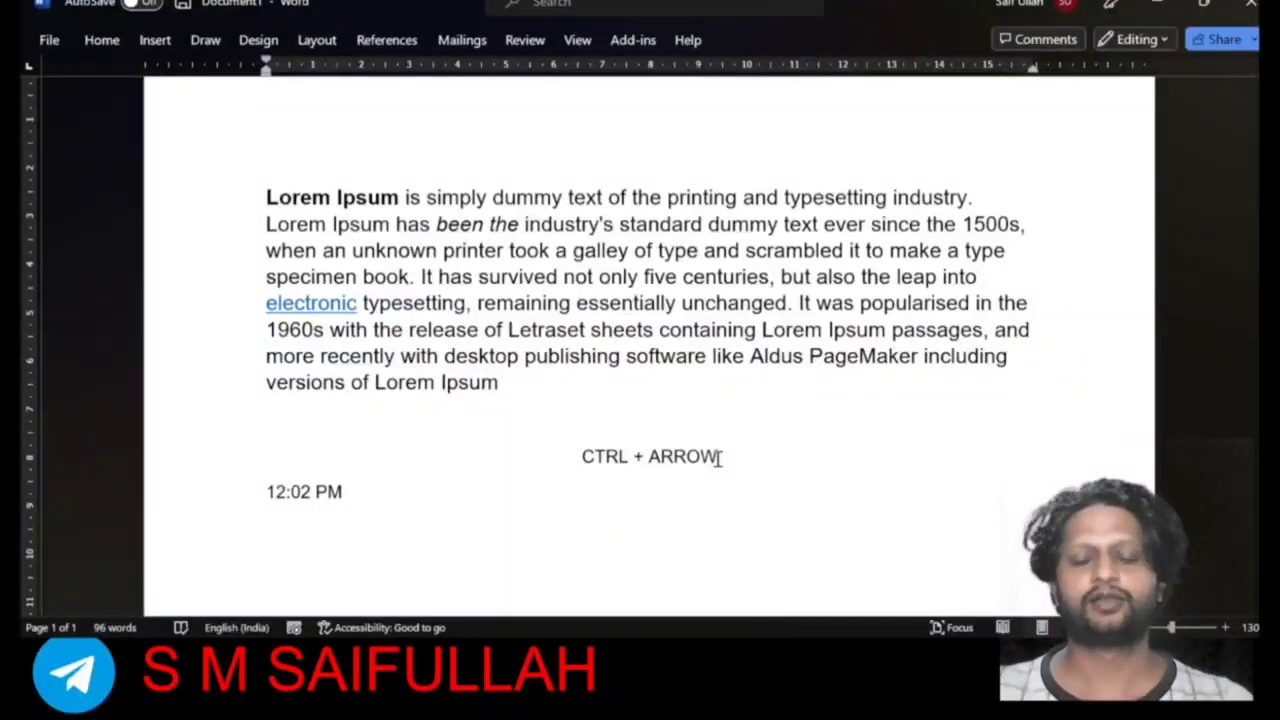
{"action": "key", "text": "ctrl+Right"}
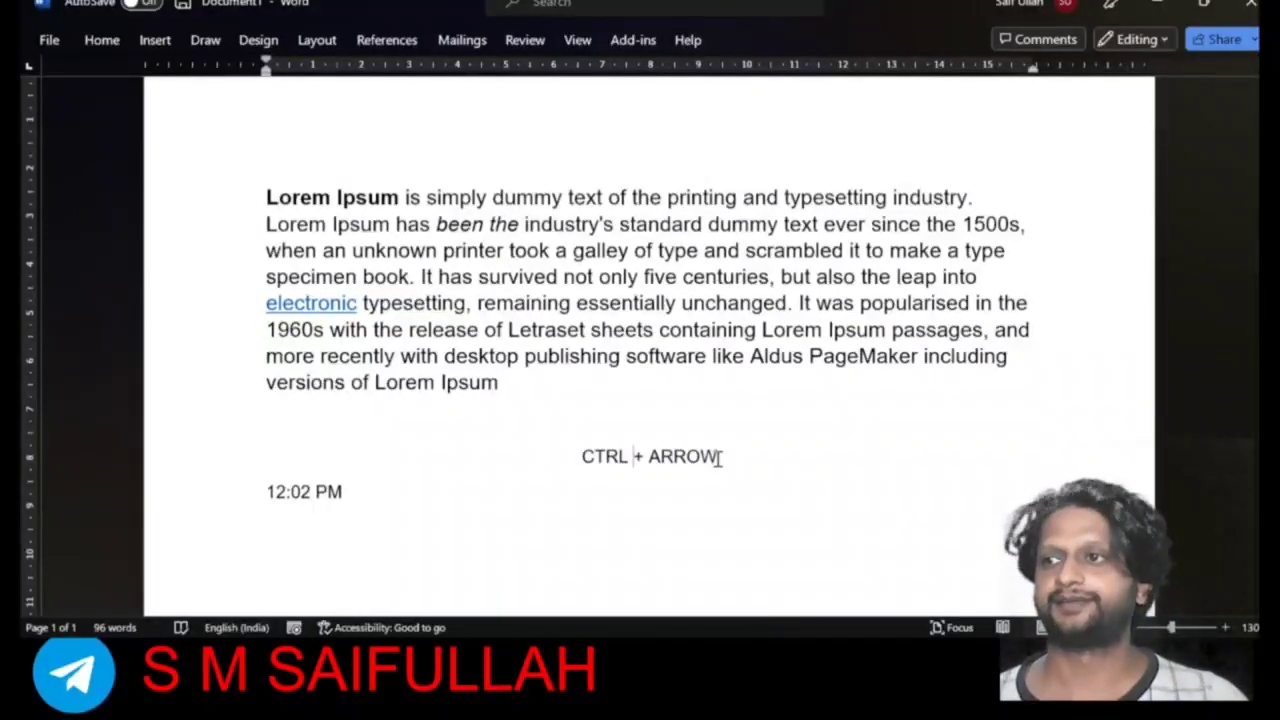
{"action": "left_click", "coordinate": [724, 450]}
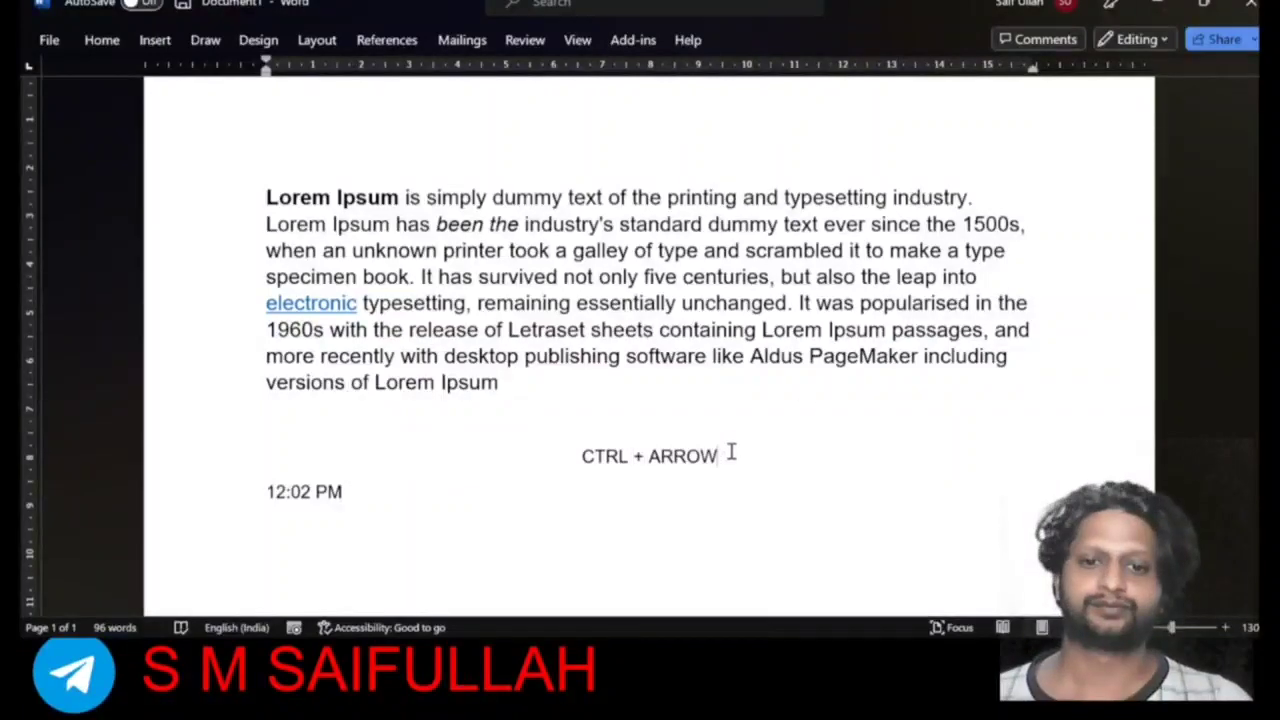
{"action": "double_click", "coordinate": [694, 456]}
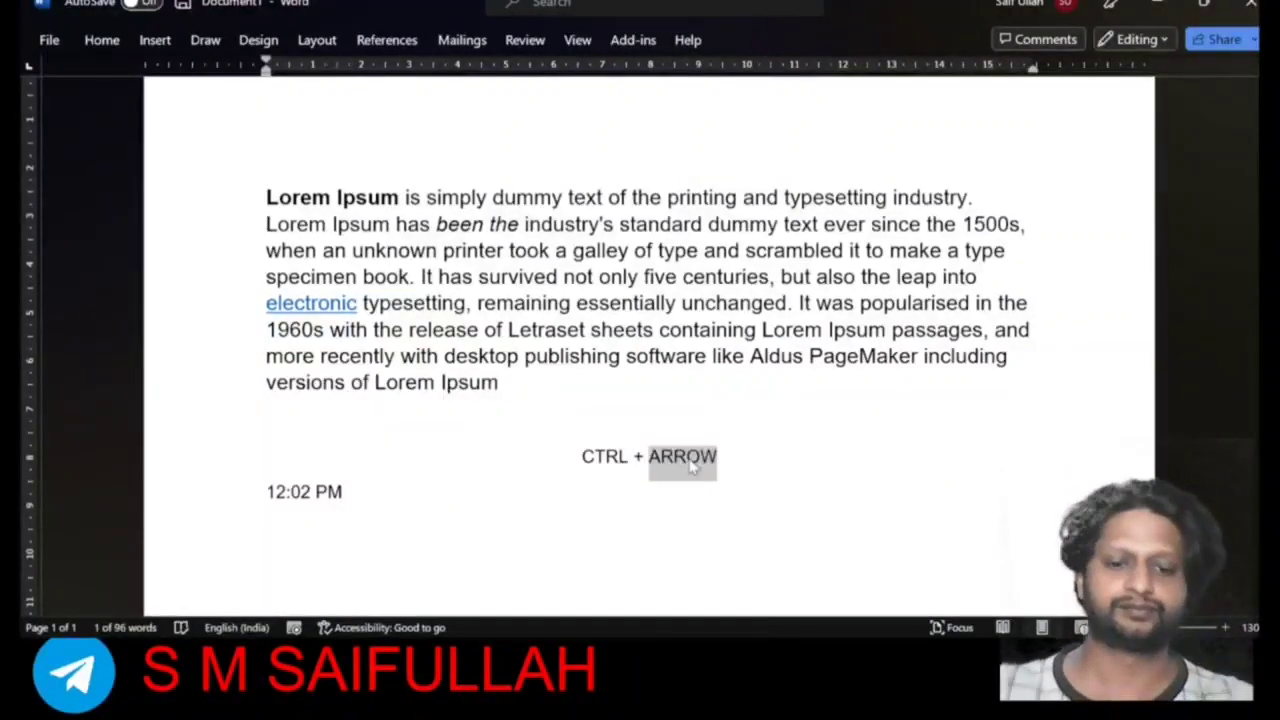
Type BACKSPACE in place of ARROW, deleting and restoring it with Ctrl+Backspace and Ctrl+Z
{"action": "type", "text": "BACKSPACE"}
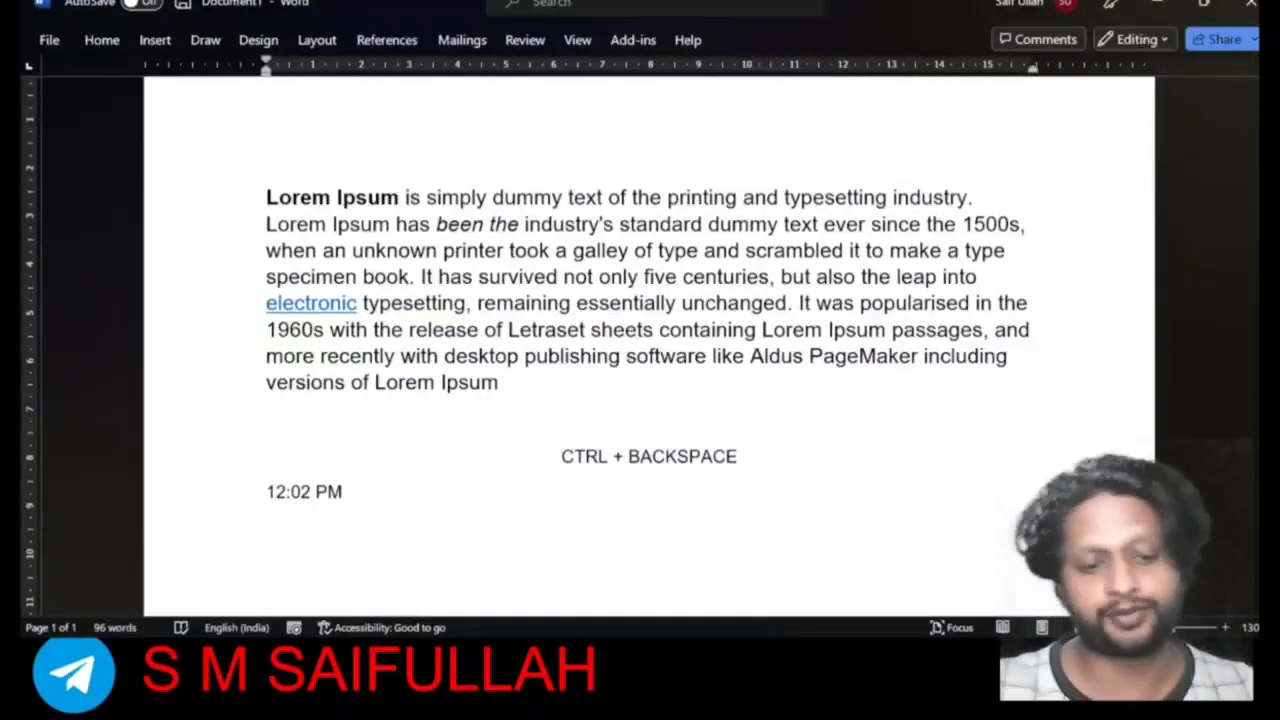
{"action": "key", "text": "ctrl+BackSpace"}
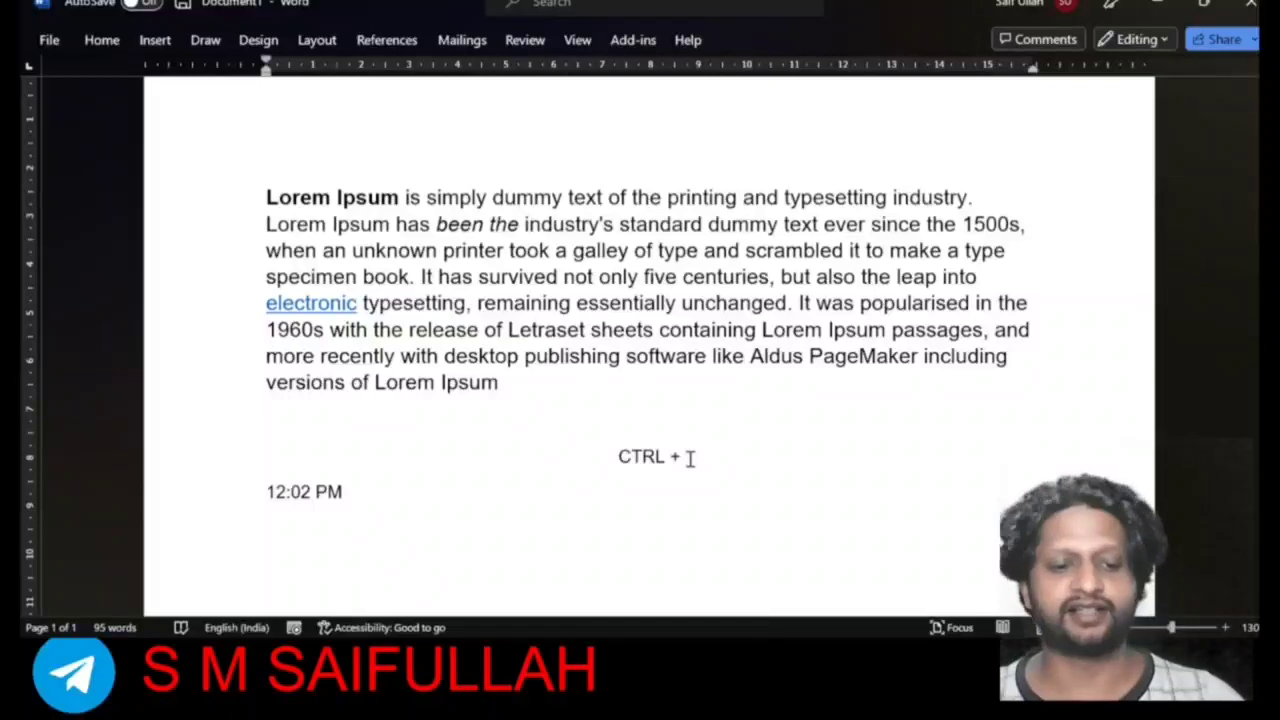
{"action": "type", "text": "BACKSPACE"}
{"action": "key", "text": "ctrl+BackSpace"}
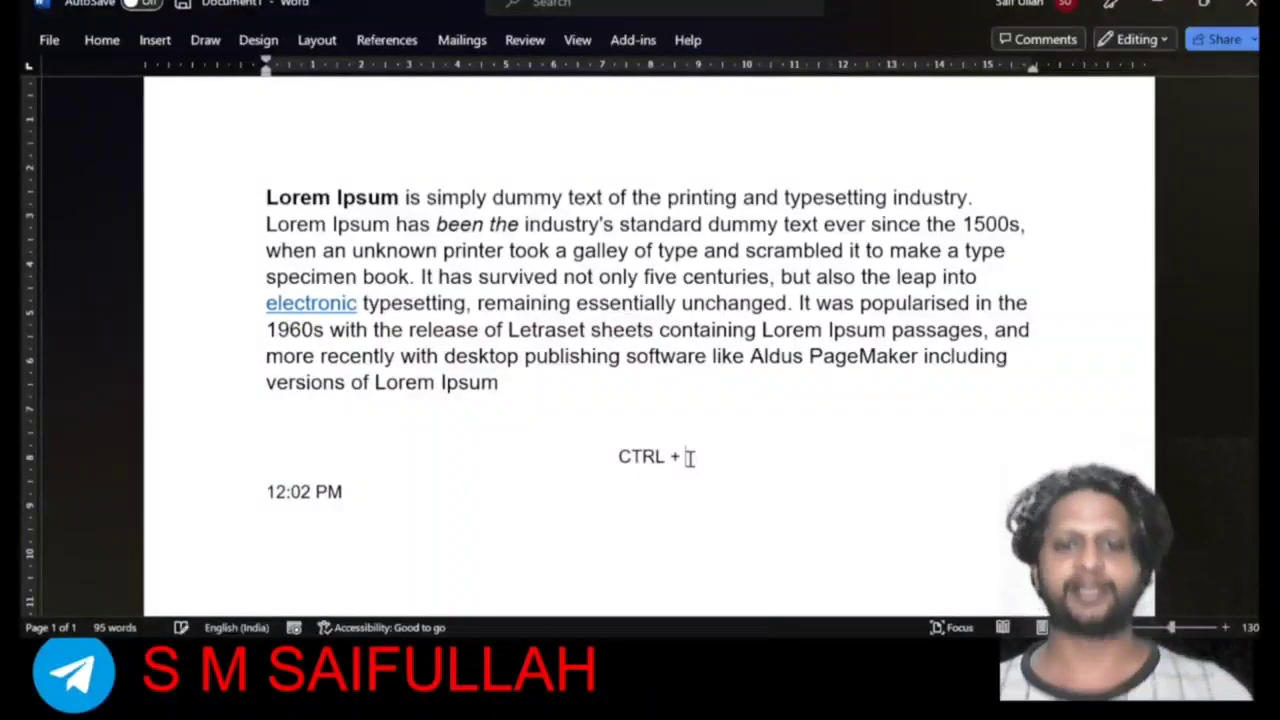
{"action": "key", "text": "ctrl+z"}
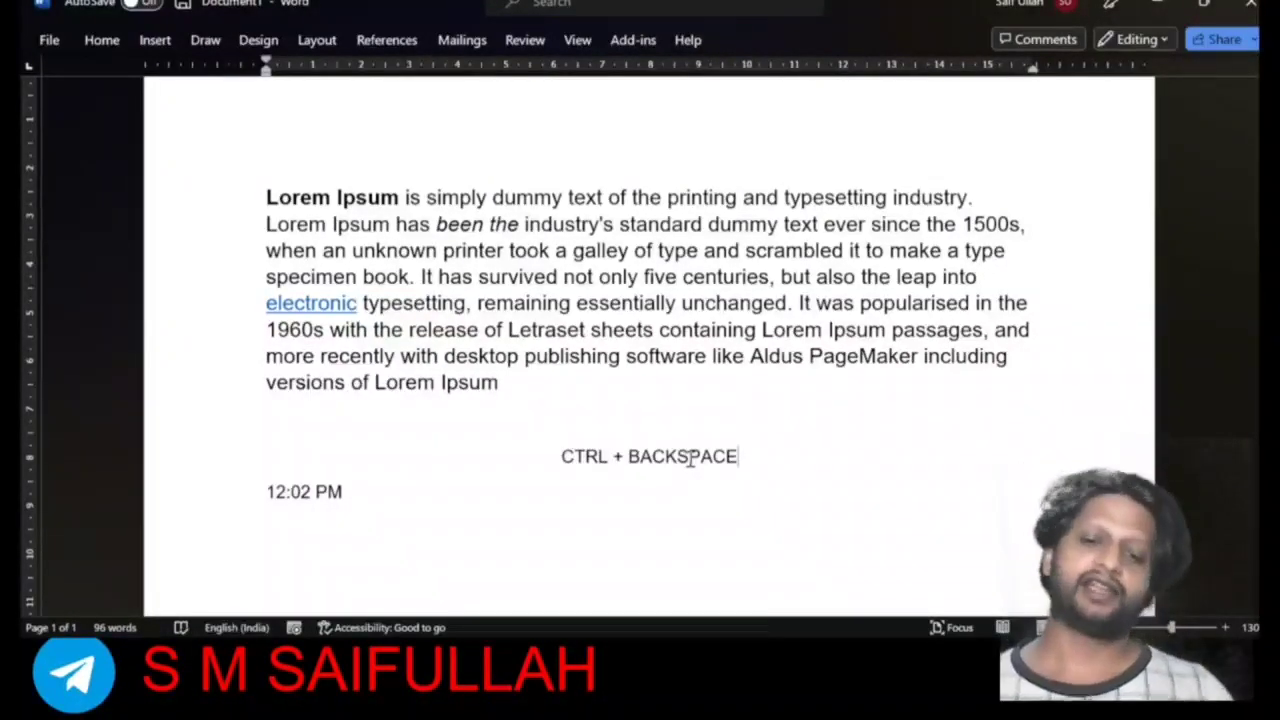
{"action": "key", "text": "BackSpace"}
{"action": "key", "text": "BackSpace"}
{"action": "key", "text": "BackSpace"}
{"action": "key", "text": "BackSpace"}
{"action": "key", "text": "BackSpace"}
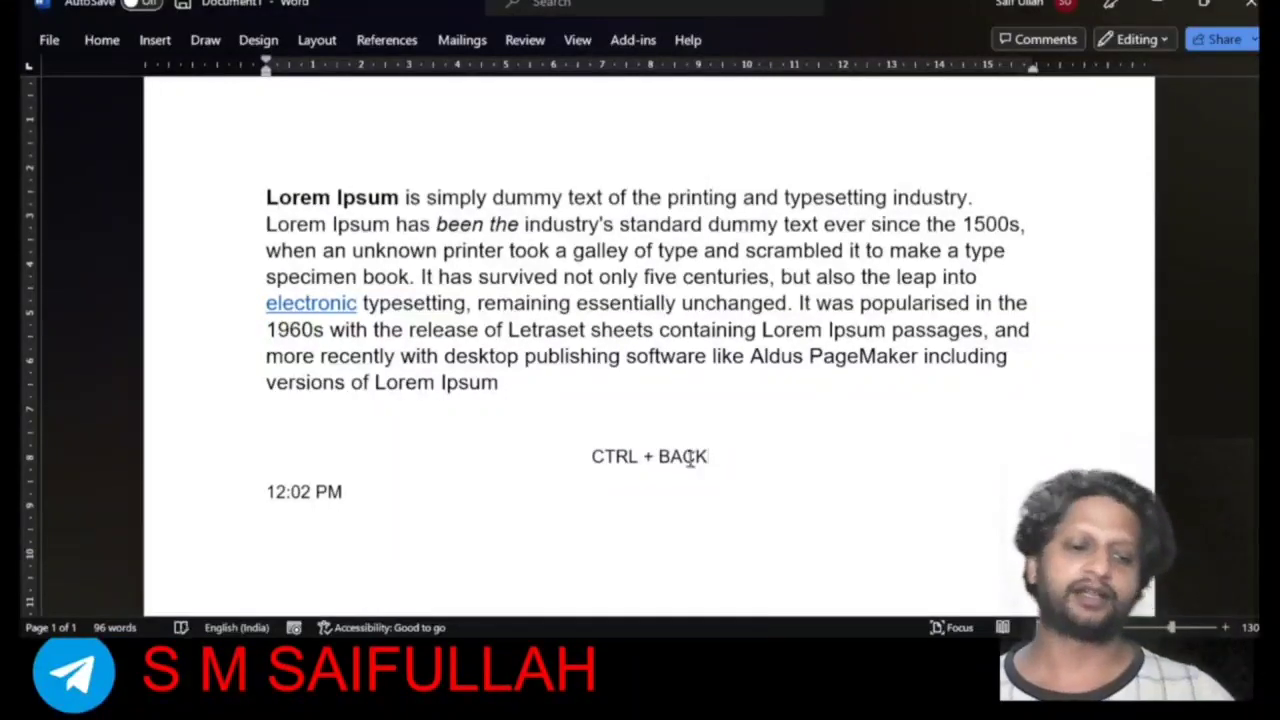
{"action": "type", "text": "SPACE"}
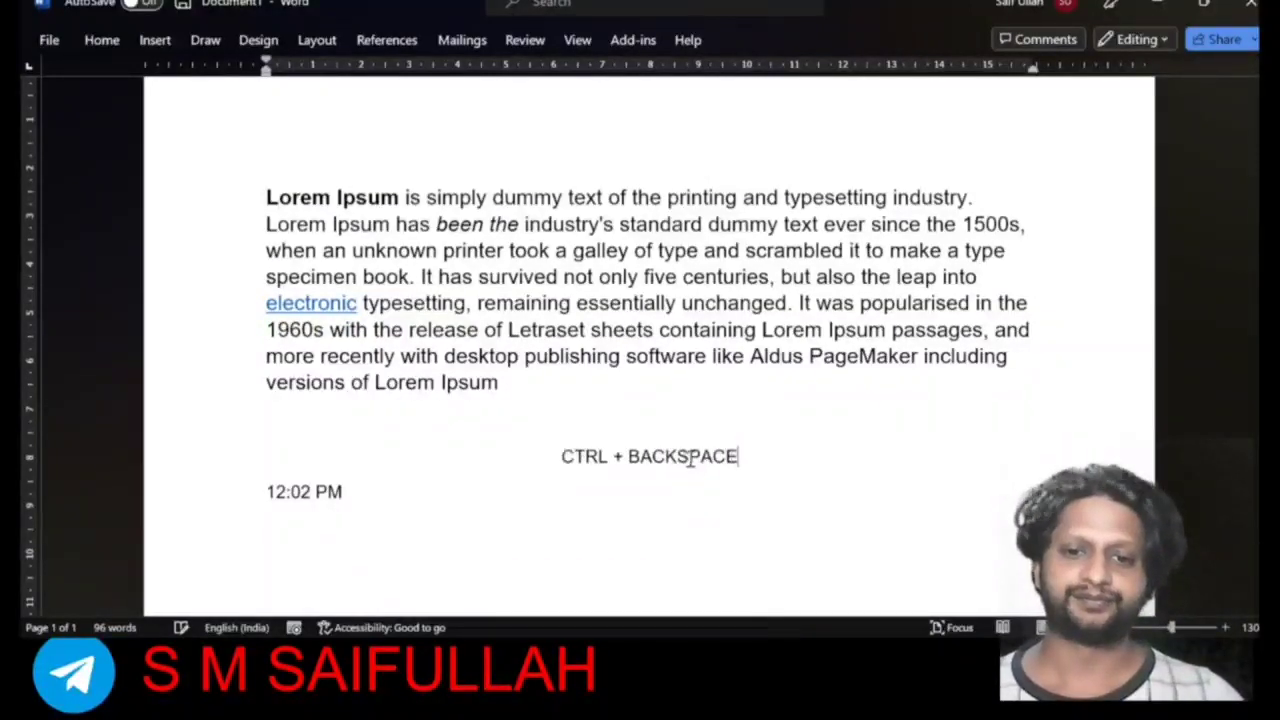
{"action": "key", "text": "ctrl+BackSpace"}
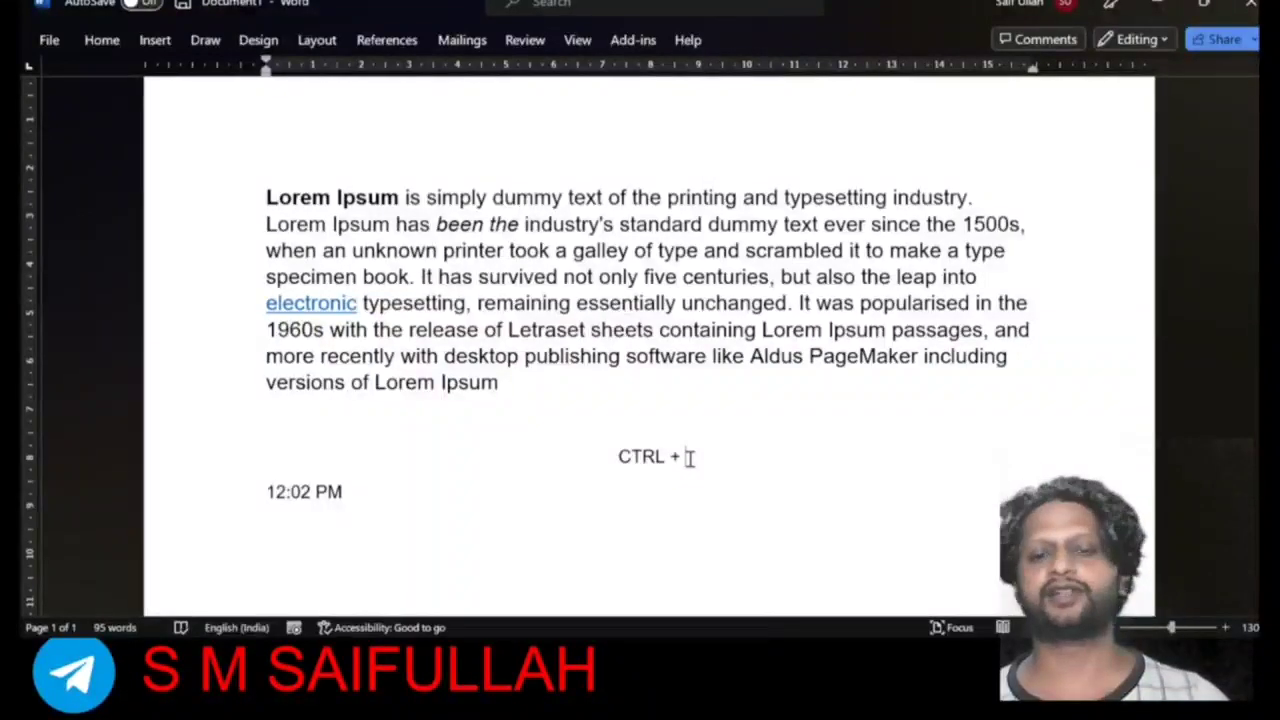
{"action": "key", "text": "ctrl+z"}
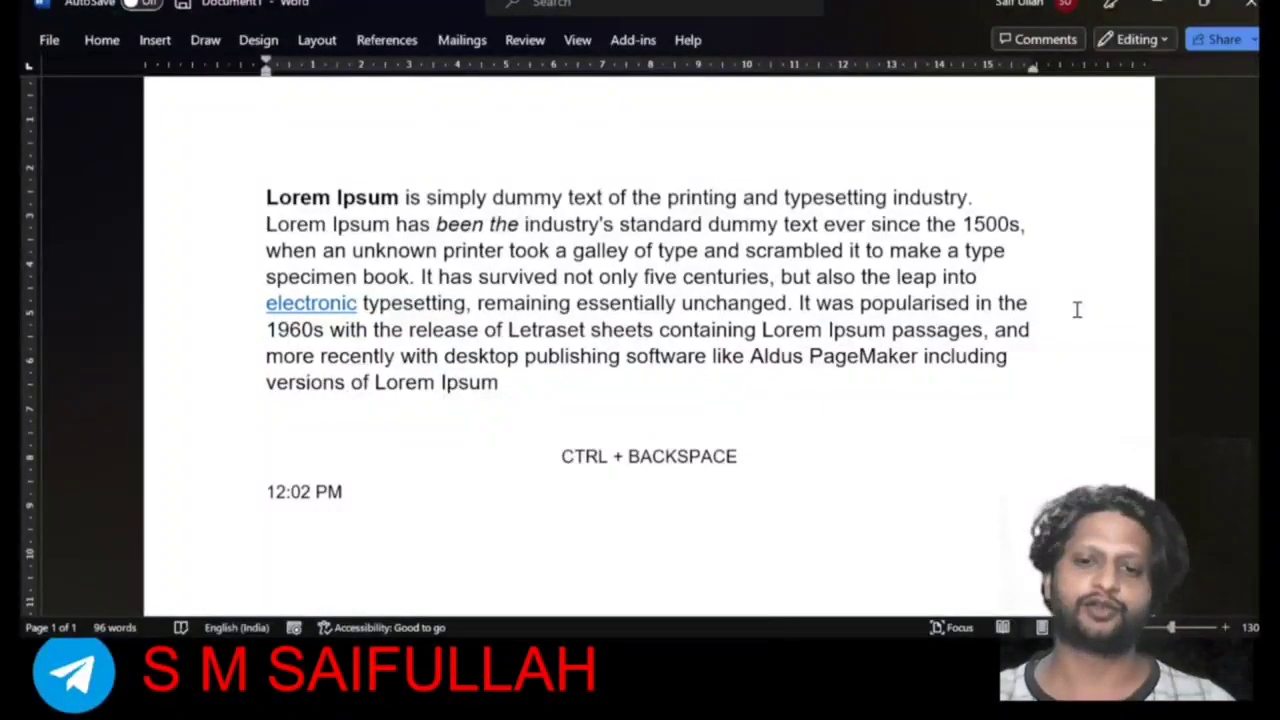
Delete BACKSPACE with Ctrl+Backspace, retype it, then select and delete the word
{"action": "key", "text": "ctrl+BackSpace"}
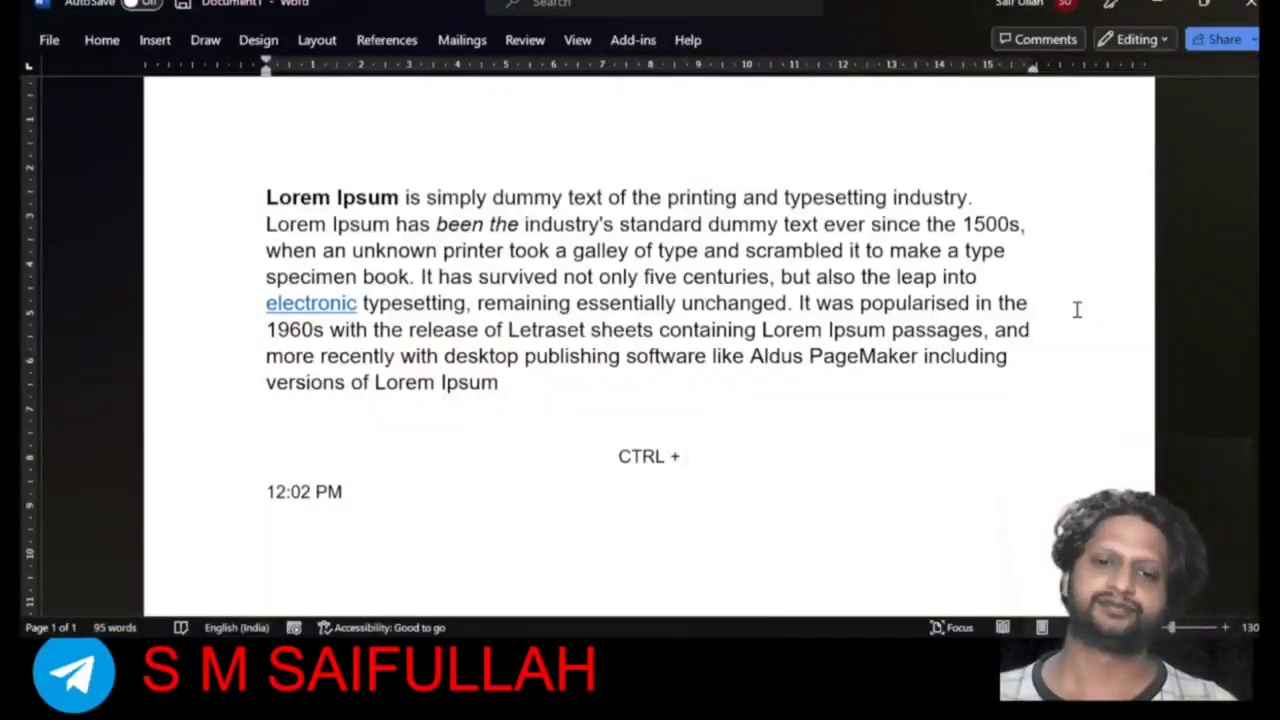
{"action": "type", "text": "BACKSPACE"}
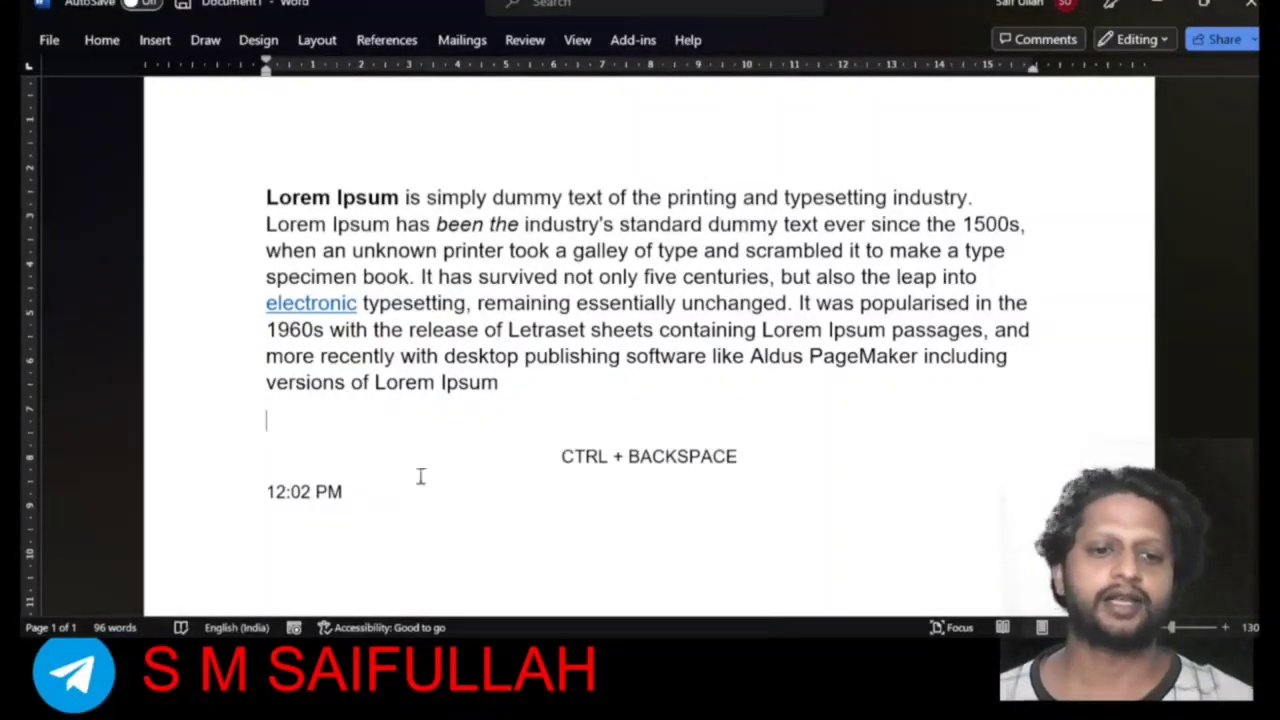
{"action": "left_click_drag", "start_coordinate": [632, 456], "coordinate": [740, 456]}
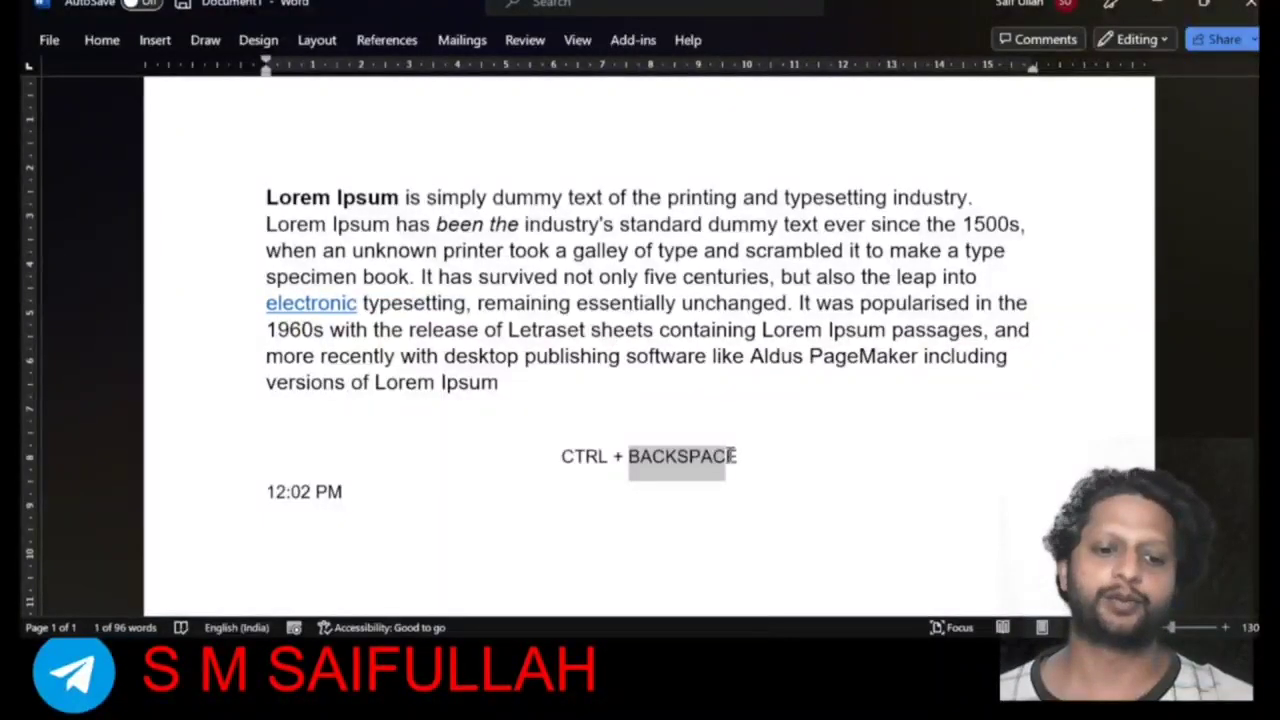
{"action": "left_click", "coordinate": [752, 458]}
{"action": "double_click", "coordinate": [711, 457]}
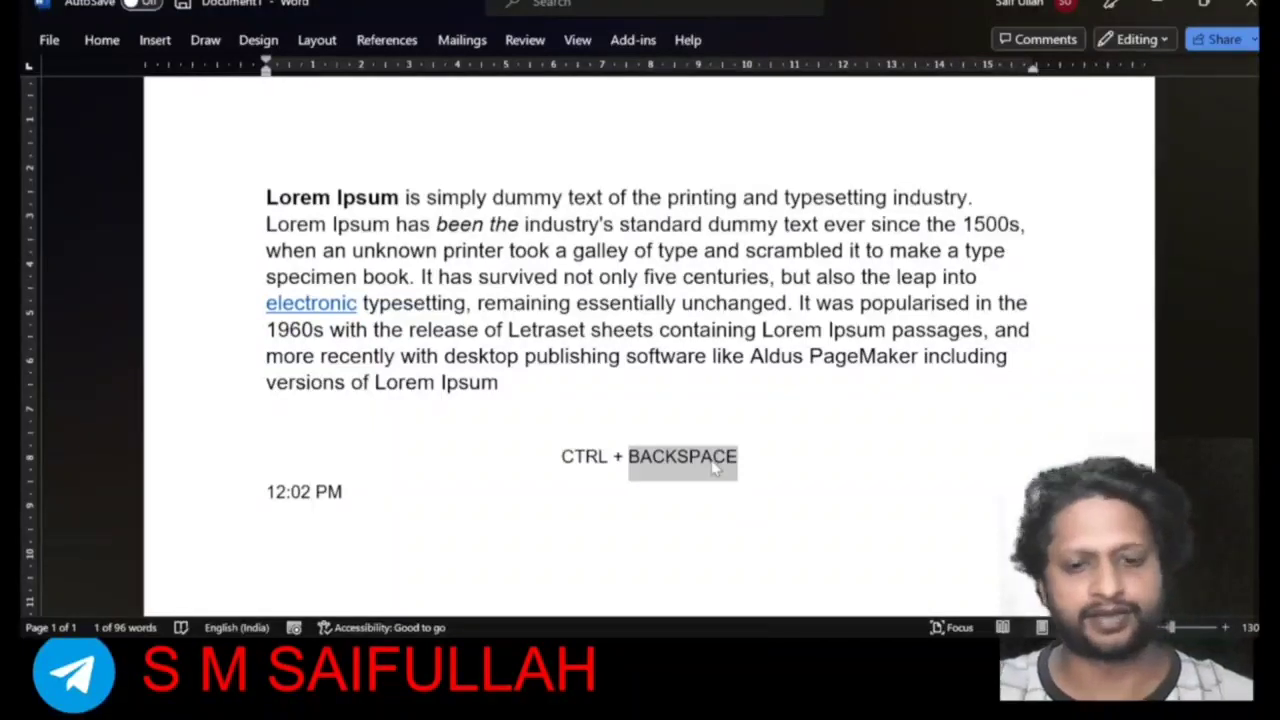
{"action": "key", "text": "BackSpace"}
Add ALT + 4 to the caption and enter ₹ 50 on a new line below the time
{"action": "type", "text": "AL"}
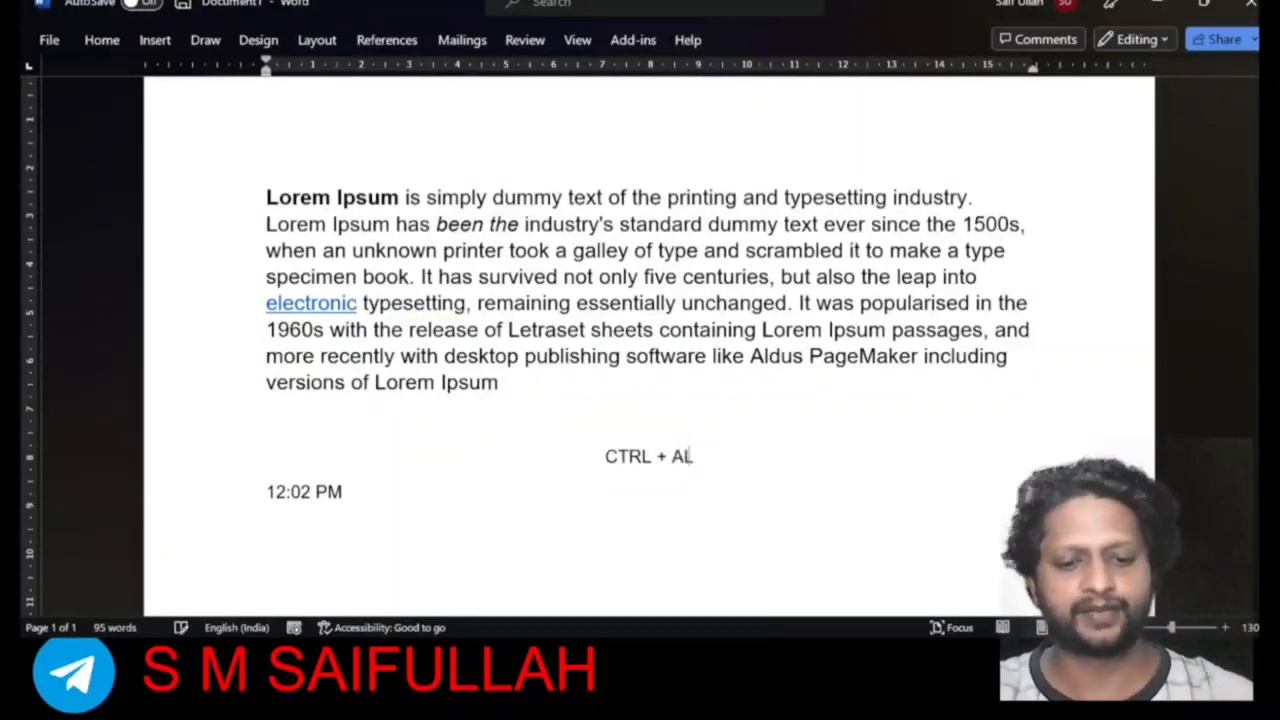
{"action": "type", "text": "T +"}
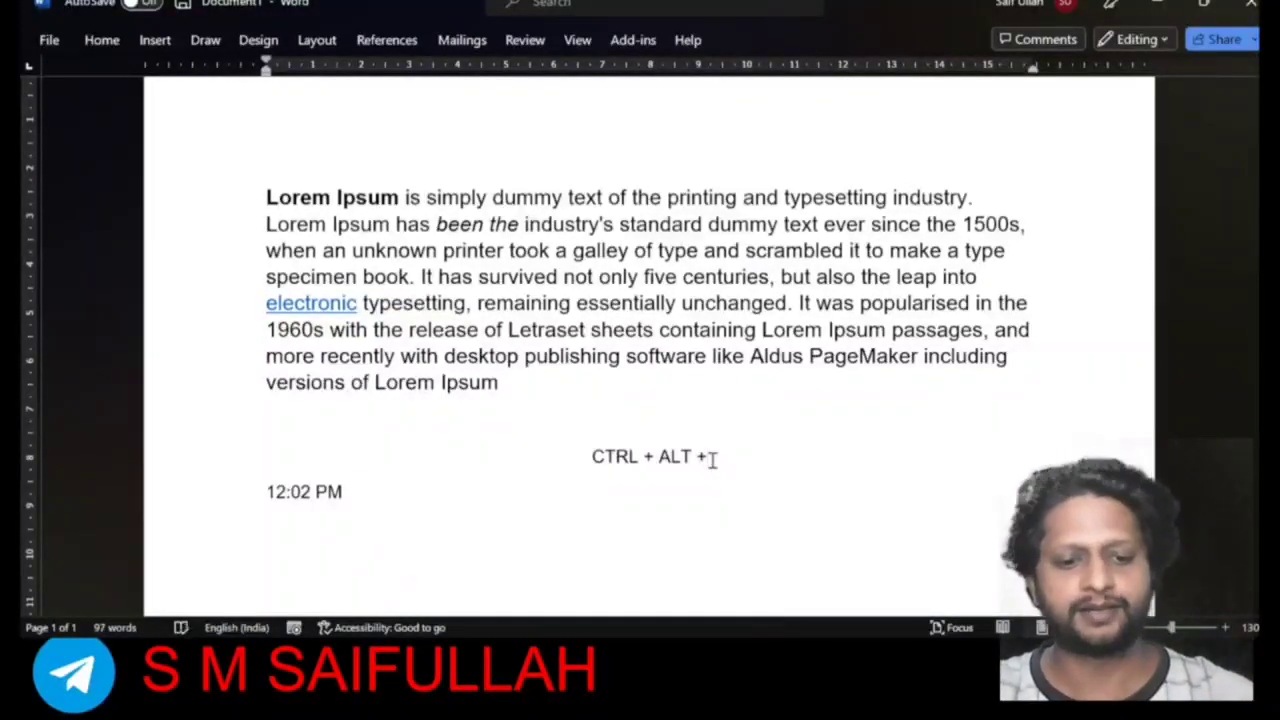
{"action": "type", "text": "4"}
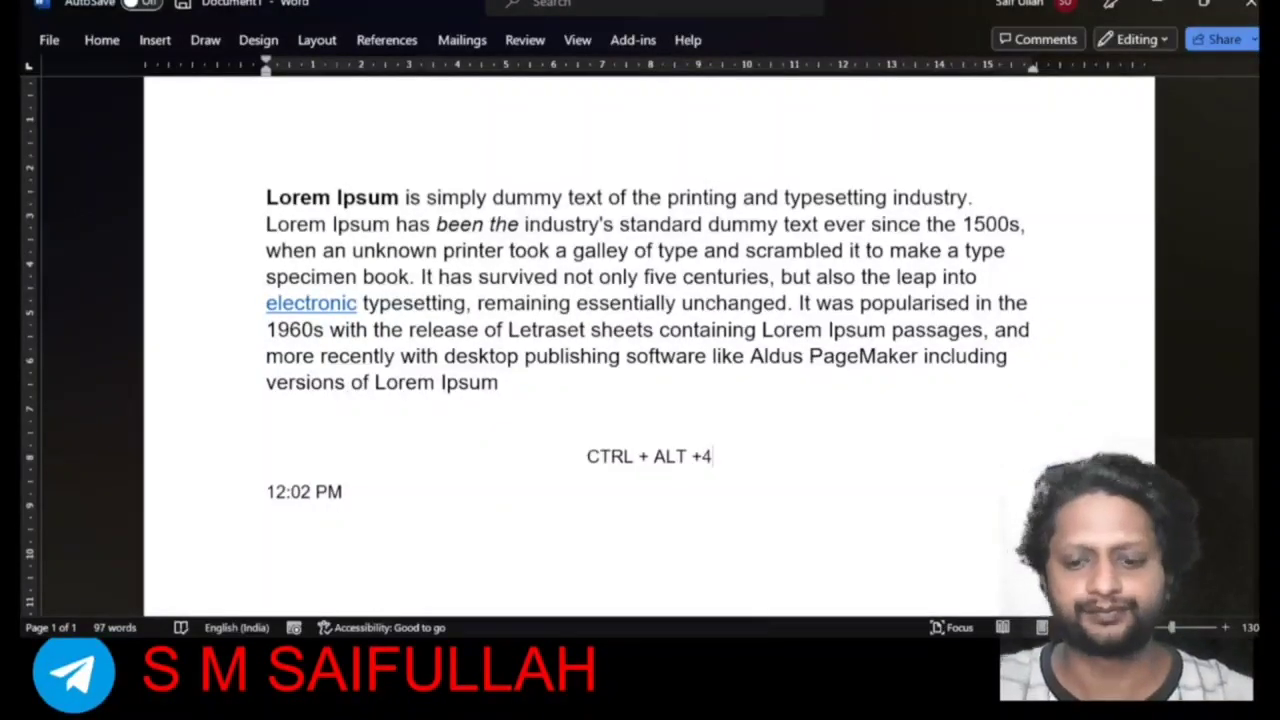
{"action": "key", "text": "Left"}
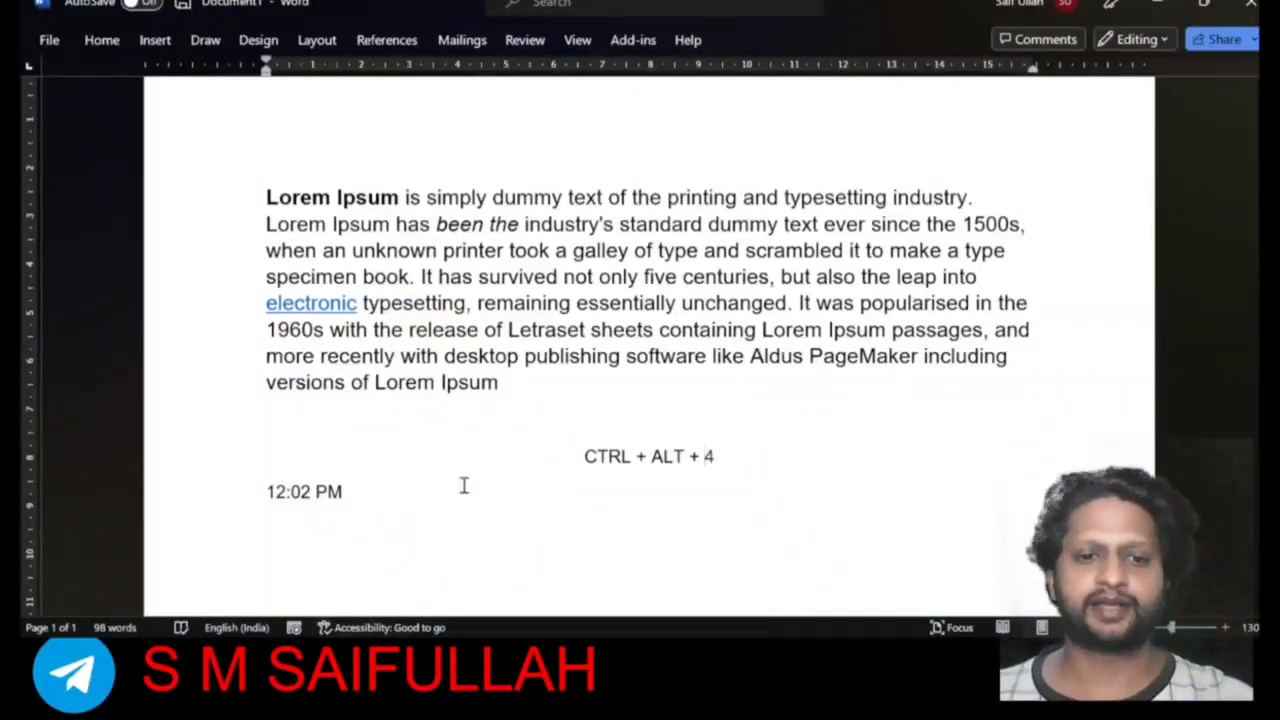
{"action": "key", "text": "Return"}
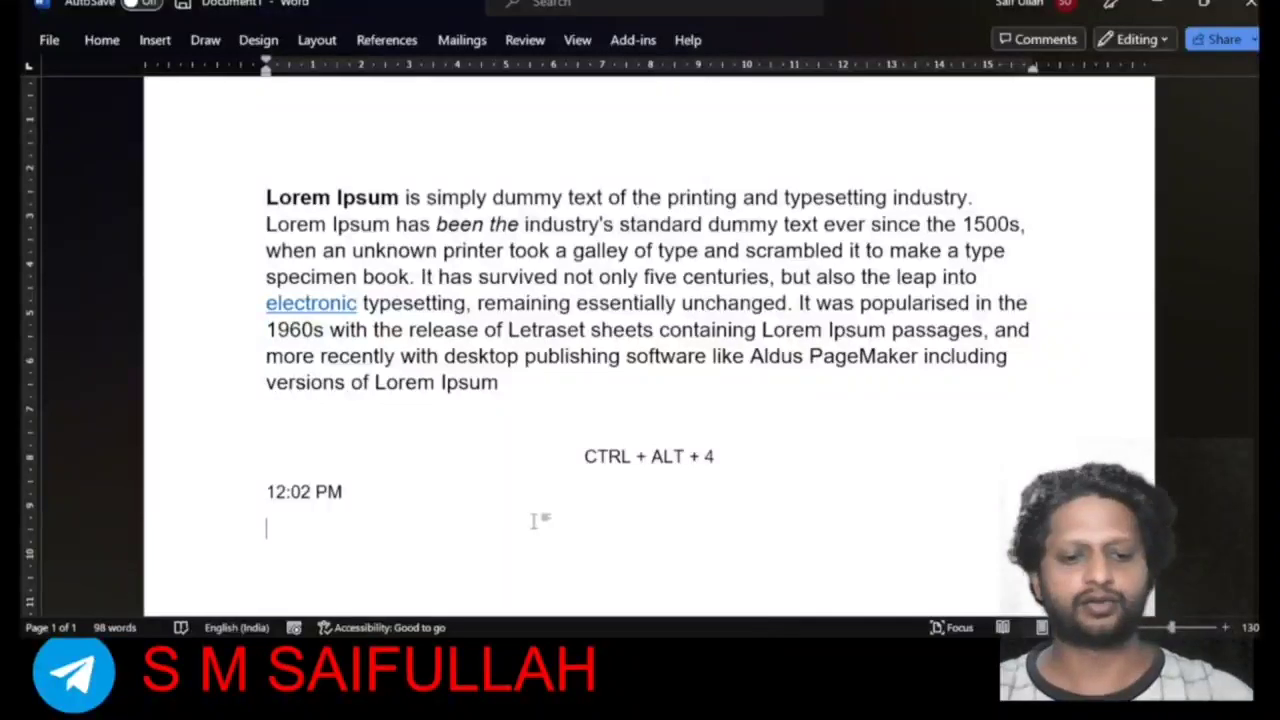
{"action": "key", "text": "ctrl+alt+4"}
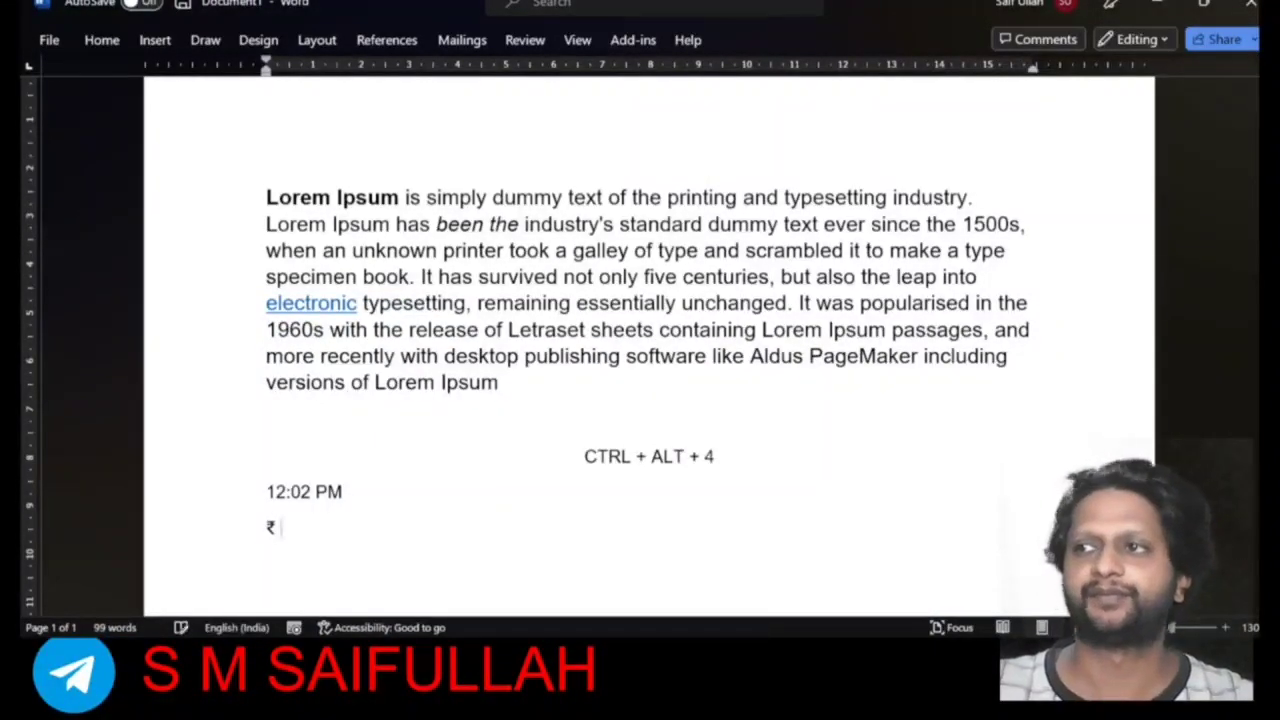
{"action": "type", "text": "50"}
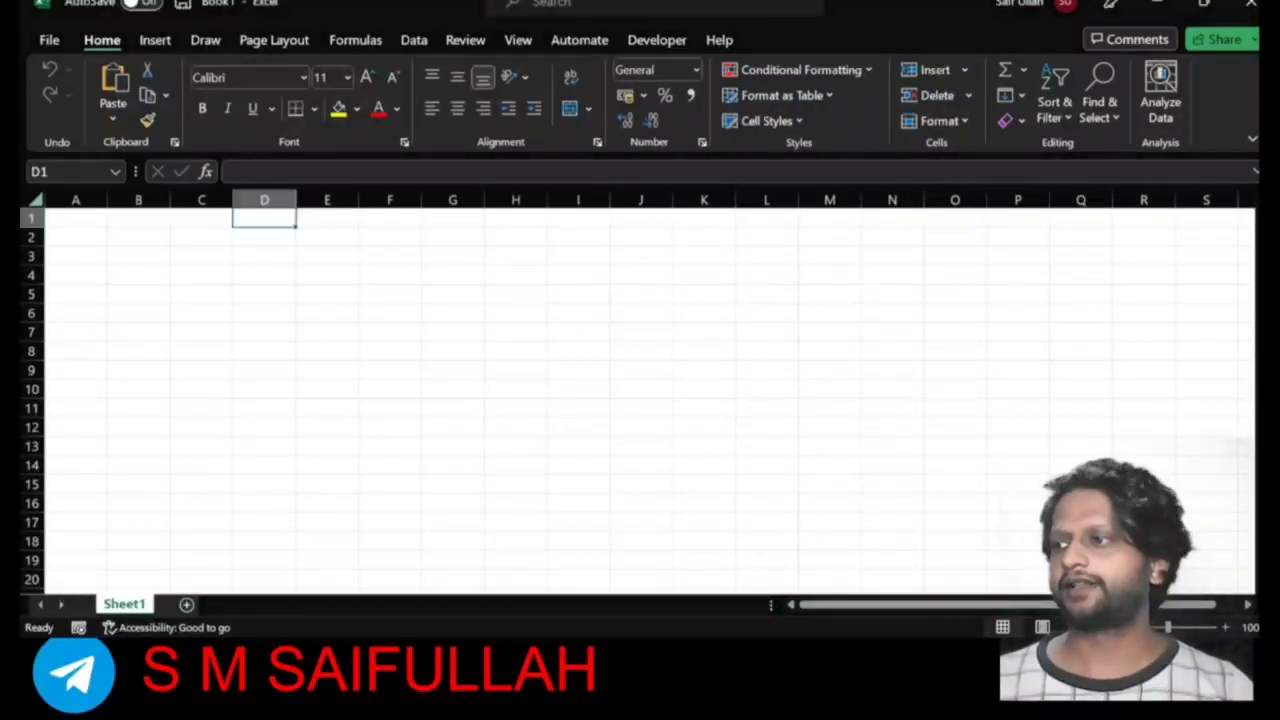
Enter CTRL 0 in cell B4, then go to File > Open to view recent workbooks
{"action": "left_click", "coordinate": [140, 272]}
{"action": "type", "text": "CTR"}
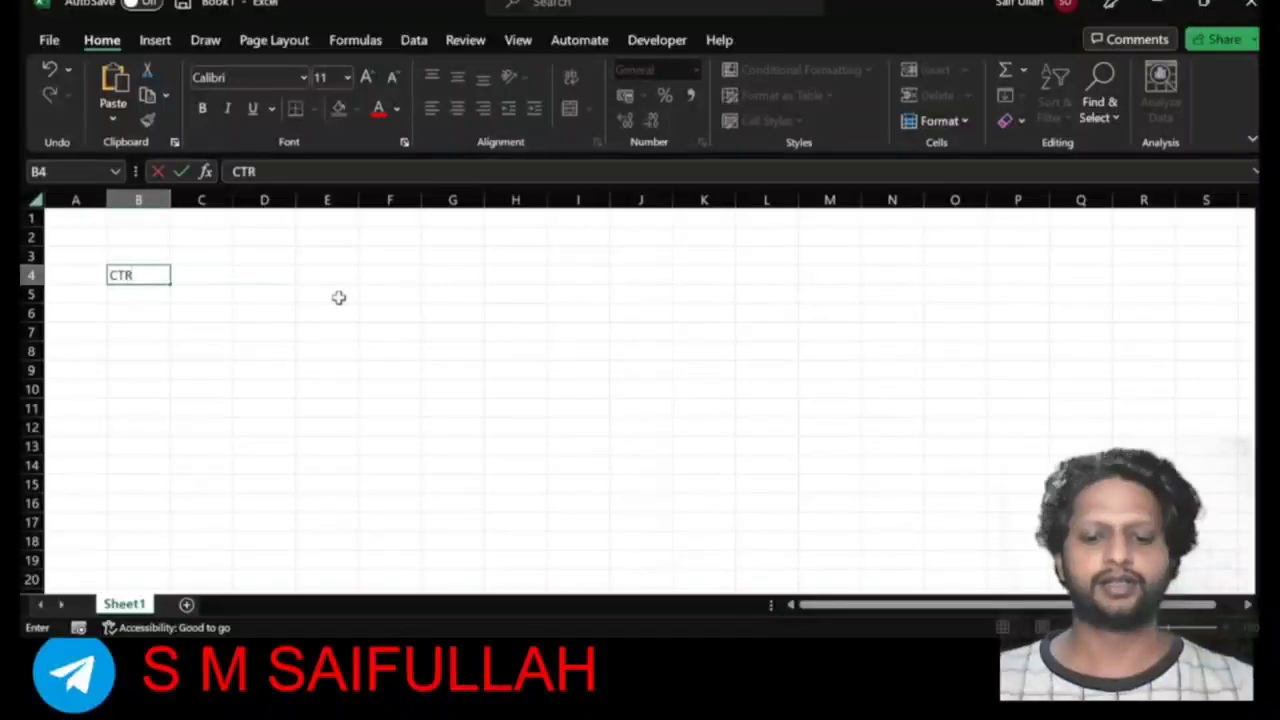
{"action": "type", "text": "L 0"}
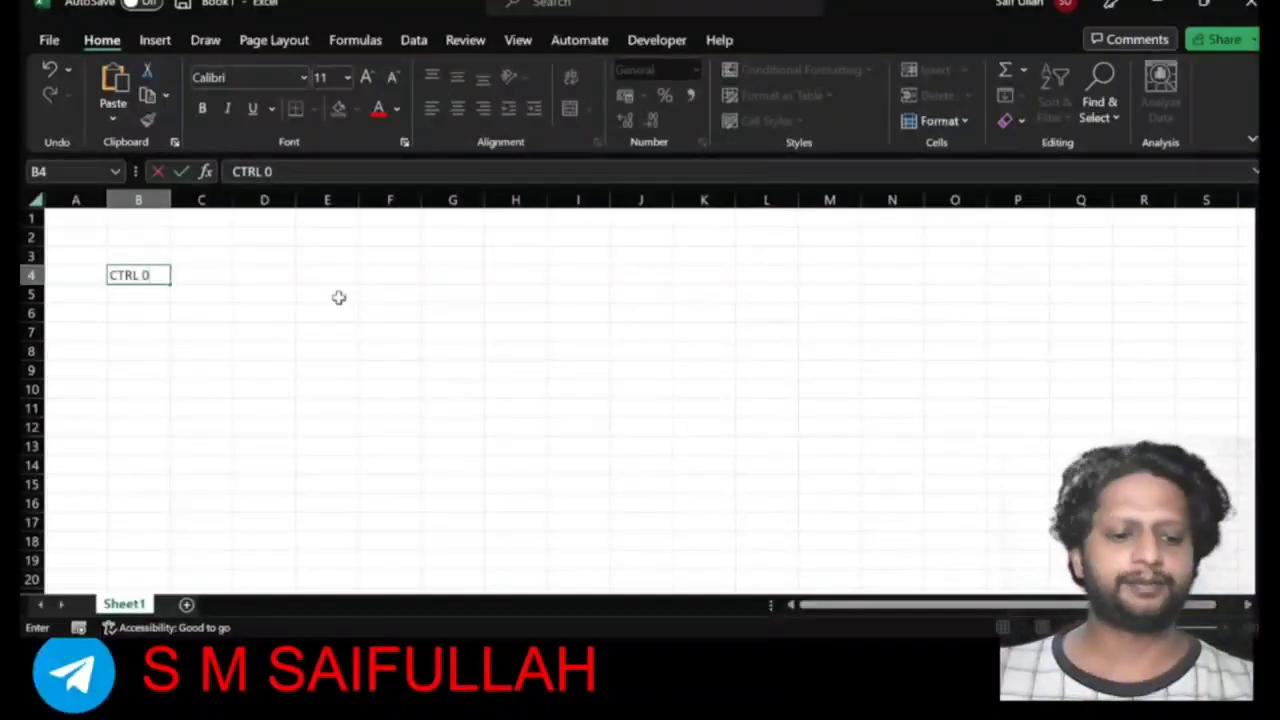
{"action": "left_click", "coordinate": [295, 259]}
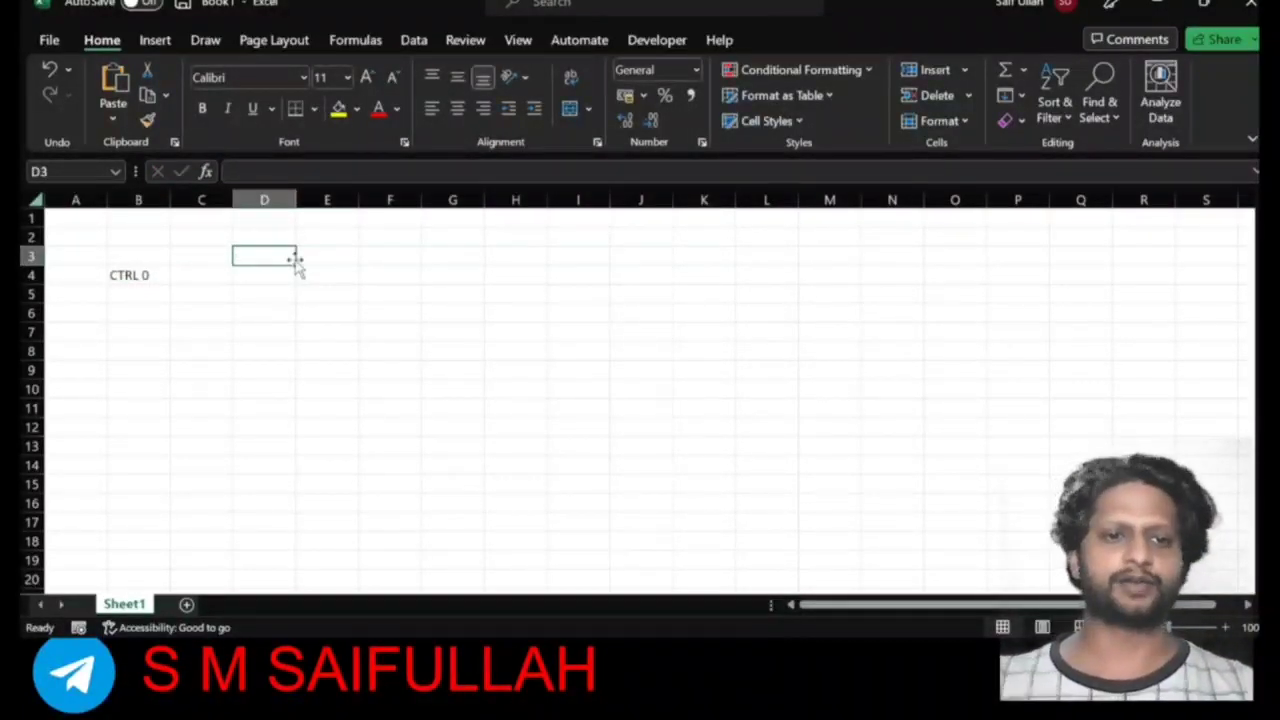
{"action": "left_click", "coordinate": [388, 172]}
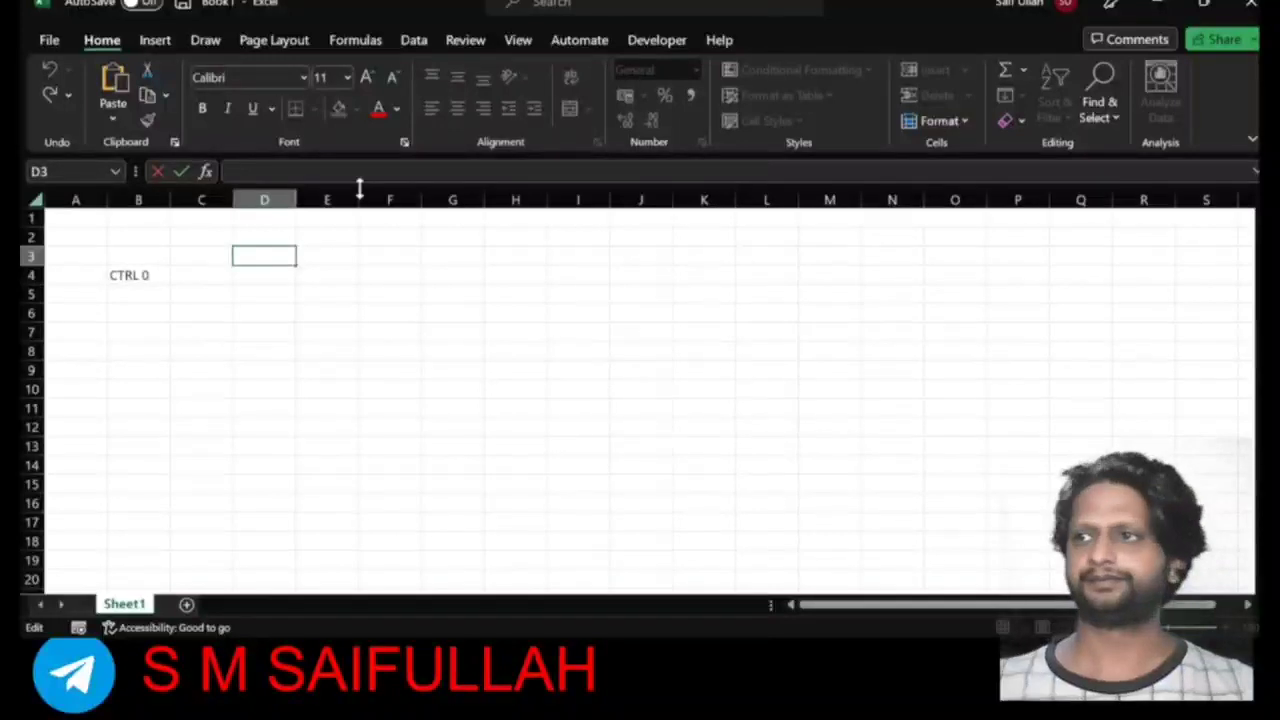
{"action": "left_click", "coordinate": [282, 386]}
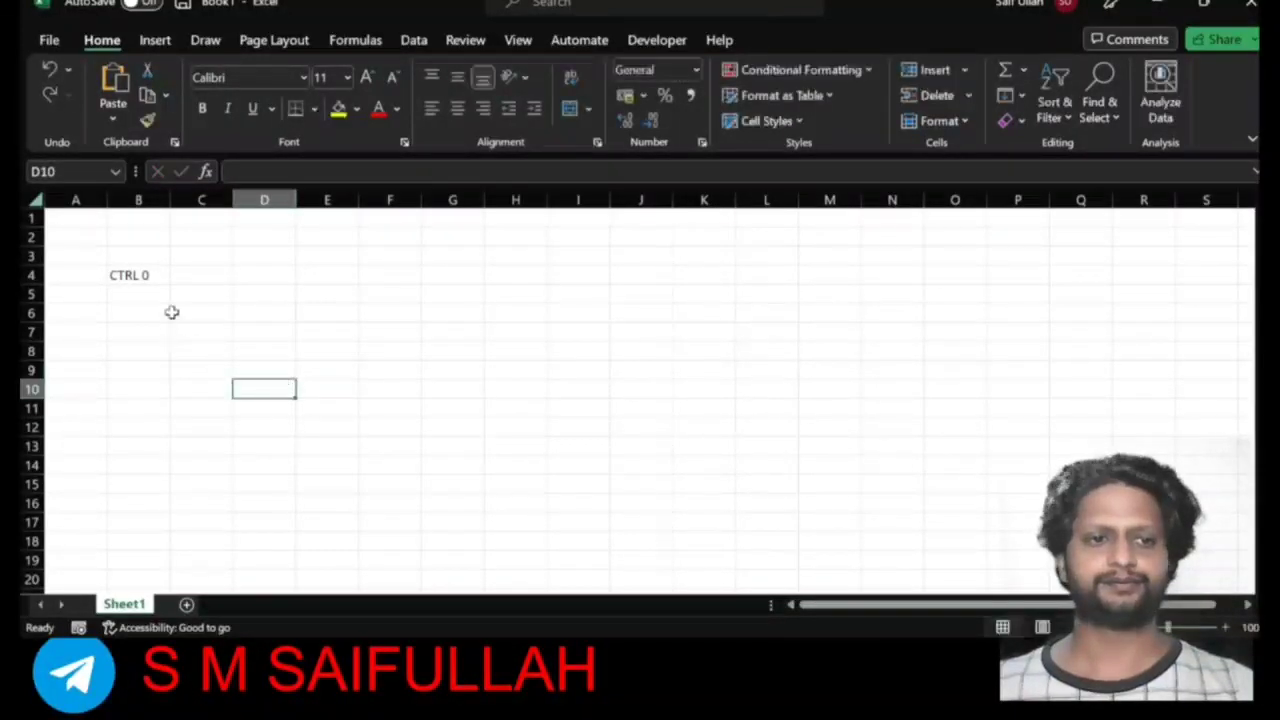
{"action": "left_click", "coordinate": [52, 40]}
{"action": "left_click", "coordinate": [57, 160]}
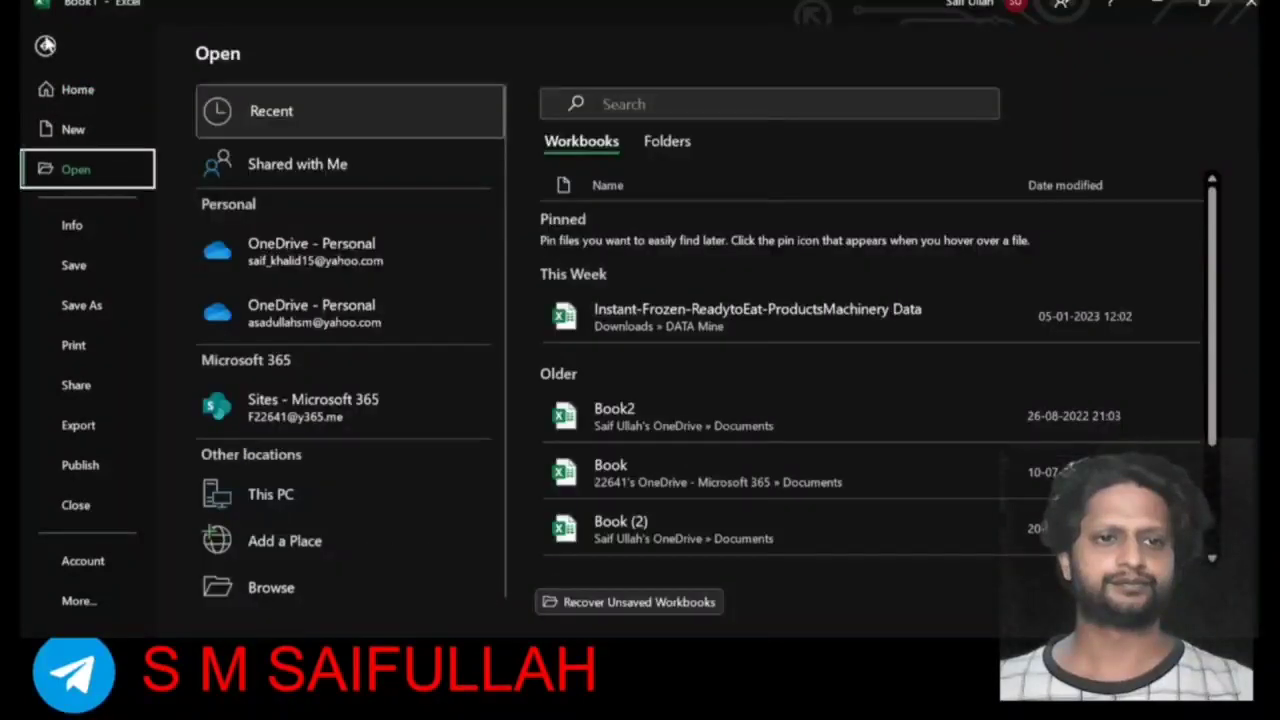
Leave the Open page, then reopen and close it twice with Ctrl+O and Esc
{"action": "left_click", "coordinate": [45, 46]}
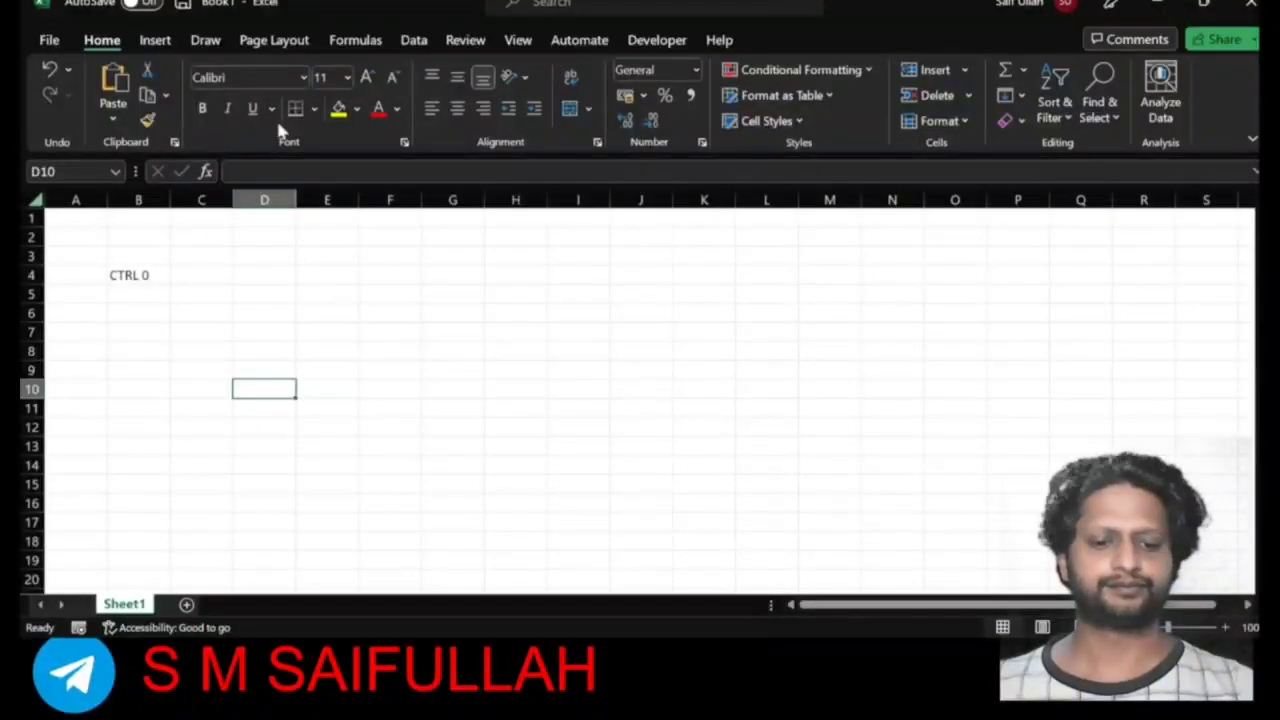
{"action": "key", "text": "ctrl+o"}
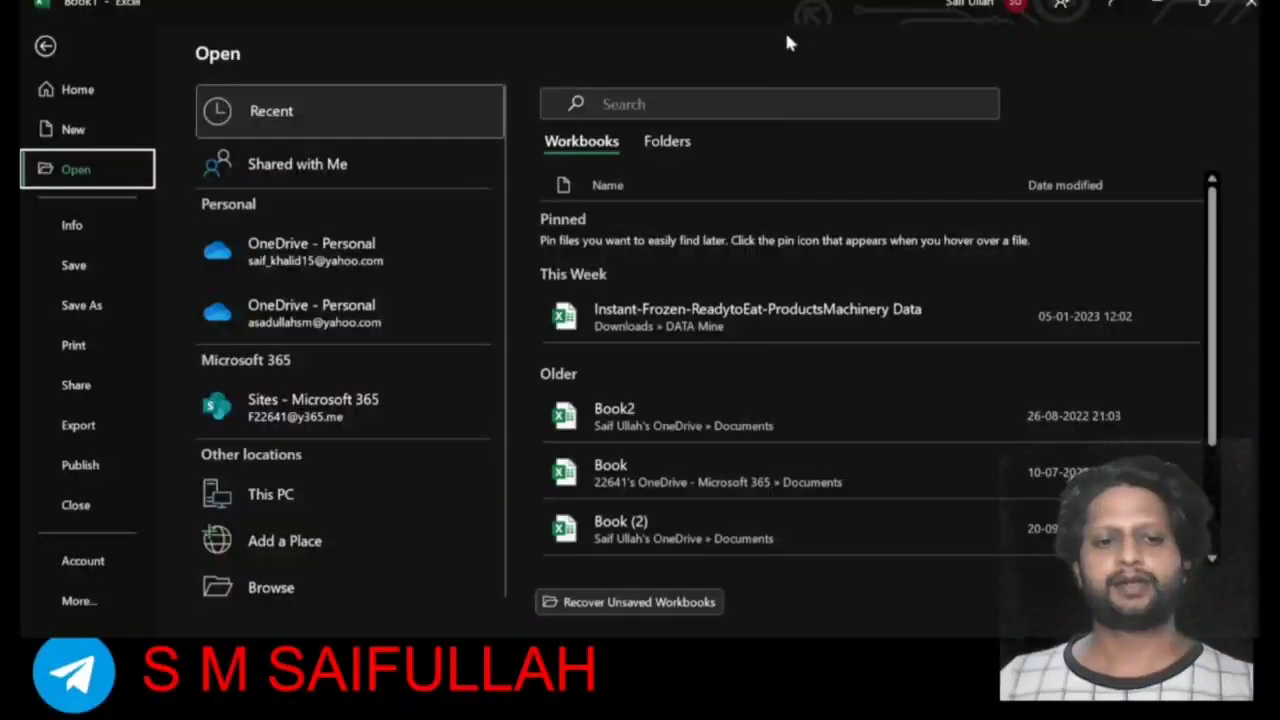
{"action": "key", "text": "Escape"}
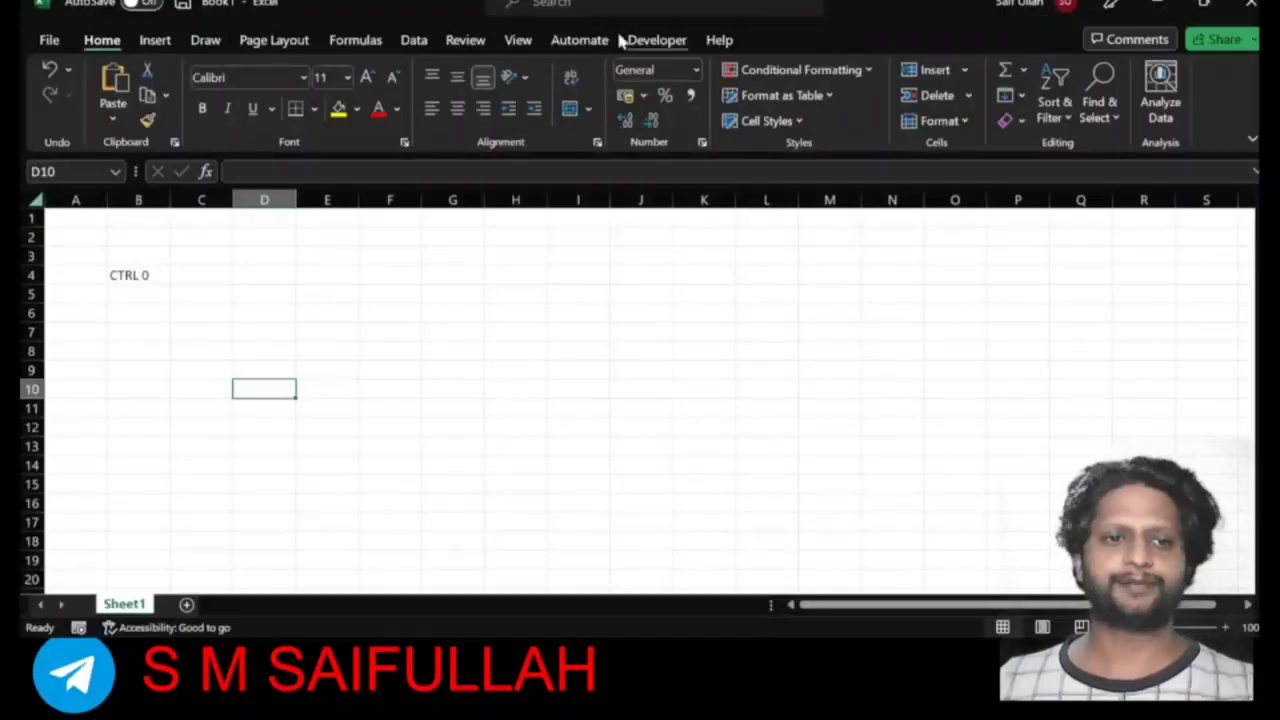
{"action": "left_click", "coordinate": [342, 334]}
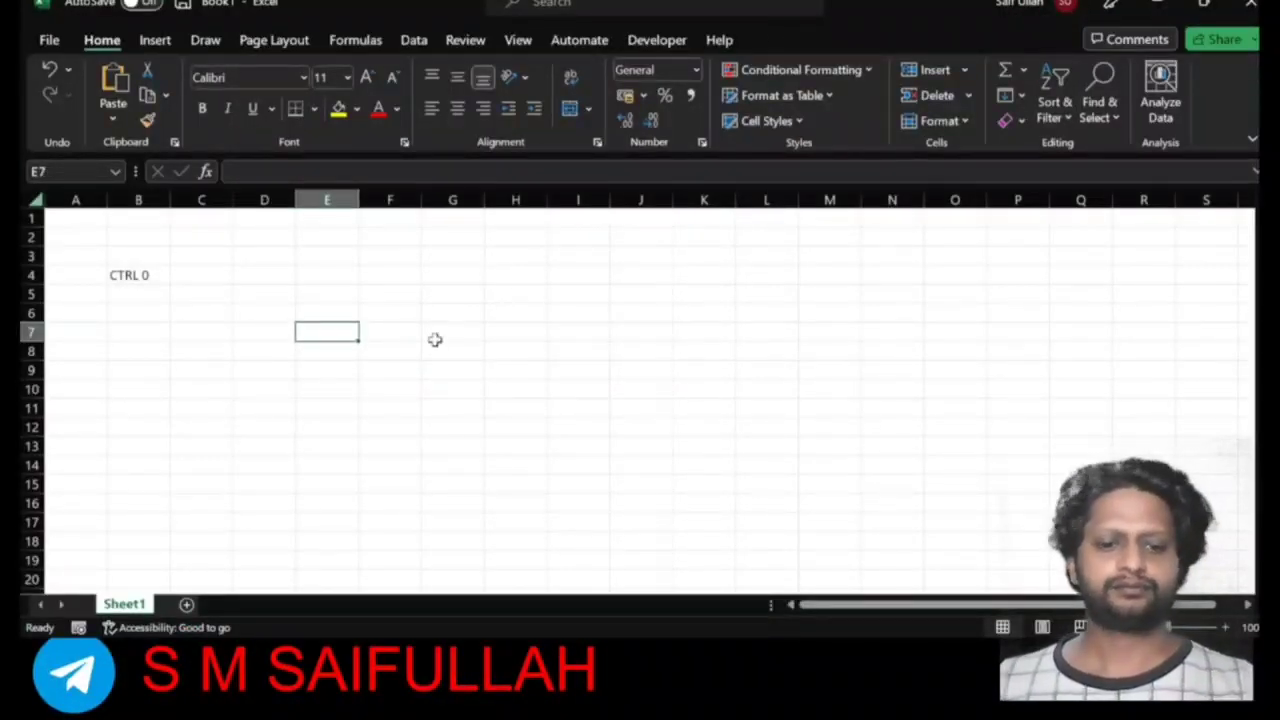
{"action": "key", "text": "ctrl+o"}
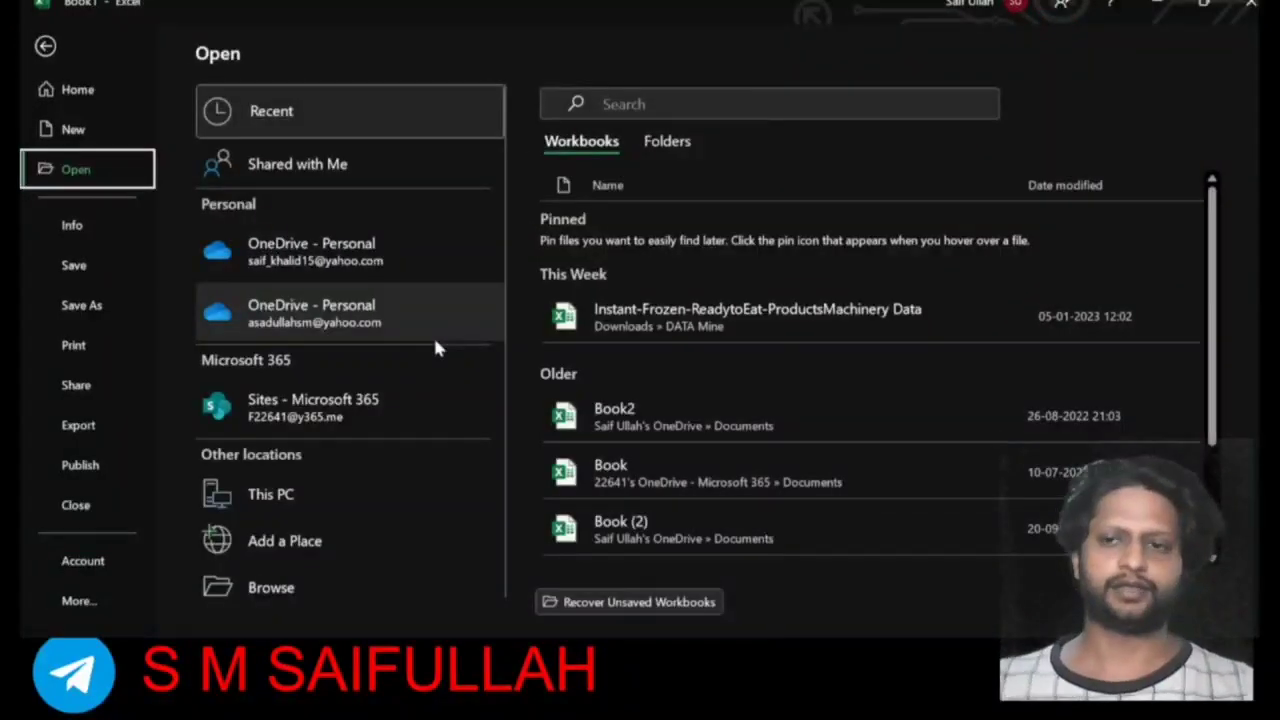
{"action": "key", "text": "Escape"}
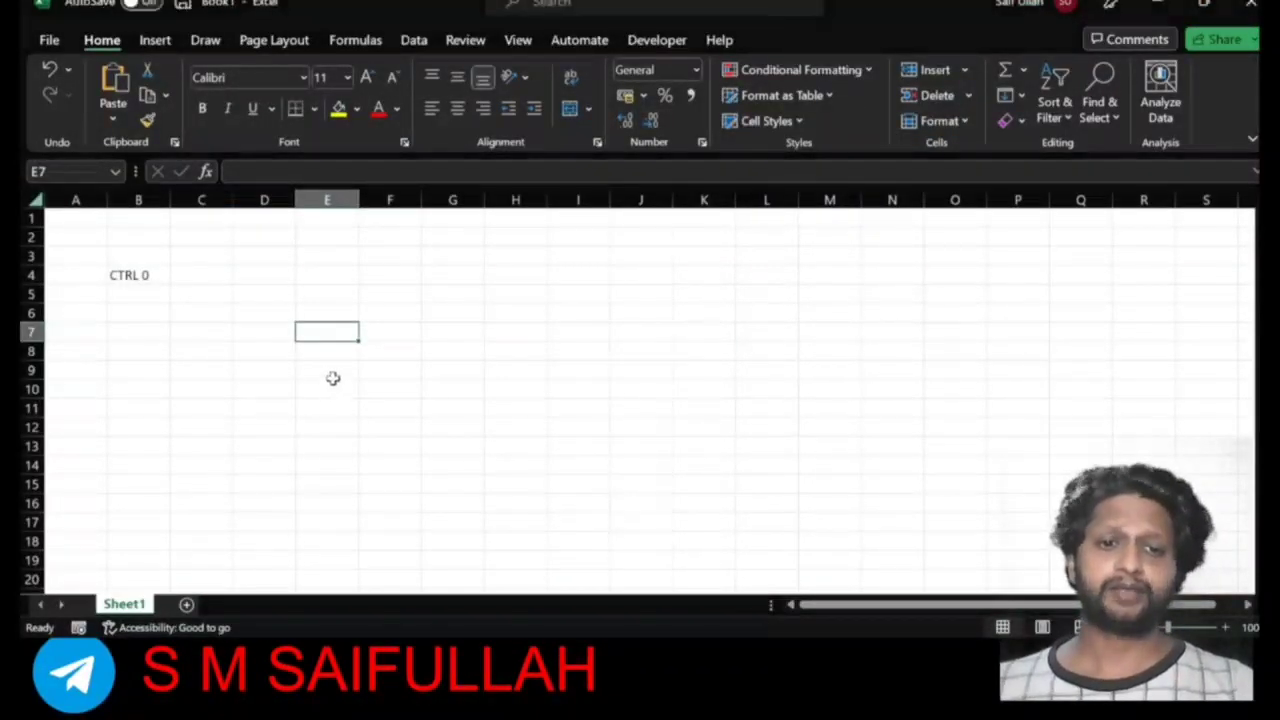
Type and discard stray text in D8, toggle the Open page again, then select B4
{"action": "left_click", "coordinate": [266, 356]}
{"action": "type", "text": "SDFDSF"}
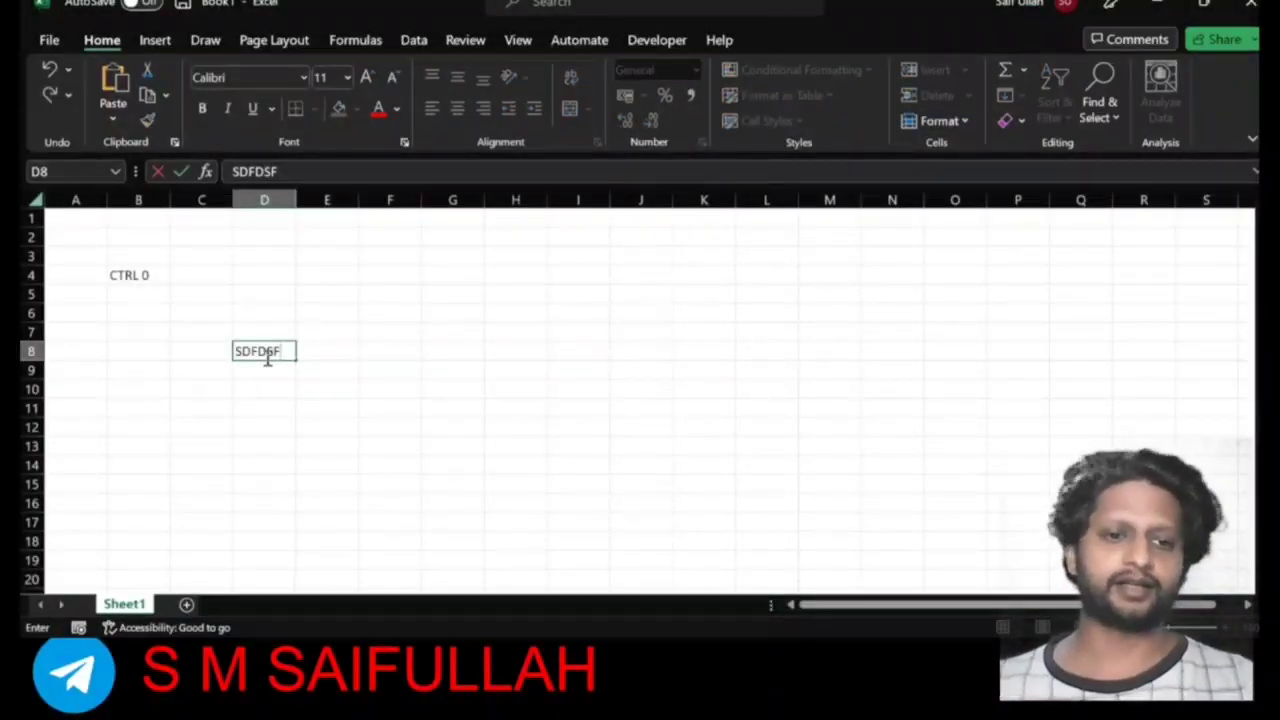
{"action": "key", "text": "BackSpace"}
{"action": "key", "text": "BackSpace"}
{"action": "key", "text": "BackSpace"}
{"action": "left_click", "coordinate": [331, 317]}
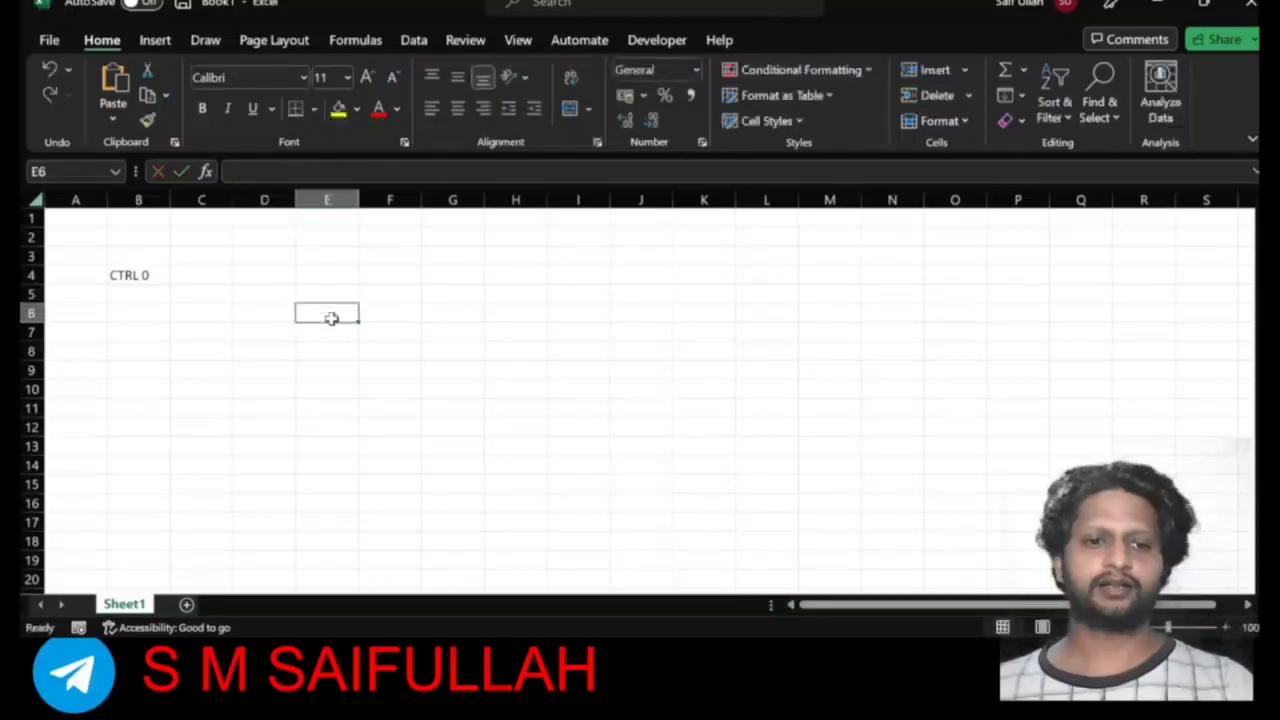
{"action": "key", "text": "ctrl+o"}
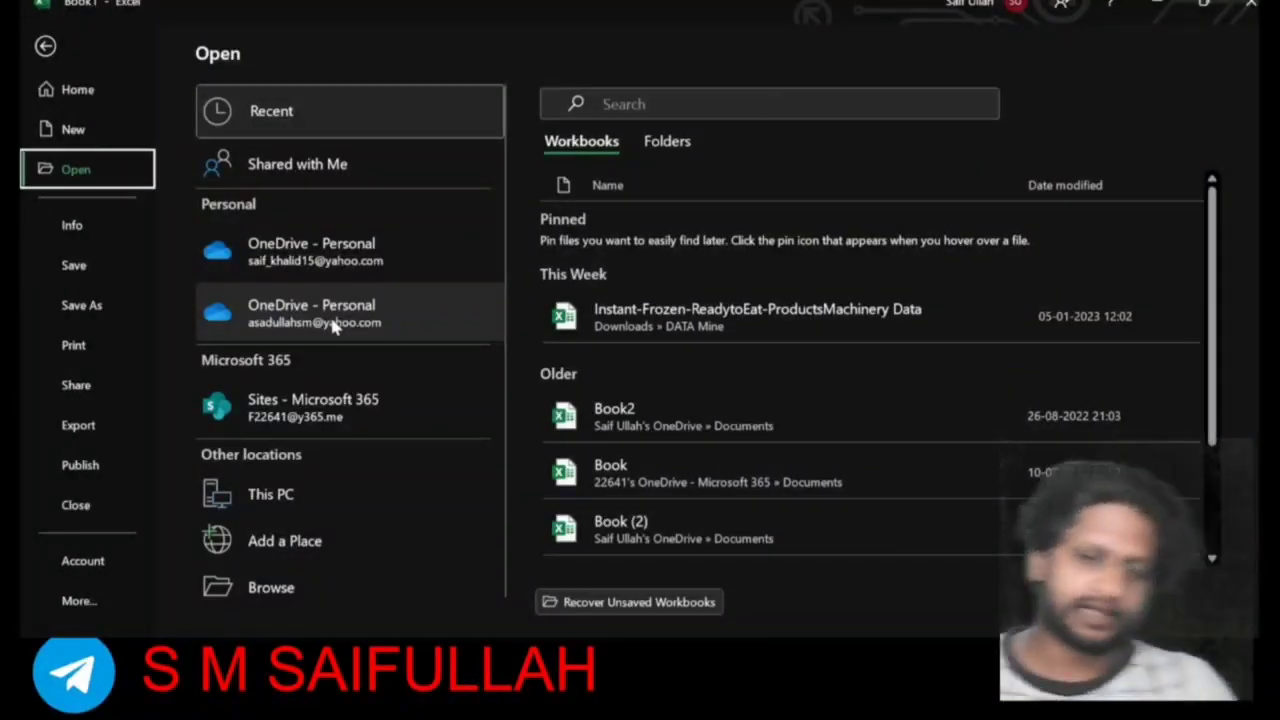
{"action": "key", "text": "Escape"}
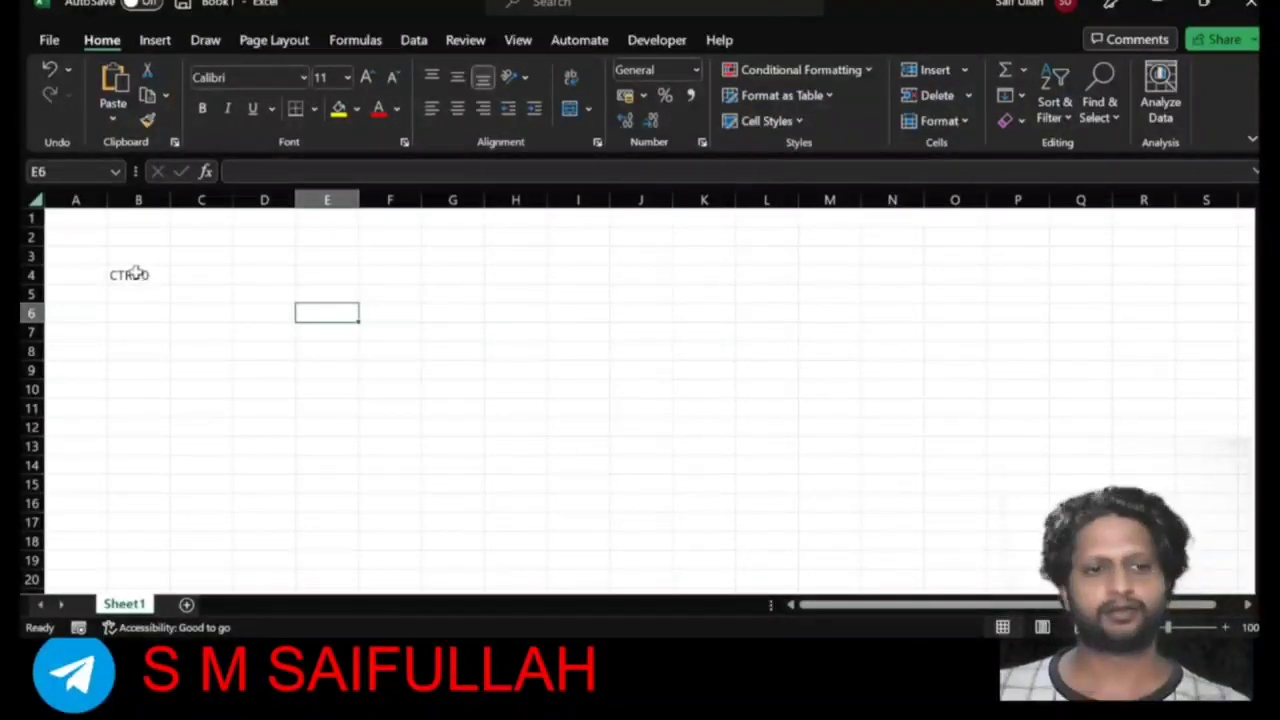
{"action": "left_click", "coordinate": [132, 274]}
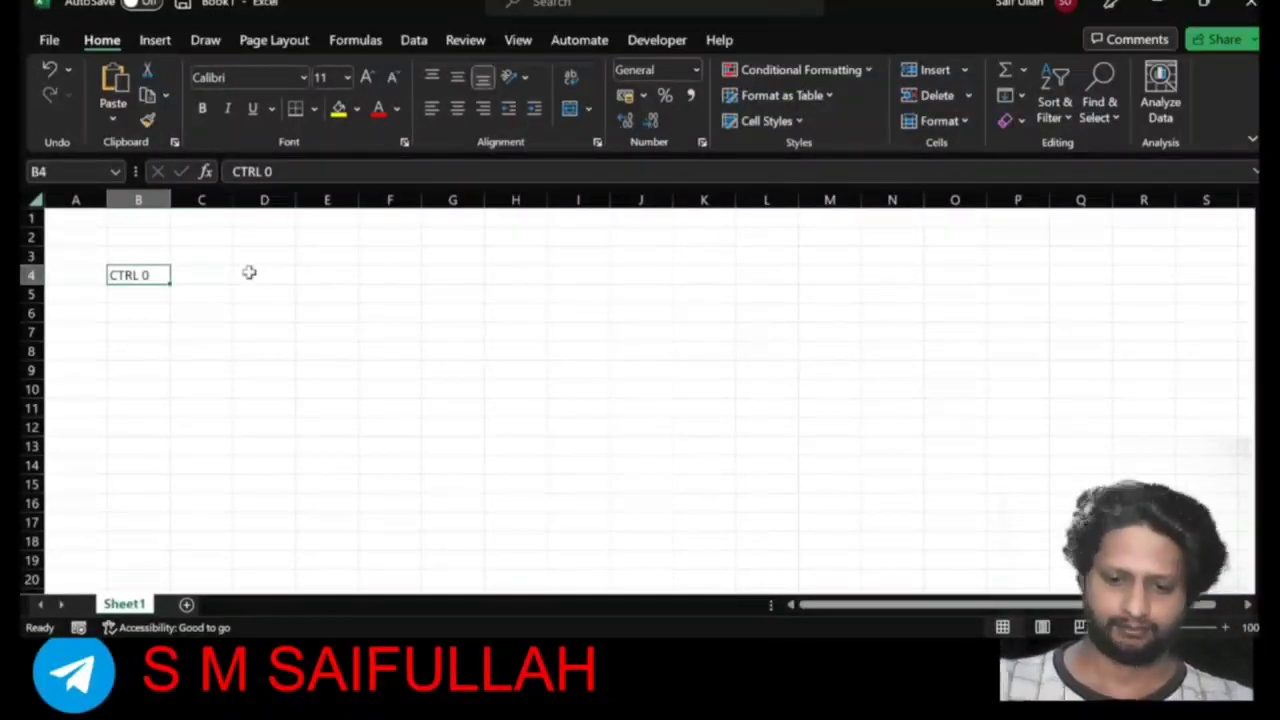
Edit cell B4 with F2 so CTRL 0 becomes CTRL N
{"action": "key", "text": "Return"}
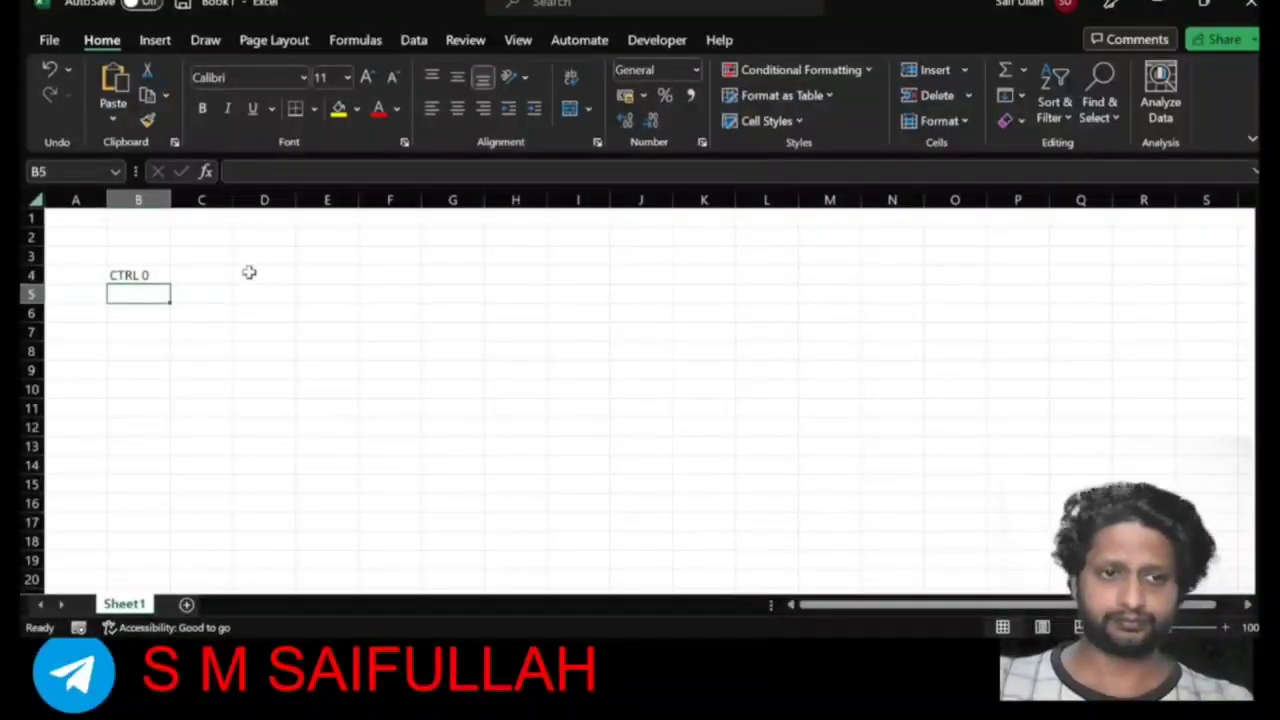
{"action": "key", "text": "Up"}
{"action": "key", "text": "F2"}
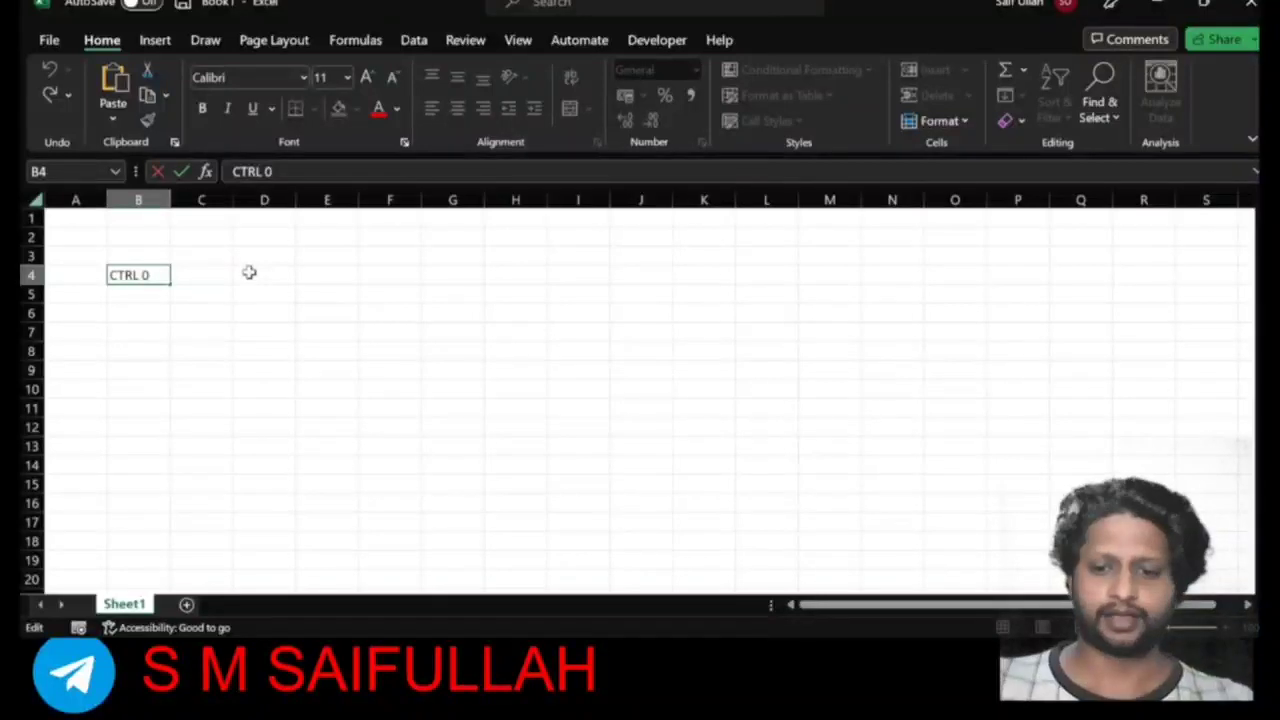
{"action": "key", "text": "BackSpace"}
{"action": "type", "text": "6"}
{"action": "key", "text": "BackSpace"}
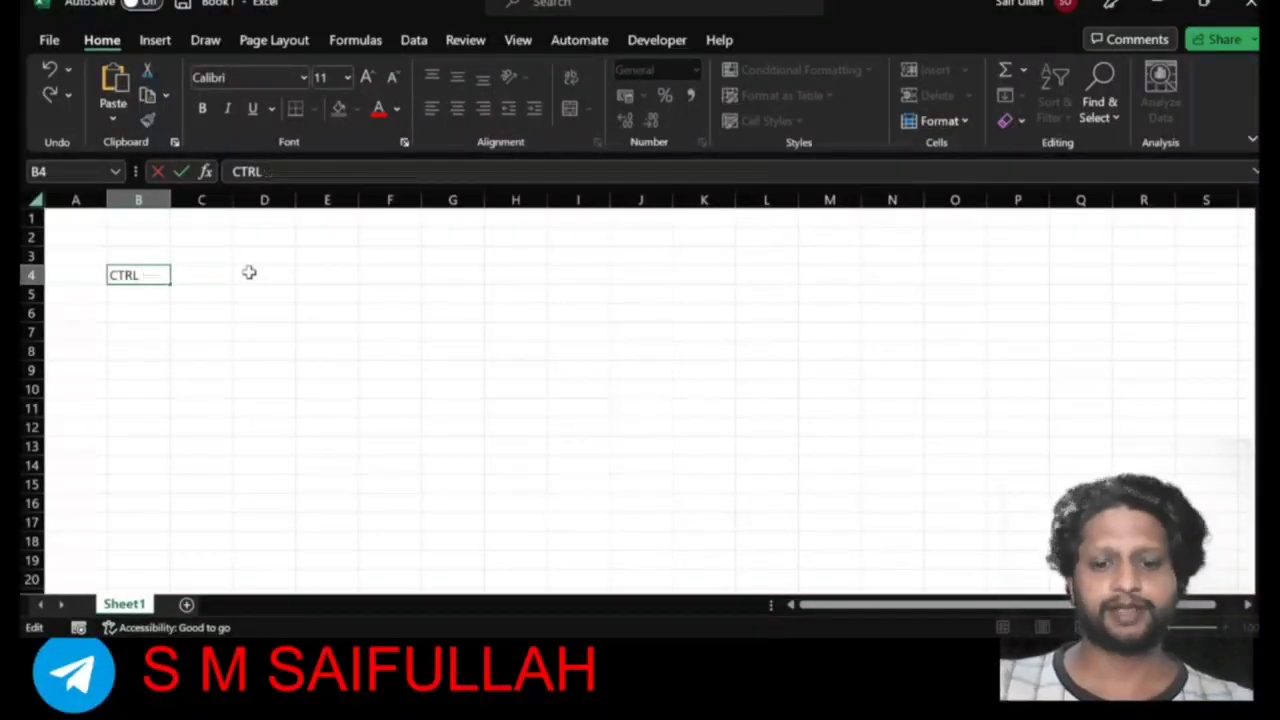
{"action": "type", "text": "N"}
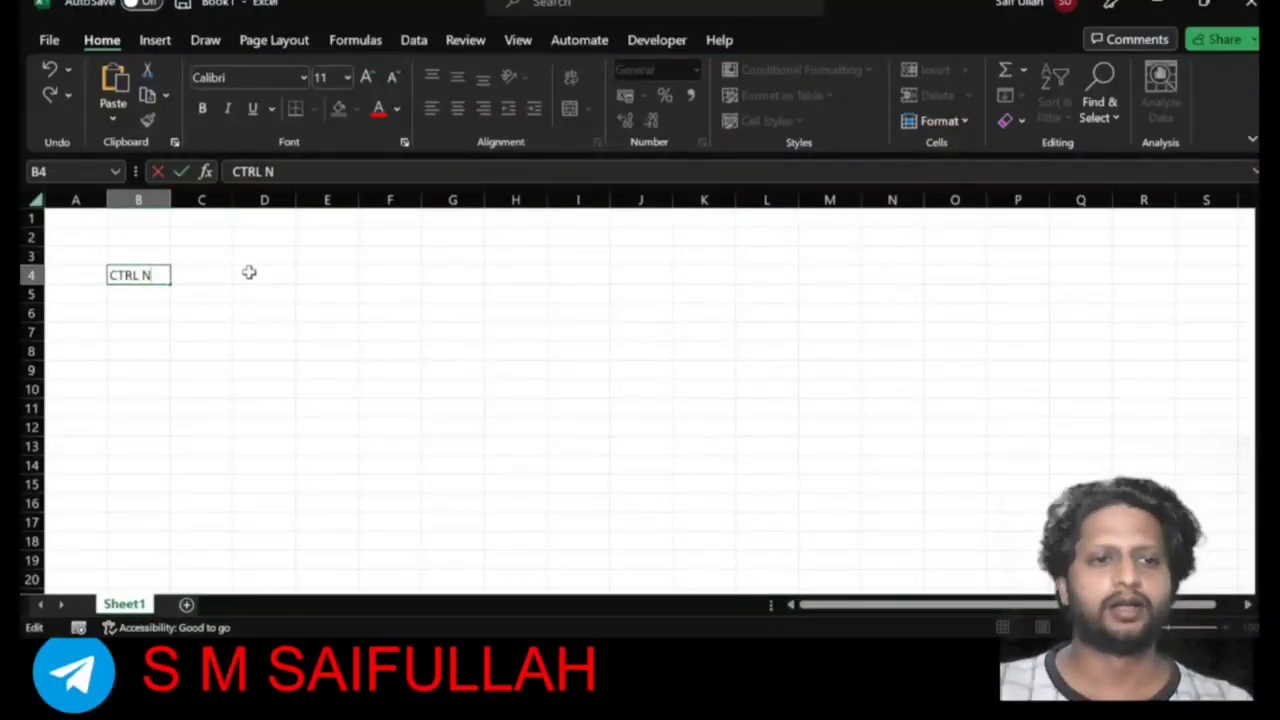
{"action": "key", "text": "Tab"}
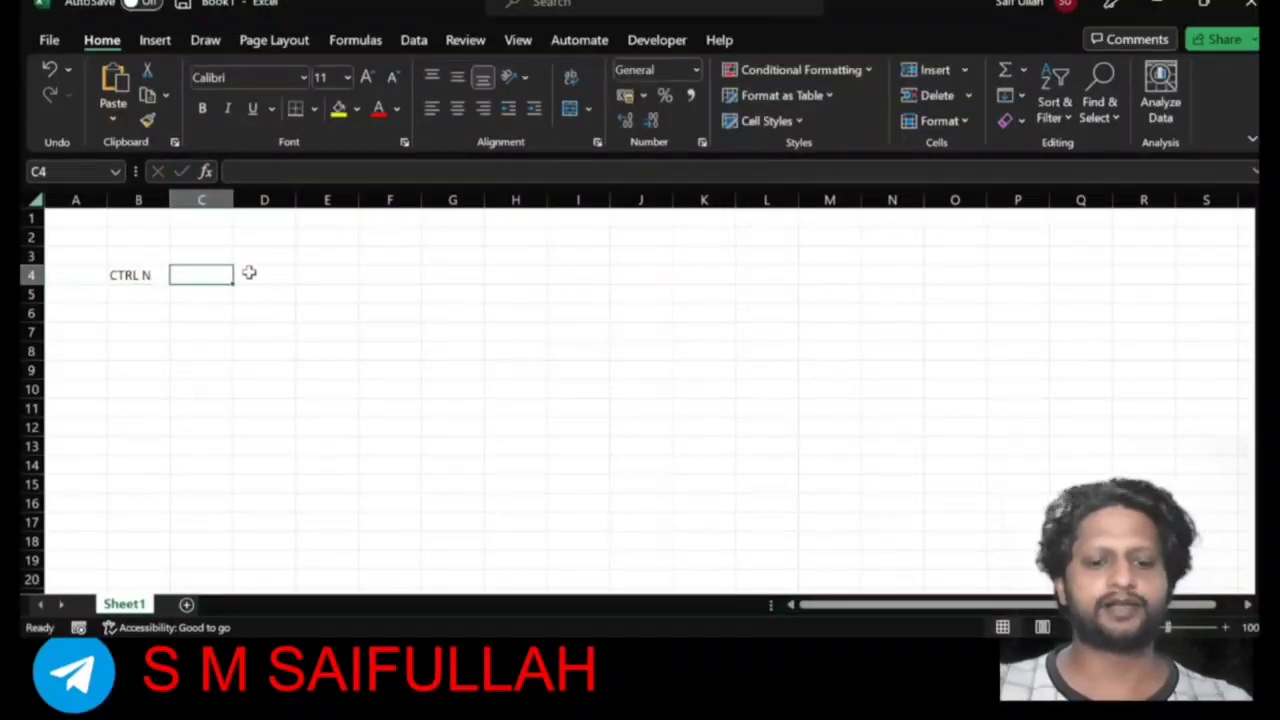
Open a new blank workbook with Ctrl+N twice, returning each time to B4 in the original
{"action": "key", "text": "ctrl+n"}
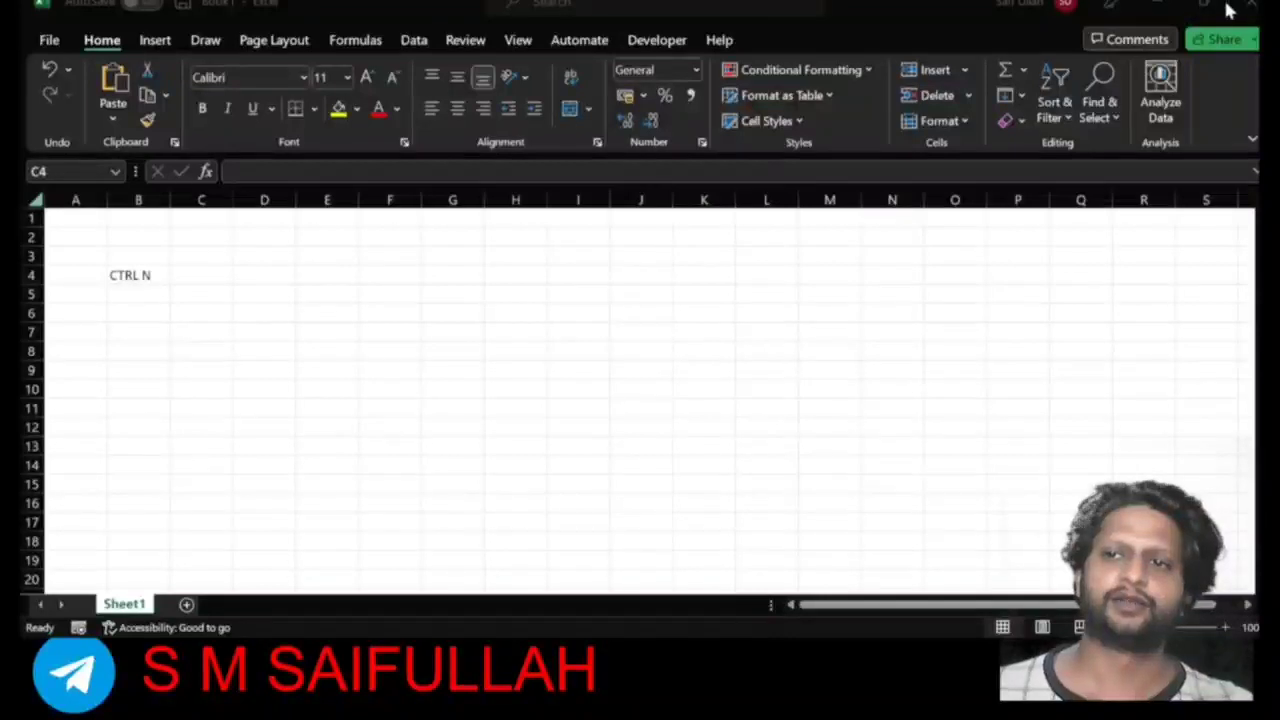
{"action": "left_click", "coordinate": [1230, 10]}
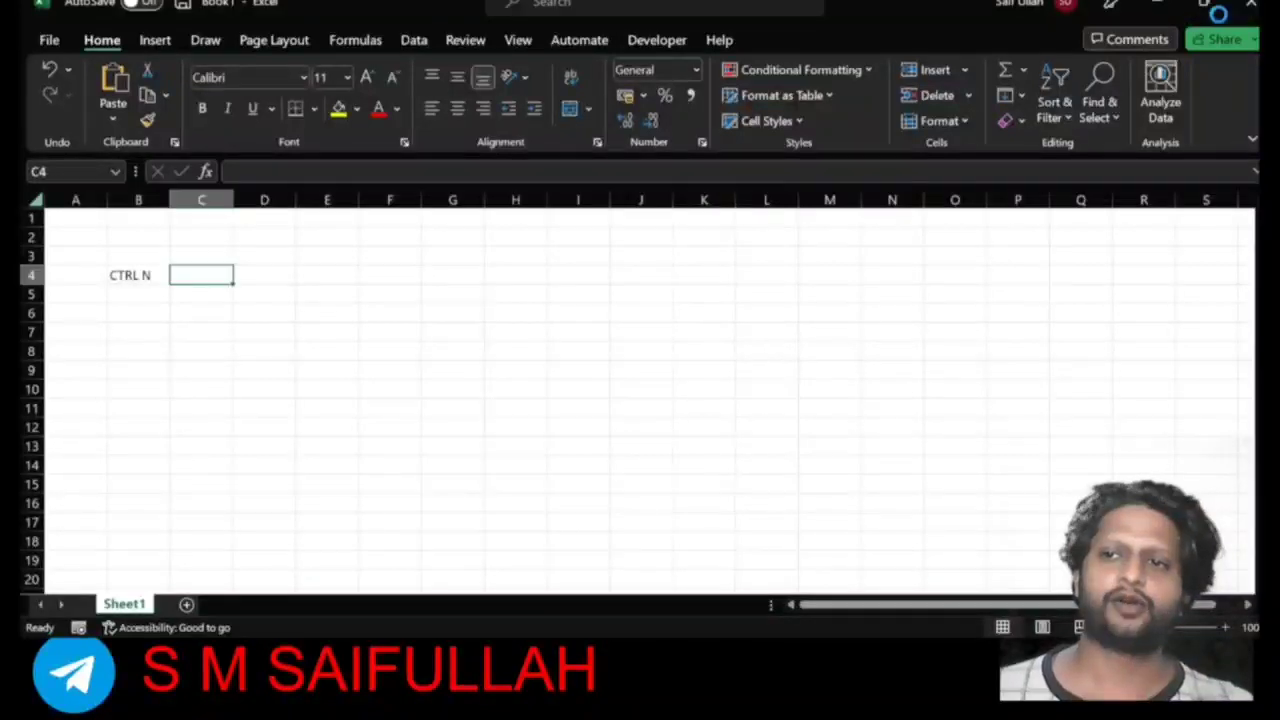
{"action": "left_click", "coordinate": [140, 276]}
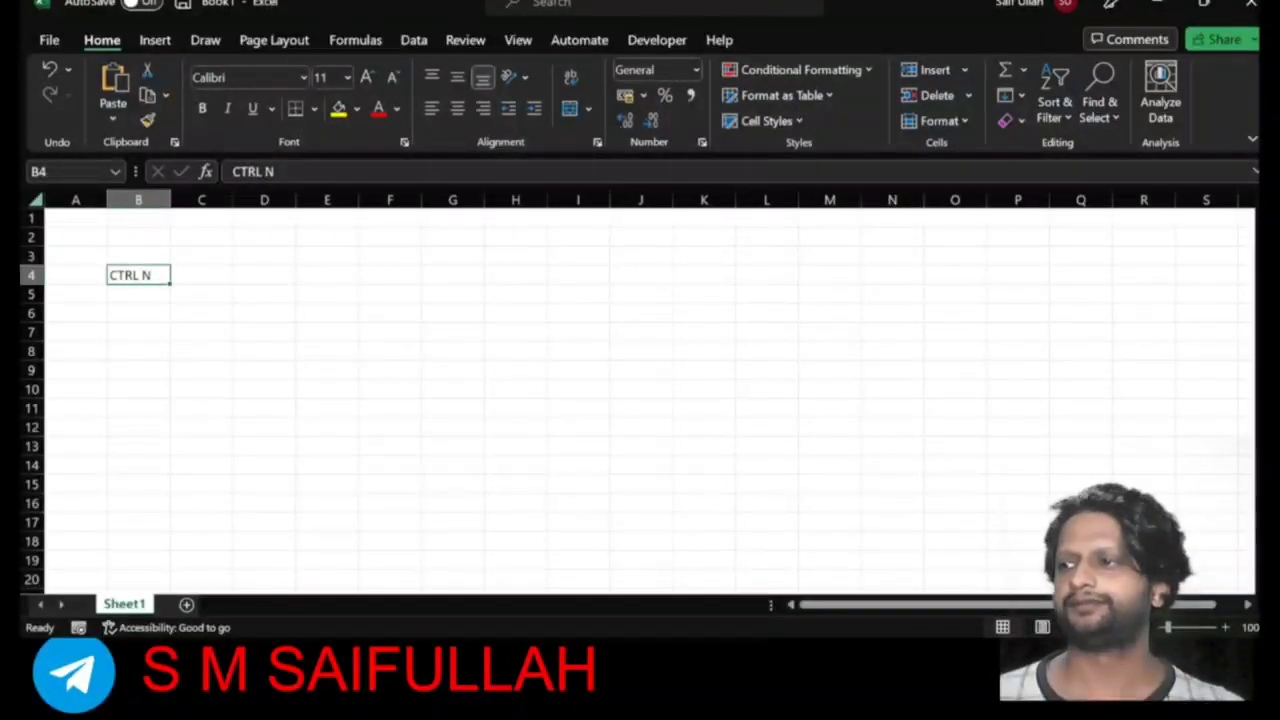
{"action": "key", "text": "ctrl+n"}
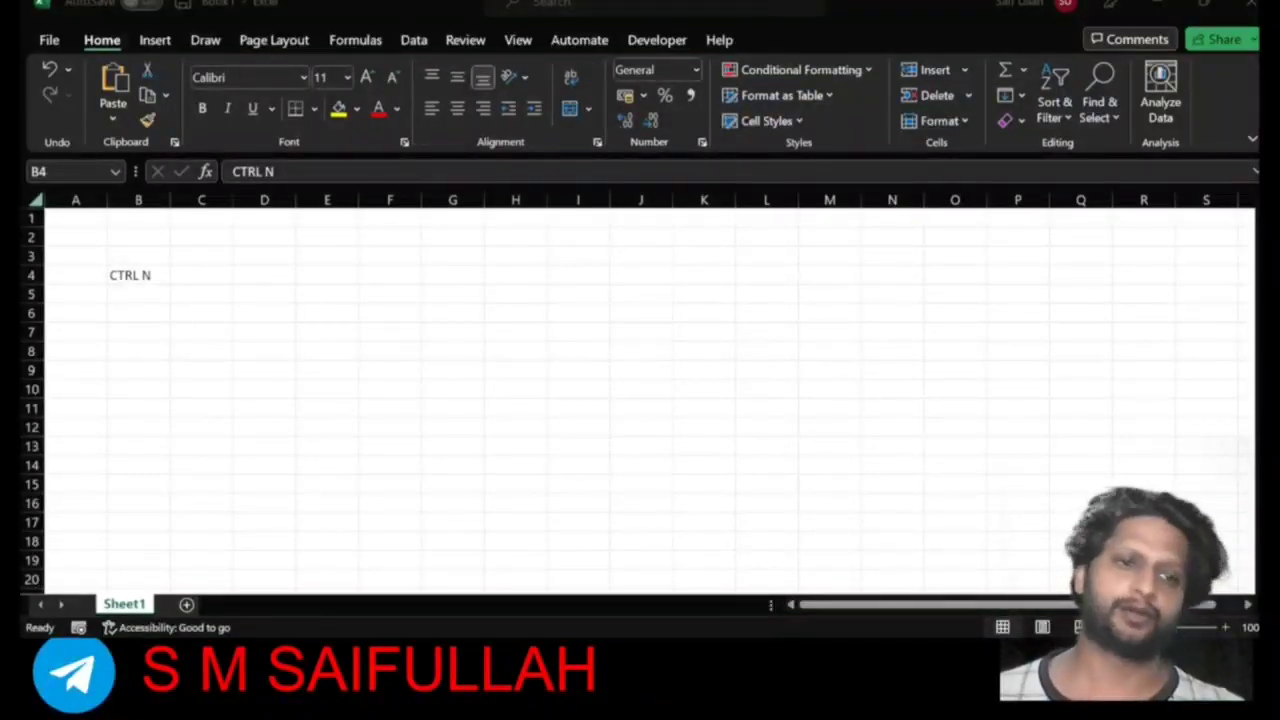
{"action": "left_click", "coordinate": [162, 278]}
{"action": "key", "text": "Return"}
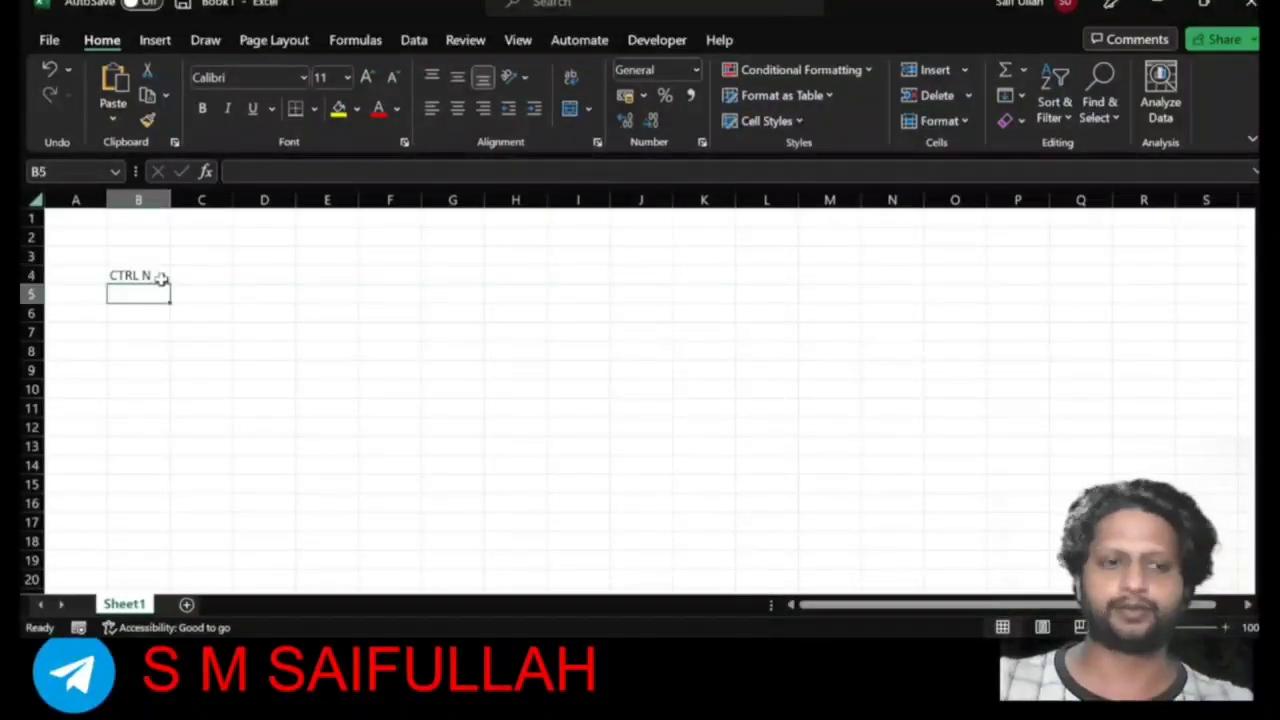
{"action": "left_click", "coordinate": [162, 278]}
Change B4's caption from 'CTRL N' to 'CTRL P', then view the sheet's print preview and return
{"action": "double_click", "coordinate": [162, 278]}
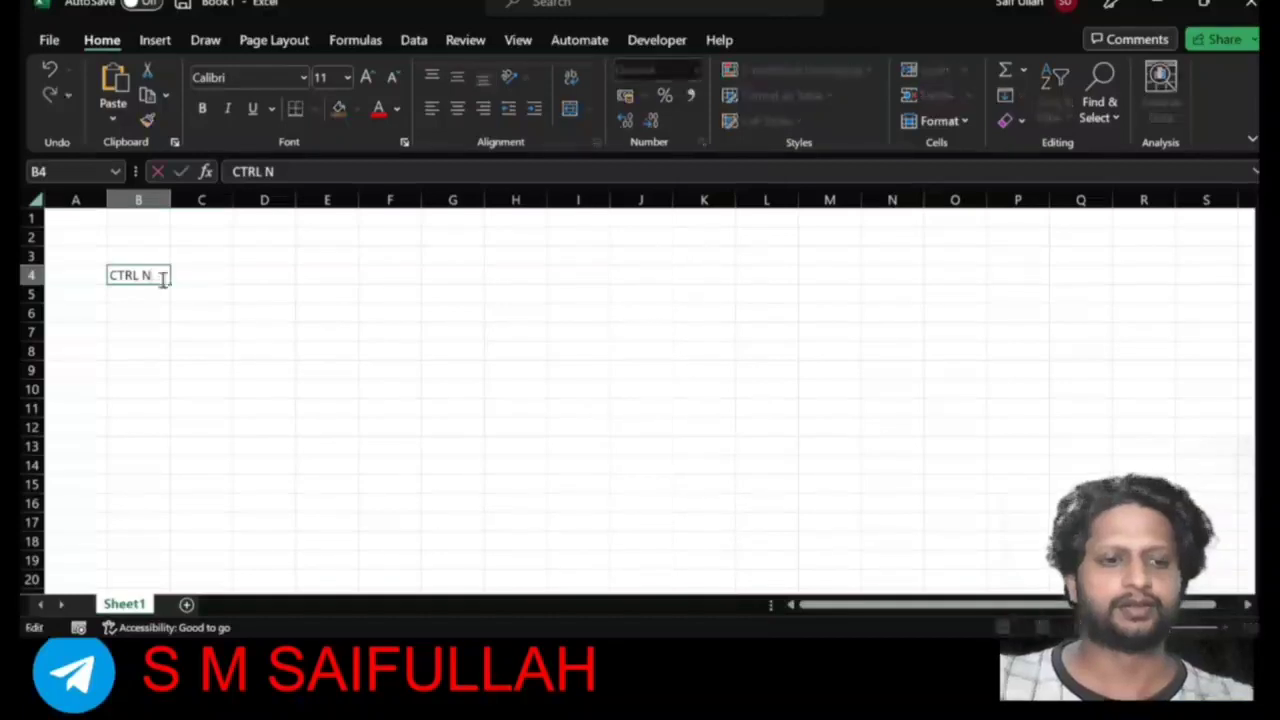
{"action": "key", "text": "BackSpace"}
{"action": "type", "text": "P"}
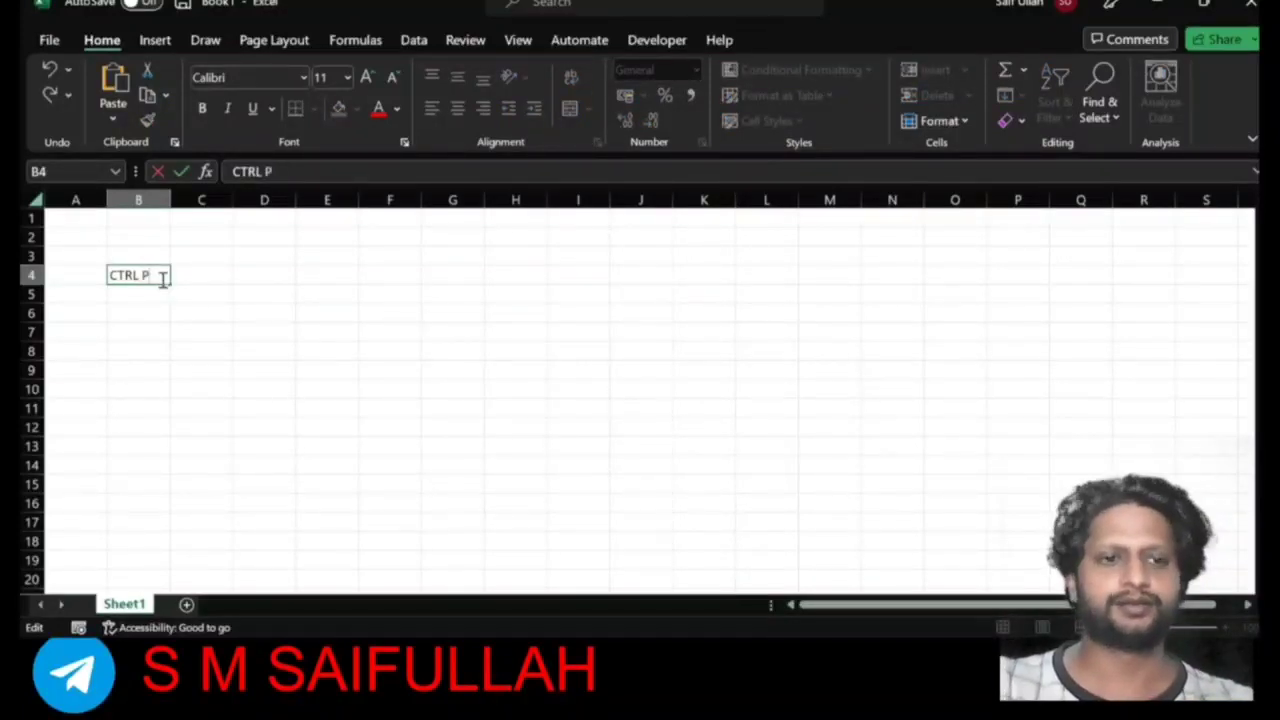
{"action": "key", "text": "Tab"}
{"action": "key", "text": "ctrl+p"}
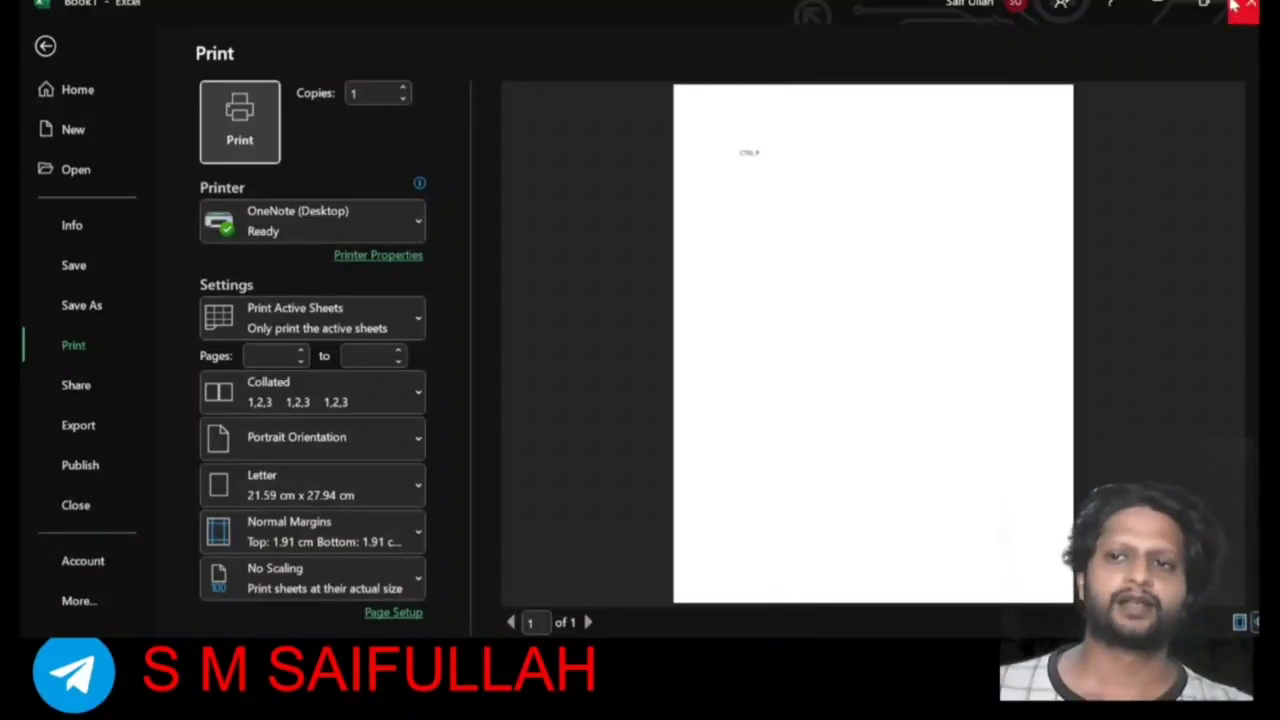
{"action": "key", "text": "Escape"}
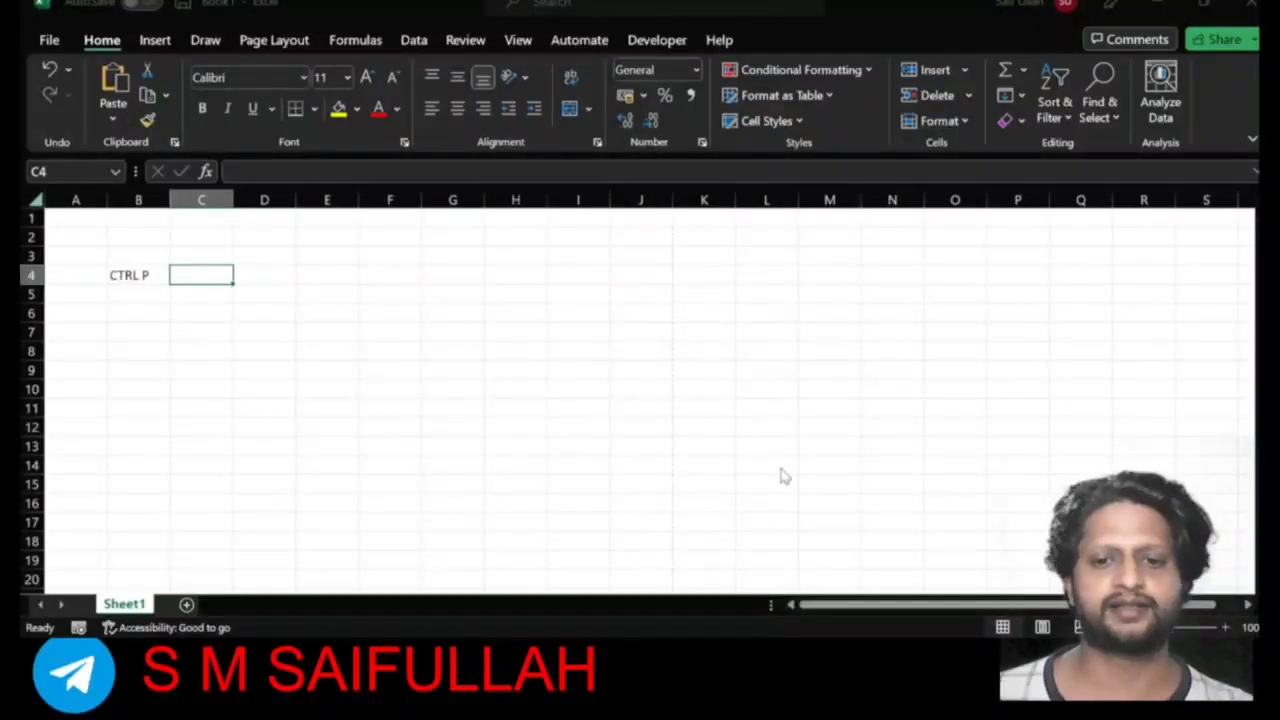
Change B4's caption to 'CTRL S' and invoke saving the workbook with Ctrl+S
{"action": "left_click", "coordinate": [145, 282]}
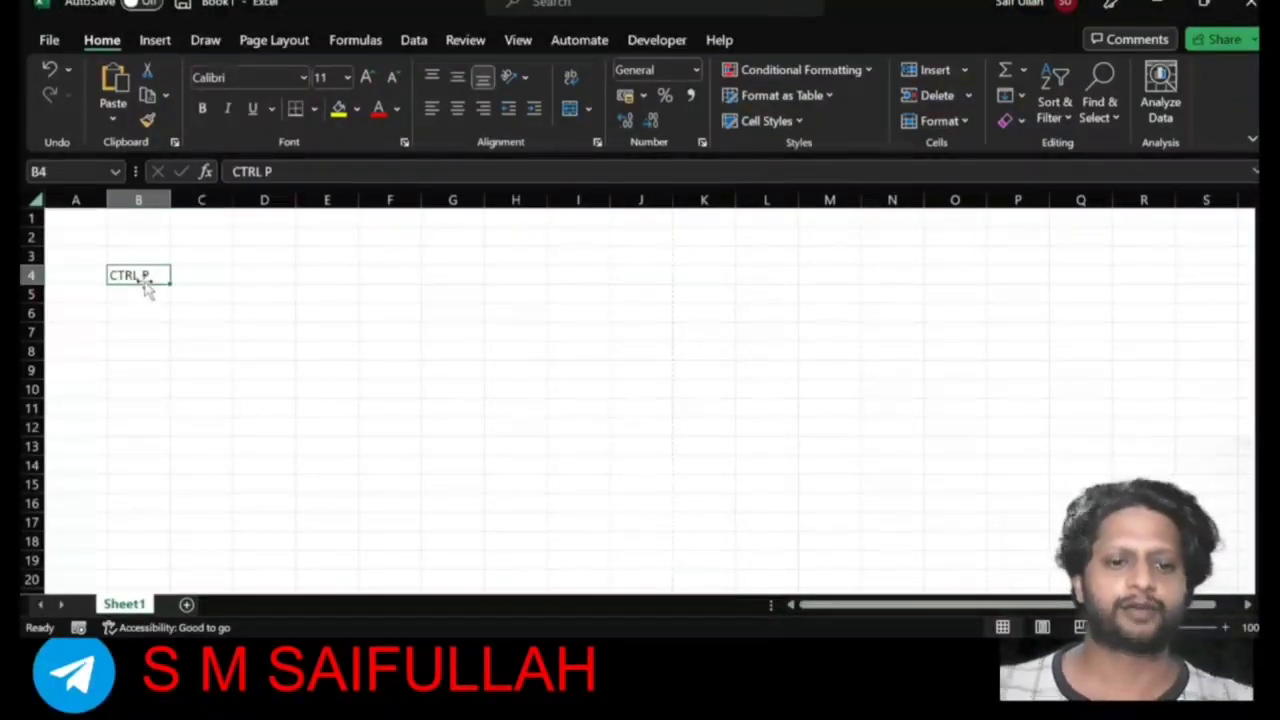
{"action": "double_click", "coordinate": [145, 282]}
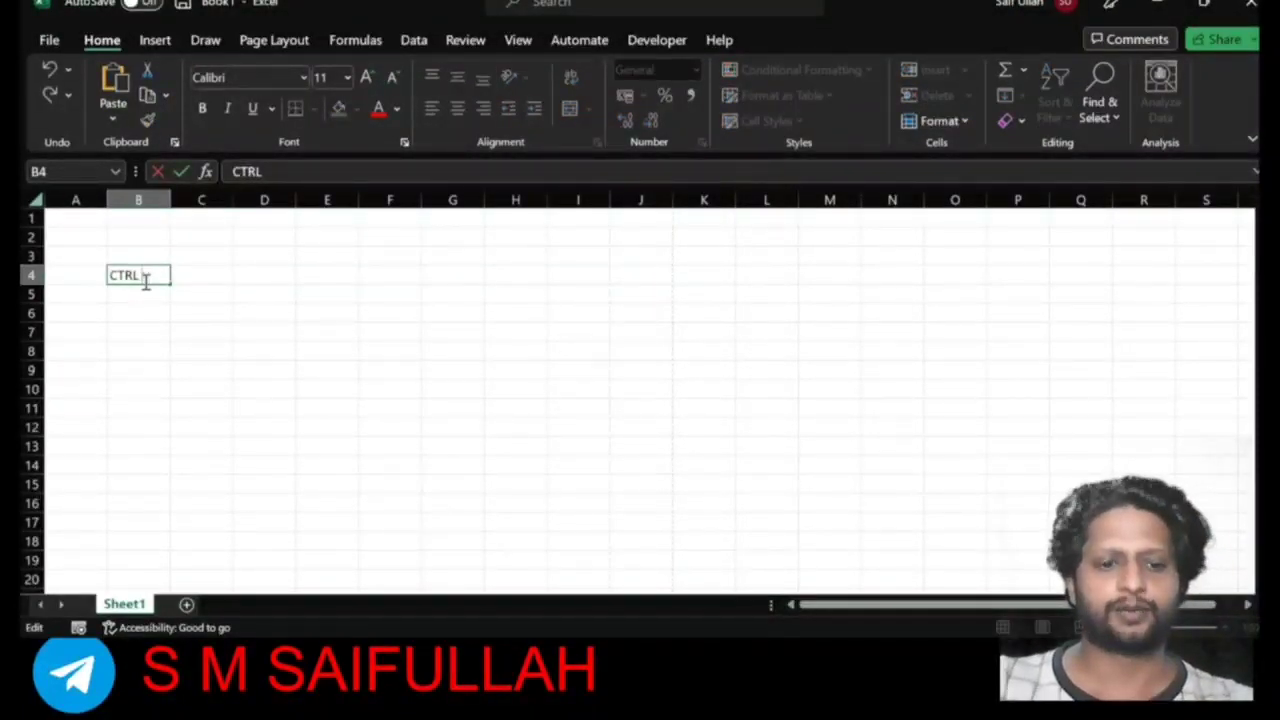
{"action": "type", "text": "S"}
{"action": "key", "text": "Tab"}
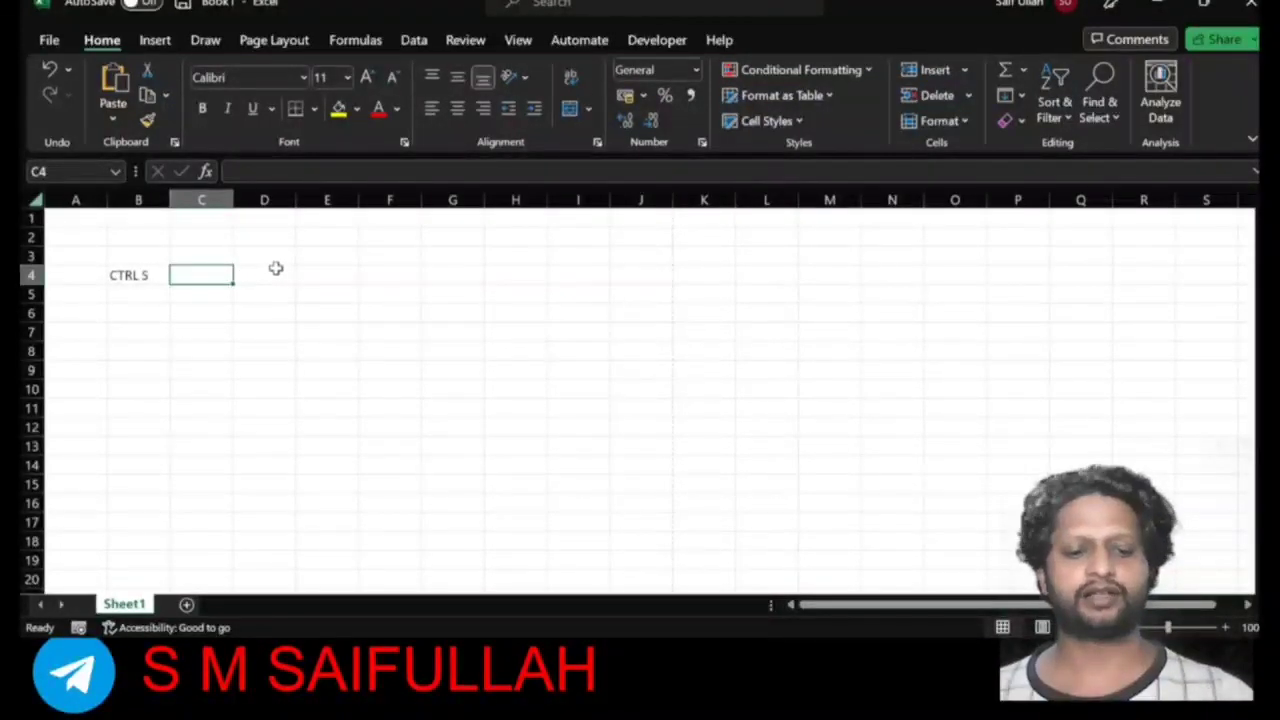
{"action": "key", "text": "ctrl+s"}
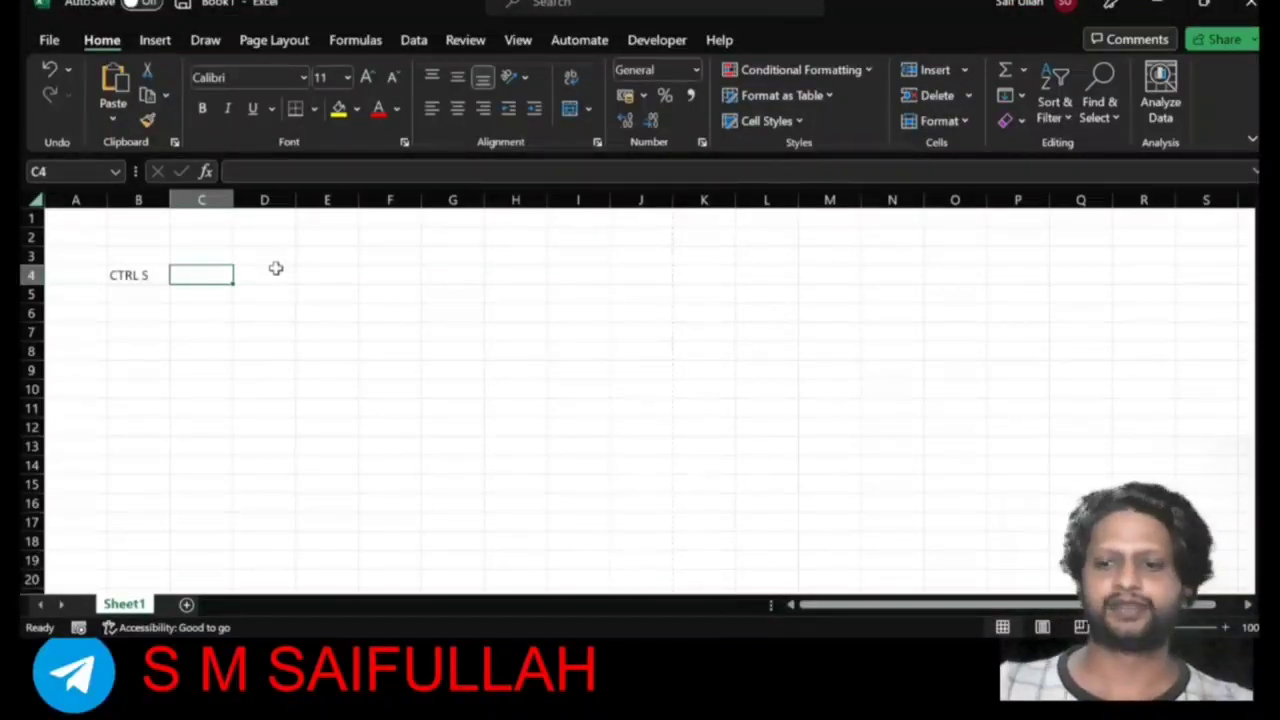
{"action": "key", "text": "Left"}
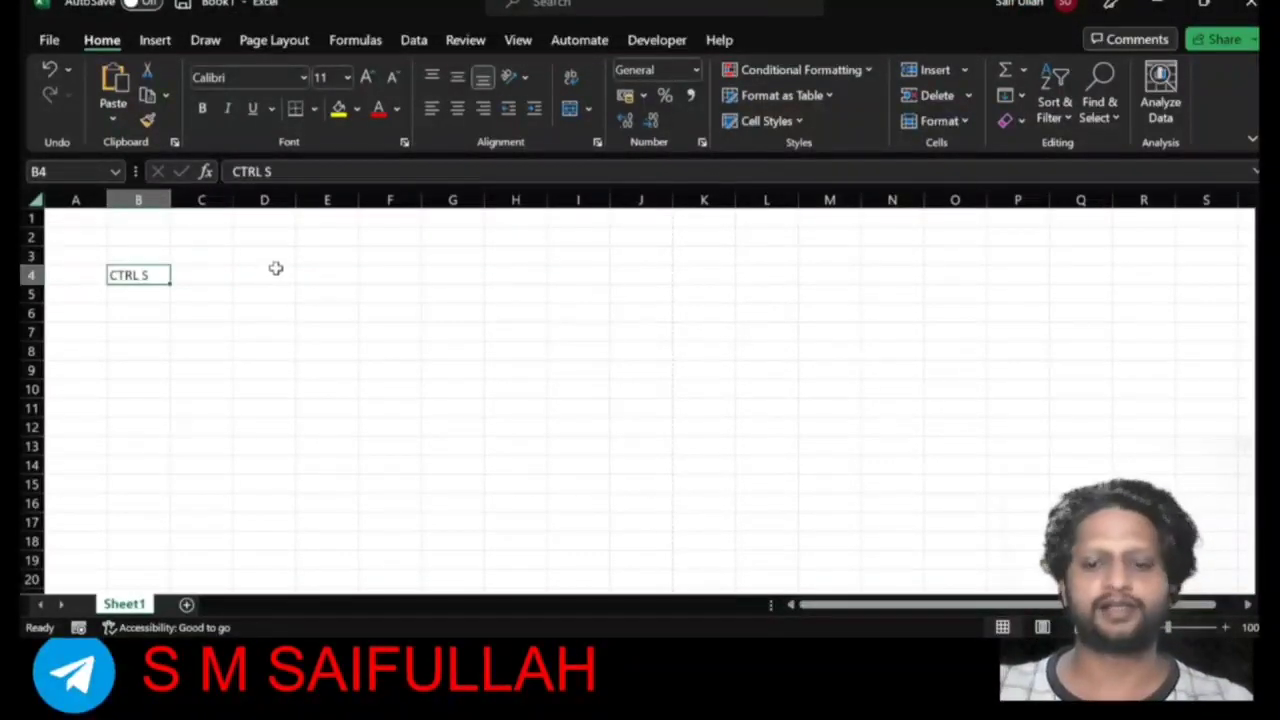
Relabel B4 as 'CTRL + F2', then show the print preview with Ctrl+F2 and return
{"action": "key", "text": "F2"}
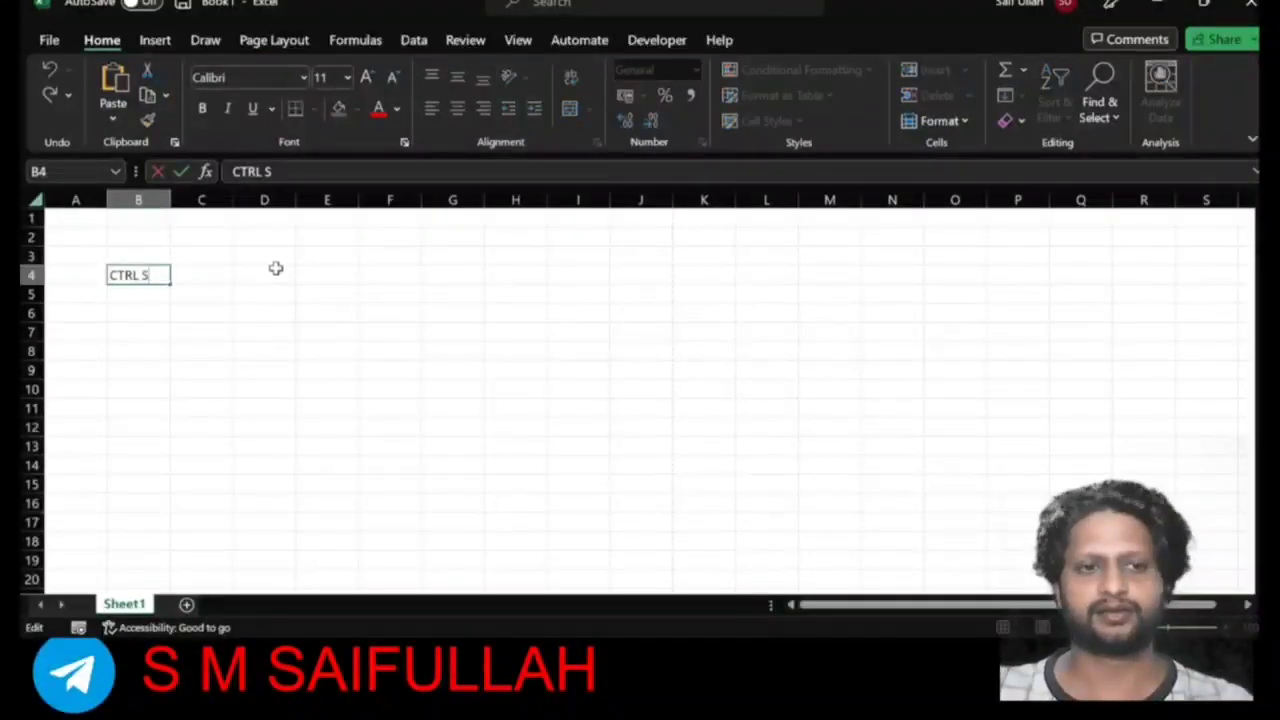
{"action": "key", "text": "BackSpace"}
{"action": "type", "text": "+ F2"}
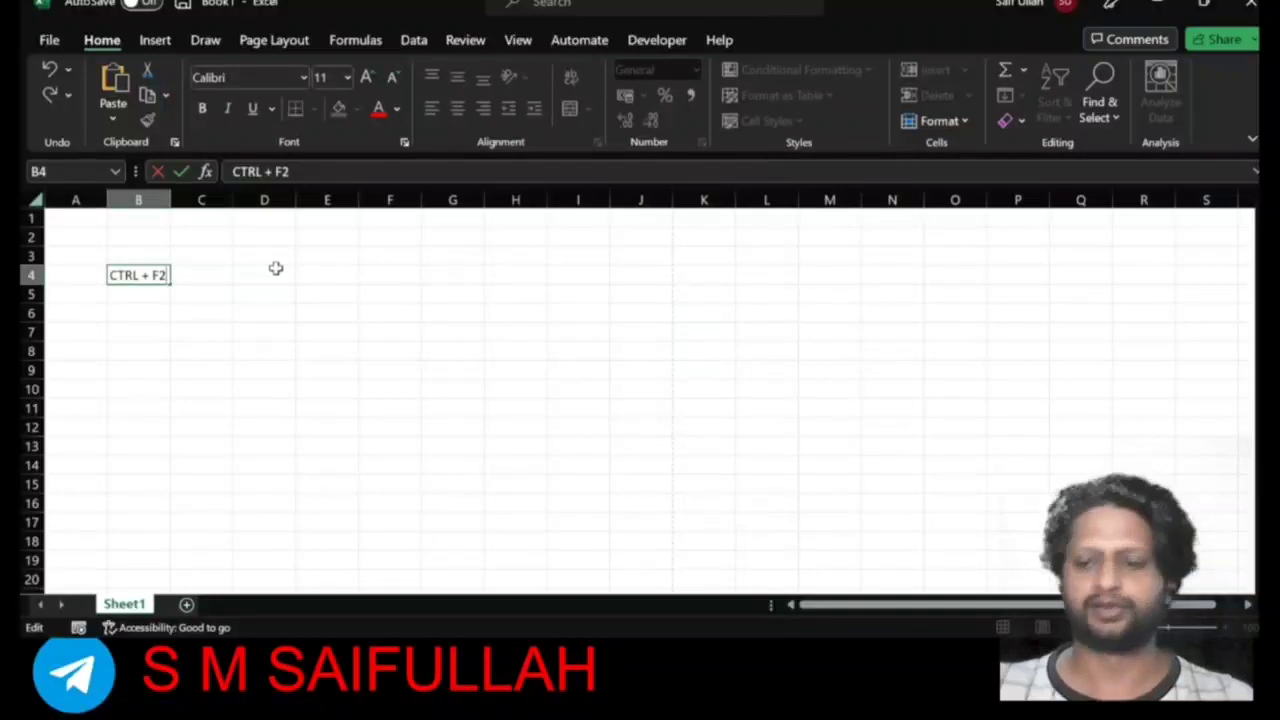
{"action": "key", "text": "Return"}
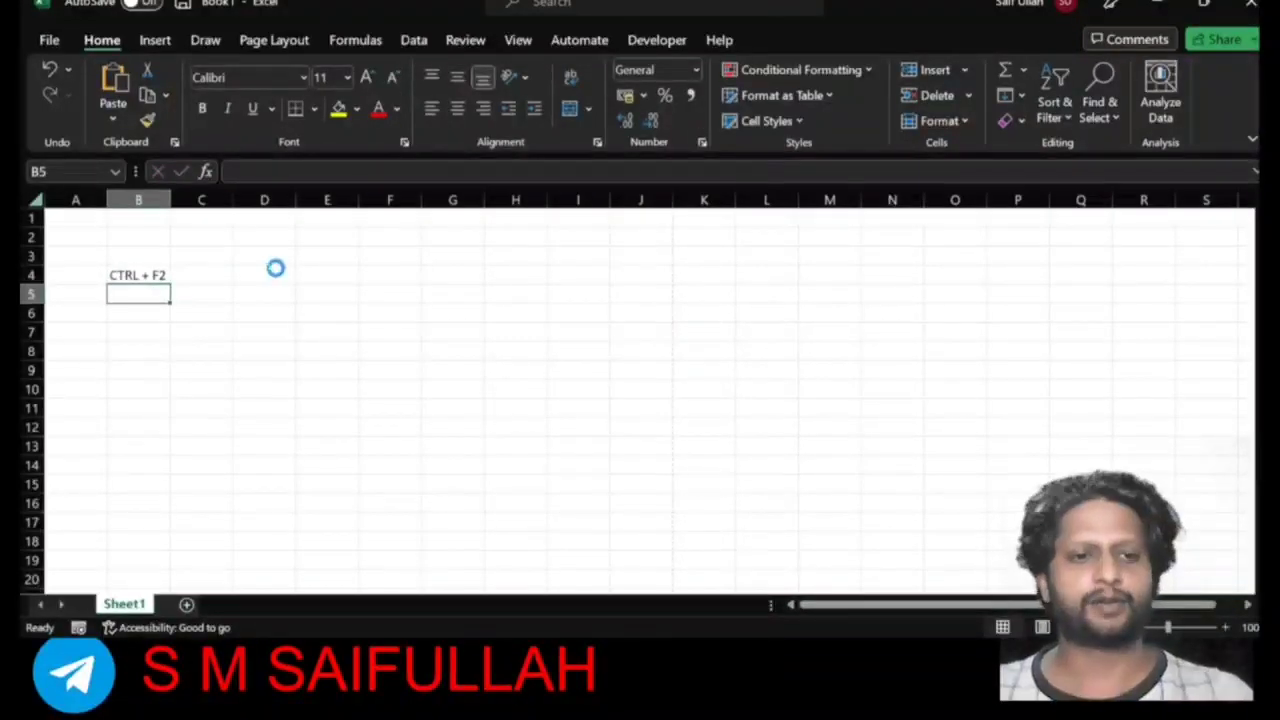
{"action": "key", "text": "ctrl+F2"}
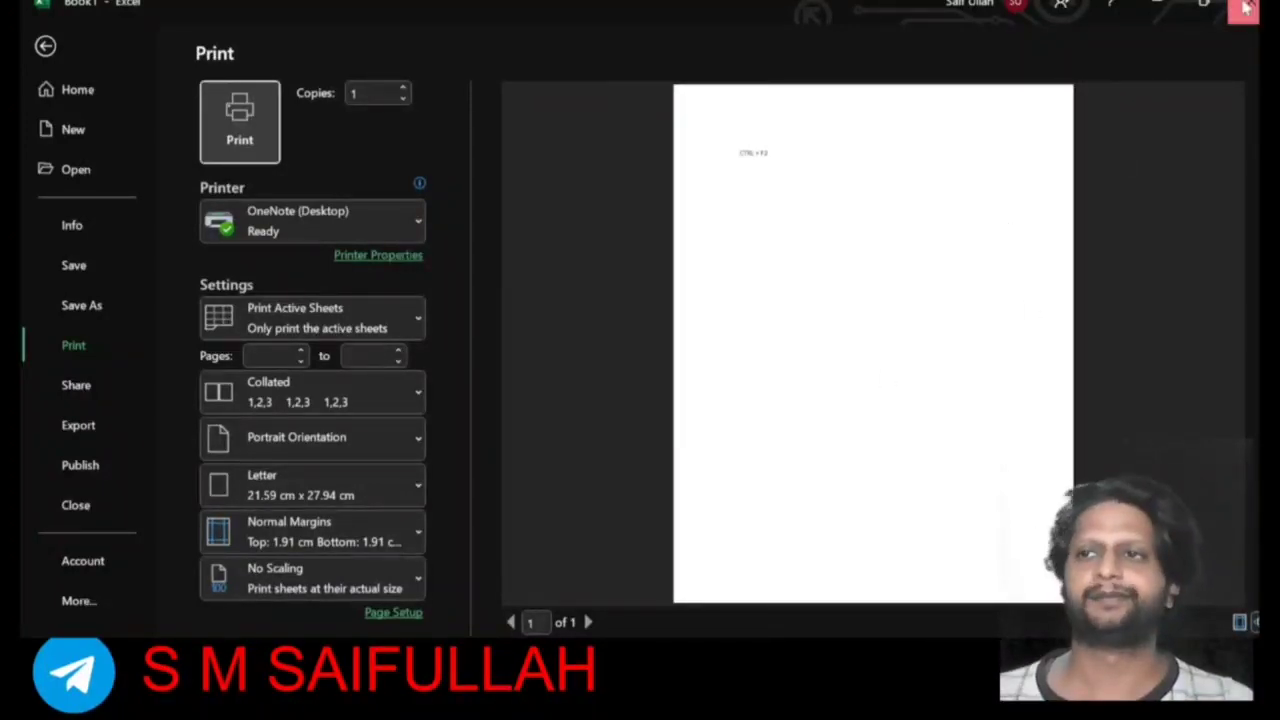
{"action": "key", "text": "Escape"}
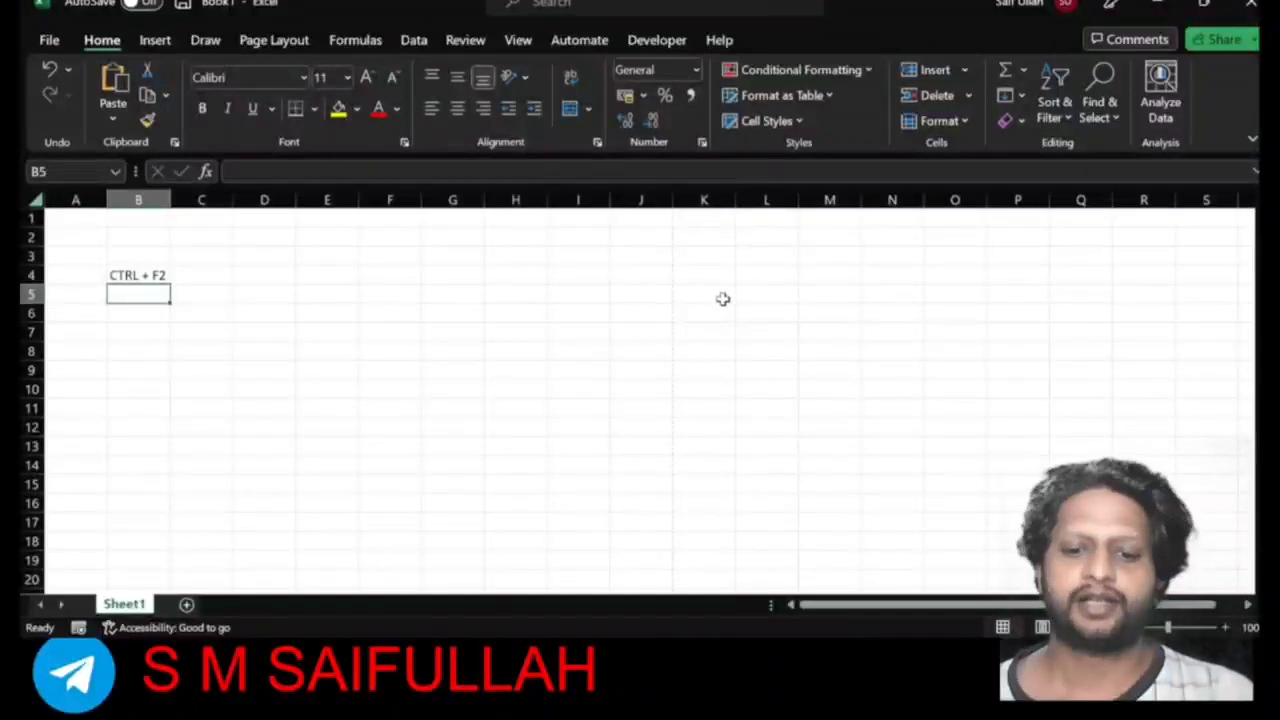
Replace B4's 'CTRL + F2' caption with 'F9'
{"action": "left_click", "coordinate": [138, 273]}
{"action": "key", "text": "Delete"}
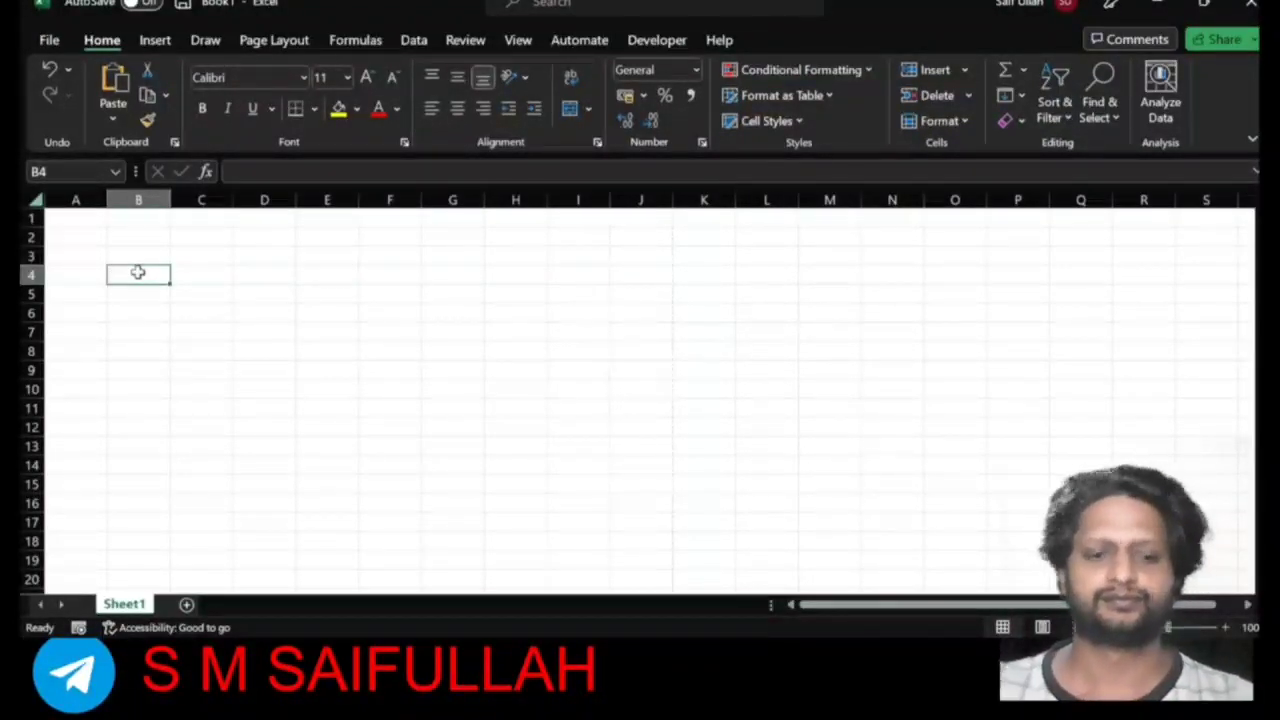
{"action": "type", "text": "F9"}
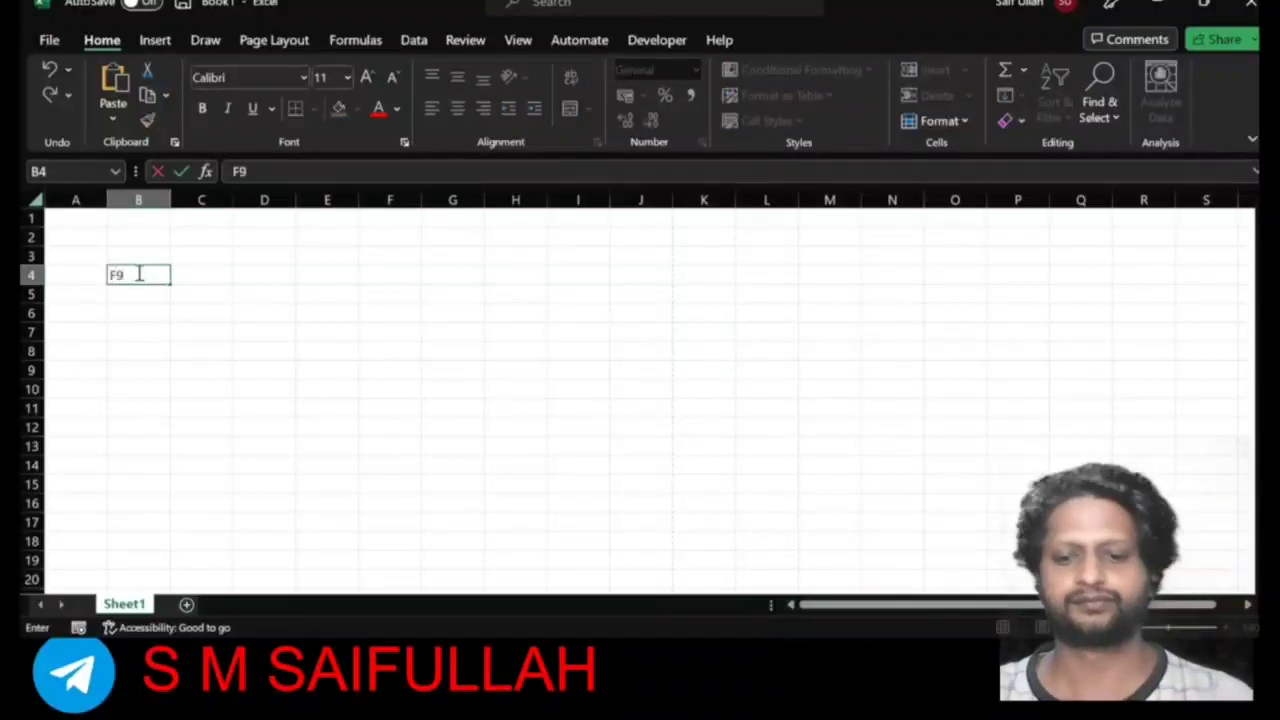
{"action": "key", "text": "Return"}
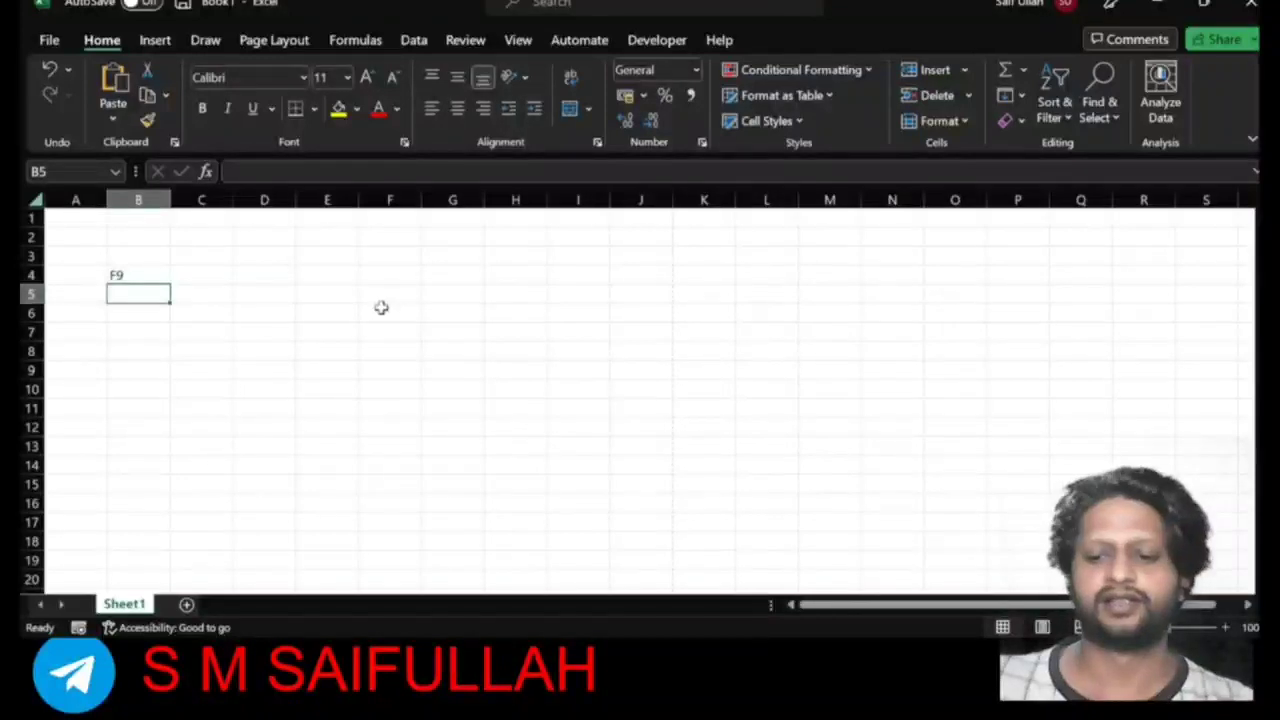
Change B4's caption from 'F9' to 'CRTL + F10'
{"action": "key", "text": "Up"}
{"action": "key", "text": "F2"}
{"action": "type", "text": "CR"}
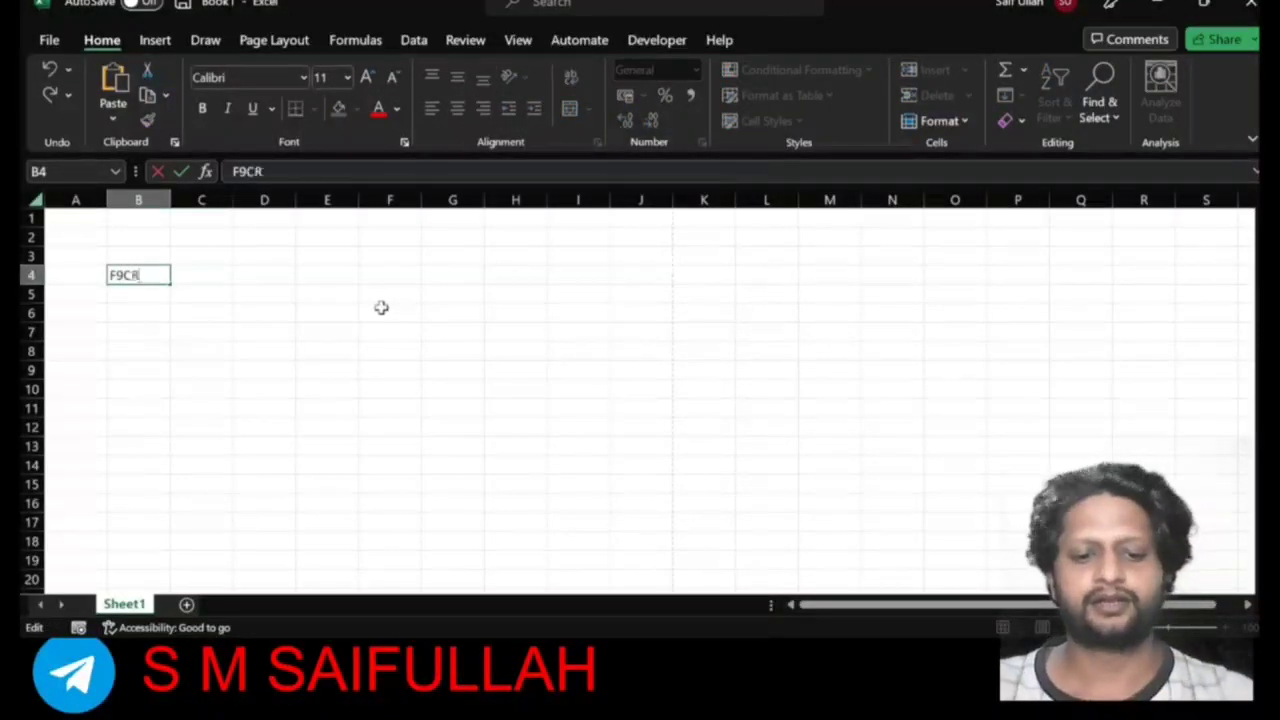
{"action": "type", "text": "TL"}
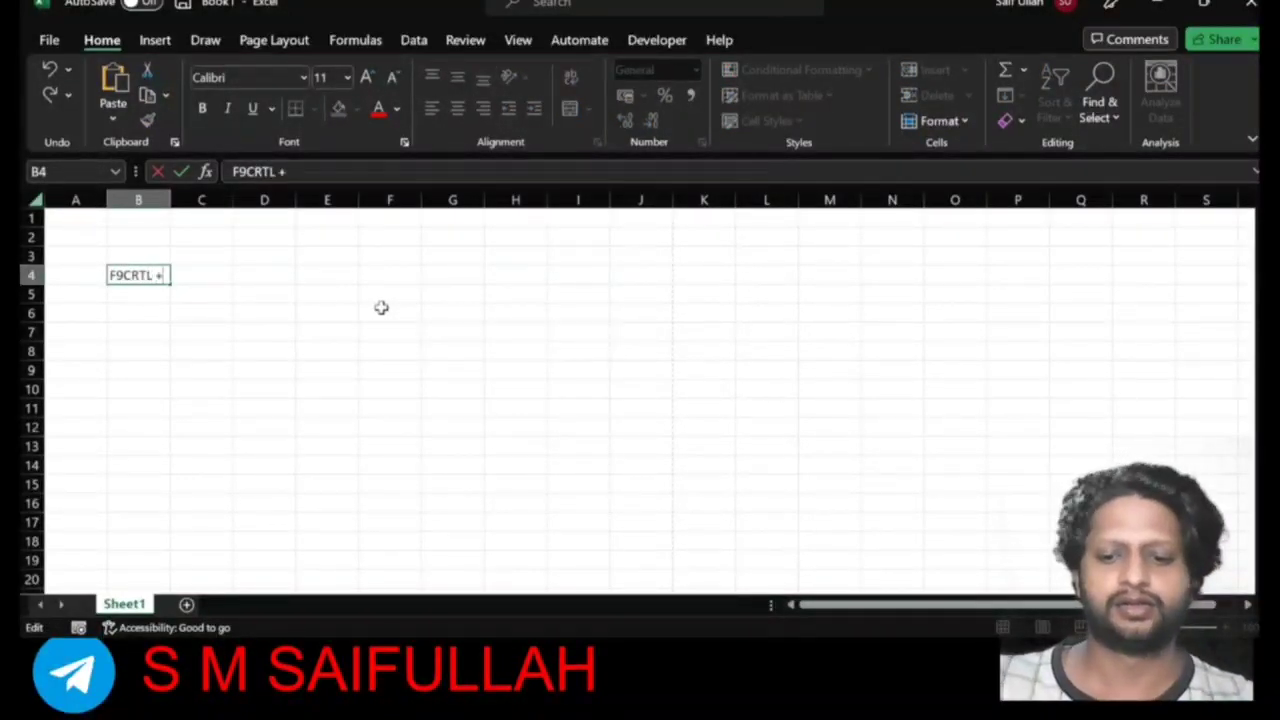
{"action": "type", "text": " + F10"}
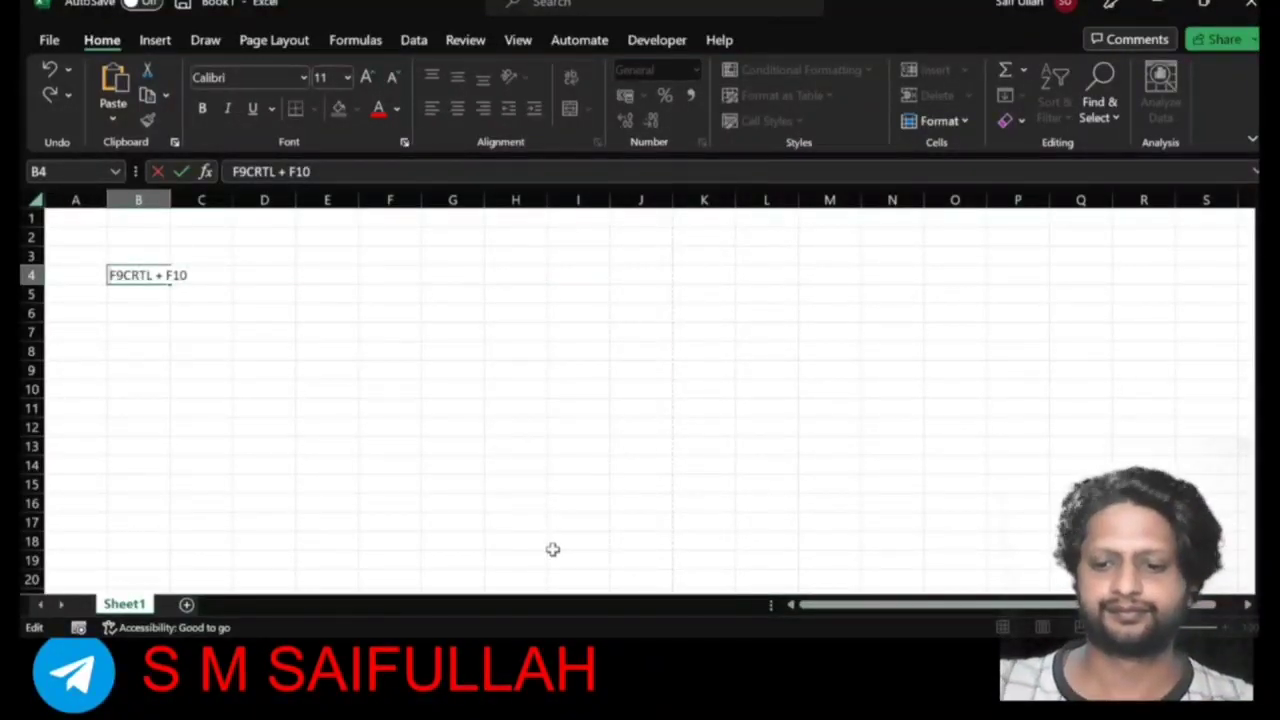
{"action": "key", "text": "Home"}
{"action": "key", "text": "Delete"}
{"action": "key", "text": "Delete"}
{"action": "key", "text": "Return"}
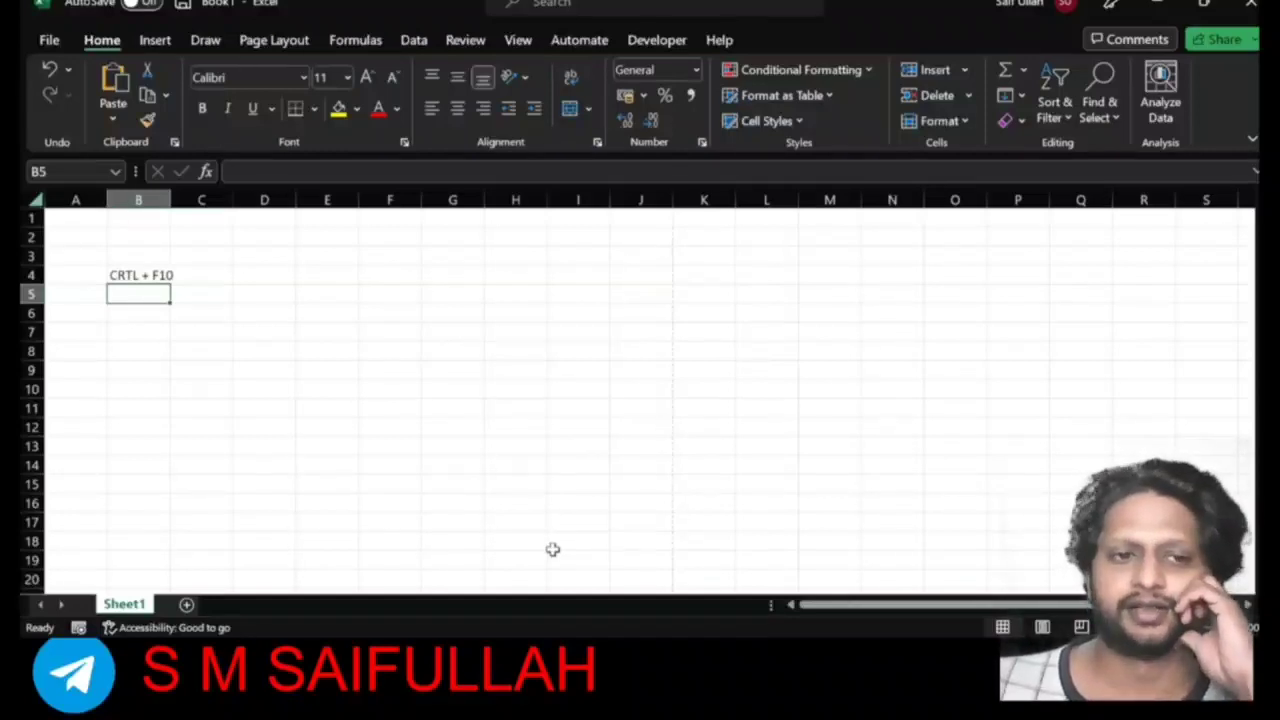
Select all of B4's caption text so it can be wiped
{"action": "key", "text": "Up"}
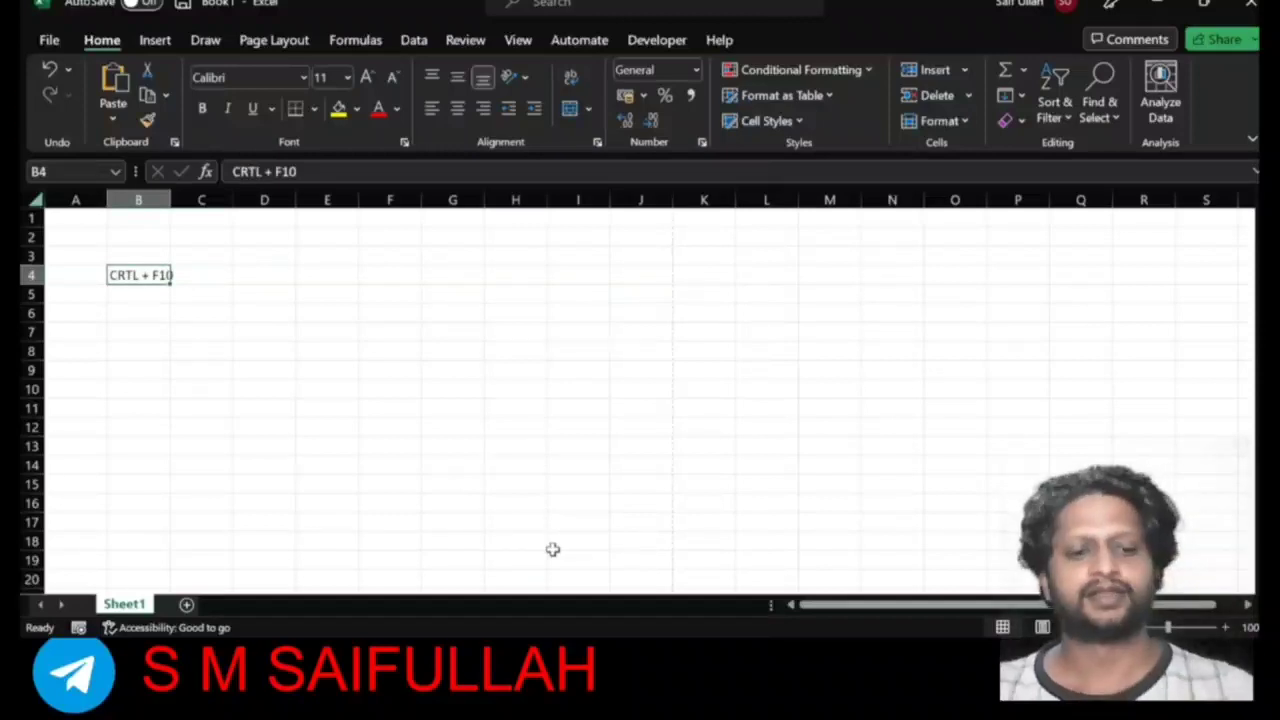
{"action": "key", "text": "F2"}
{"action": "key", "text": "shift+Home"}
{"action": "key", "text": "BackSpace"}
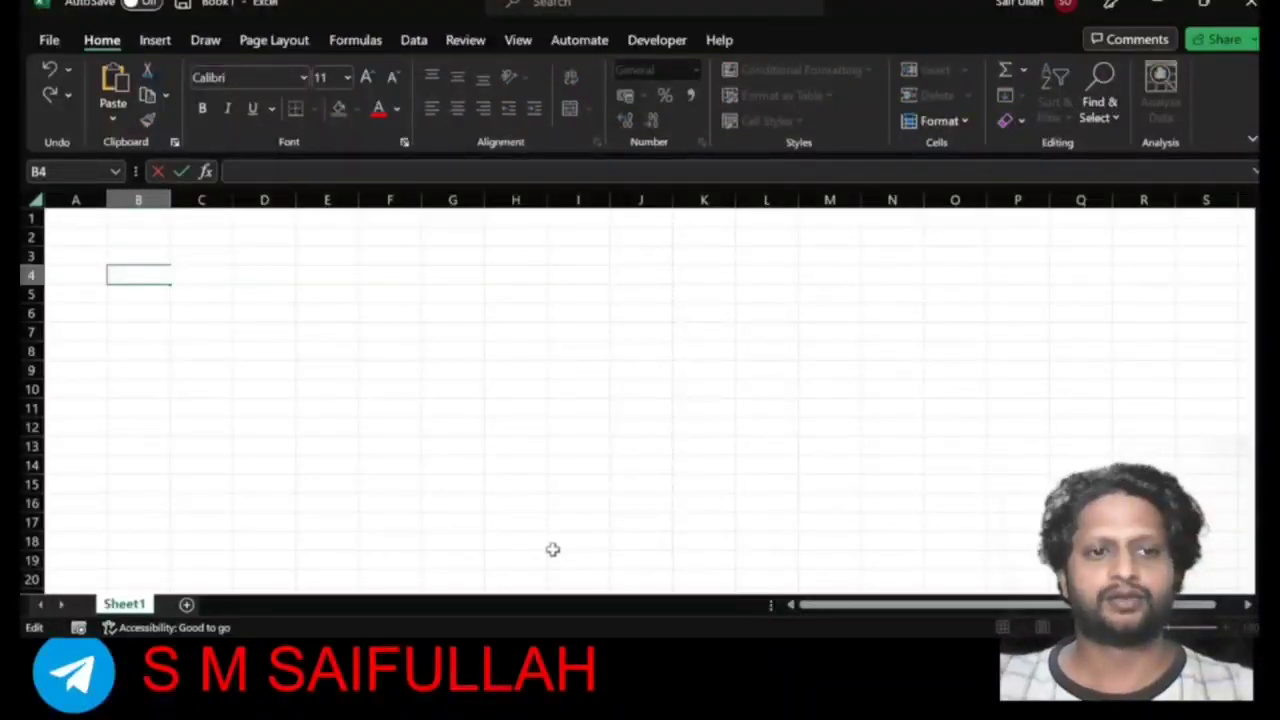
{"action": "type", "text": "SHI"}
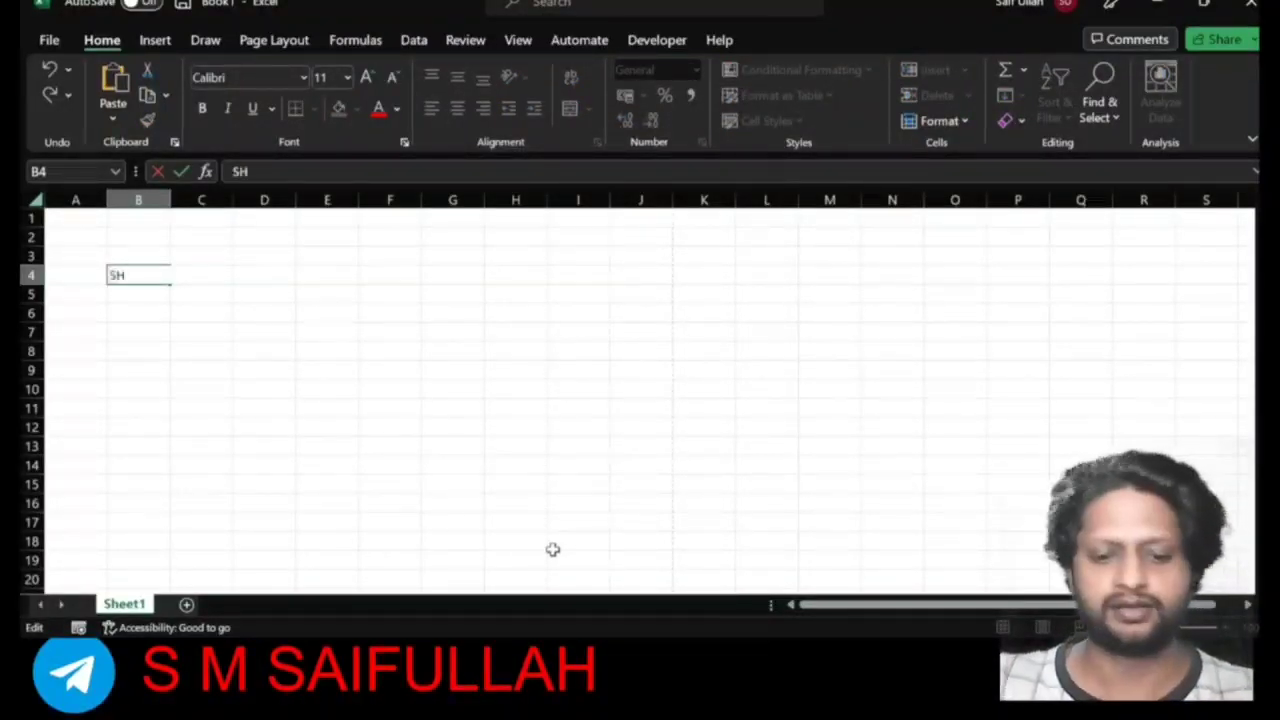
{"action": "type", "text": "FT + F1"}
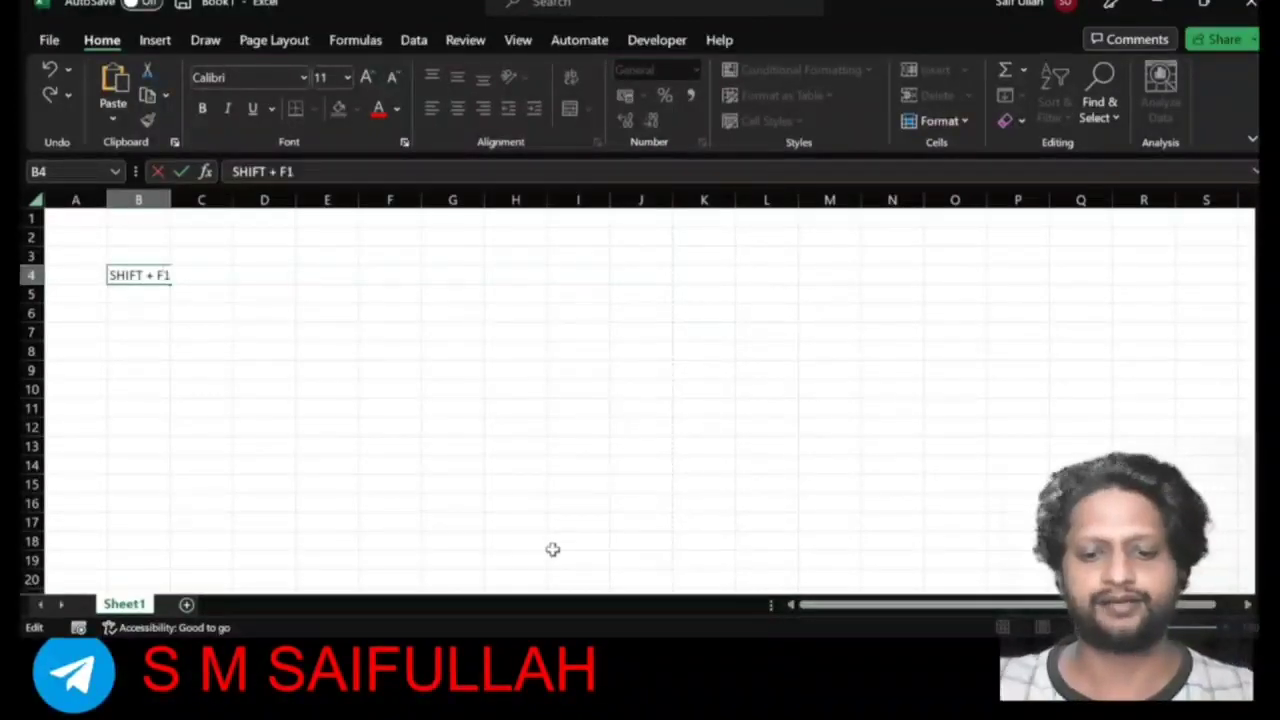
{"action": "type", "text": "1"}
{"action": "key", "text": "Return"}
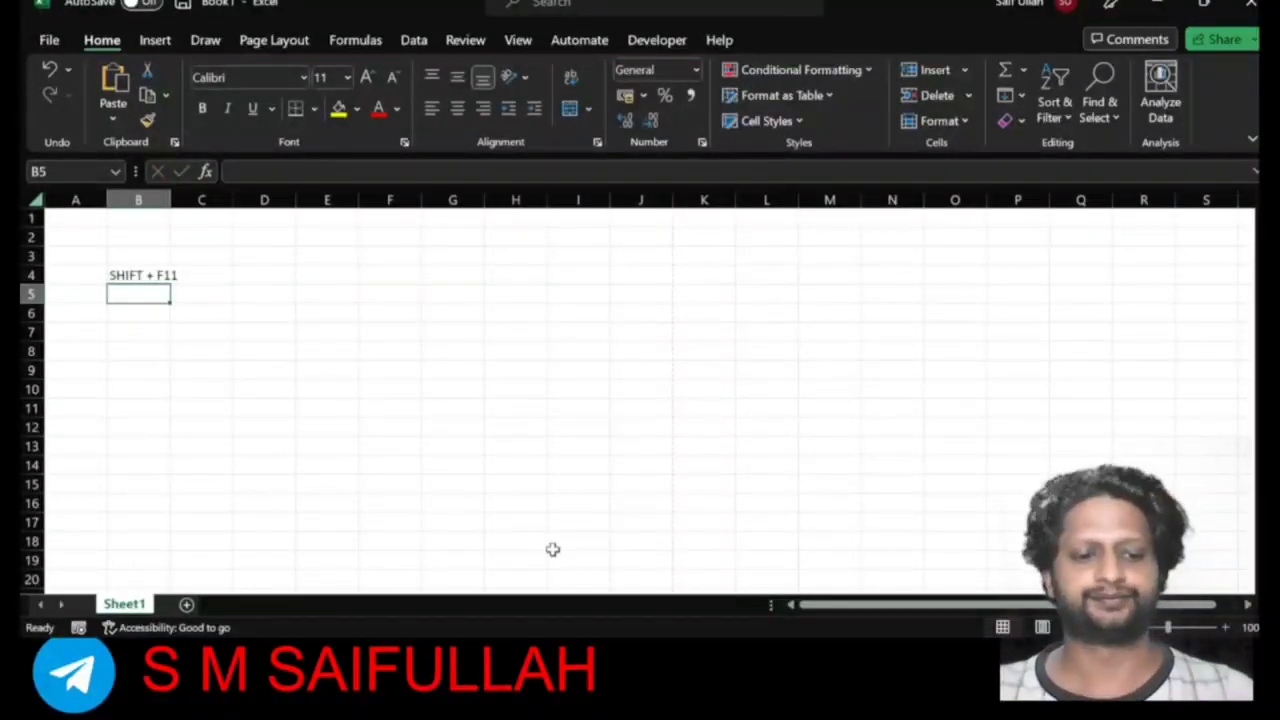
{"action": "key", "text": "shift+F11"}
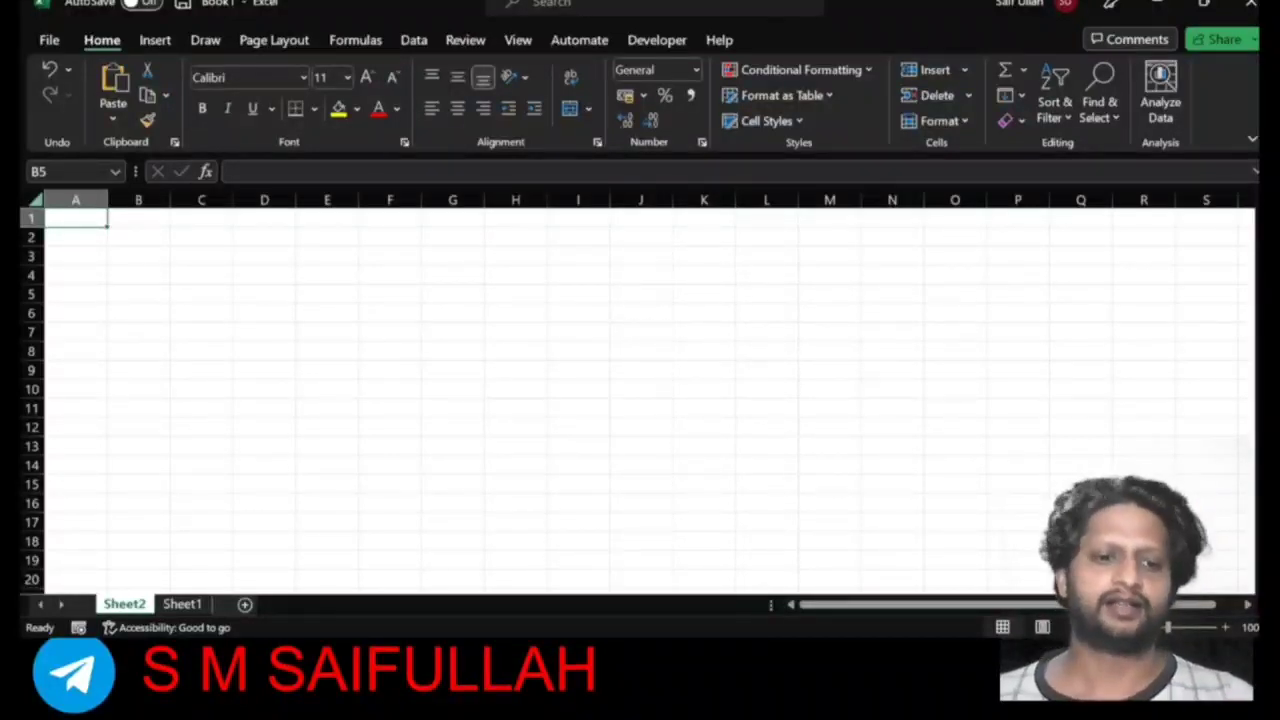
{"action": "left_click", "coordinate": [183, 604]}
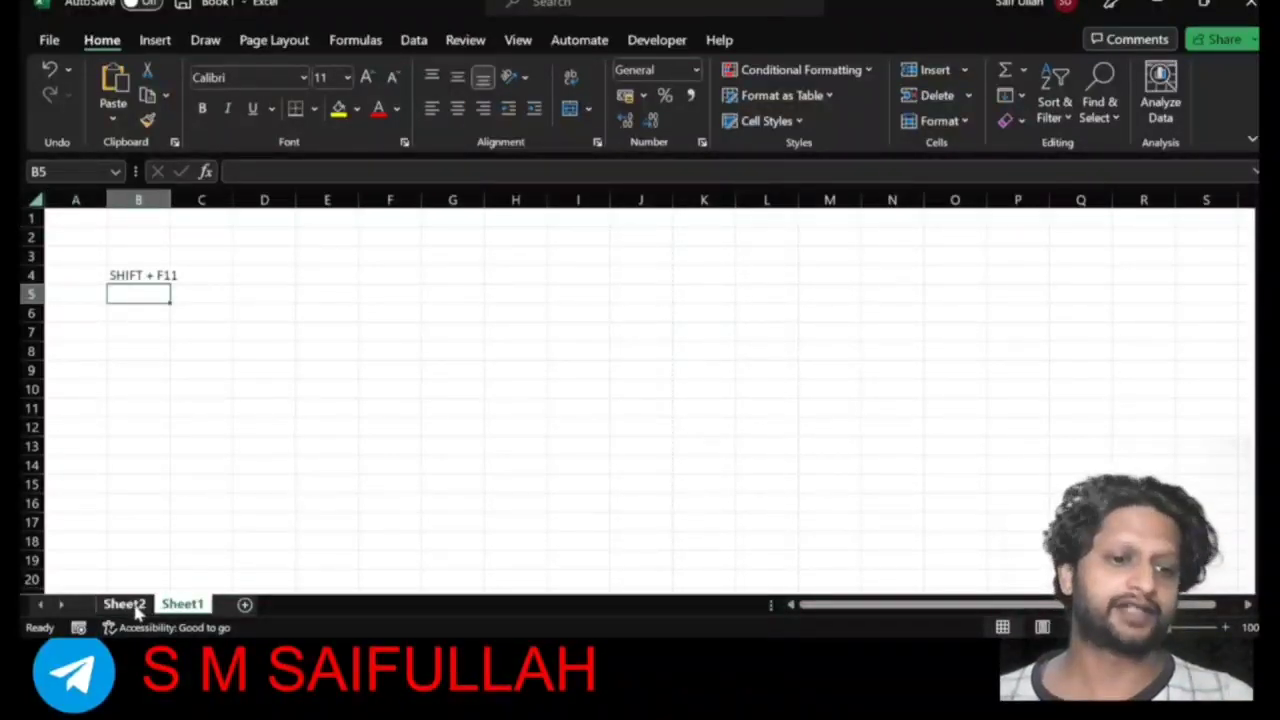
{"action": "left_click", "coordinate": [137, 609]}
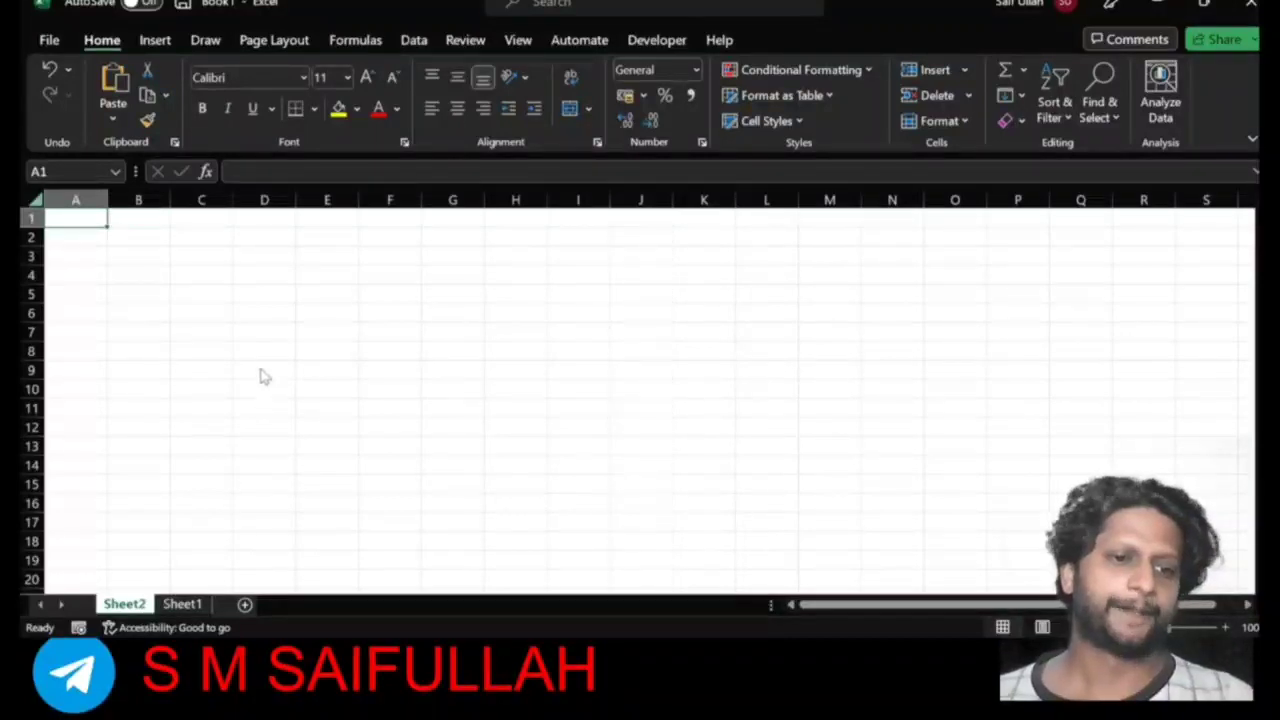
{"action": "key", "text": "alt+h"}
{"action": "key", "text": "d"}
{"action": "key", "text": "s"}
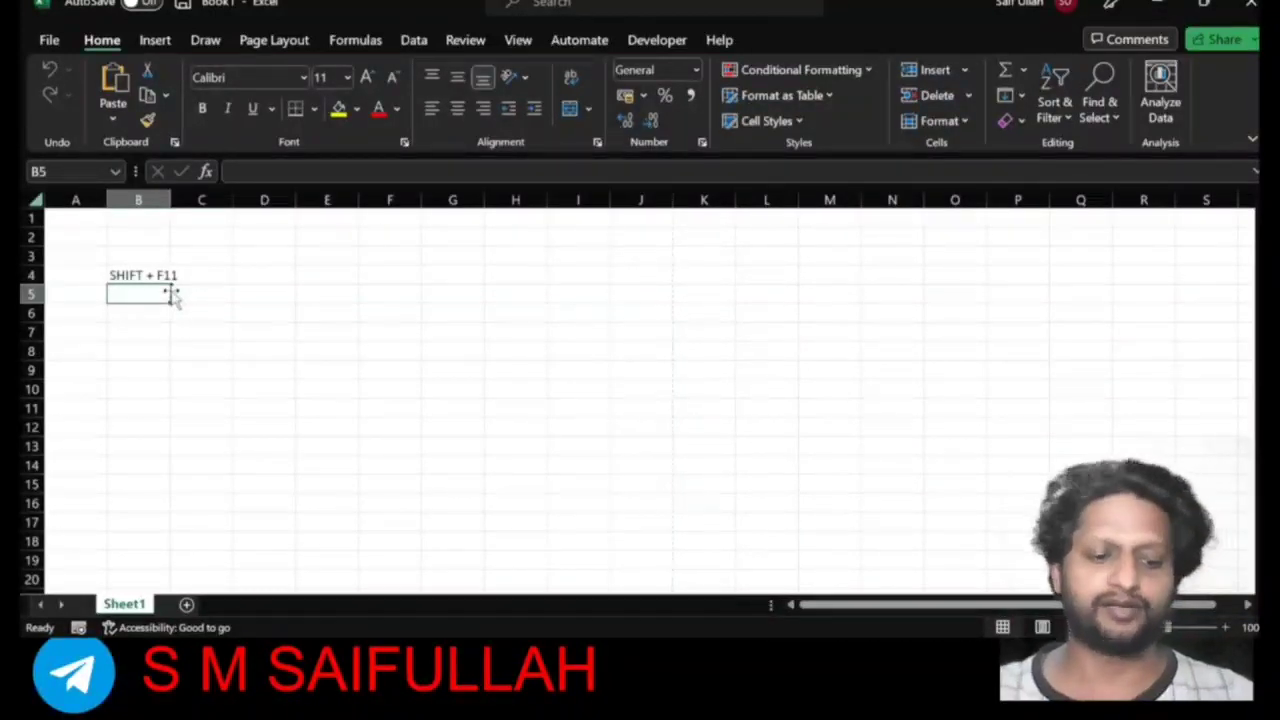
{"action": "key", "text": "shift+F11"}
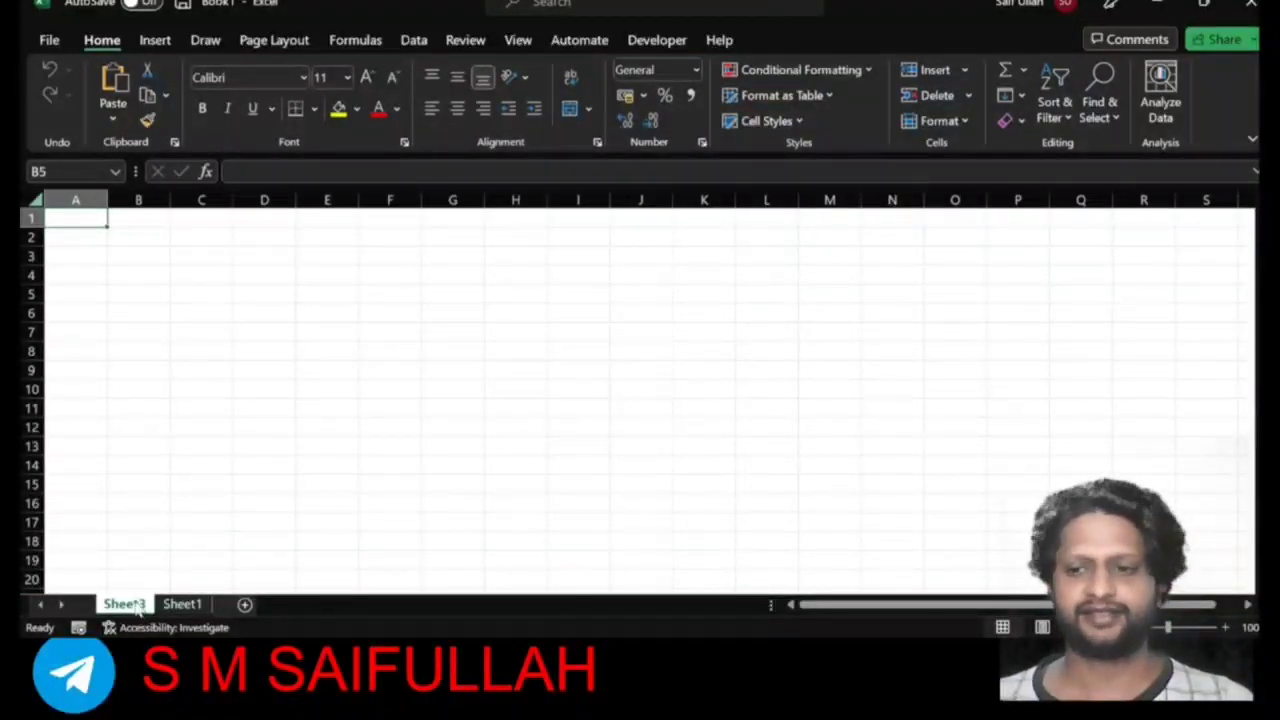
{"action": "key", "text": "alt+h"}
{"action": "key", "text": "d"}
{"action": "key", "text": "s"}
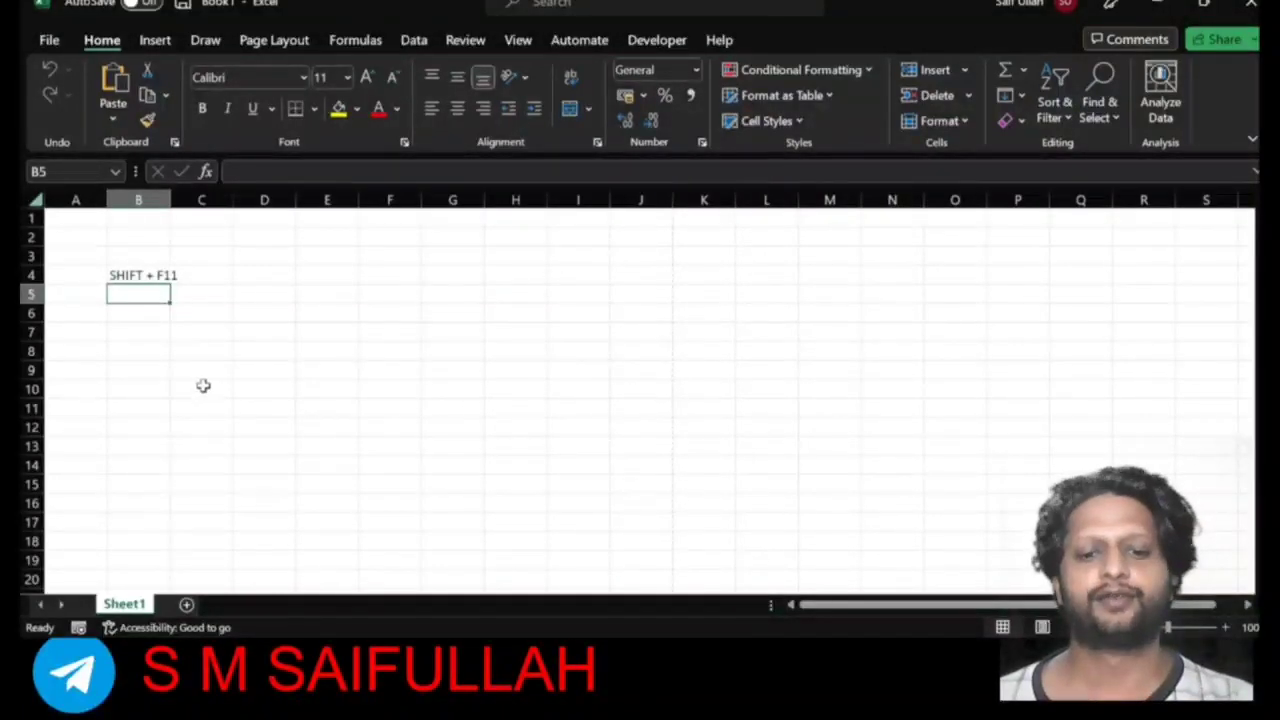
Enter a brief 'F12' caption in B6
{"action": "key", "text": "Down"}
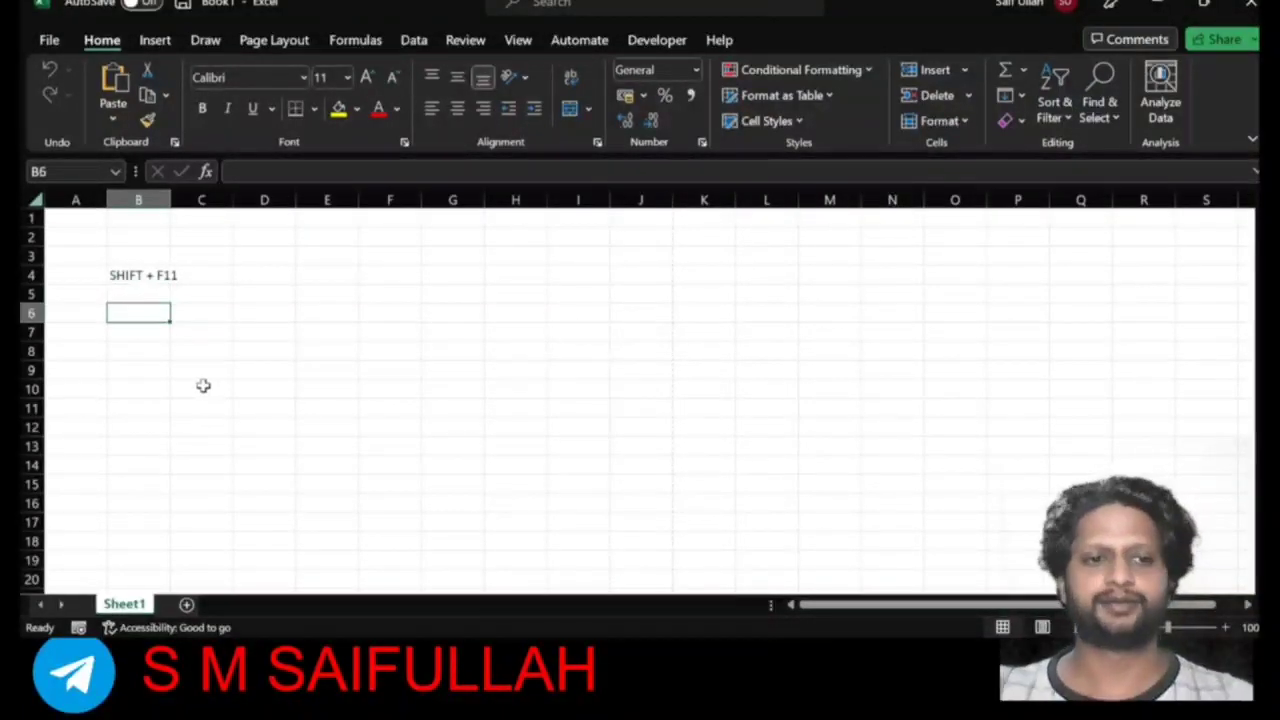
{"action": "type", "text": "F12"}
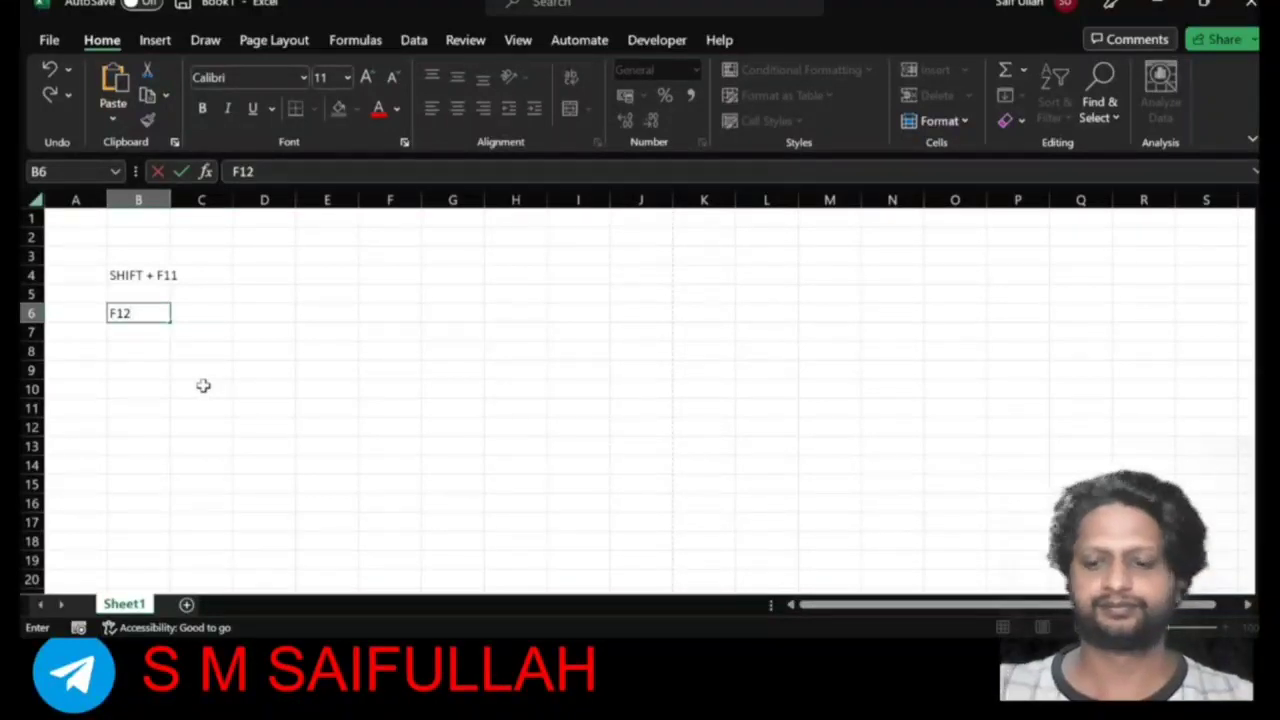
{"action": "key", "text": "Up"}
{"action": "key", "text": "Up"}
Delete the captions in B4 and B6, leaving the sheet blank
{"action": "key", "text": "Delete"}
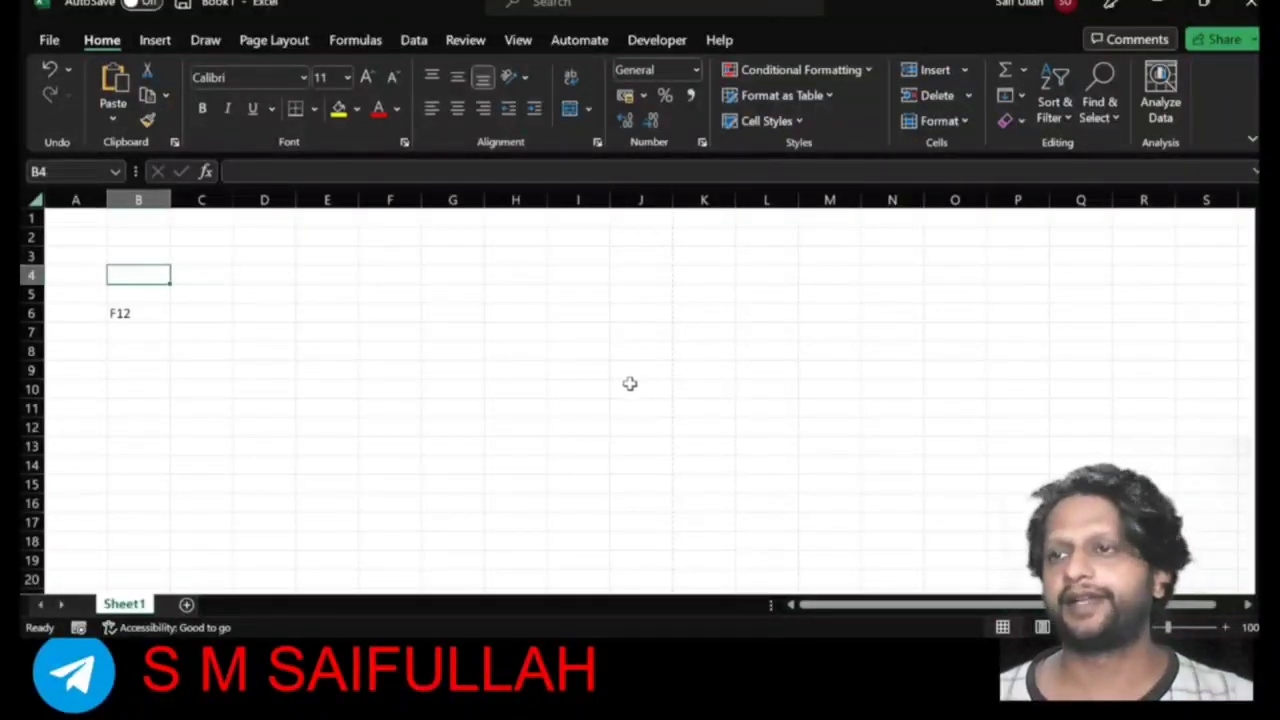
{"action": "left_click", "coordinate": [155, 313]}
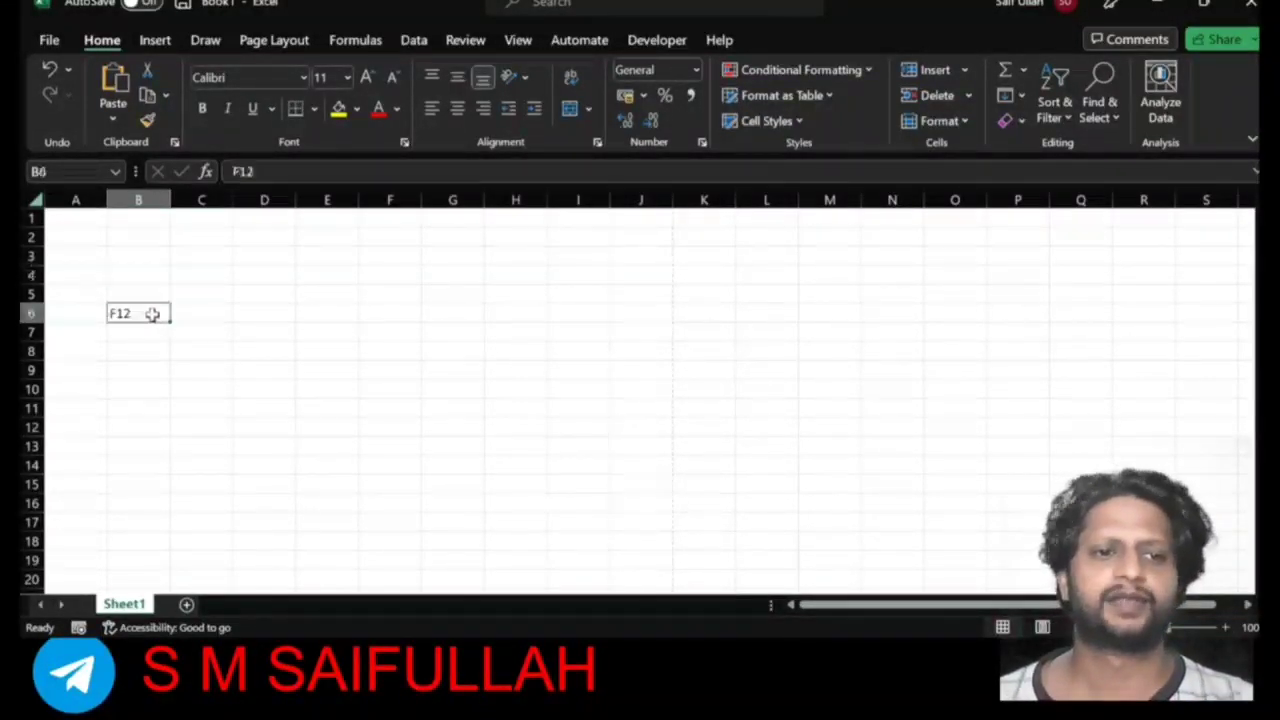
{"action": "key", "text": "Delete"}
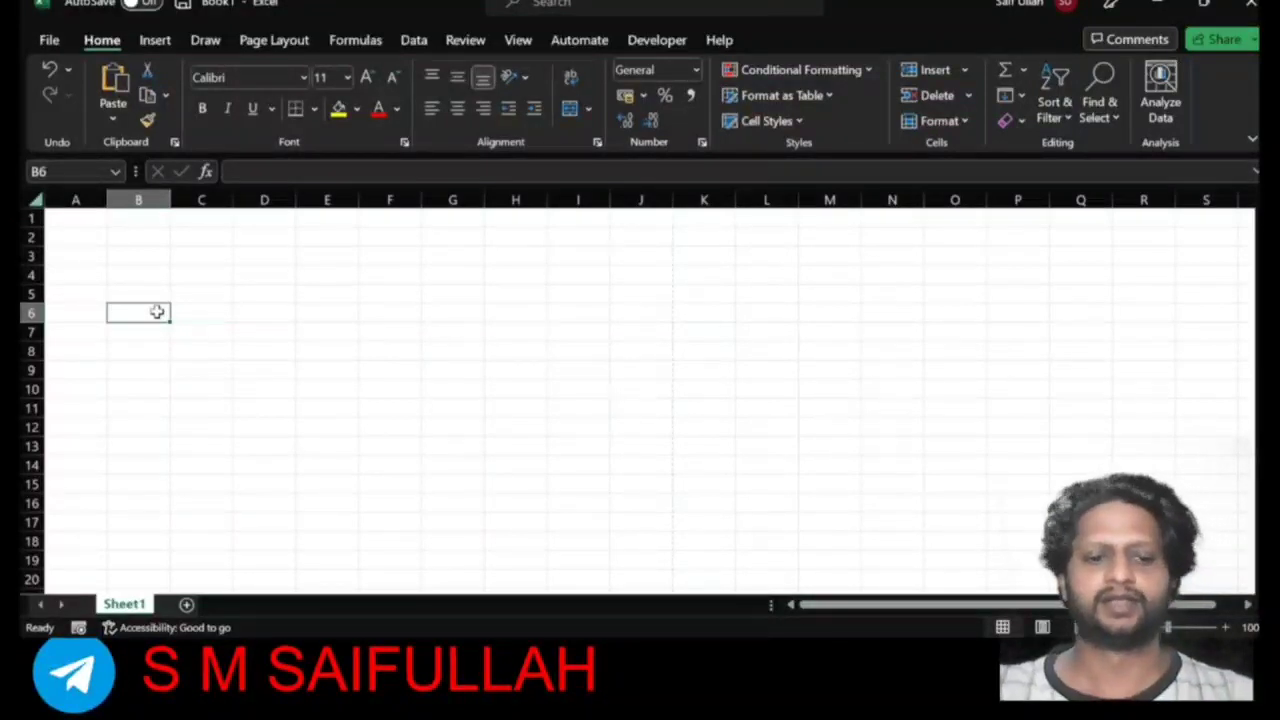
Type the shortcut caption 'CTRL + SHIFT +~' into B6
{"action": "type", "text": "CTRL "}
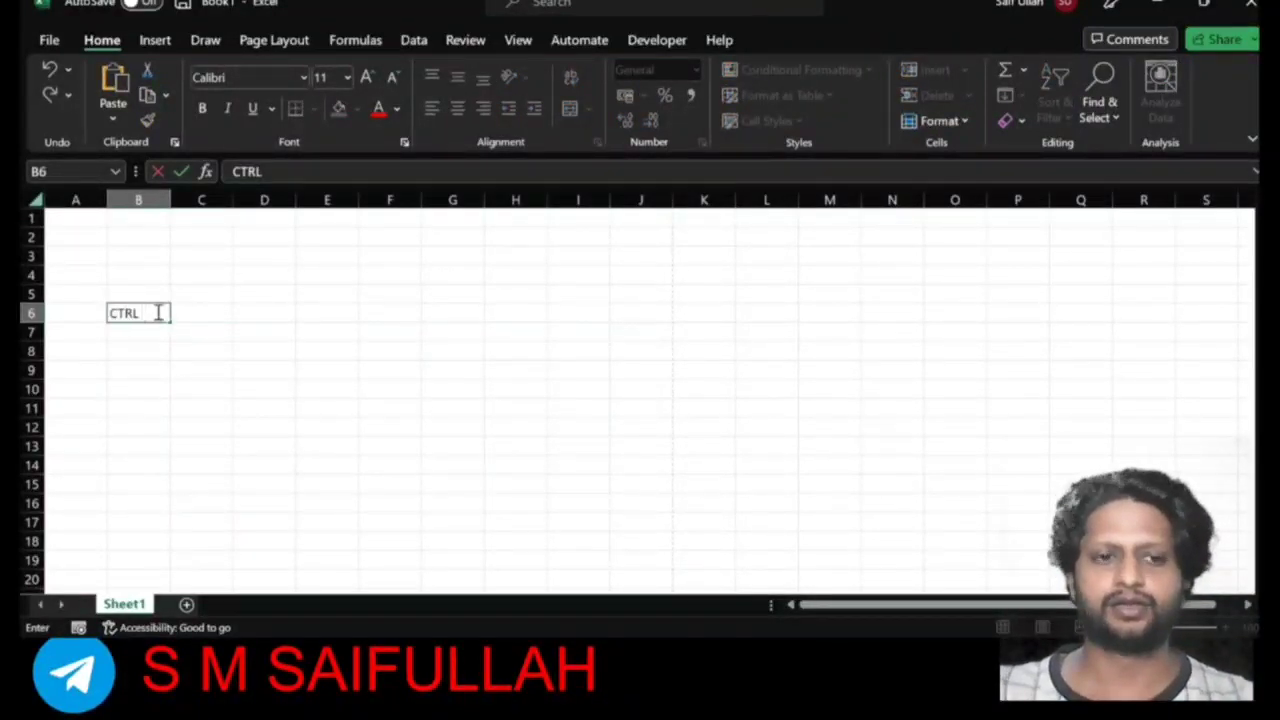
{"action": "type", "text": "+ SHIFT +"}
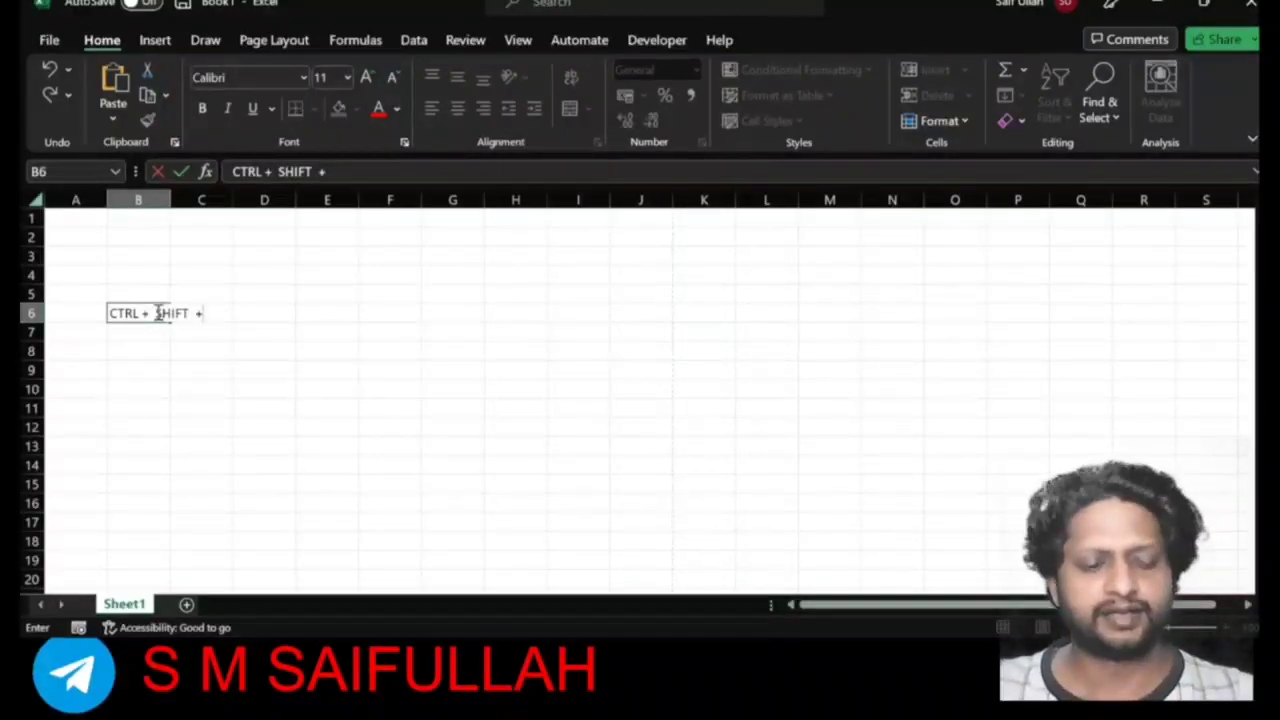
{"action": "type", "text": "\""}
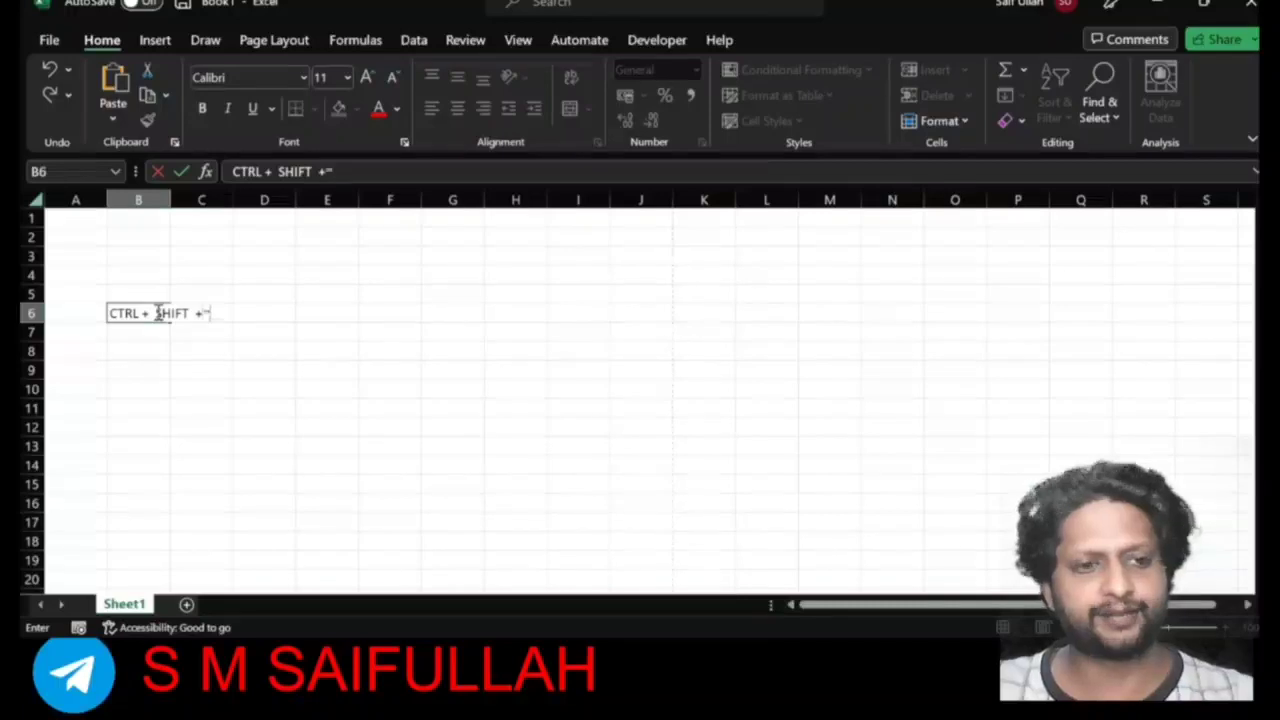
{"action": "key", "text": "Left"}
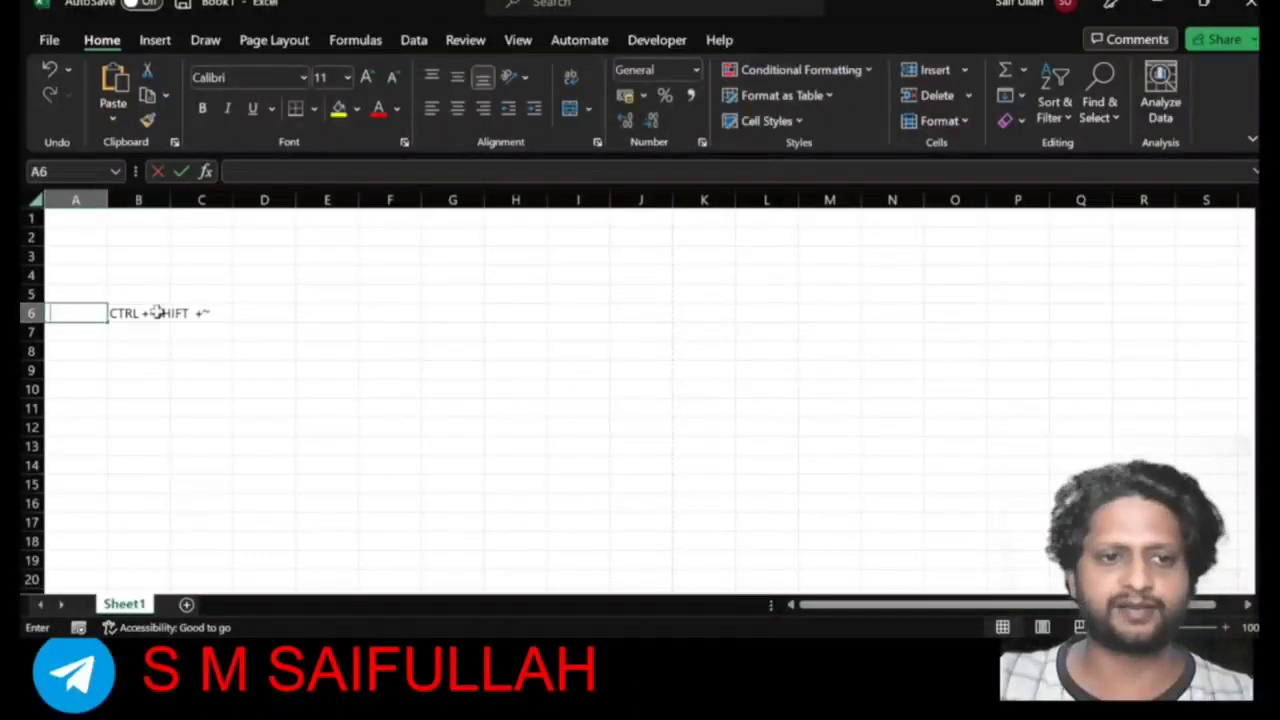
Enter the value 1000 into cell D9
{"action": "key", "text": "Right"}
{"action": "key", "text": "Right"}
{"action": "key", "text": "Right"}
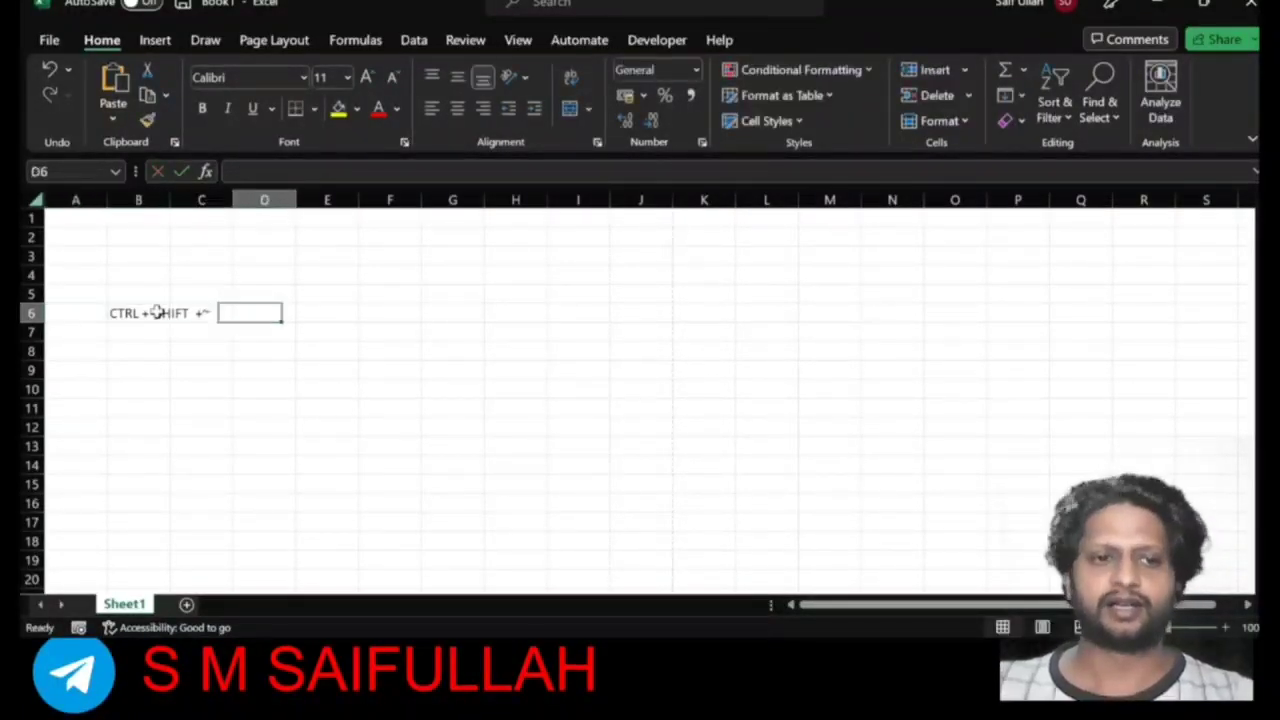
{"action": "key", "text": "Down"}
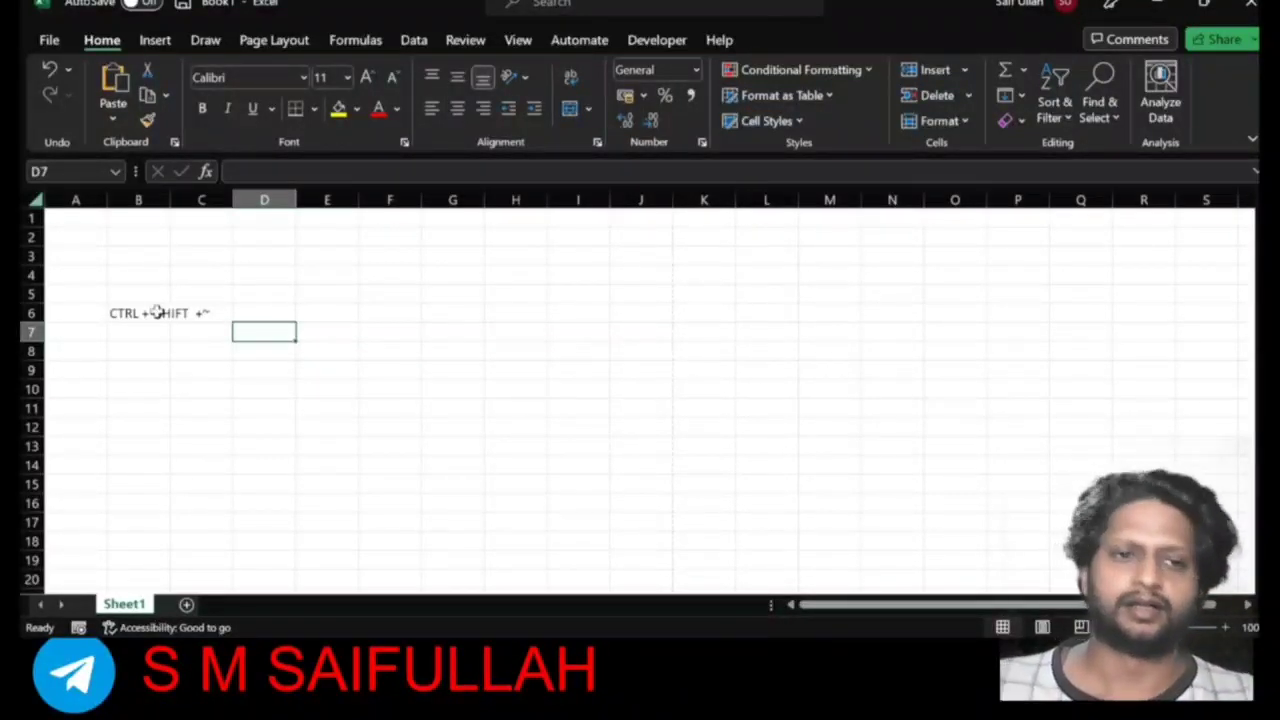
{"action": "key", "text": "End"}
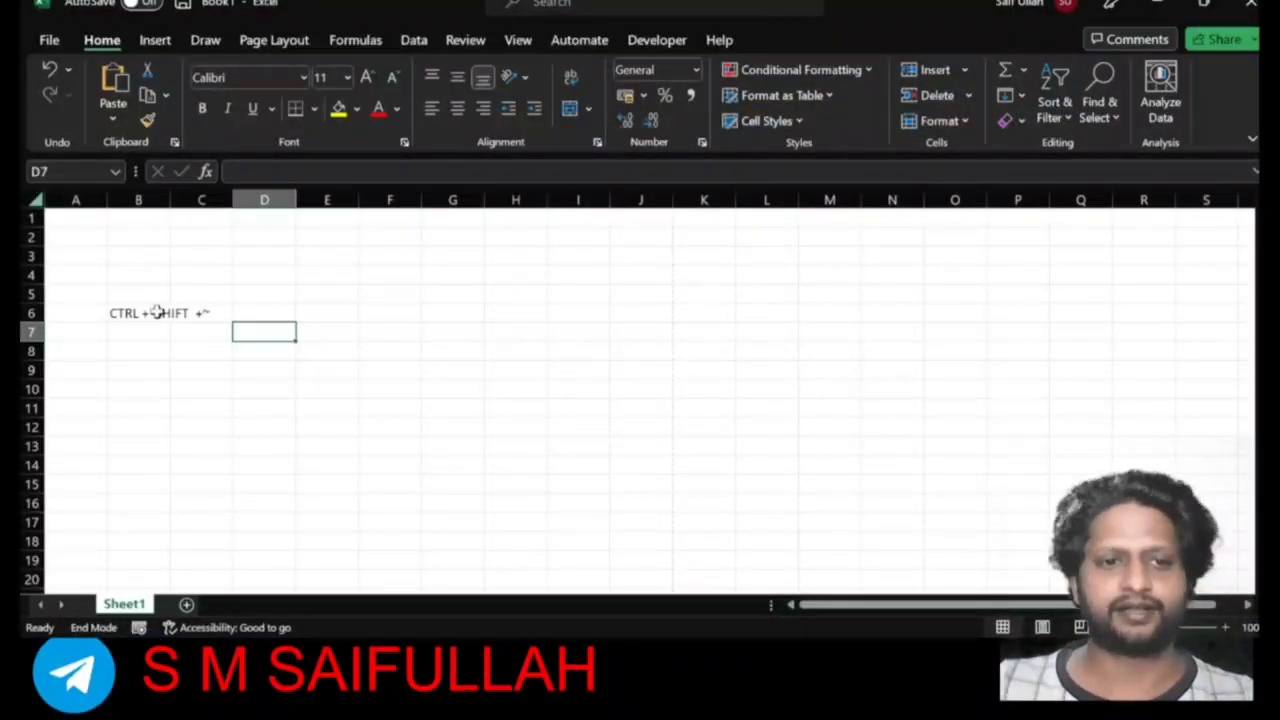
{"action": "key", "text": "Down"}
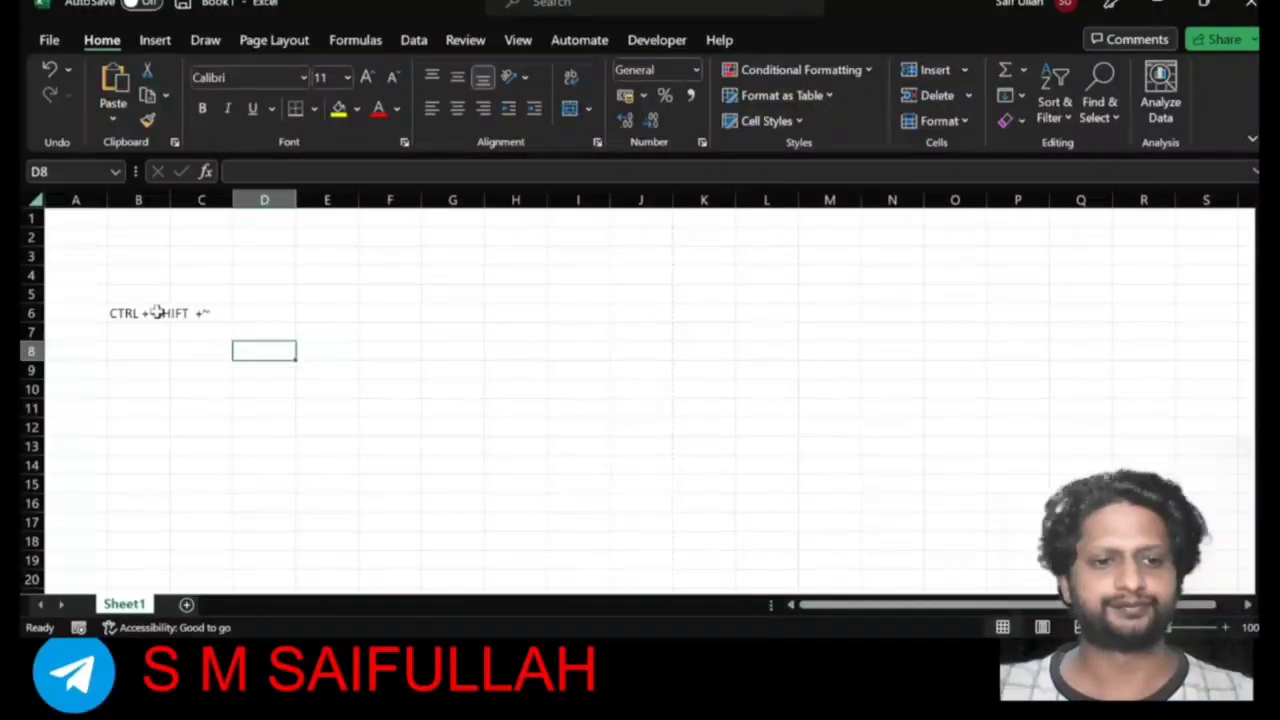
{"action": "key", "text": "Down"}
{"action": "type", "text": "1"}
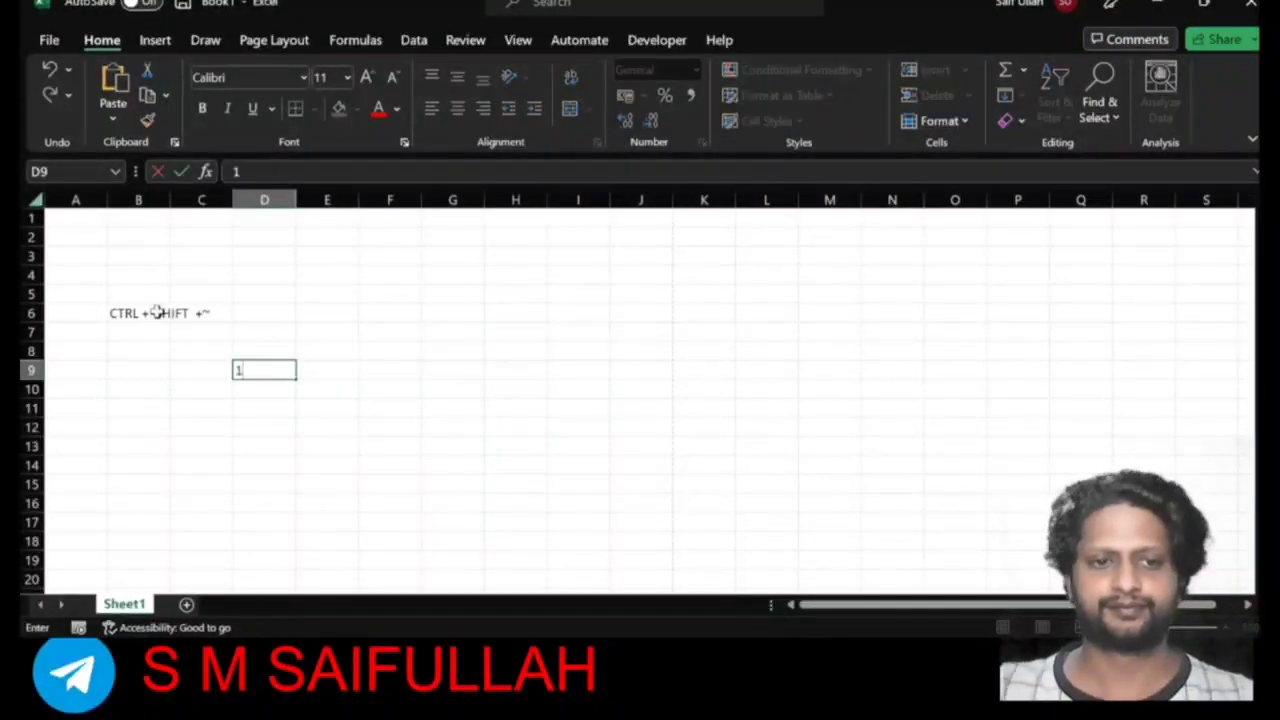
{"action": "type", "text": "000"}
{"action": "key", "text": "Return"}
Abandon a stray '0' entry in A6 and reselect the caption in B6
{"action": "key", "text": "Up"}
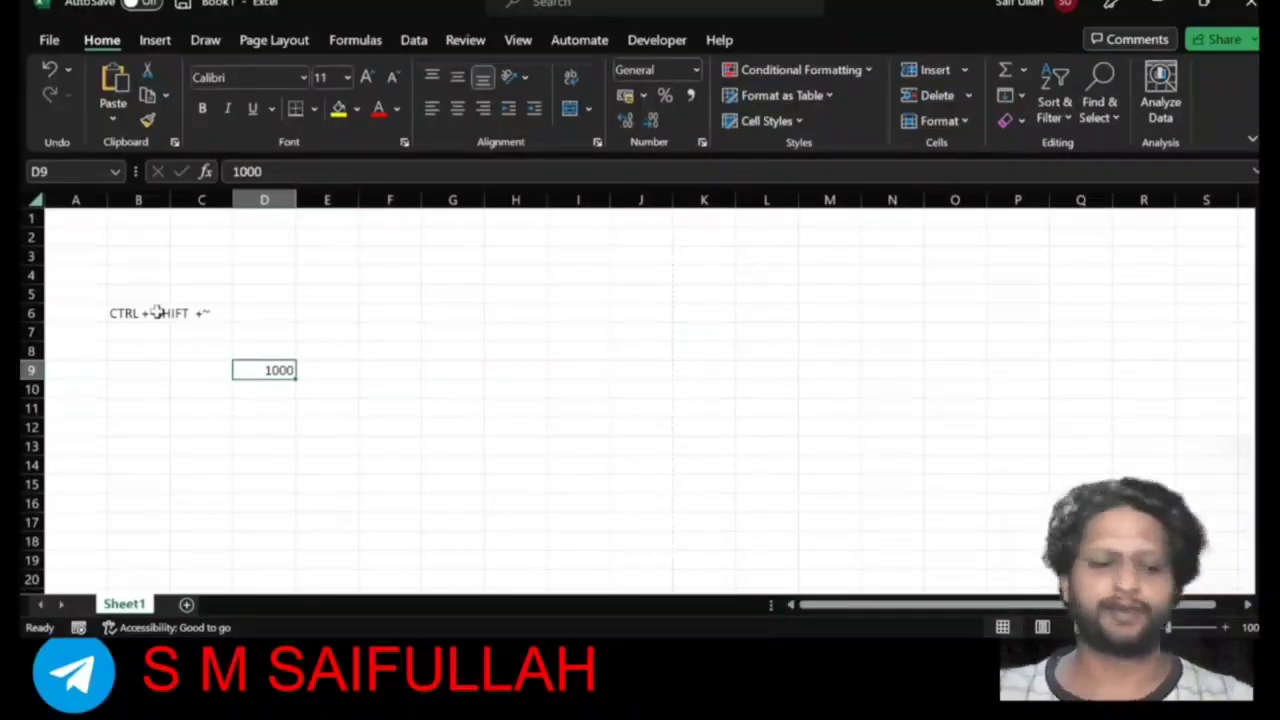
{"action": "key", "text": "Up"}
{"action": "key", "text": "Up"}
{"action": "key", "text": "Up"}
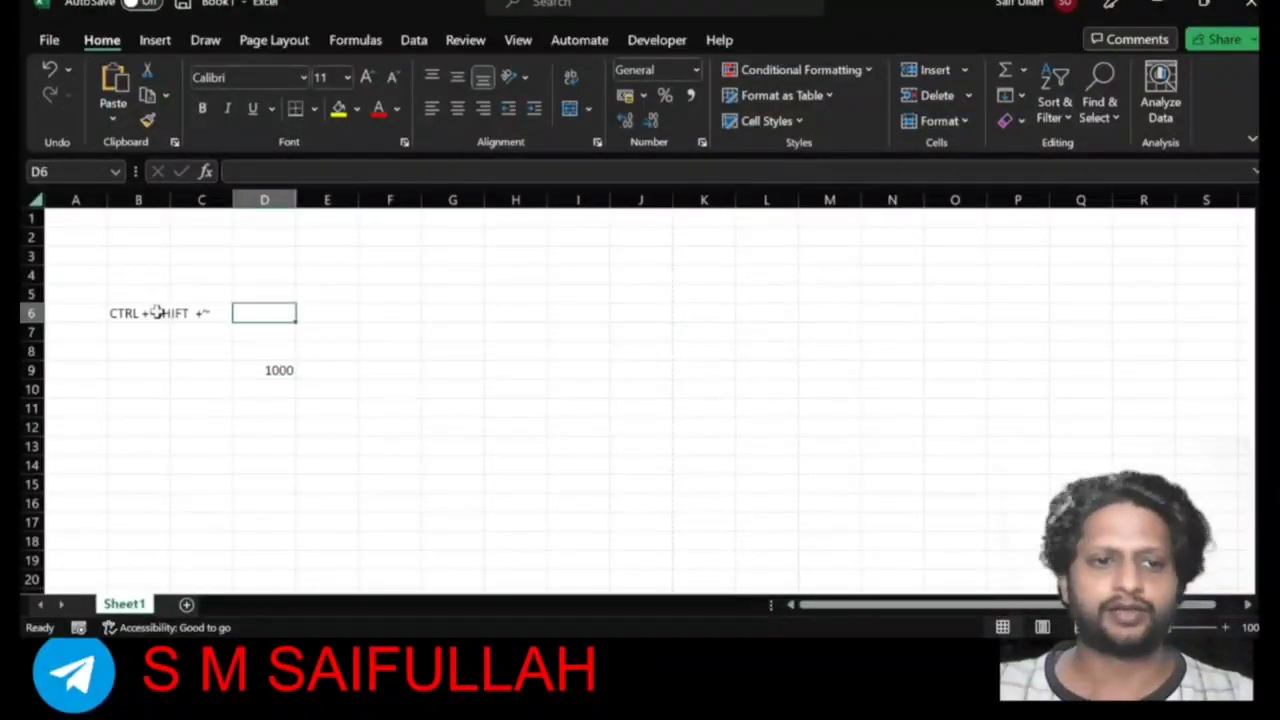
{"action": "key", "text": "Left"}
{"action": "key", "text": "Left"}
{"action": "key", "text": "Left"}
{"action": "type", "text": "0"}
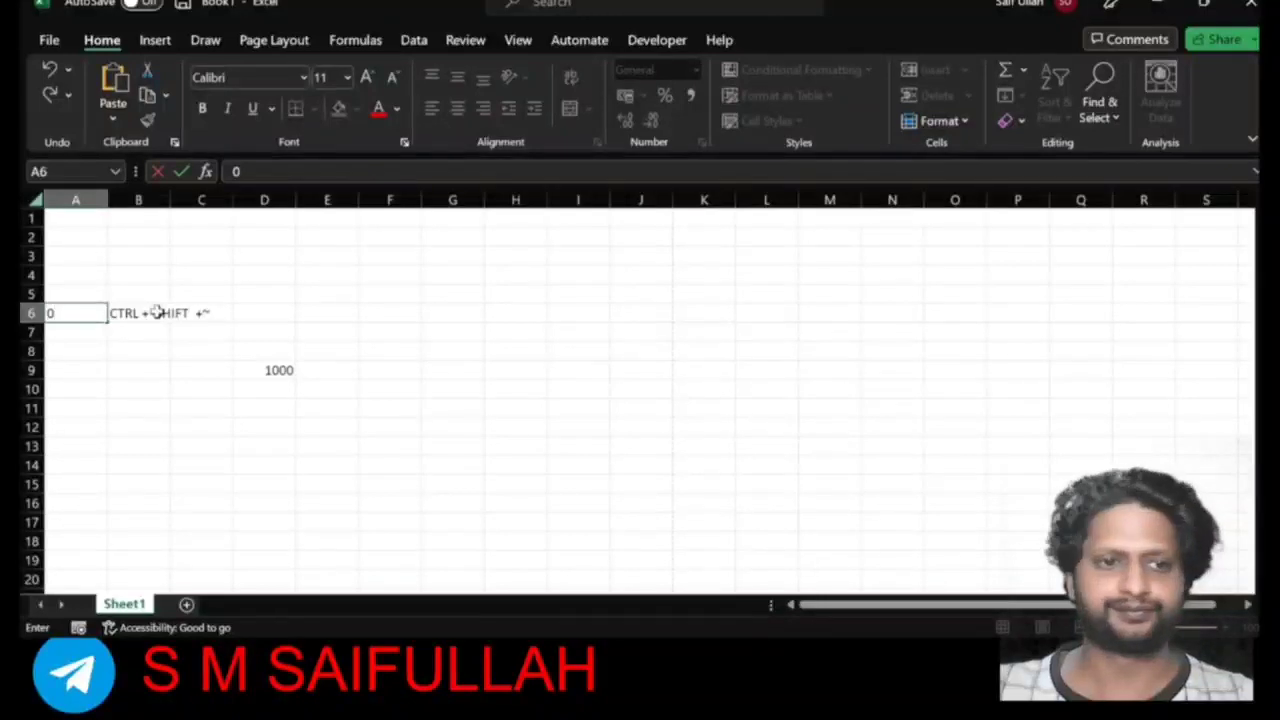
{"action": "left_click", "coordinate": [157, 313]}
{"action": "key", "text": "Down"}
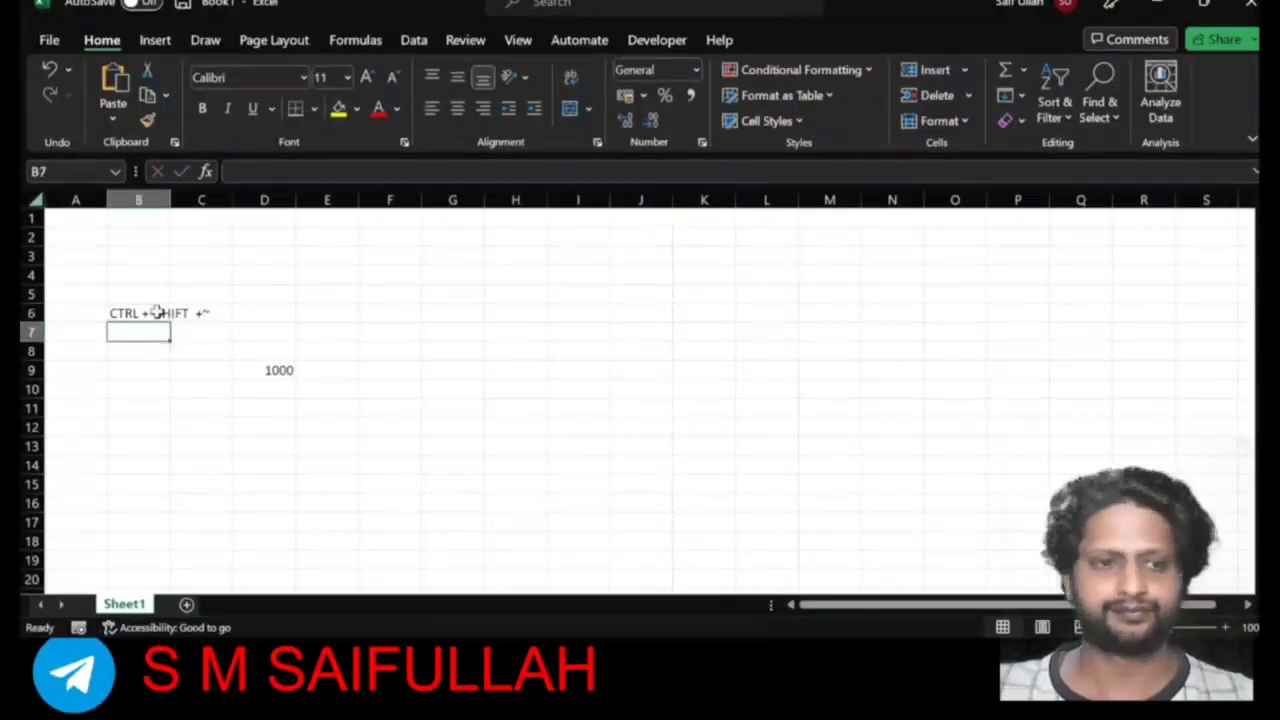
{"action": "left_click", "coordinate": [157, 313]}
Correct the B6 caption to 'CTRL + SHIFT + $'
{"action": "double_click", "coordinate": [157, 313]}
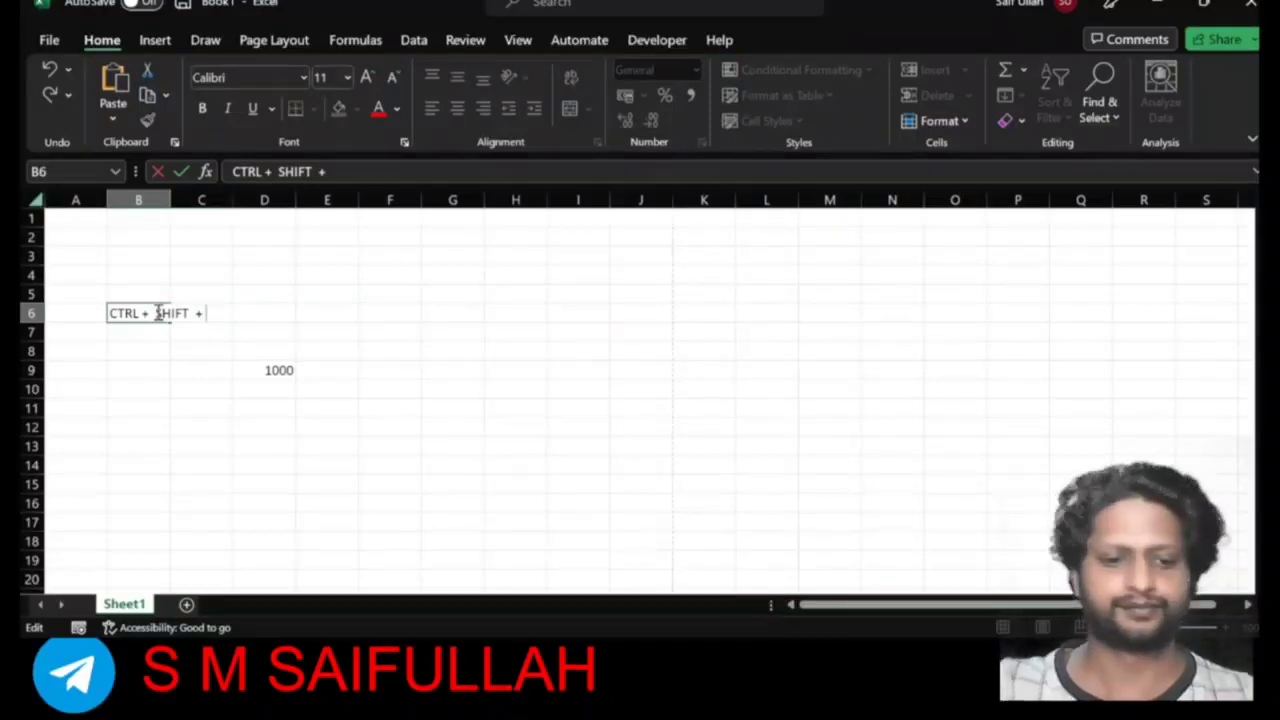
{"action": "type", "text": "$"}
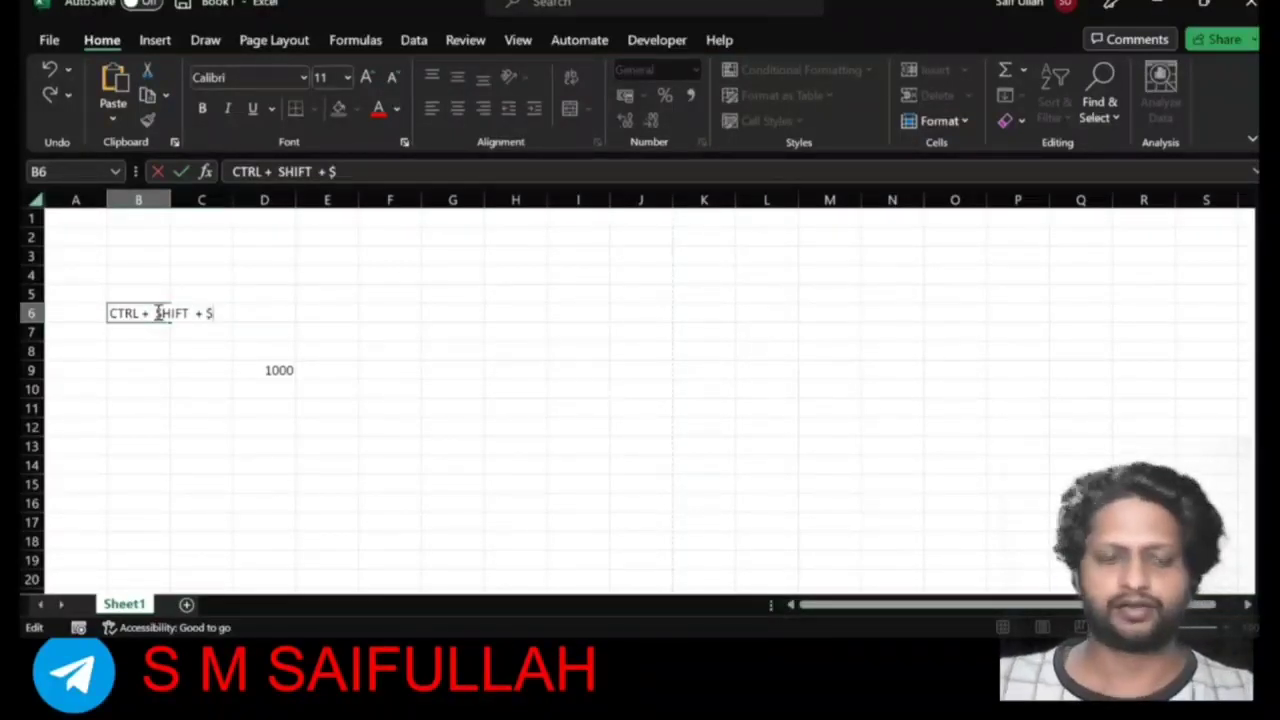
{"action": "key", "text": "Return"}
Format the 1000 in D9 as currency, showing ₹ 1,000.00
{"action": "key", "text": "Down"}
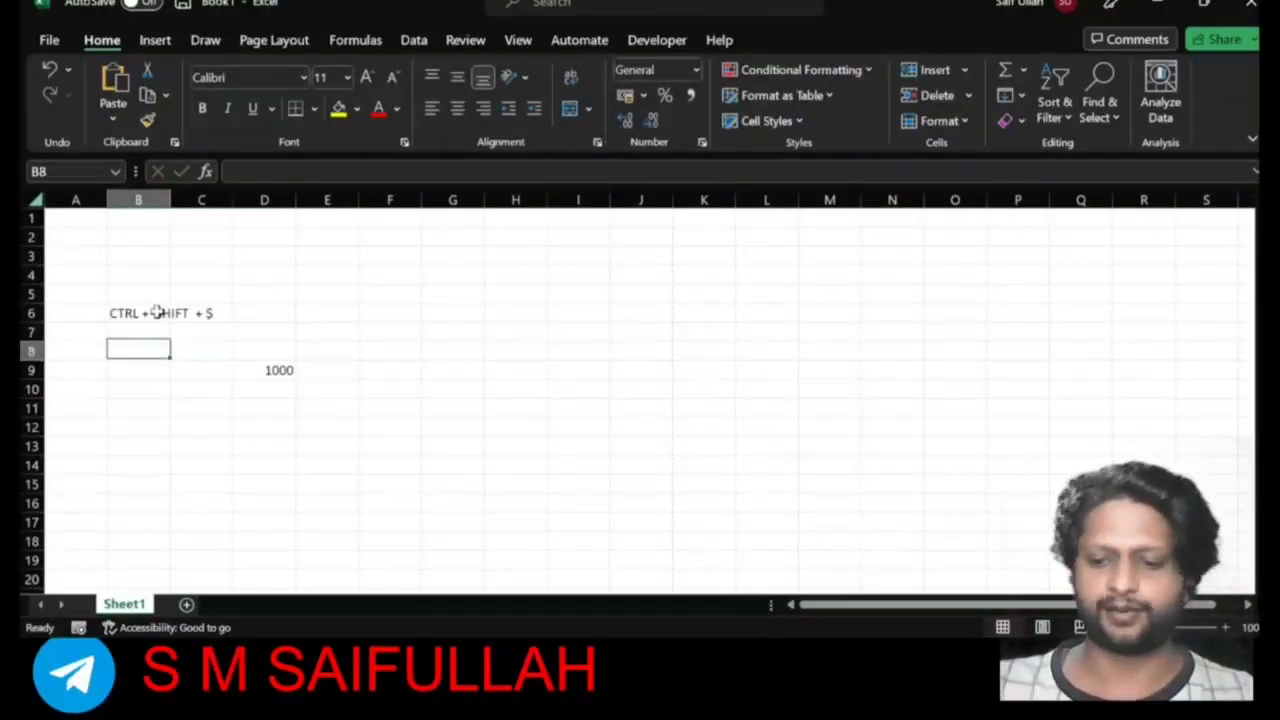
{"action": "key", "text": "Down"}
{"action": "key", "text": "Right"}
{"action": "key", "text": "Right"}
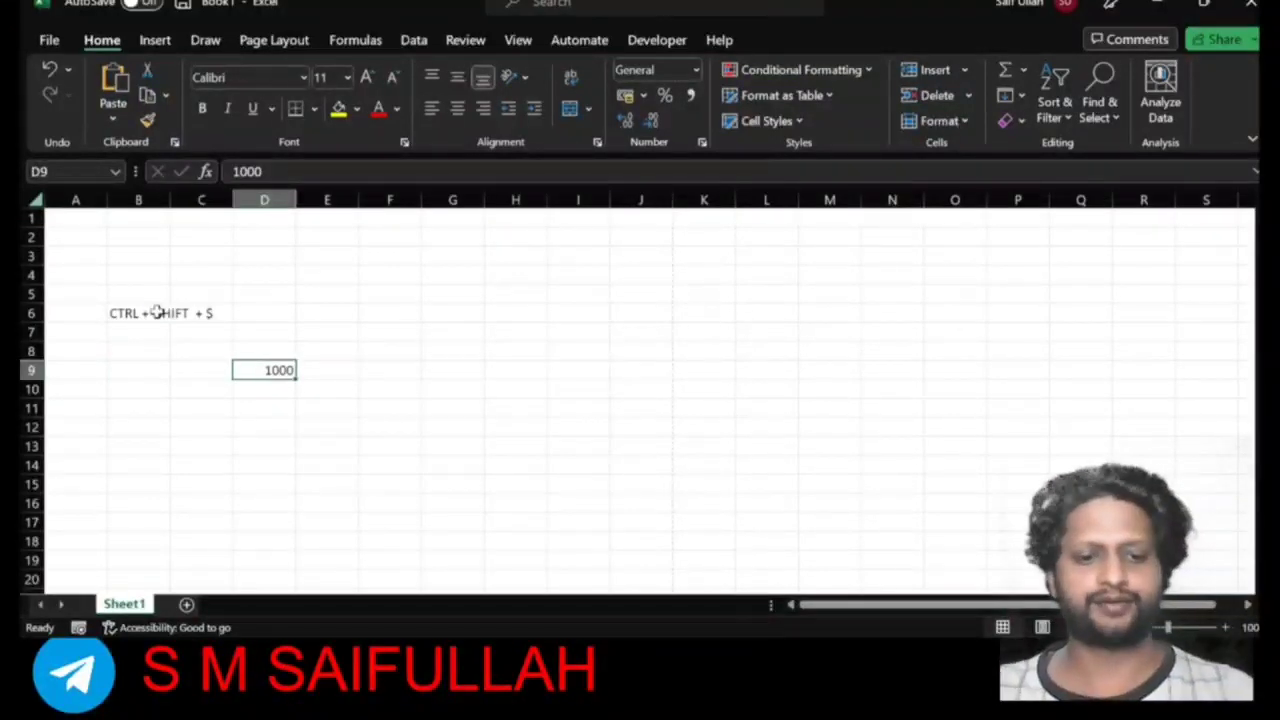
{"action": "key", "text": "ctrl+shift+4"}
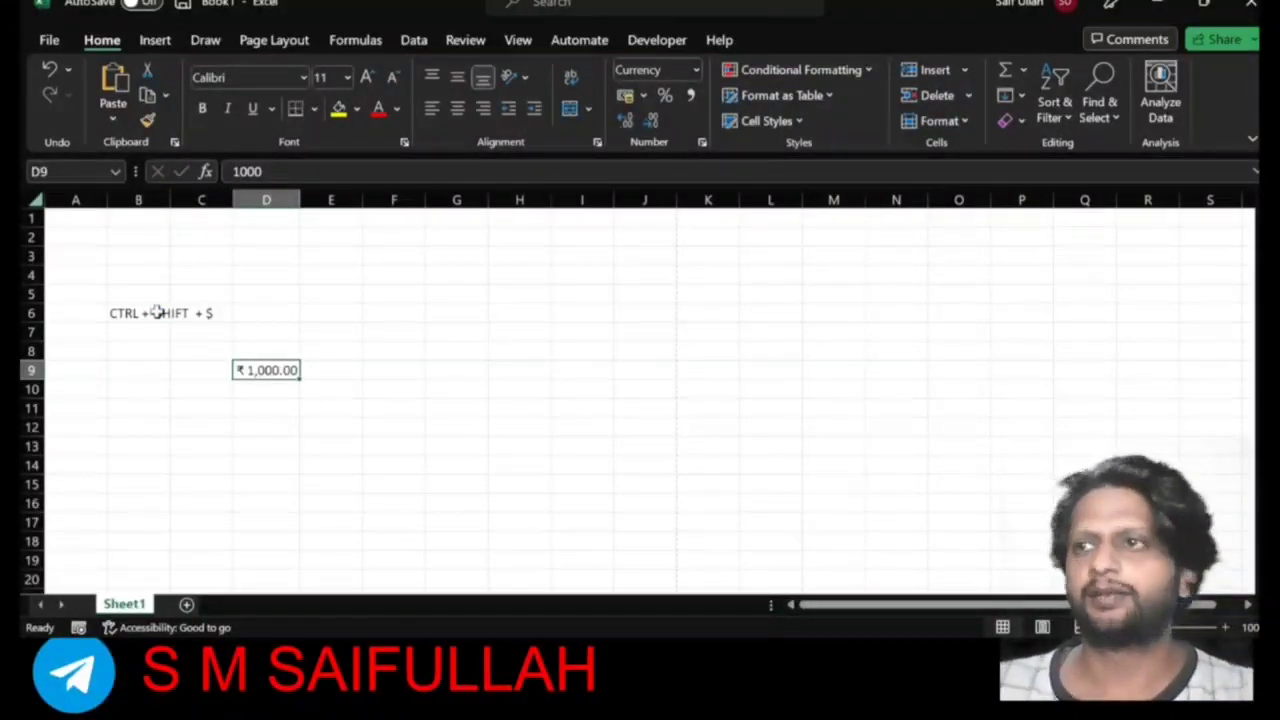
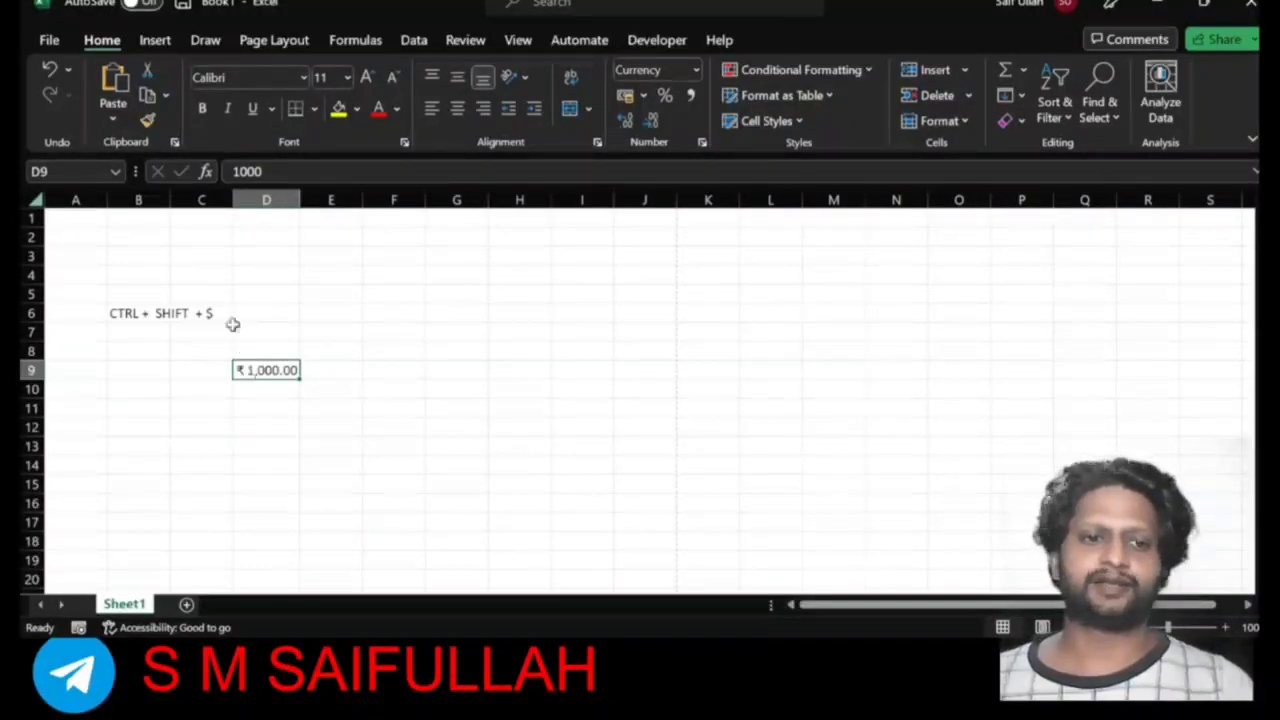
Relabel the B6 note to read CTRL + SHIFT + #
{"action": "left_click", "coordinate": [138, 310]}
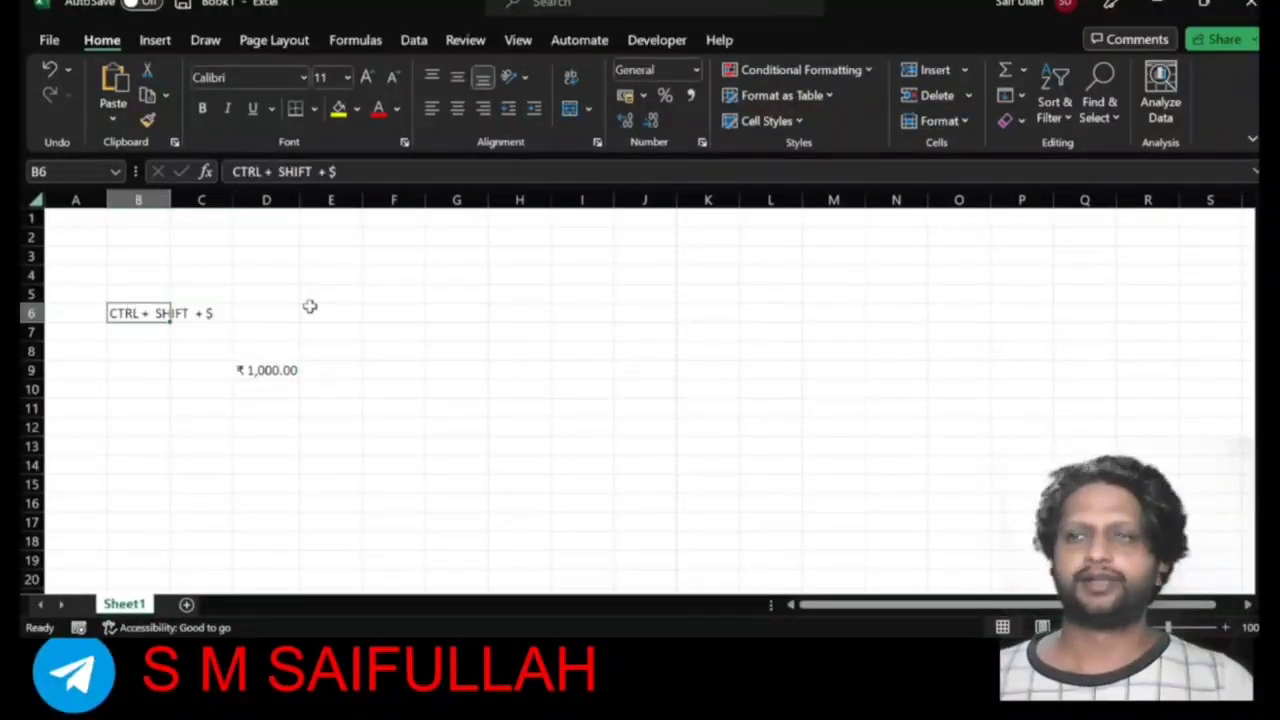
{"action": "key", "text": "F2"}
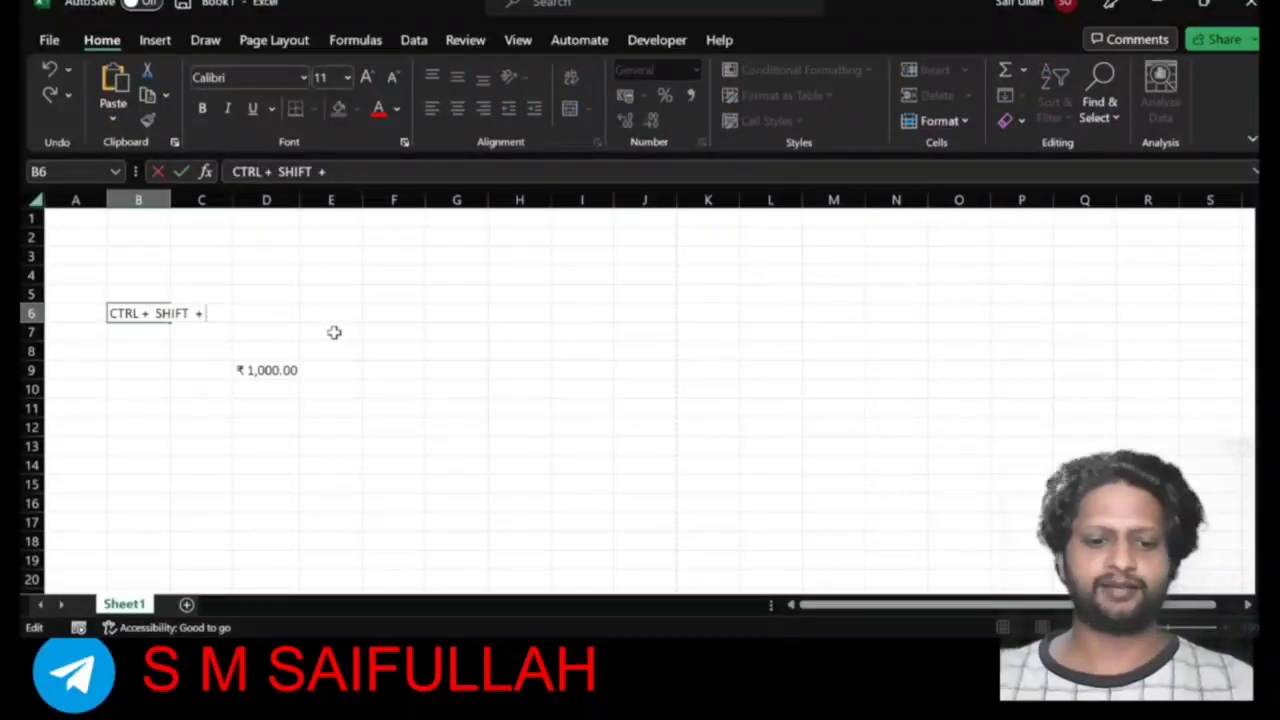
{"action": "type", "text": "#"}
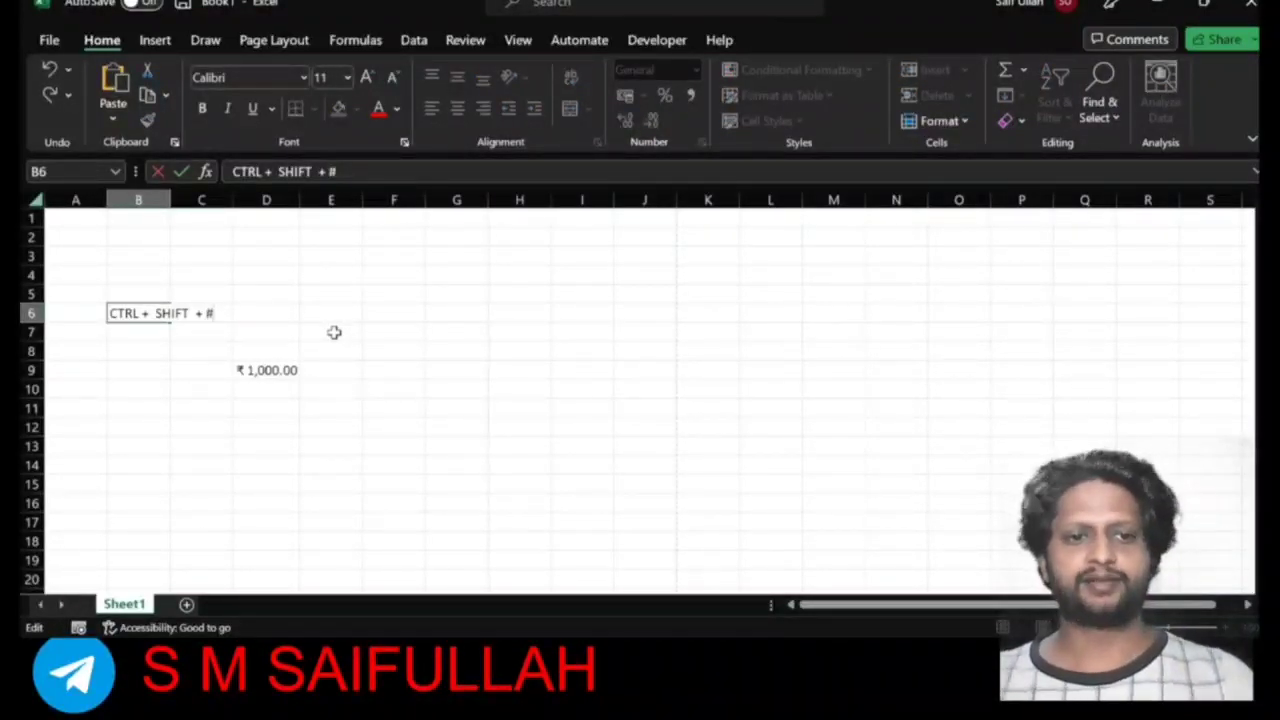
{"action": "key", "text": "Return"}
Replace D9's ₹1,000.00 with 10120023, show it as percentage and date, then clear it
{"action": "key", "text": "Right"}
{"action": "key", "text": "Right"}
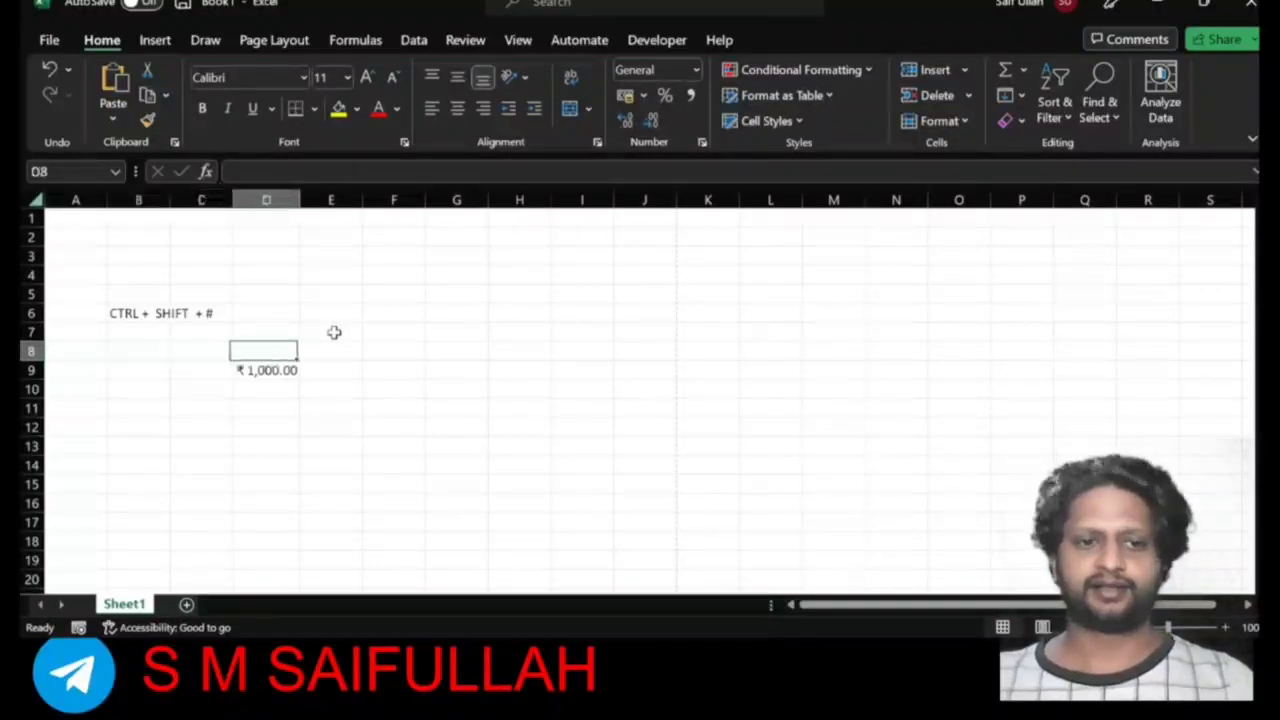
{"action": "key", "text": "Down"}
{"action": "key", "text": "Down"}
{"action": "key", "text": "Delete"}
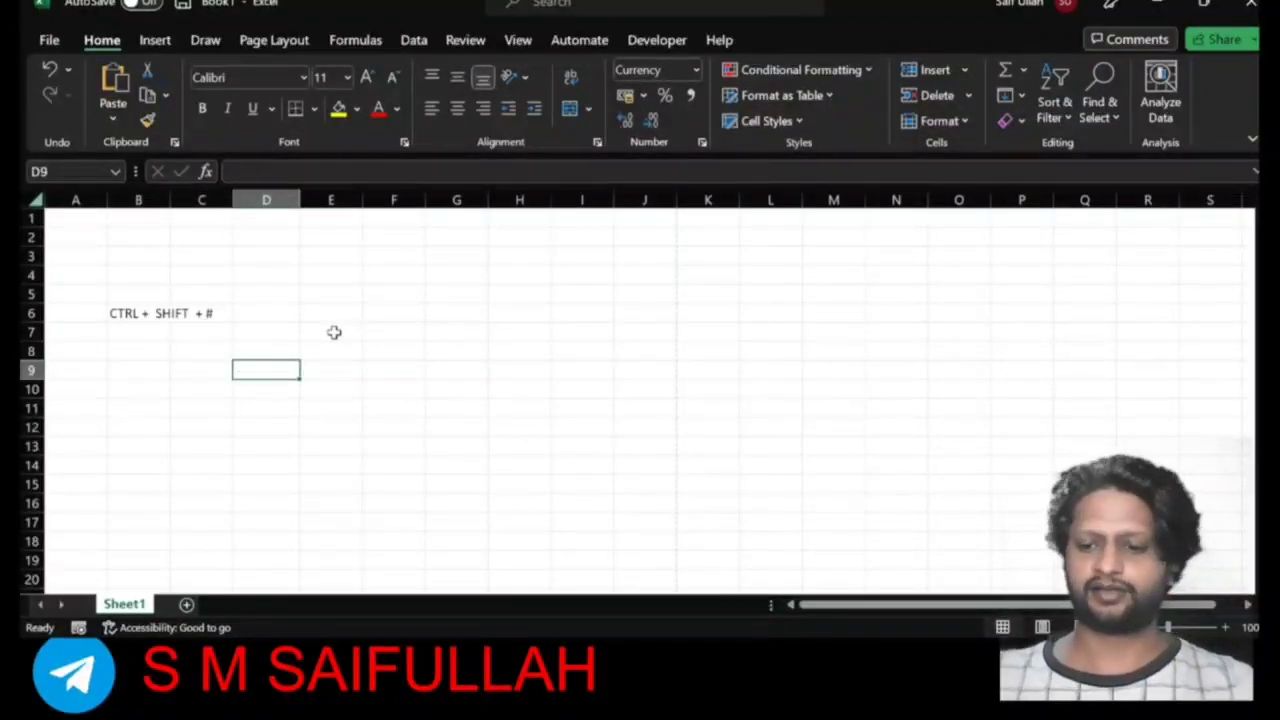
{"action": "type", "text": "010120"}
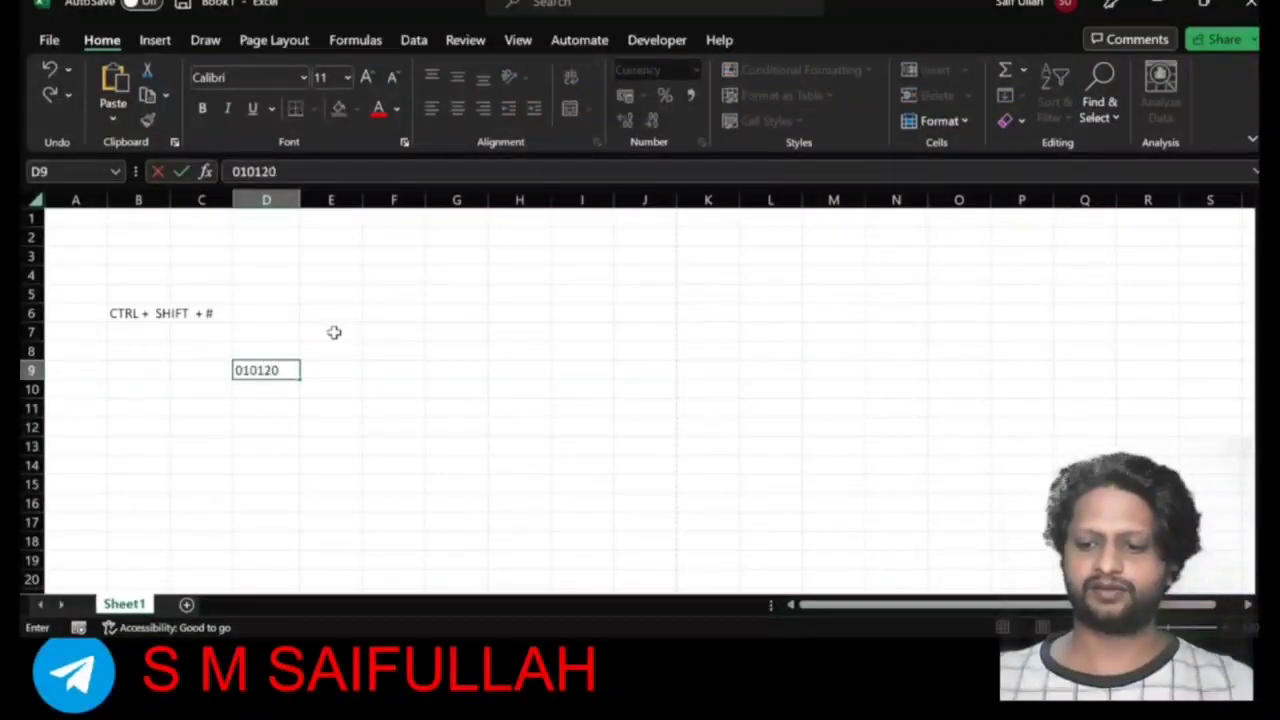
{"action": "type", "text": "023"}
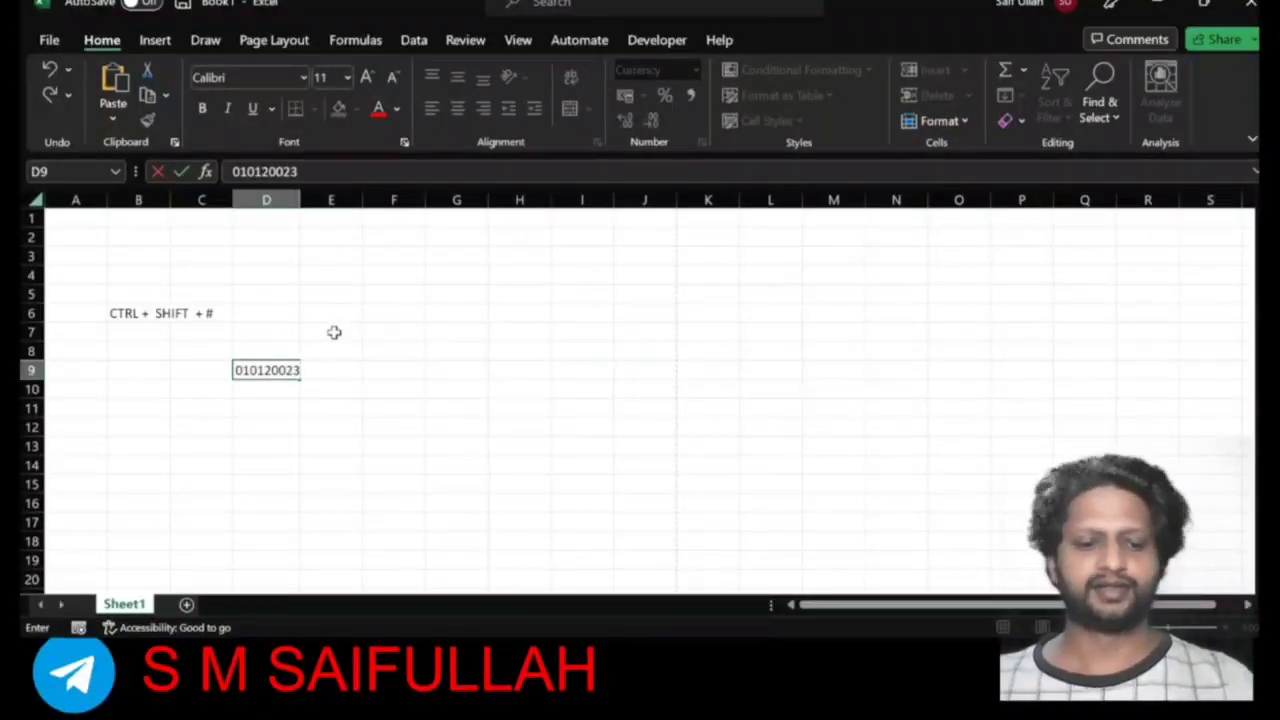
{"action": "key", "text": "Return"}
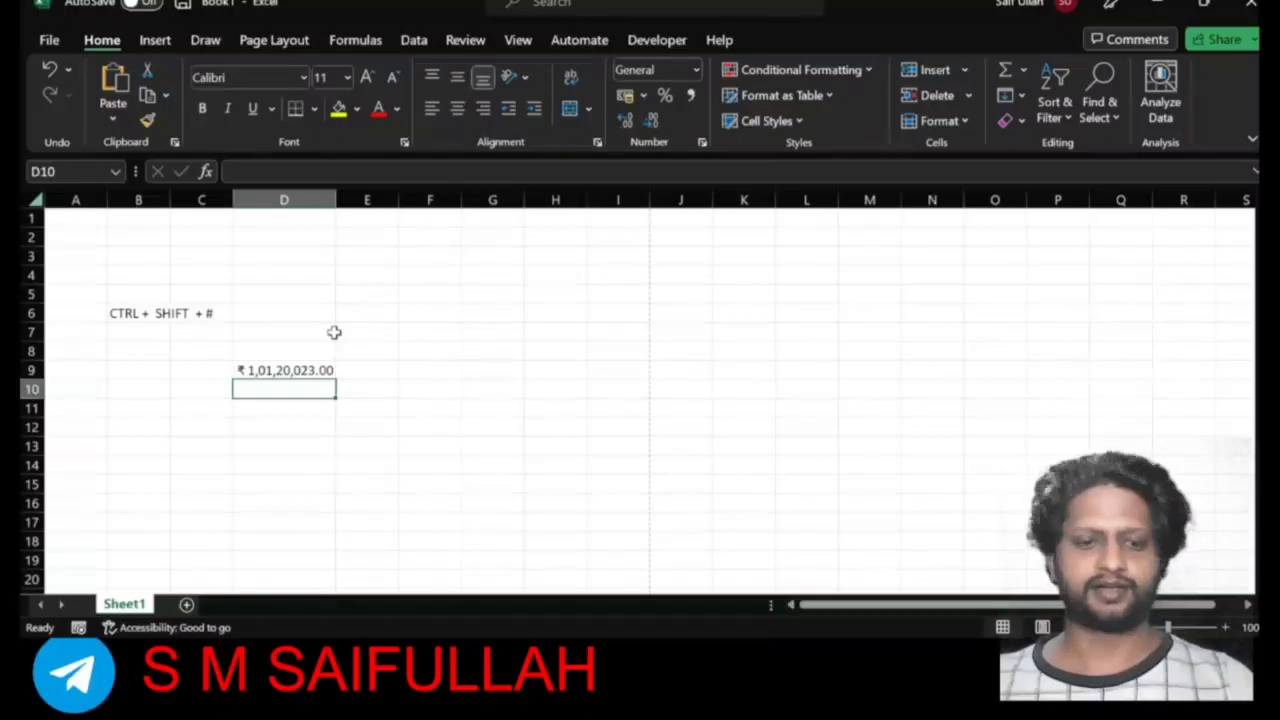
{"action": "key", "text": "Up"}
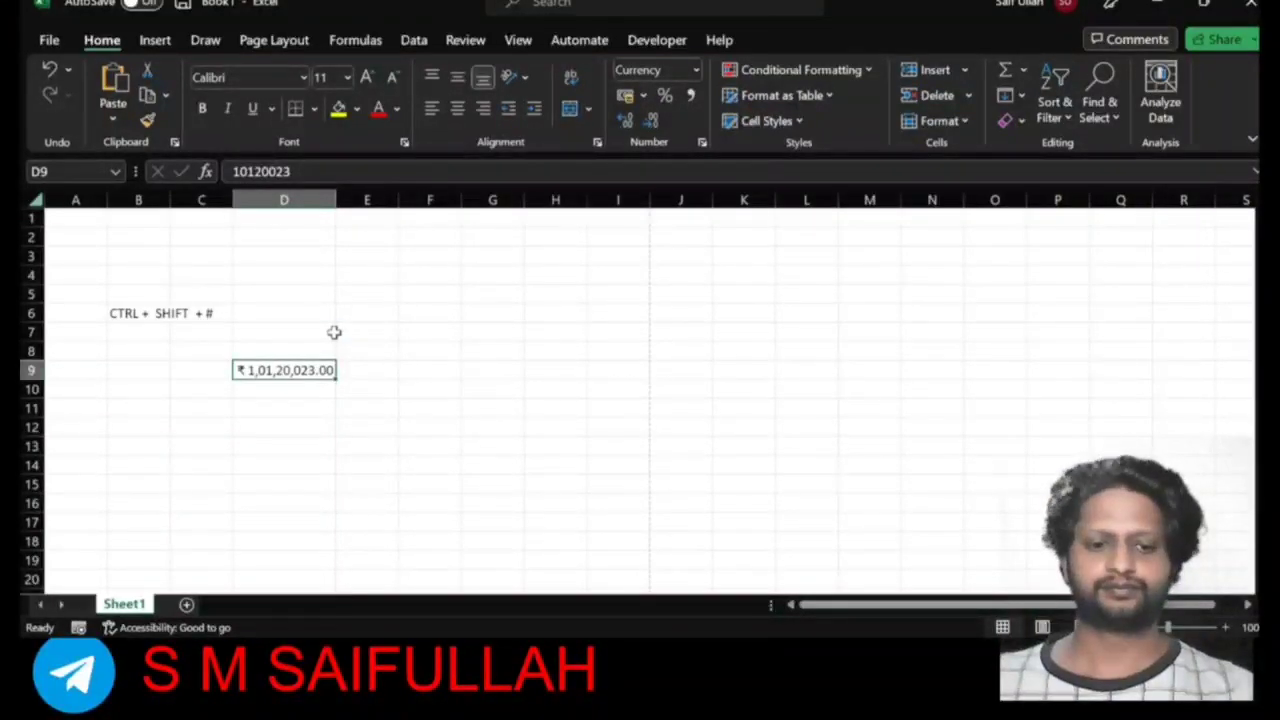
{"action": "key", "text": "ctrl+shift+5"}
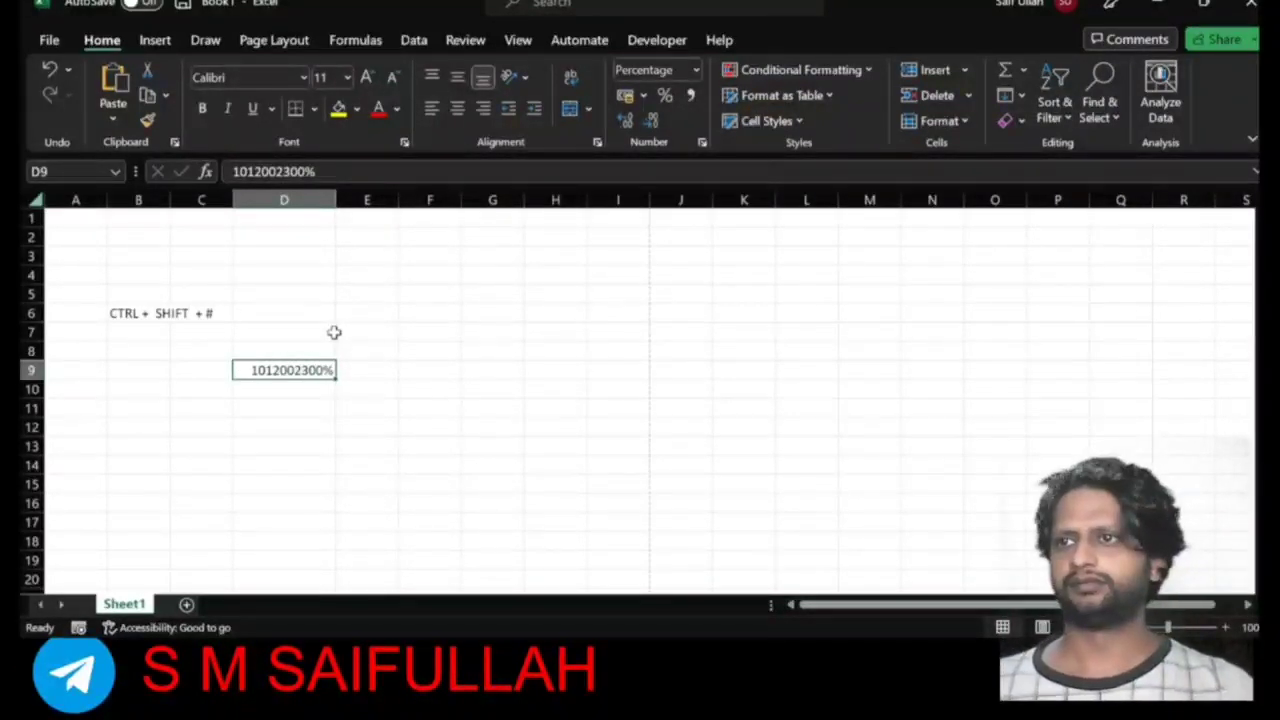
{"action": "key", "text": "ctrl+shift+3"}
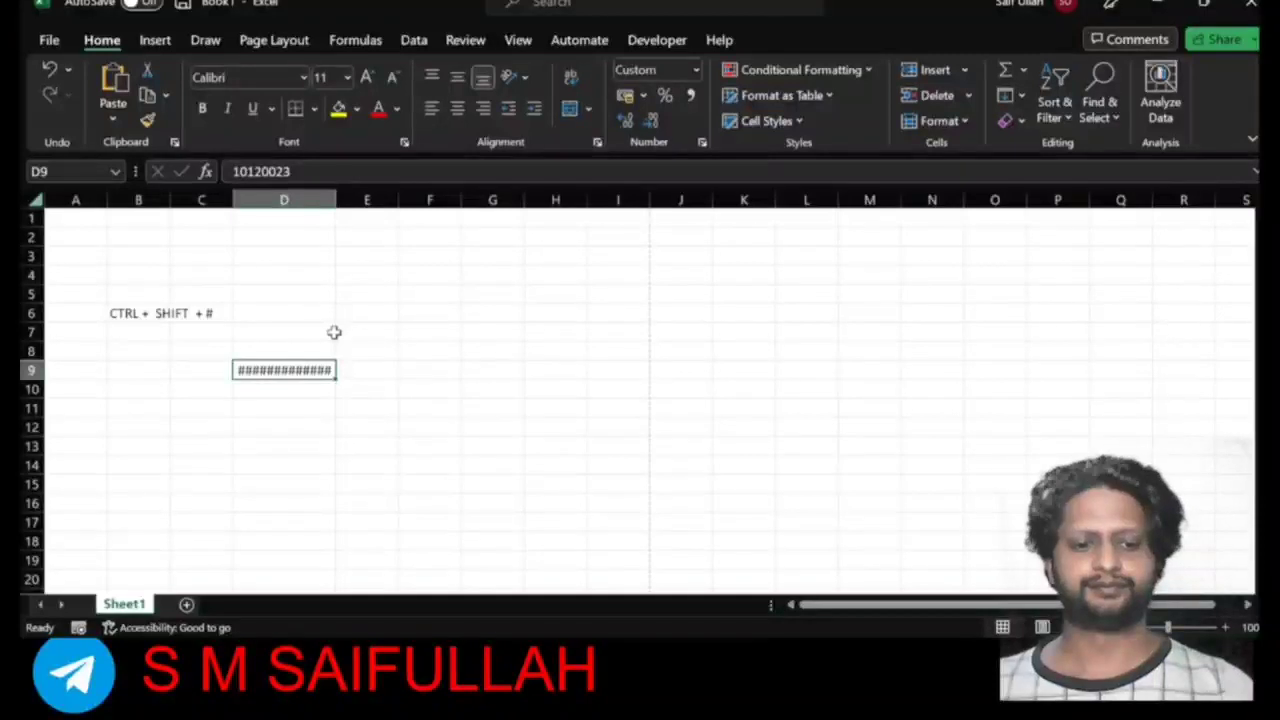
{"action": "key", "text": "Delete"}
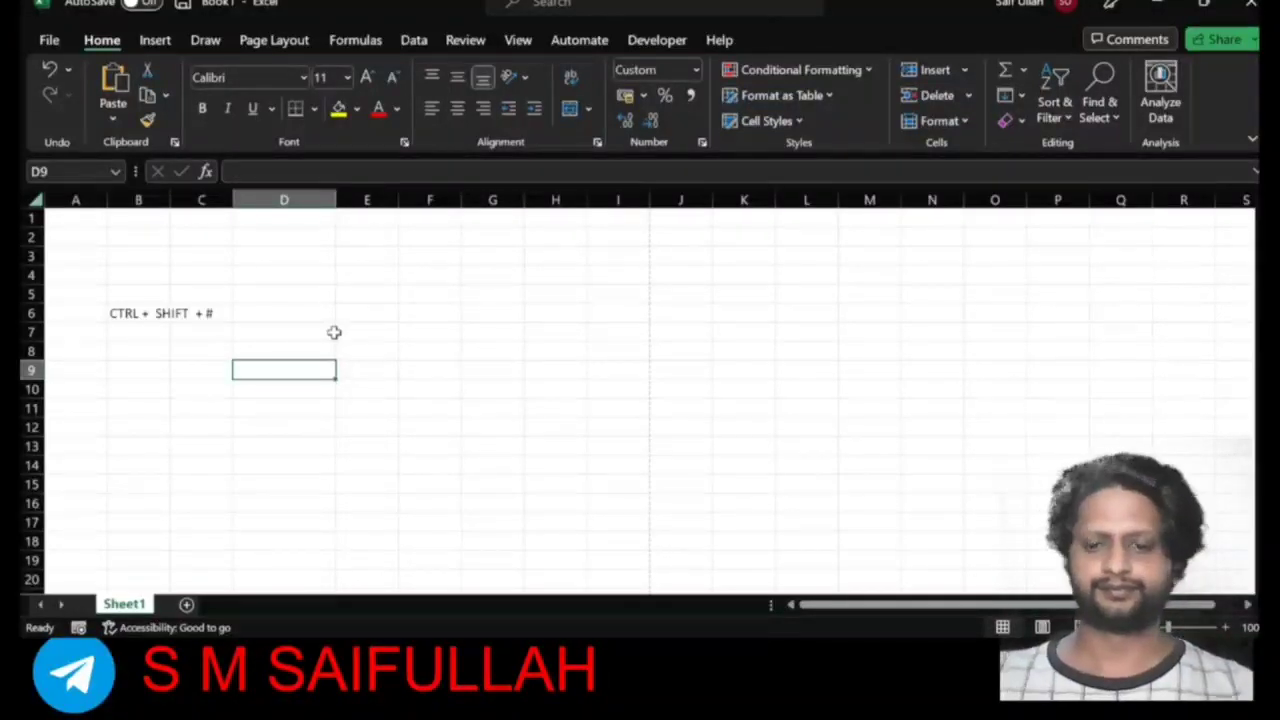
{"action": "key", "text": "Up"}
{"action": "type", "text": "0101"}
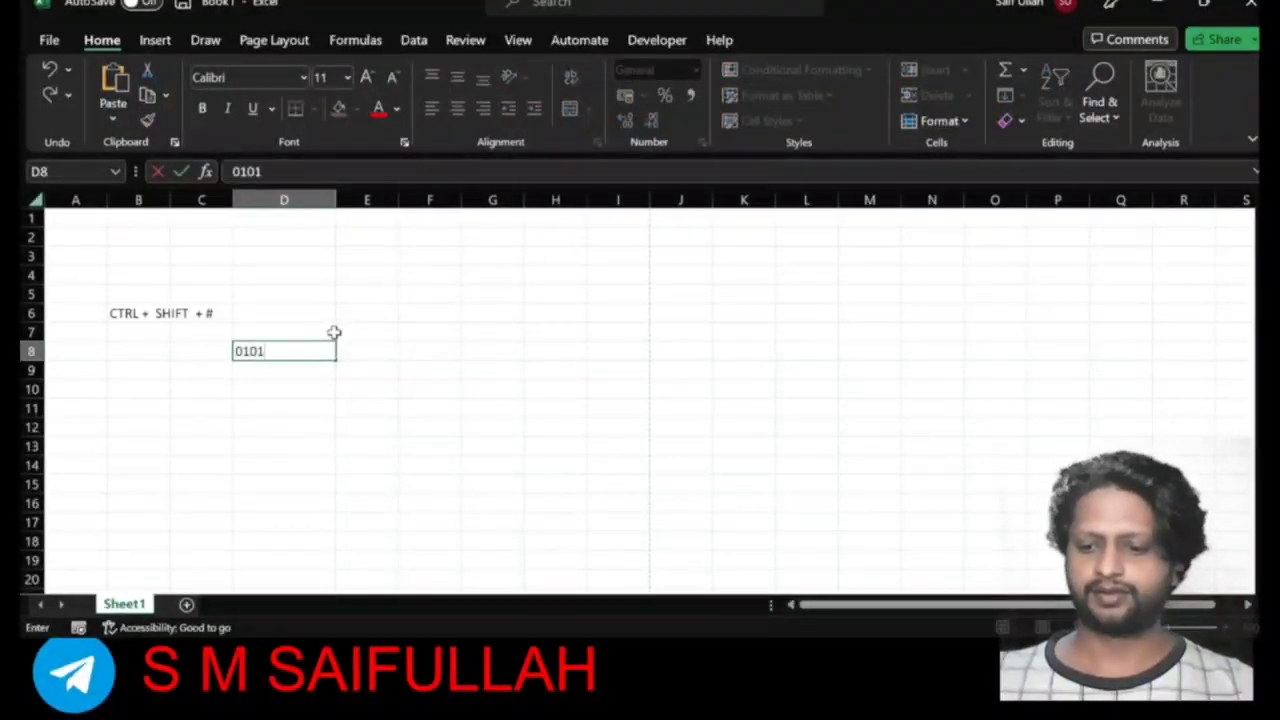
{"action": "type", "text": "2023"}
{"action": "key", "text": "Return"}
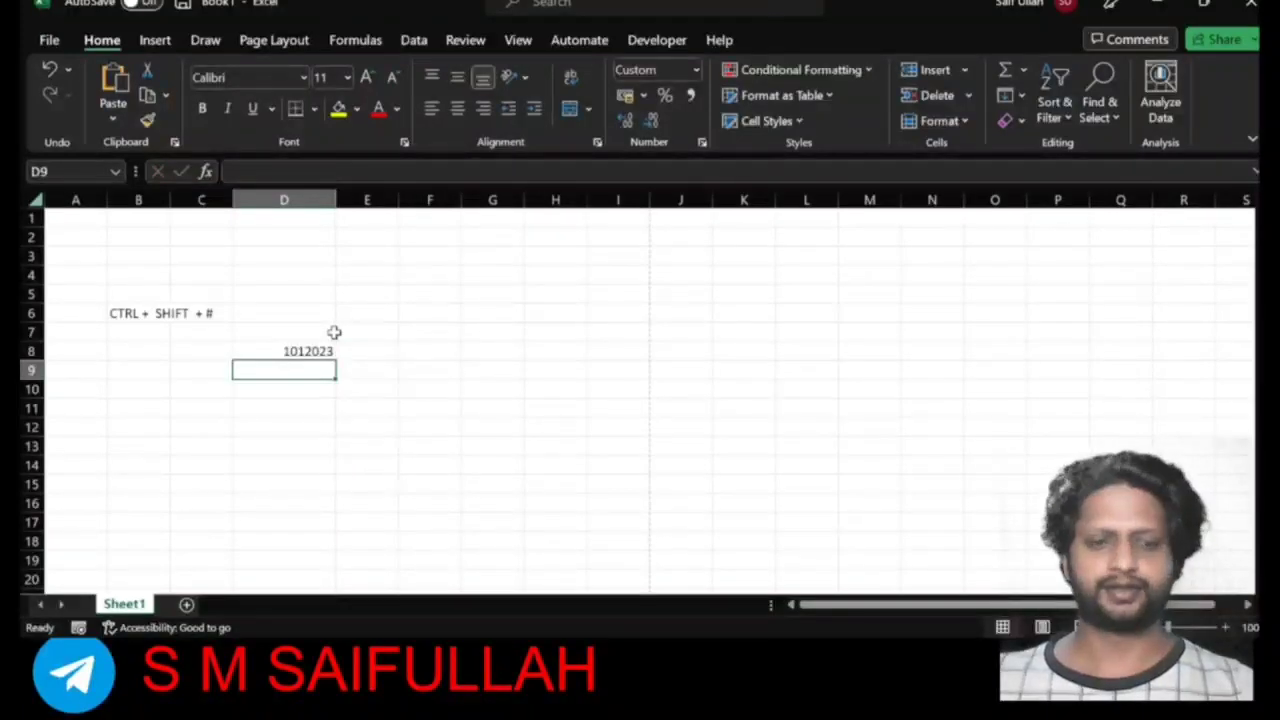
{"action": "key", "text": "Up"}
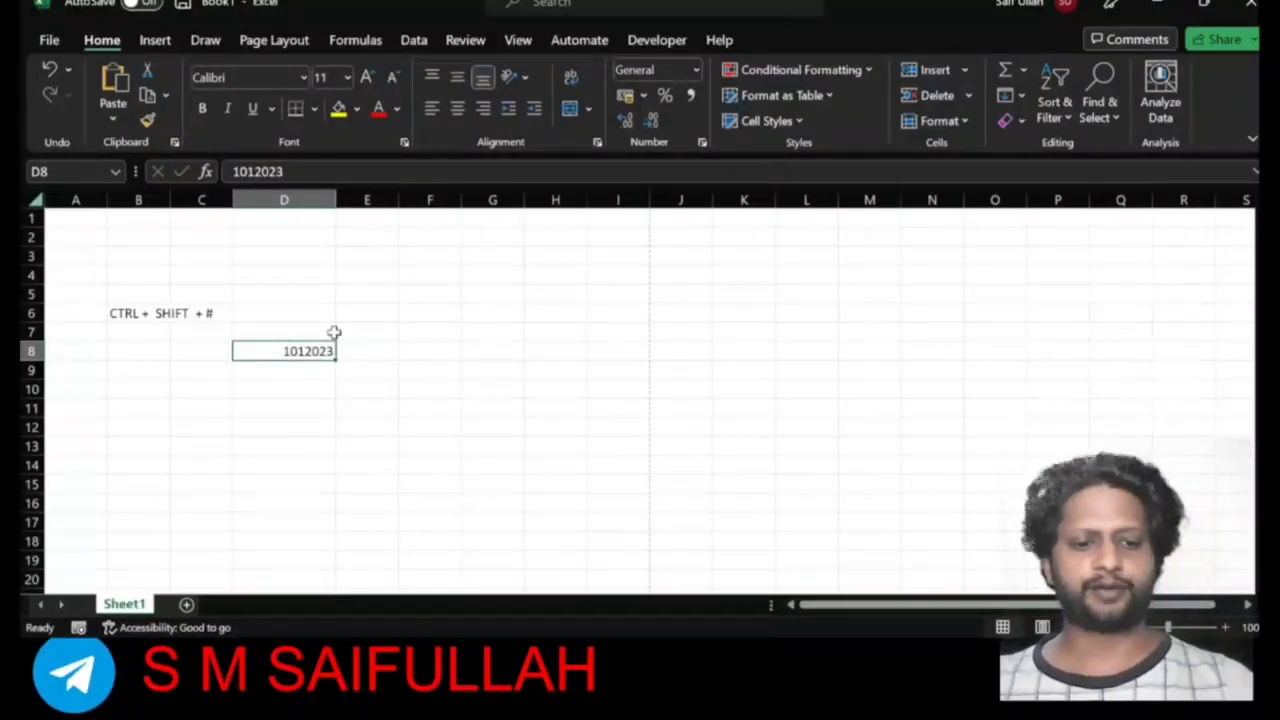
{"action": "key", "text": "ctrl+shift+3"}
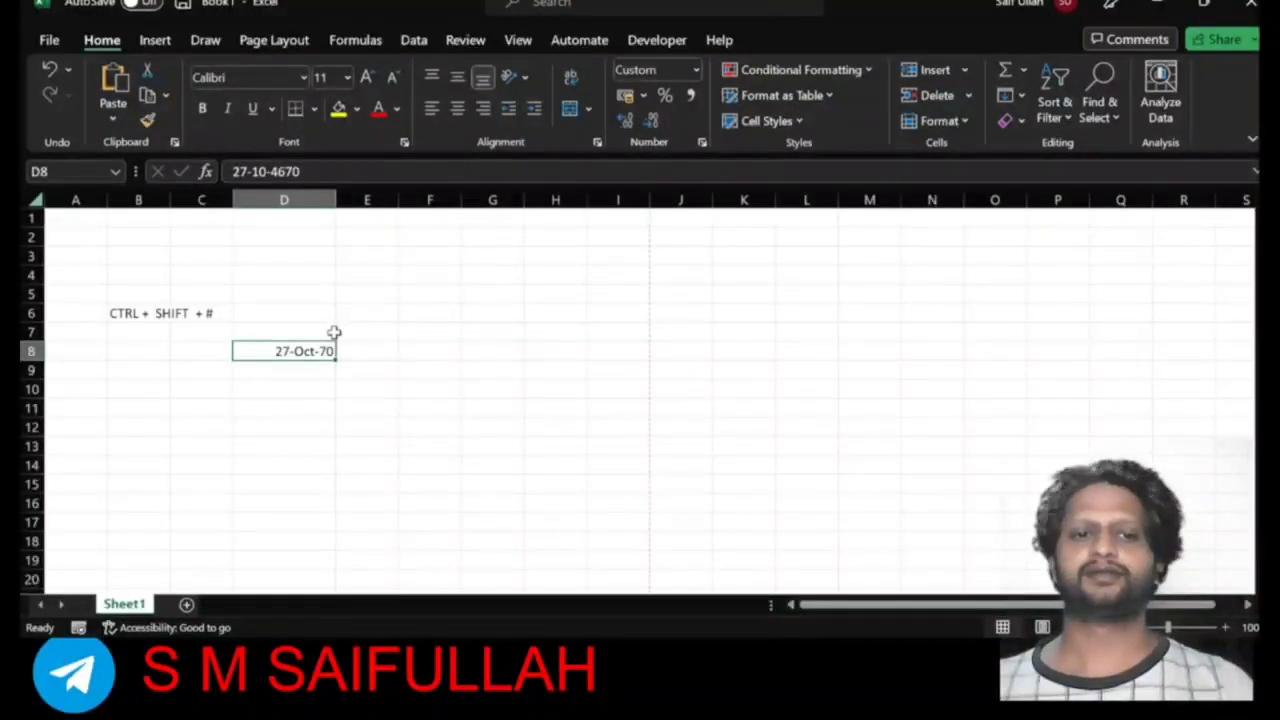
{"action": "key", "text": "Down"}
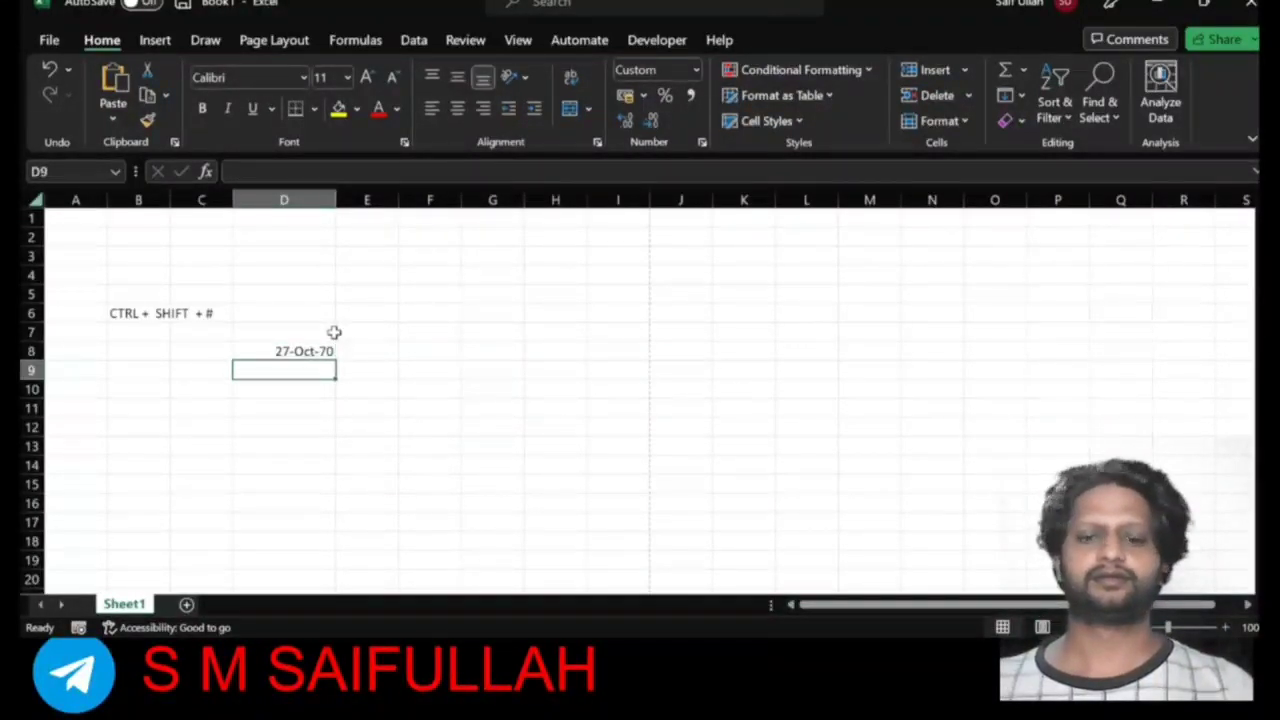
{"action": "key", "text": "Up"}
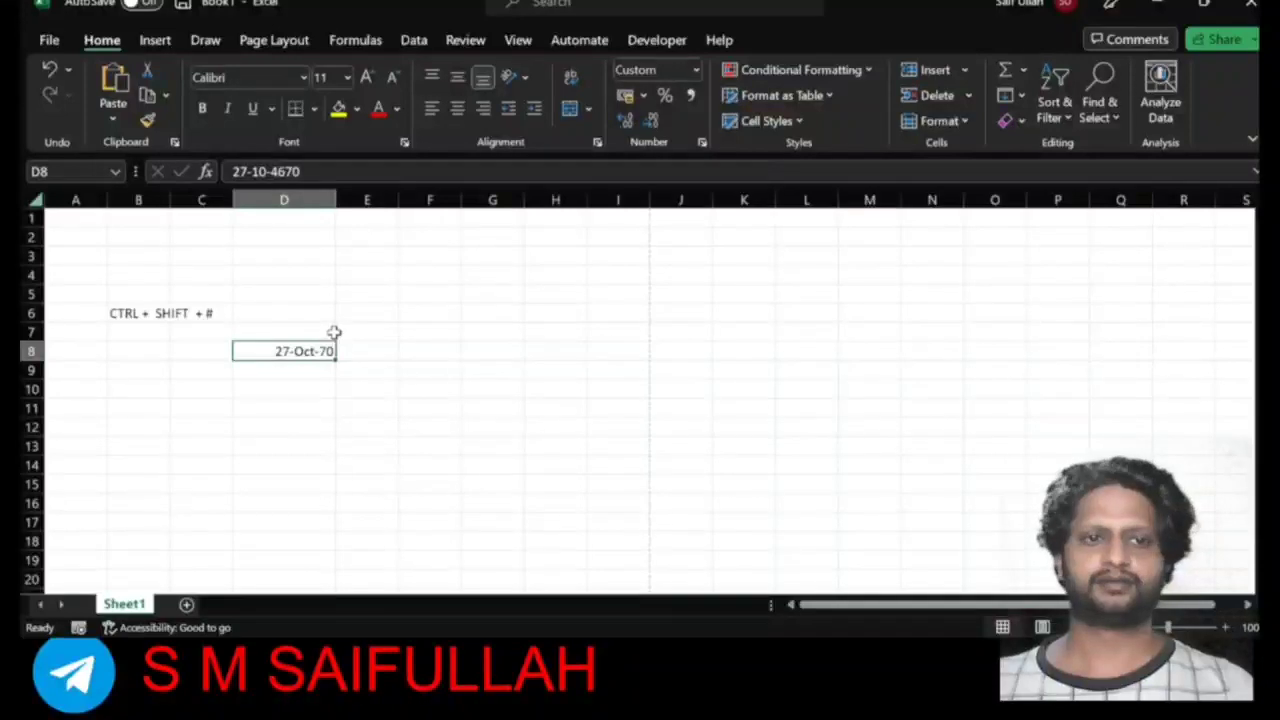
{"action": "key", "text": "F2"}
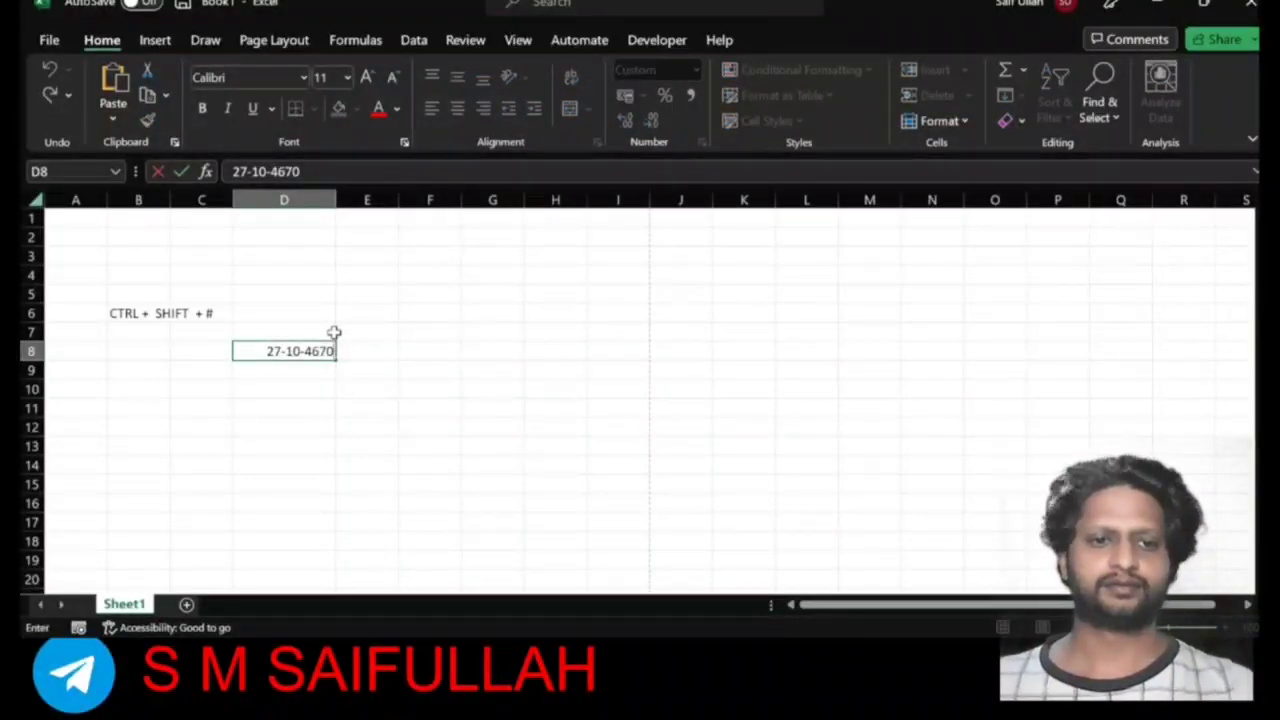
{"action": "key", "text": "BackSpace"}
{"action": "key", "text": "BackSpace"}
{"action": "key", "text": "BackSpace"}
{"action": "key", "text": "BackSpace"}
{"action": "key", "text": "BackSpace"}
{"action": "key", "text": "BackSpace"}
{"action": "key", "text": "BackSpace"}
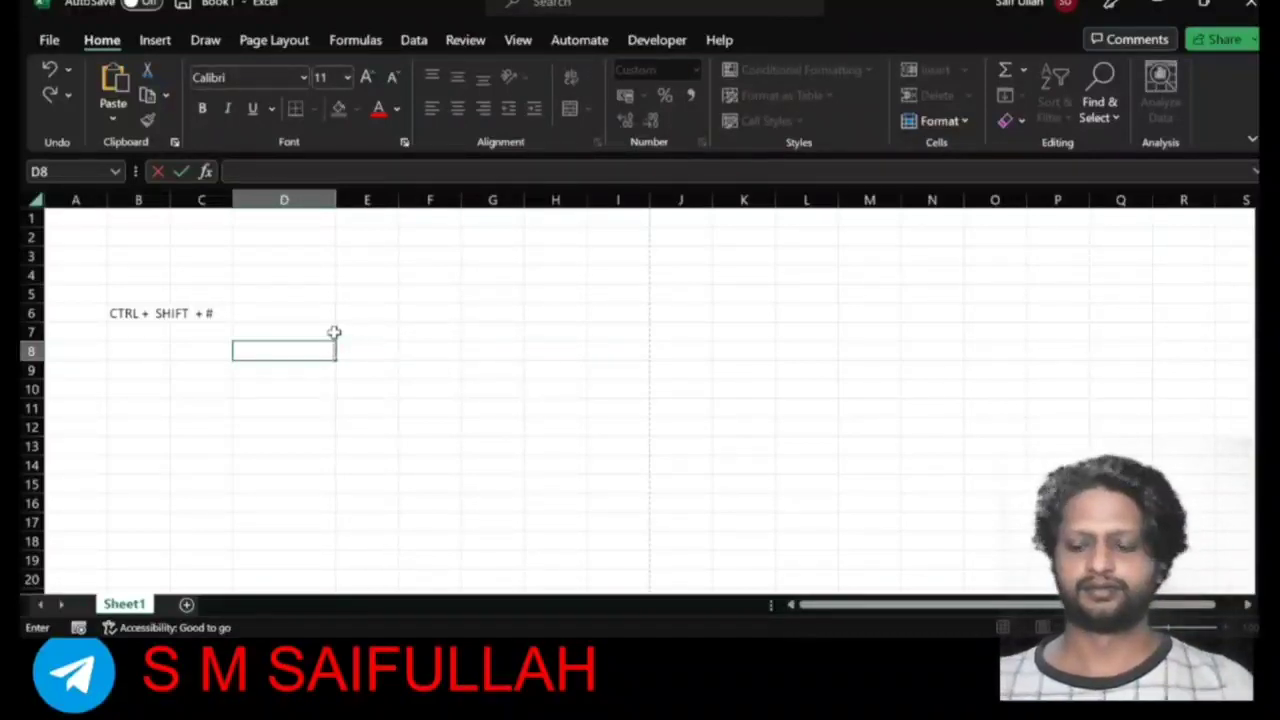
{"action": "type", "text": "101020"}
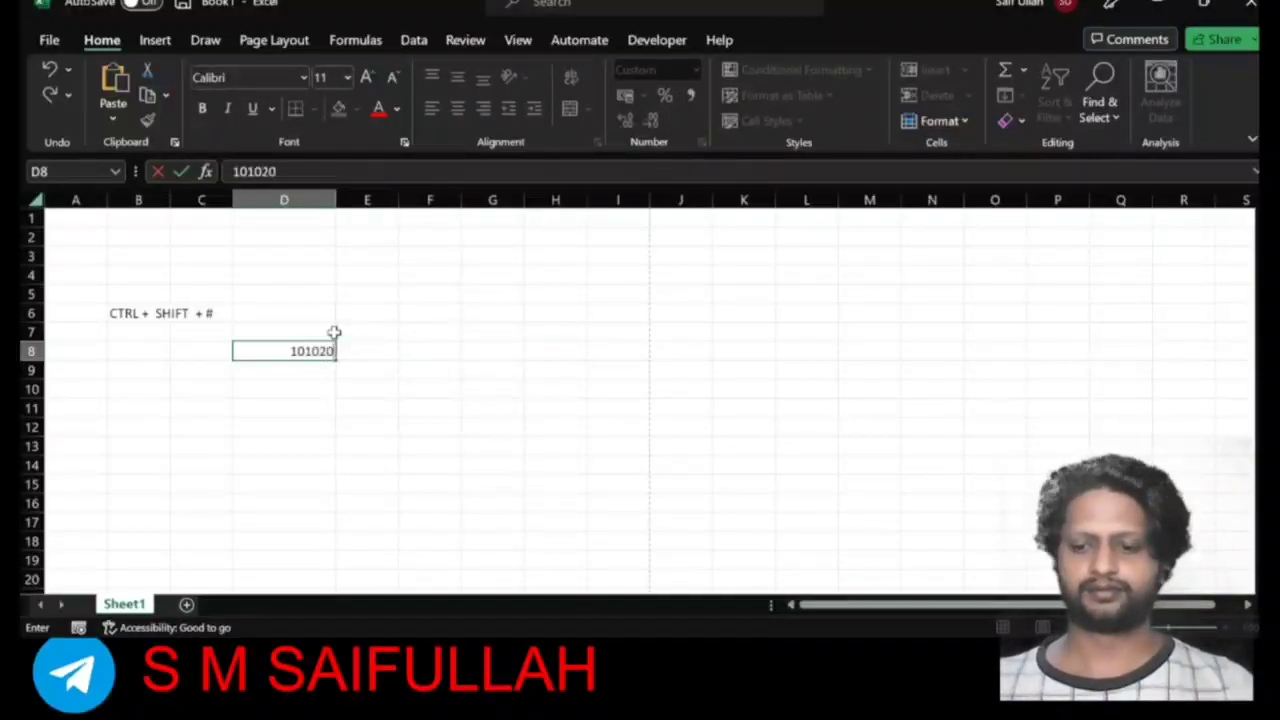
{"action": "type", "text": "10"}
{"action": "key", "text": "Return"}
{"action": "key", "text": "Up"}
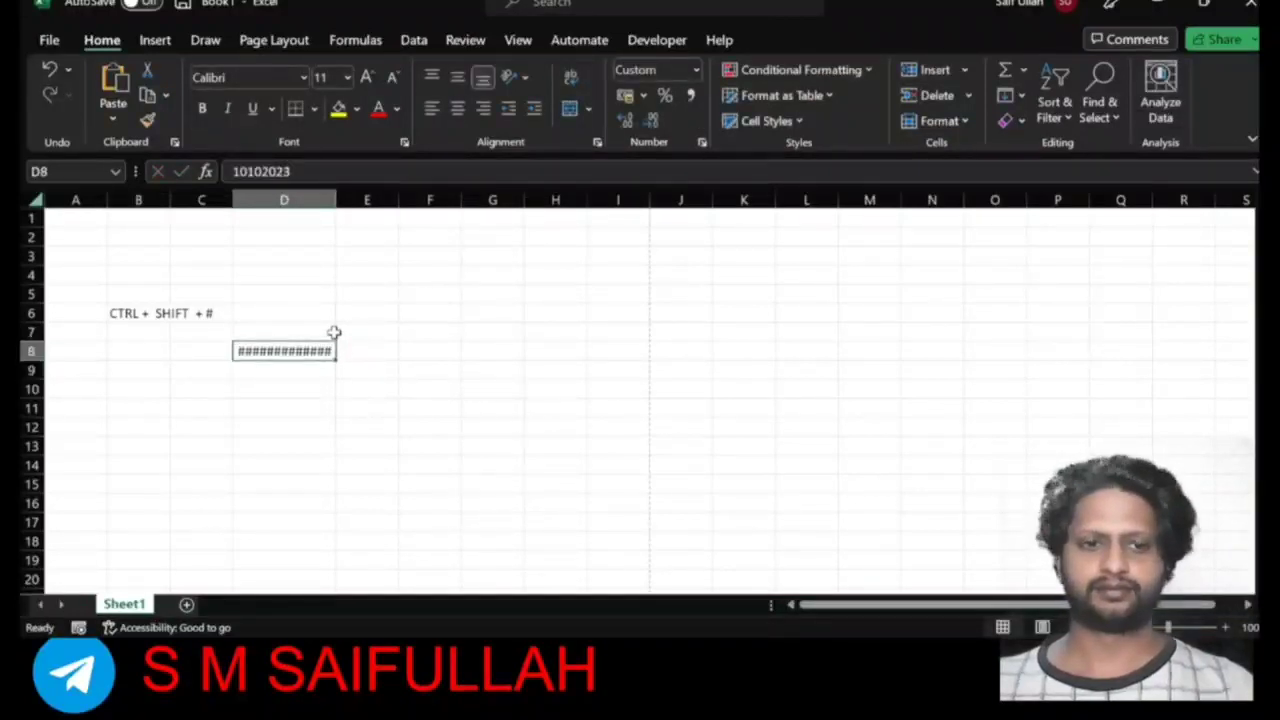
{"action": "key", "text": "Delete"}
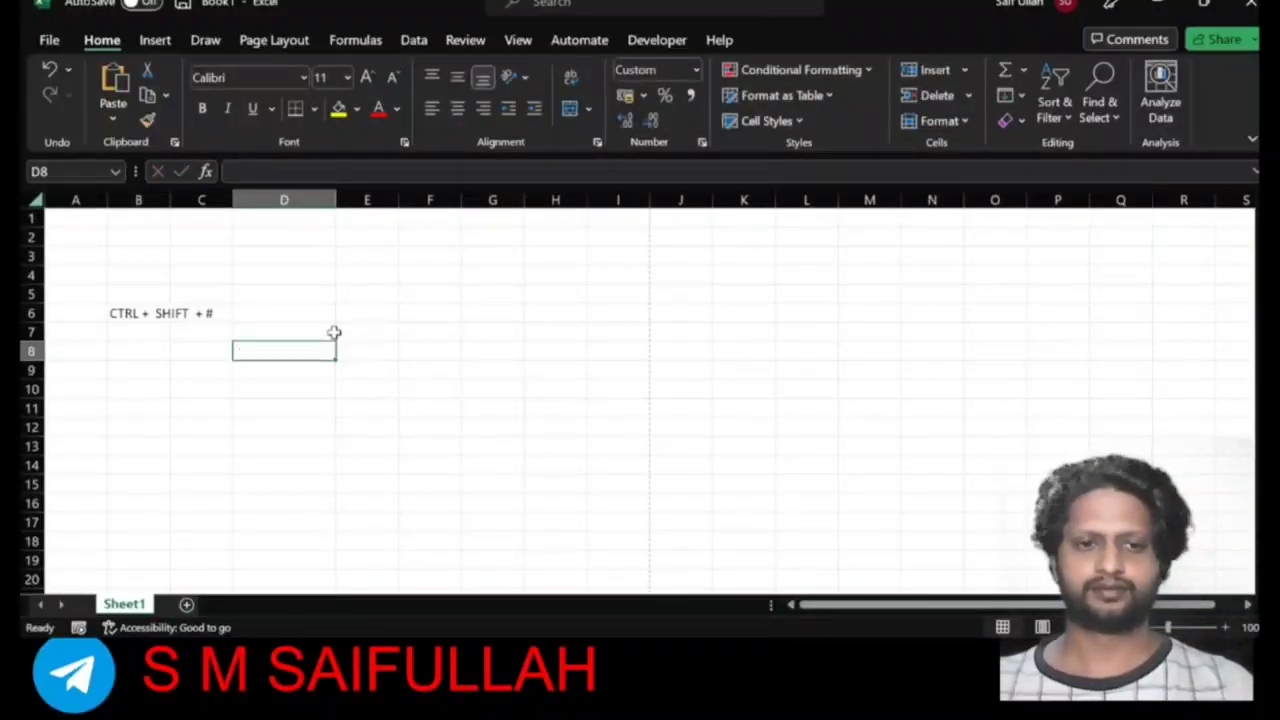
{"action": "key", "text": "Down"}
{"action": "key", "text": "Down"}
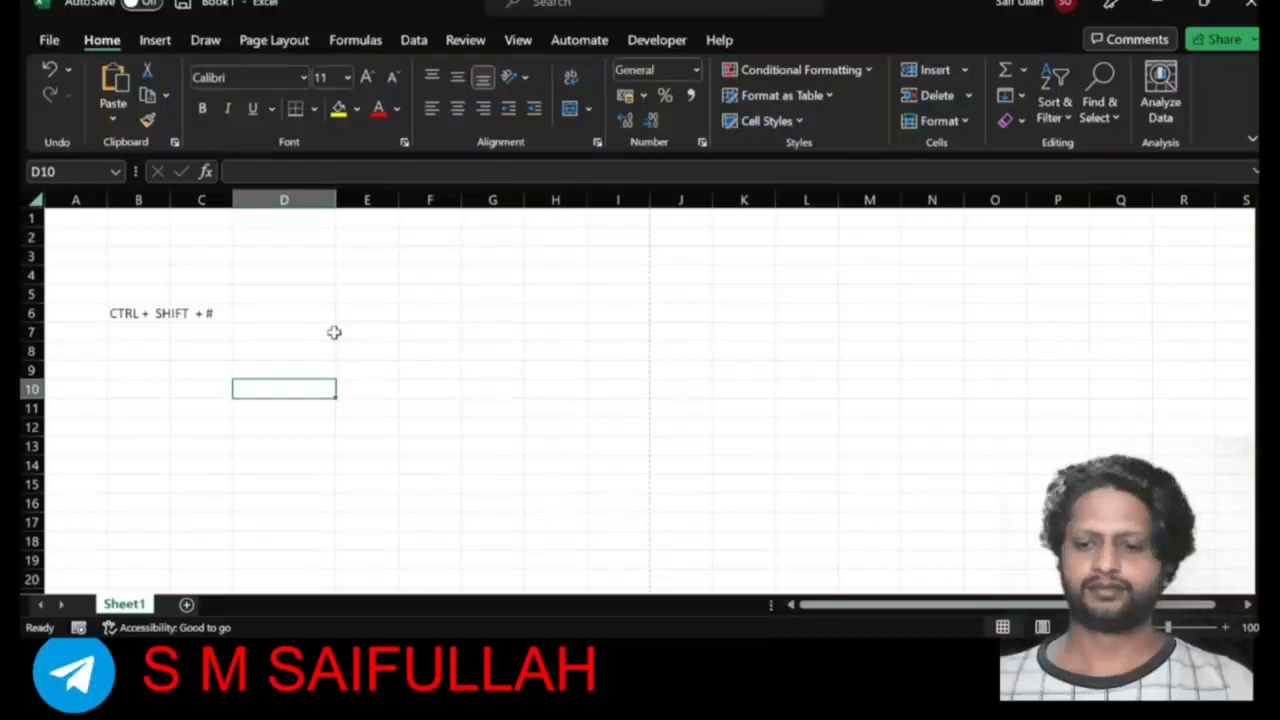
Enter 1012022 in D10 and format it as a date with Ctrl+Shift+#
{"action": "type", "text": "0101"}
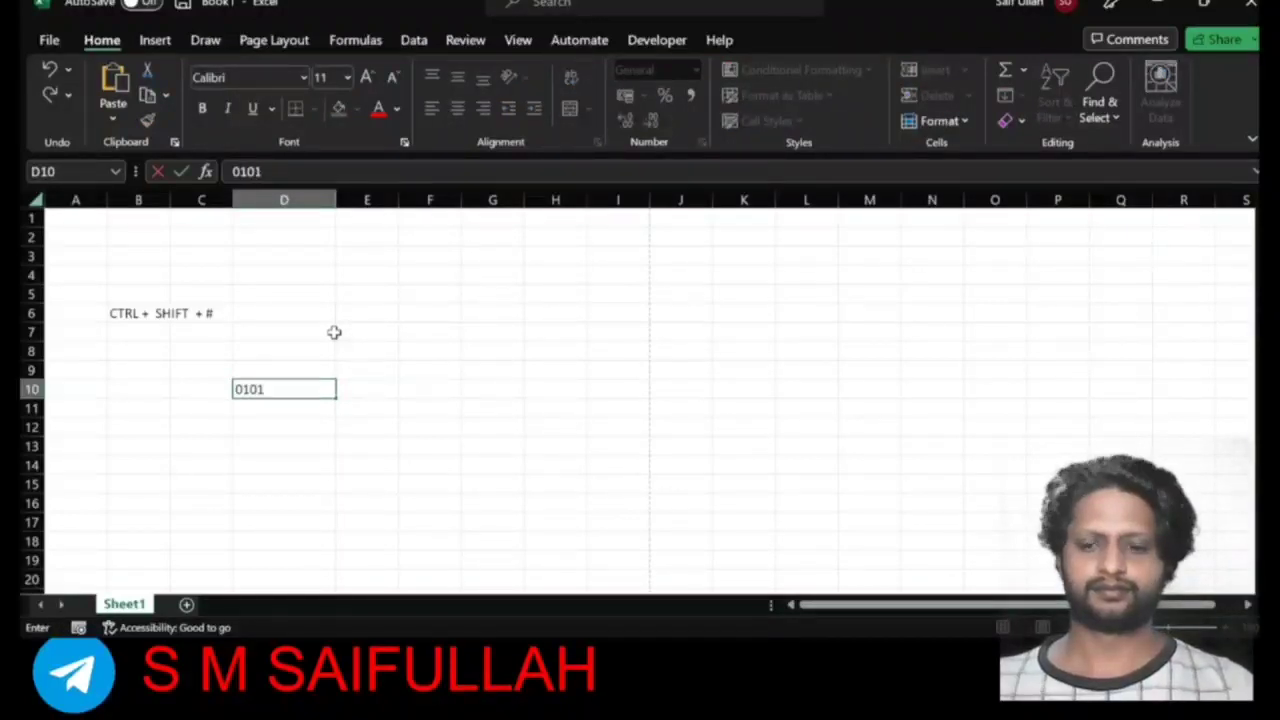
{"action": "type", "text": "2022"}
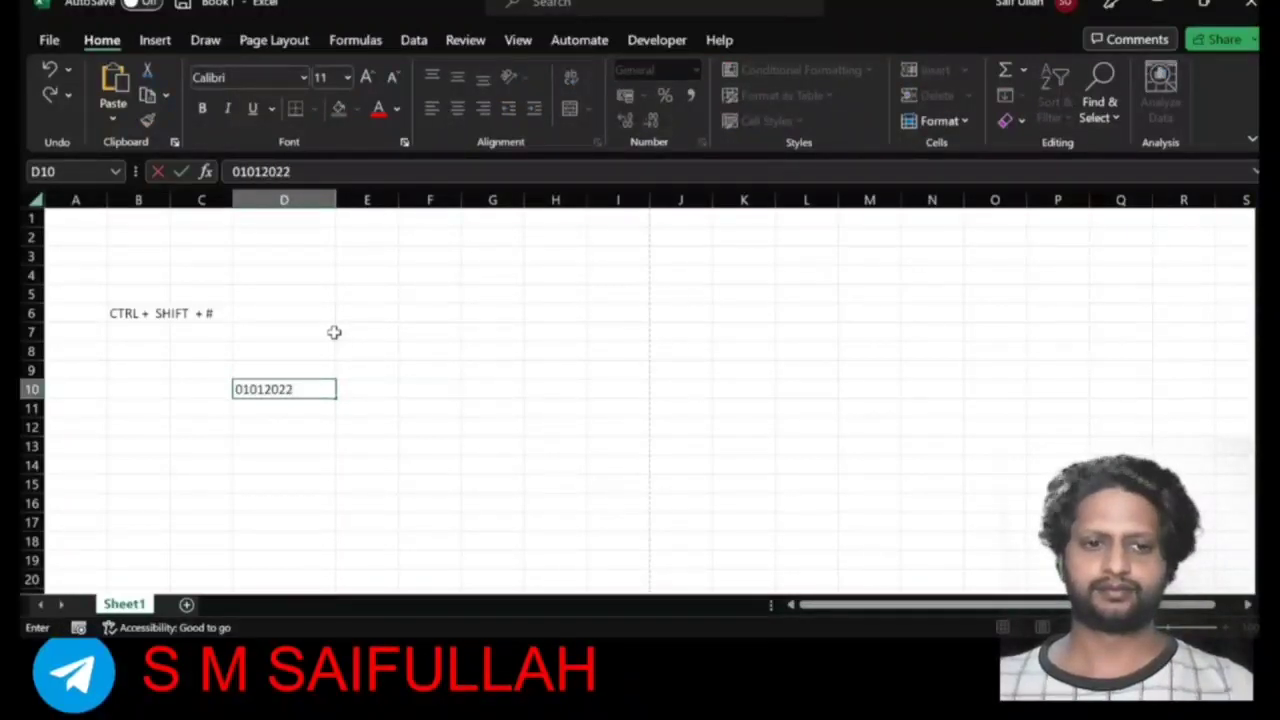
{"action": "key", "text": "Return"}
{"action": "key", "text": "Up"}
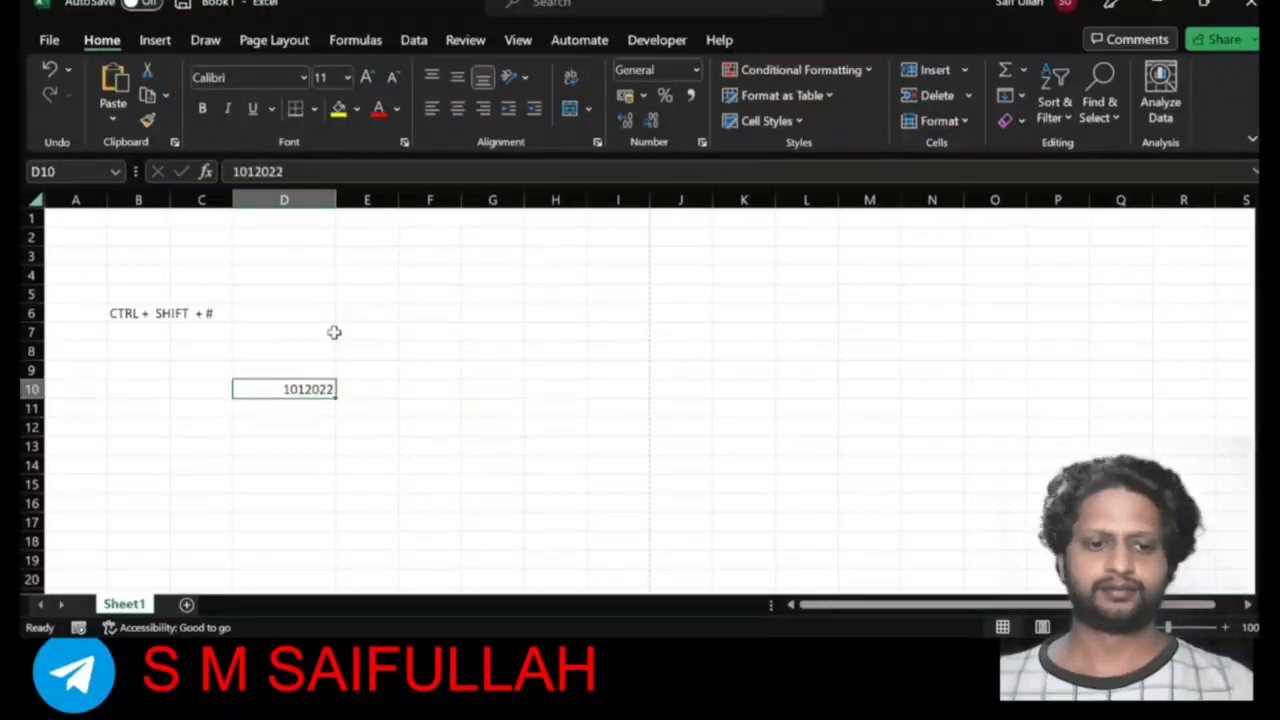
{"action": "key", "text": "ctrl+shift+3"}
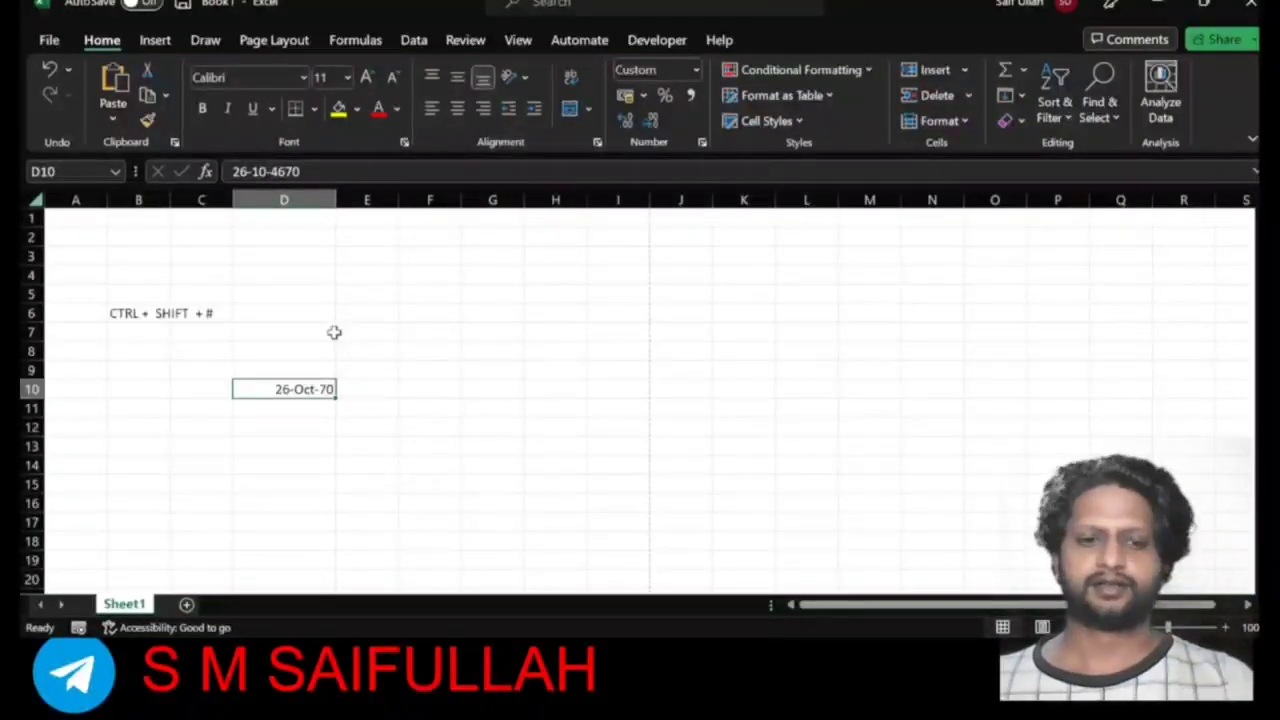
{"action": "key", "text": "Return"}
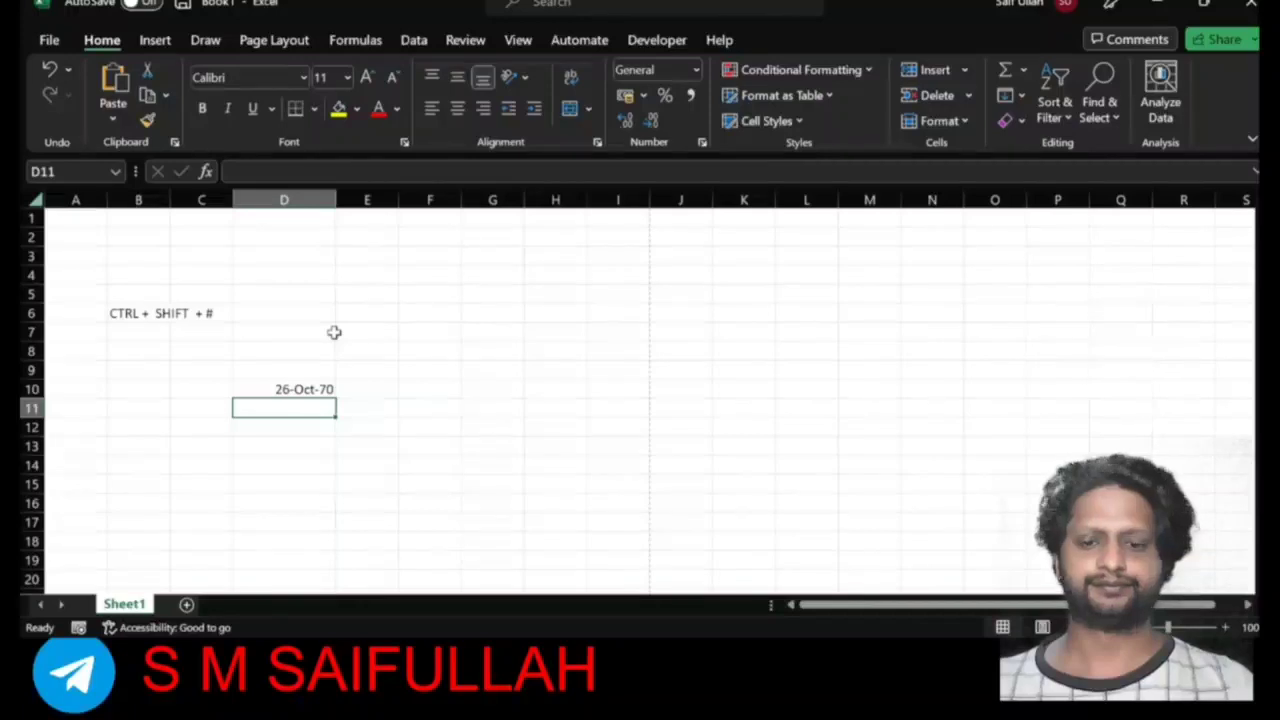
Correct the date in D10 to 01-01-2023
{"action": "key", "text": "Up"}
{"action": "key", "text": "F2"}
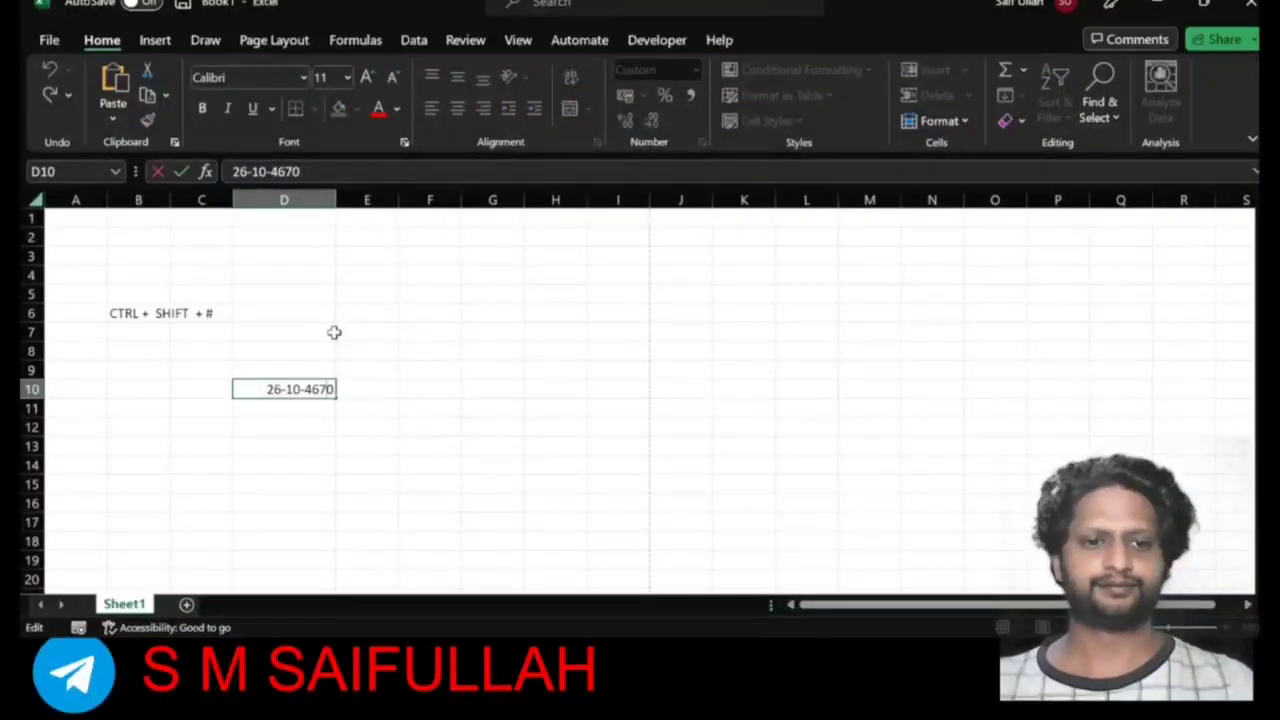
{"action": "key", "text": "BackSpace"}
{"action": "key", "text": "BackSpace"}
{"action": "key", "text": "BackSpace"}
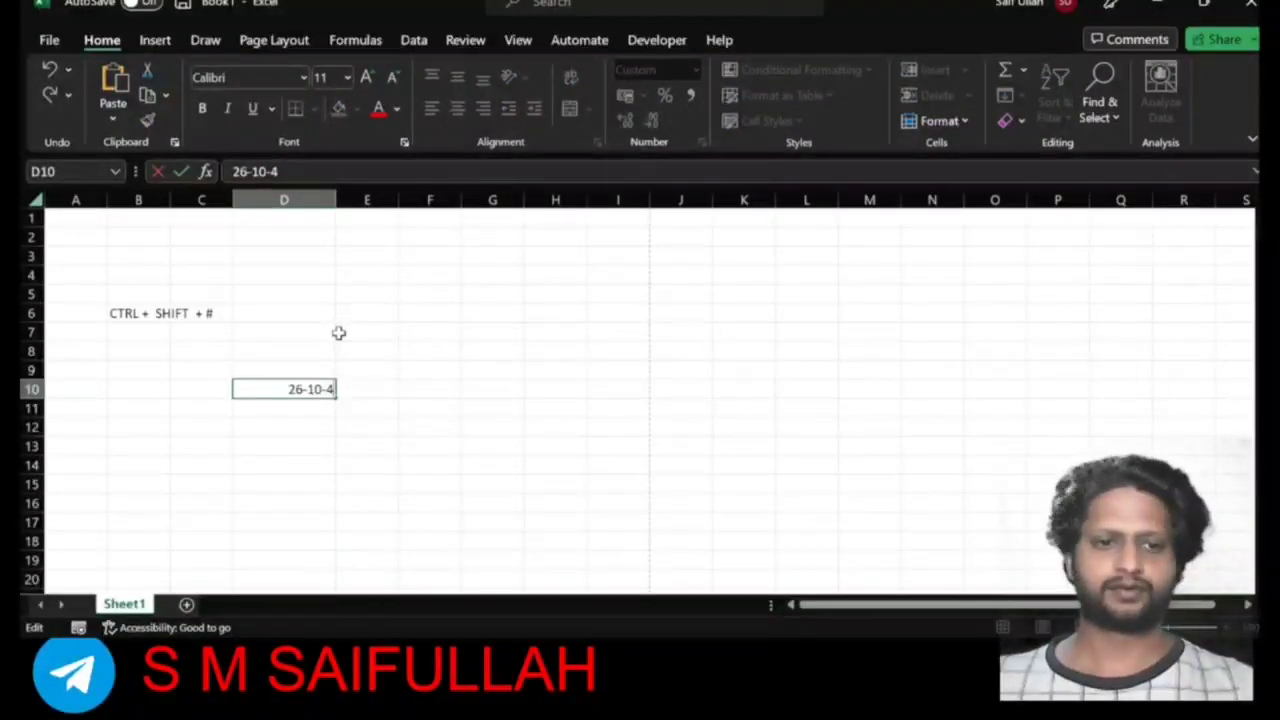
{"action": "key", "text": "BackSpace"}
{"action": "type", "text": "202"}
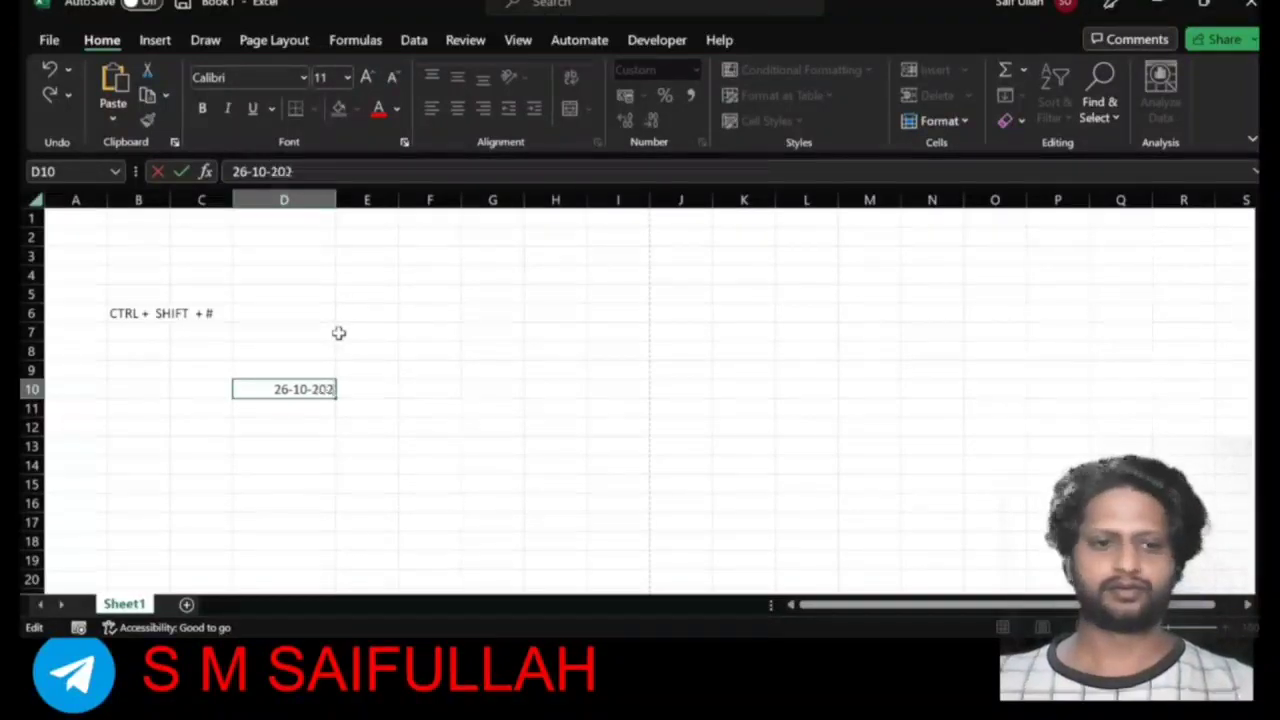
{"action": "type", "text": "3"}
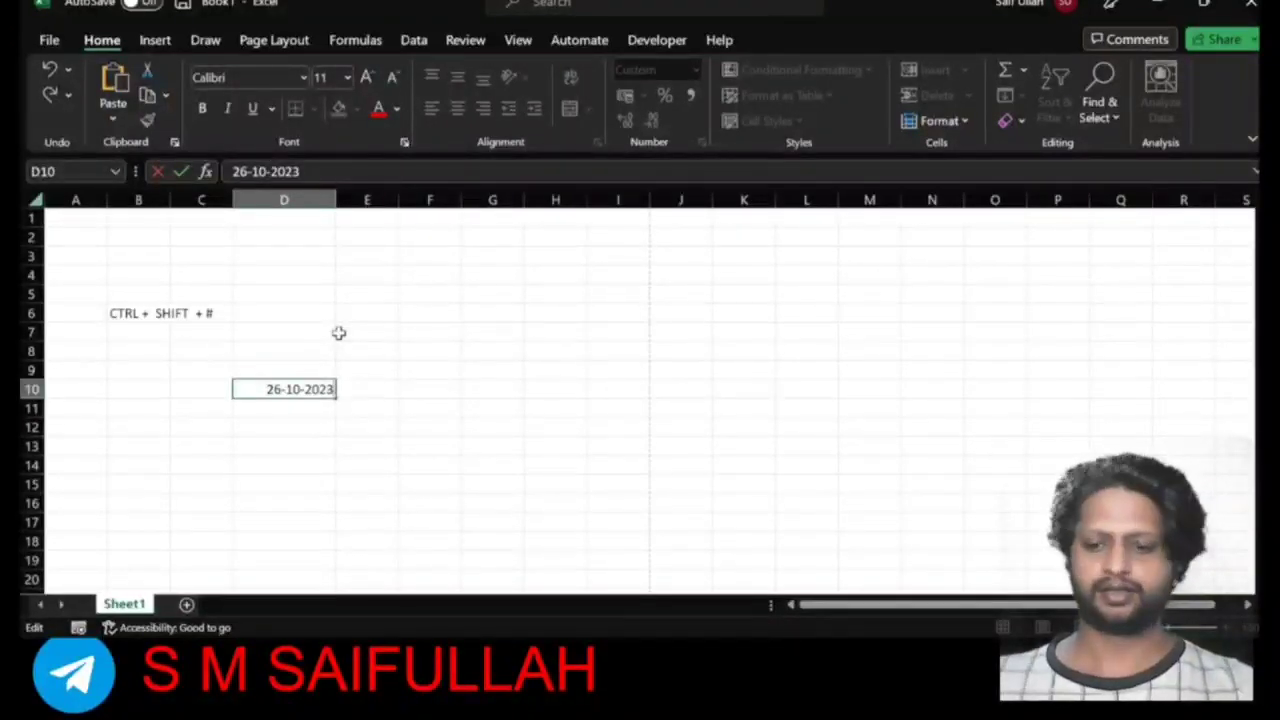
{"action": "key", "text": "BackSpace"}
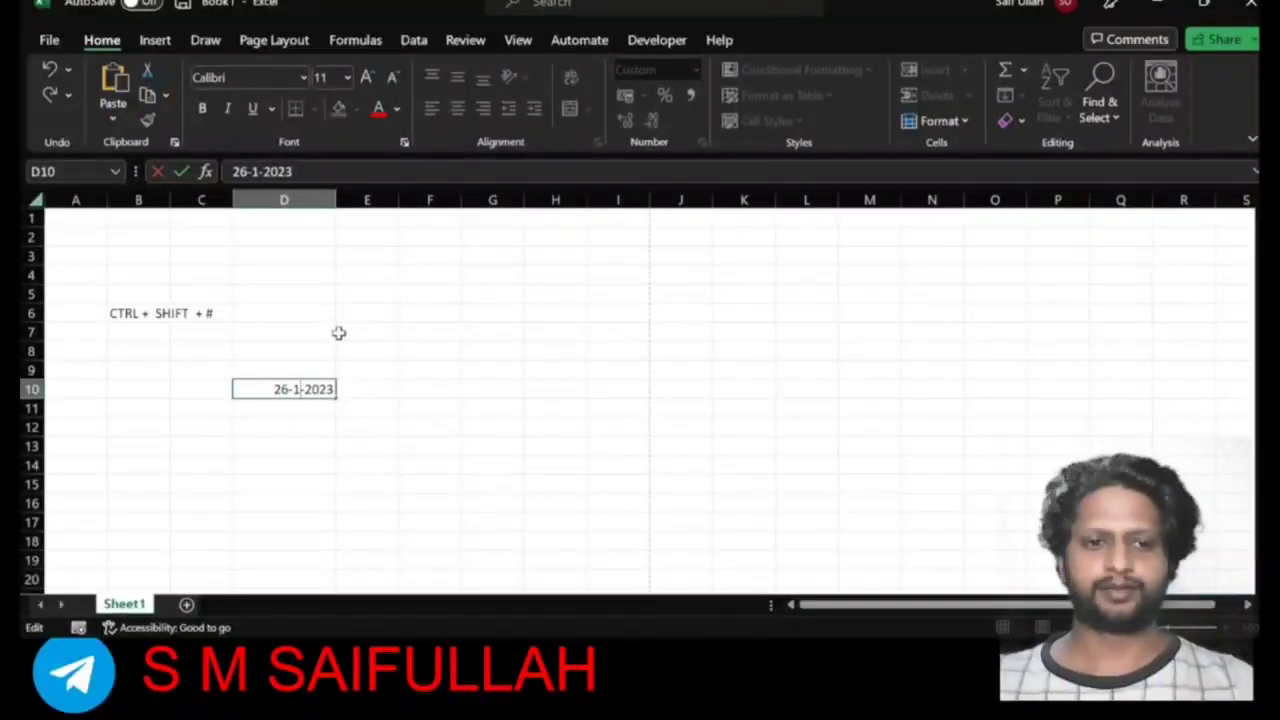
{"action": "key", "text": "BackSpace"}
{"action": "type", "text": "01"}
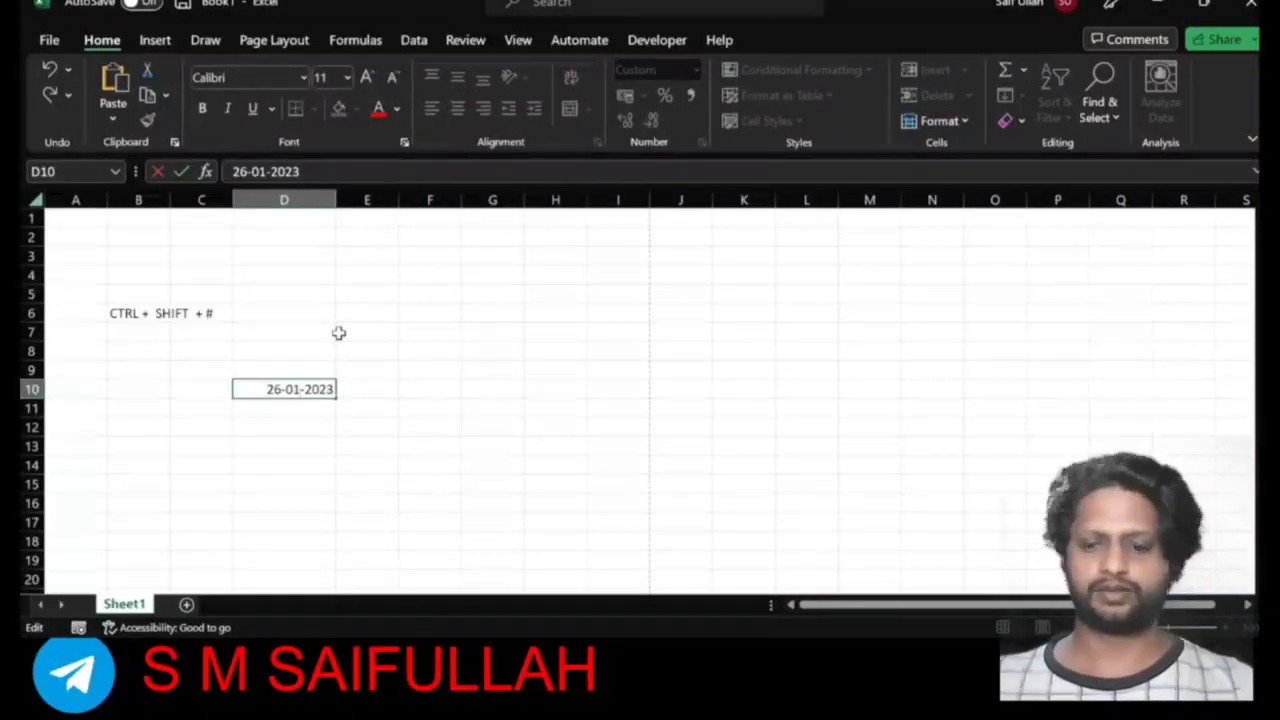
{"action": "key", "text": "Left"}
{"action": "key", "text": "Left"}
{"action": "key", "text": "Left"}
{"action": "key", "text": "BackSpace"}
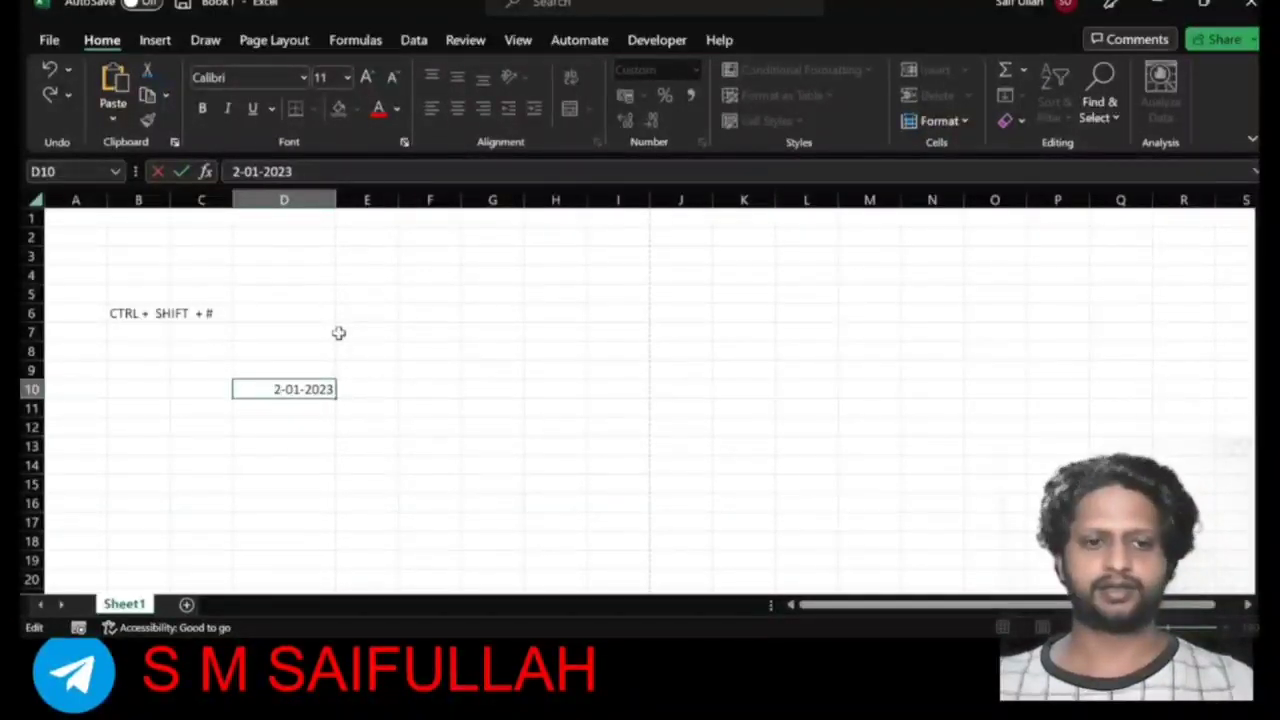
{"action": "key", "text": "BackSpace"}
{"action": "type", "text": "01"}
{"action": "key", "text": "Return"}
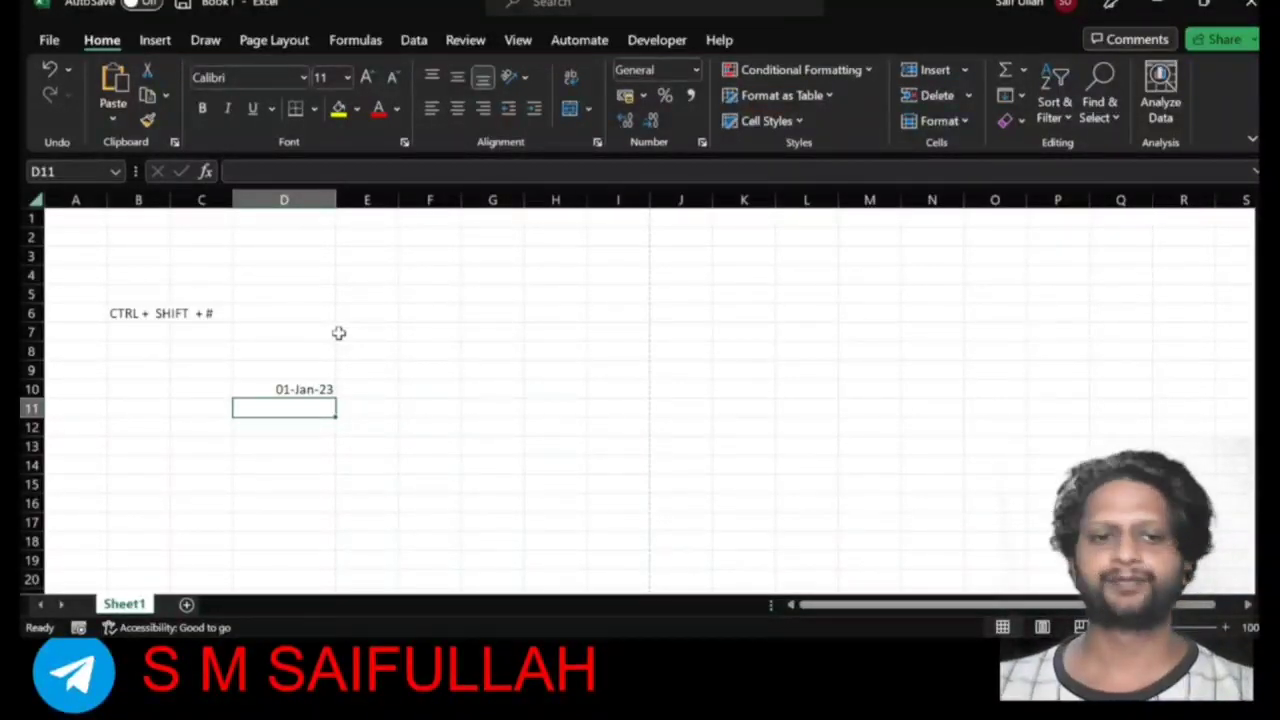
Autofit column B so the CTRL + SHIFT + # note in B6 fits
{"action": "key", "text": "Up"}
{"action": "key", "text": "Up"}
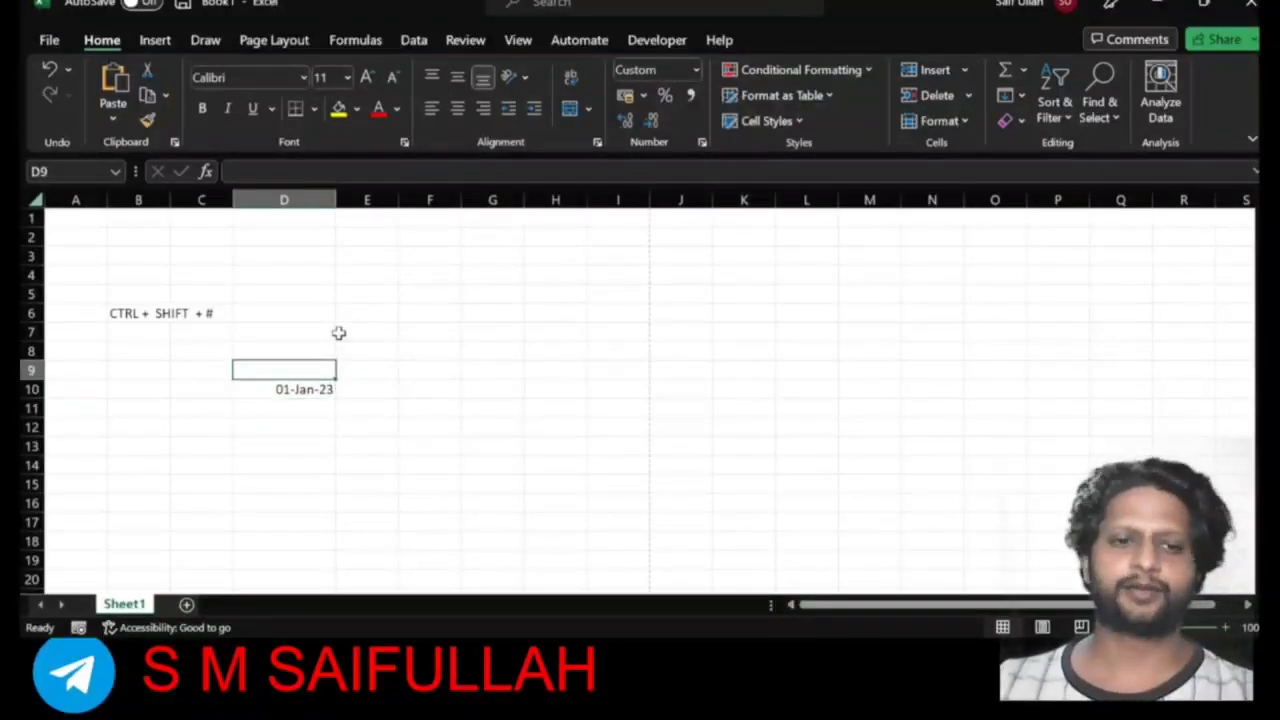
{"action": "key", "text": "Up"}
{"action": "key", "text": "Up"}
{"action": "key", "text": "Up"}
{"action": "key", "text": "Left"}
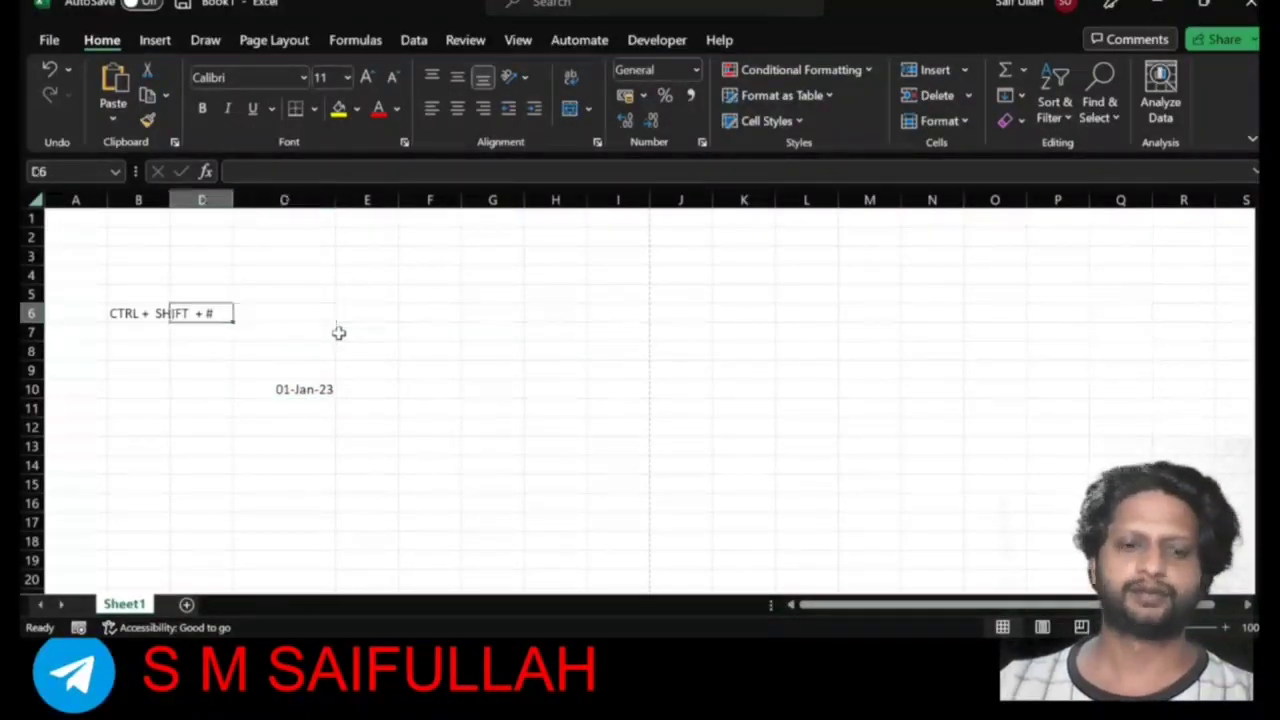
{"action": "key", "text": "Left"}
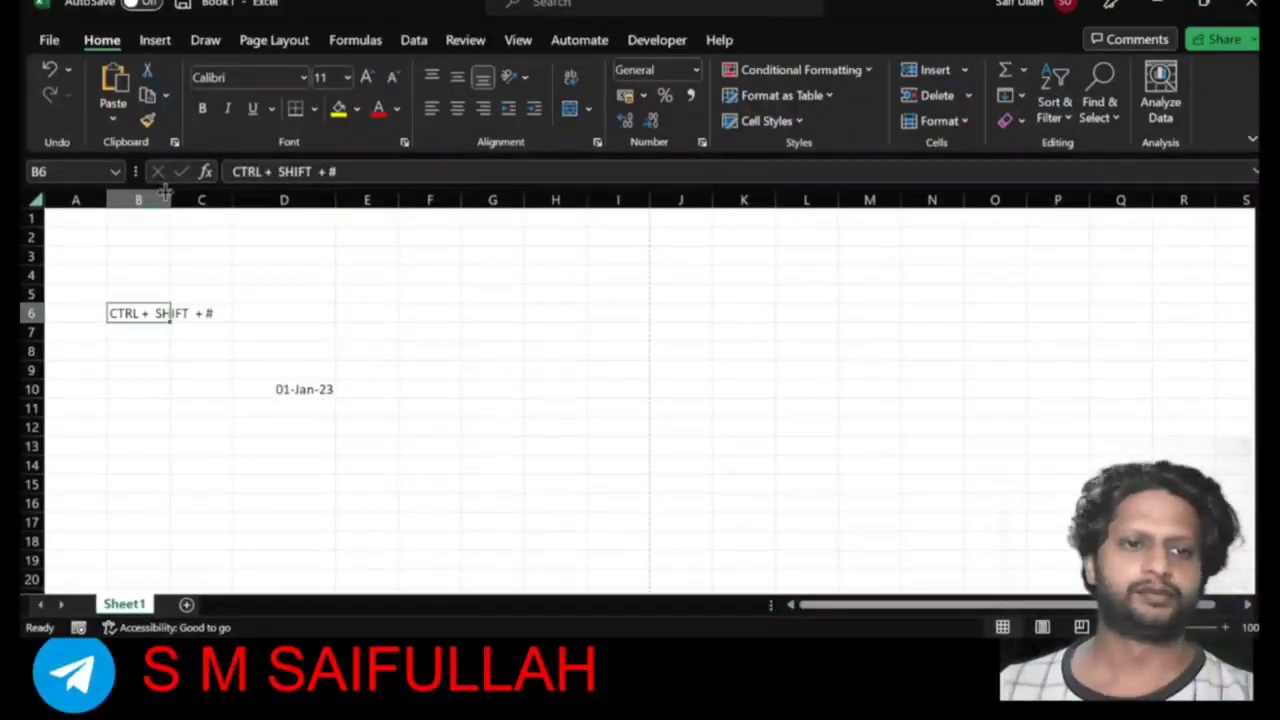
{"action": "double_click", "coordinate": [170, 200]}
{"action": "left_click", "coordinate": [229, 318]}
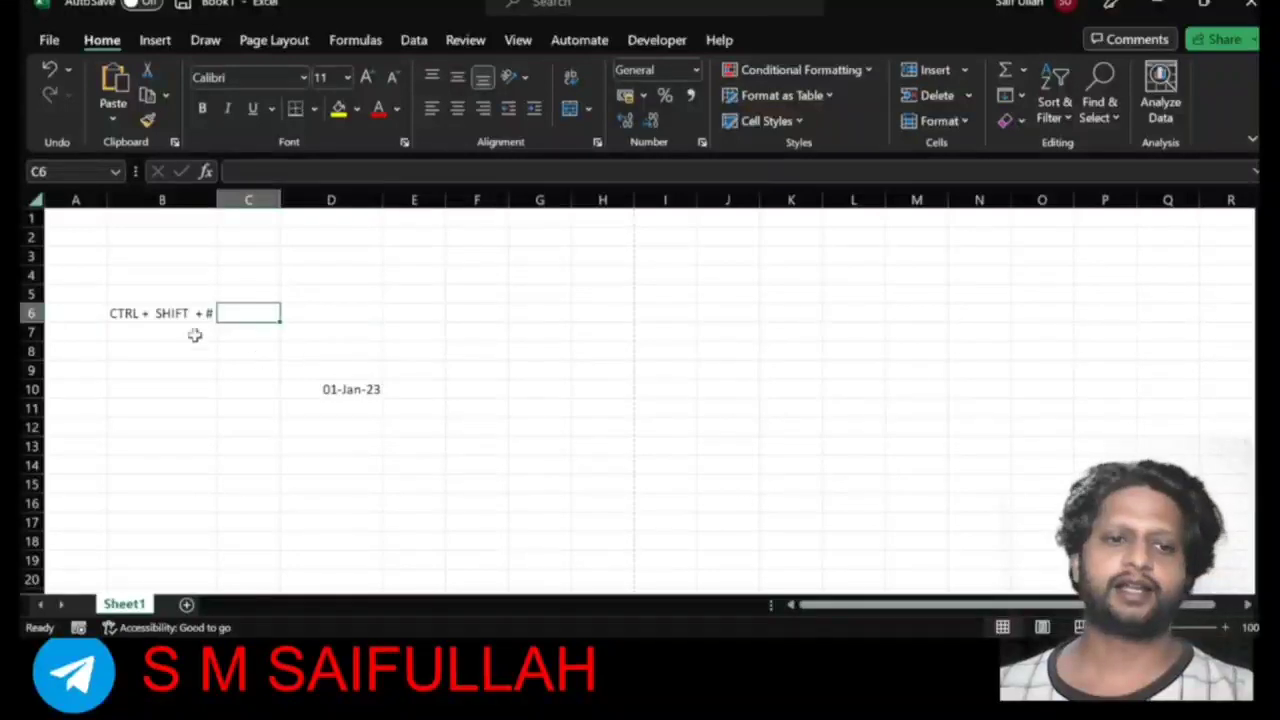
{"action": "left_click", "coordinate": [198, 320]}
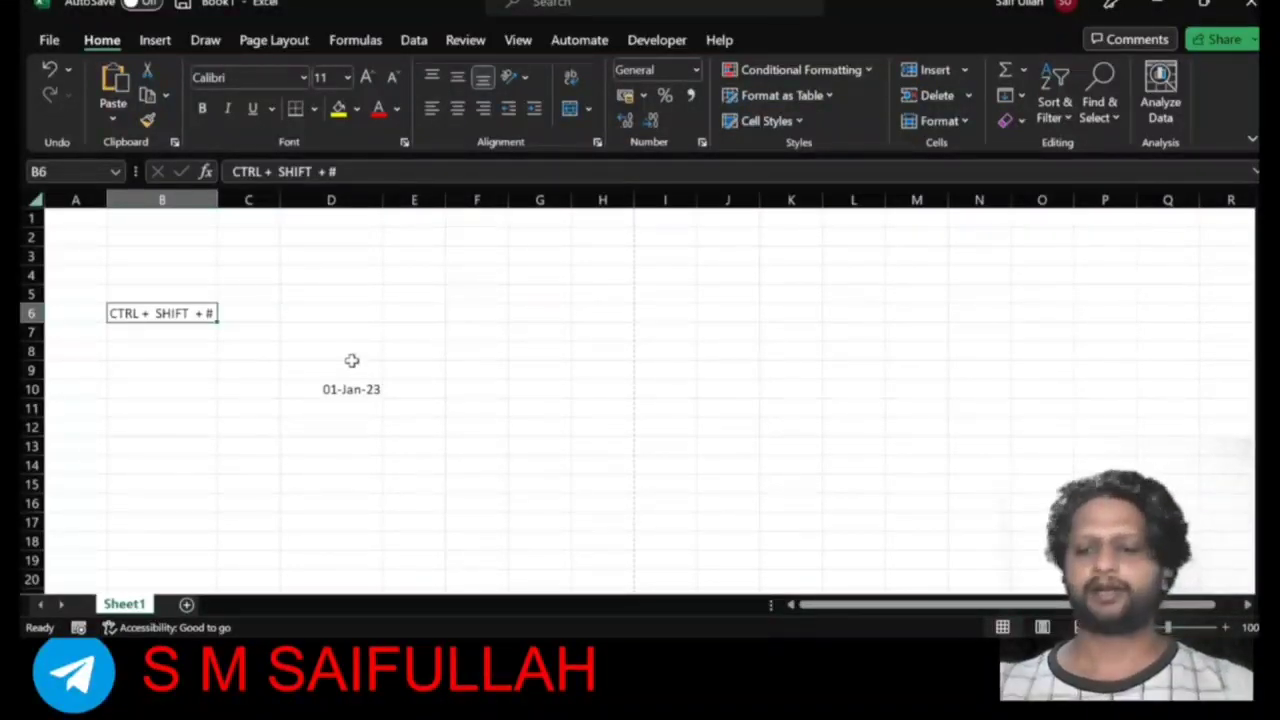
Change the B6 note to CTRL + SHIFT + @
{"action": "key", "text": "F2"}
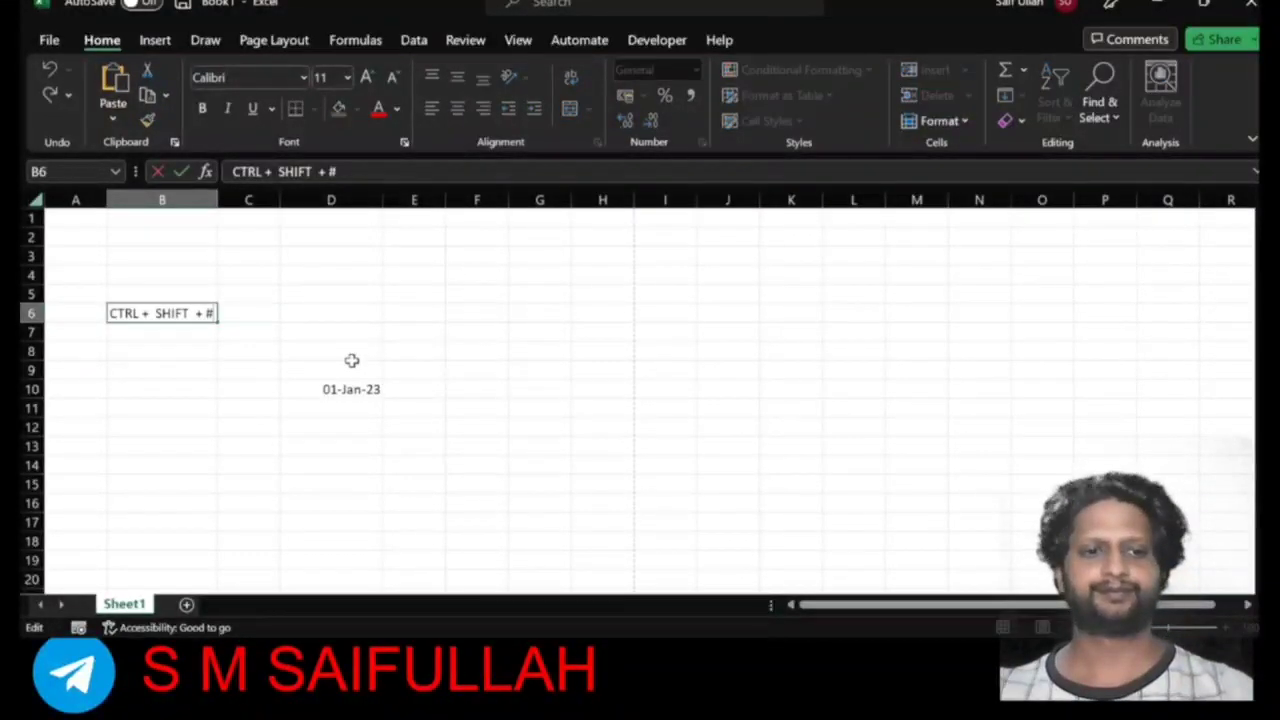
{"action": "key", "text": "BackSpace"}
{"action": "type", "text": "@"}
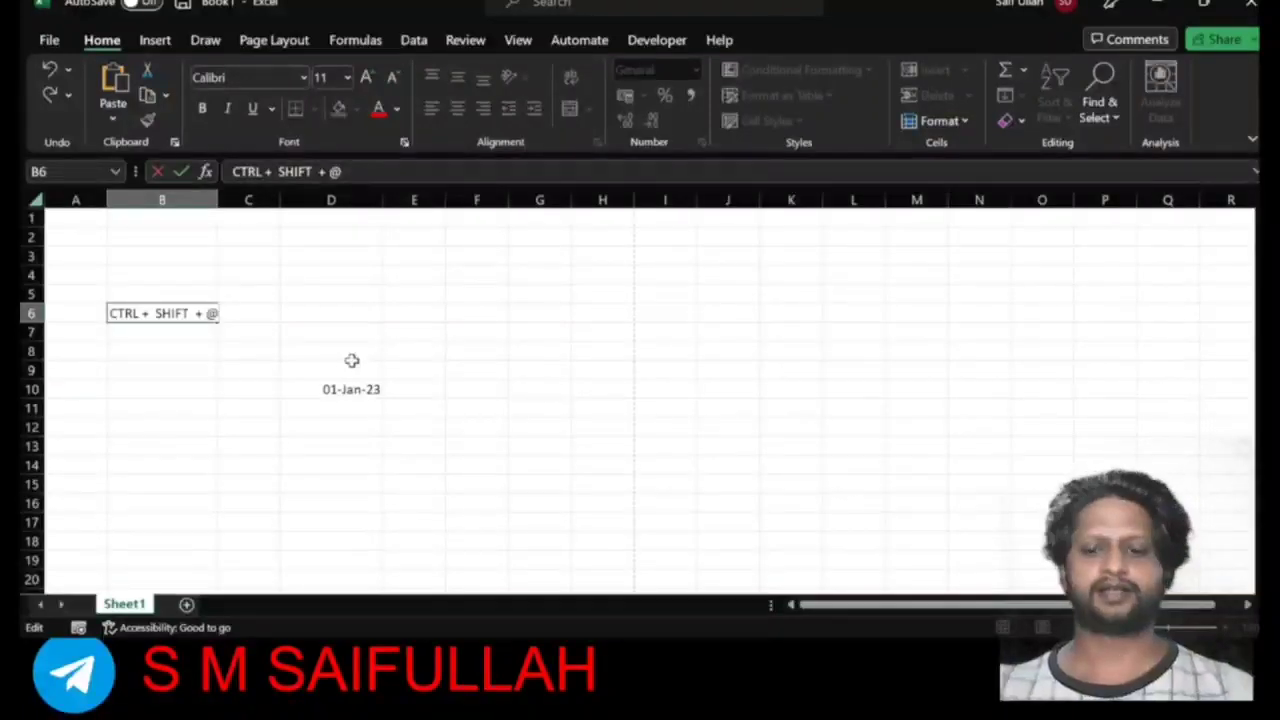
{"action": "key", "text": "Return"}
Clear the old date from column D and begin typing 1523 in D8
{"action": "key", "text": "Left"}
{"action": "key", "text": "Down"}
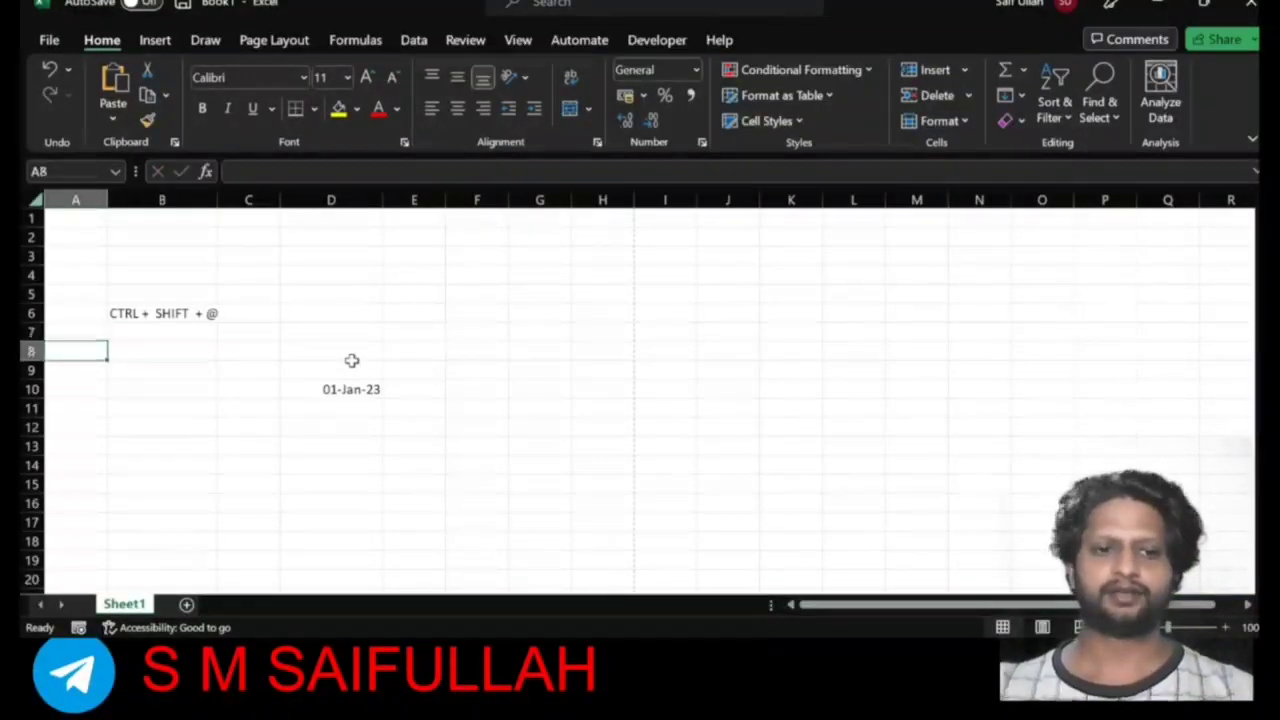
{"action": "key", "text": "Right"}
{"action": "key", "text": "Right"}
{"action": "key", "text": "Right"}
{"action": "key", "text": "Right"}
{"action": "key", "text": "Left"}
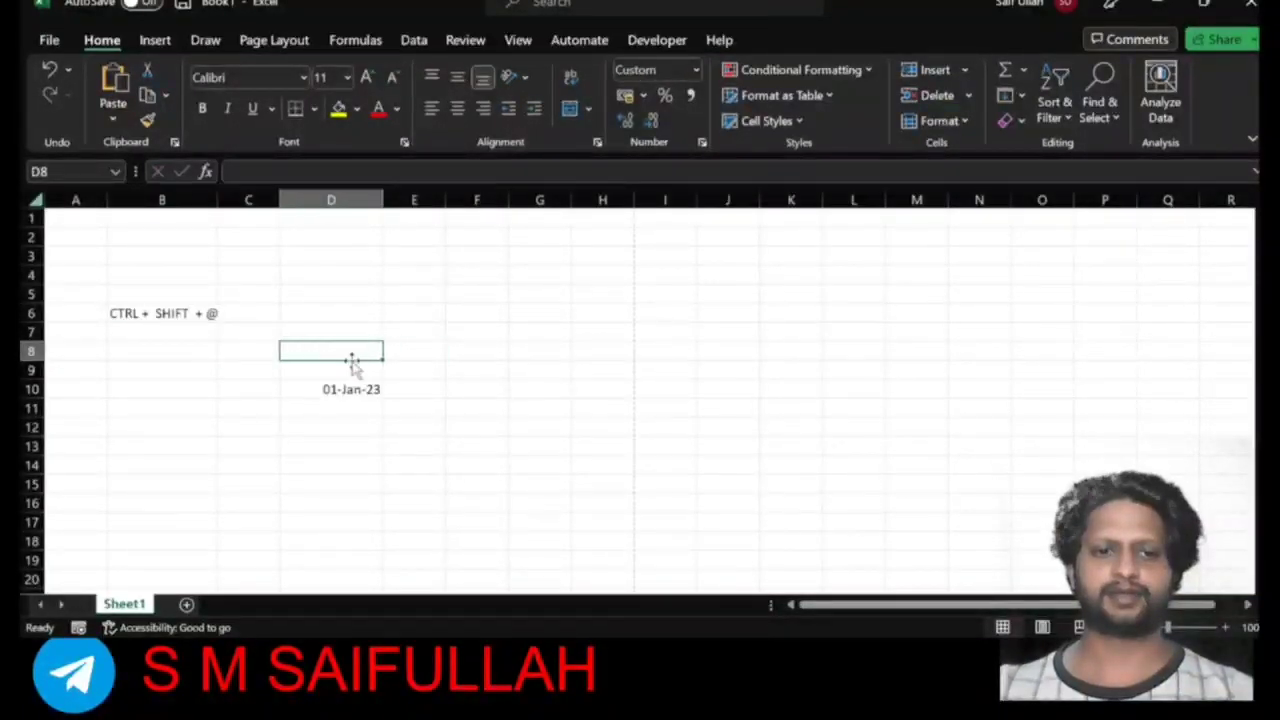
{"action": "key", "text": "Down"}
{"action": "key", "text": "shift+Down"}
{"action": "key", "text": "shift+Down"}
{"action": "key", "text": "shift+Down"}
{"action": "key", "text": "Delete"}
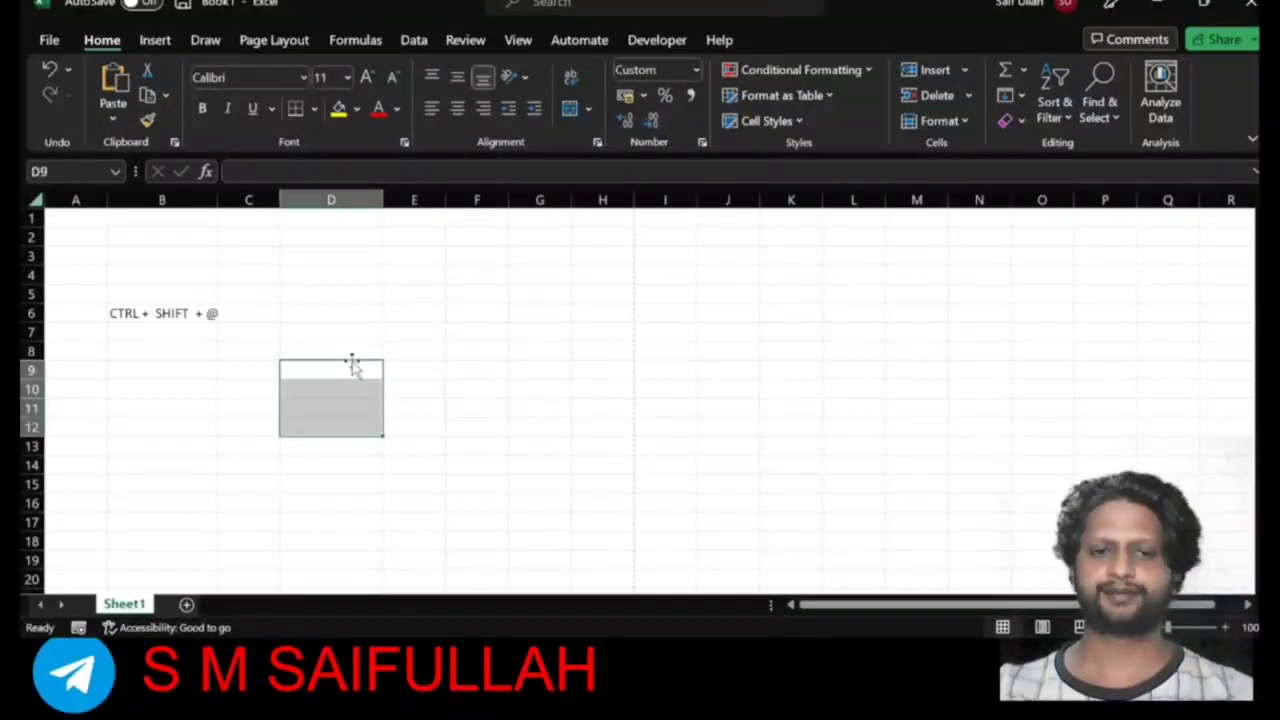
{"action": "key", "text": "Up"}
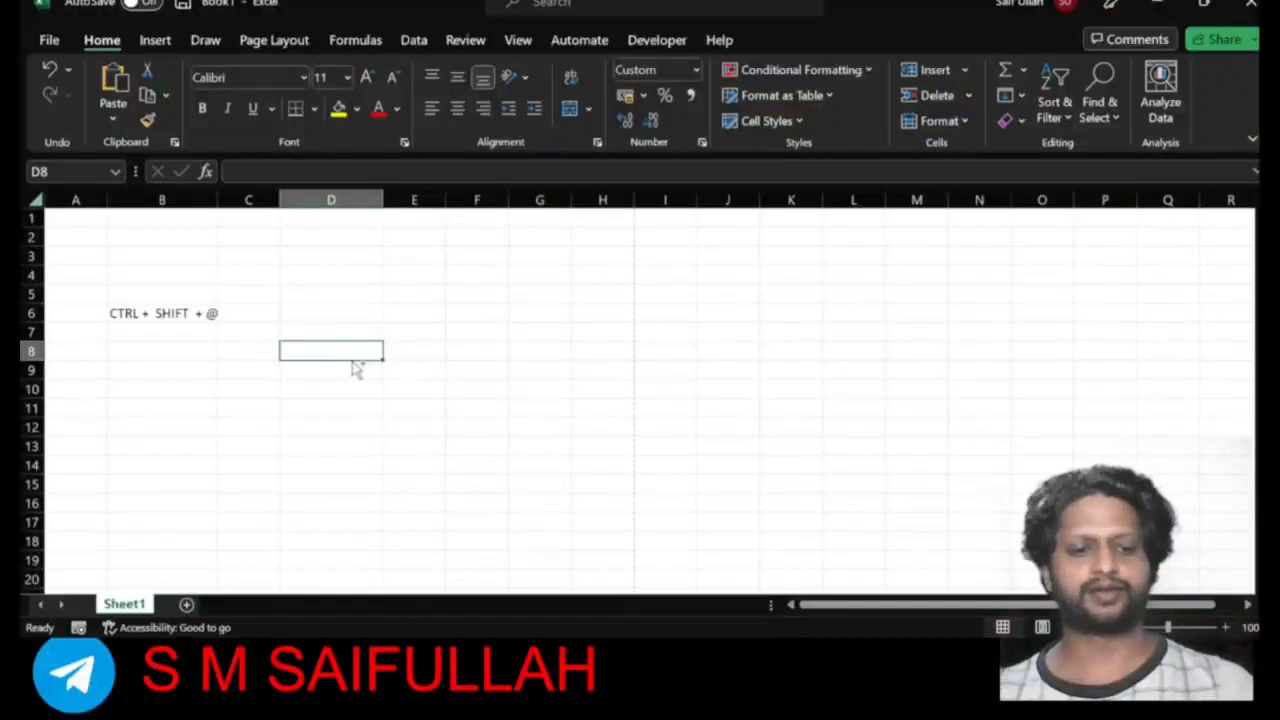
{"action": "type", "text": "15"}
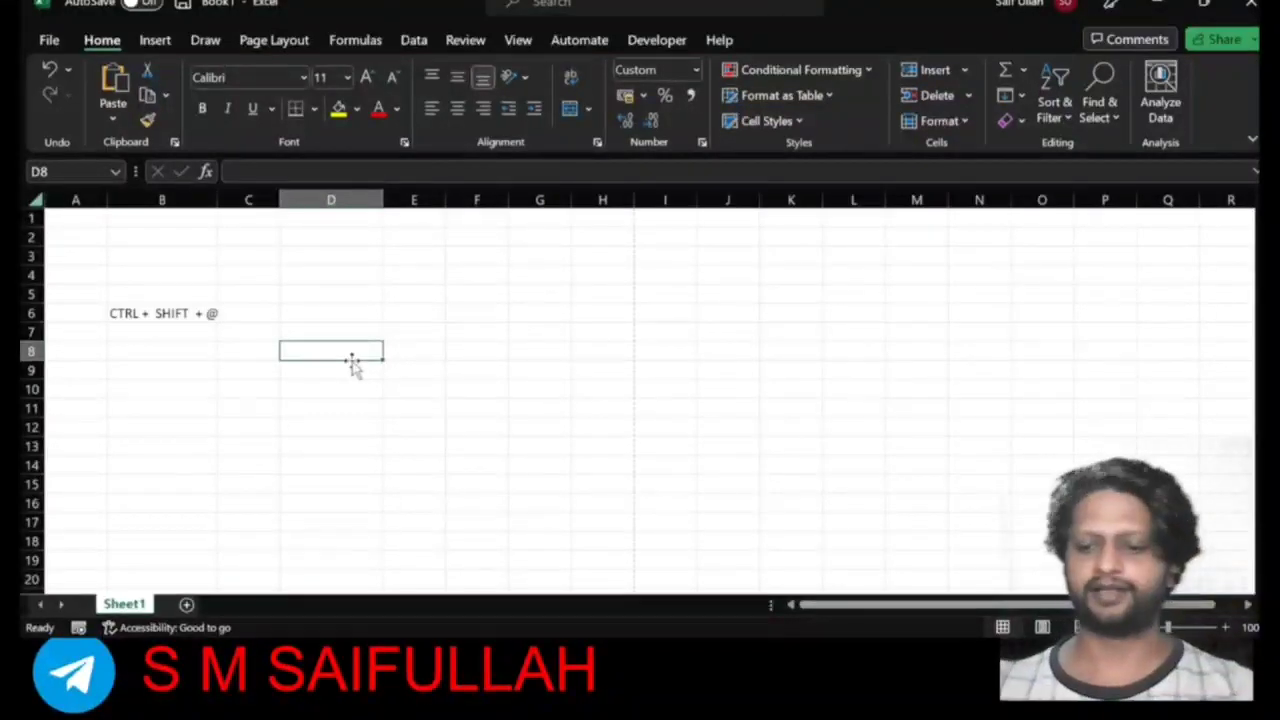
{"action": "type", "text": "23"}
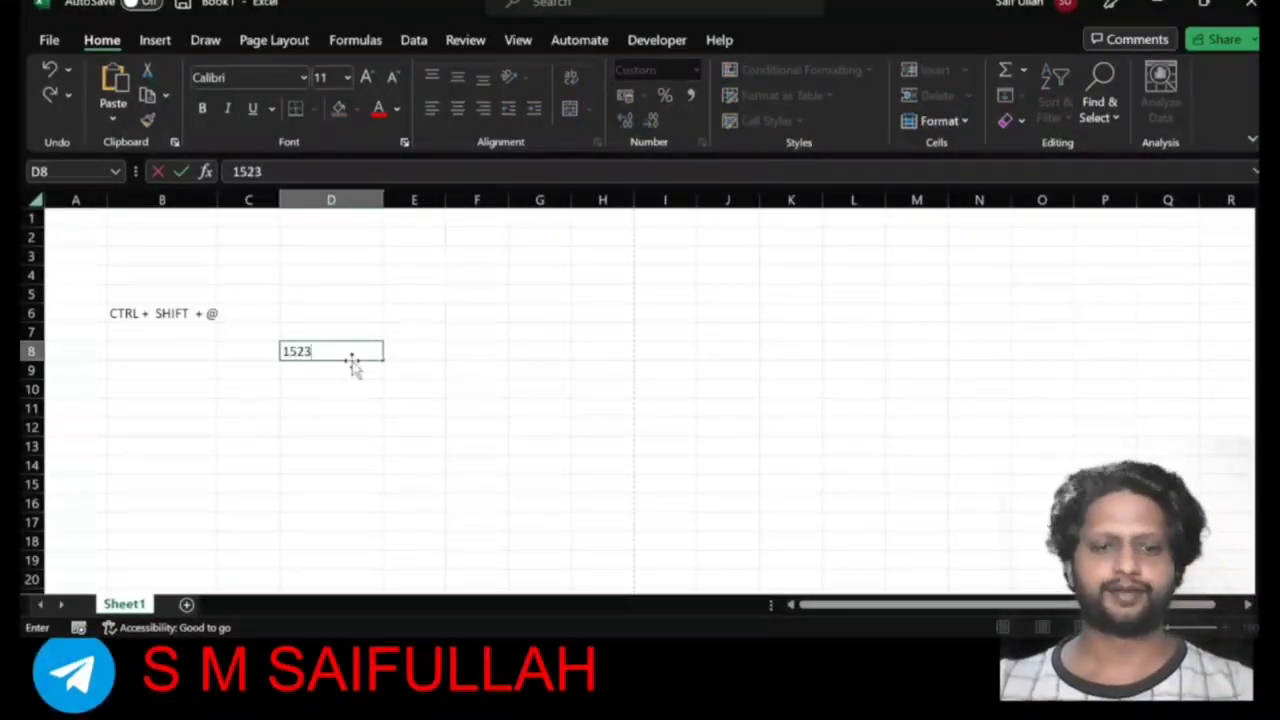
Commit the D8 entry and edit its date to 01-01-2023
{"action": "key", "text": "Return"}
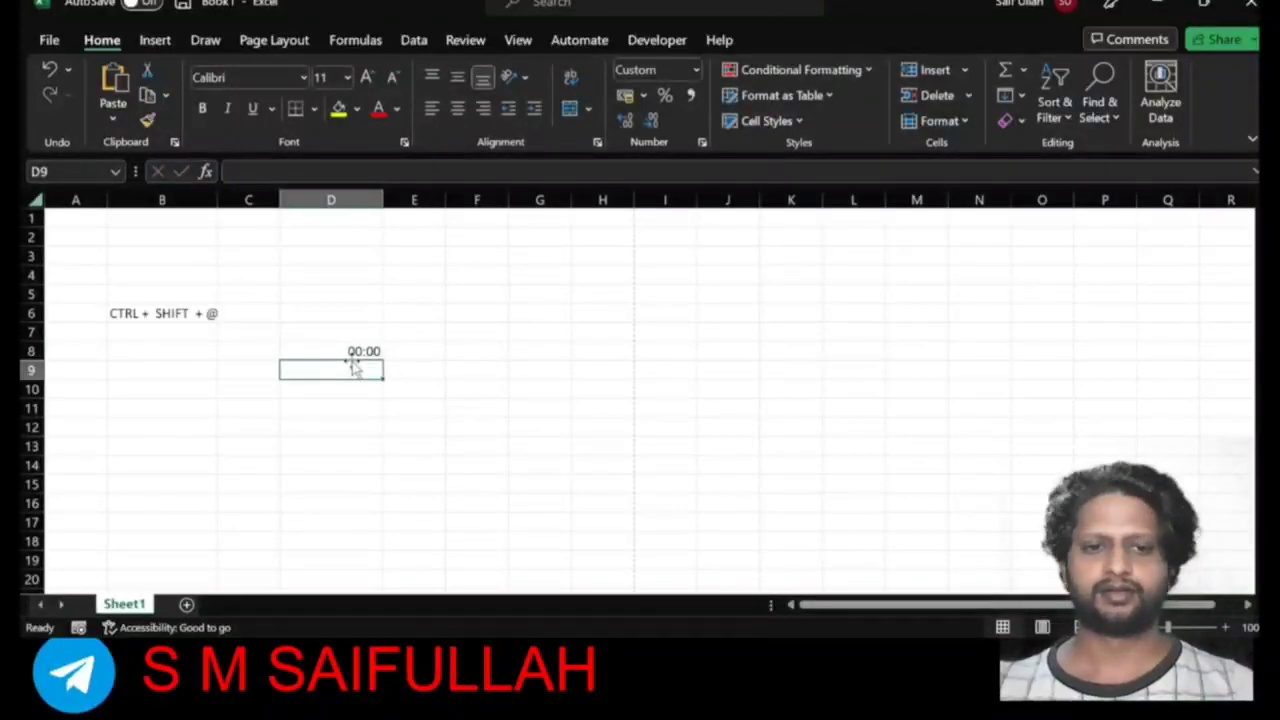
{"action": "key", "text": "Up"}
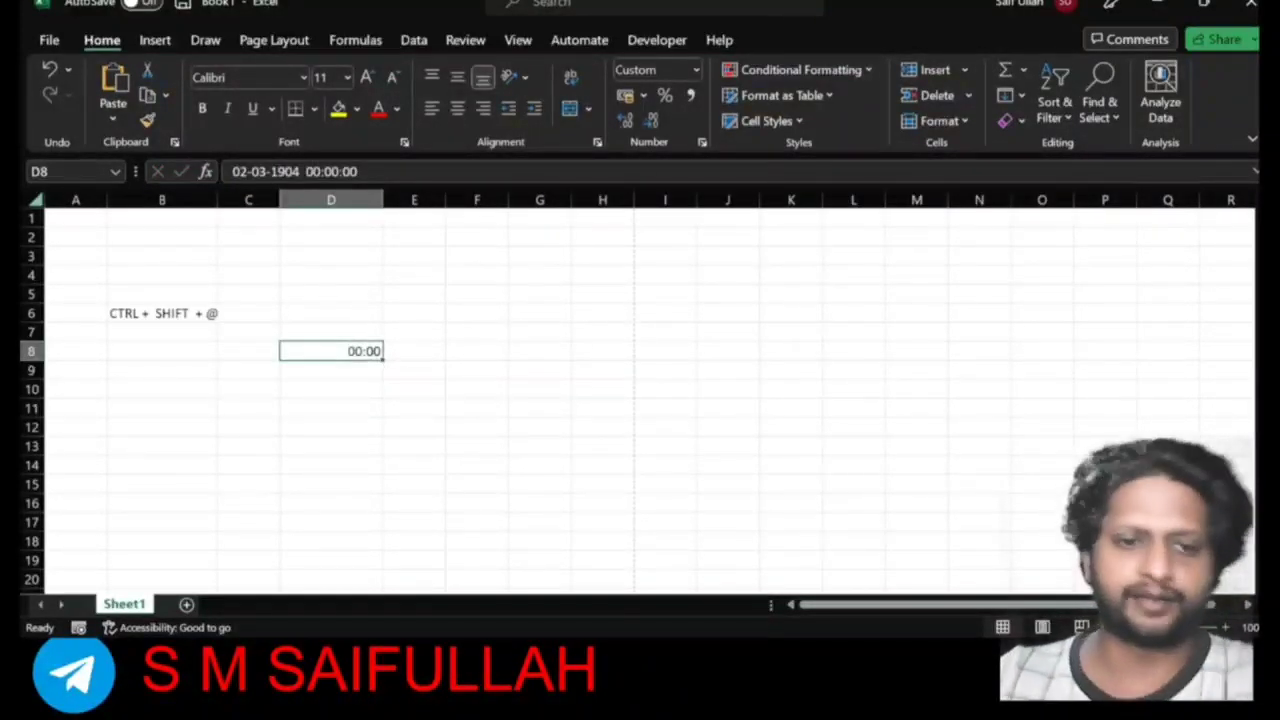
{"action": "key", "text": "F2"}
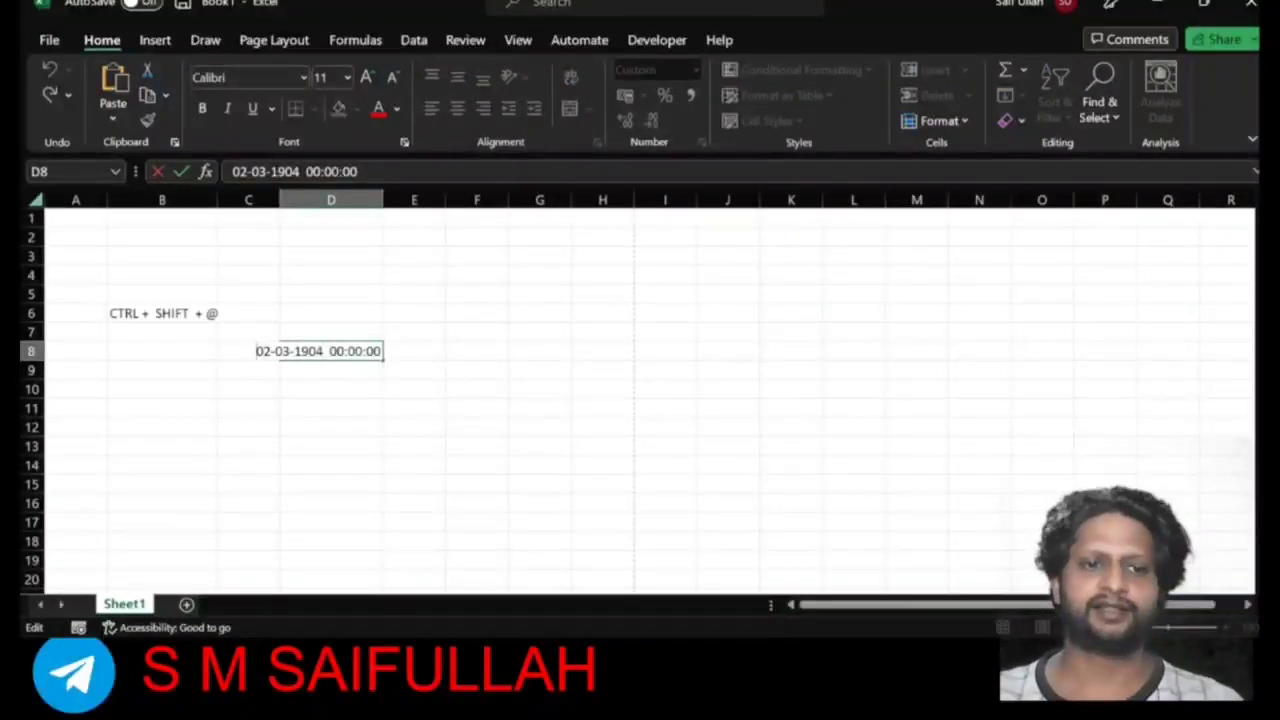
{"action": "key", "text": "BackSpace"}
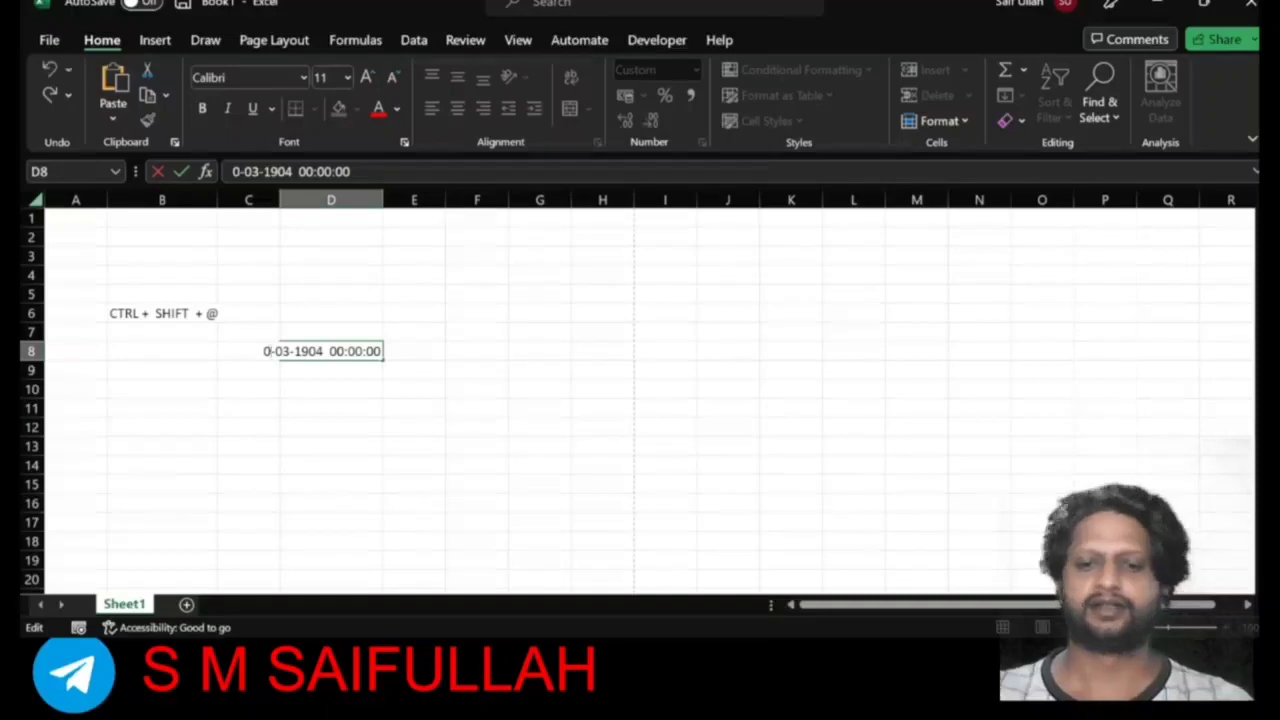
{"action": "type", "text": "1"}
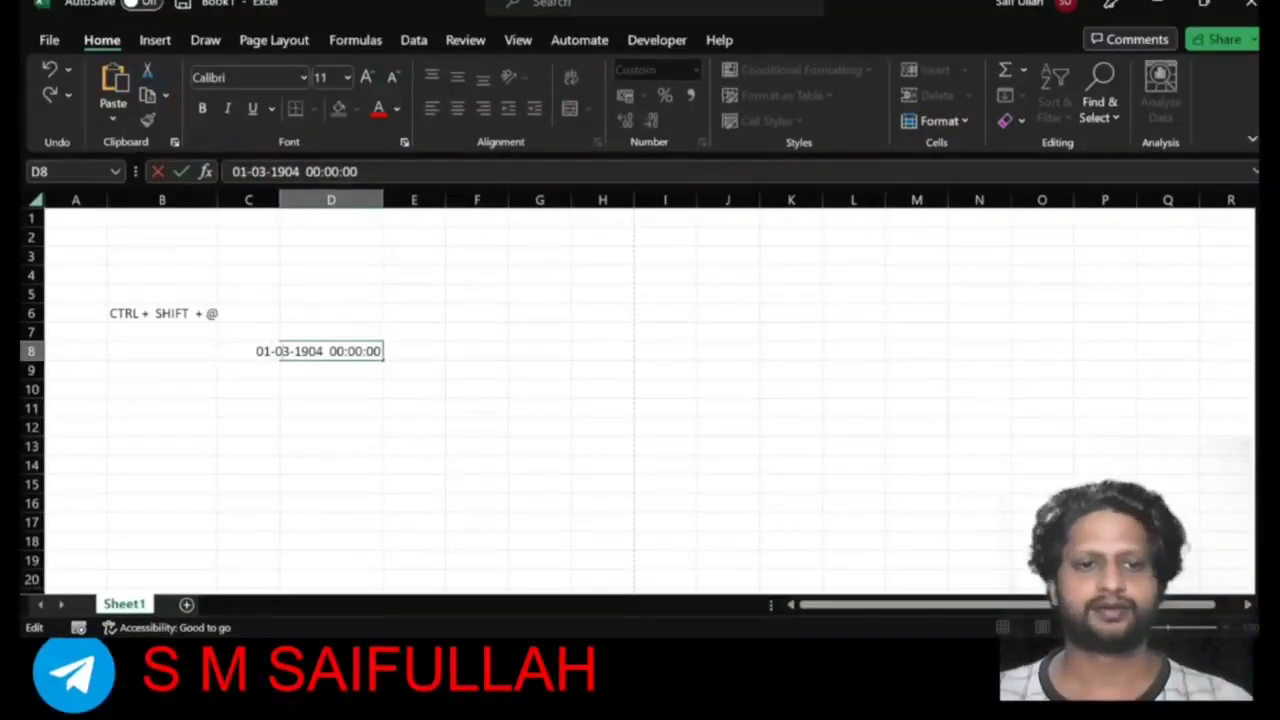
{"action": "key", "text": "BackSpace"}
{"action": "type", "text": "1"}
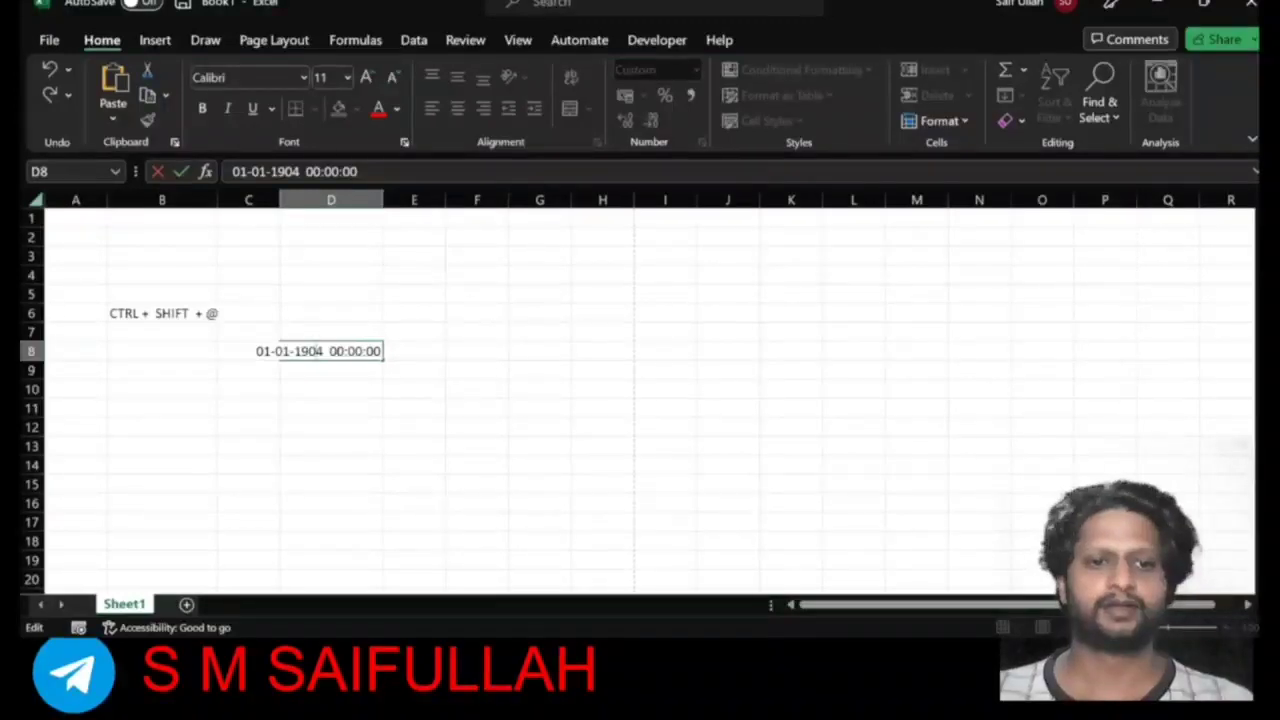
{"action": "key", "text": "BackSpace"}
{"action": "key", "text": "BackSpace"}
{"action": "key", "text": "BackSpace"}
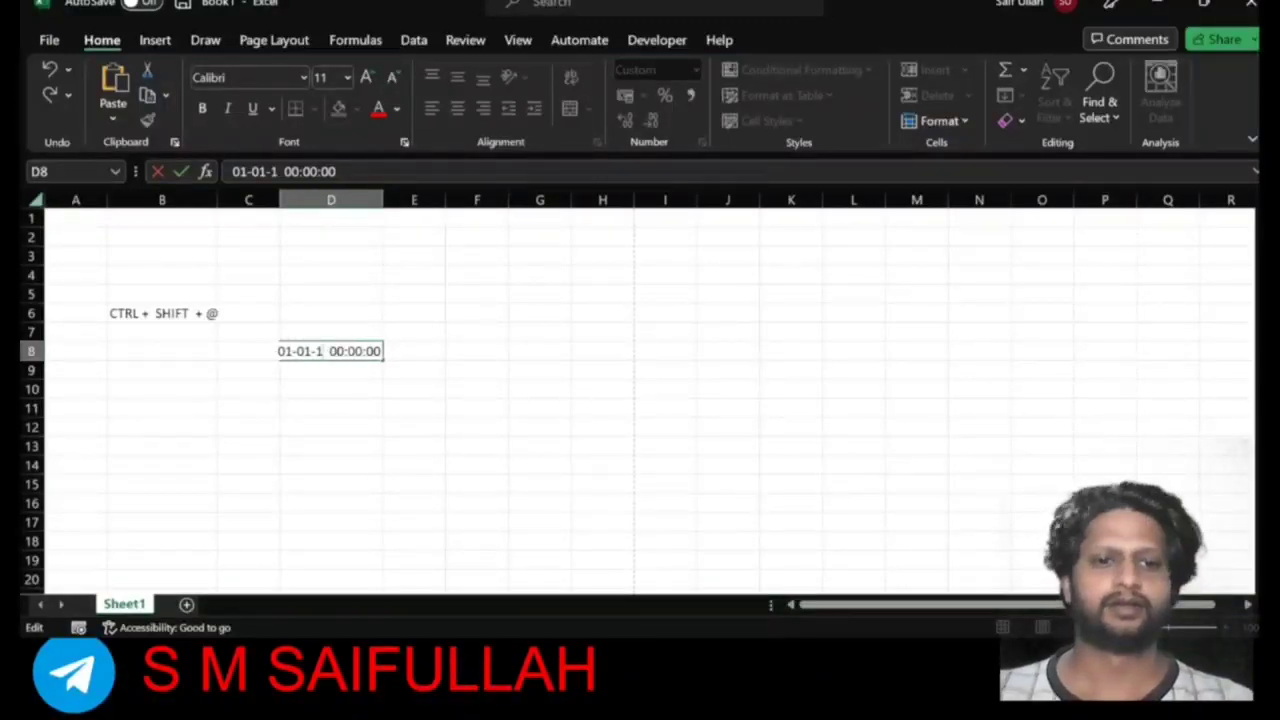
{"action": "key", "text": "BackSpace"}
{"action": "type", "text": "2023"}
{"action": "key", "text": "Tab"}
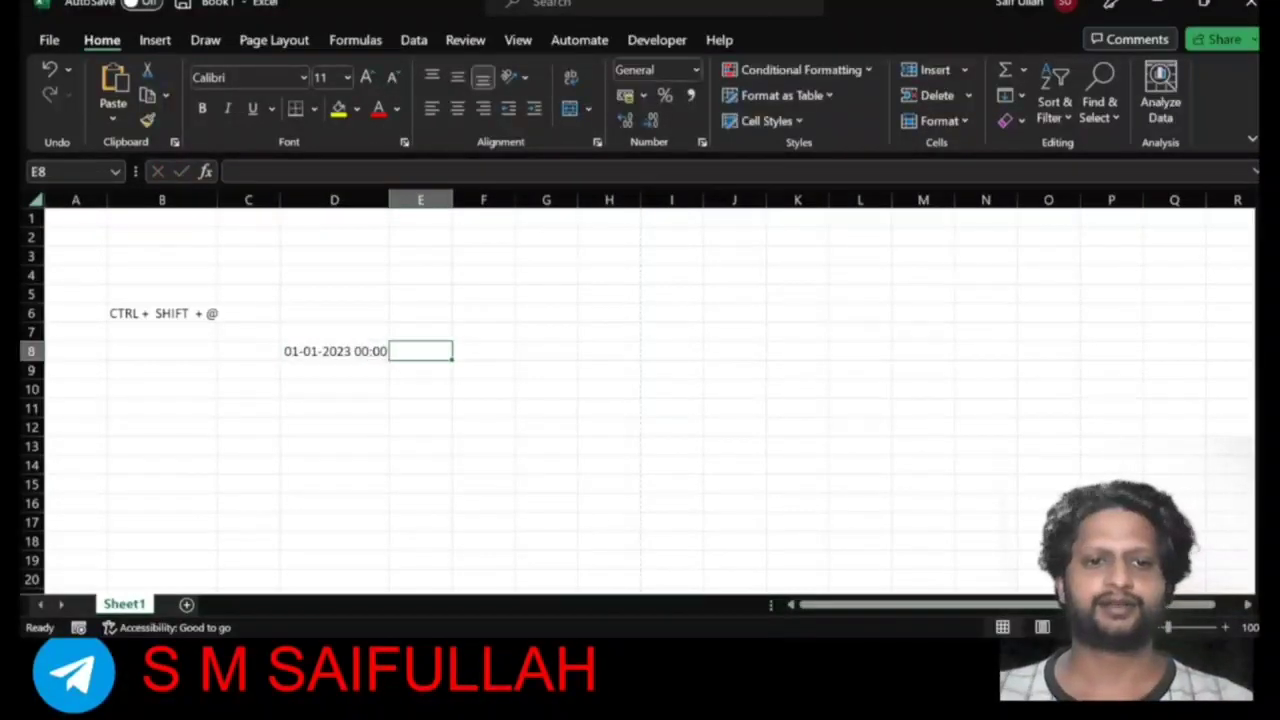
{"action": "key", "text": "Left"}
{"action": "key", "text": "F2"}
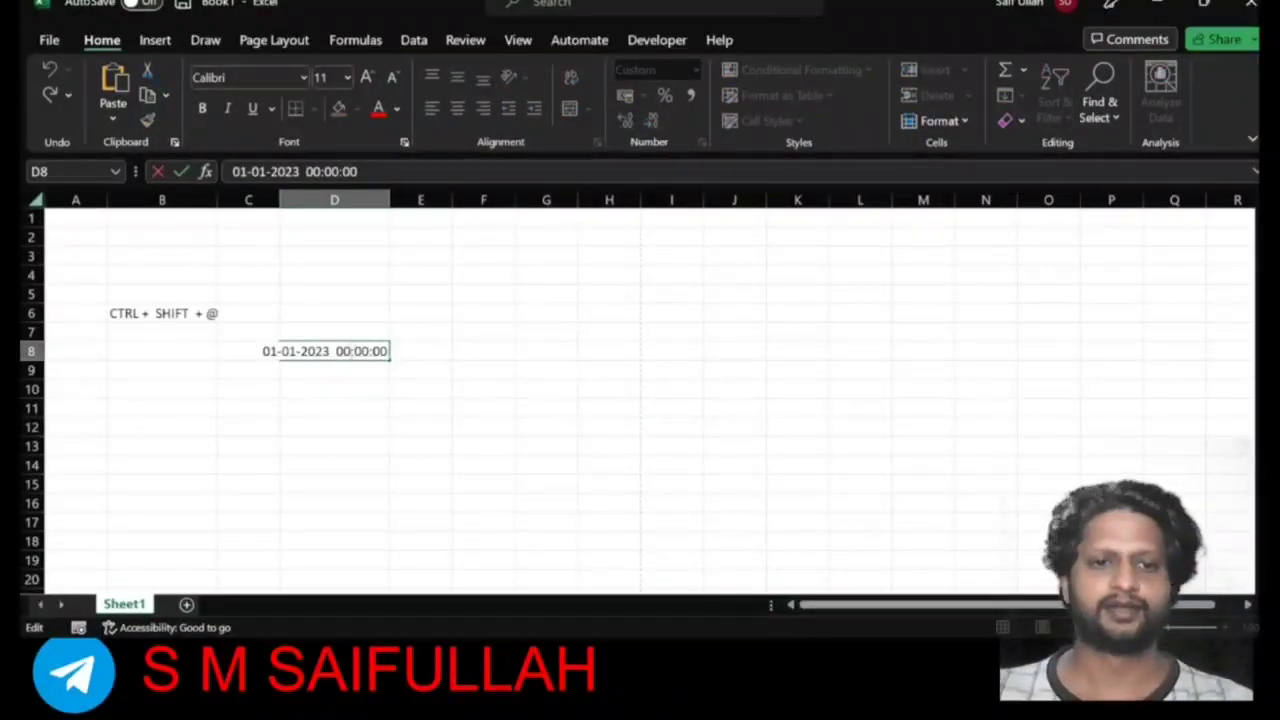
{"action": "key", "text": "BackSpace"}
{"action": "type", "text": "1"}
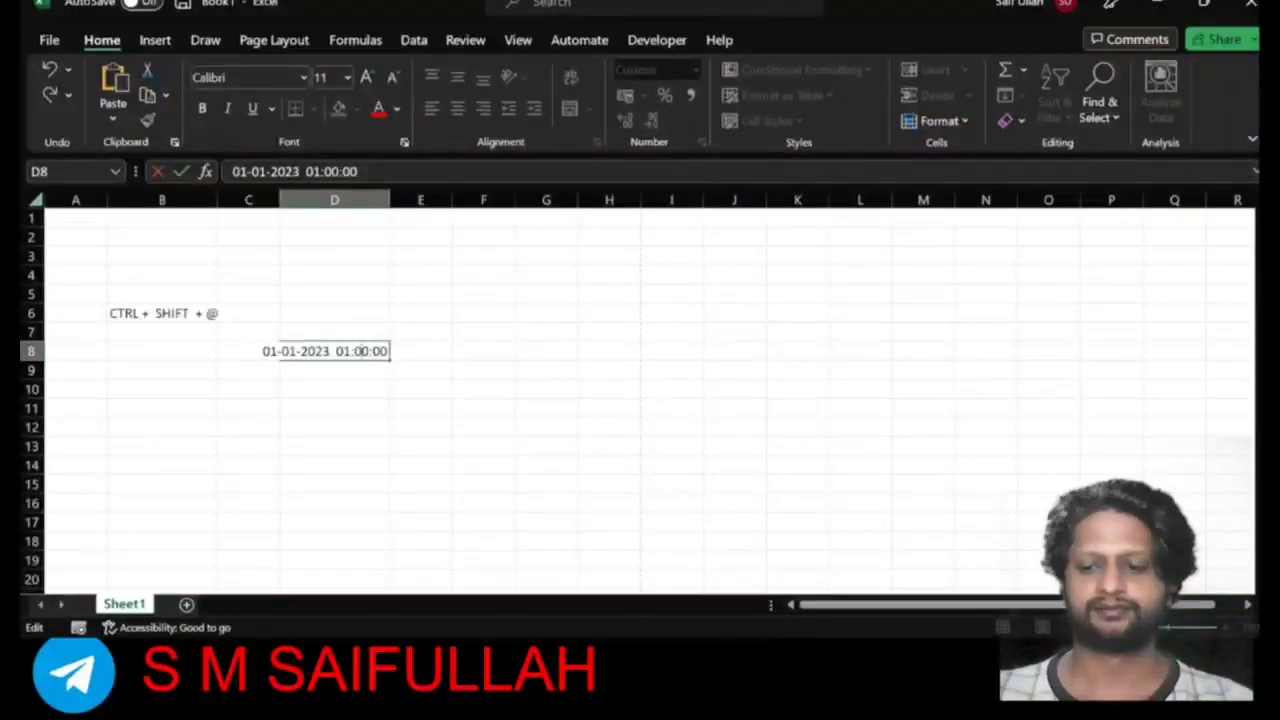
{"action": "key", "text": "Return"}
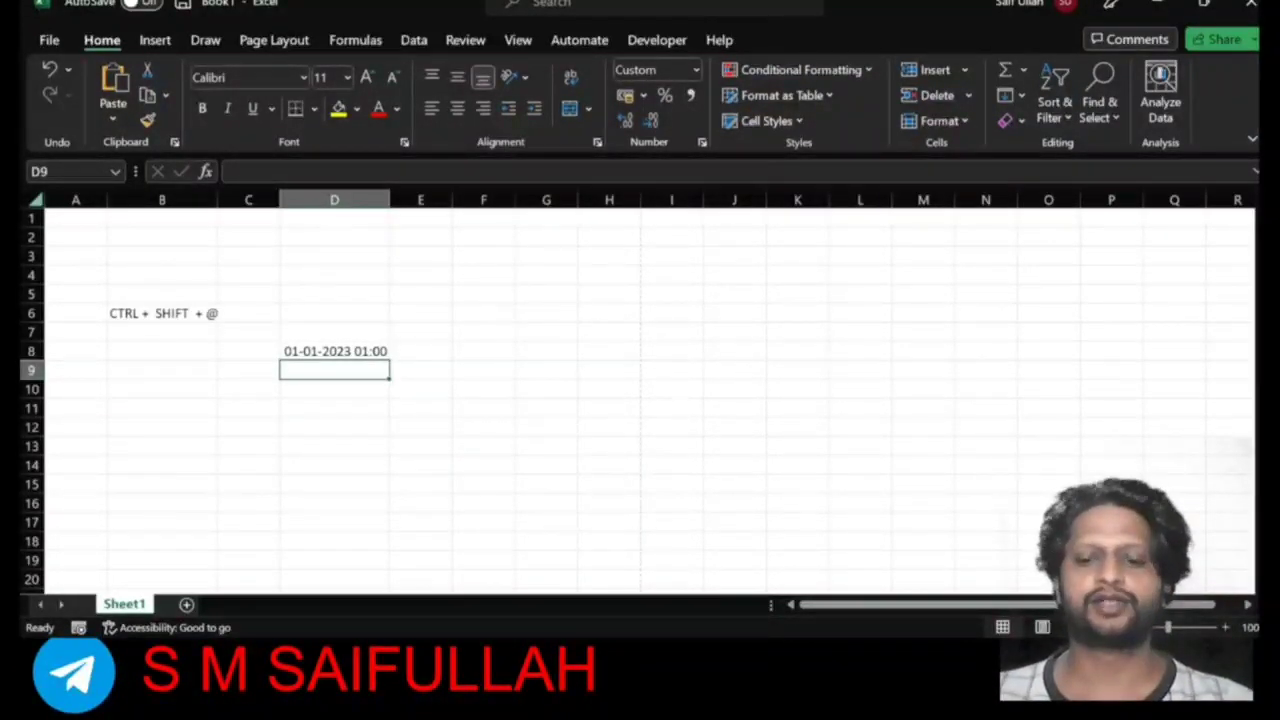
{"action": "key", "text": "Left"}
{"action": "key", "text": "Left"}
{"action": "key", "text": "Up"}
{"action": "key", "text": "Up"}
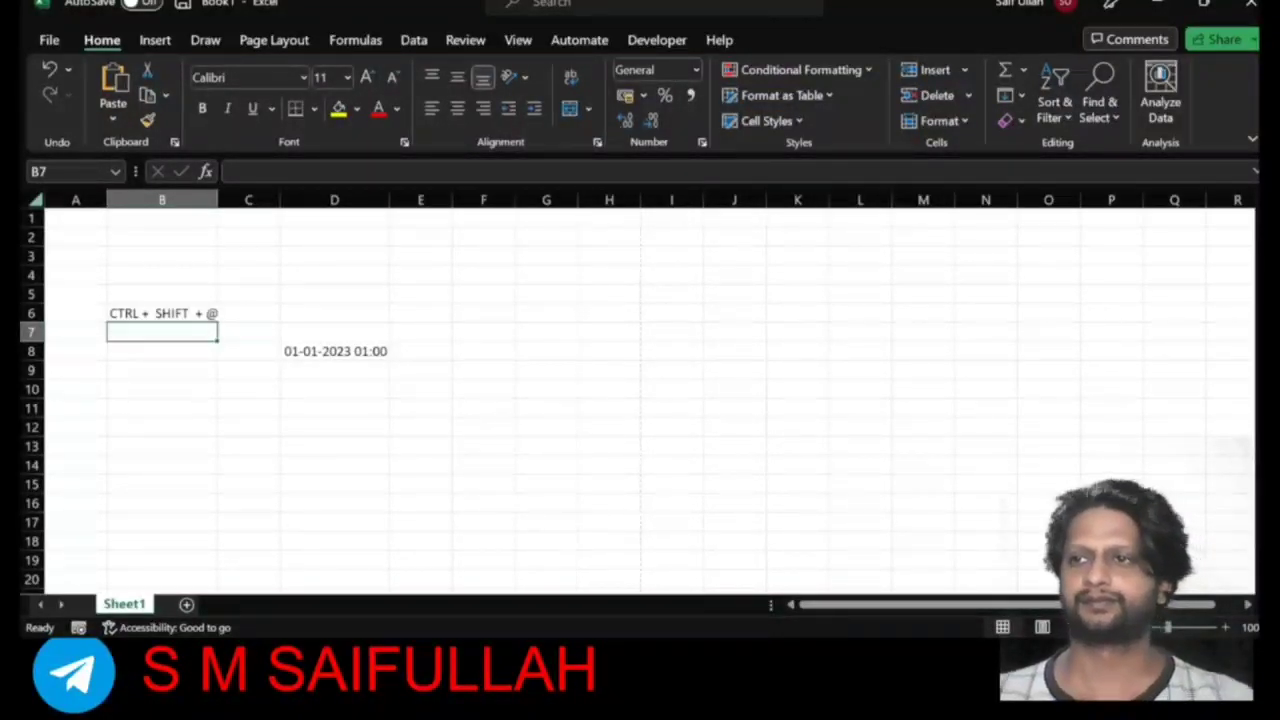
Edit the B6 note from CTRL + SHIFT + @ to CTRL + 1
{"action": "left_click", "coordinate": [161, 313]}
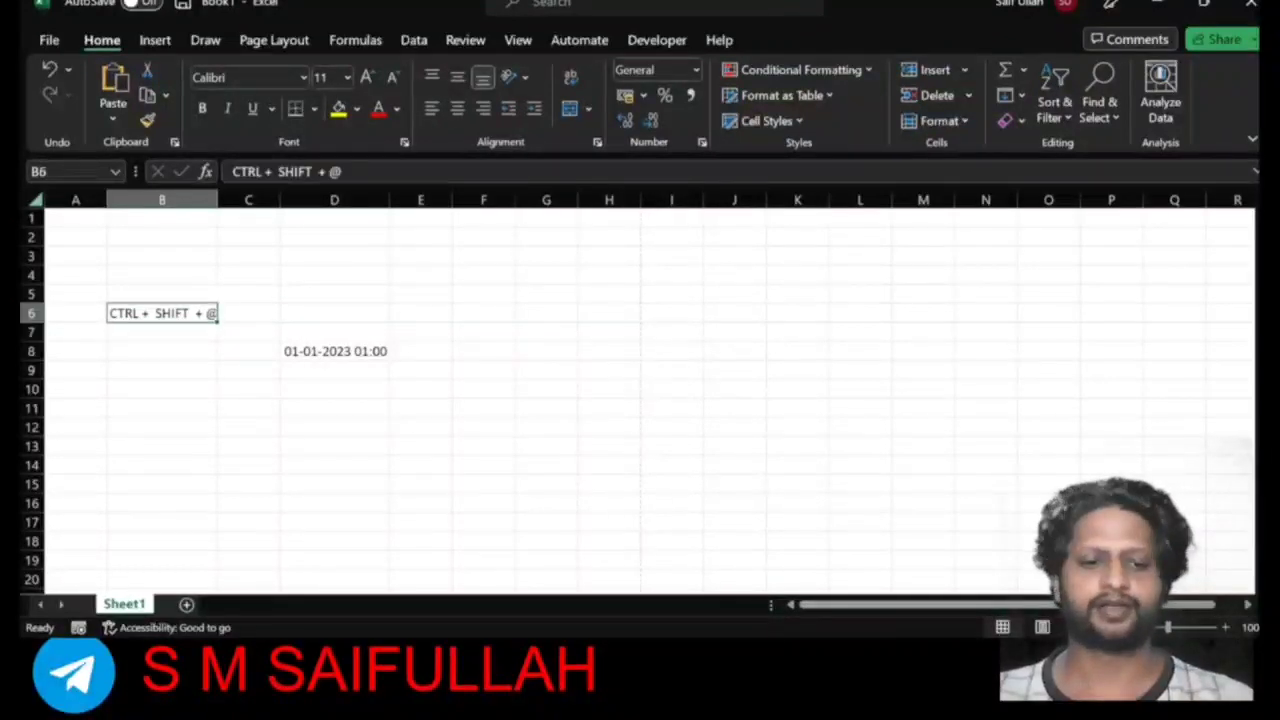
{"action": "key", "text": "F2"}
{"action": "key", "text": "BackSpace"}
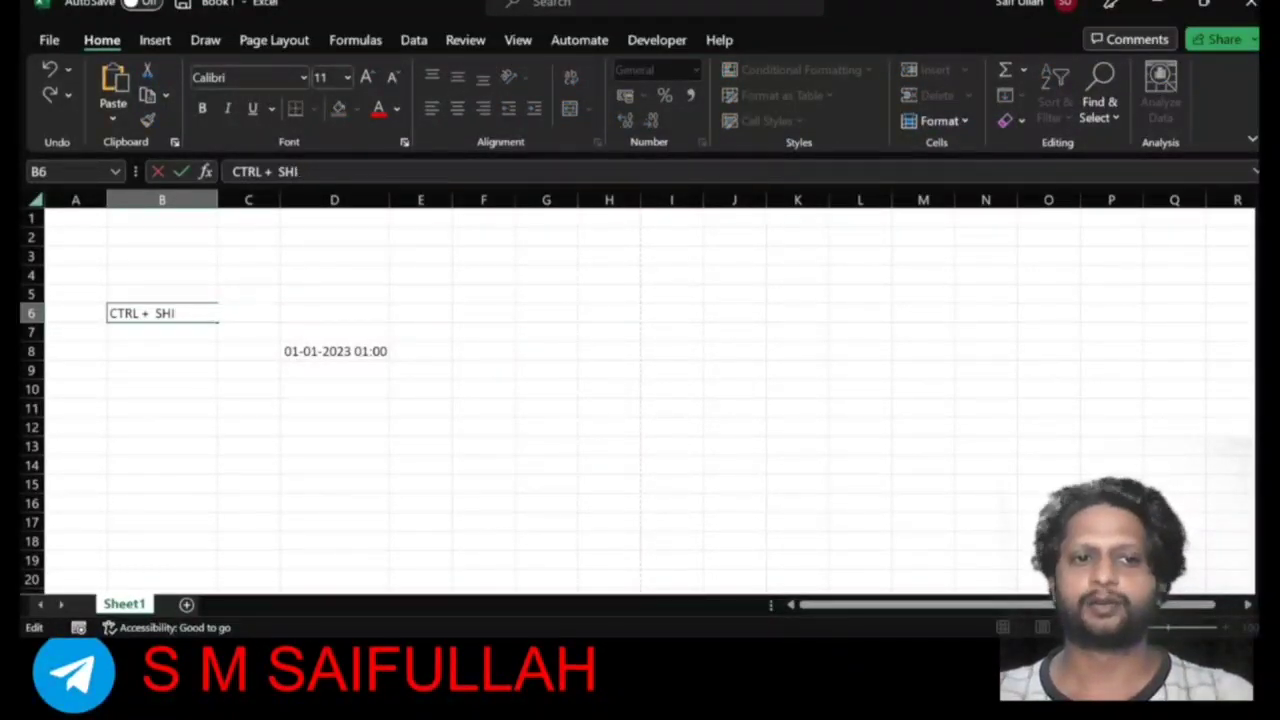
{"action": "key", "text": "BackSpace"}
{"action": "key", "text": "BackSpace"}
{"action": "key", "text": "BackSpace"}
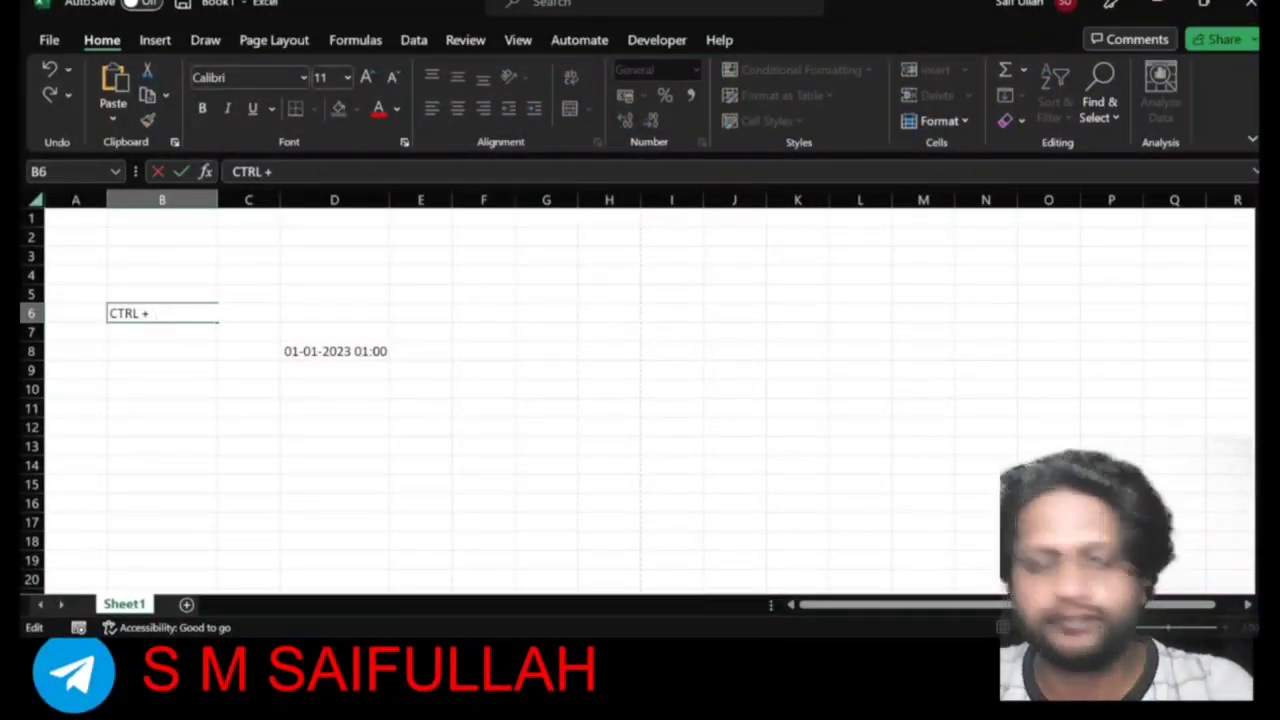
{"action": "type", "text": "1"}
{"action": "key", "text": "Return"}
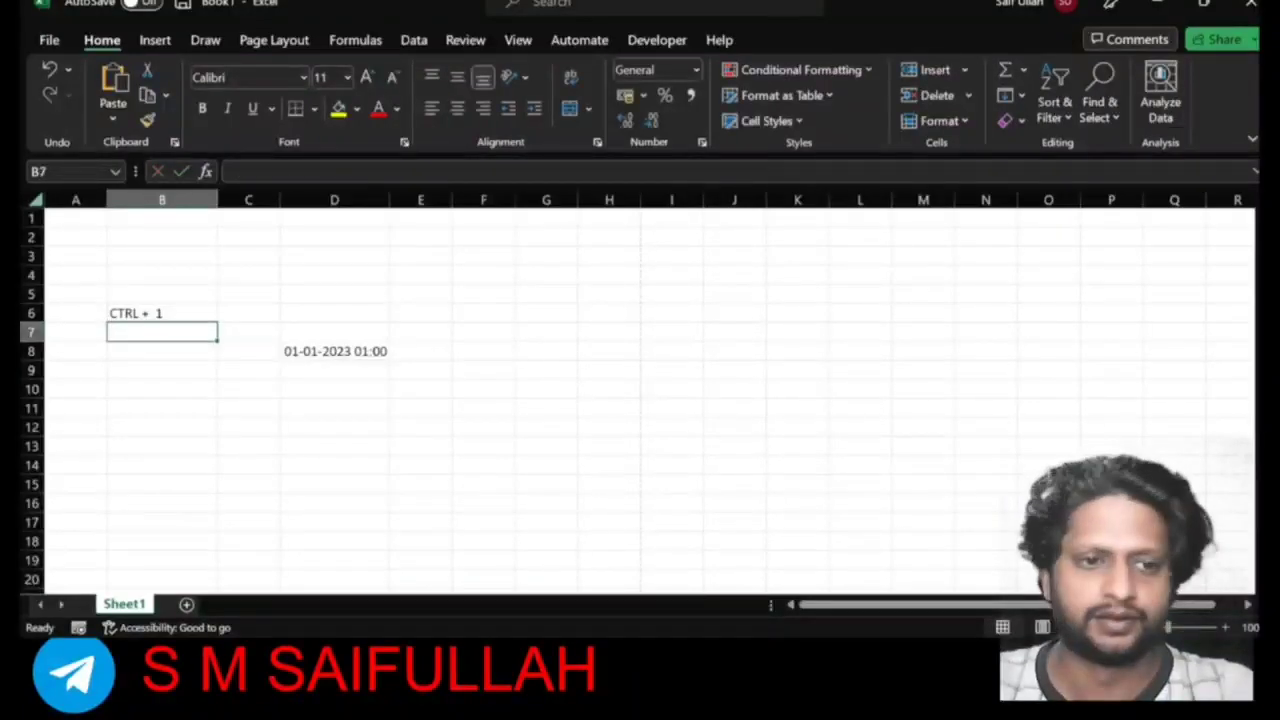
{"action": "left_click", "coordinate": [161, 351]}
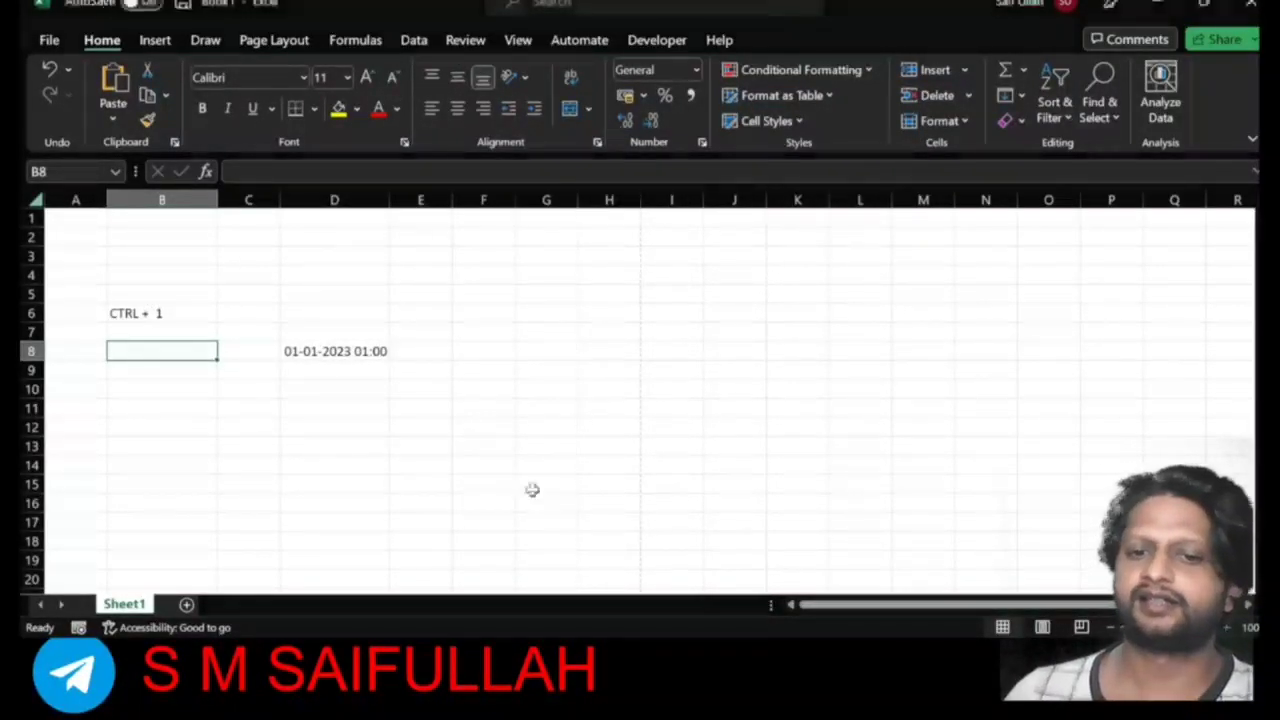
{"action": "left_click", "coordinate": [138, 317]}
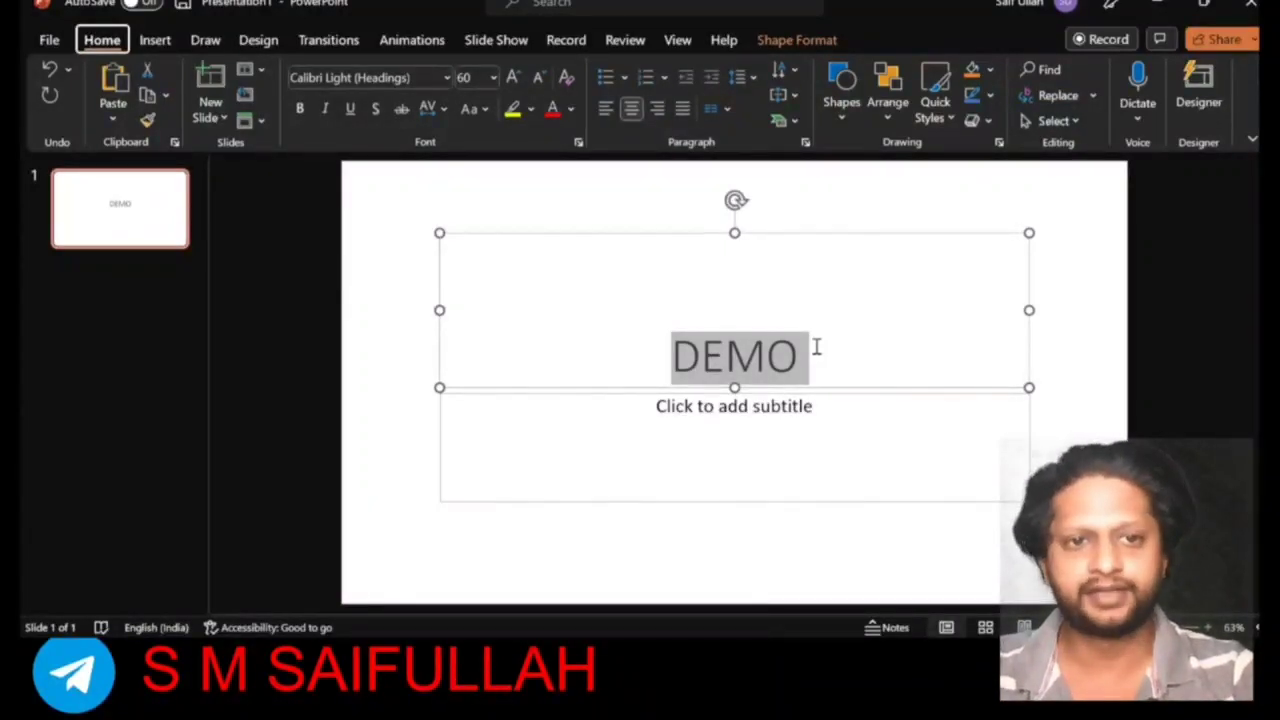
Focus the DEMO title's Font Size box (60) using the Alt, H, F, S key tips
{"action": "key", "text": "alt+h"}
{"action": "key", "text": "f"}
{"action": "key", "text": "s"}
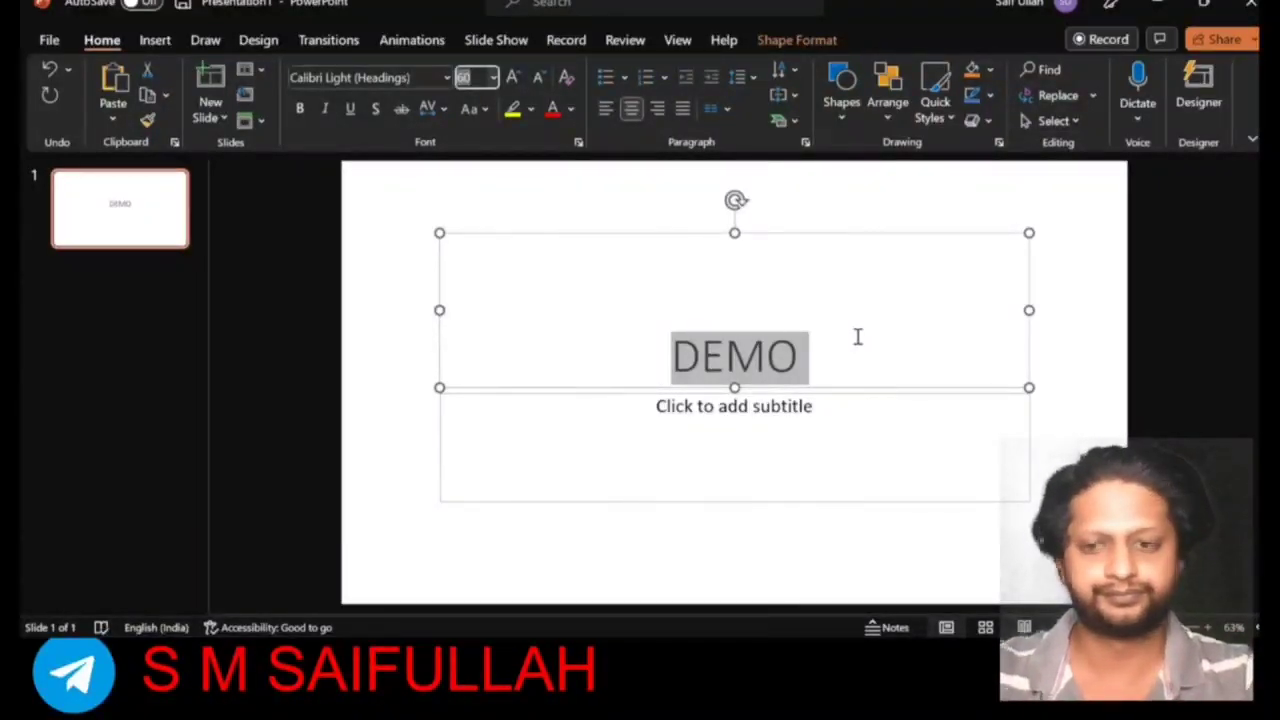
Show the View tab options, then zoom the slide out, in to 200%, and back to fit
{"action": "left_click", "coordinate": [417, 397]}
{"action": "key", "text": "alt+w"}
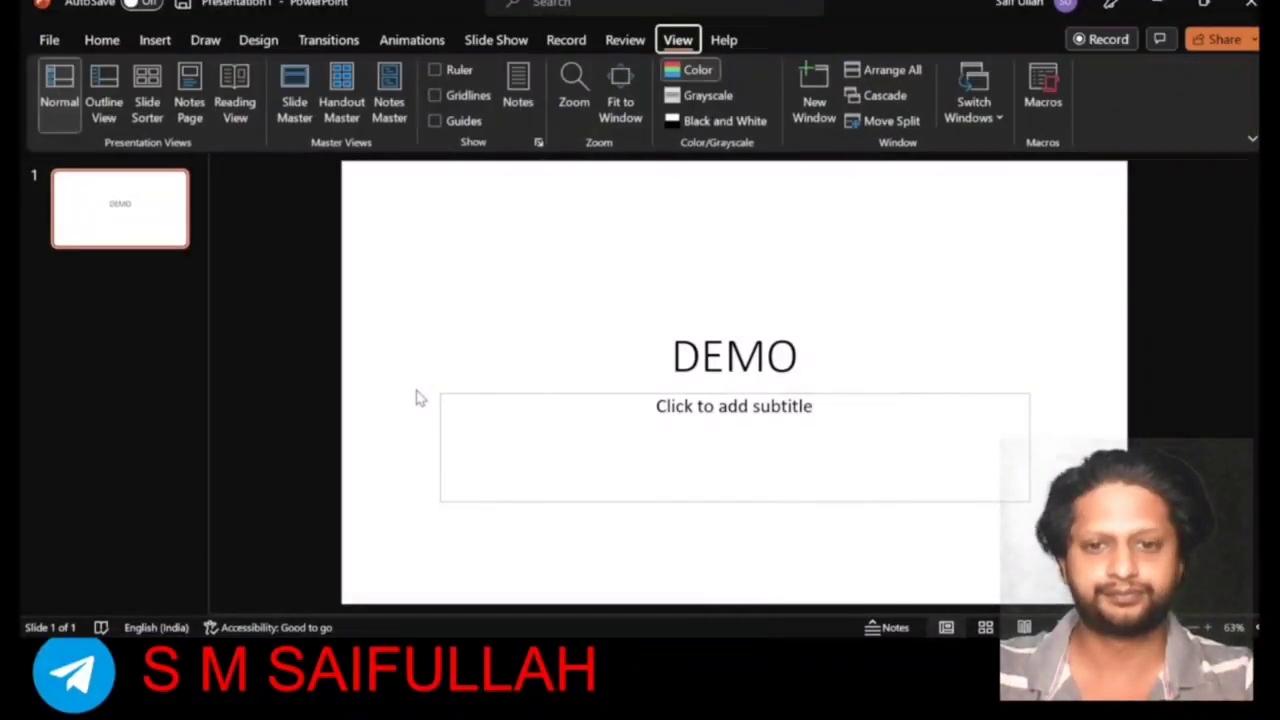
{"action": "key", "text": "shift+Tab"}
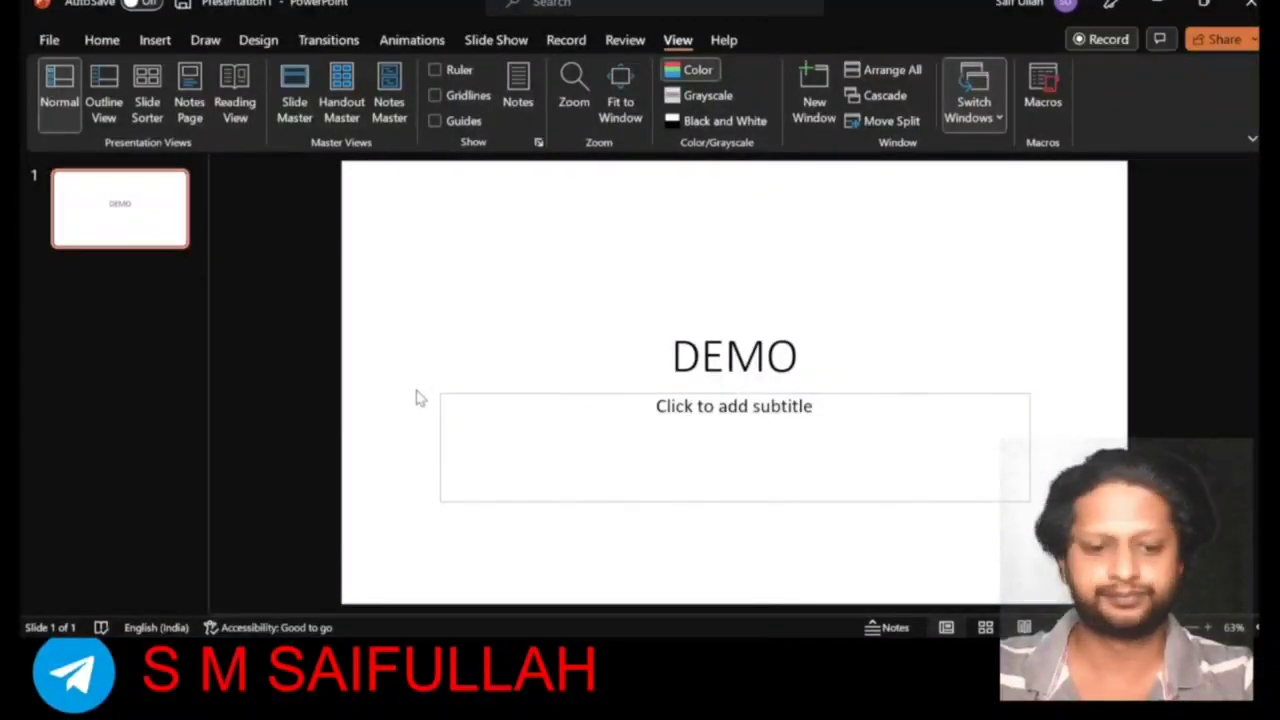
{"action": "key", "text": "Escape"}
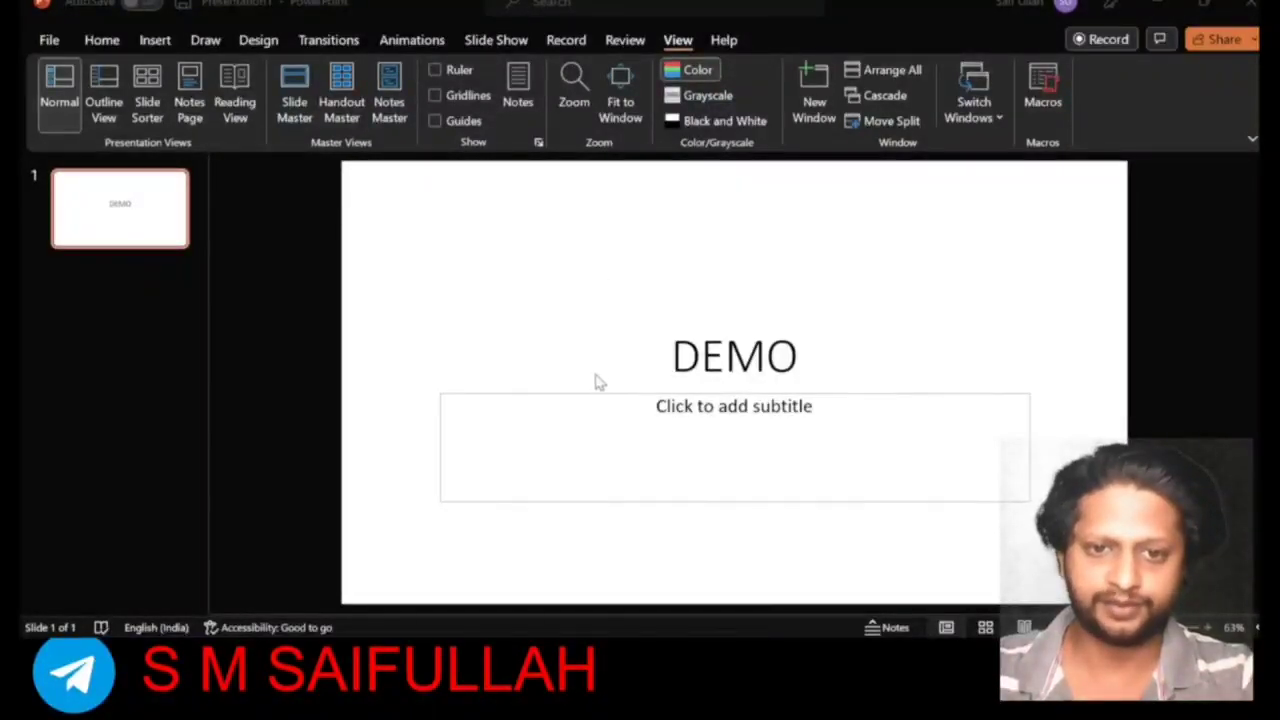
{"action": "scroll", "coordinate": [617, 410], "scroll_direction": "down", "scroll_amount": 2}
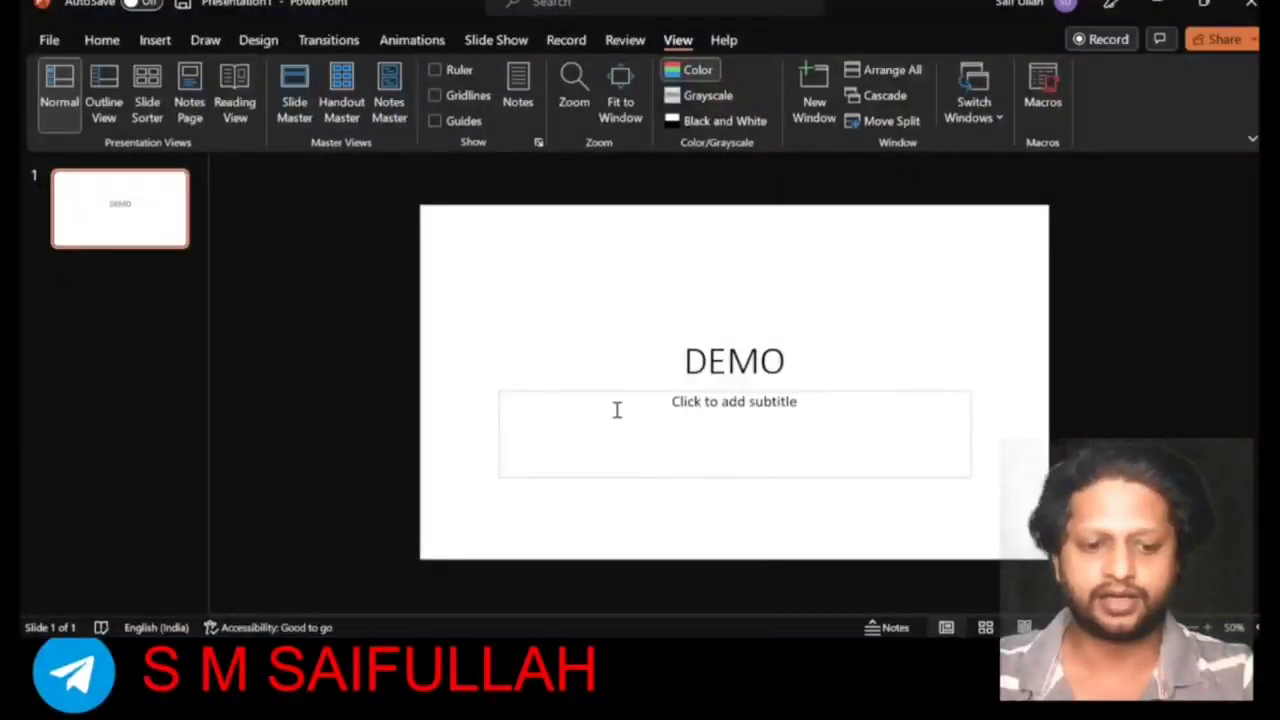
{"action": "key", "text": "F6"}
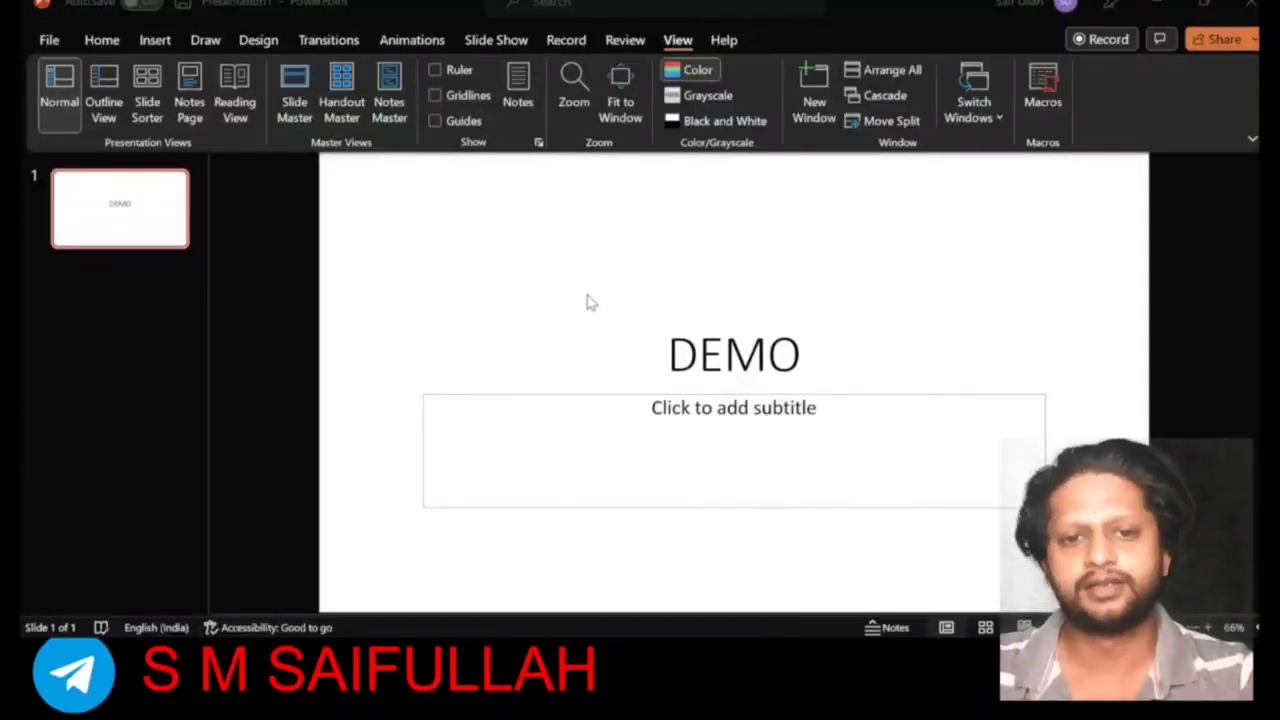
{"action": "scroll", "coordinate": [625, 408], "scroll_direction": "up", "scroll_amount": 10}
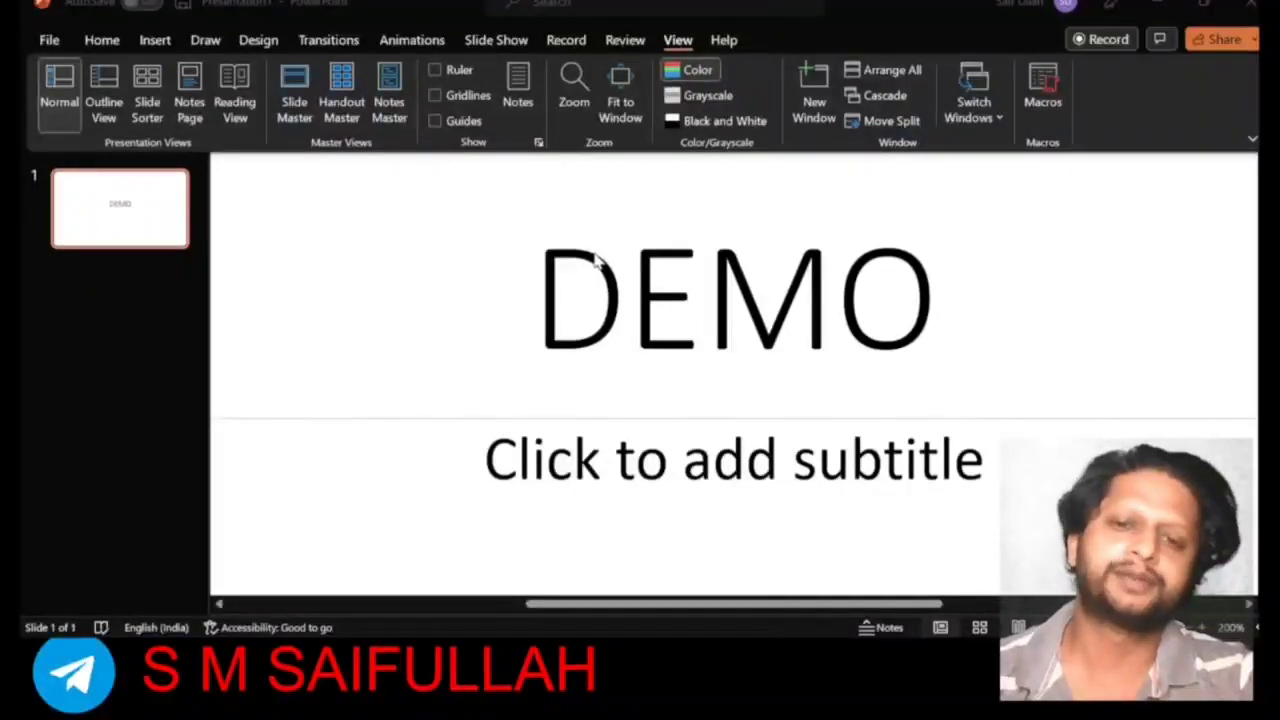
{"action": "scroll", "coordinate": [600, 409], "scroll_direction": "down", "scroll_amount": 5}
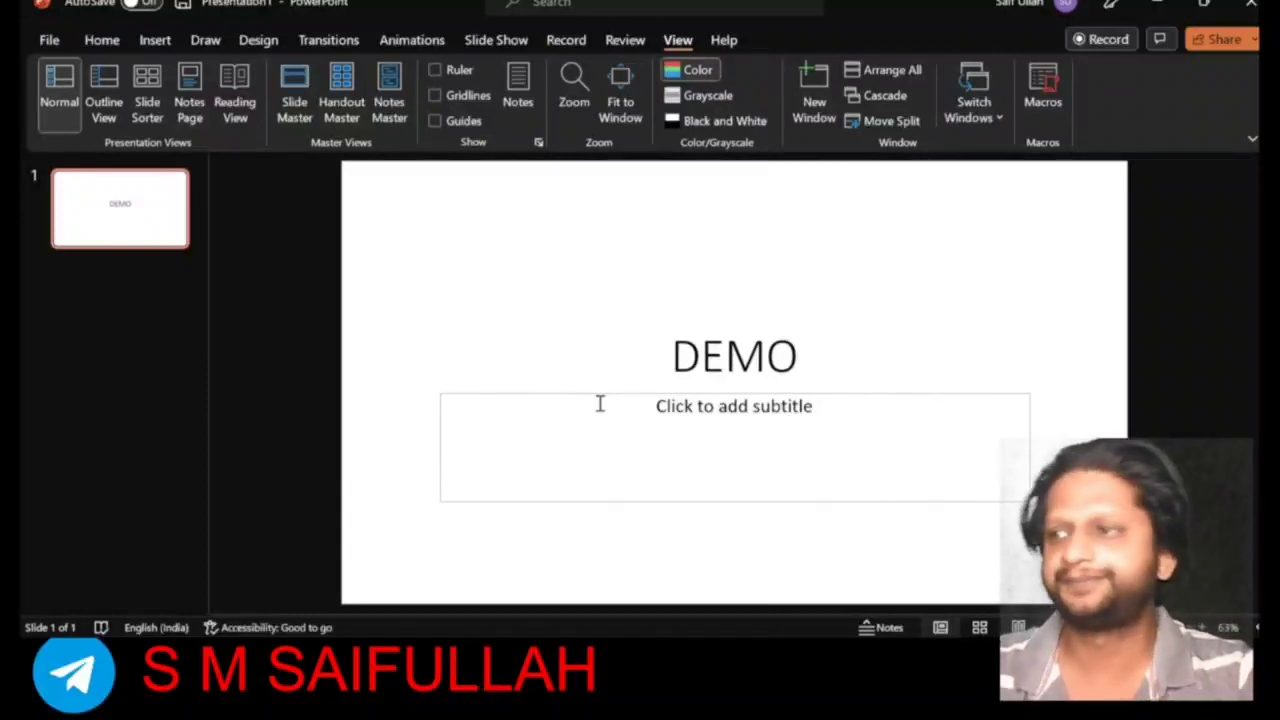
{"action": "left_click", "coordinate": [766, 355]}
{"action": "double_click", "coordinate": [770, 355]}
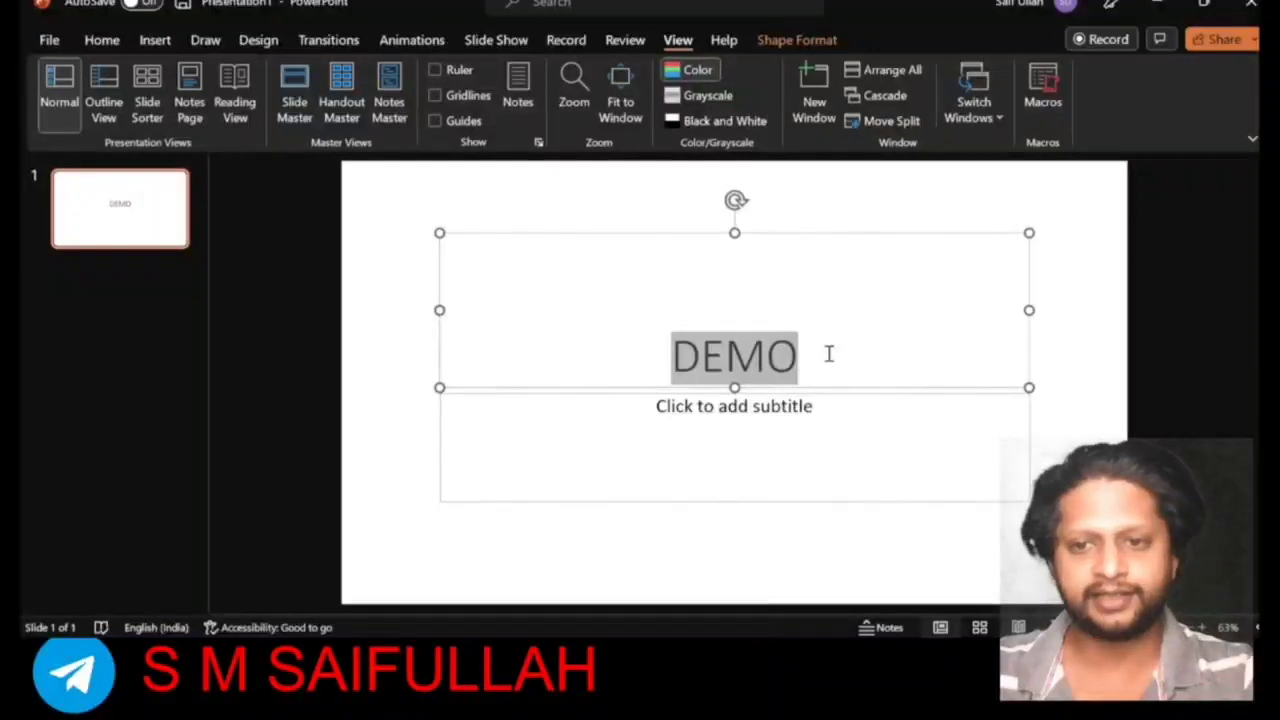
{"action": "left_click", "coordinate": [829, 353]}
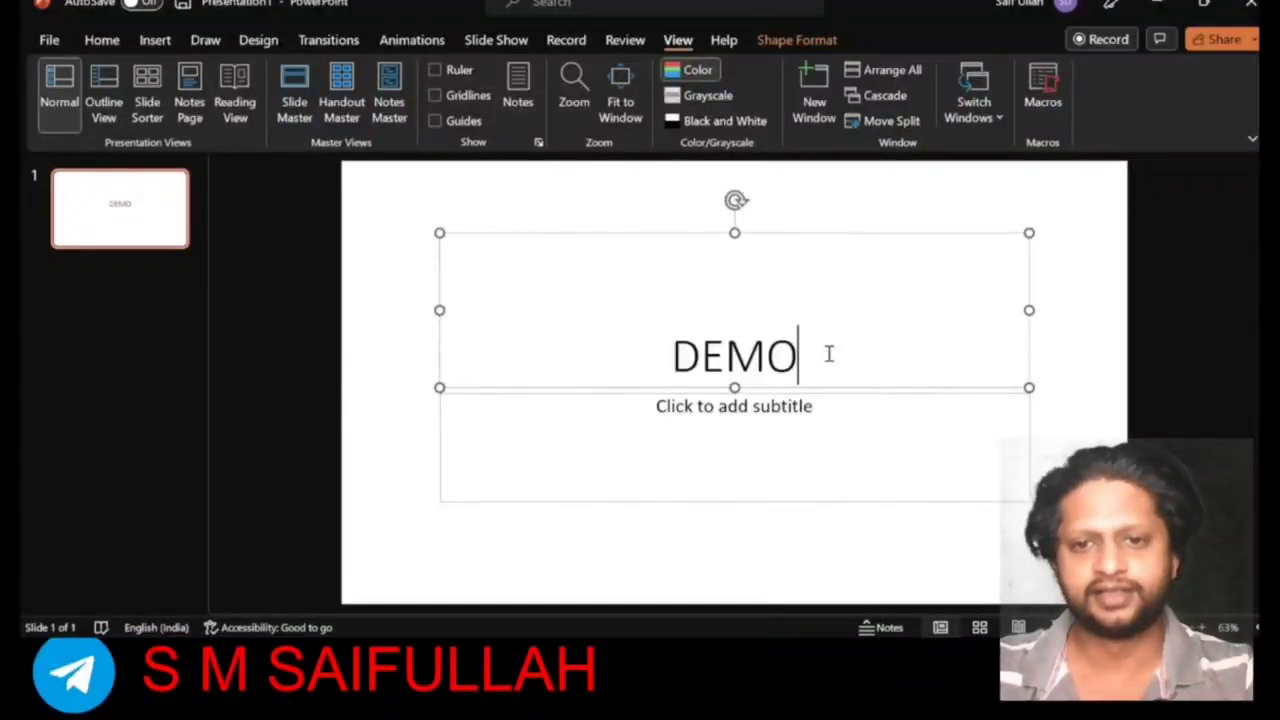
{"action": "double_click", "coordinate": [778, 357]}
{"action": "key", "text": "ctrl+c"}
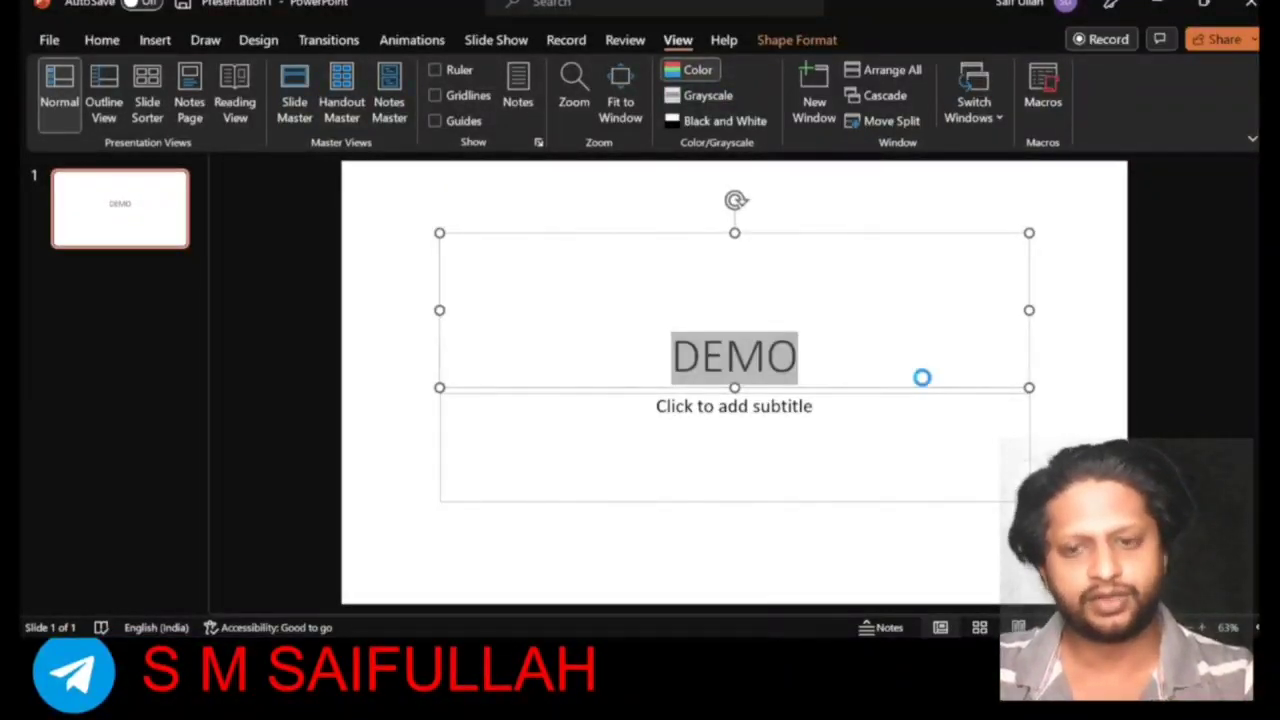
{"action": "key", "text": "BackSpace"}
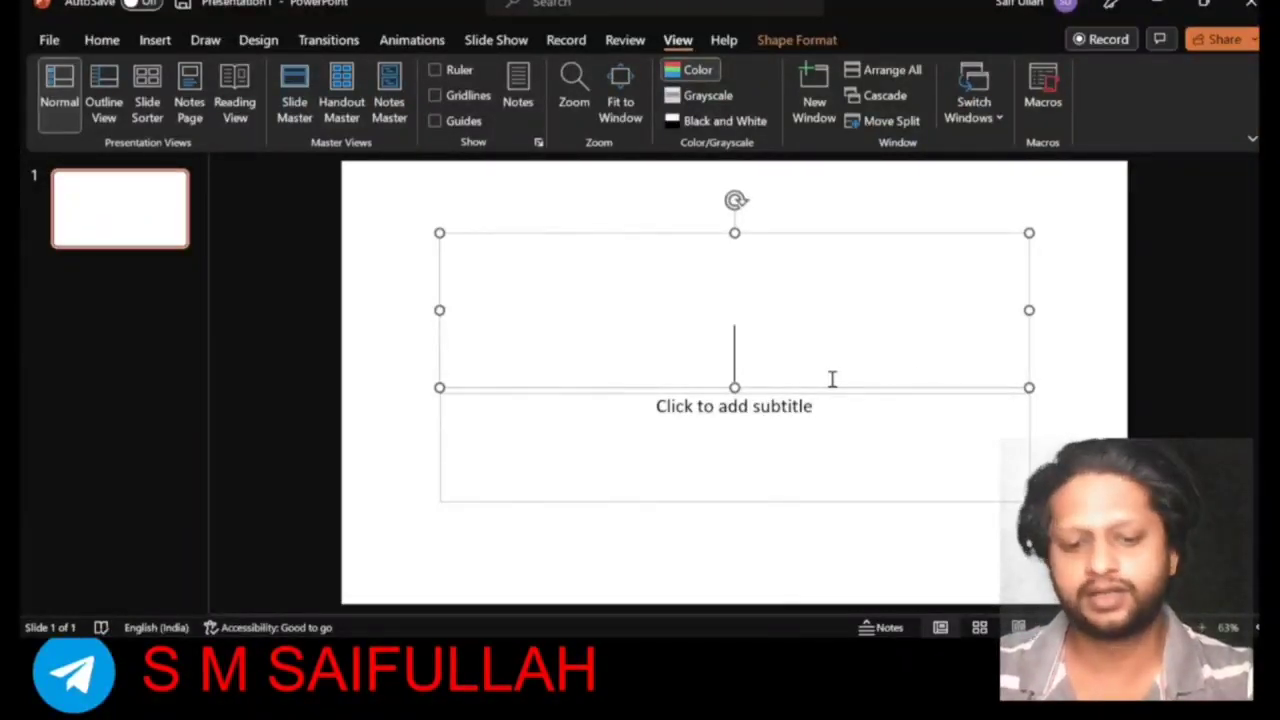
{"action": "key", "text": "ctrl+v"}
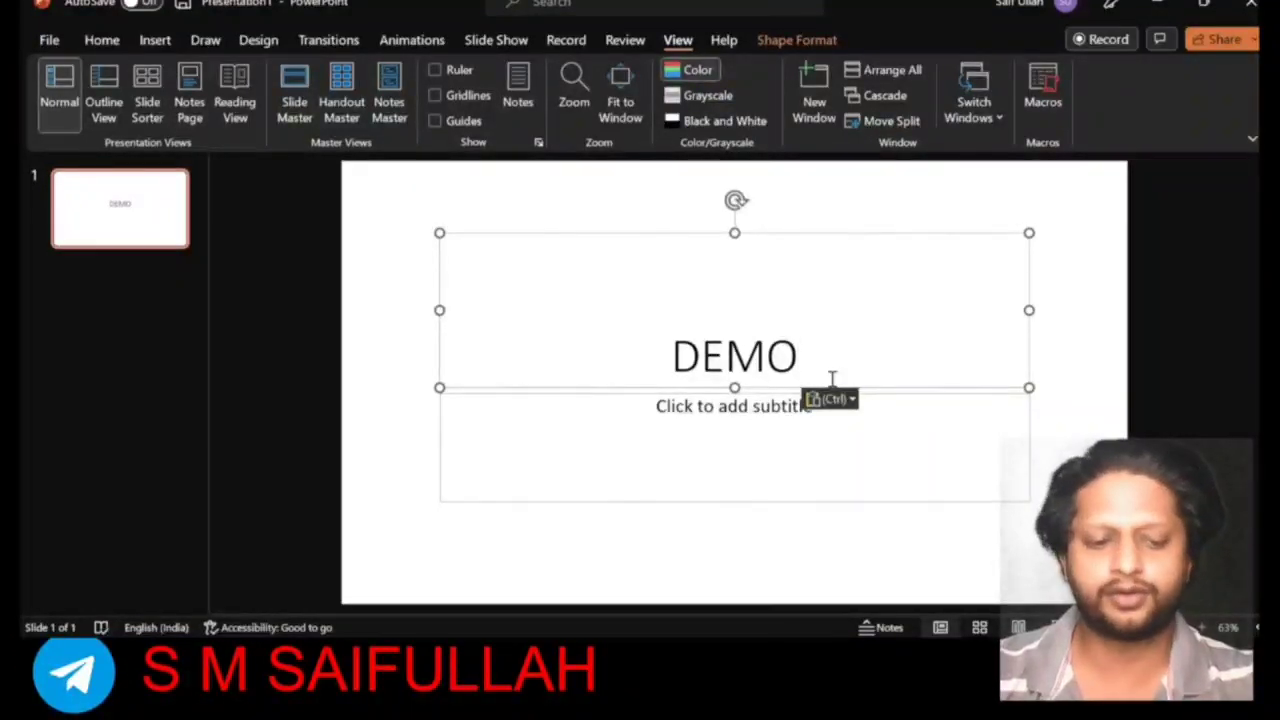
{"action": "key", "text": "ctrl+a"}
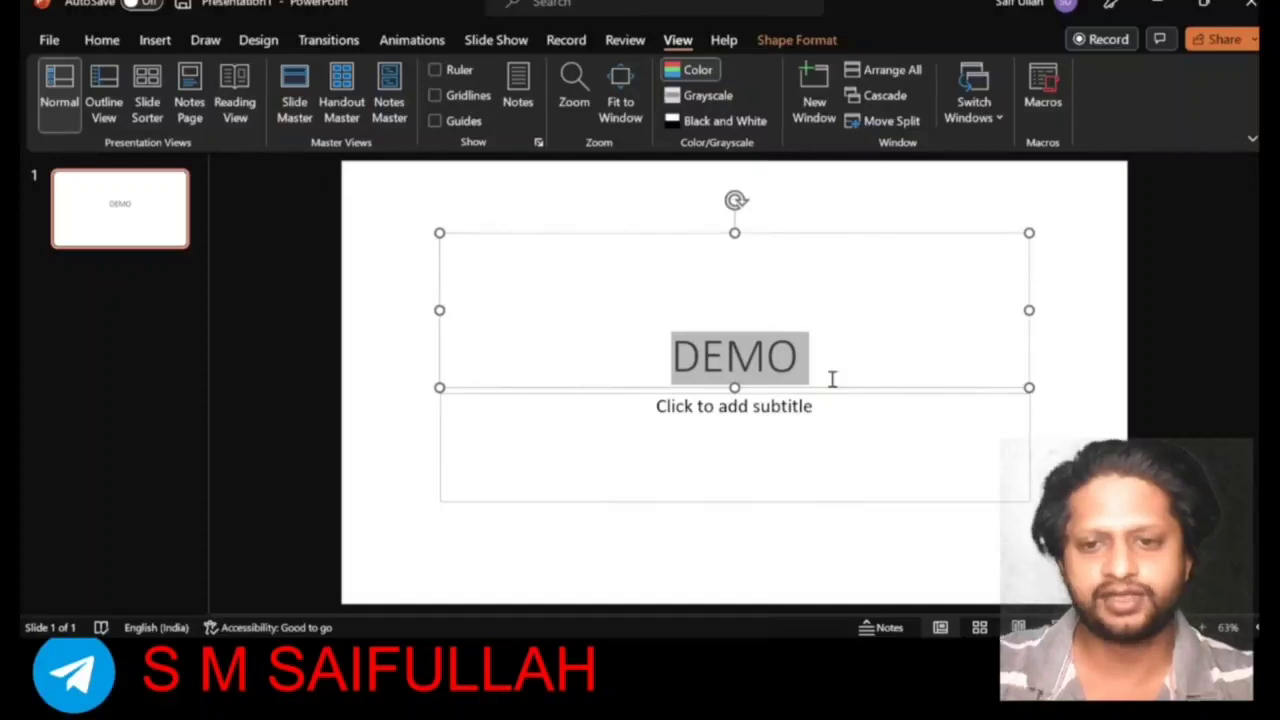
{"action": "left_click", "coordinate": [791, 446]}
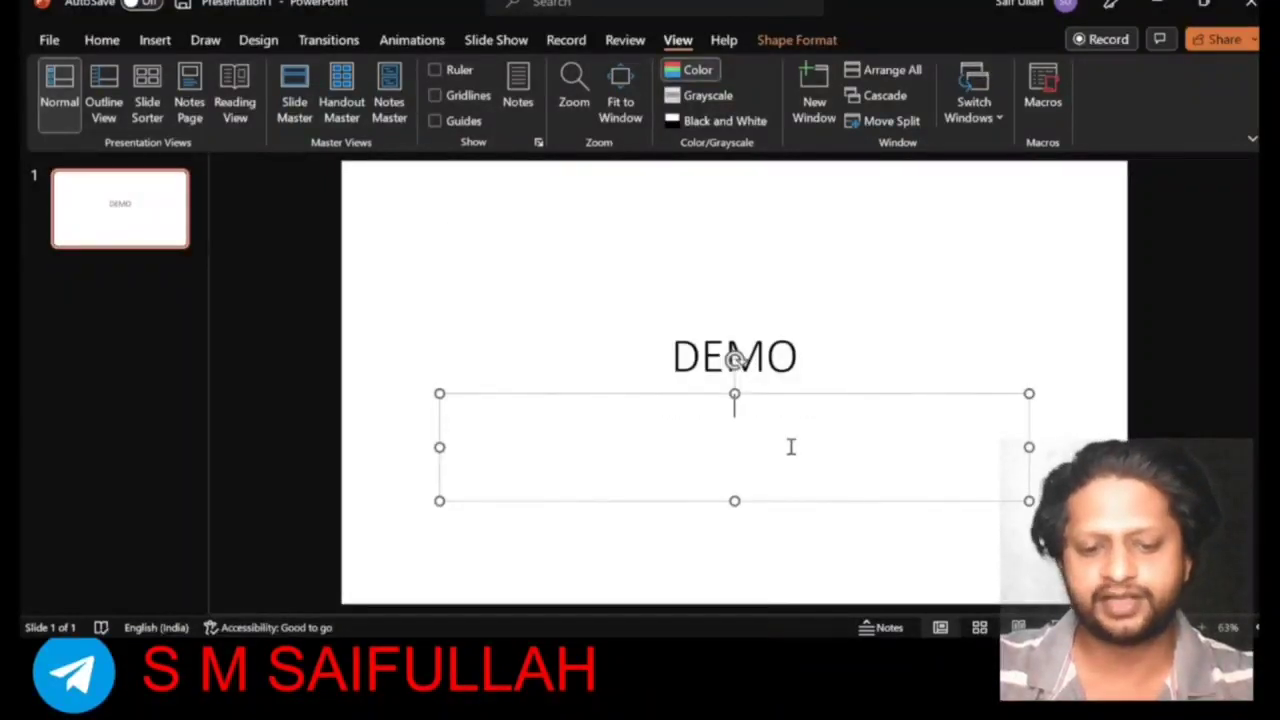
{"action": "key", "text": "ctrl+v"}
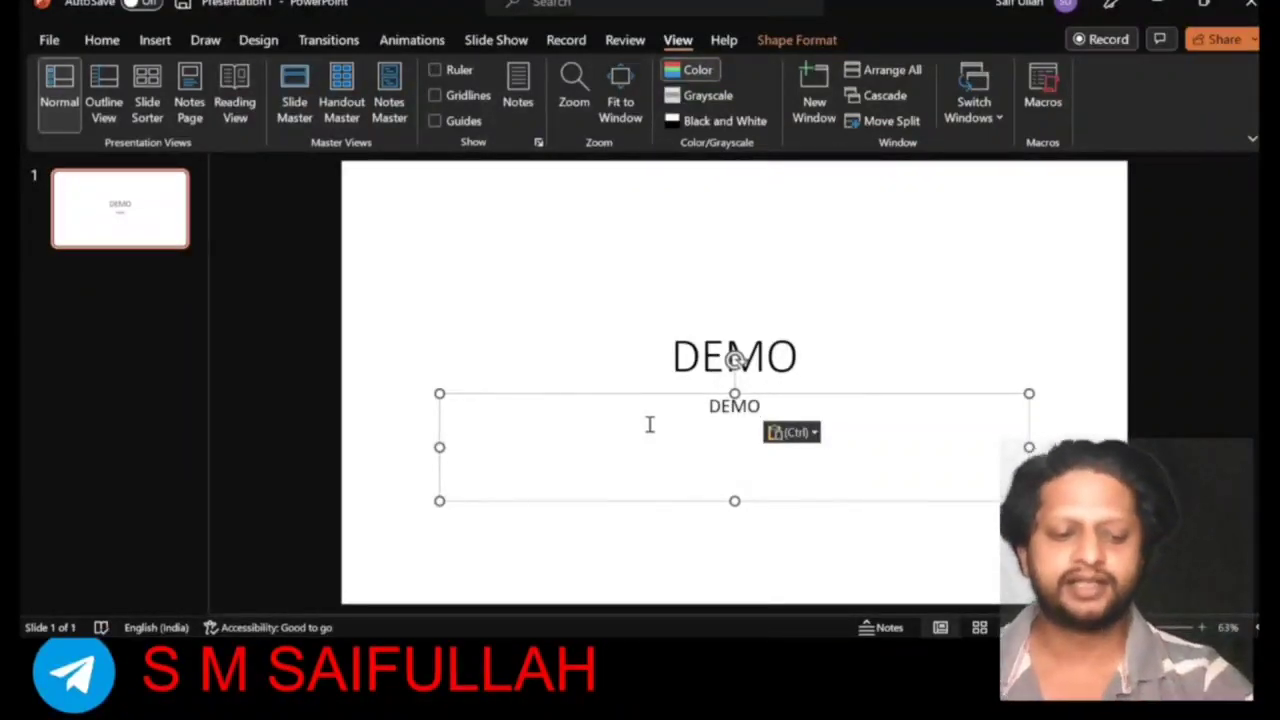
{"action": "key", "text": "ctrl+z"}
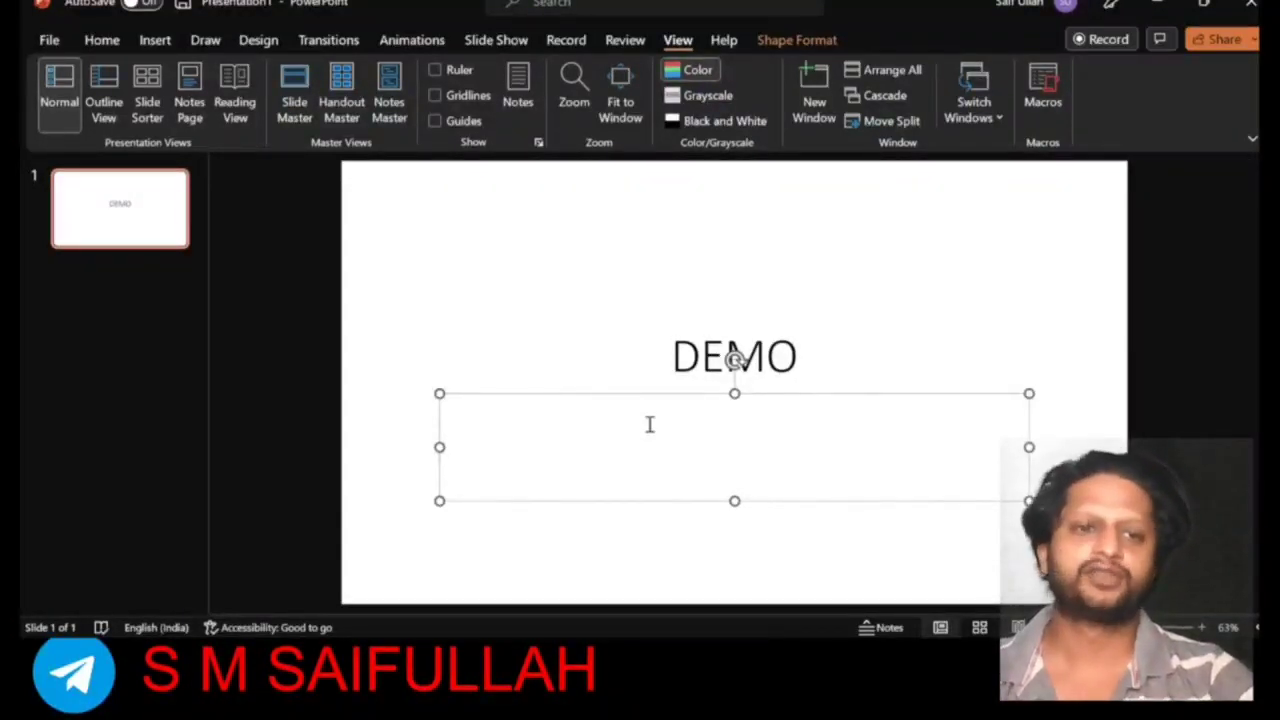
{"action": "key", "text": "ctrl+z"}
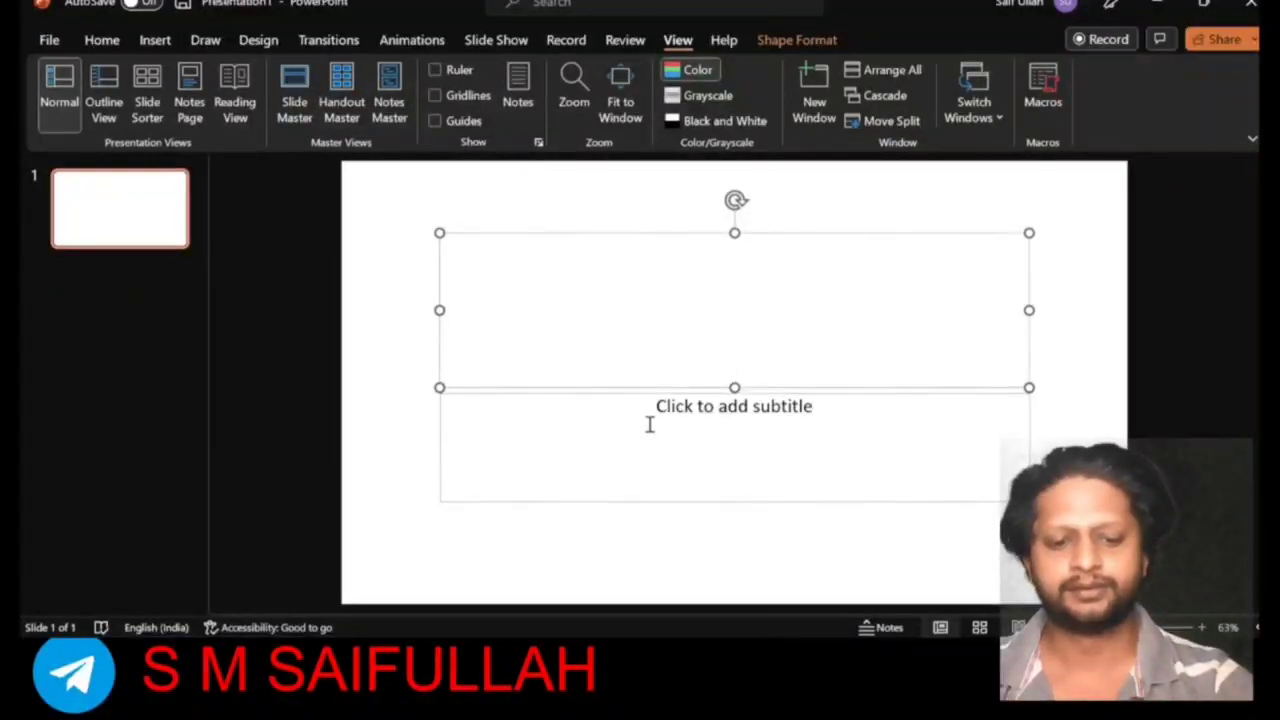
{"action": "key", "text": "ctrl+v"}
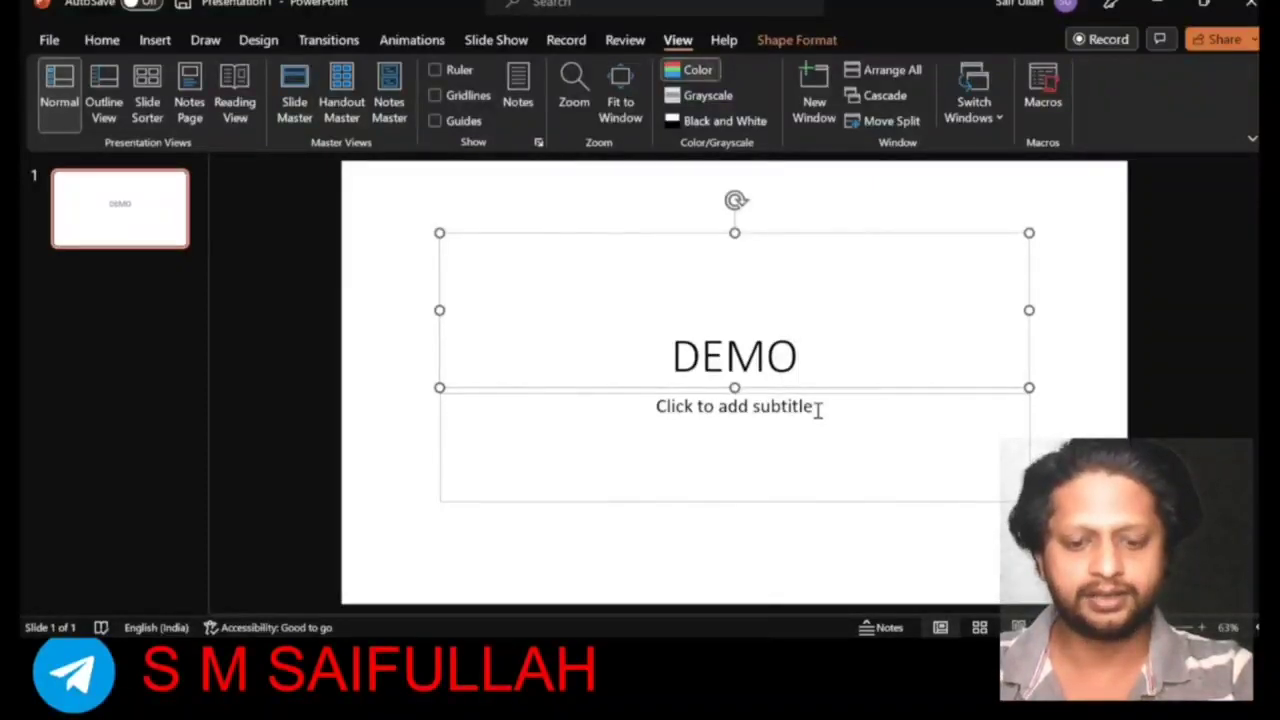
Browse the Insert tab commands using keyboard key tips
{"action": "key", "text": "alt"}
{"action": "key", "text": "Left"}
{"action": "key", "text": "Left"}
{"action": "key", "text": "Left"}
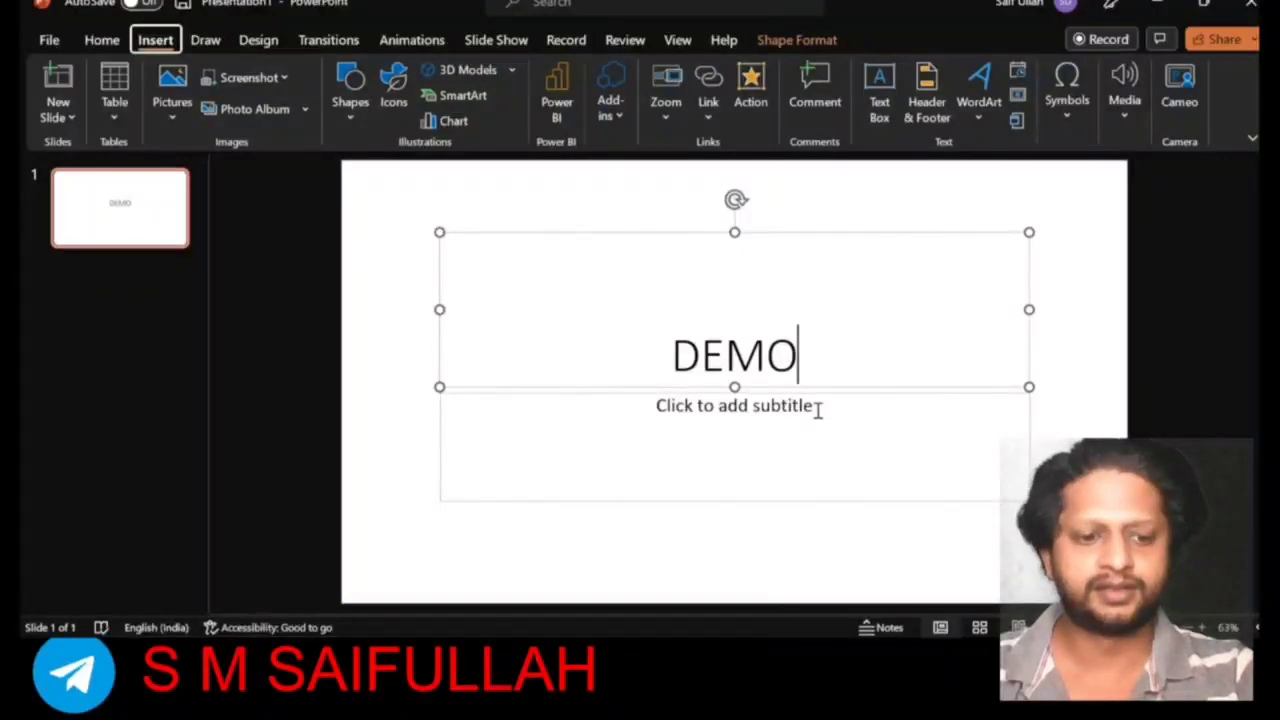
{"action": "key", "text": "Tab"}
{"action": "key", "text": "Tab"}
{"action": "key", "text": "Tab"}
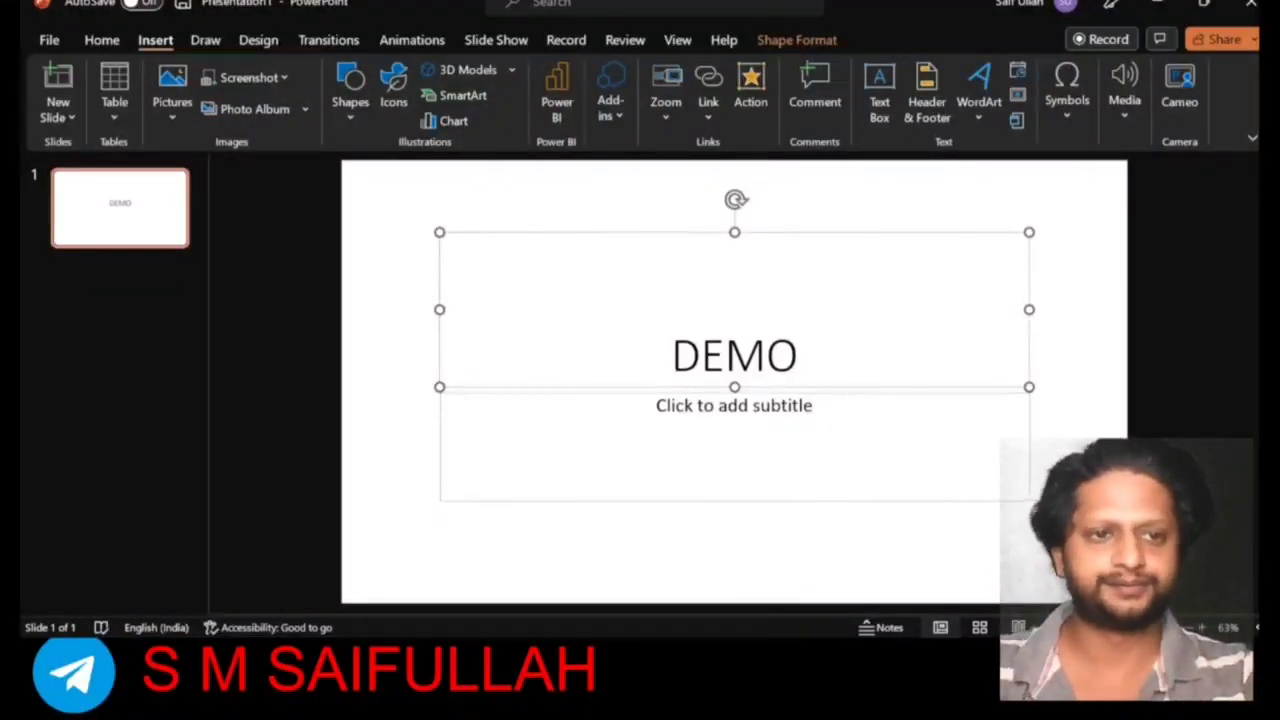
{"action": "key", "text": "alt"}
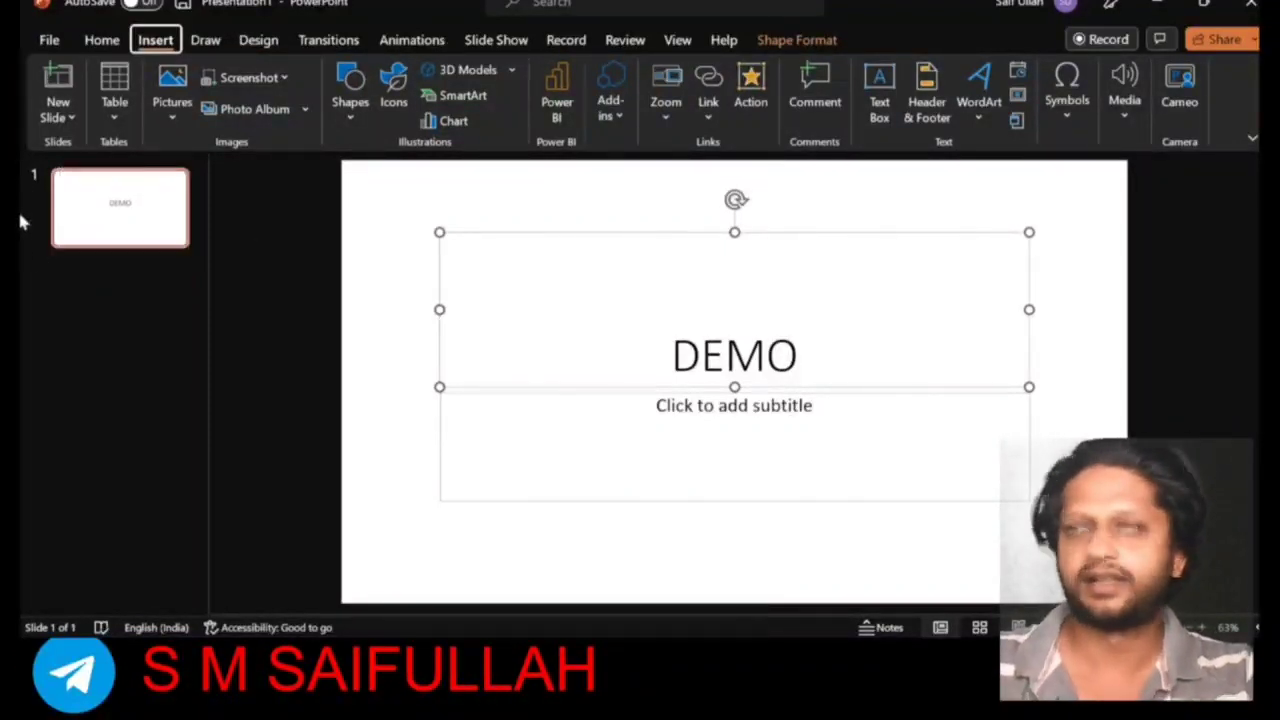
{"action": "key", "text": "p"}
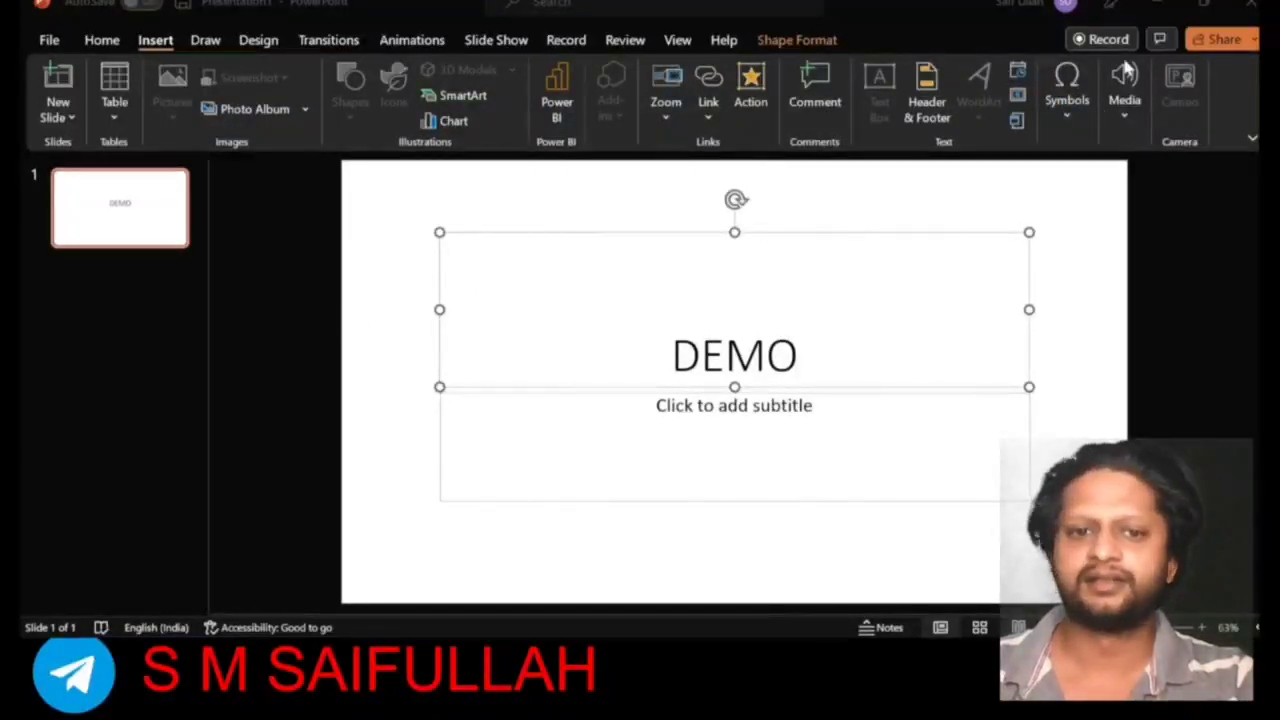
{"action": "left_click", "coordinate": [664, 424]}
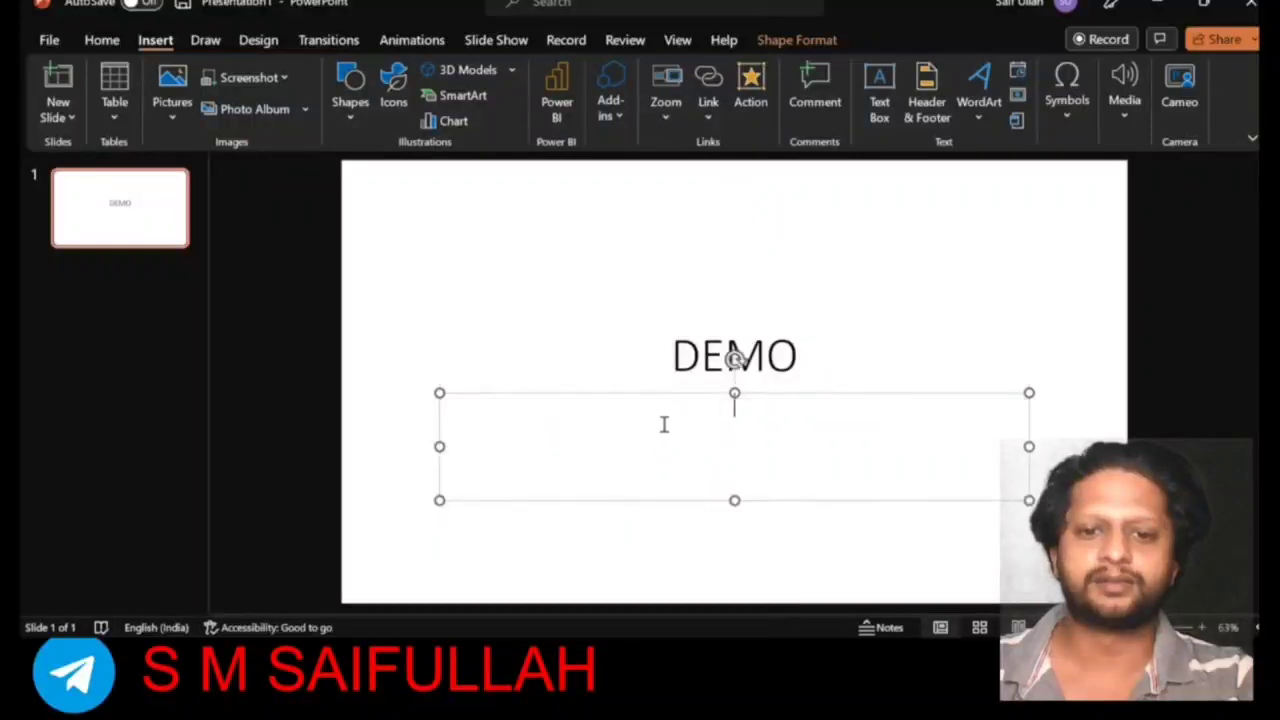
{"action": "type", "text": "AL"}
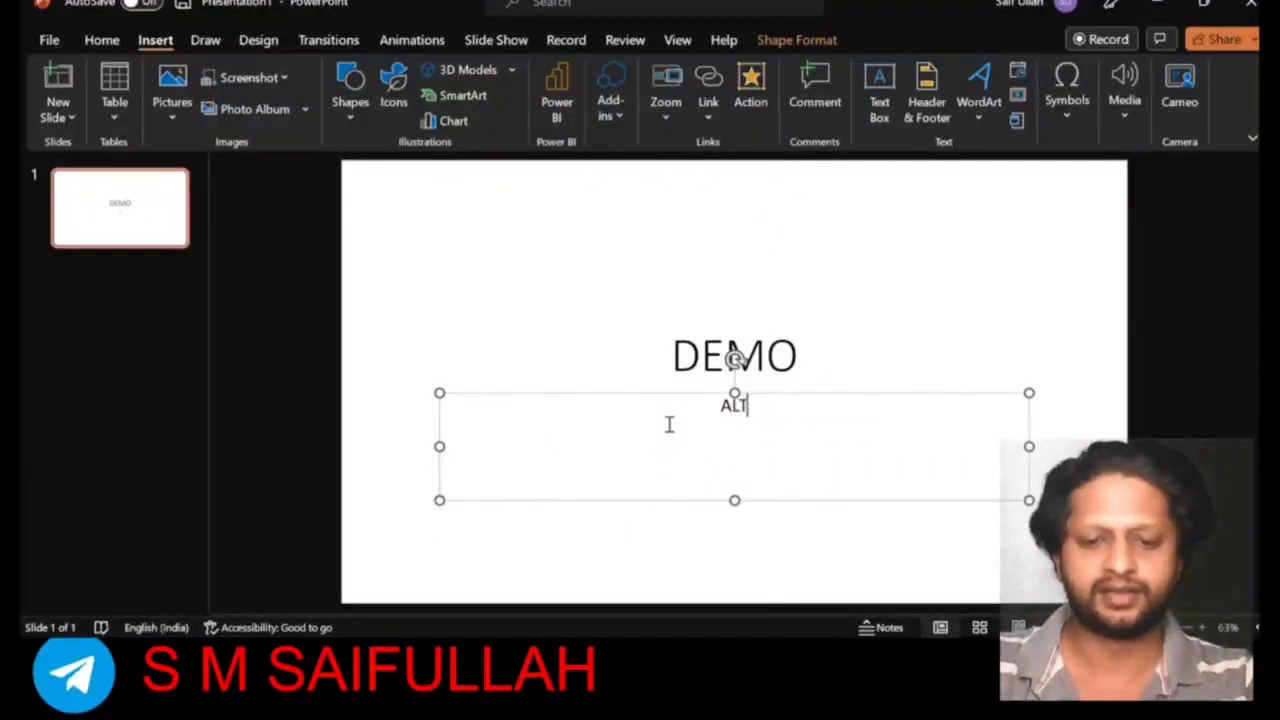
{"action": "type", "text": "T + "}
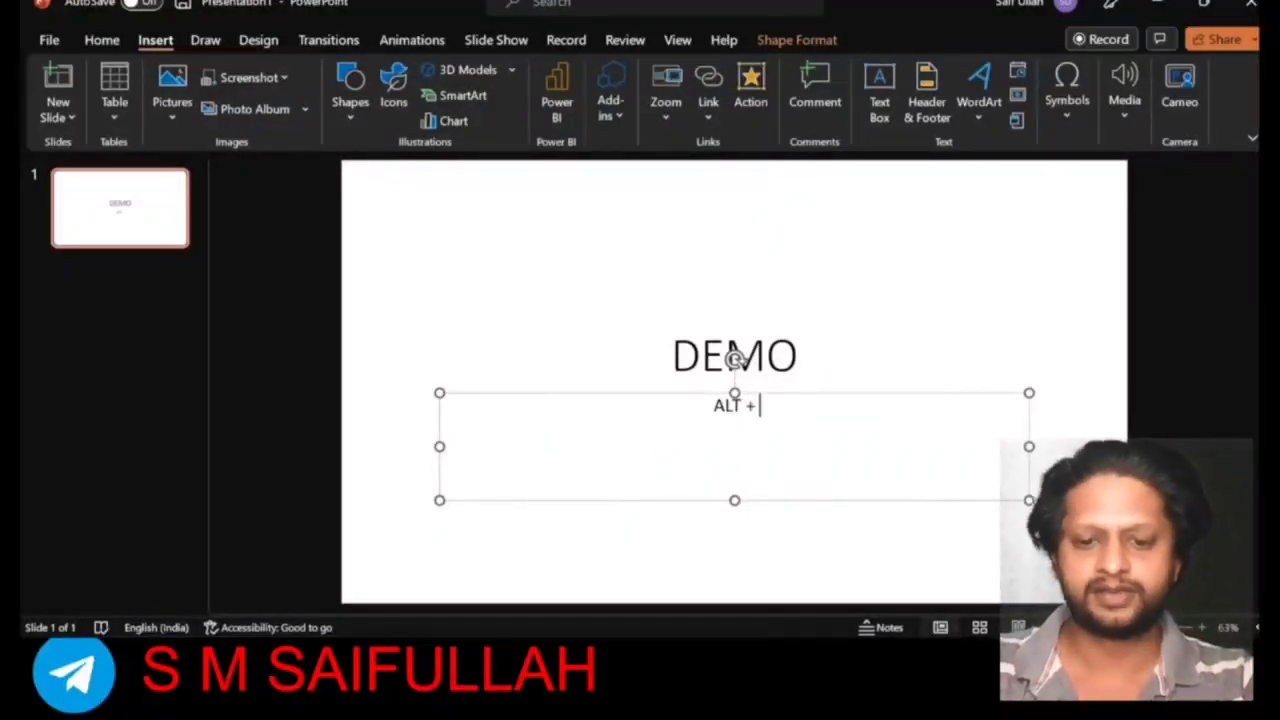
{"action": "type", "text": "n"}
{"action": "key", "text": "BackSpace"}
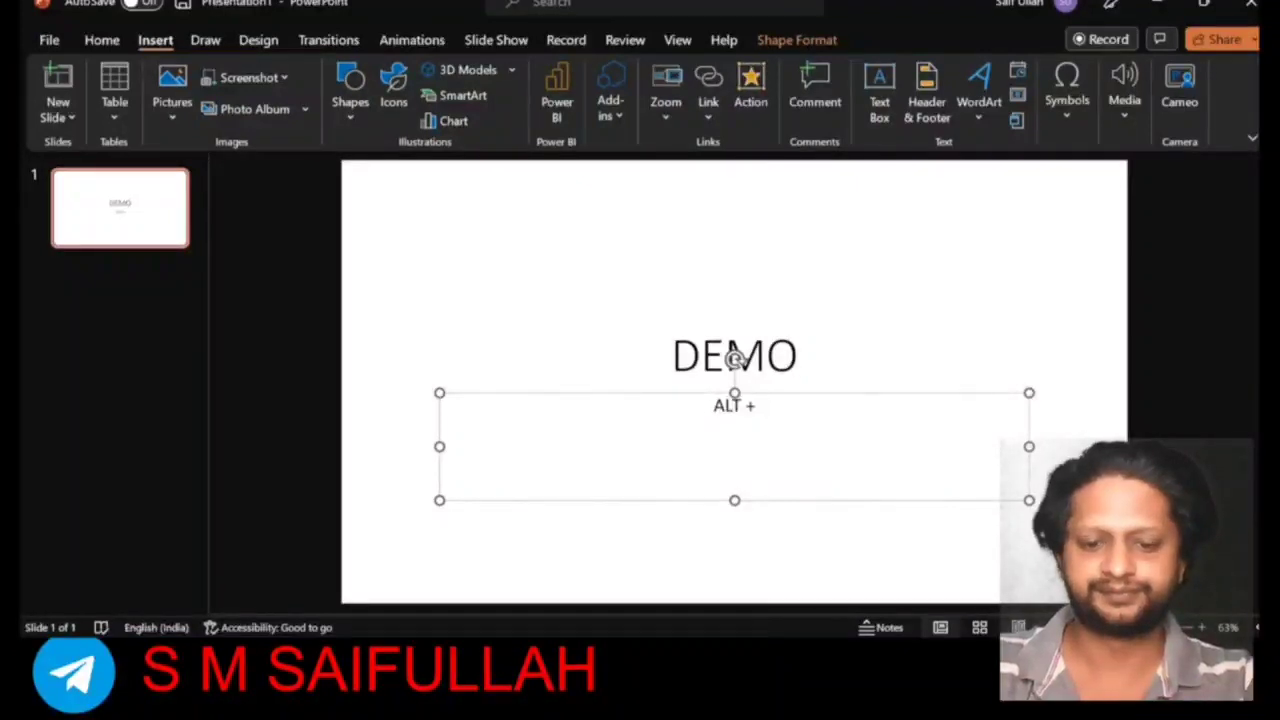
{"action": "type", "text": "n"}
{"action": "key", "text": "BackSpace"}
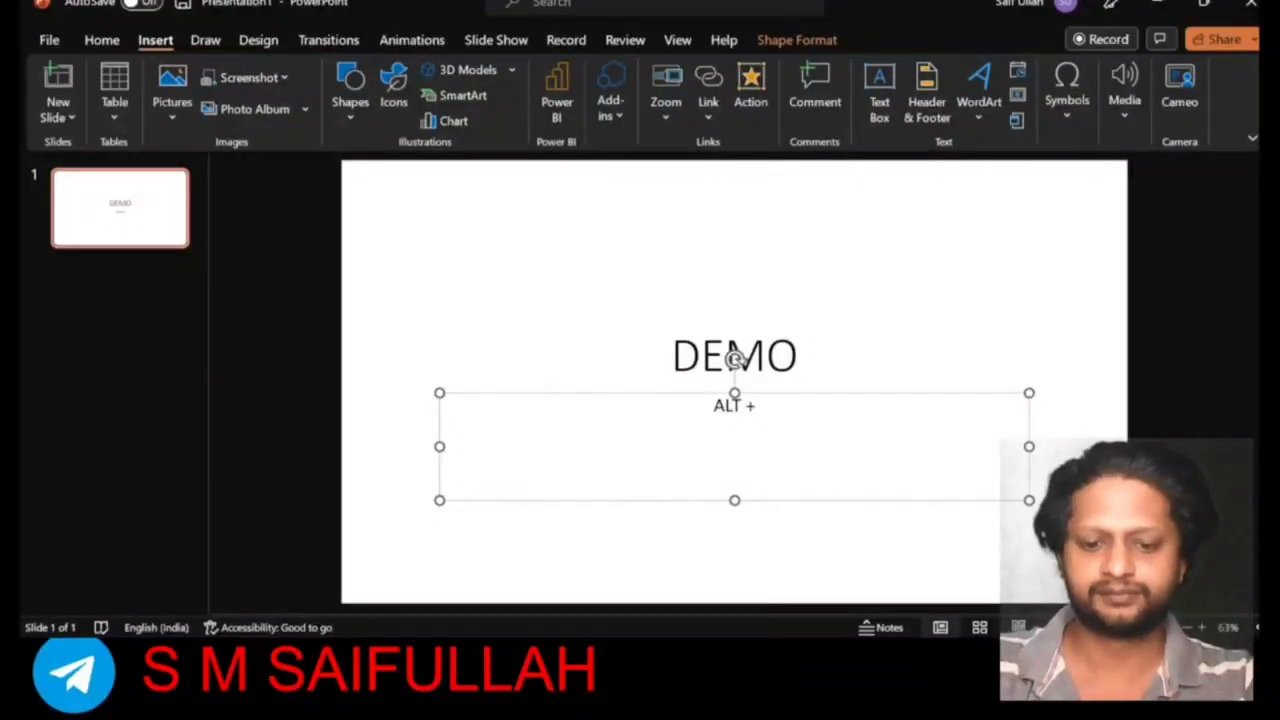
{"action": "type", "text": "N + P"}
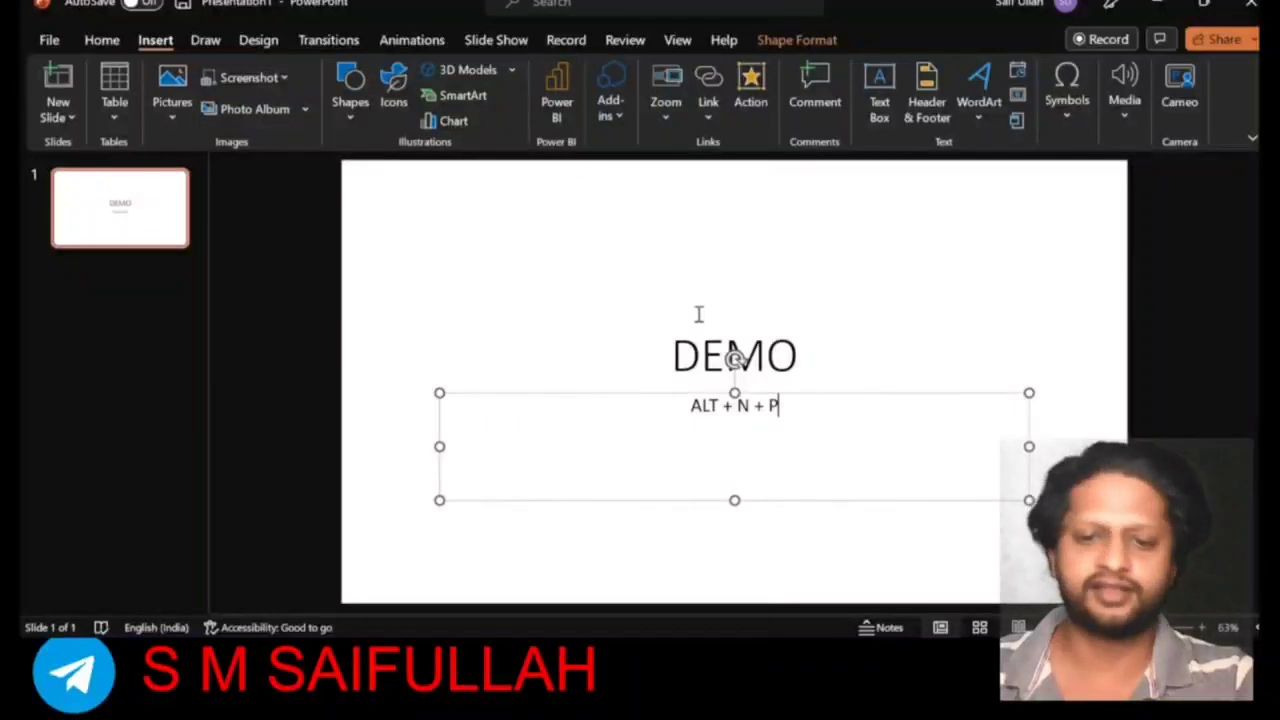
{"action": "key", "text": "ctrl+a"}
{"action": "key", "text": "BackSpace"}
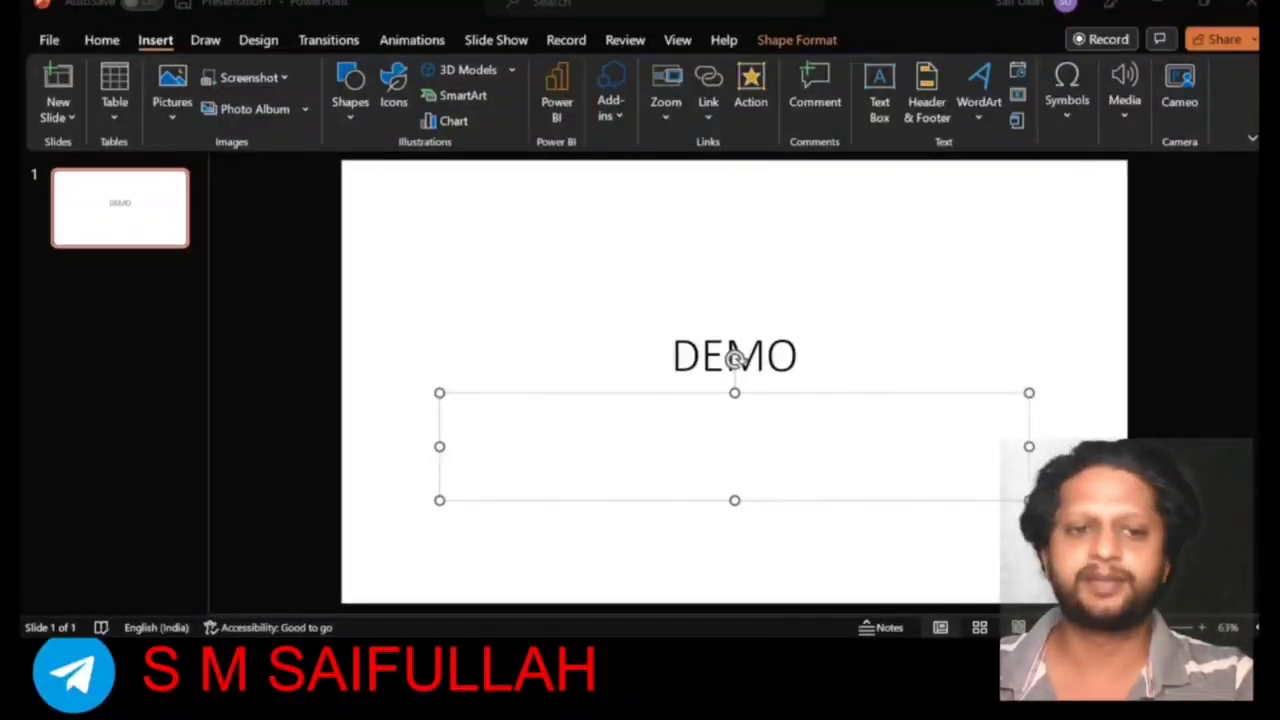
Type 'ALT + H S H' into the subtitle placeholder under the DEMO title
{"action": "left_click", "coordinate": [1003, 243]}
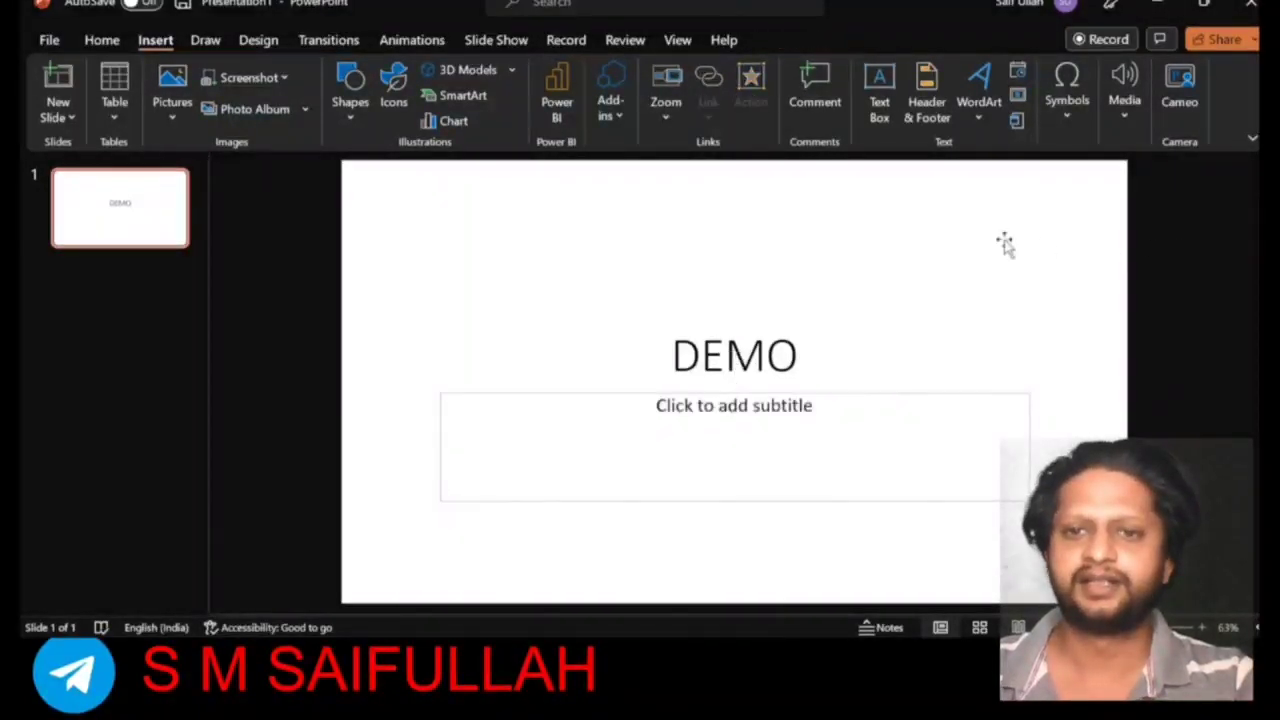
{"action": "left_click", "coordinate": [102, 40]}
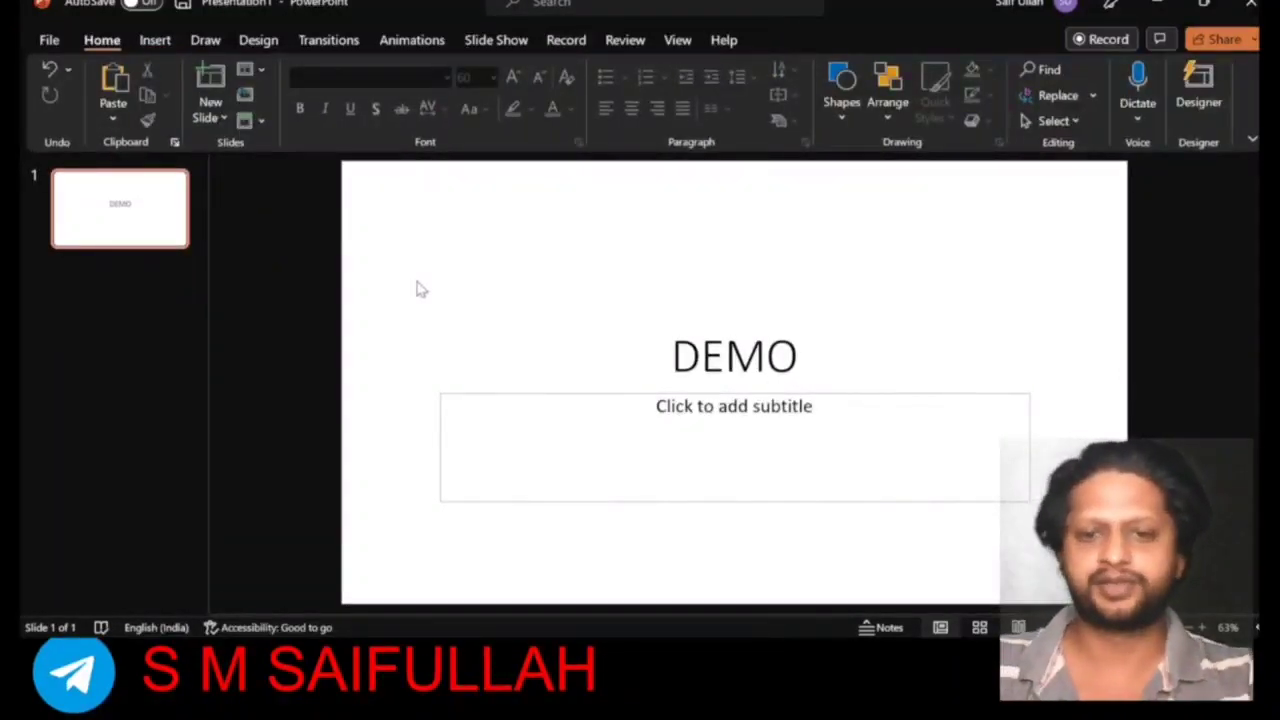
{"action": "left_click", "coordinate": [865, 441]}
{"action": "type", "text": "ALT"}
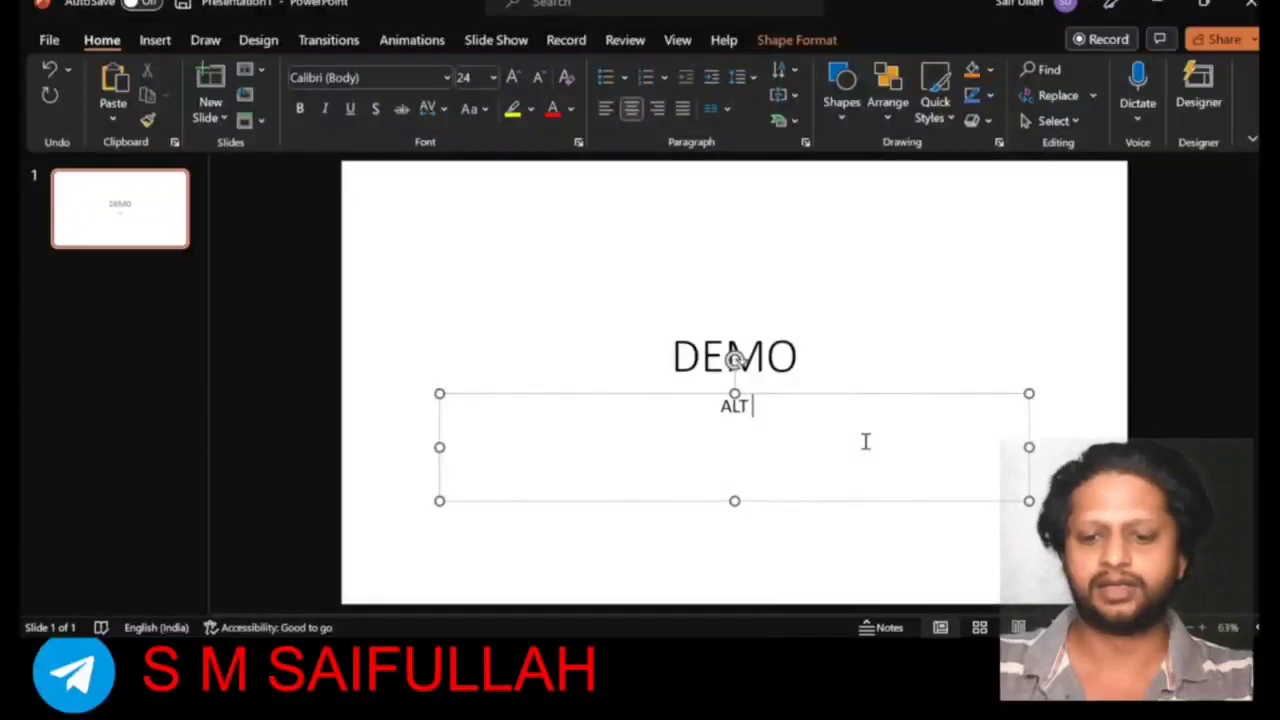
{"action": "type", "text": " + "}
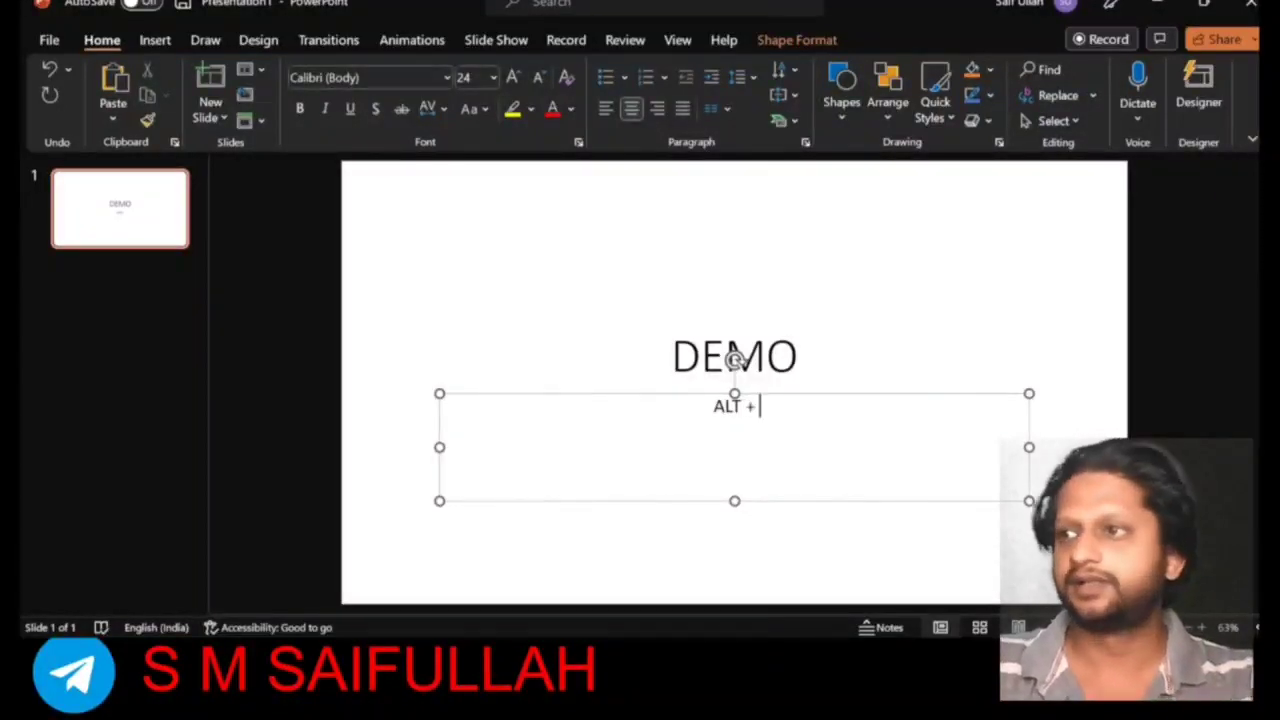
{"action": "type", "text": "H"}
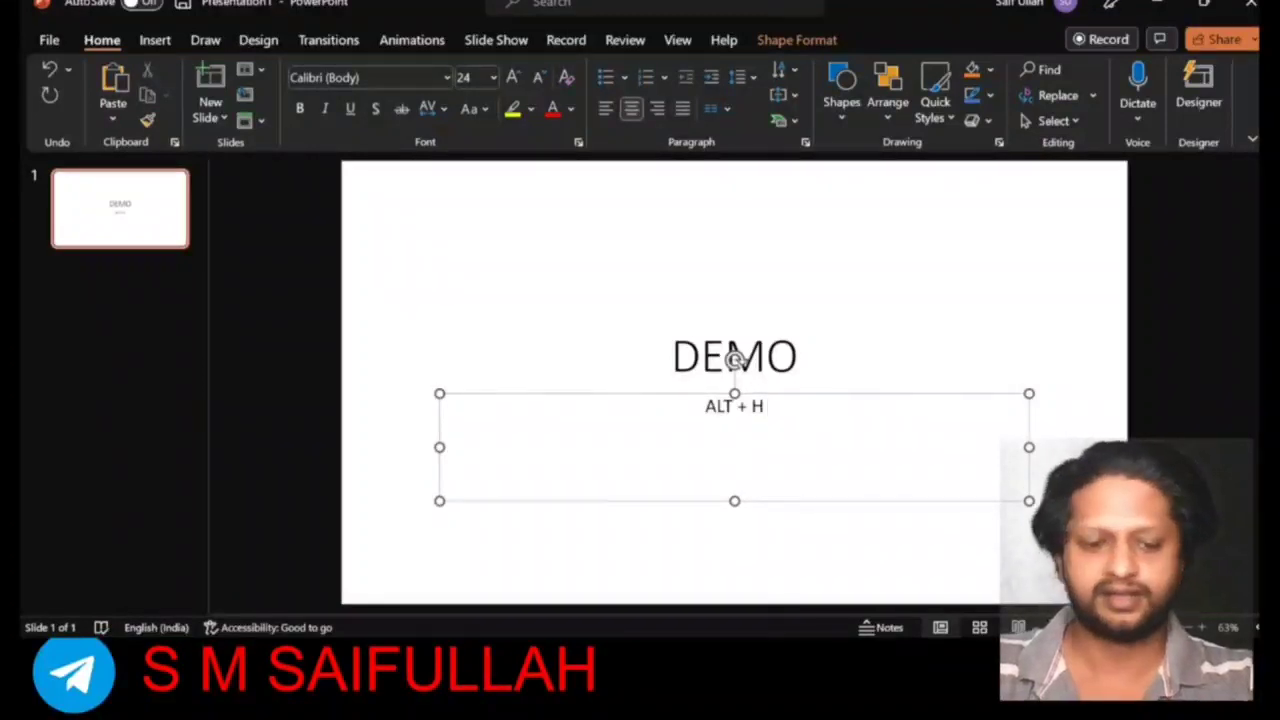
{"action": "type", "text": " S H"}
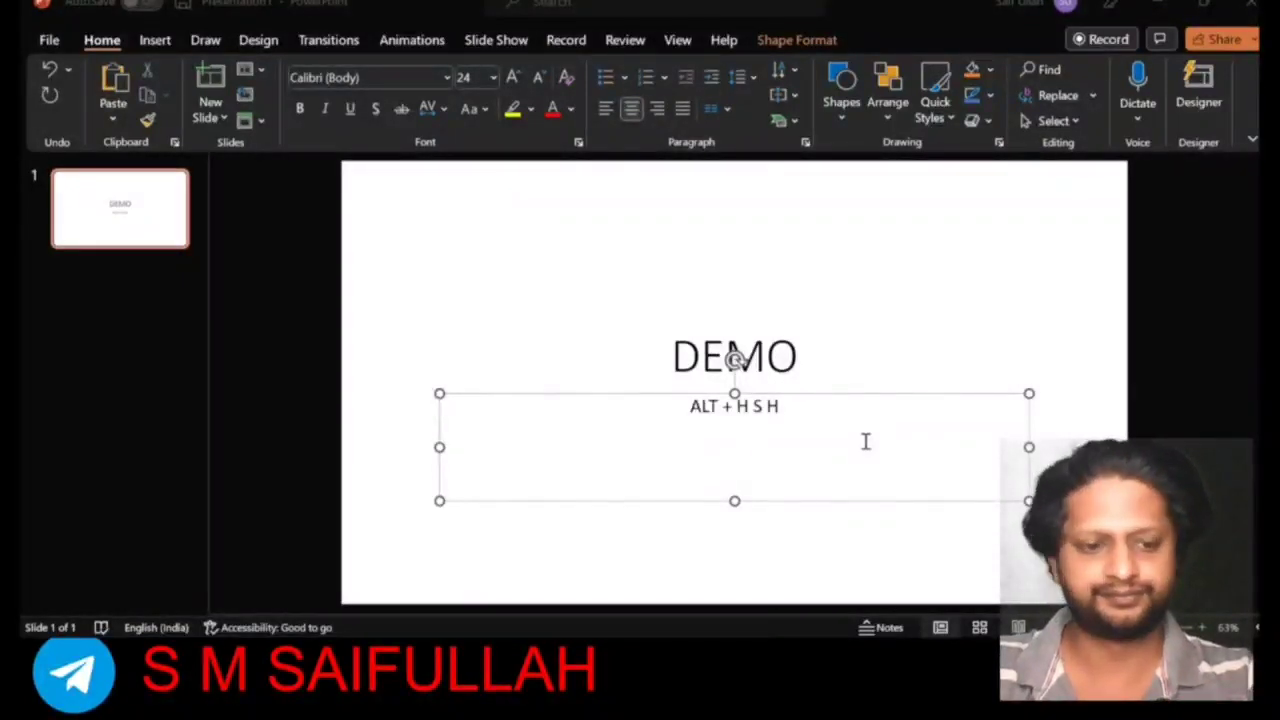
Use the Alt, H, S, H key tips to reach the Shapes gallery
{"action": "key", "text": "alt"}
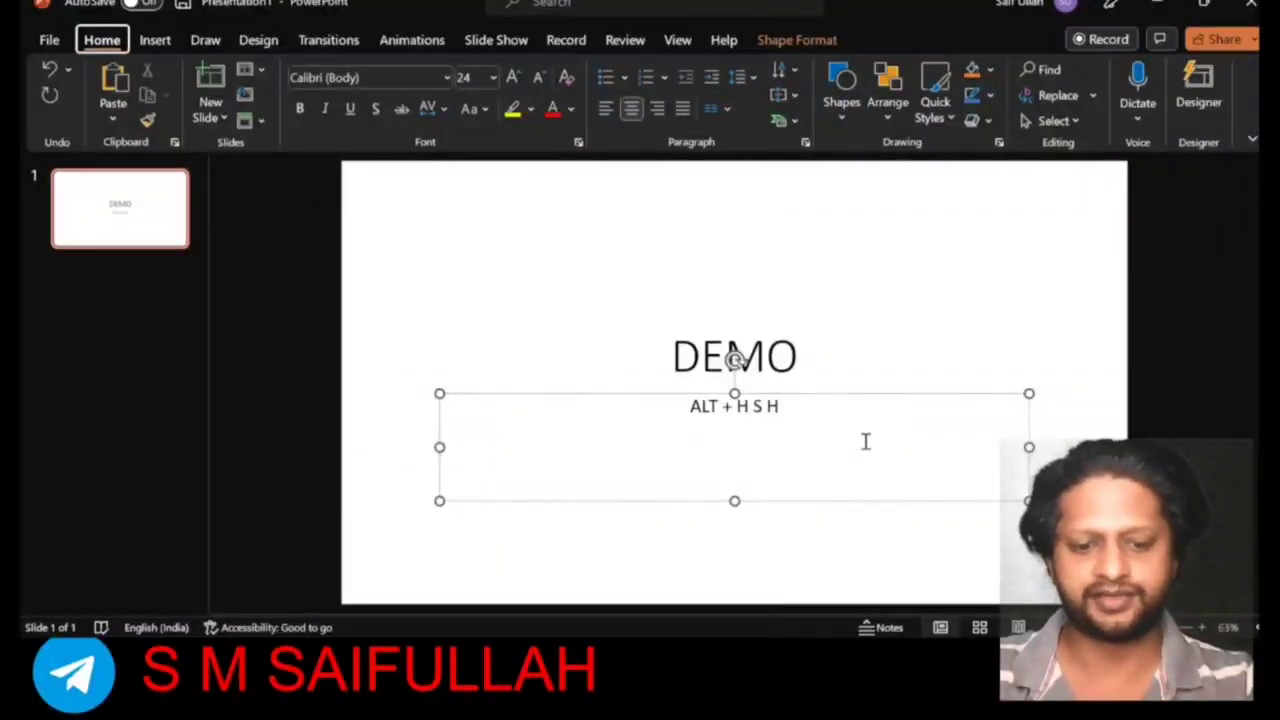
{"action": "key", "text": "h"}
{"action": "key", "text": "s"}
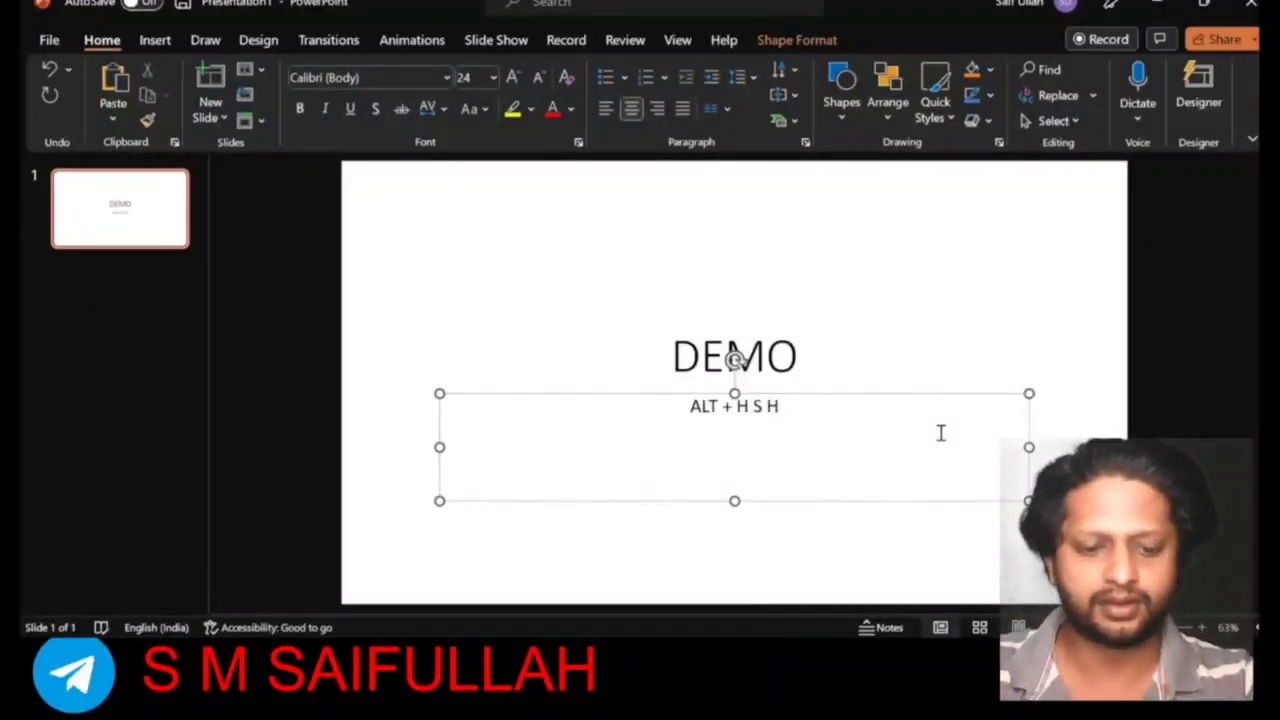
{"action": "key", "text": "alt"}
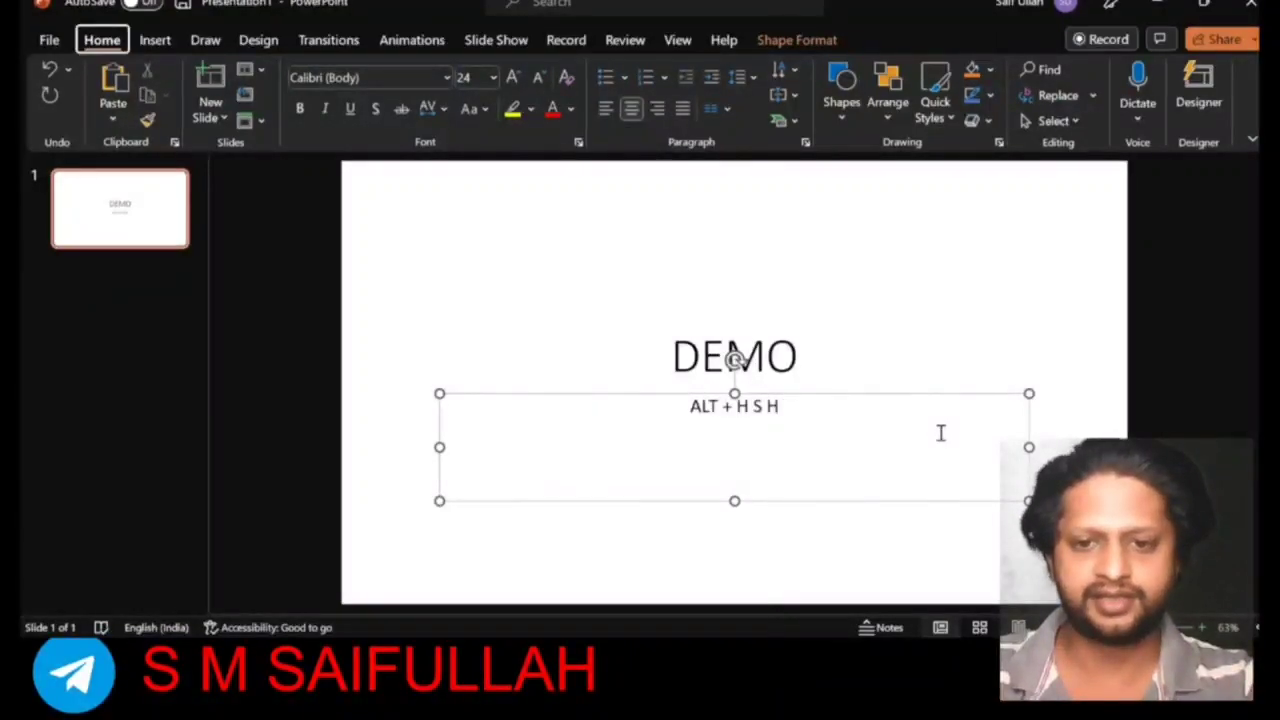
{"action": "key", "text": "h"}
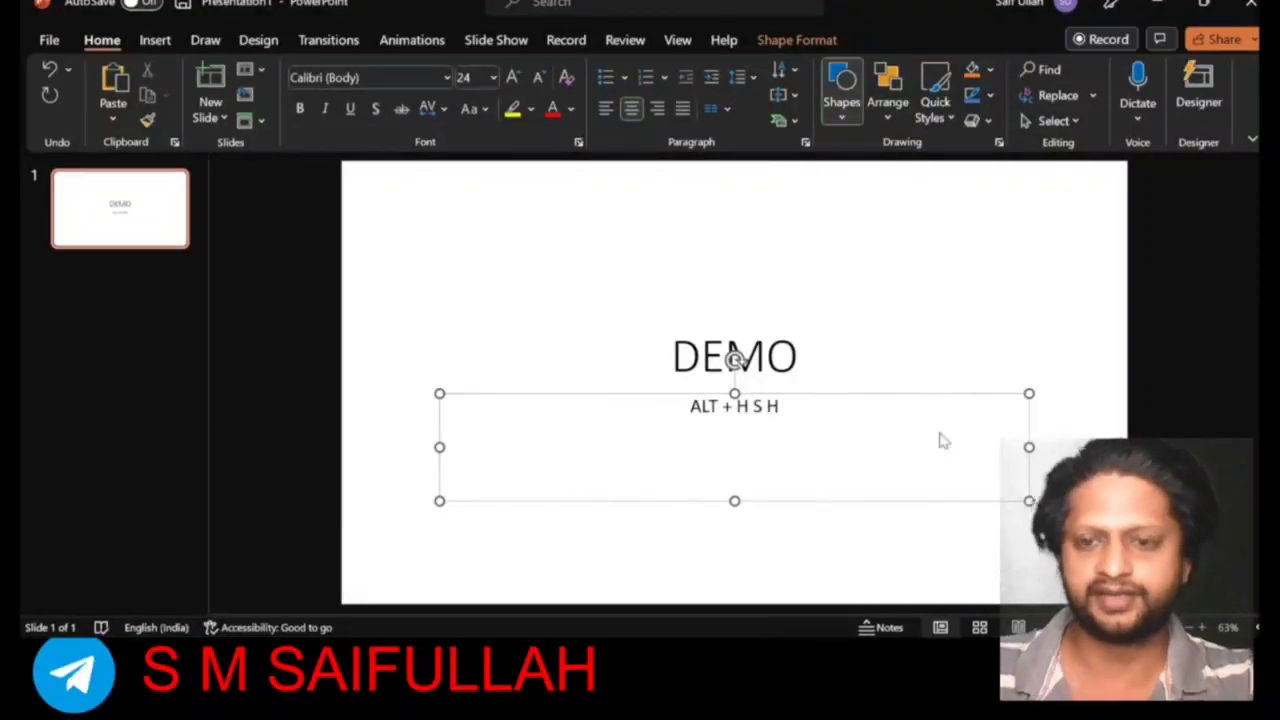
Draw an oval around the DEMO title and subtitle with a white outline-only style, centred
{"action": "key", "text": "h"}
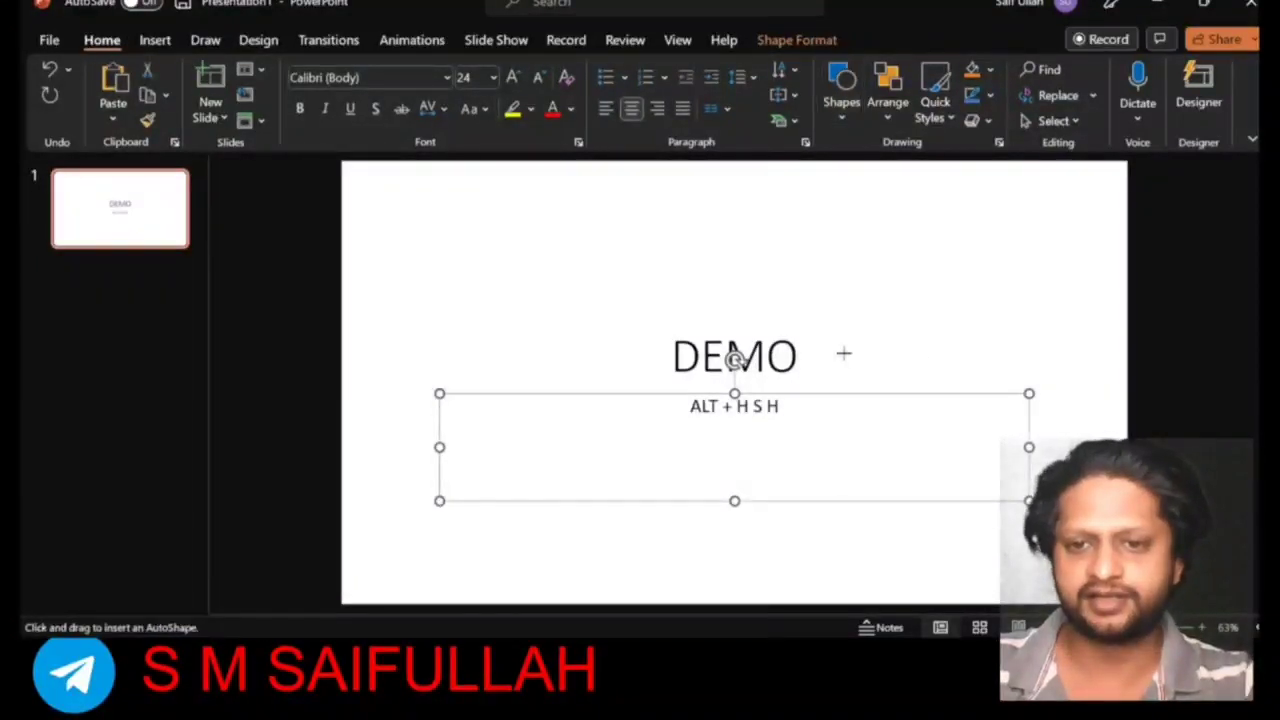
{"action": "left_click_drag", "start_coordinate": [597, 284], "coordinate": [921, 486]}
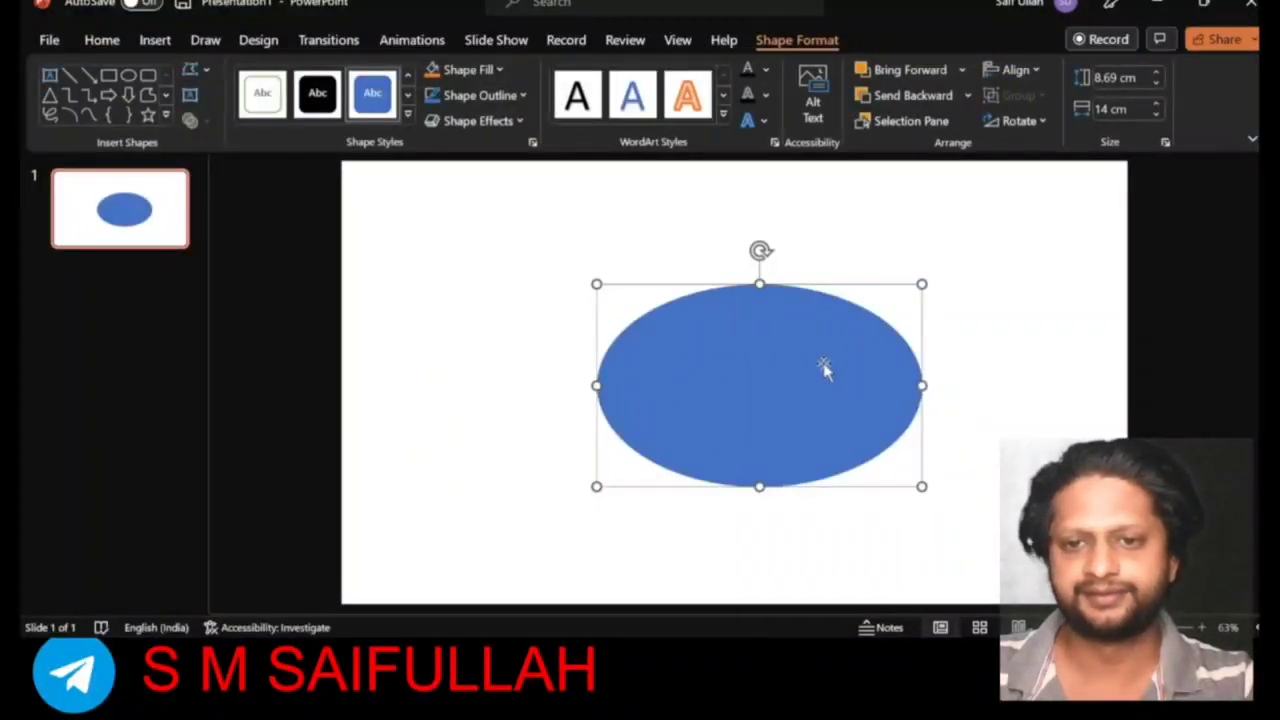
{"action": "left_click_drag", "start_coordinate": [823, 366], "coordinate": [810, 370]}
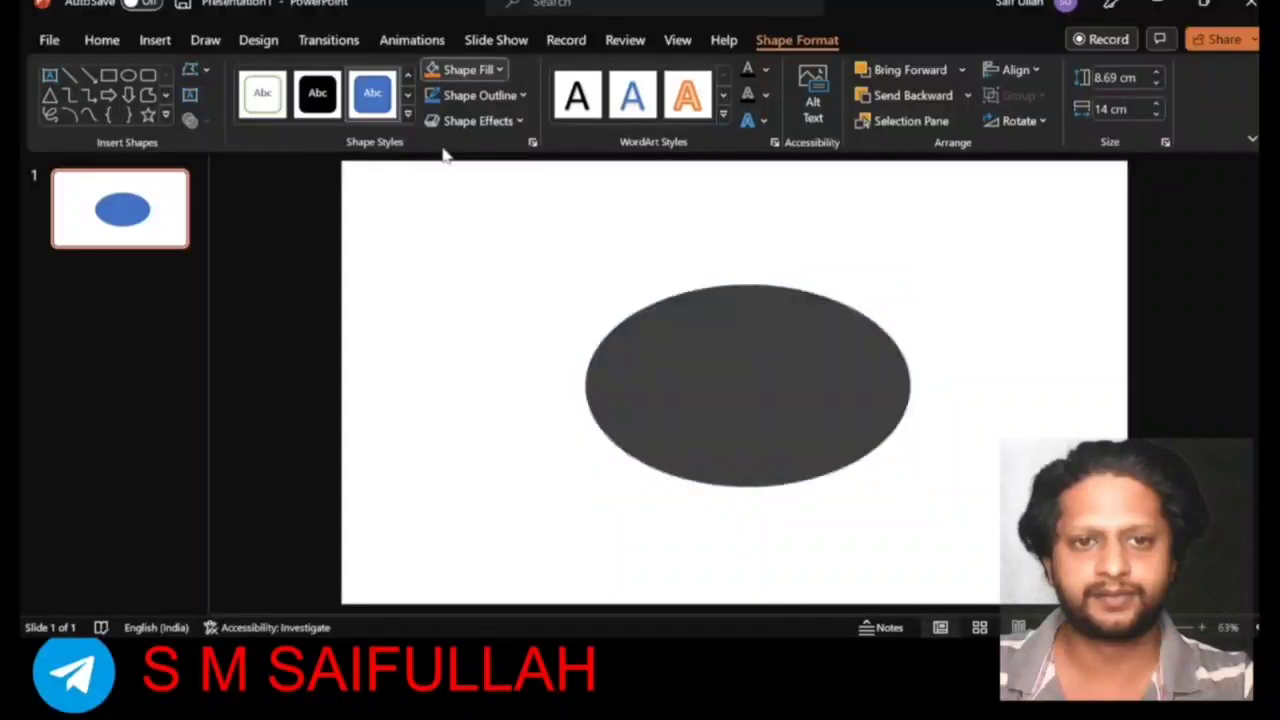
{"action": "left_click", "coordinate": [1063, 363]}
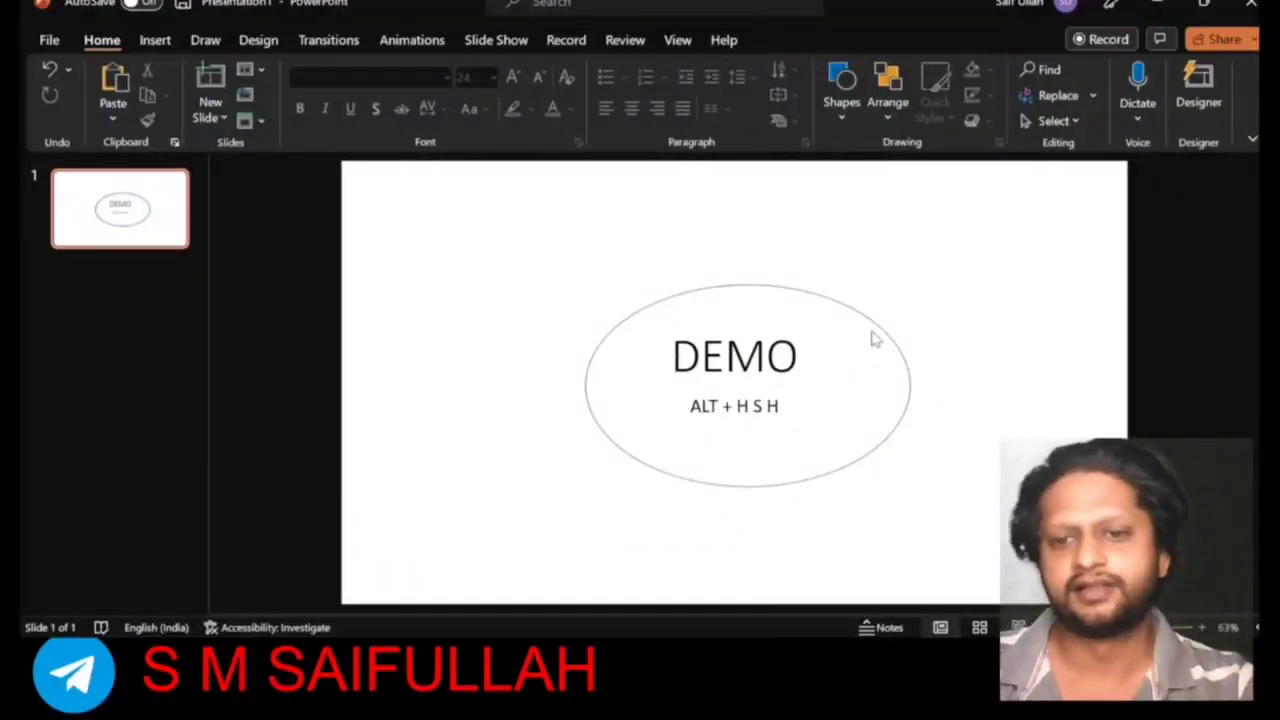
{"action": "left_click_drag", "start_coordinate": [884, 333], "coordinate": [871, 331]}
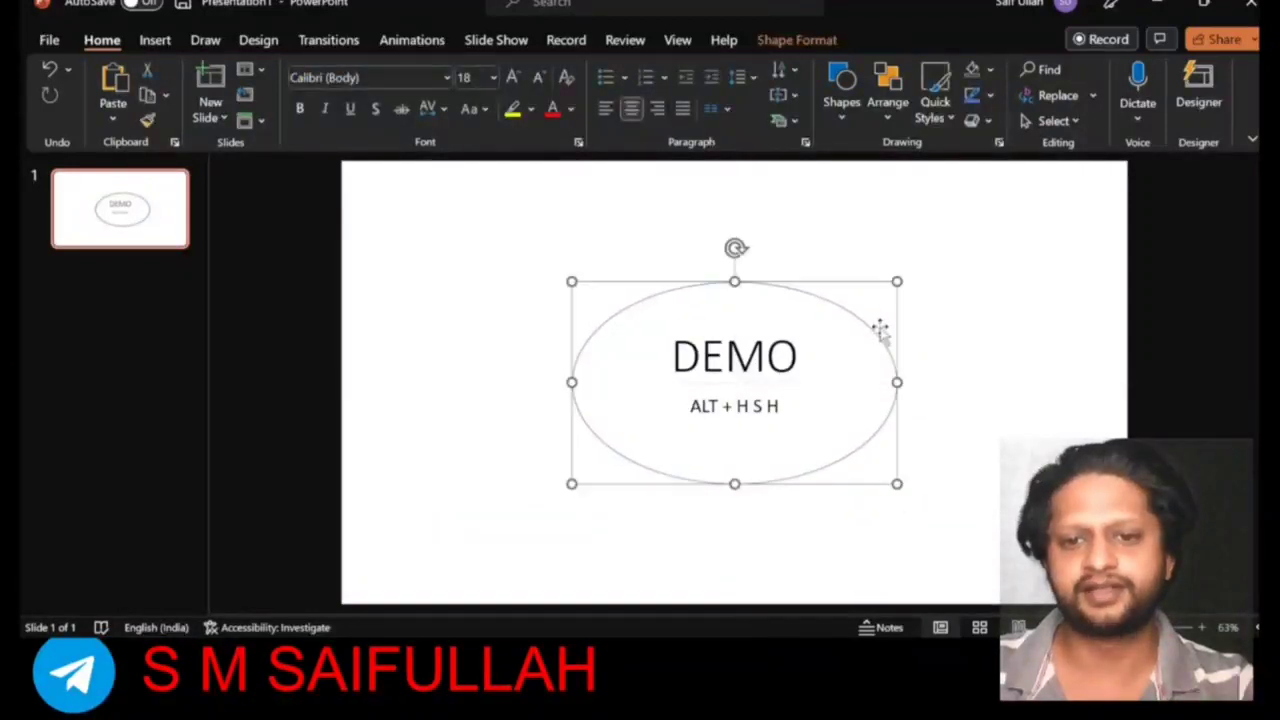
{"action": "left_click", "coordinate": [965, 318]}
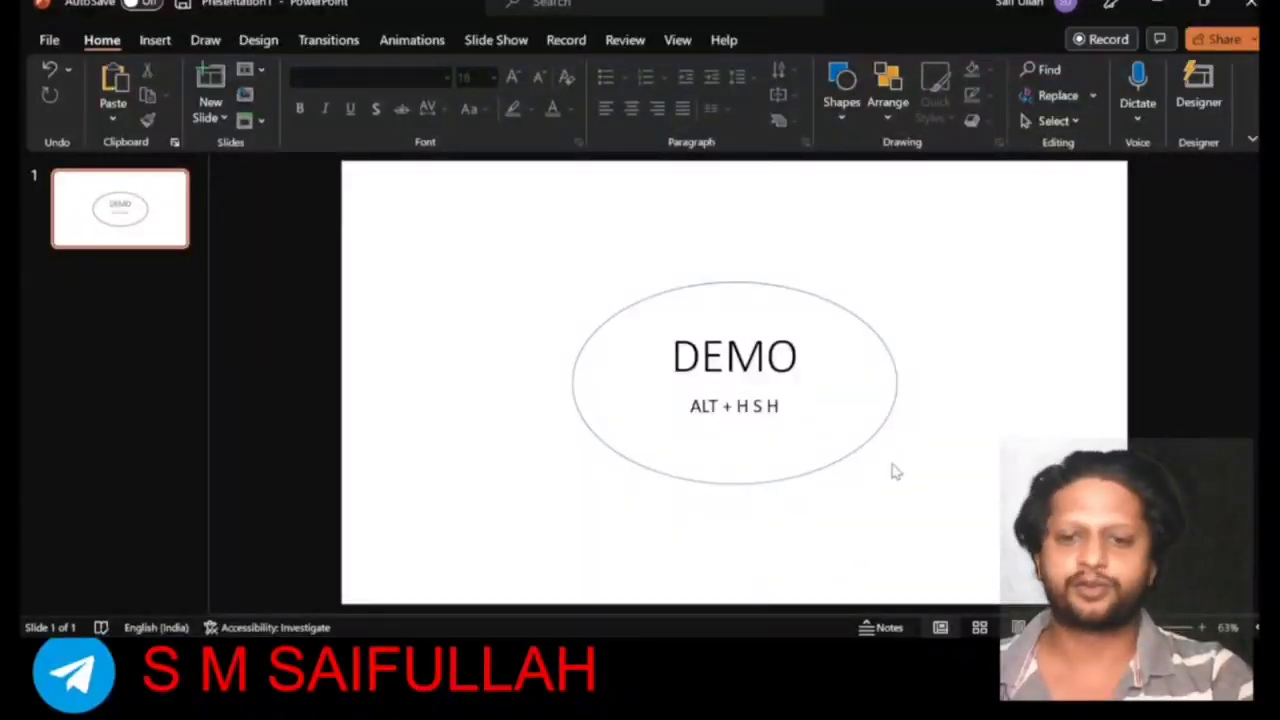
{"action": "left_click", "coordinate": [755, 408]}
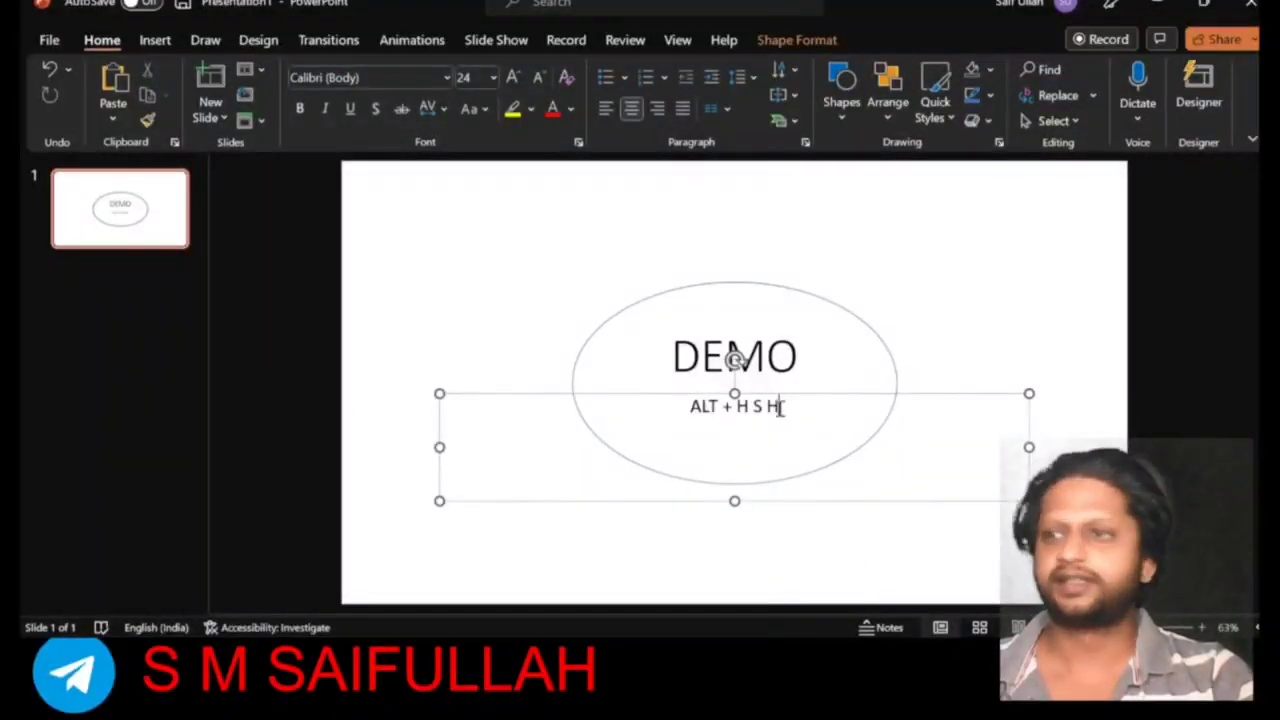
{"action": "mouse_move", "coordinate": [781, 408]}
{"action": "left_mouse_down"}
{"action": "mouse_move", "coordinate": [706, 408]}
{"action": "mouse_move", "coordinate": [787, 405]}
{"action": "left_mouse_up"}
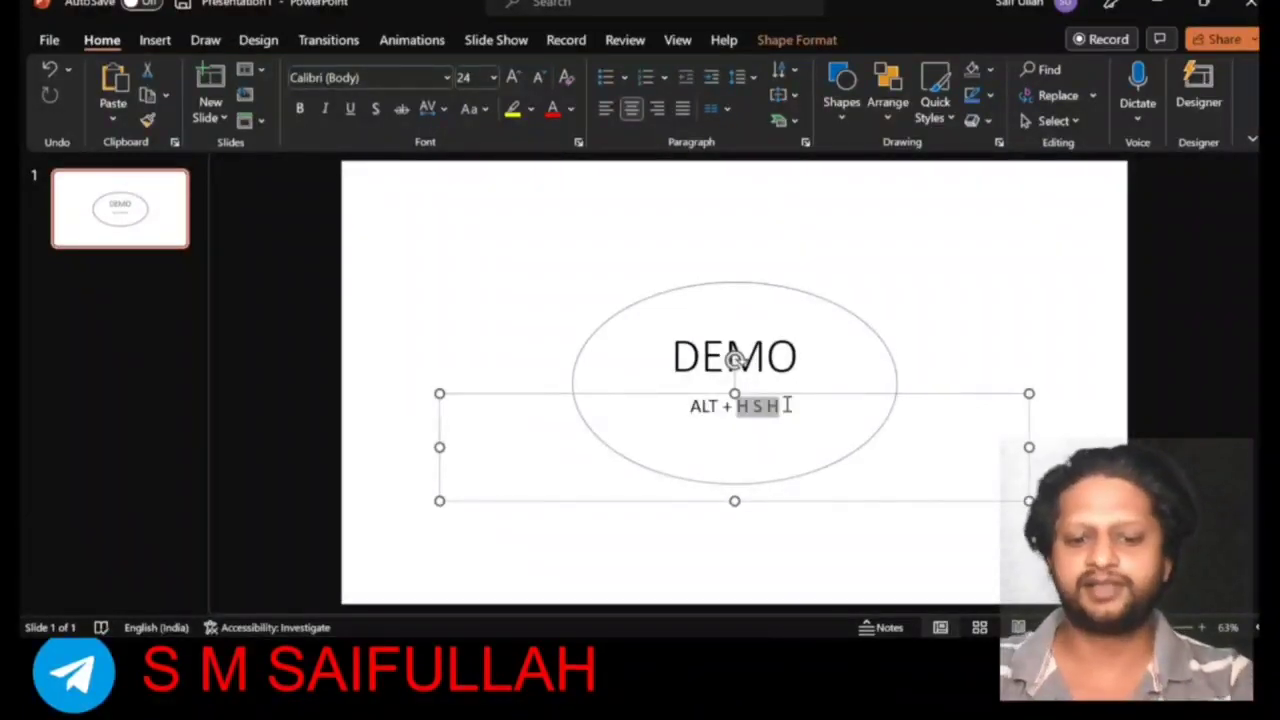
{"action": "type", "text": "G"}
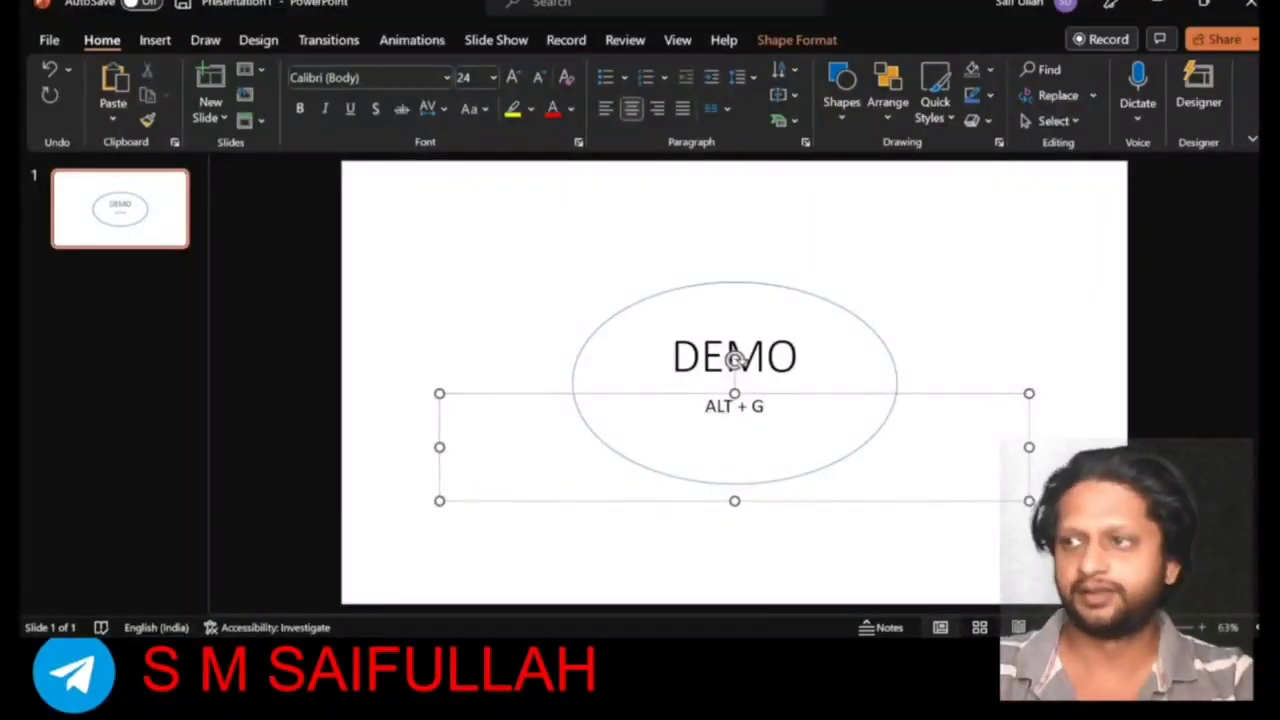
{"action": "type", "text": ", H"}
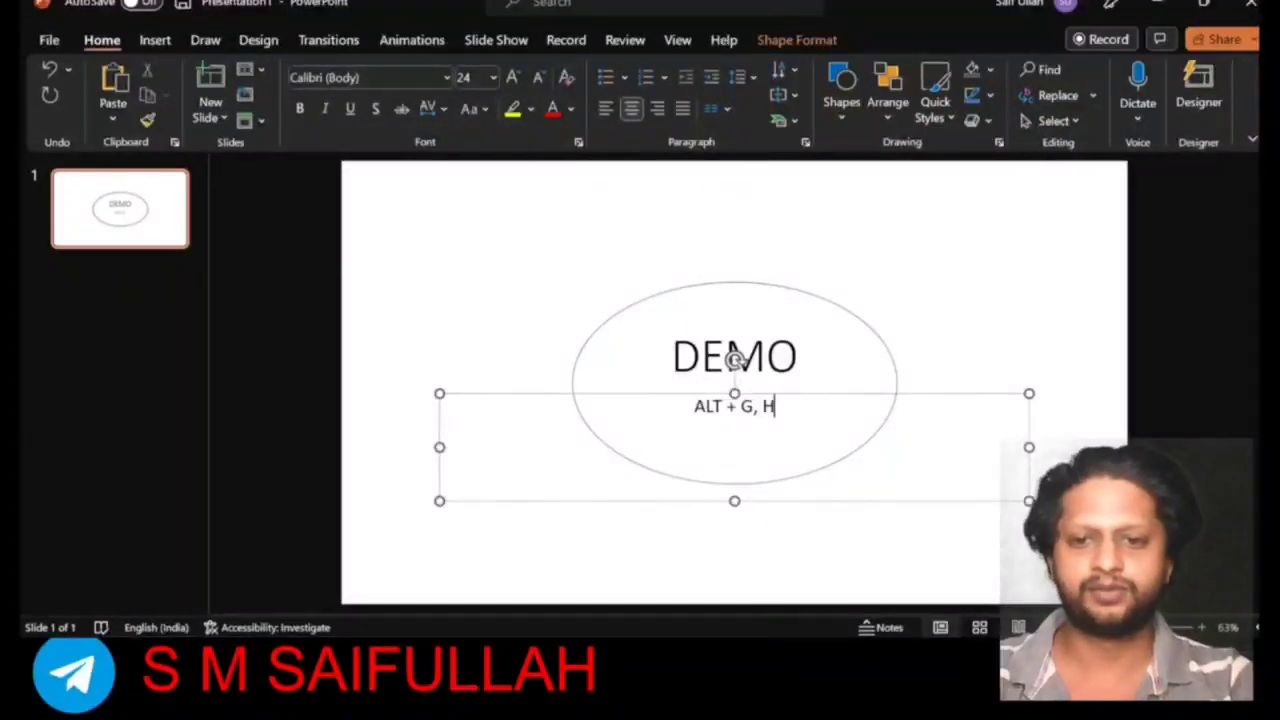
{"action": "left_click", "coordinate": [1010, 304]}
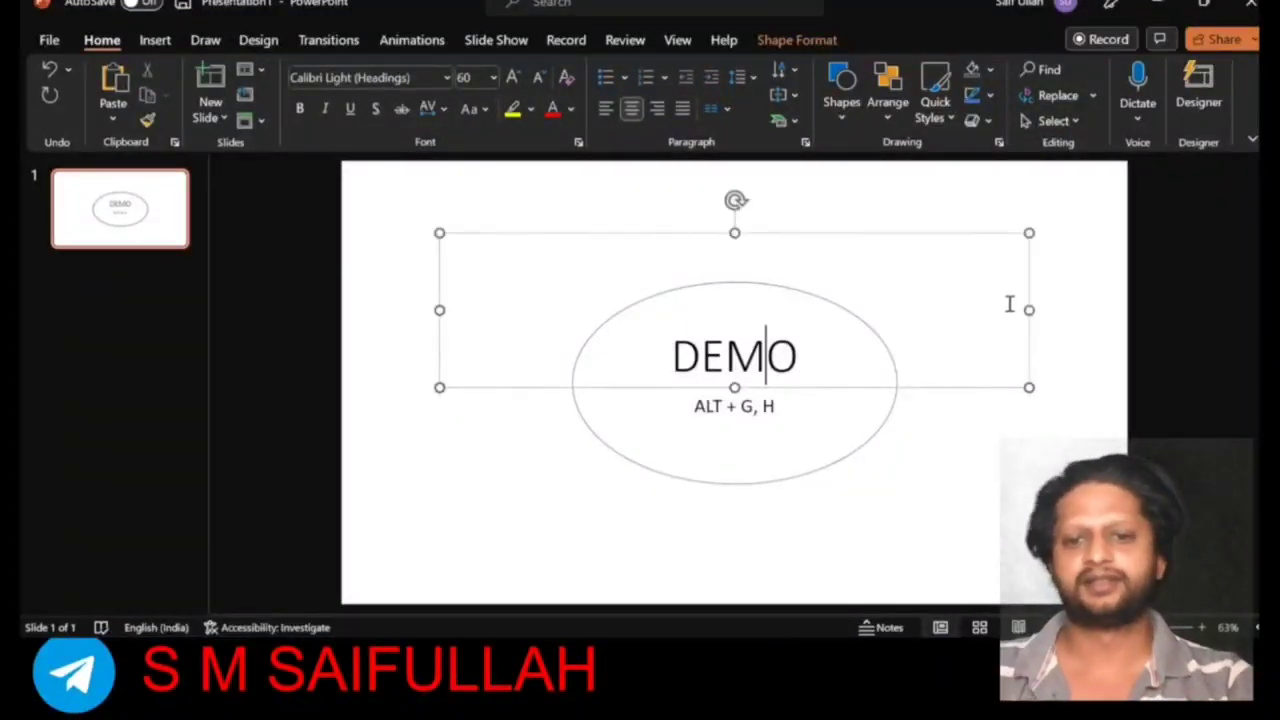
{"action": "left_click", "coordinate": [1053, 441]}
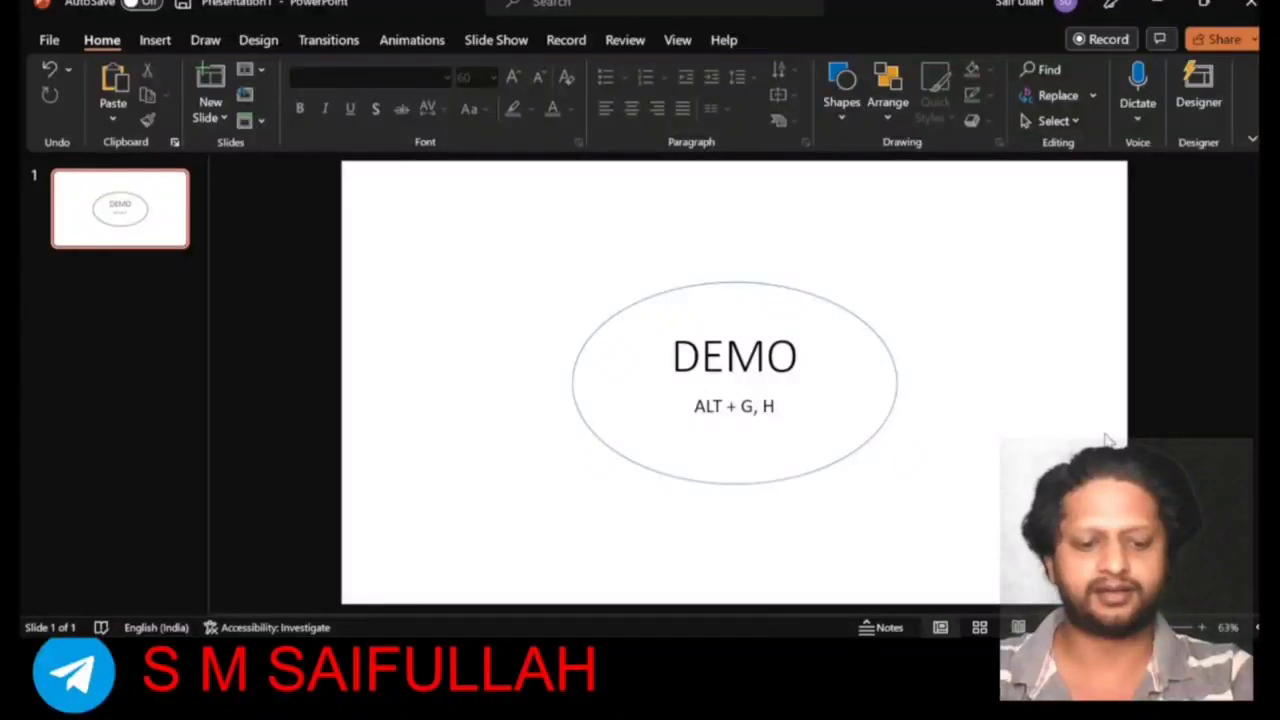
Apply a teal design theme with Alt+G, H and highlight the 'ALT + G, H' subtitle
{"action": "key", "text": "alt+g"}
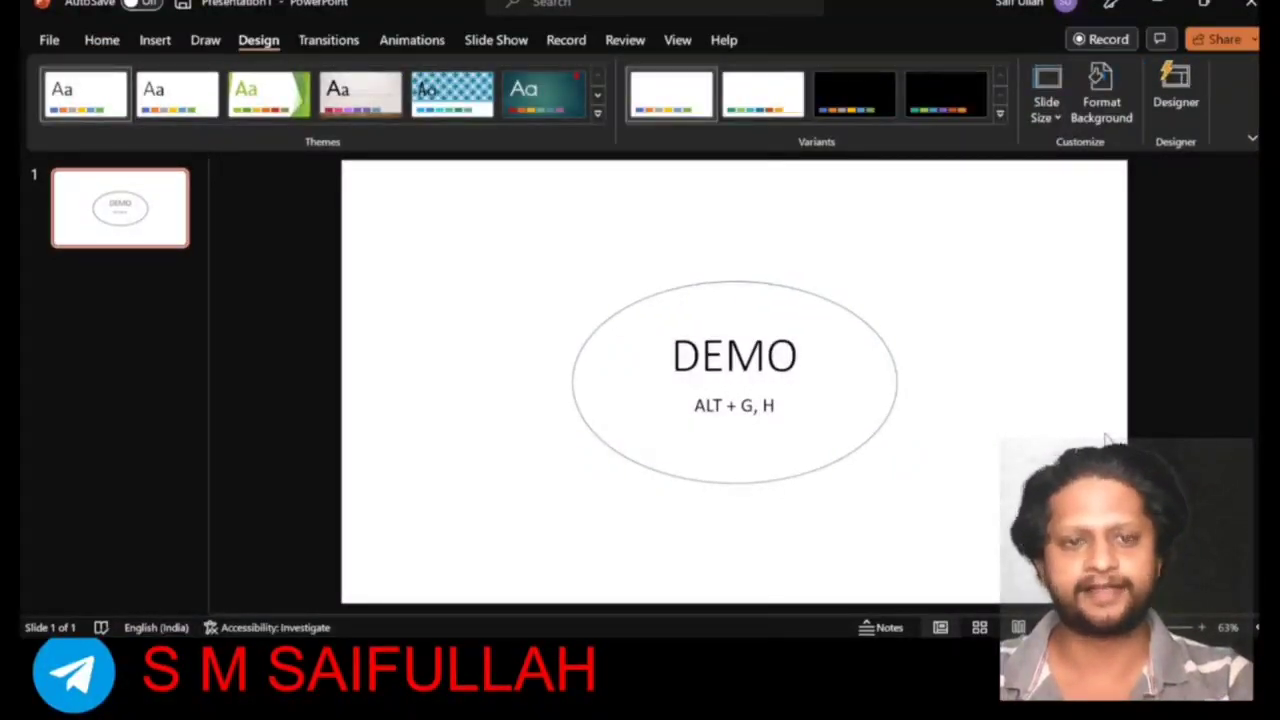
{"action": "key", "text": "h"}
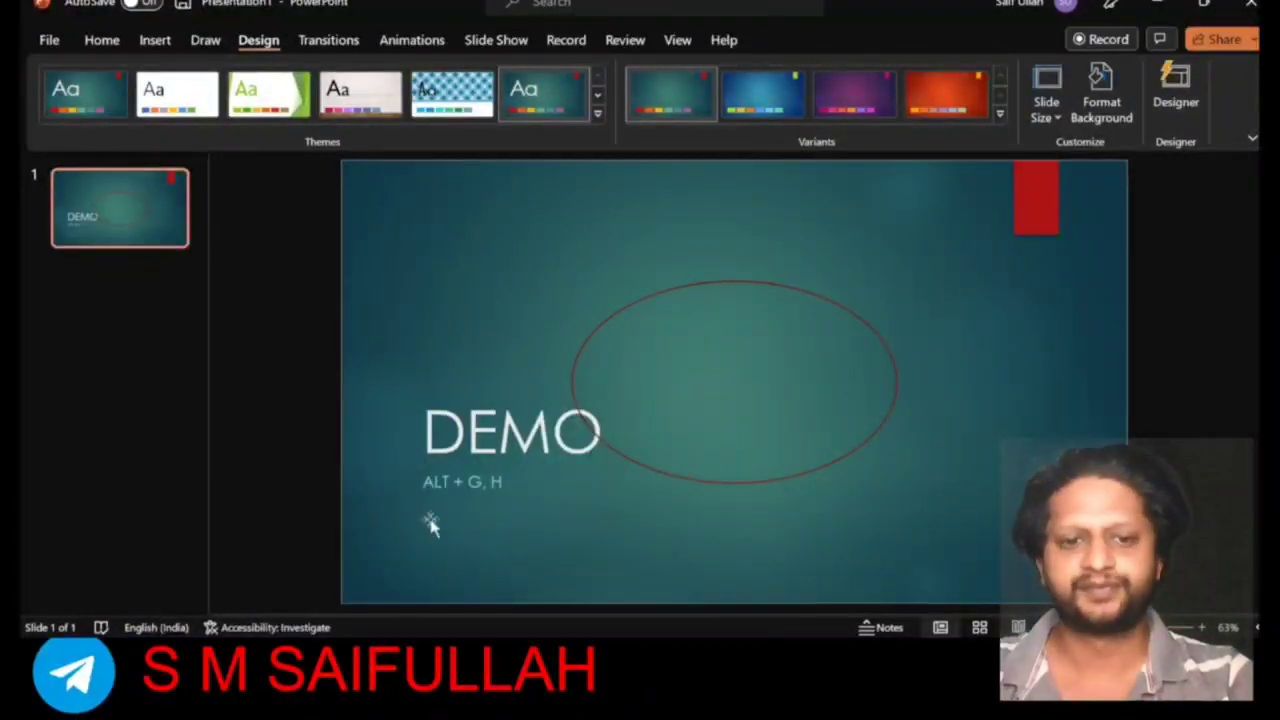
{"action": "left_click", "coordinate": [455, 481]}
{"action": "left_click_drag", "start_coordinate": [428, 482], "coordinate": [490, 490]}
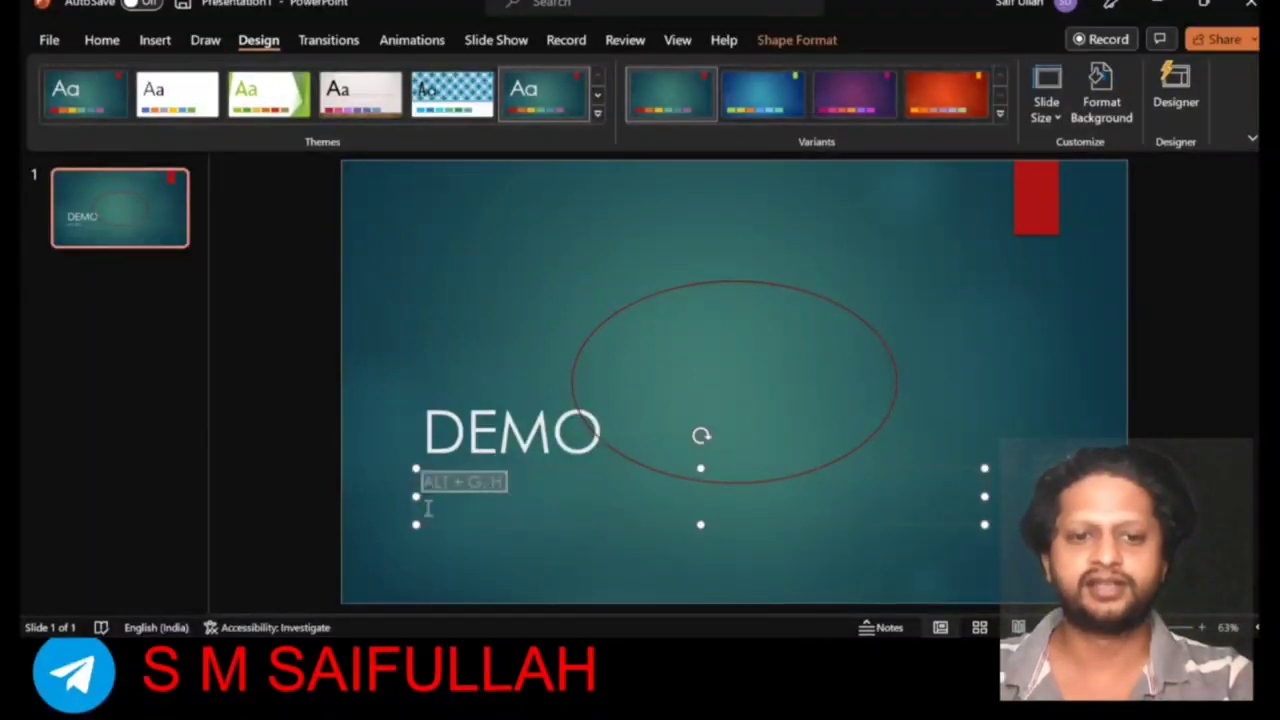
Revert the slide to the plain white Office theme, leaving 'DEMO' and the subtitle centred
{"action": "left_click", "coordinate": [463, 306]}
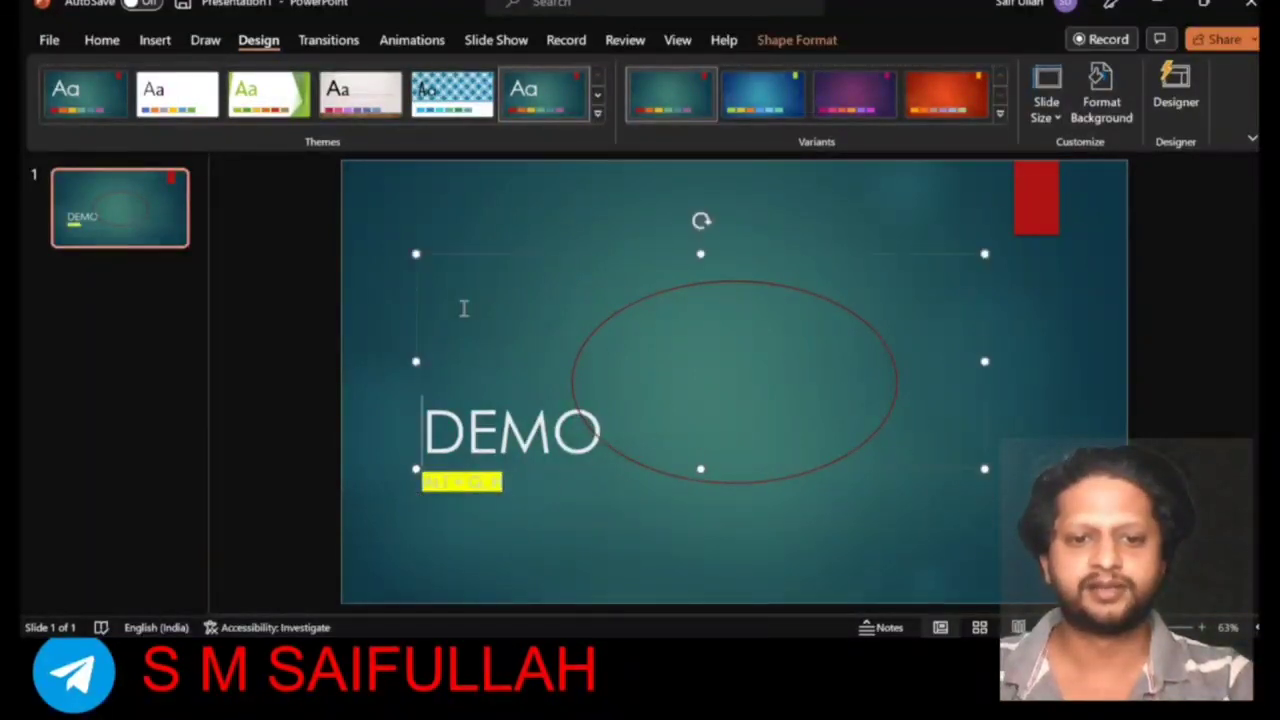
{"action": "left_click", "coordinate": [472, 500]}
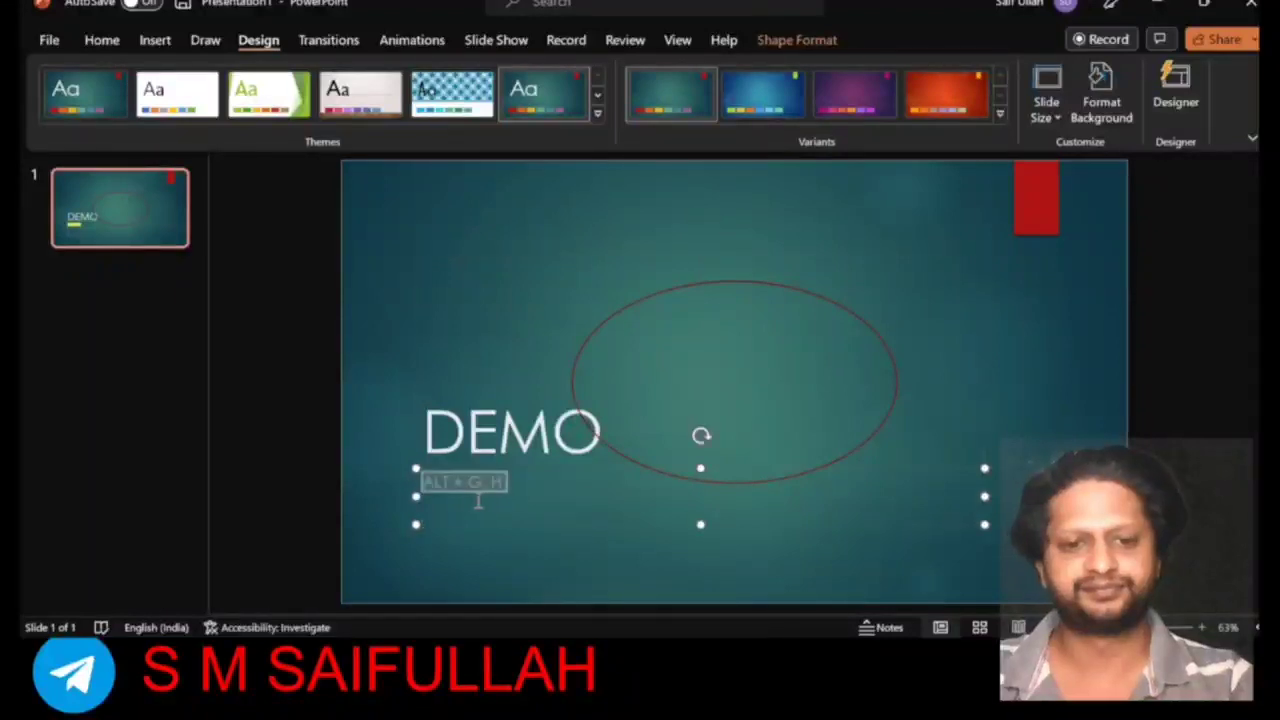
{"action": "key", "text": "alt+g"}
{"action": "key", "text": "h"}
{"action": "key", "text": "Return"}
{"action": "left_click", "coordinate": [1049, 357]}
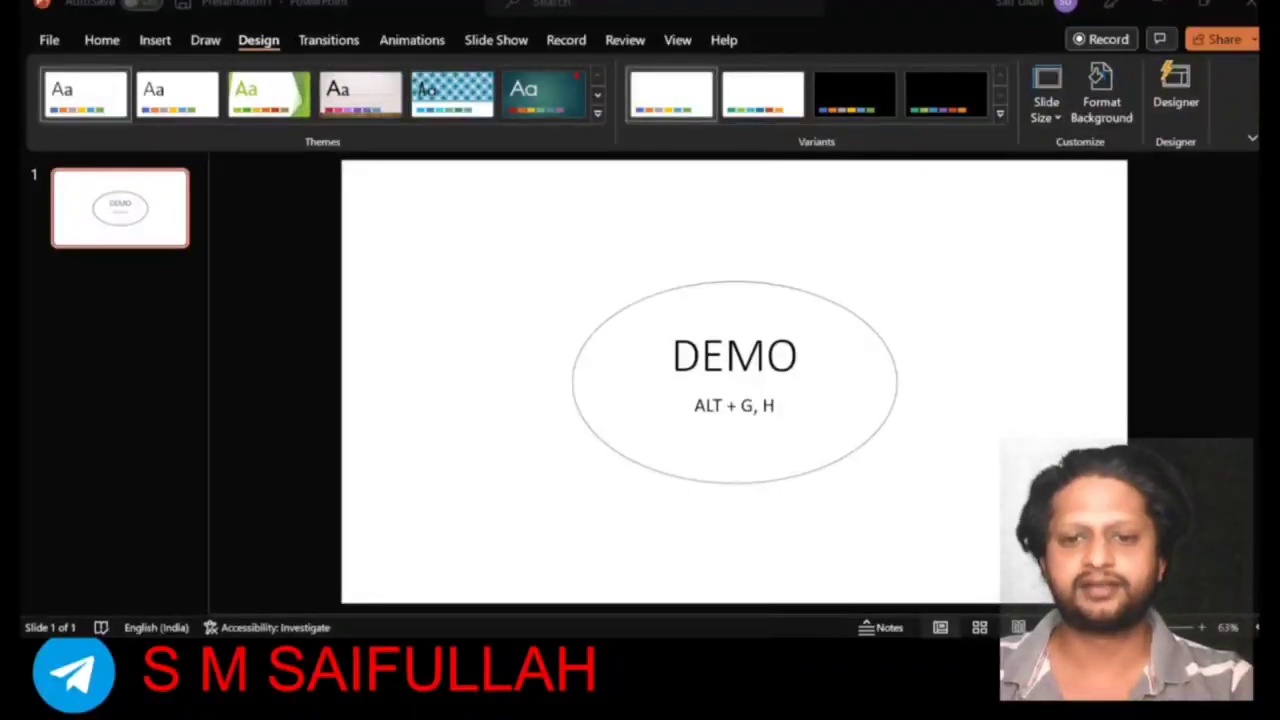
Replace the subtitle text with the pasted 'Alt+H, L'
{"action": "triple_click", "coordinate": [750, 408]}
{"action": "type", "text": "Alt+H, L"}
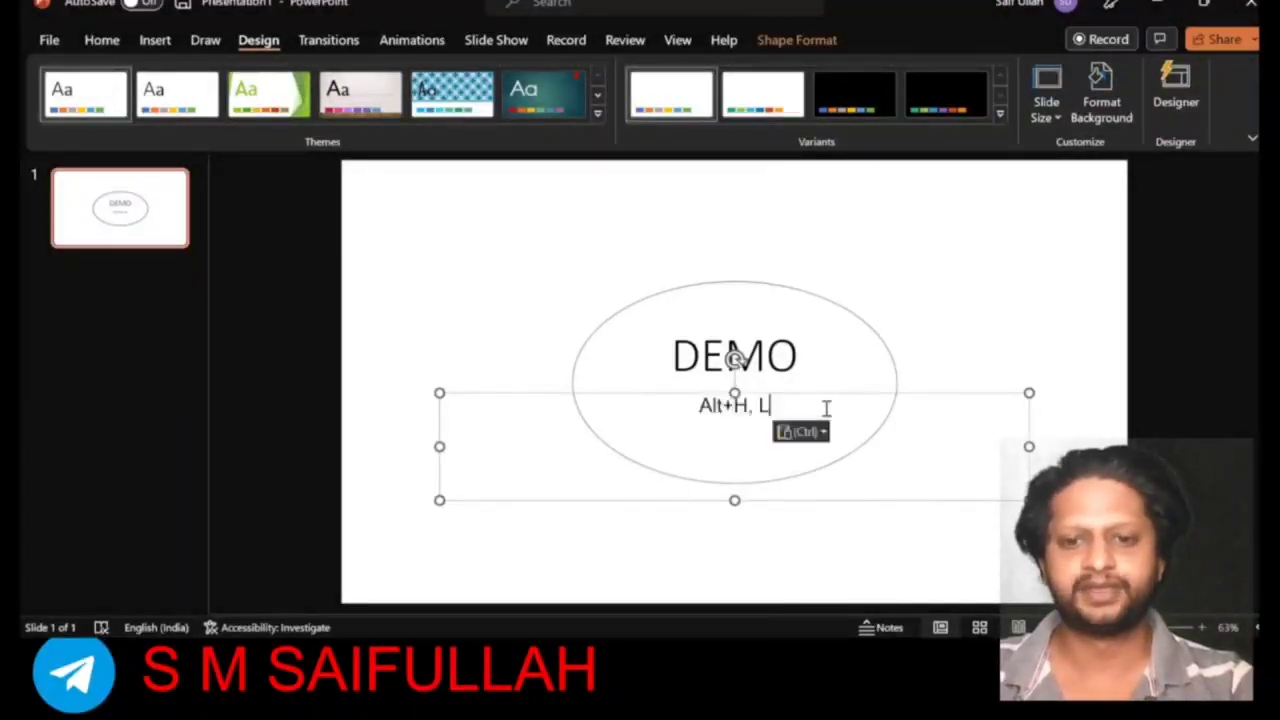
{"action": "left_click", "coordinate": [313, 316]}
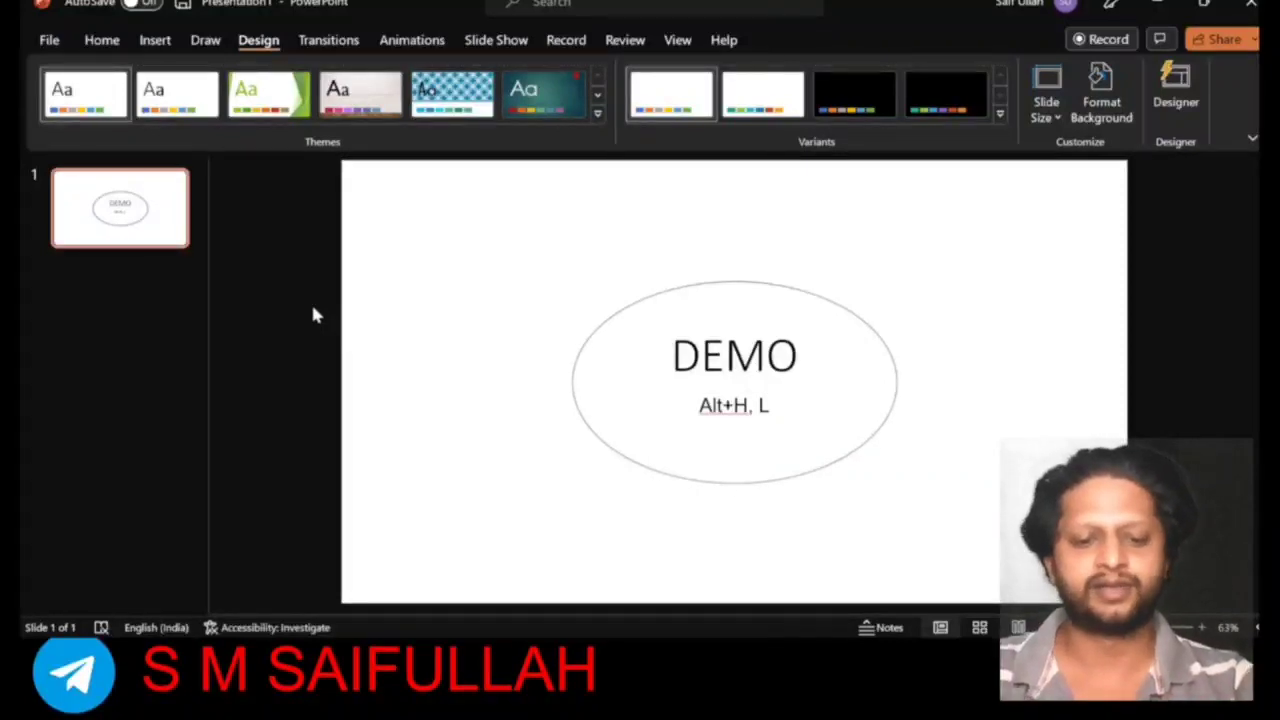
{"action": "key", "text": "alt+h"}
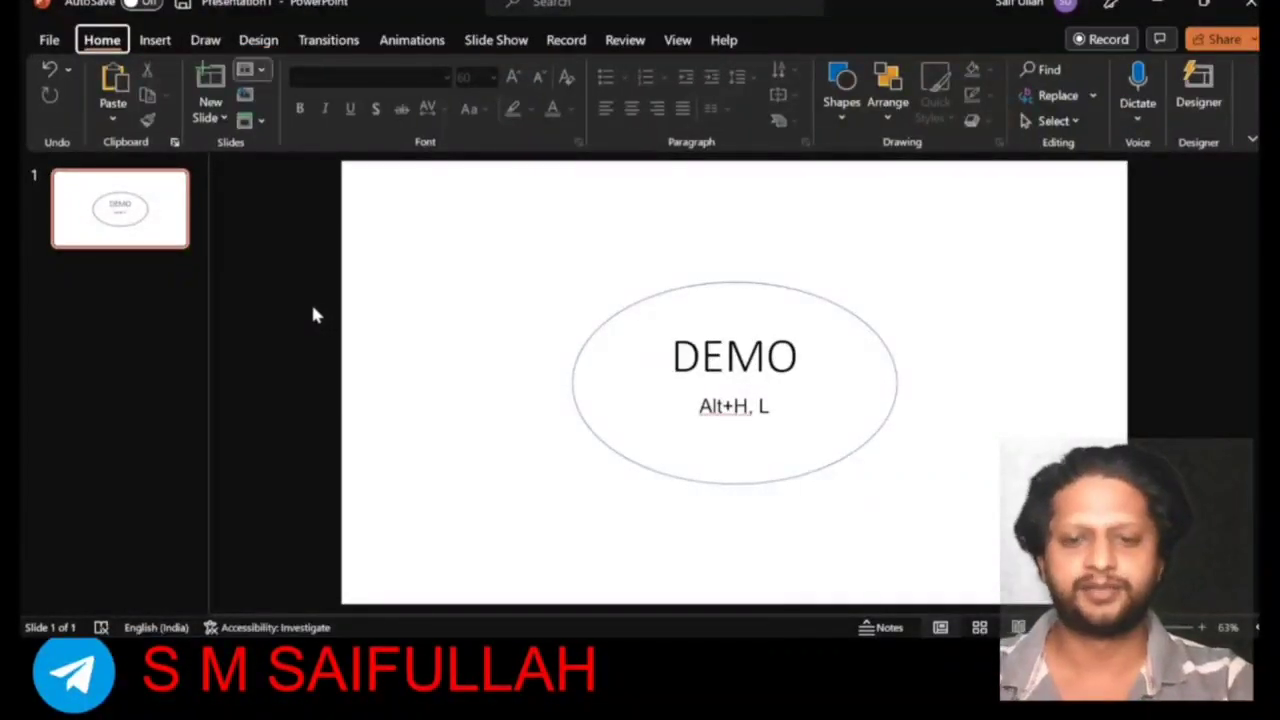
{"action": "key", "text": "Escape"}
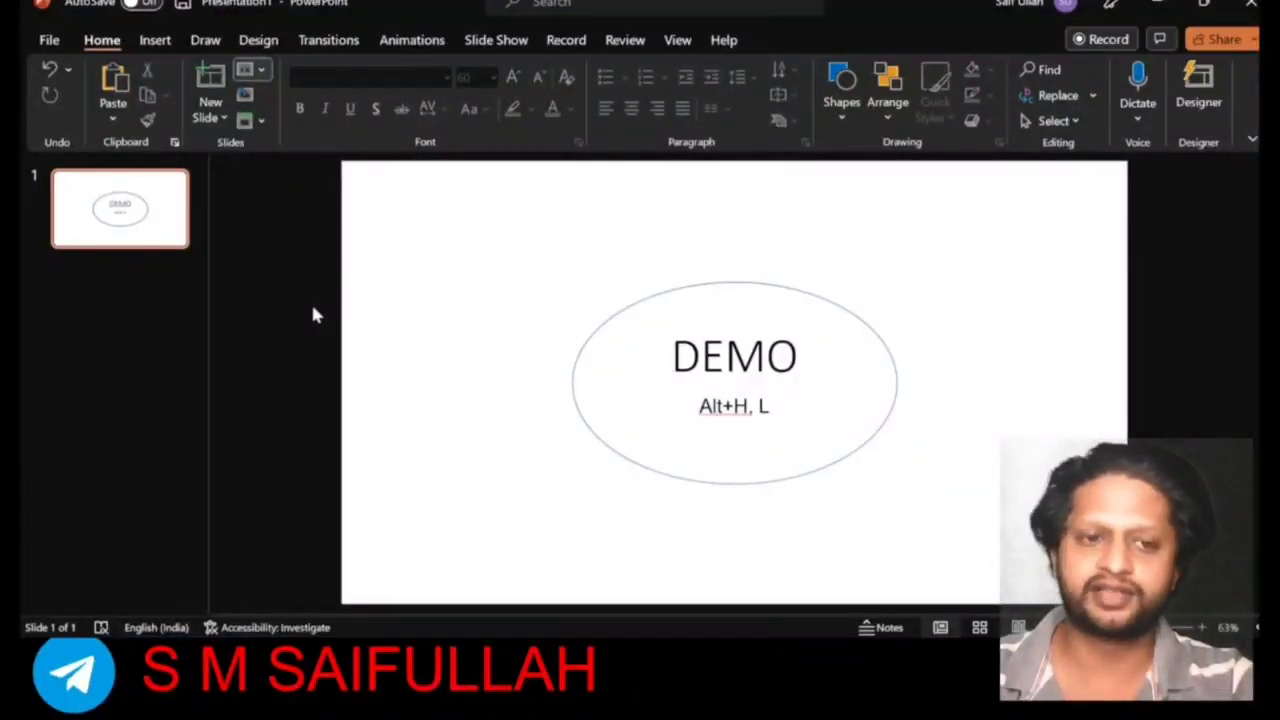
Switch the slide to the Two Content layout with Alt+H, L, keeping DEMO as title
{"action": "key", "text": "alt+h"}
{"action": "key", "text": "l"}
{"action": "key", "text": "Down"}
{"action": "key", "text": "Return"}
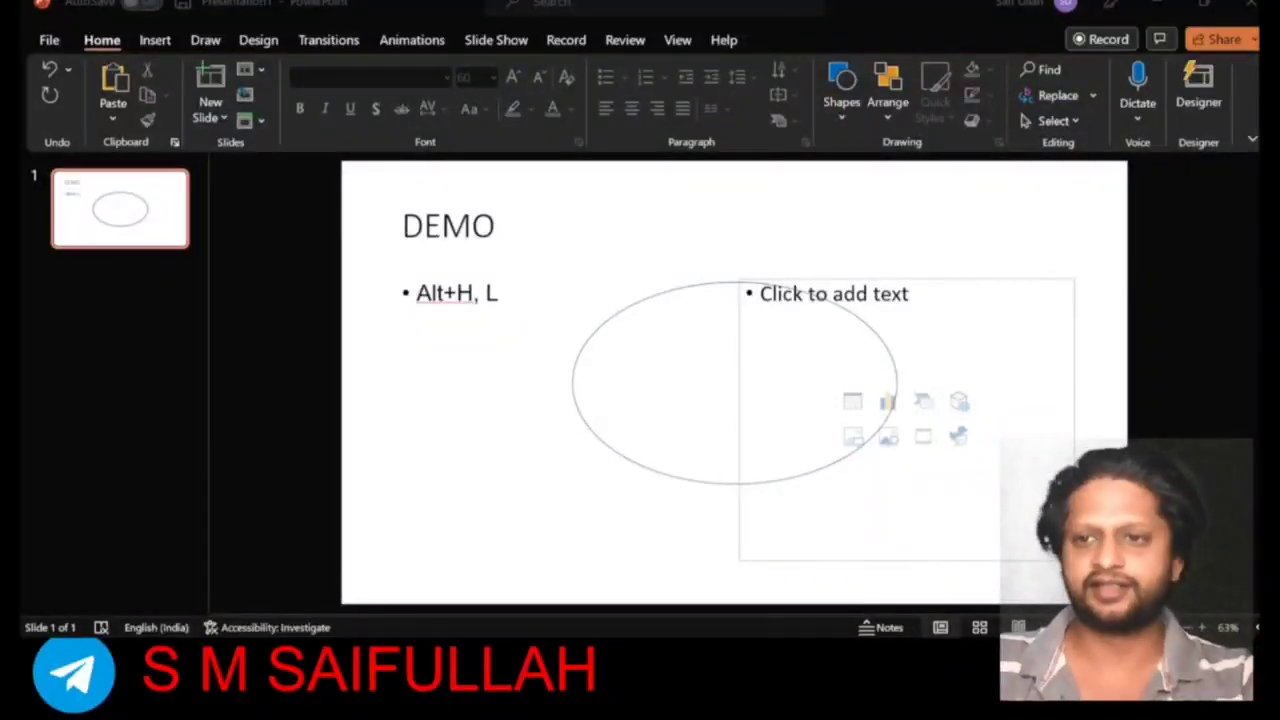
{"action": "key", "text": "alt"}
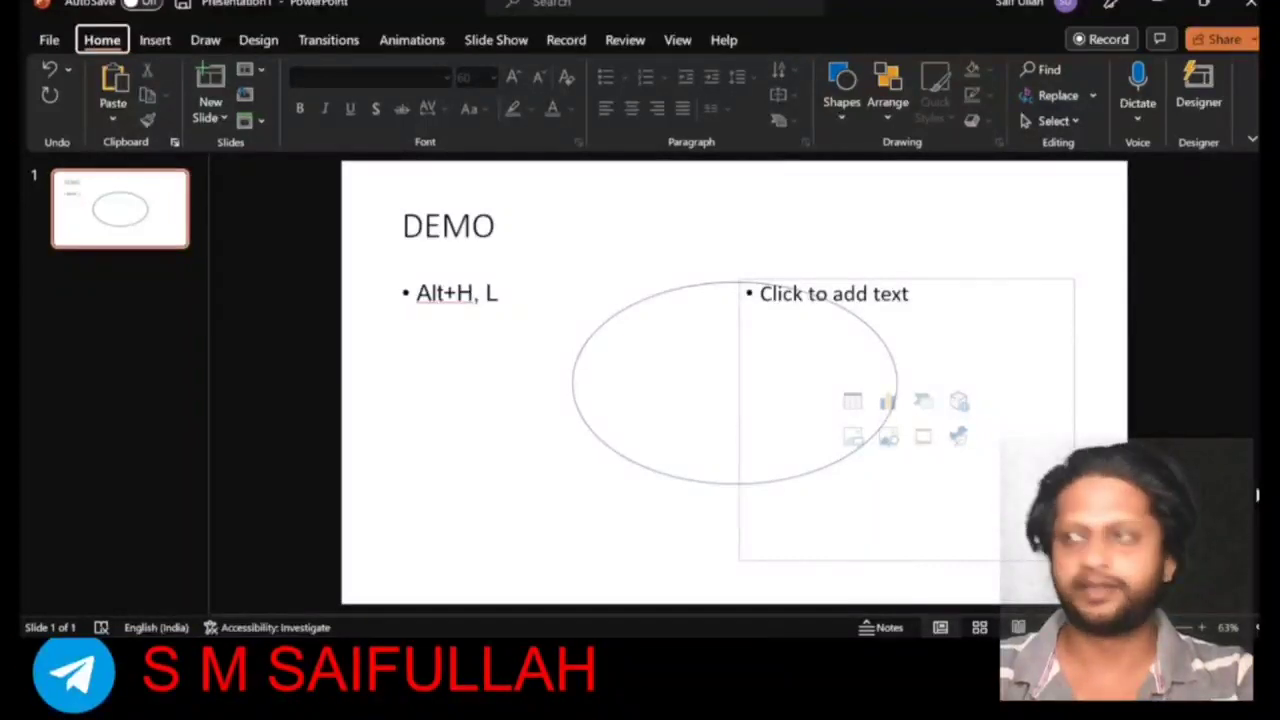
{"action": "key", "text": "h"}
{"action": "key", "text": "l"}
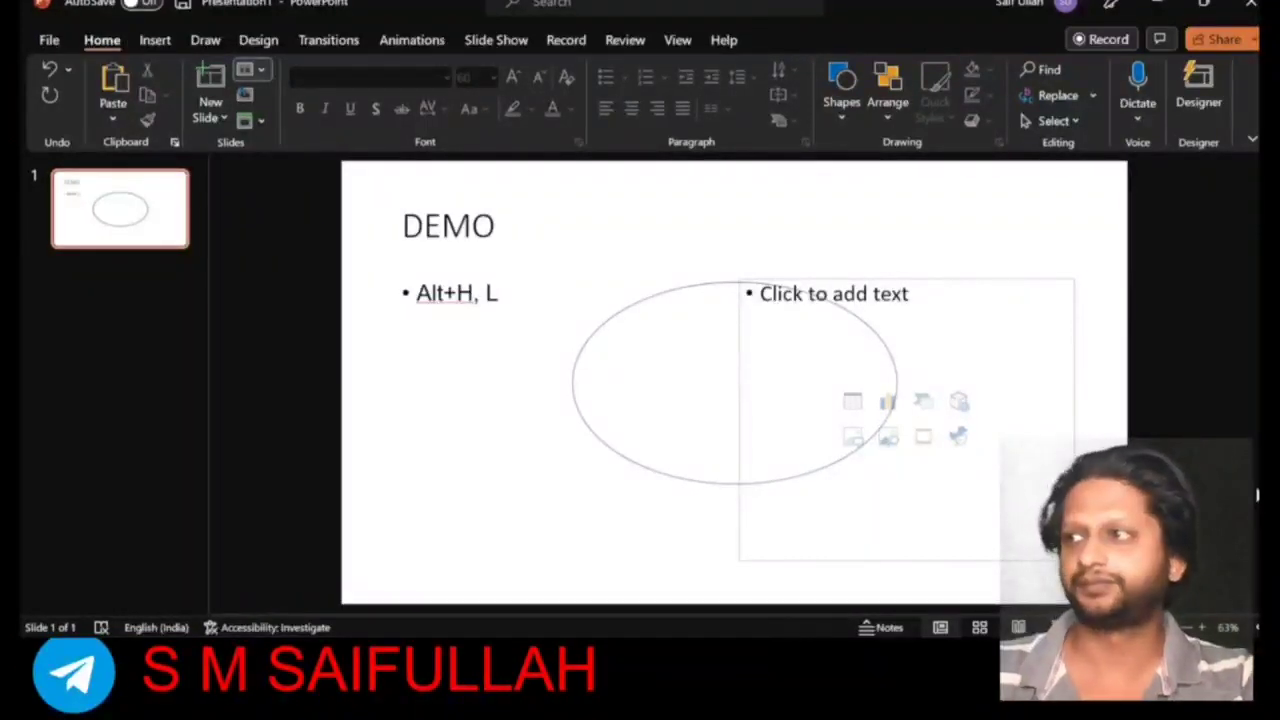
{"action": "key", "text": "Escape"}
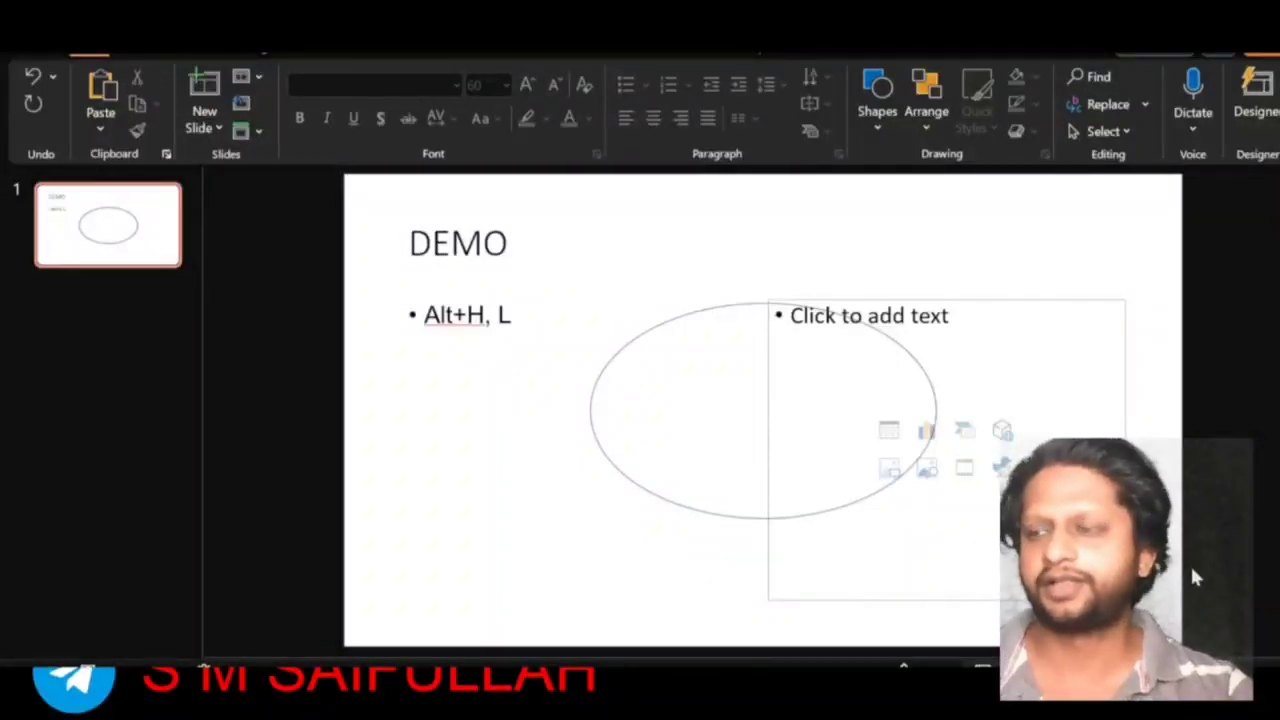
Insert a new blank slide after slide 1 from the thumbnail's context menu
{"action": "left_click", "coordinate": [77, 310]}
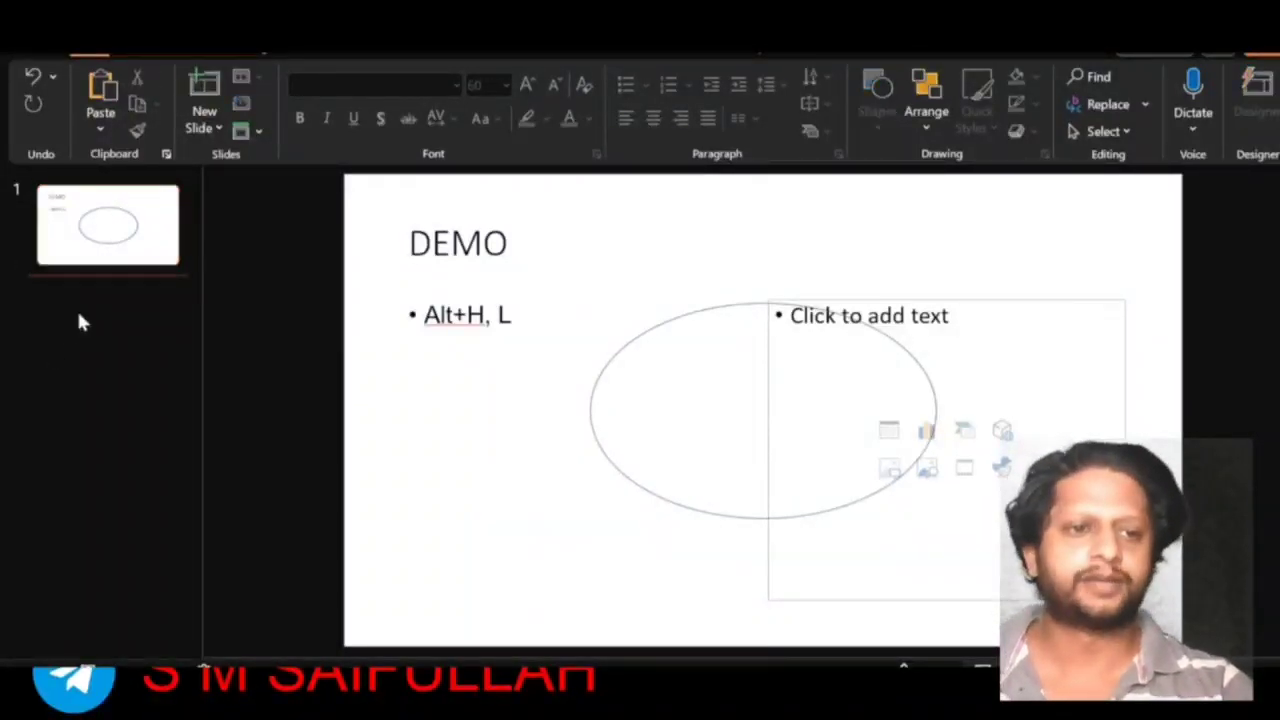
{"action": "right_click", "coordinate": [89, 296]}
{"action": "left_click", "coordinate": [156, 378]}
Switch back and forth between slides 1 and 2, ending on slide 1
{"action": "left_click", "coordinate": [174, 252]}
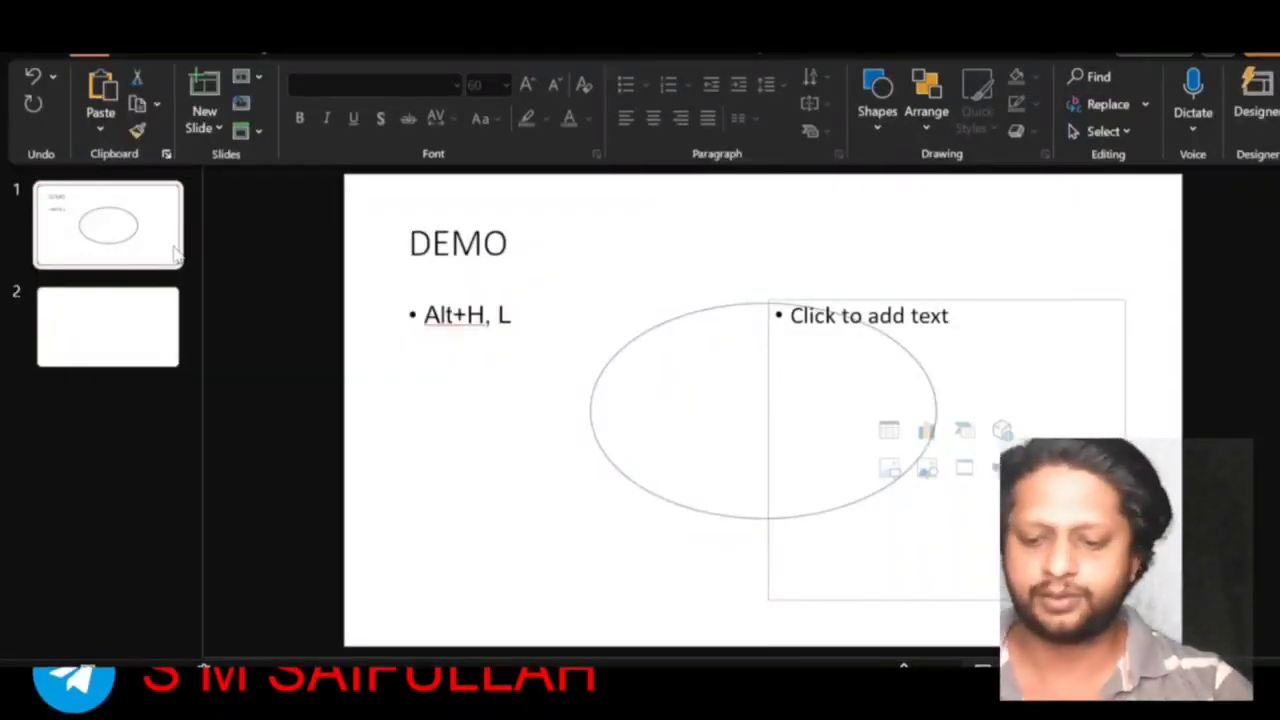
{"action": "key", "text": "Down"}
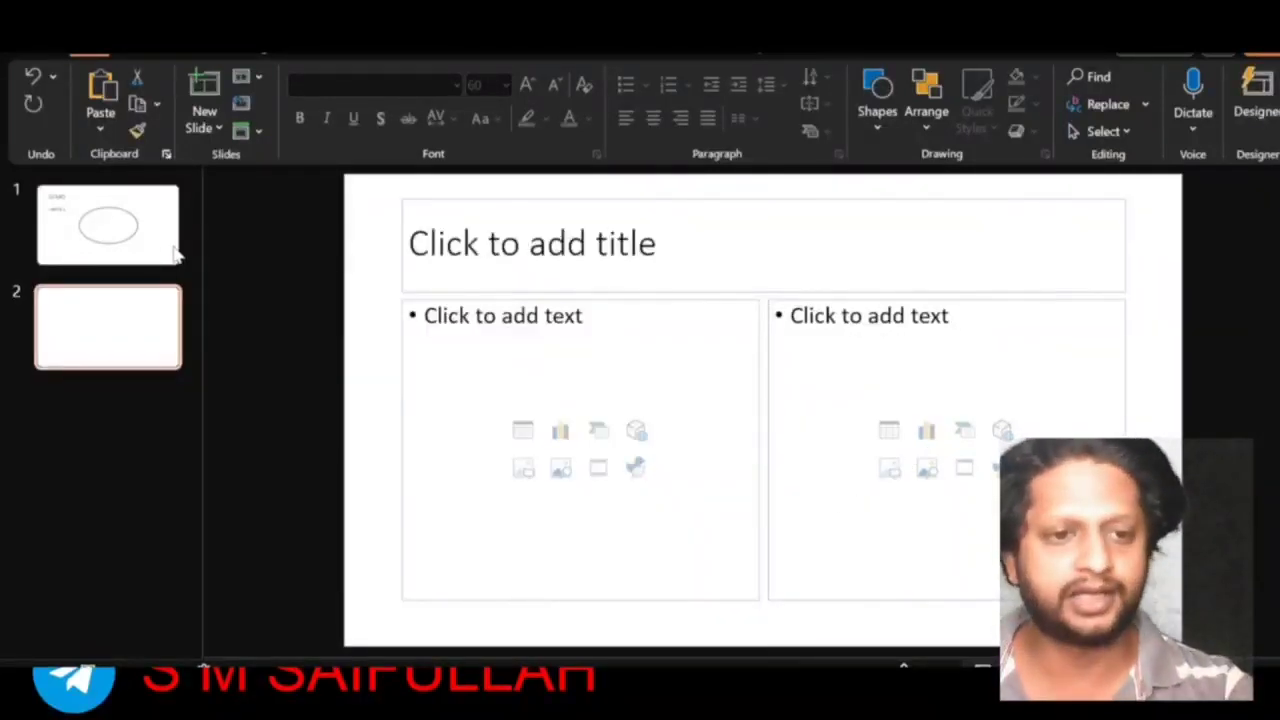
{"action": "left_click", "coordinate": [174, 252]}
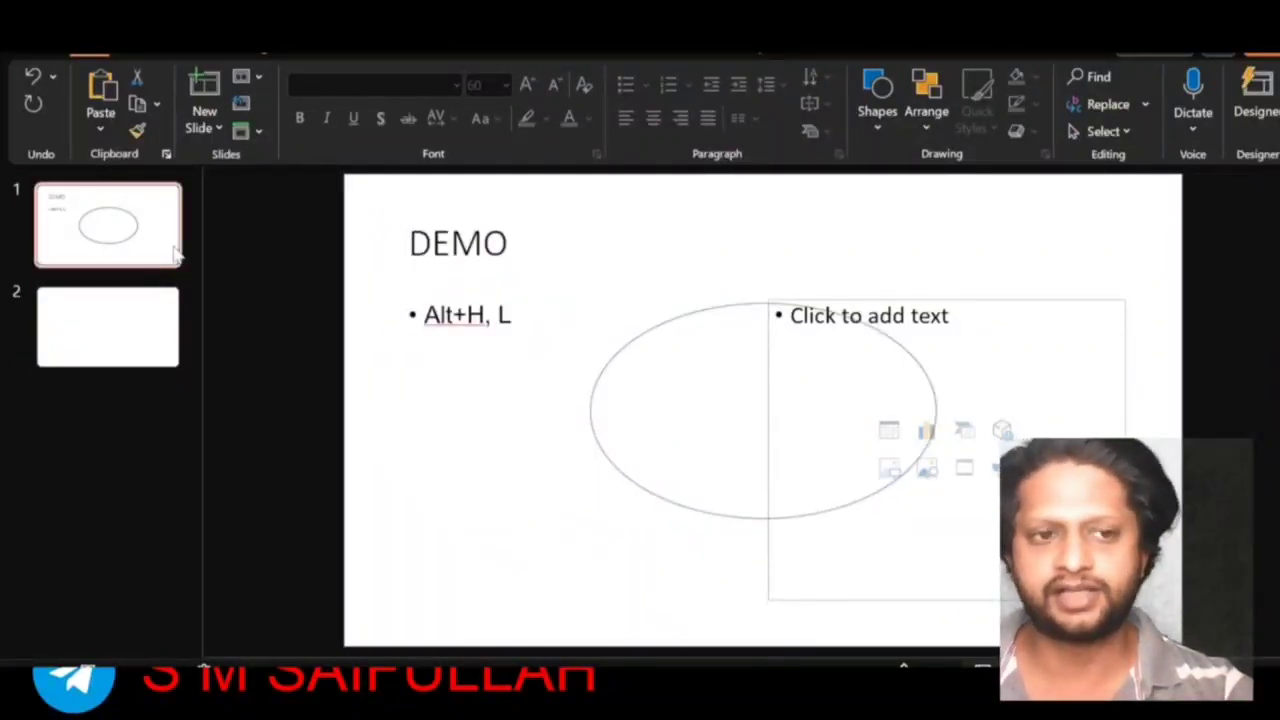
{"action": "key", "text": "Down"}
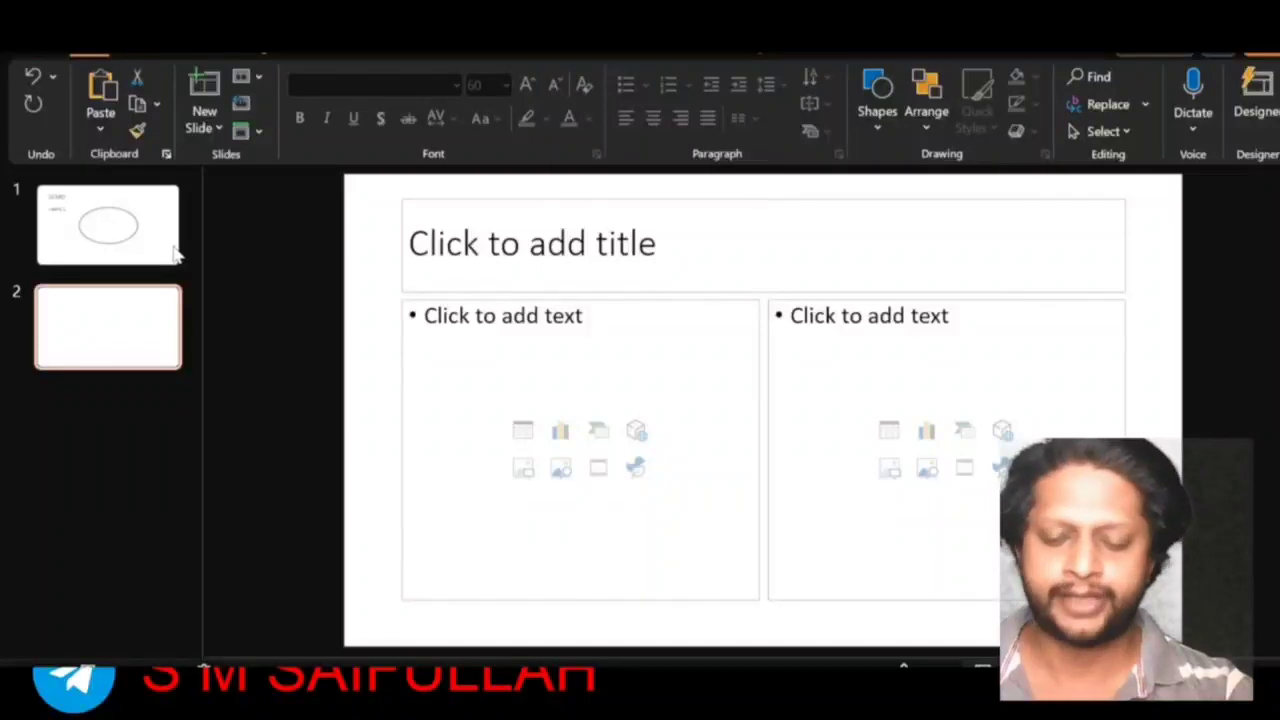
{"action": "left_click", "coordinate": [174, 252]}
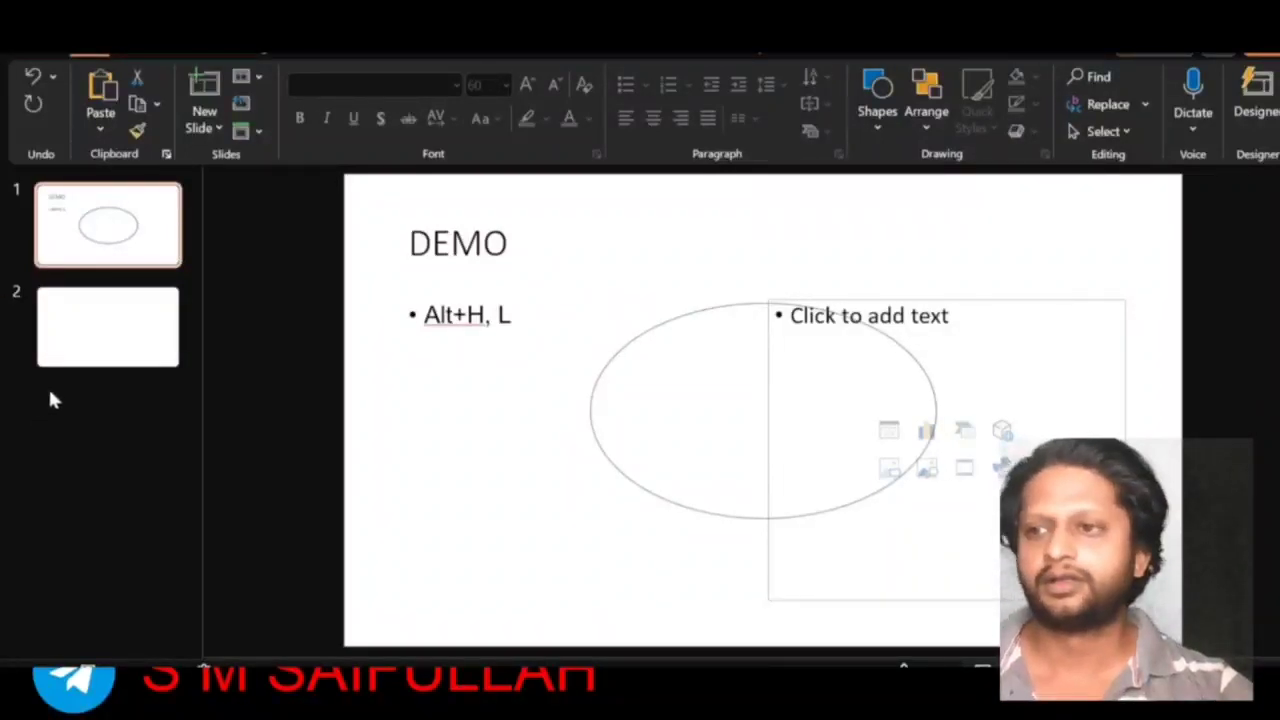
{"action": "left_click", "coordinate": [112, 350]}
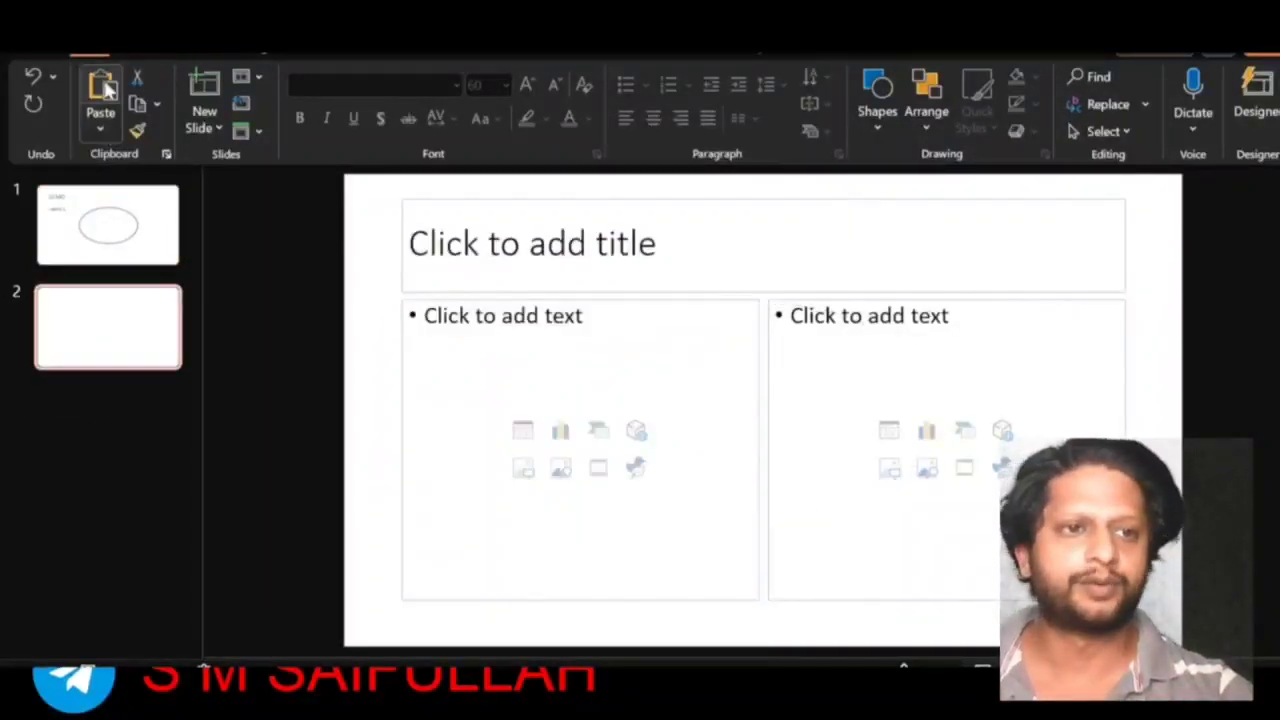
{"action": "left_click", "coordinate": [172, 248]}
Overwrite the bullet with the Ctrl+H shortcut text and open then close Find and Replace
{"action": "left_click", "coordinate": [510, 314]}
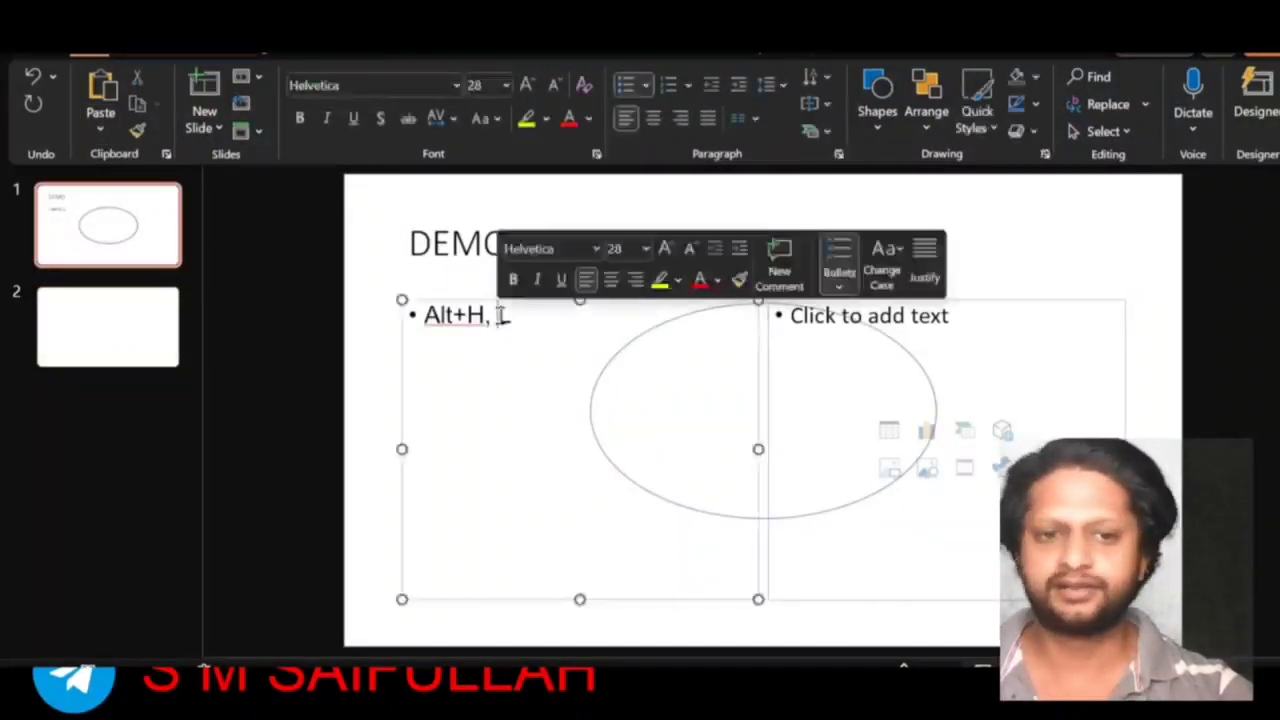
{"action": "left_click_drag", "start_coordinate": [512, 314], "coordinate": [424, 314]}
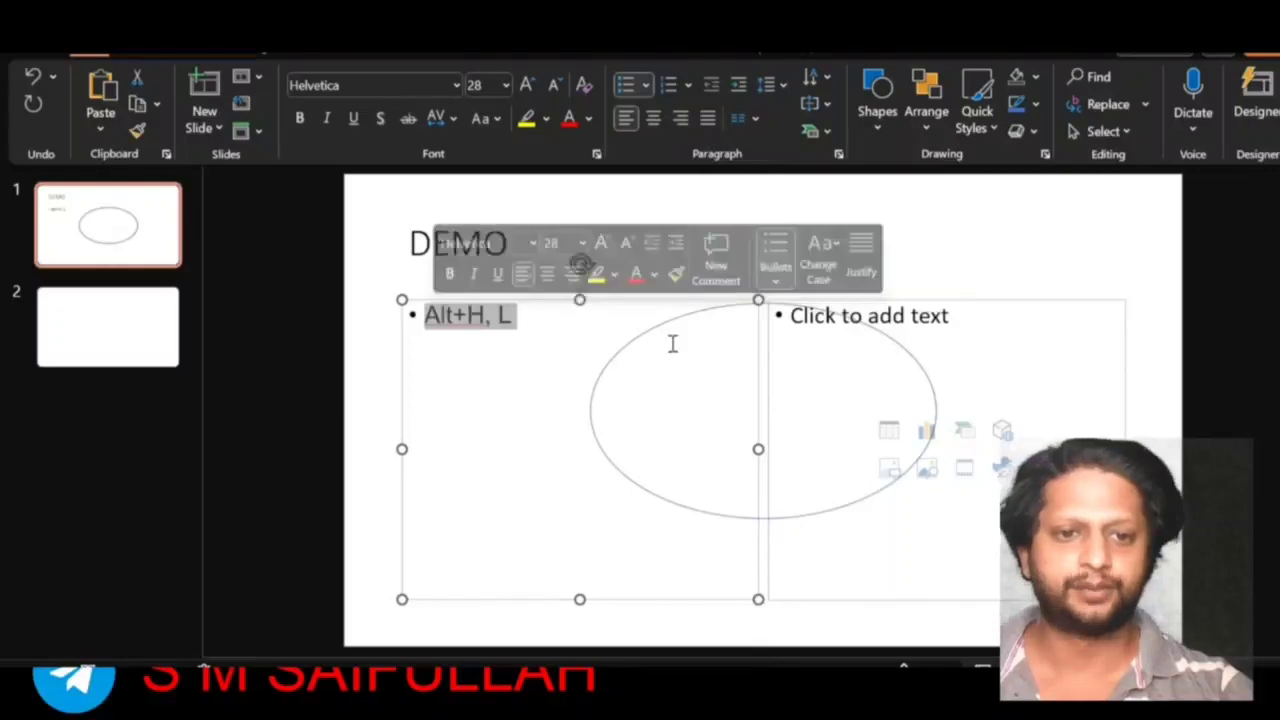
{"action": "type", "text": "CTRL"}
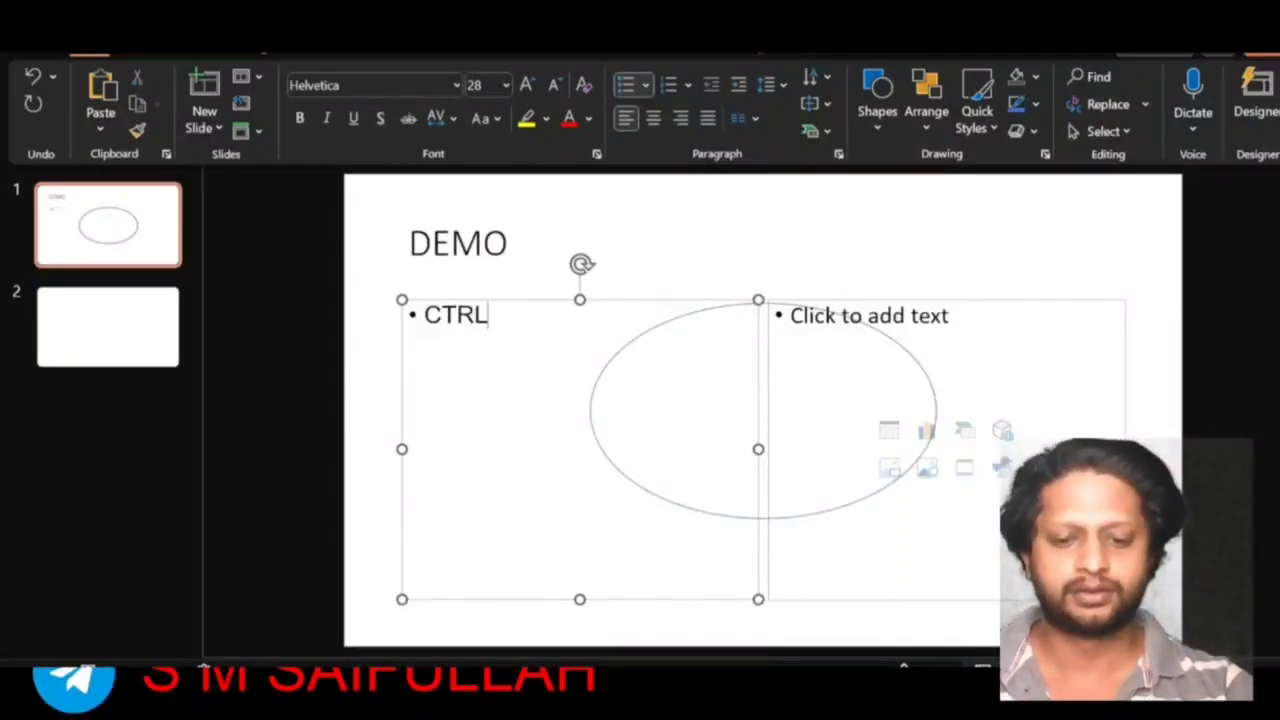
{"action": "type", "text": "H"}
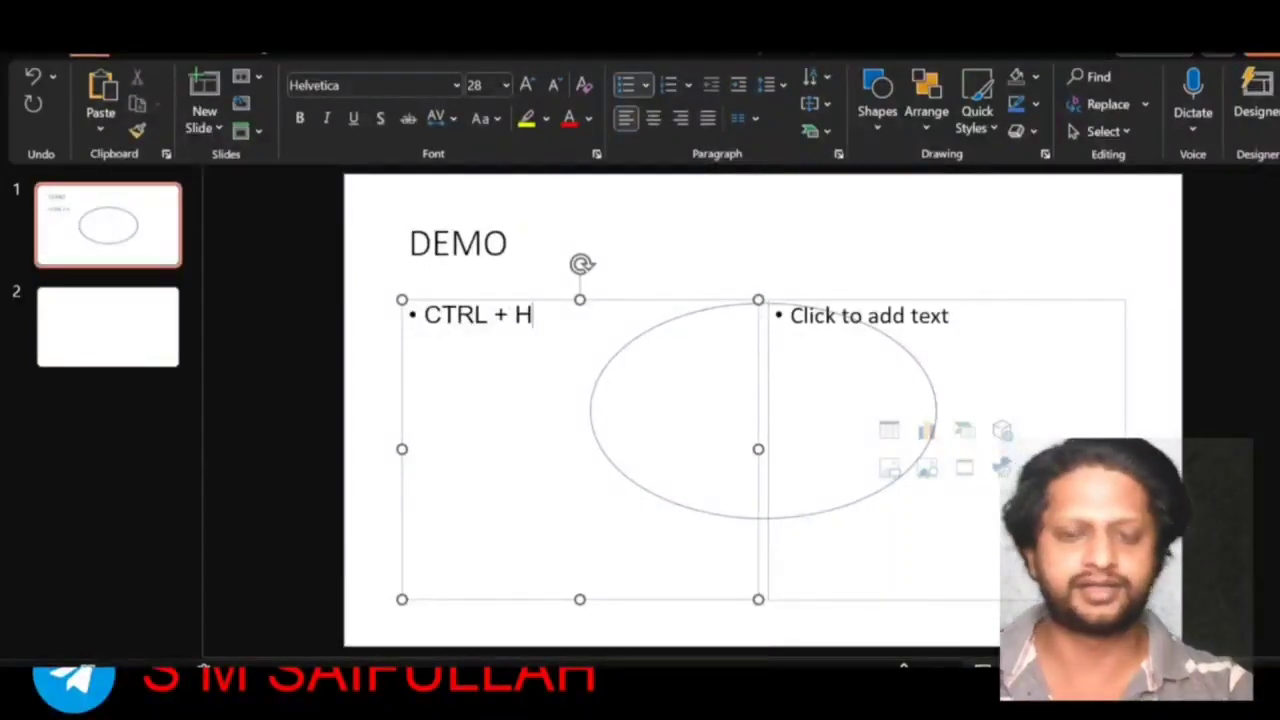
{"action": "left_click", "coordinate": [200, 450]}
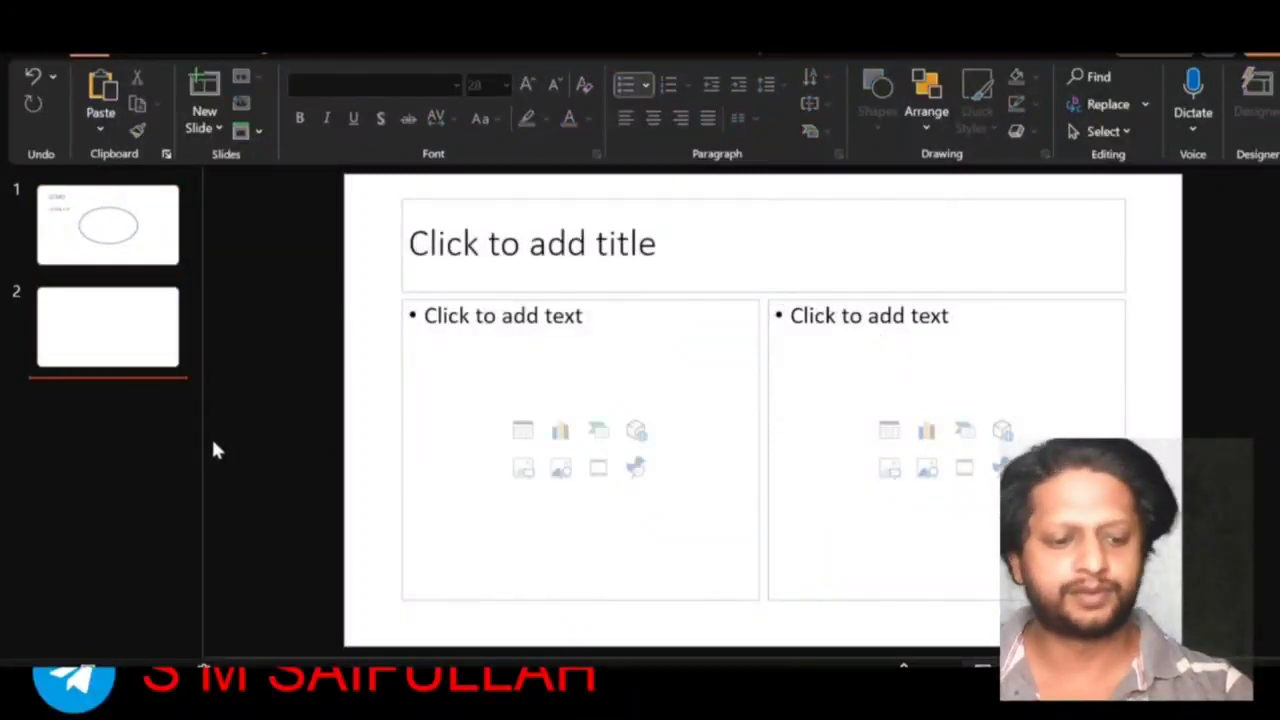
{"action": "key", "text": "ctrl+h"}
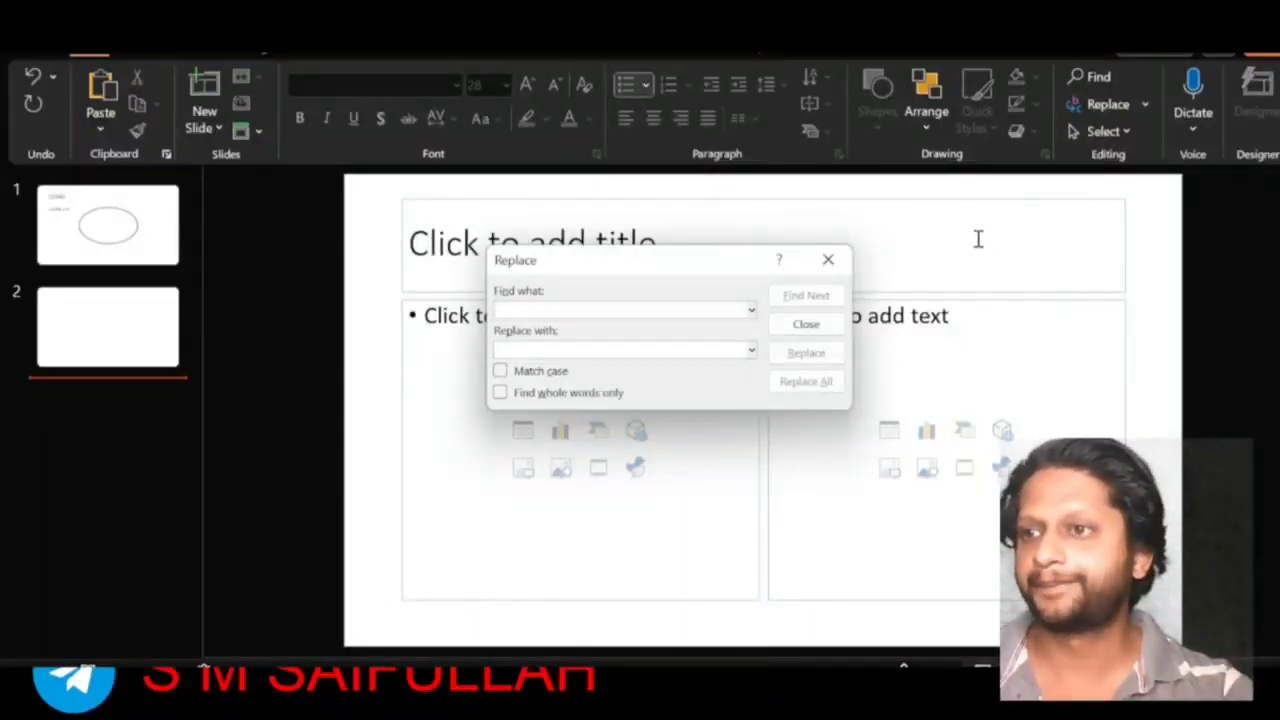
{"action": "left_click", "coordinate": [828, 259]}
{"action": "left_click", "coordinate": [131, 240]}
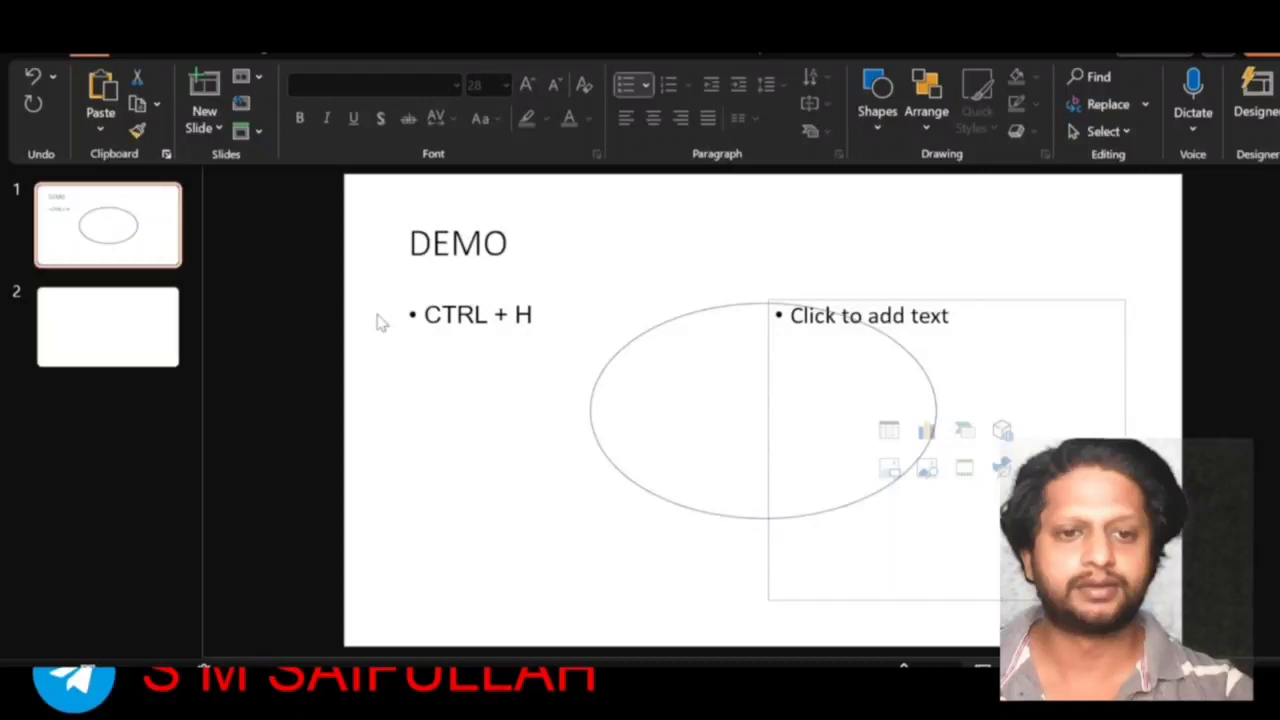
Change CTRL to ATL so the bullet reads 'ATL + H'
{"action": "double_click", "coordinate": [456, 312]}
{"action": "type", "text": "AT"}
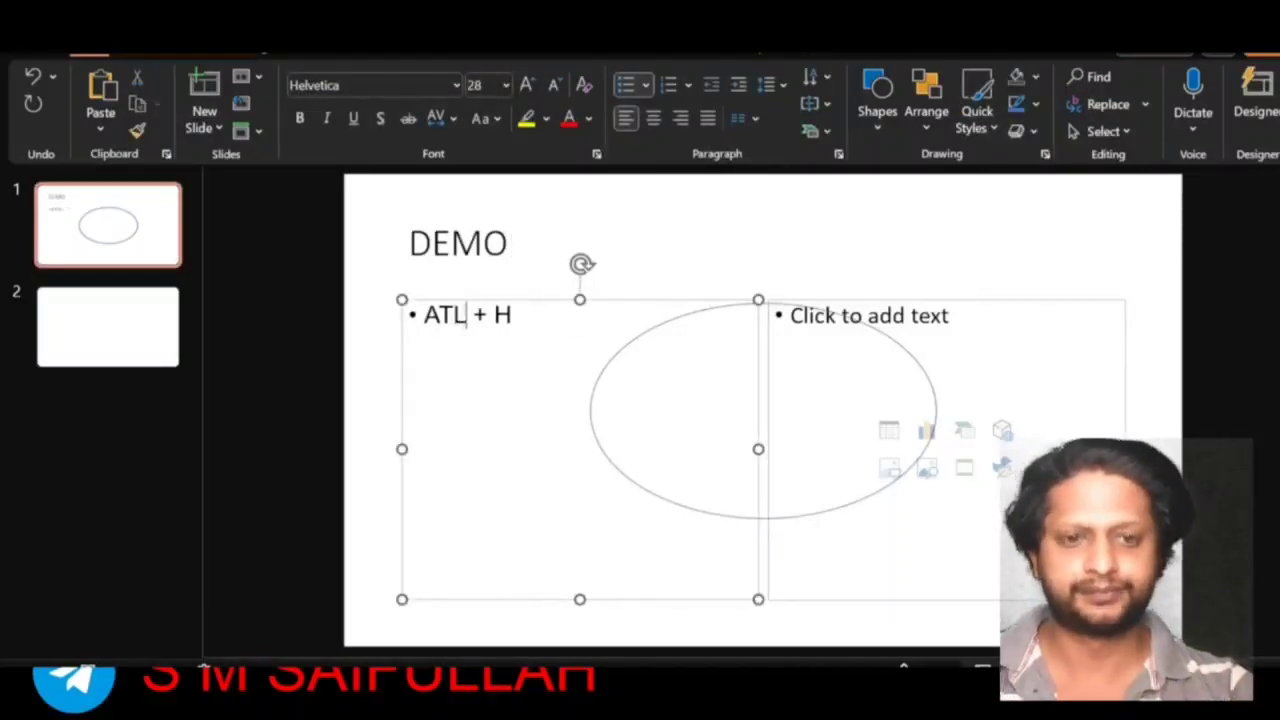
{"action": "left_click", "coordinate": [295, 400]}
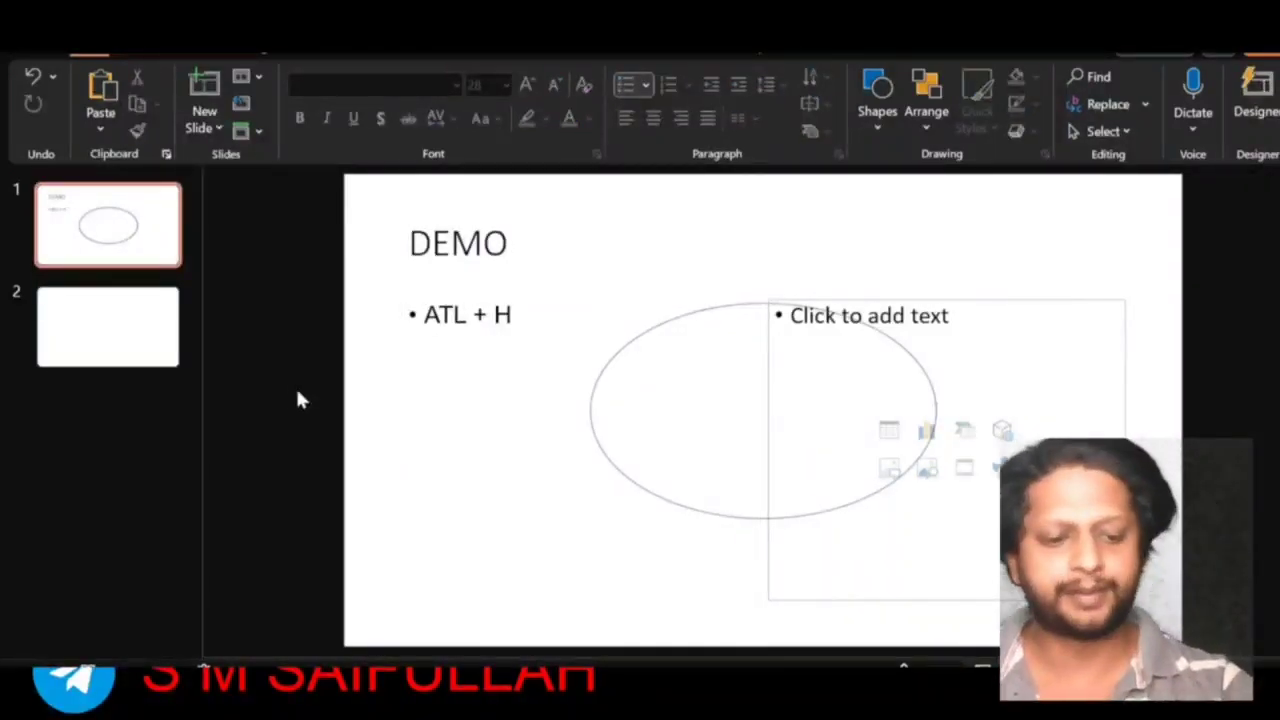
Open the Layout gallery via KeyTips and close it without changing the layout
{"action": "key", "text": "alt"}
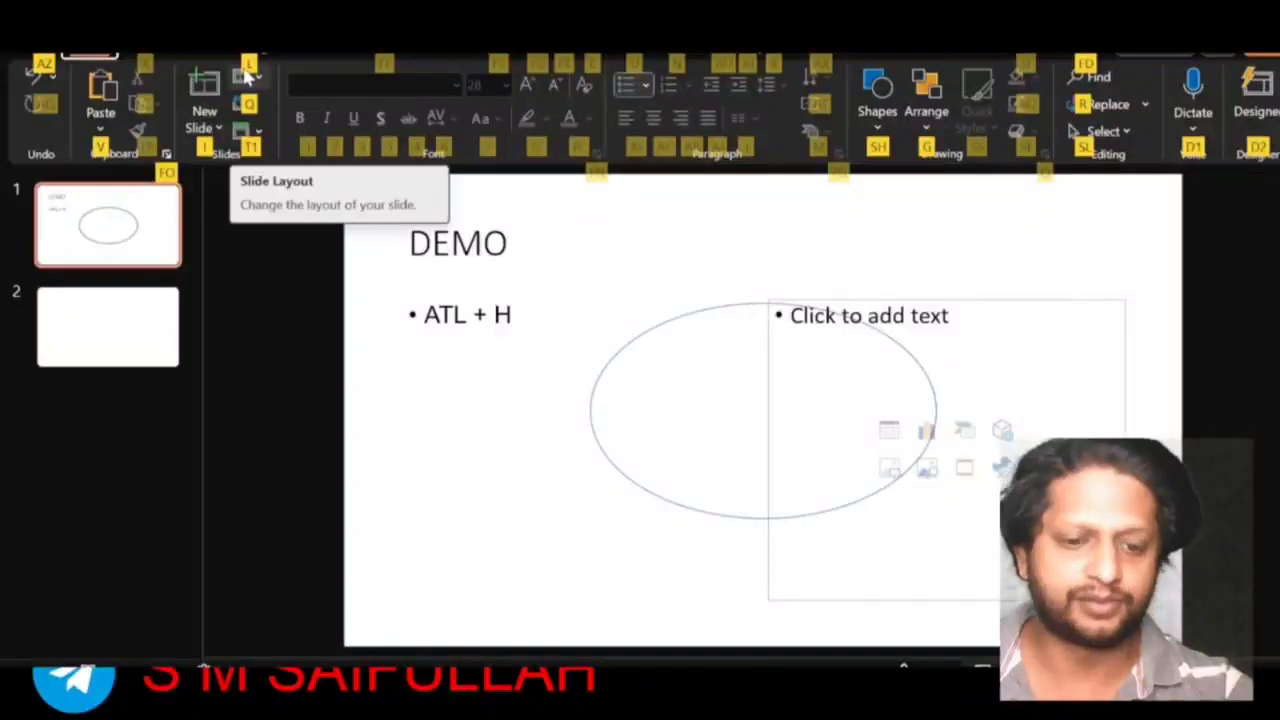
{"action": "key", "text": "l"}
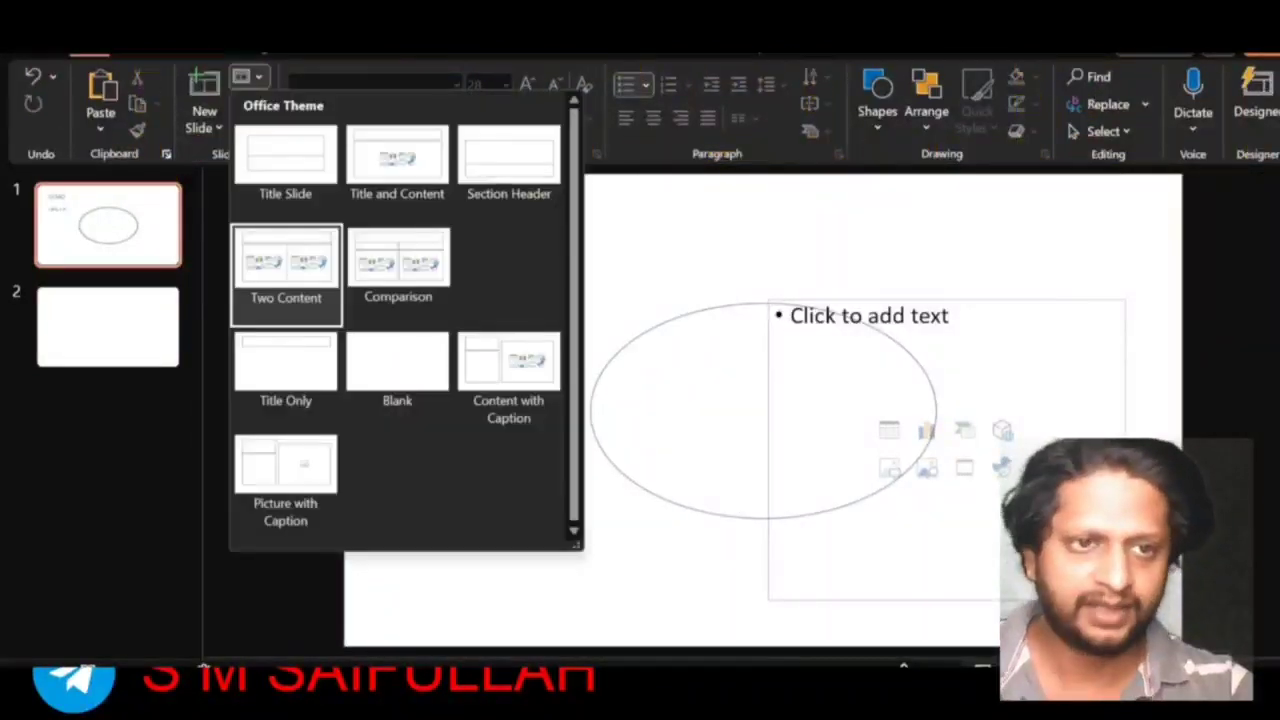
{"action": "key", "text": "Escape"}
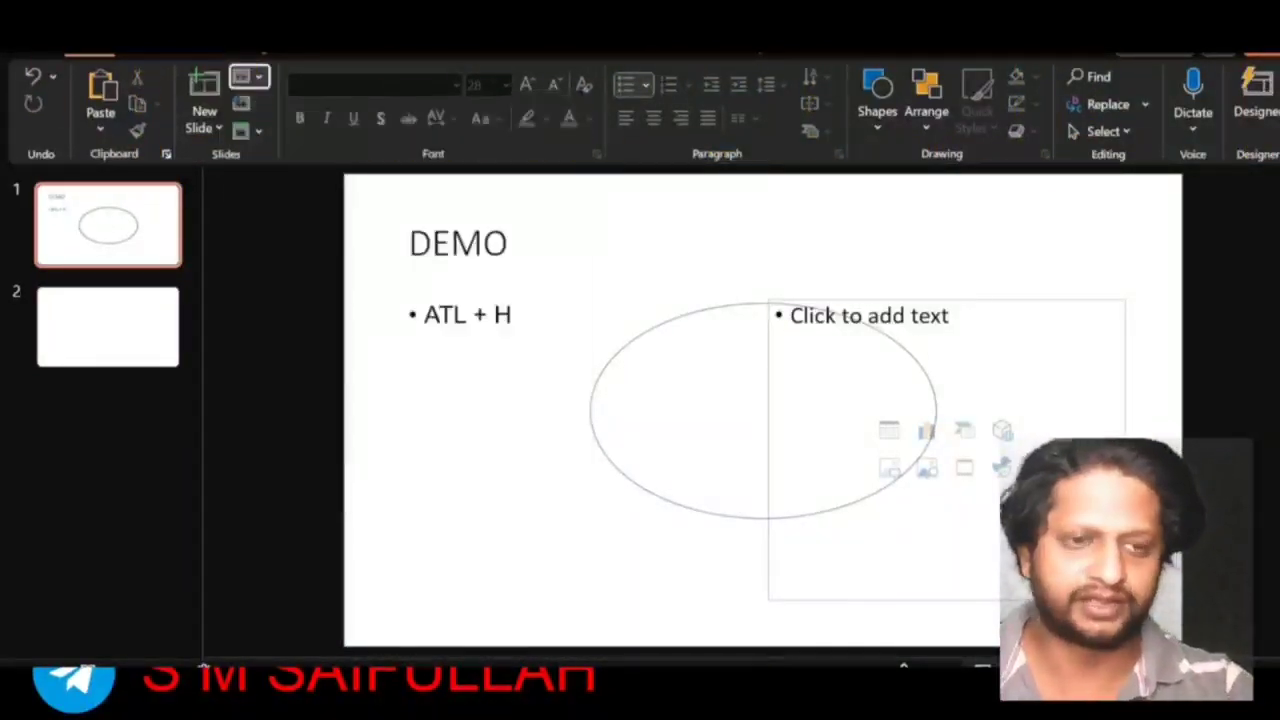
{"action": "key", "text": "alt+h"}
{"action": "key", "text": "Escape"}
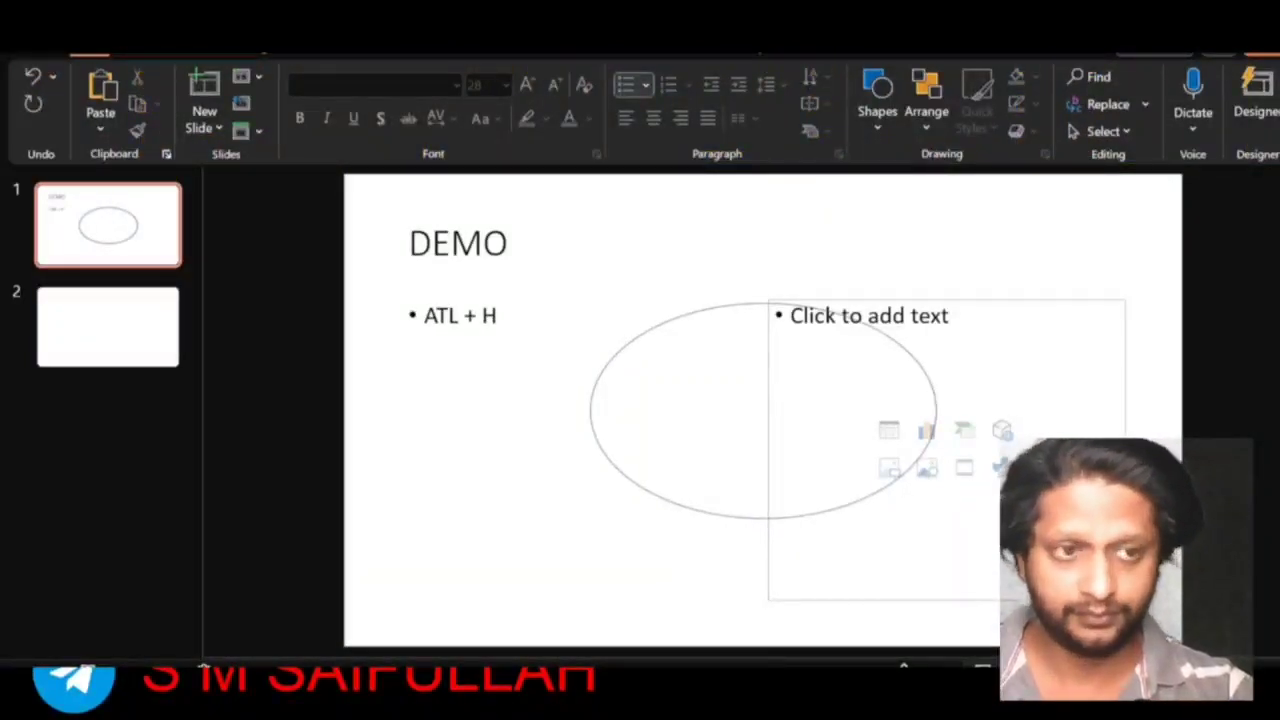
Browse the Arrange and New Slide galleries without changes, then open slide 2
{"action": "key", "text": "alt+h"}
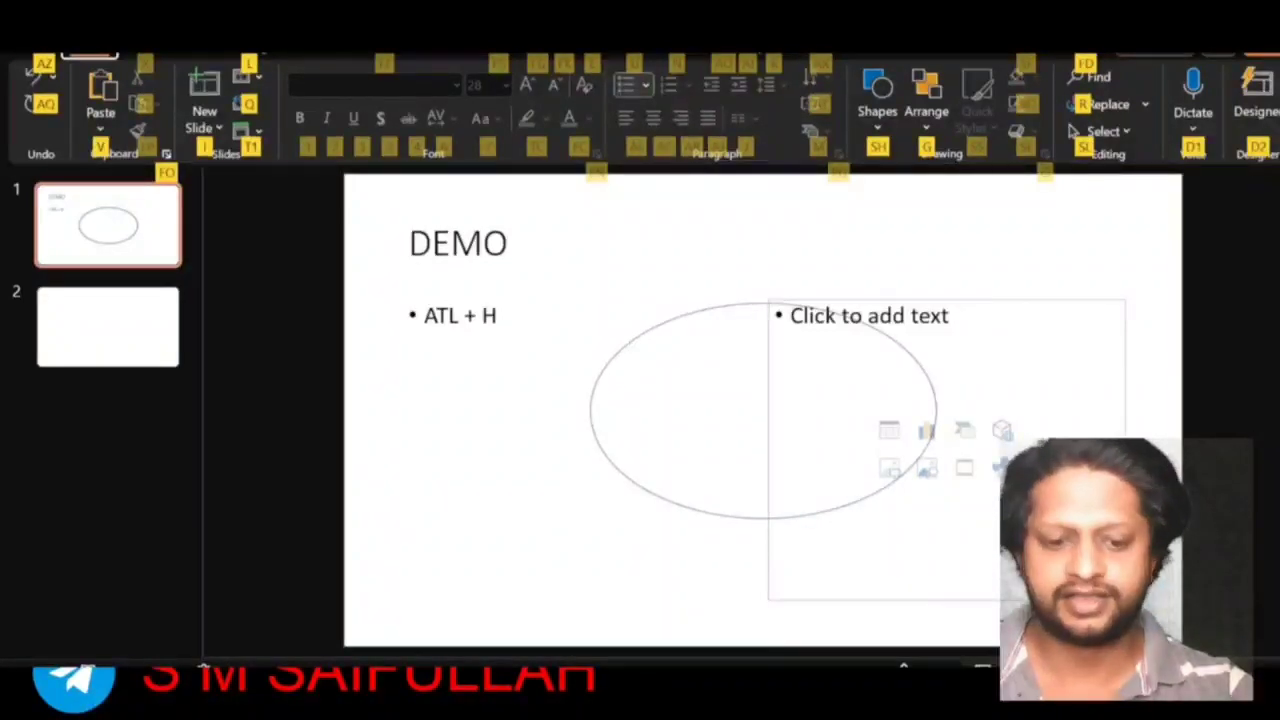
{"action": "key", "text": "g"}
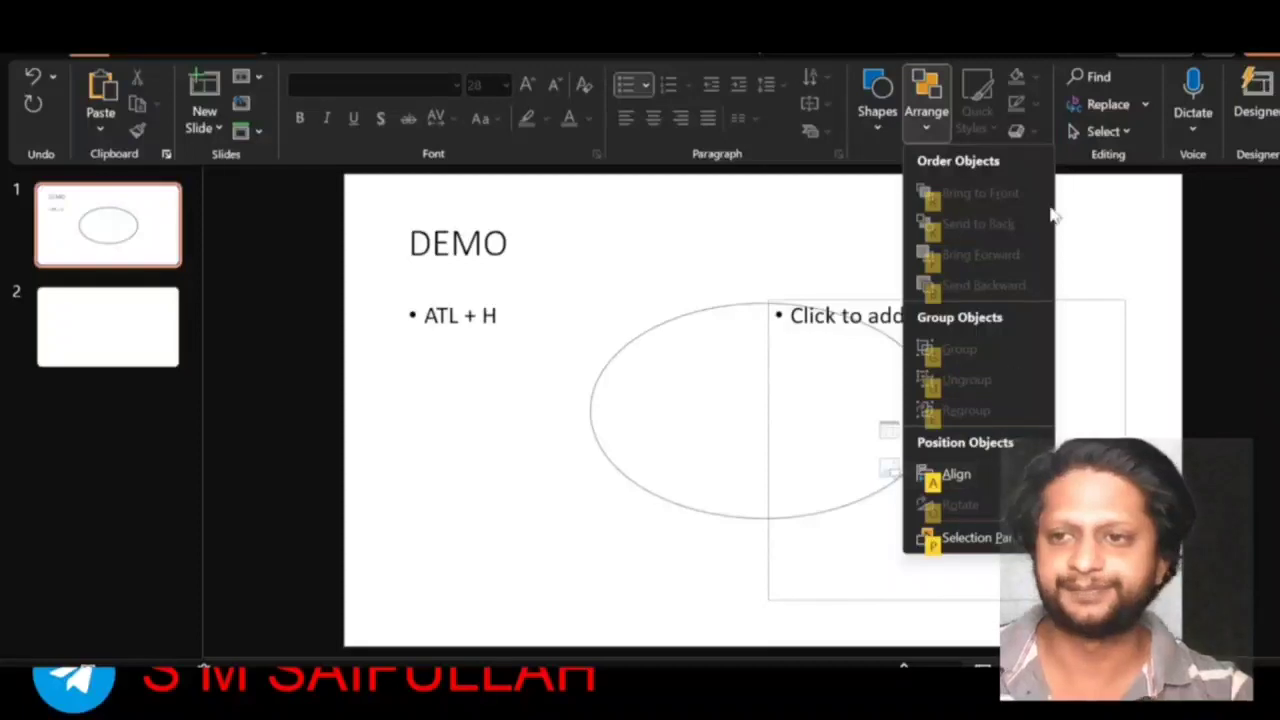
{"action": "key", "text": "Escape"}
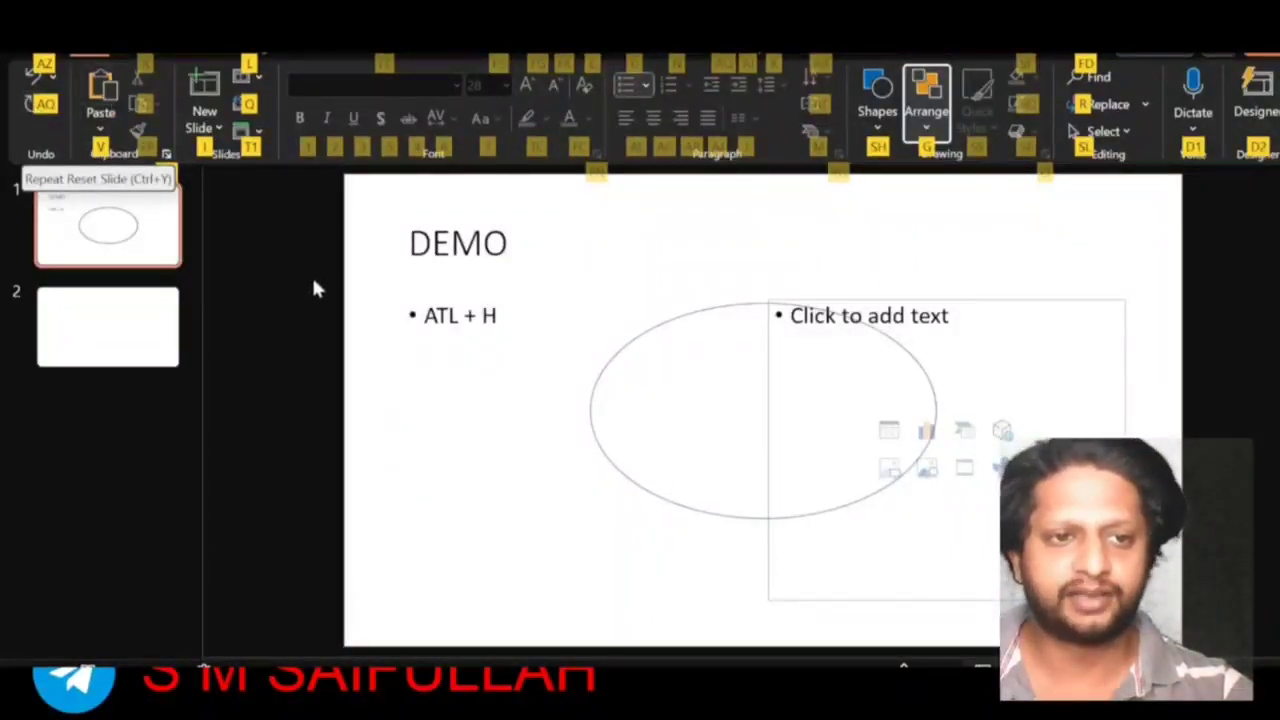
{"action": "key", "text": "i"}
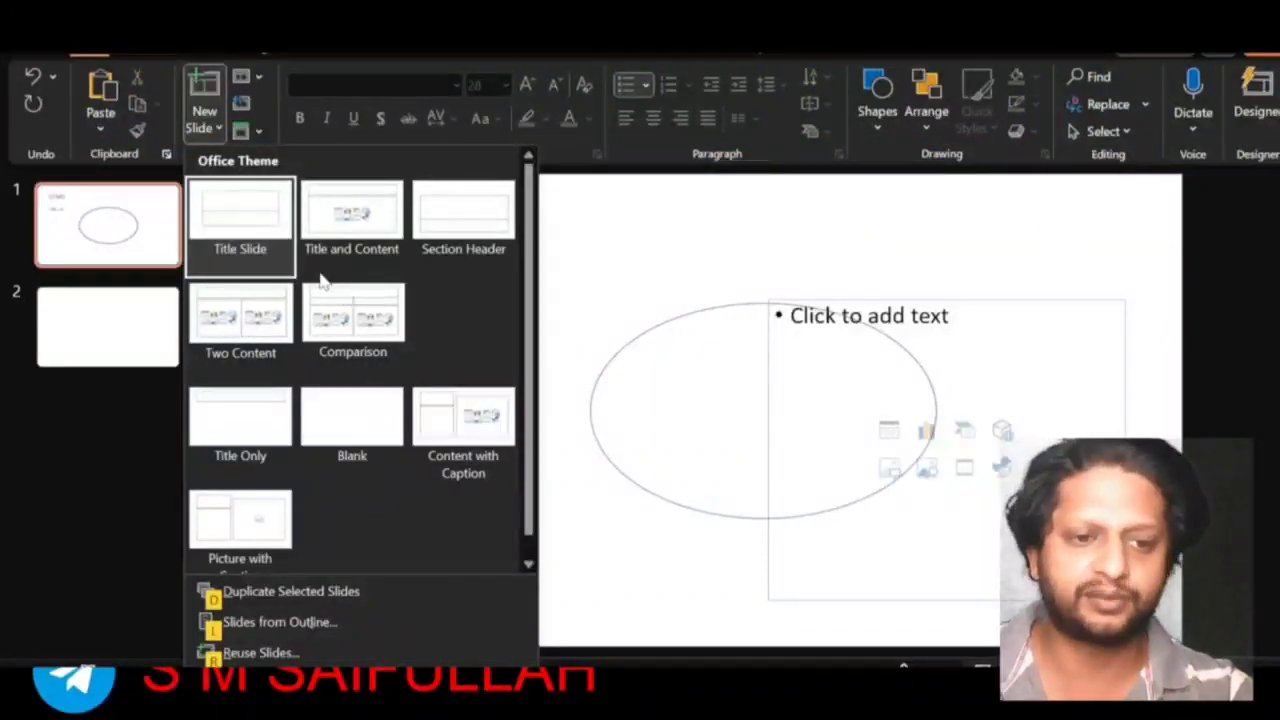
{"action": "key", "text": "Down"}
{"action": "key", "text": "Down"}
{"action": "key", "text": "Down"}
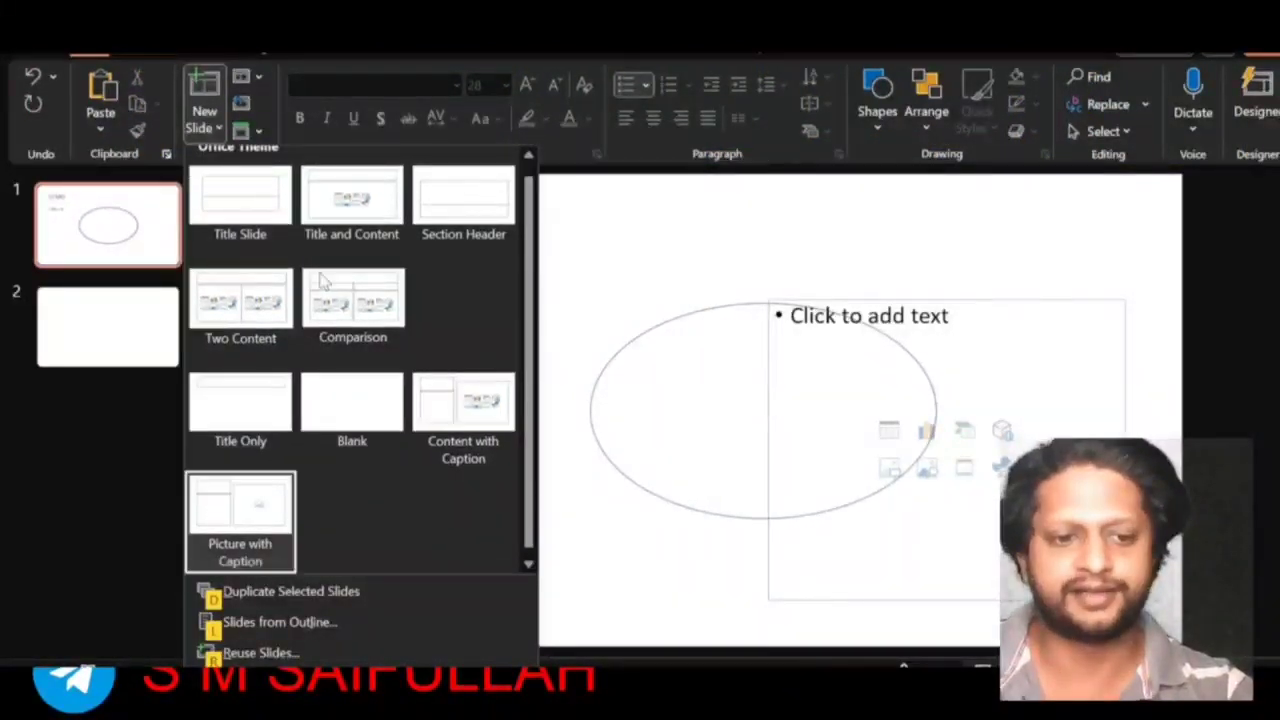
{"action": "key", "text": "Escape"}
{"action": "key", "text": "alt+h"}
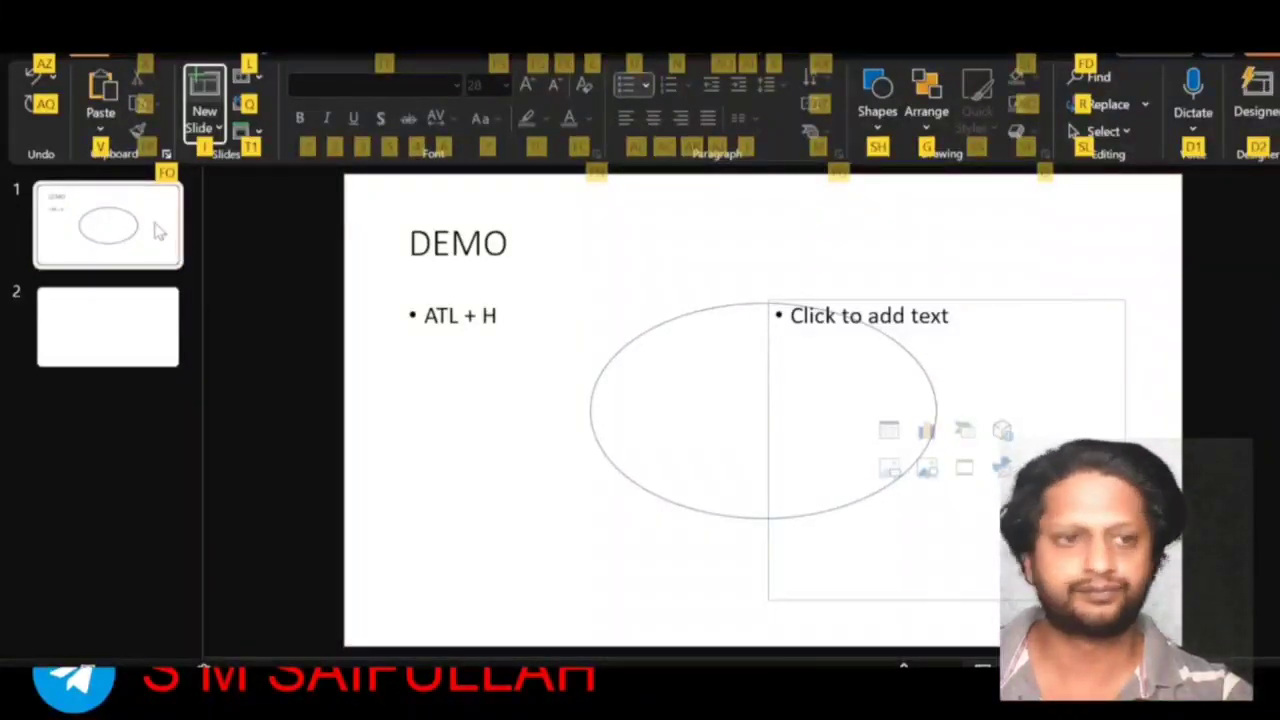
{"action": "left_click", "coordinate": [123, 332]}
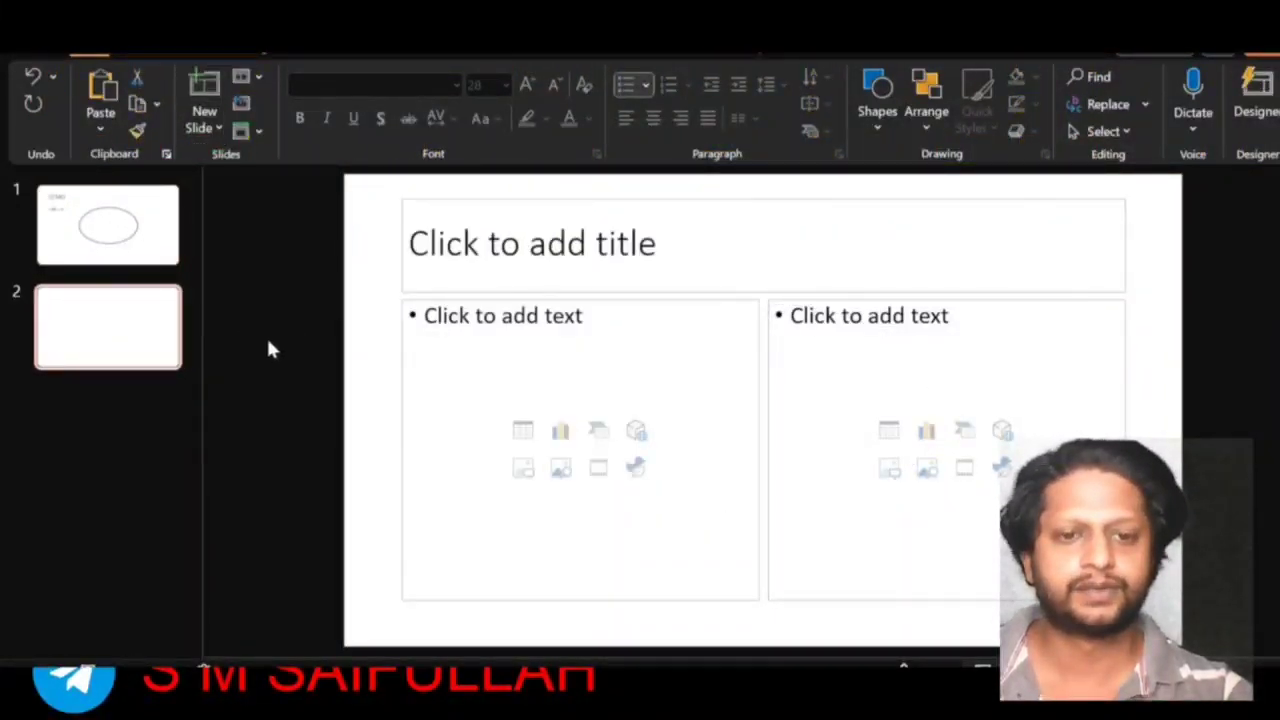
Change the slide 1 bullet from 'ATL + H' to 'ATL + N'
{"action": "key", "text": "alt+n"}
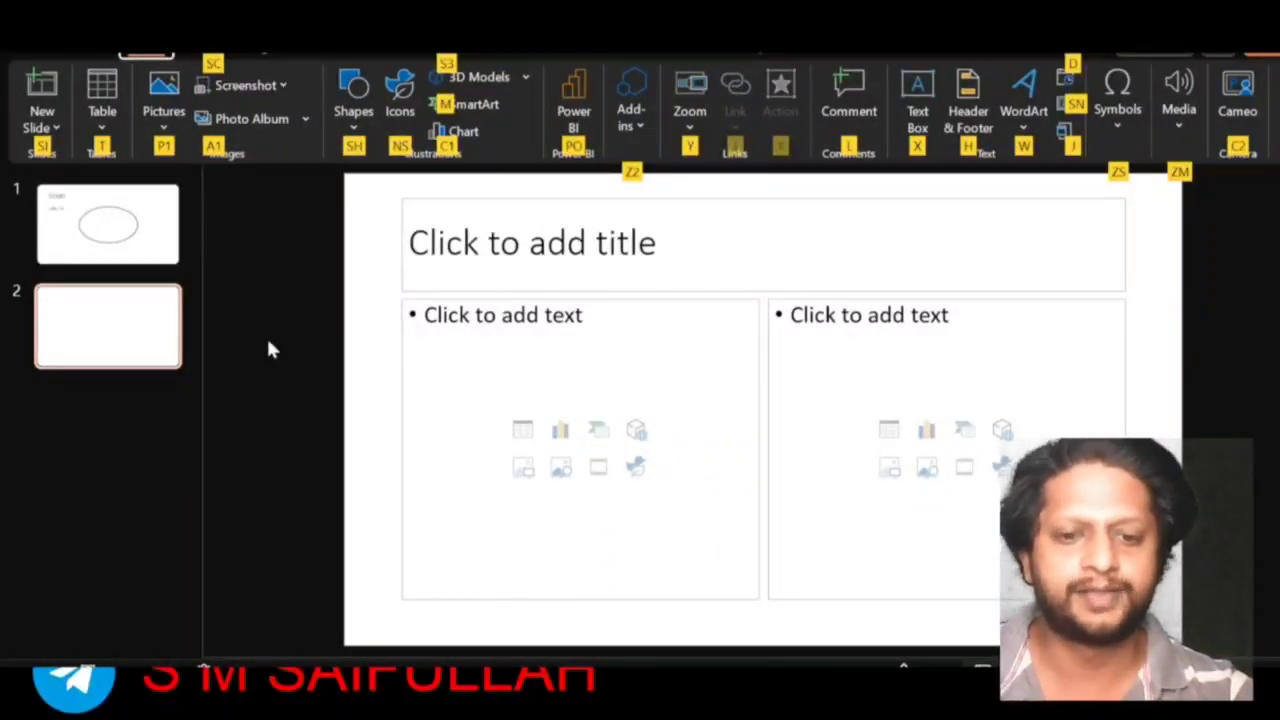
{"action": "scroll", "coordinate": [268, 348], "scroll_direction": "up", "scroll_amount": 1}
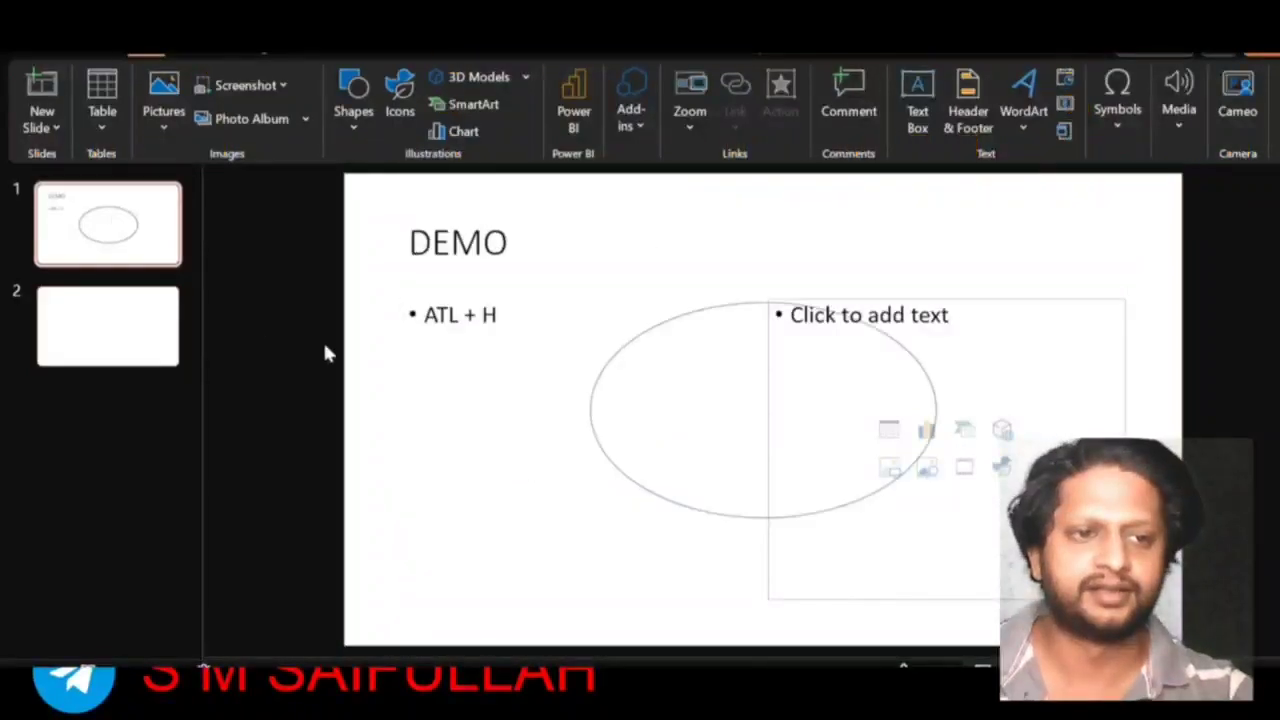
{"action": "left_click", "coordinate": [497, 316]}
{"action": "key", "text": "BackSpace"}
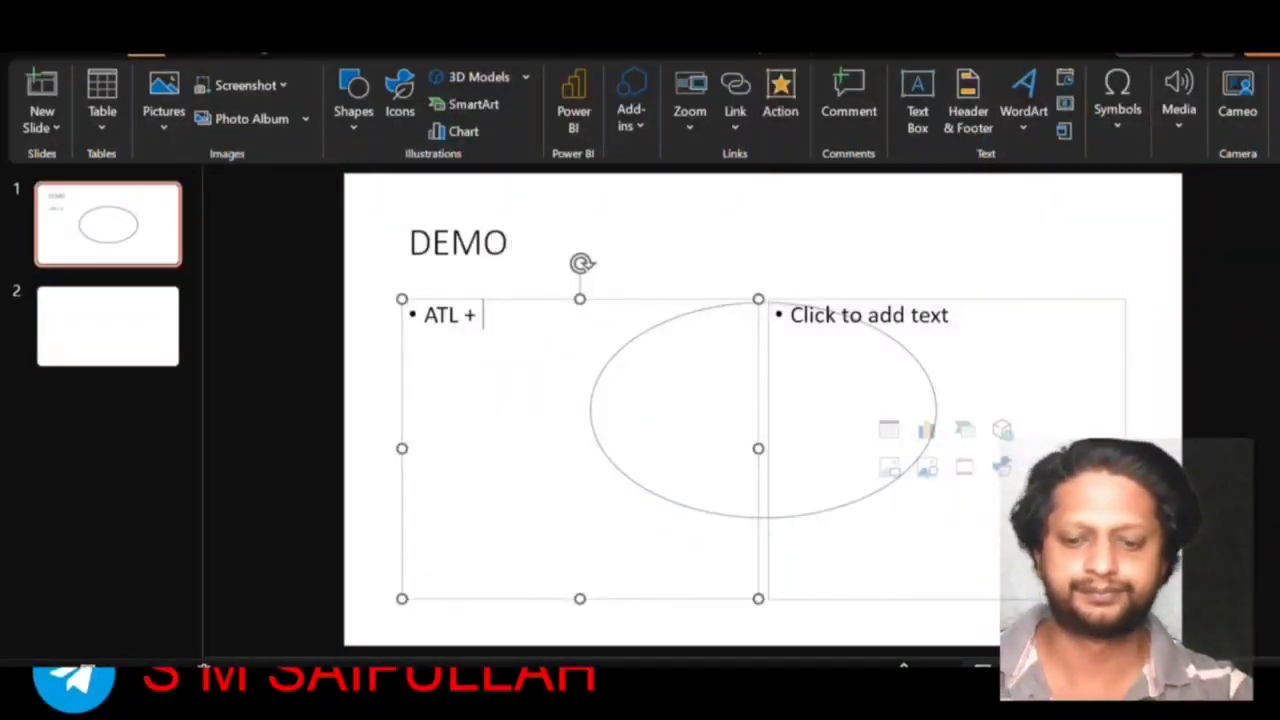
{"action": "type", "text": "N"}
{"action": "left_click", "coordinate": [270, 332]}
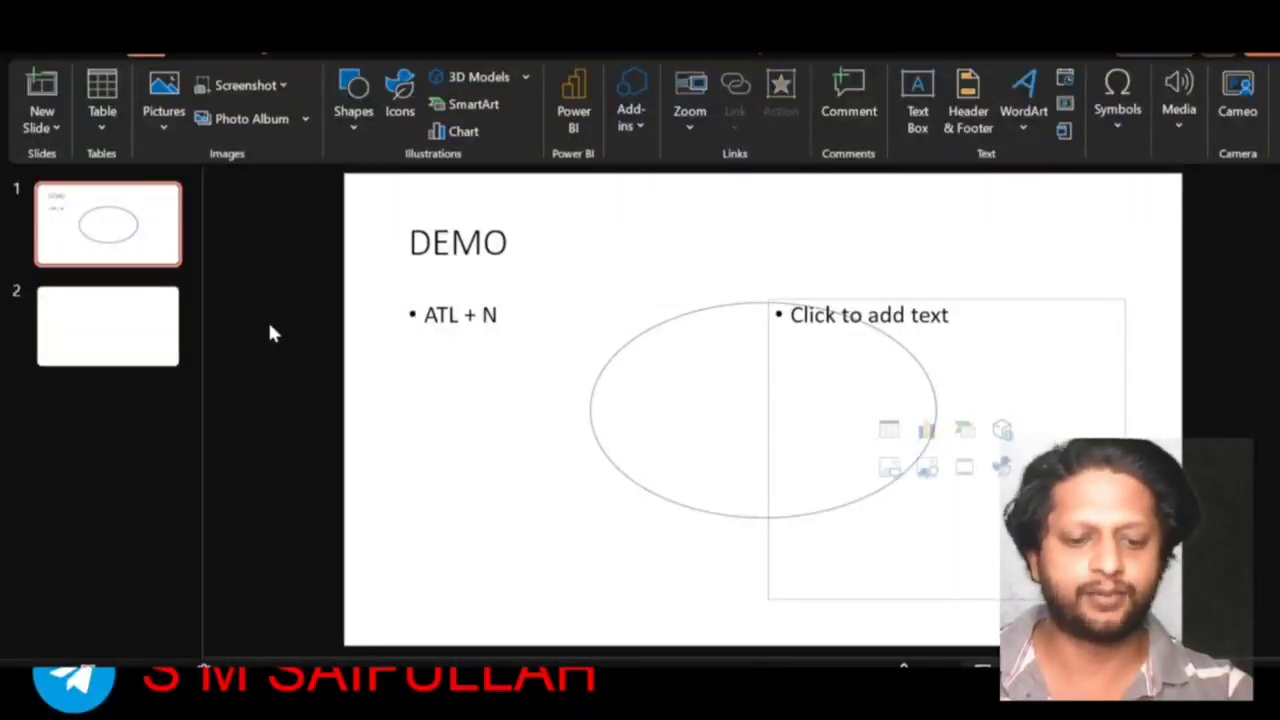
Open and close the Header & Footer settings with Alt+N, H
{"action": "key", "text": "alt+n"}
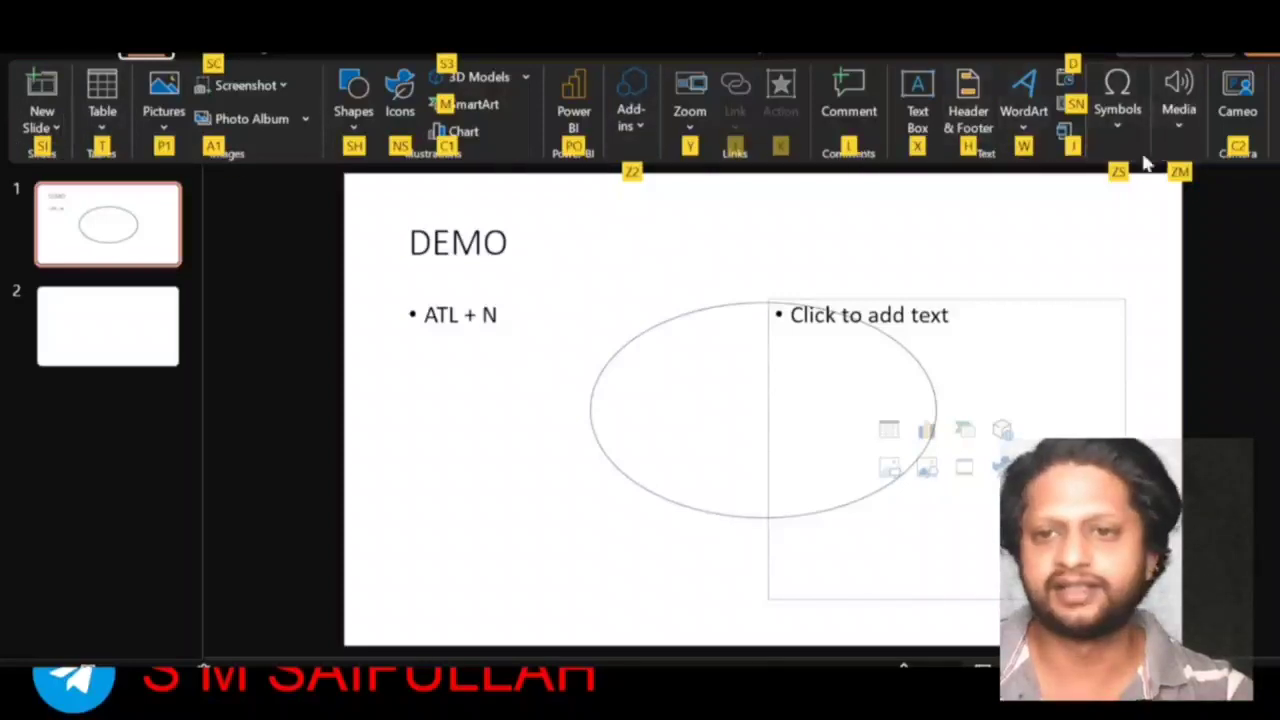
{"action": "key", "text": "h"}
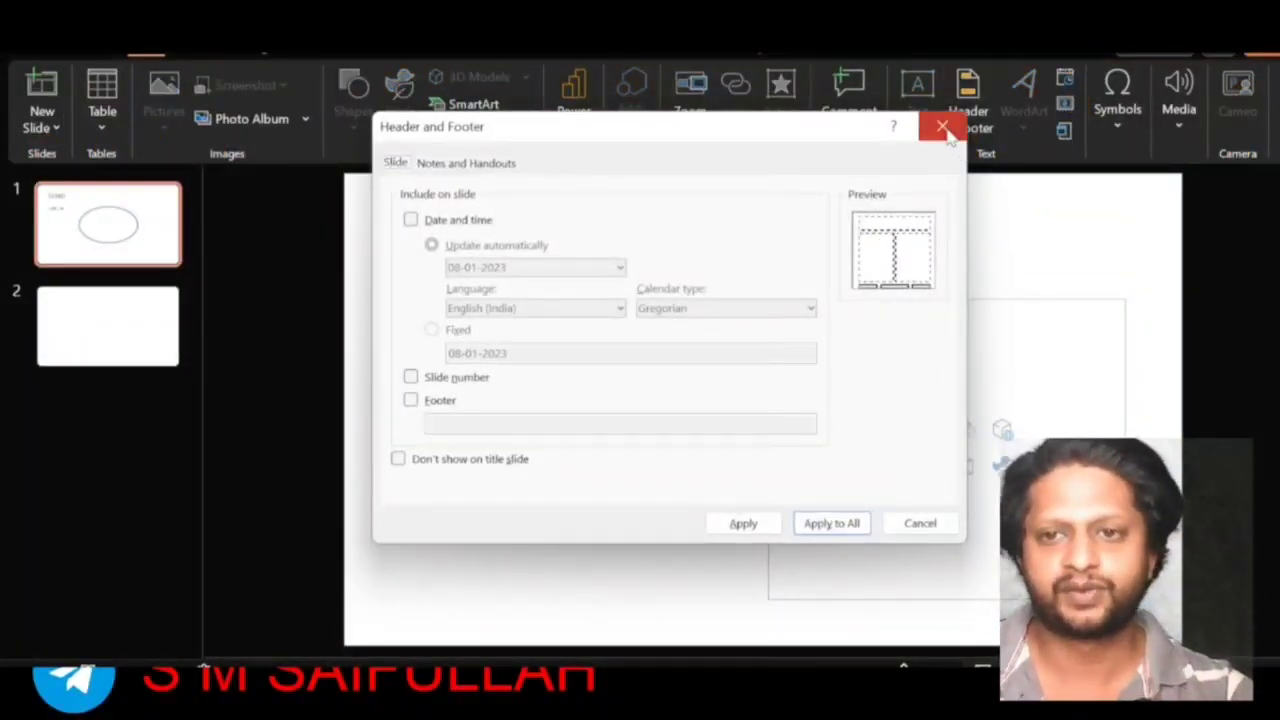
{"action": "left_click", "coordinate": [942, 126]}
{"action": "key", "text": "alt+n"}
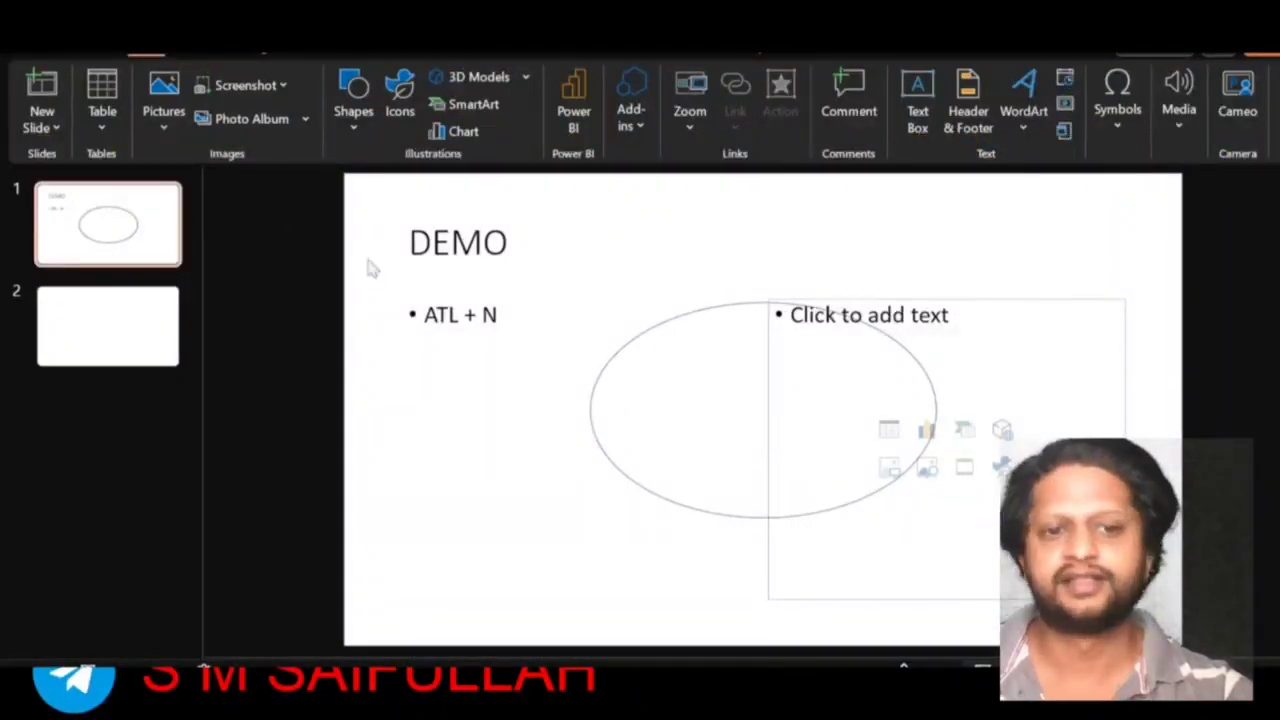
Edit the bullet to read 'ATL + S , B'
{"action": "left_click", "coordinate": [485, 316]}
{"action": "type", "text": "S"}
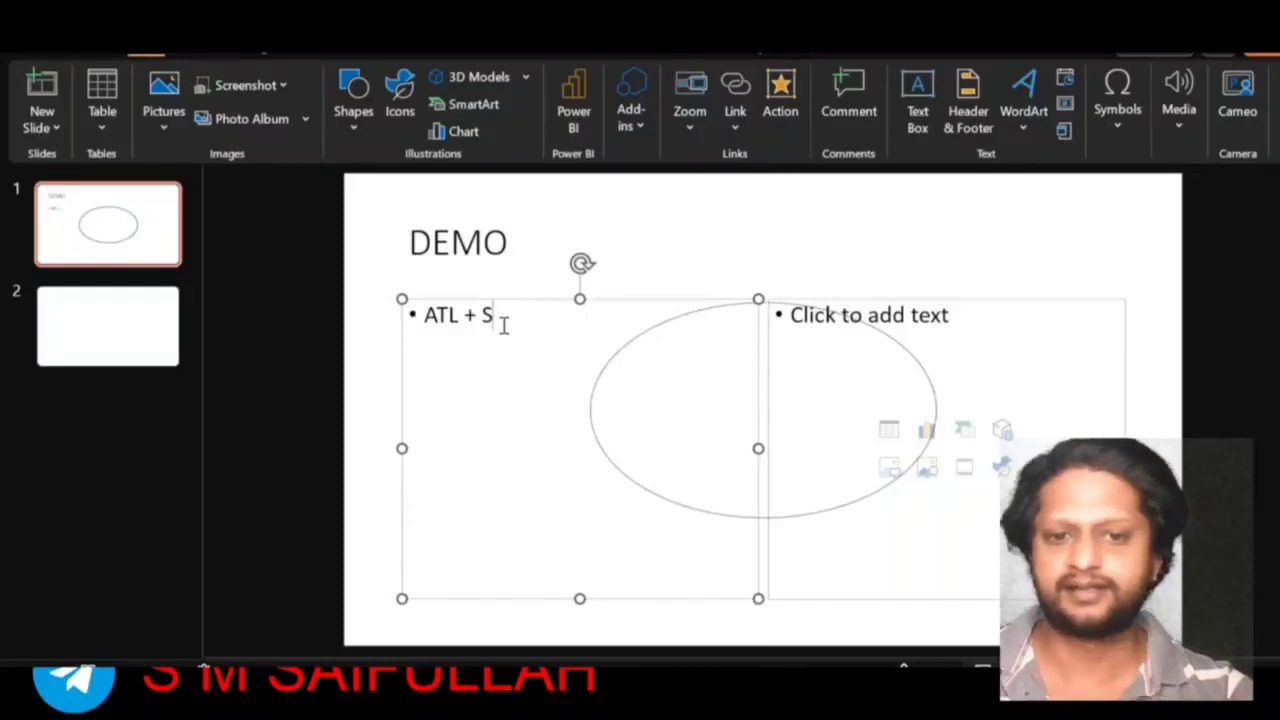
{"action": "type", "text": ","}
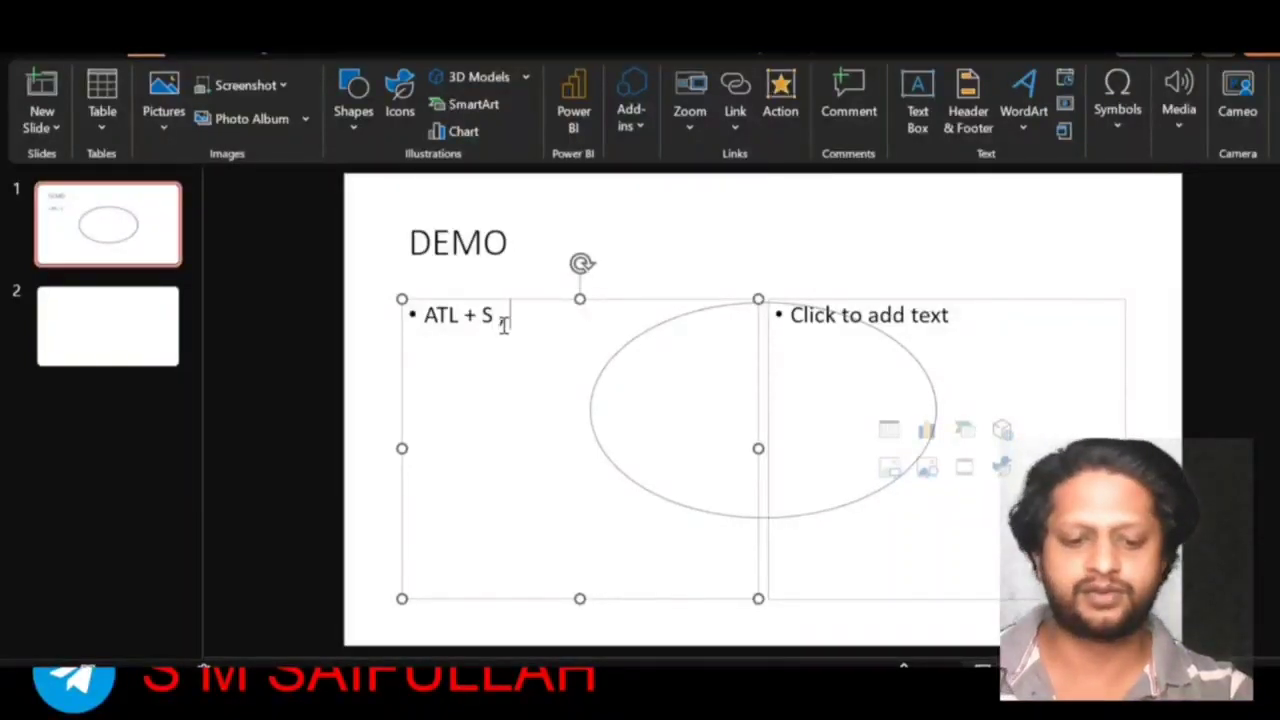
{"action": "type", "text": " B"}
{"action": "left_click", "coordinate": [293, 333]}
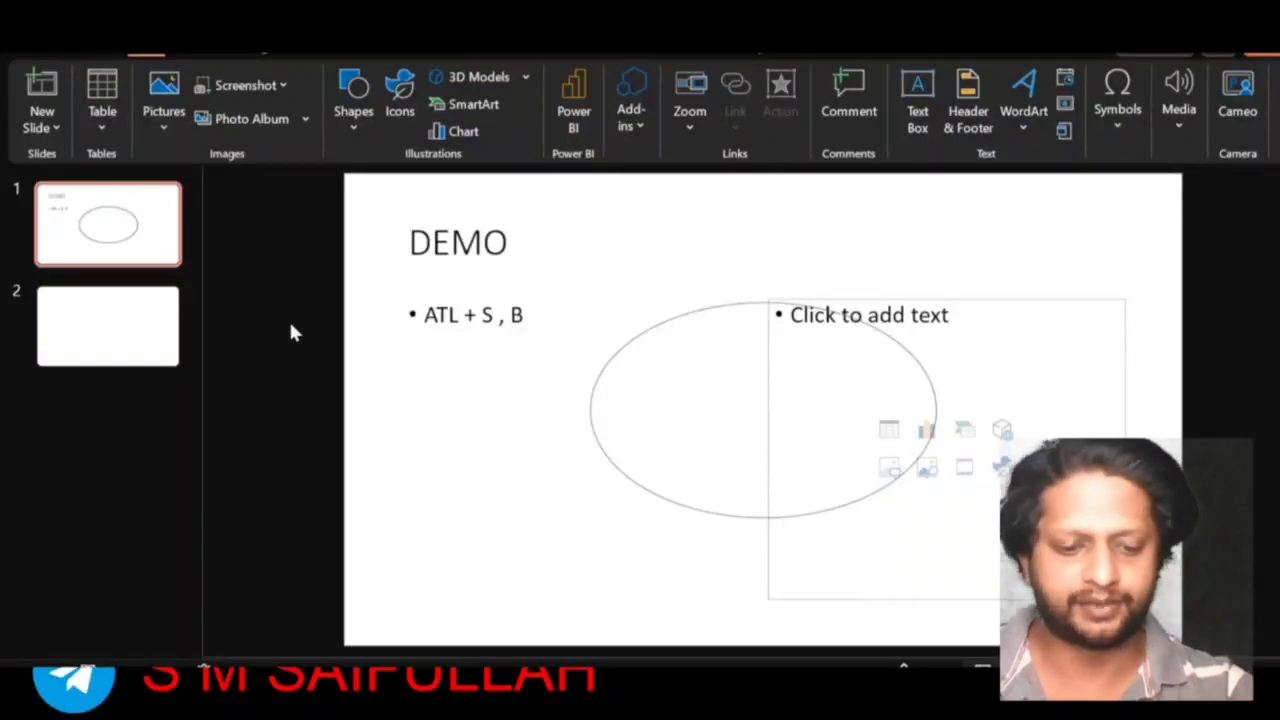
Run the slide show from the beginning with Alt+S, B, then end it
{"action": "key", "text": "alt+s"}
{"action": "key", "text": "b"}
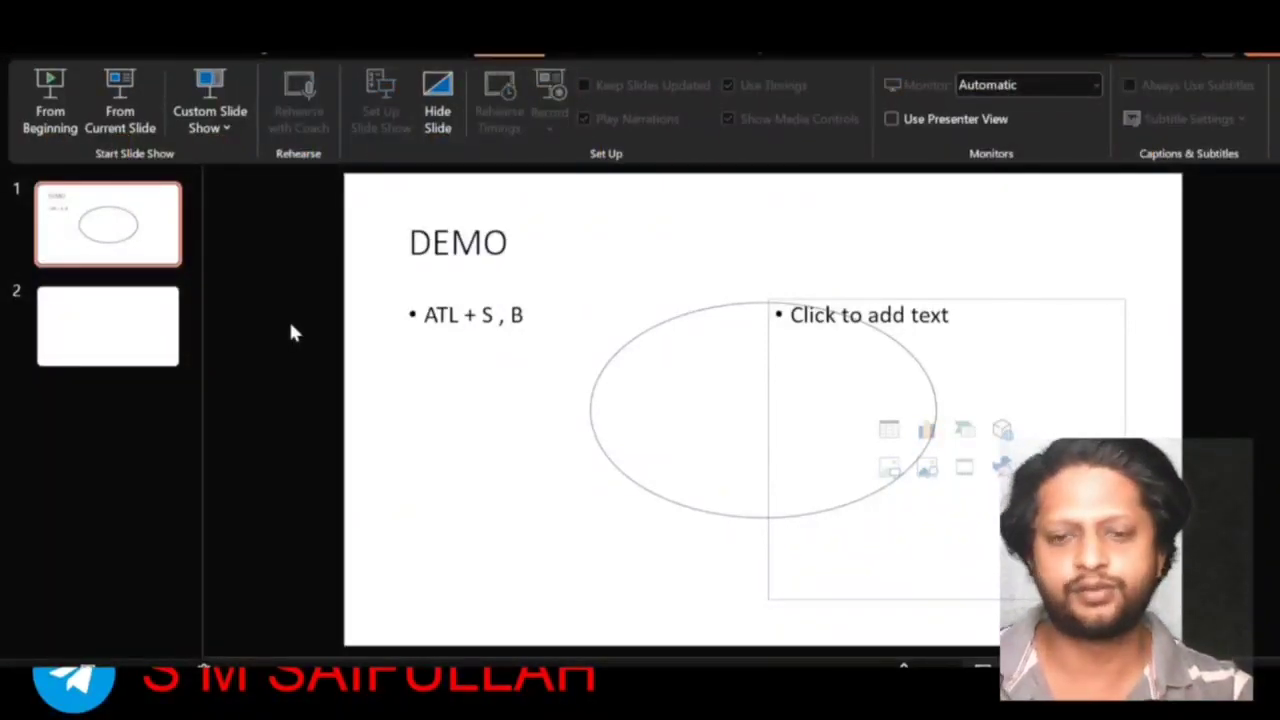
{"action": "key", "text": "Escape"}
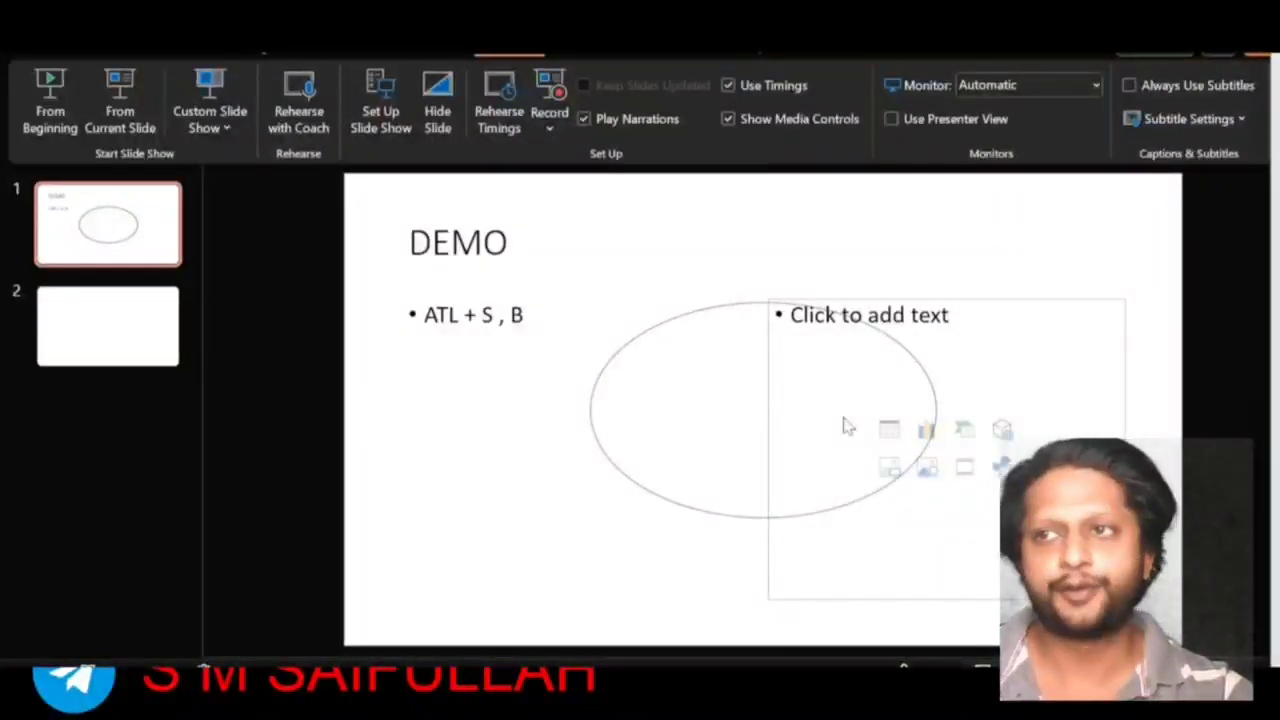
Trim the end of the bullet text and preview the File backstage with Alt+F
{"action": "double_click", "coordinate": [517, 316]}
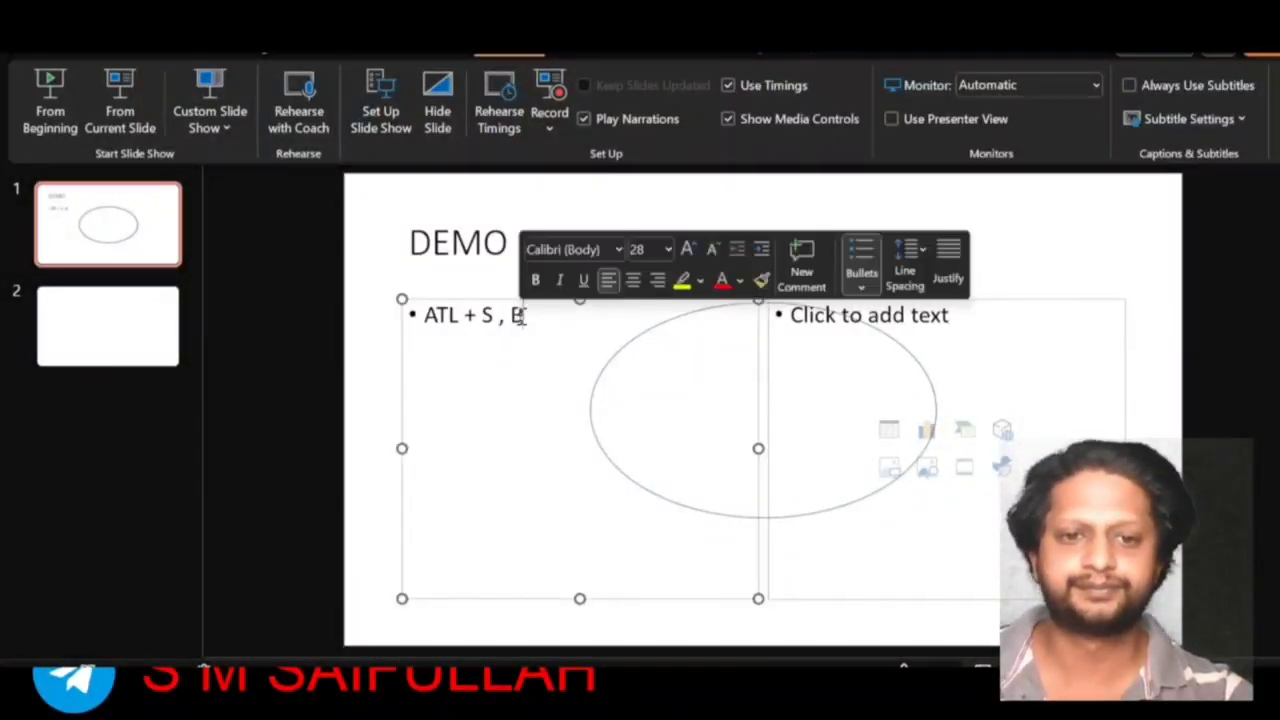
{"action": "key", "text": "BackSpace"}
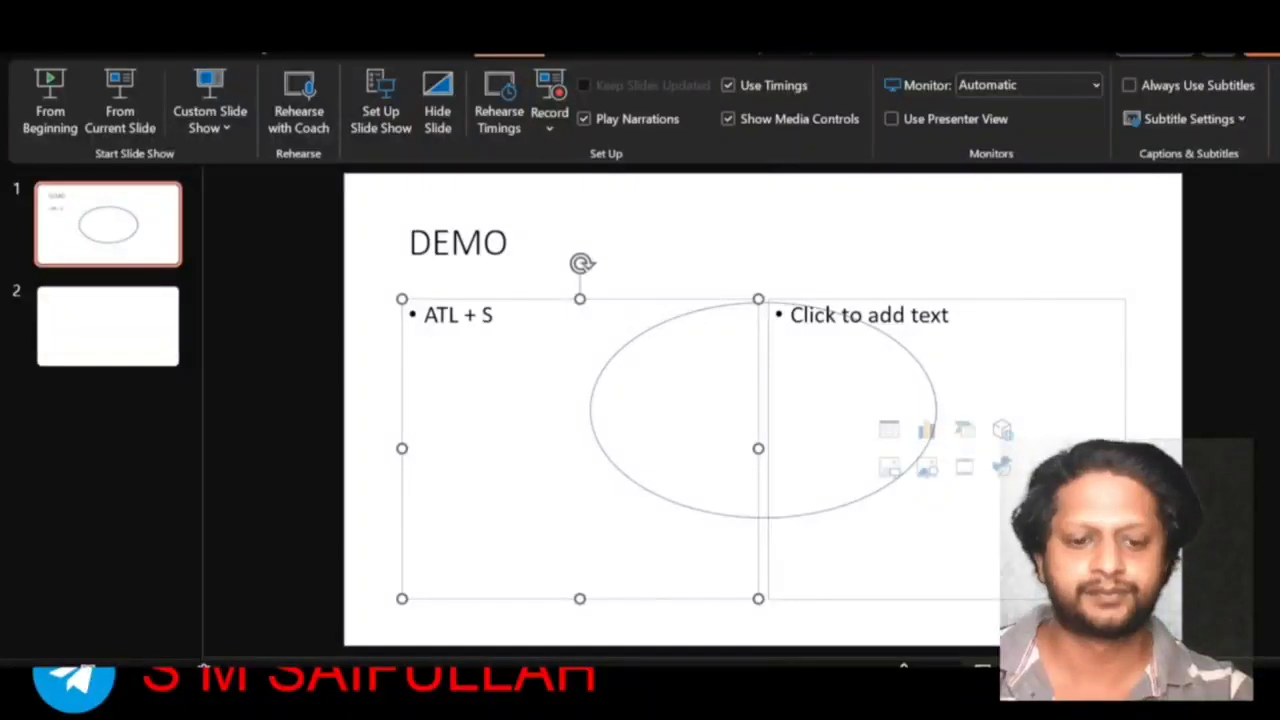
{"action": "key", "text": "BackSpace"}
{"action": "type", "text": ", X"}
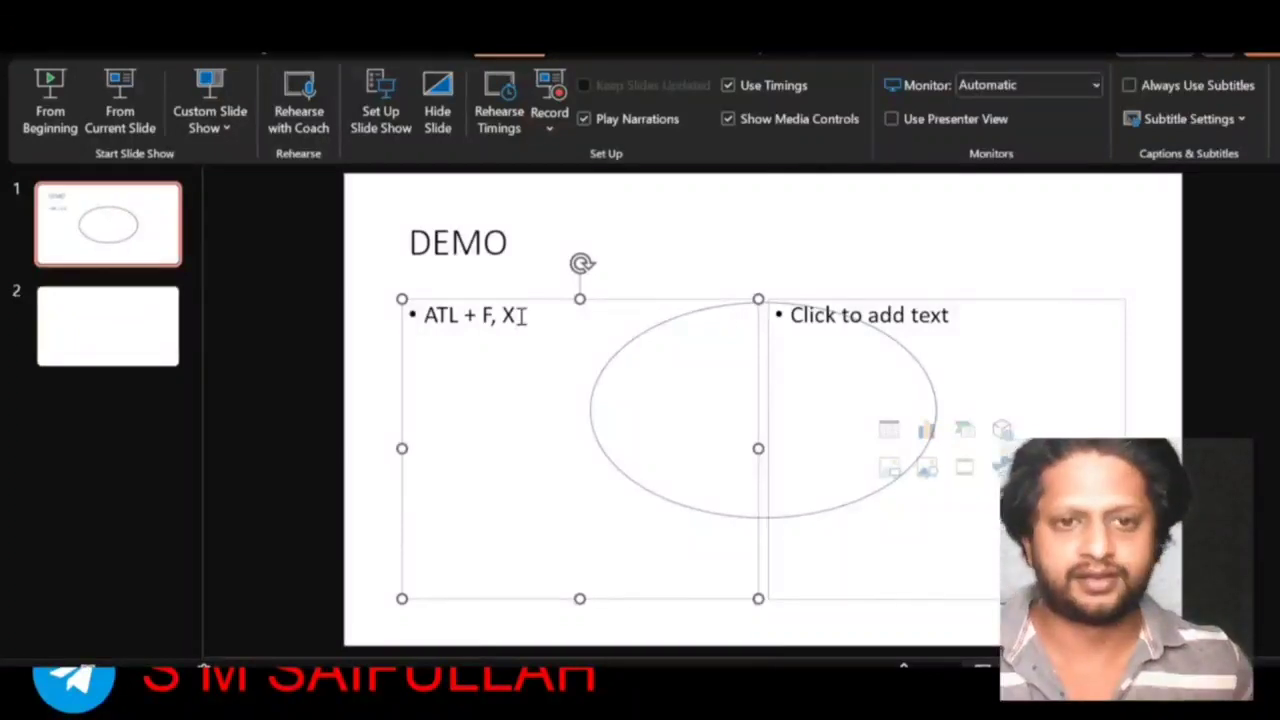
{"action": "key", "text": "alt+f"}
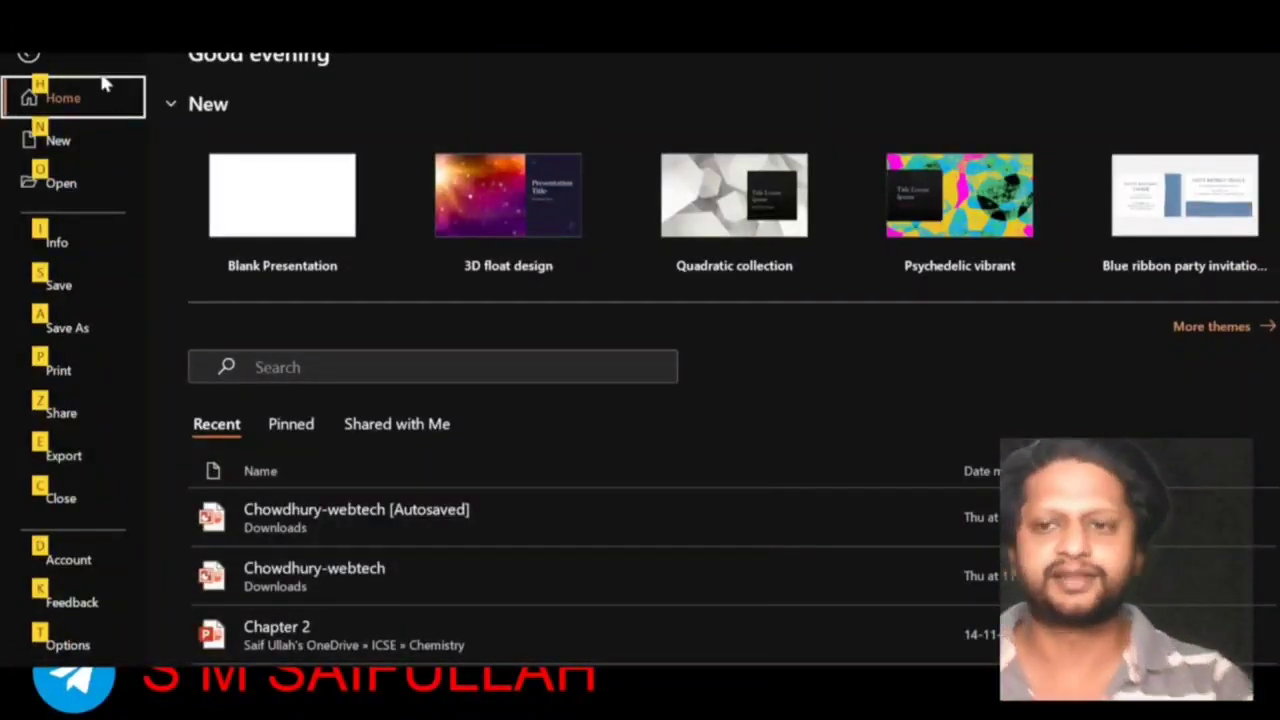
{"action": "key", "text": "Escape"}
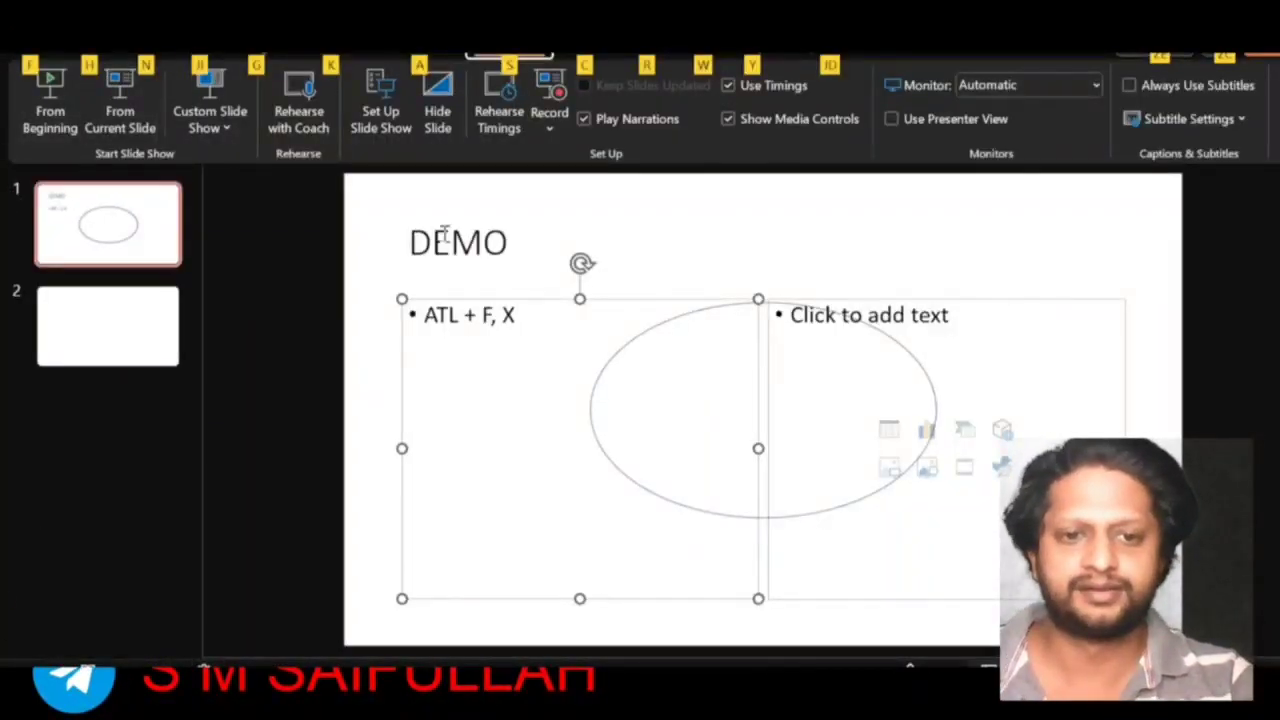
Correct ATL to ALT, shorten the bullet to 'ALT + F', and reopen then close File
{"action": "left_click", "coordinate": [458, 315]}
{"action": "key", "text": "BackSpace"}
{"action": "key", "text": "BackSpace"}
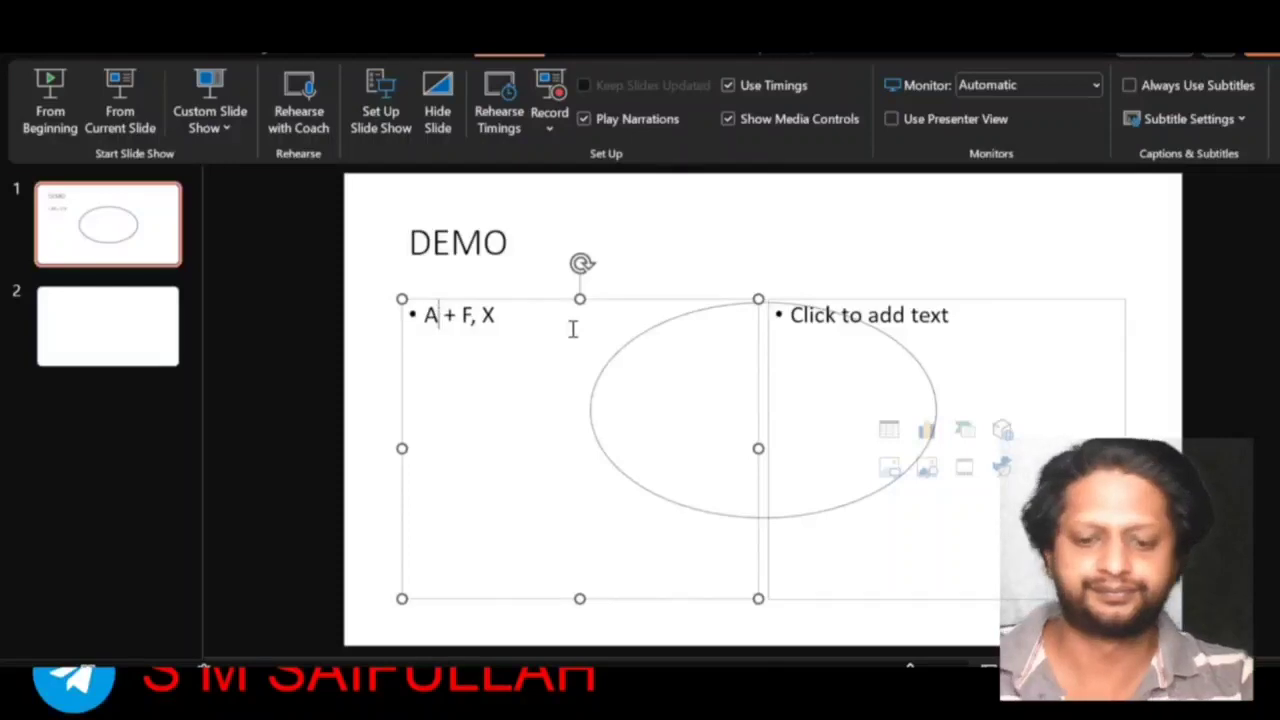
{"action": "type", "text": "LT"}
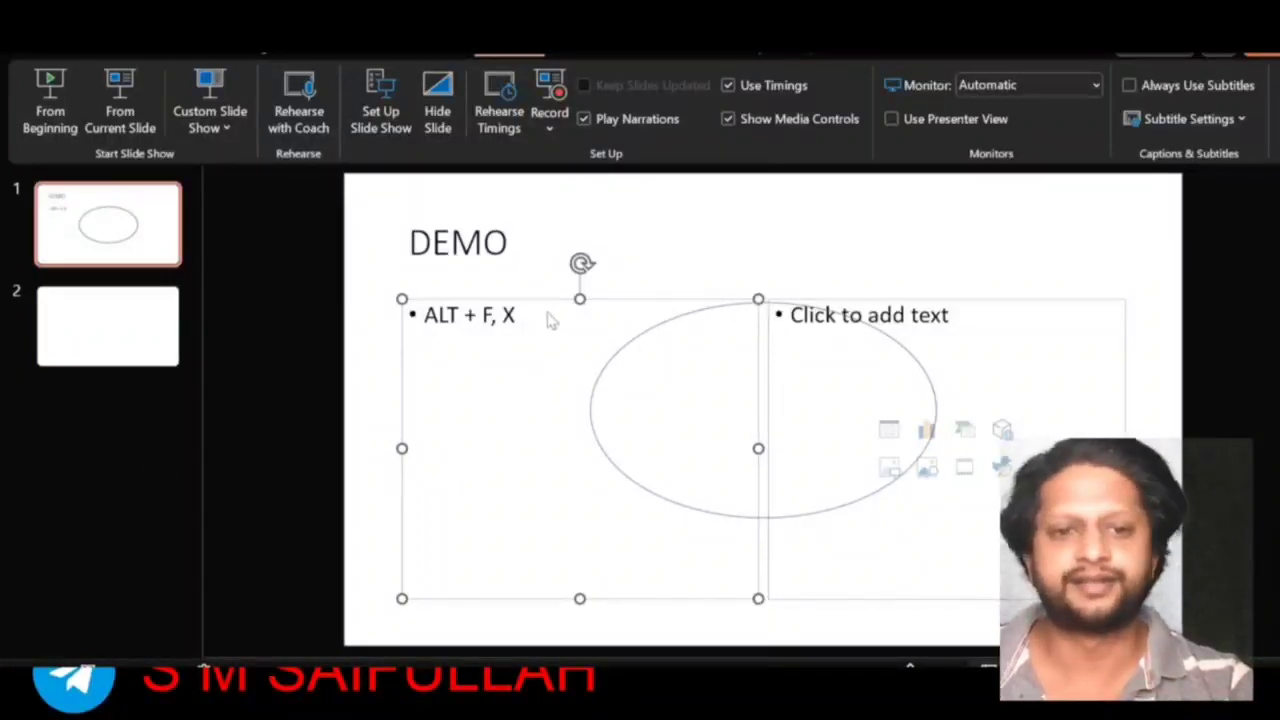
{"action": "key", "text": "BackSpace"}
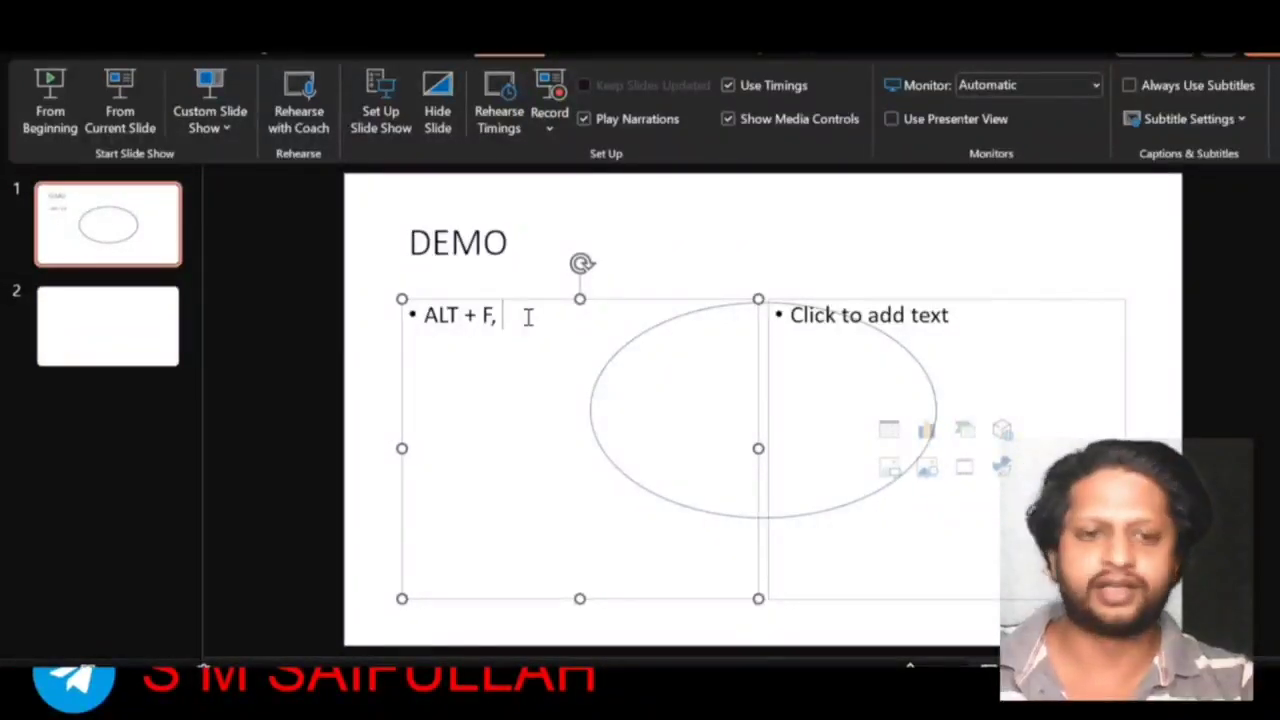
{"action": "key", "text": "BackSpace"}
{"action": "key", "text": "alt+f"}
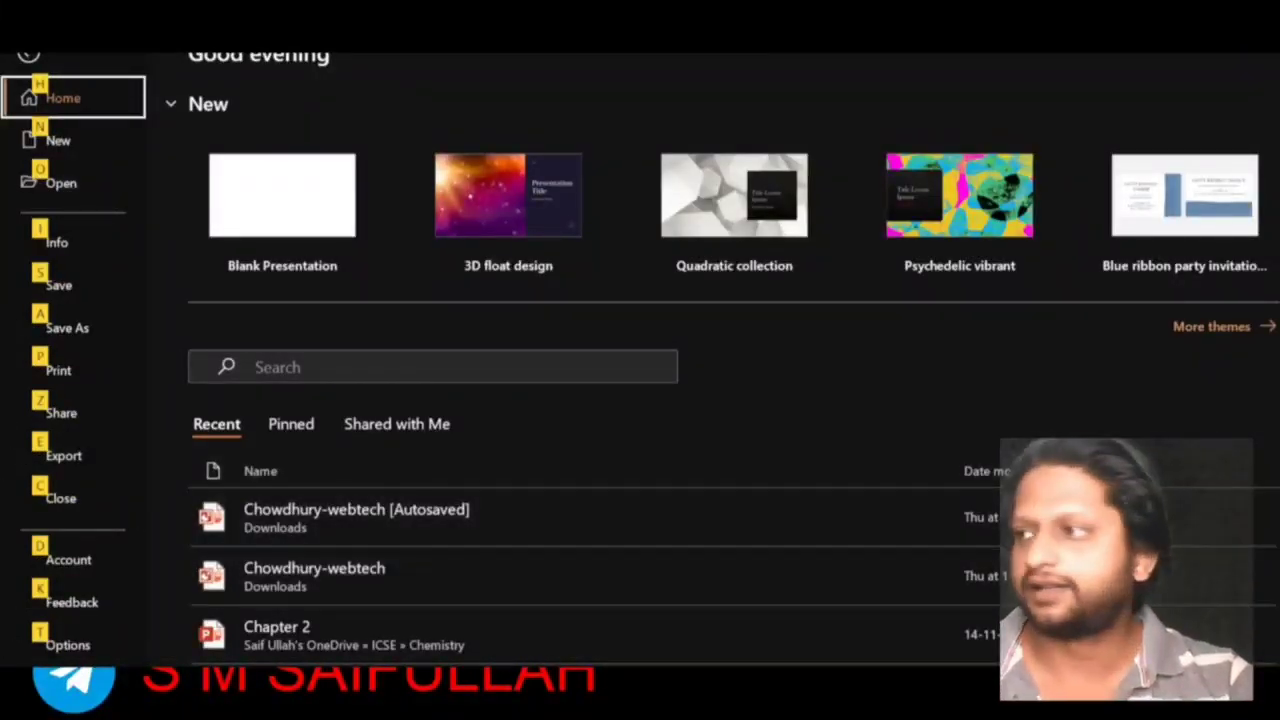
{"action": "key", "text": "alt"}
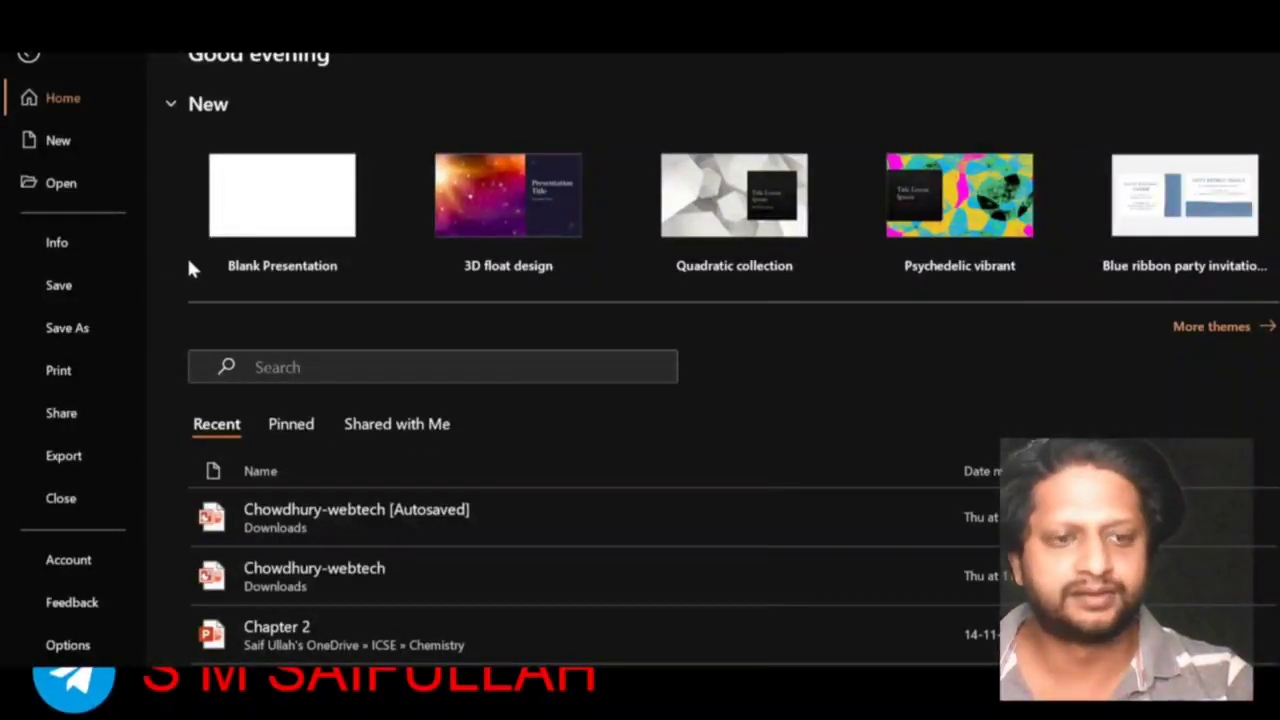
{"action": "key", "text": "Escape"}
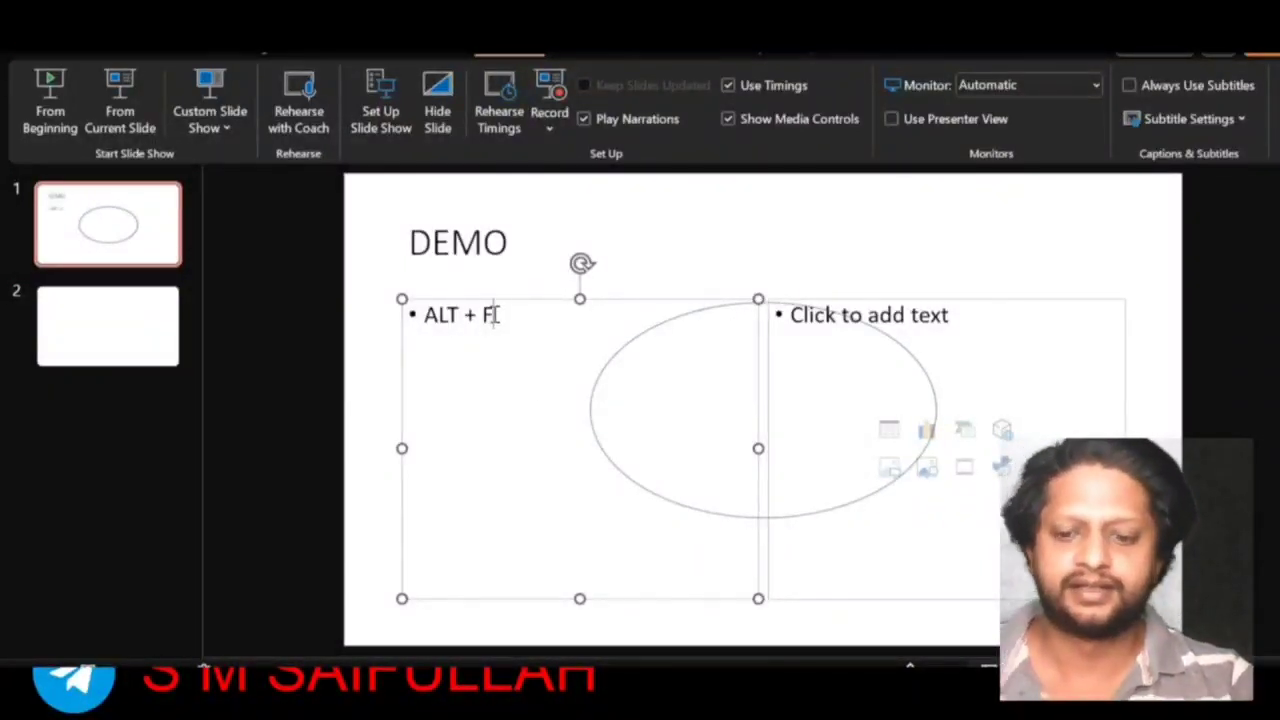
Change the bullet to 'ALT + G' and display the Design themes and variants with Alt+G
{"action": "key", "text": "BackSpace"}
{"action": "type", "text": "G"}
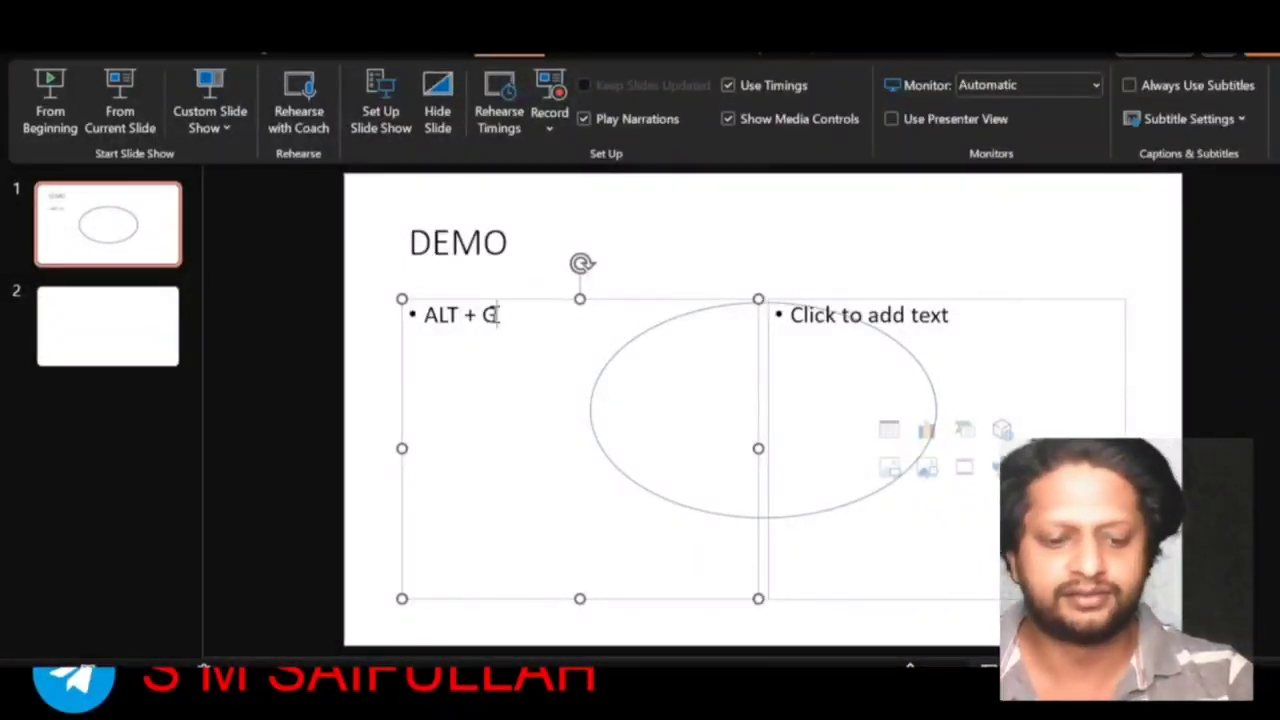
{"action": "key", "text": "alt+g"}
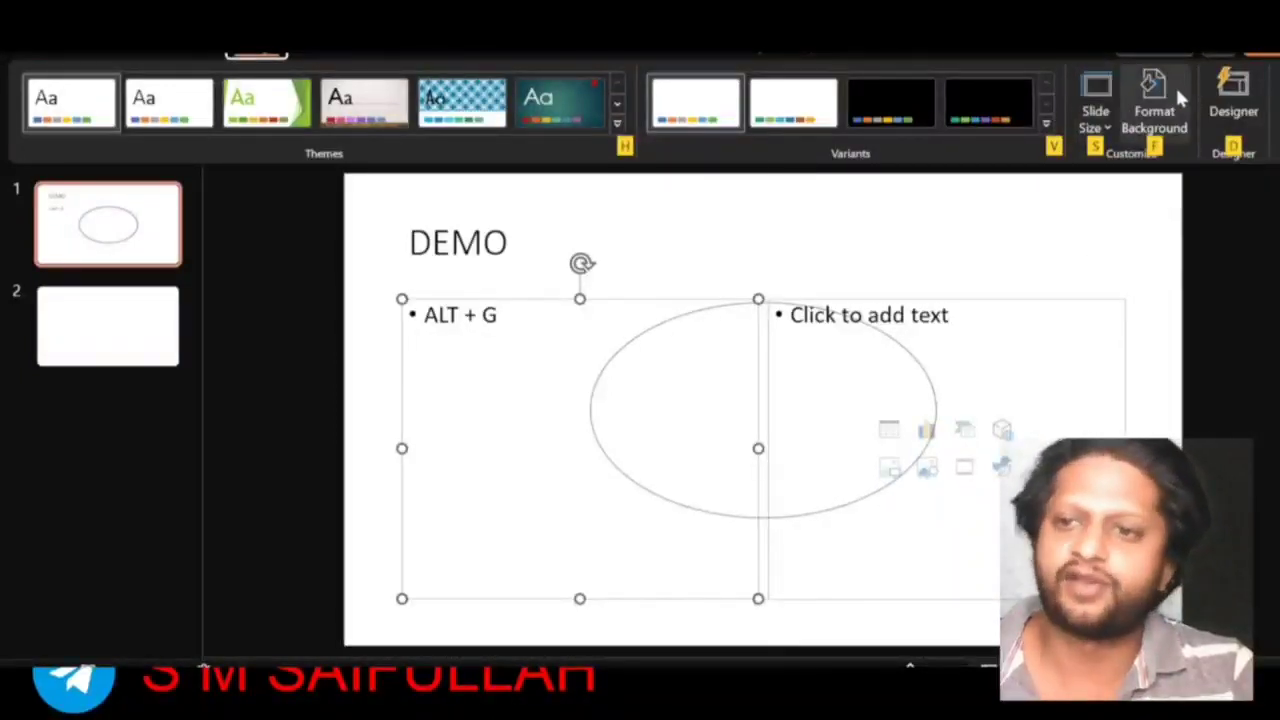
{"action": "key", "text": "Escape"}
{"action": "key", "text": "Escape"}
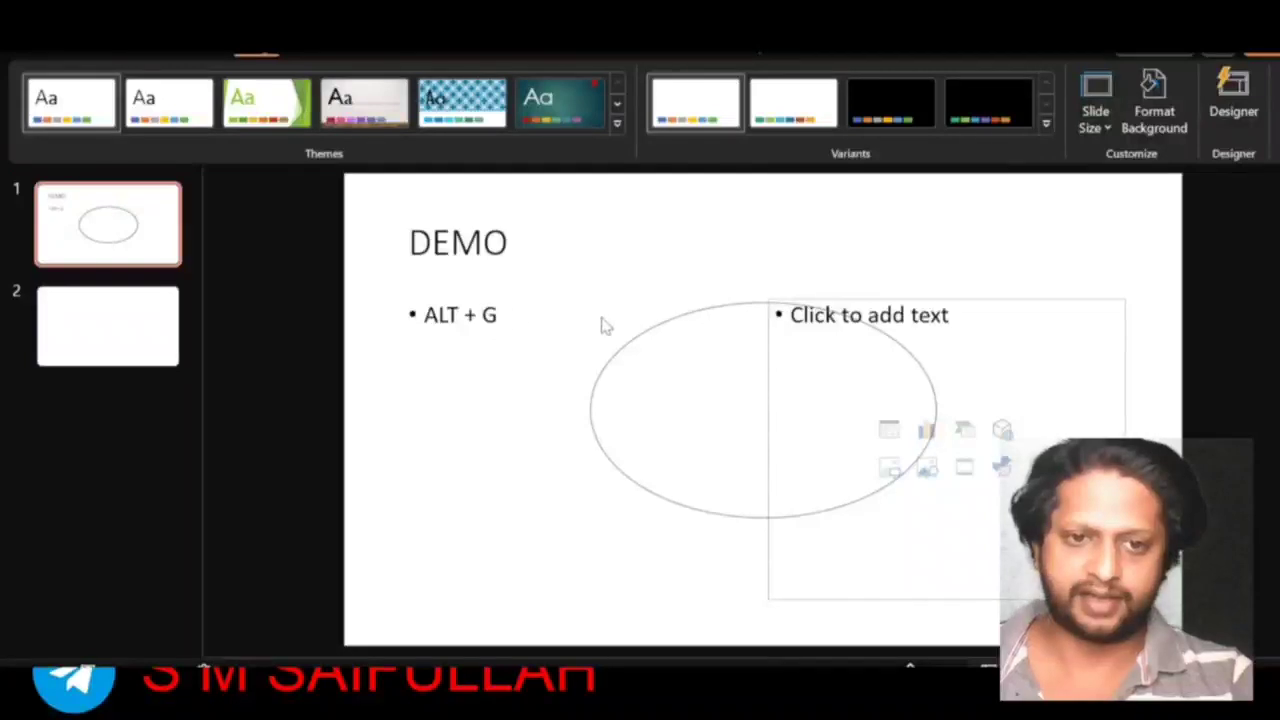
Change the bullet from 'ALT + G' to 'ALT + T'
{"action": "left_click", "coordinate": [500, 315]}
{"action": "key", "text": "BackSpace"}
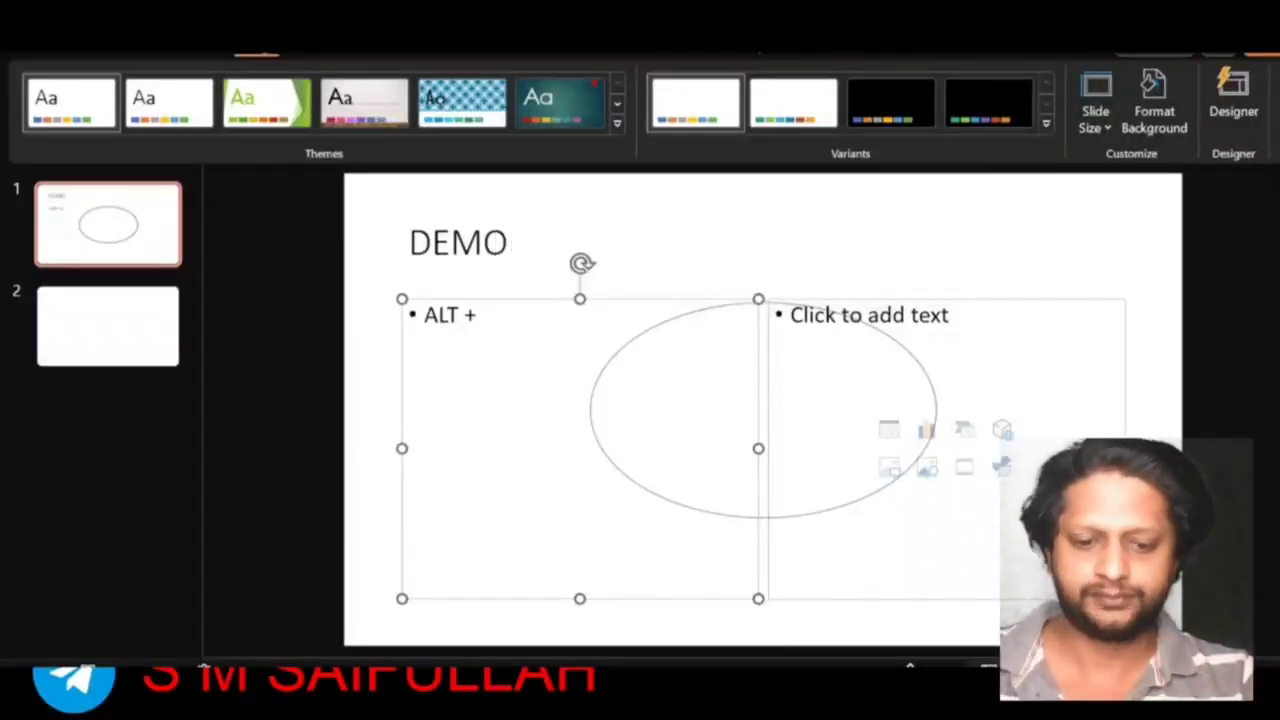
{"action": "type", "text": "T"}
{"action": "left_click", "coordinate": [262, 345]}
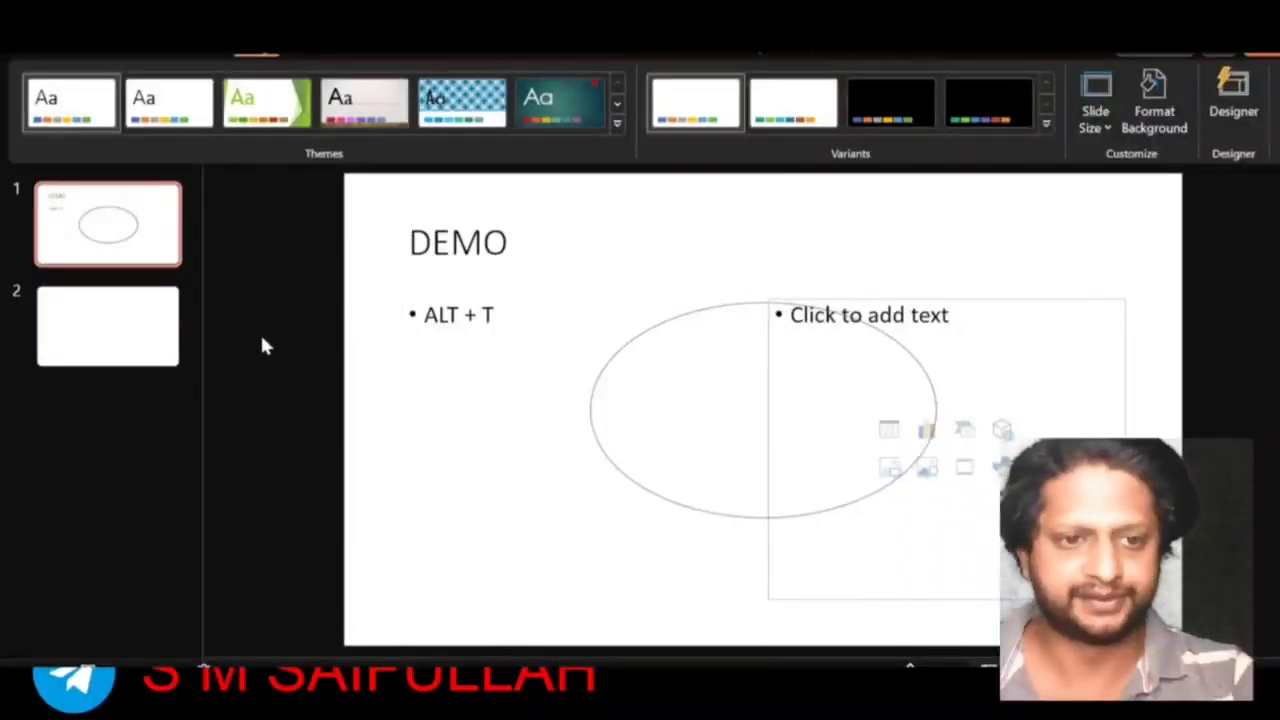
Display the Transitions tab's slide transition options, leaving None applied
{"action": "key", "text": "alt+t"}
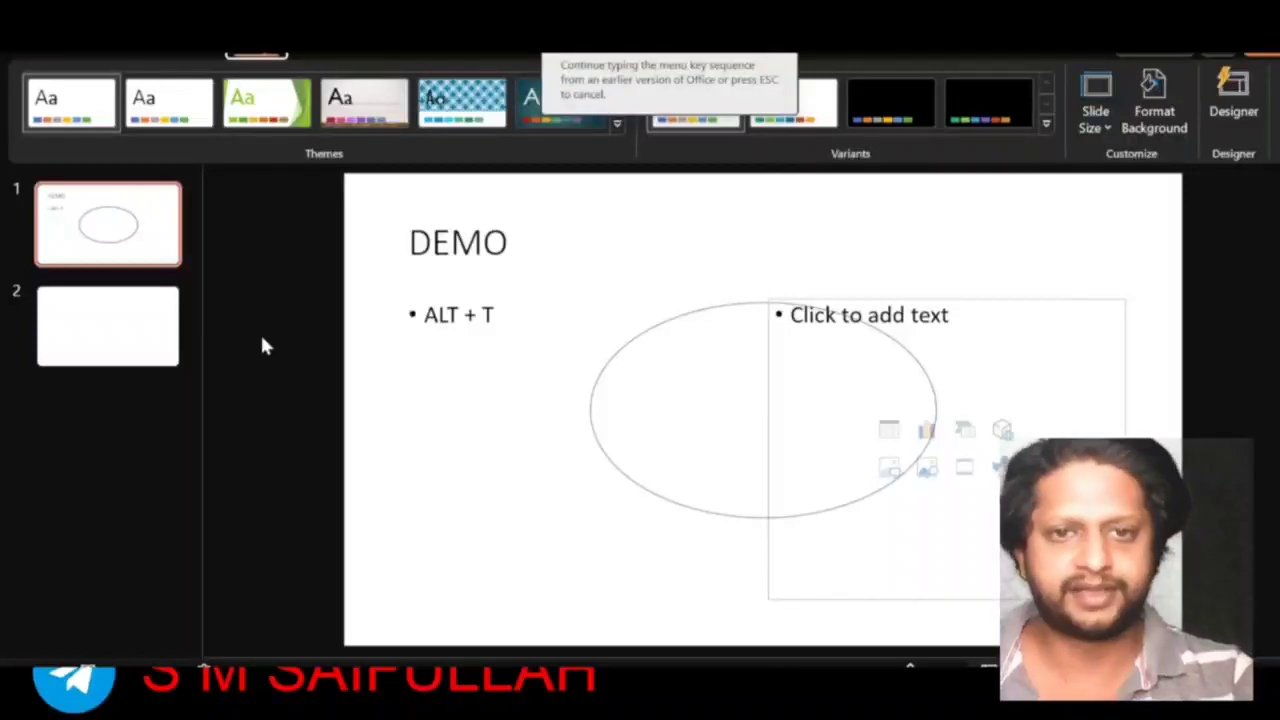
{"action": "key", "text": "Escape"}
{"action": "key", "text": "alt+t"}
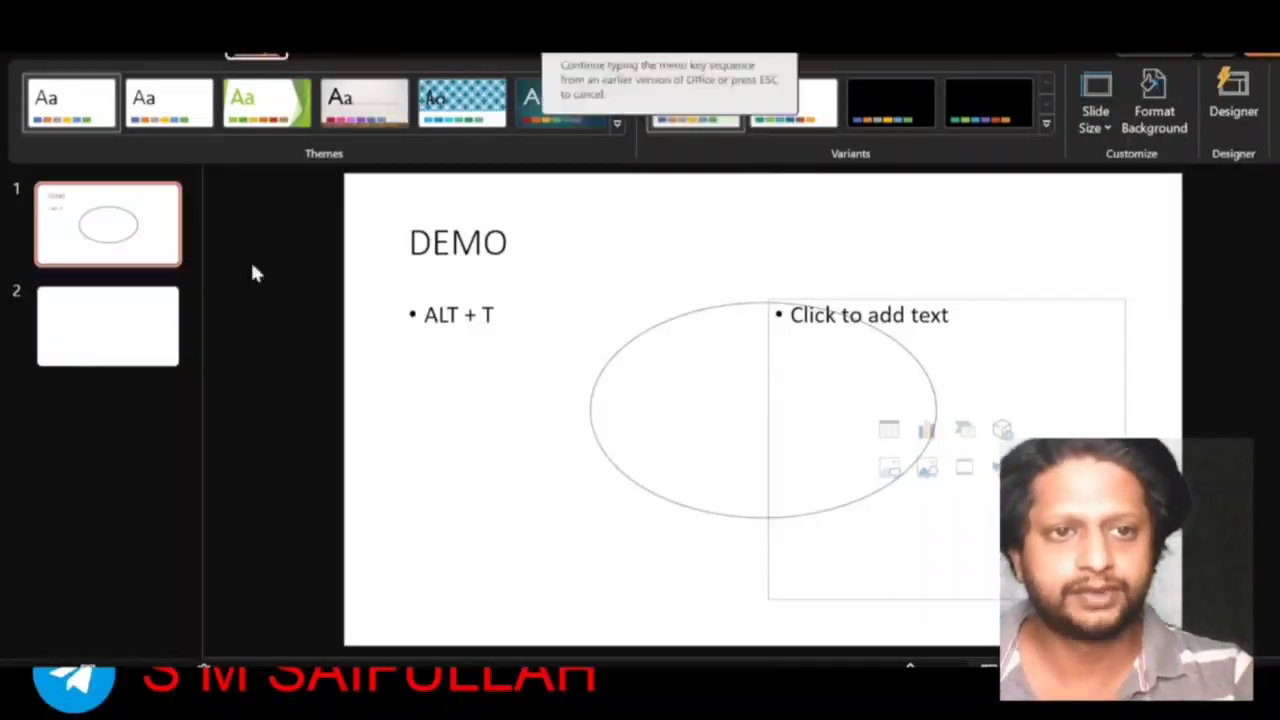
{"action": "key", "text": "Escape"}
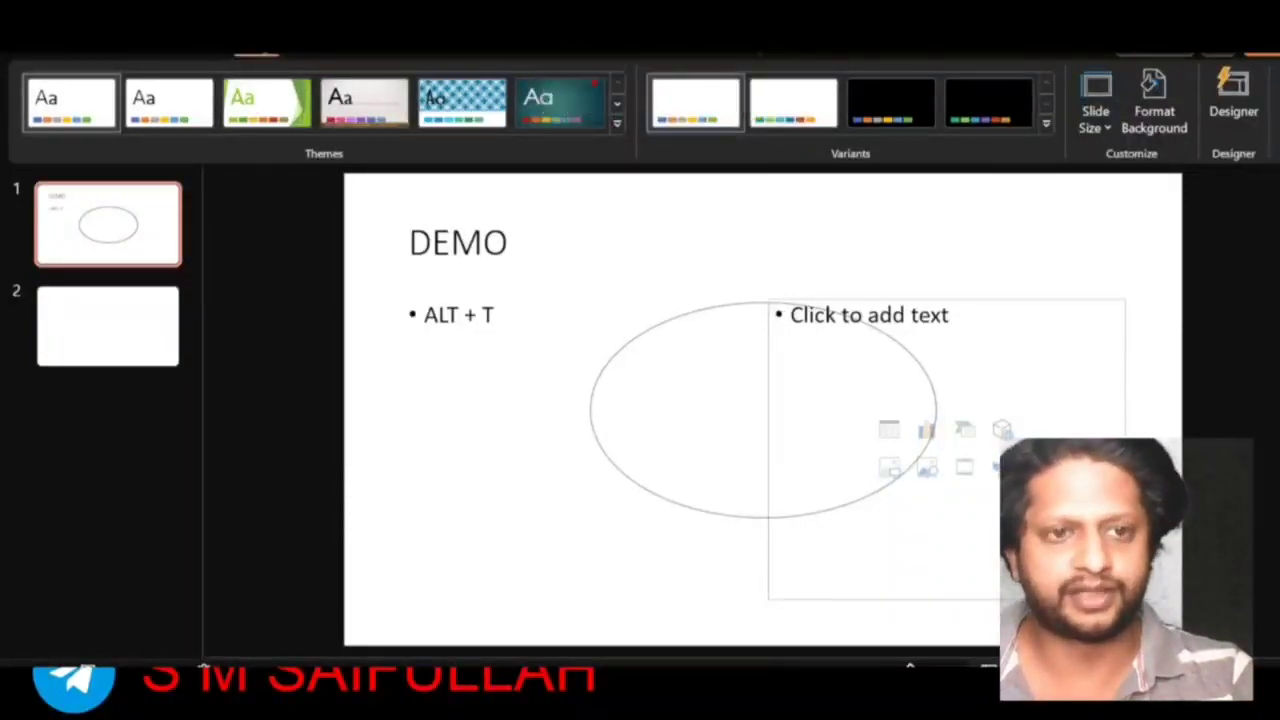
{"action": "left_click", "coordinate": [325, 56]}
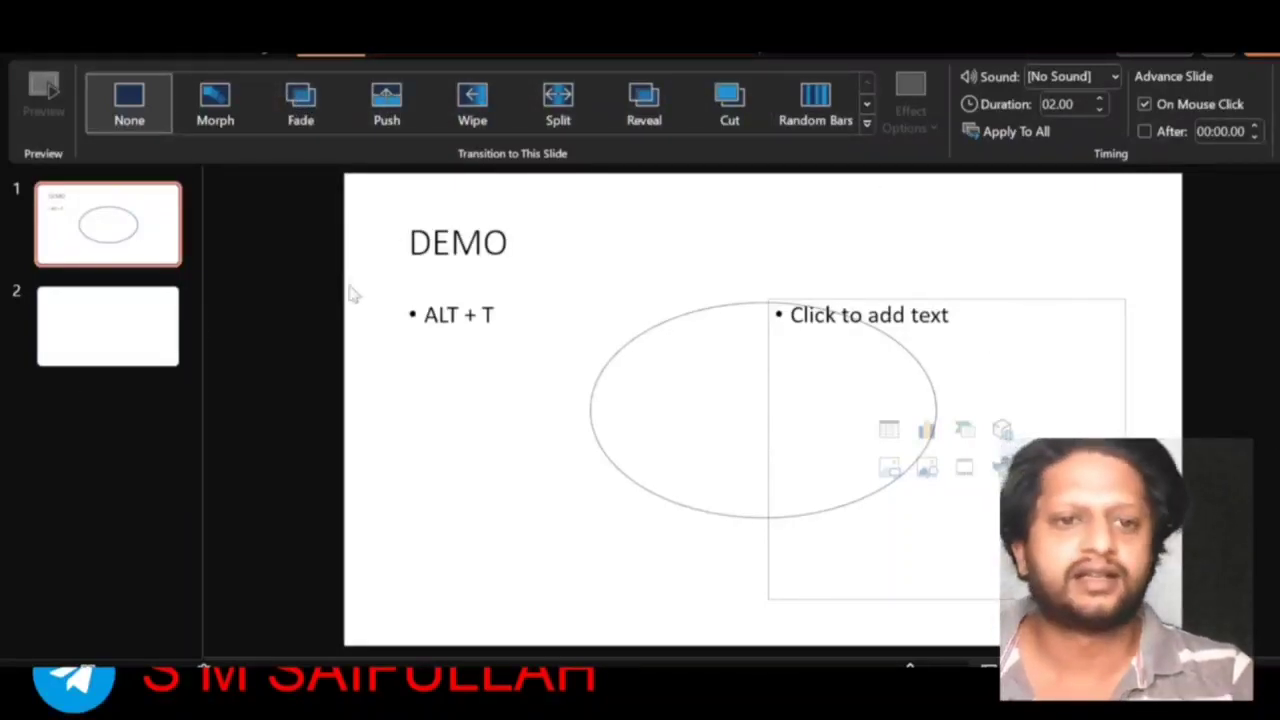
Change the bullet text from ALT + T to ALT + A
{"action": "left_click", "coordinate": [486, 316]}
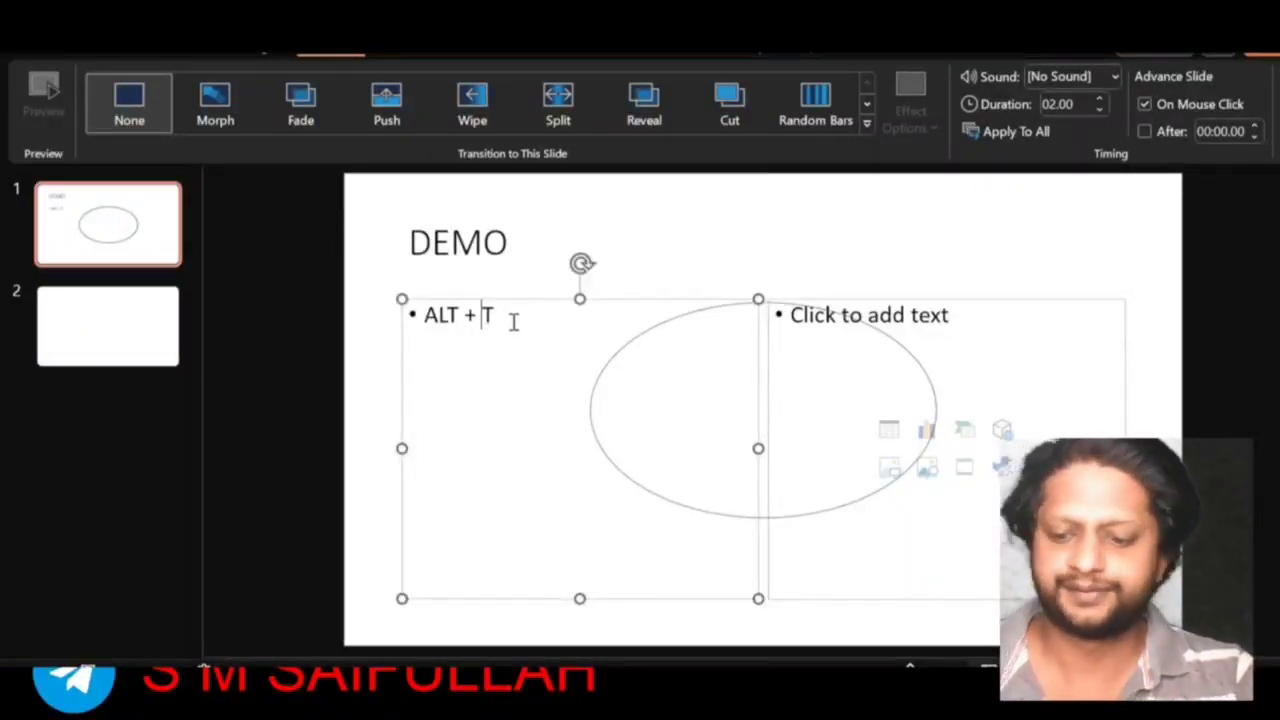
{"action": "key", "text": "BackSpace"}
{"action": "type", "text": "A"}
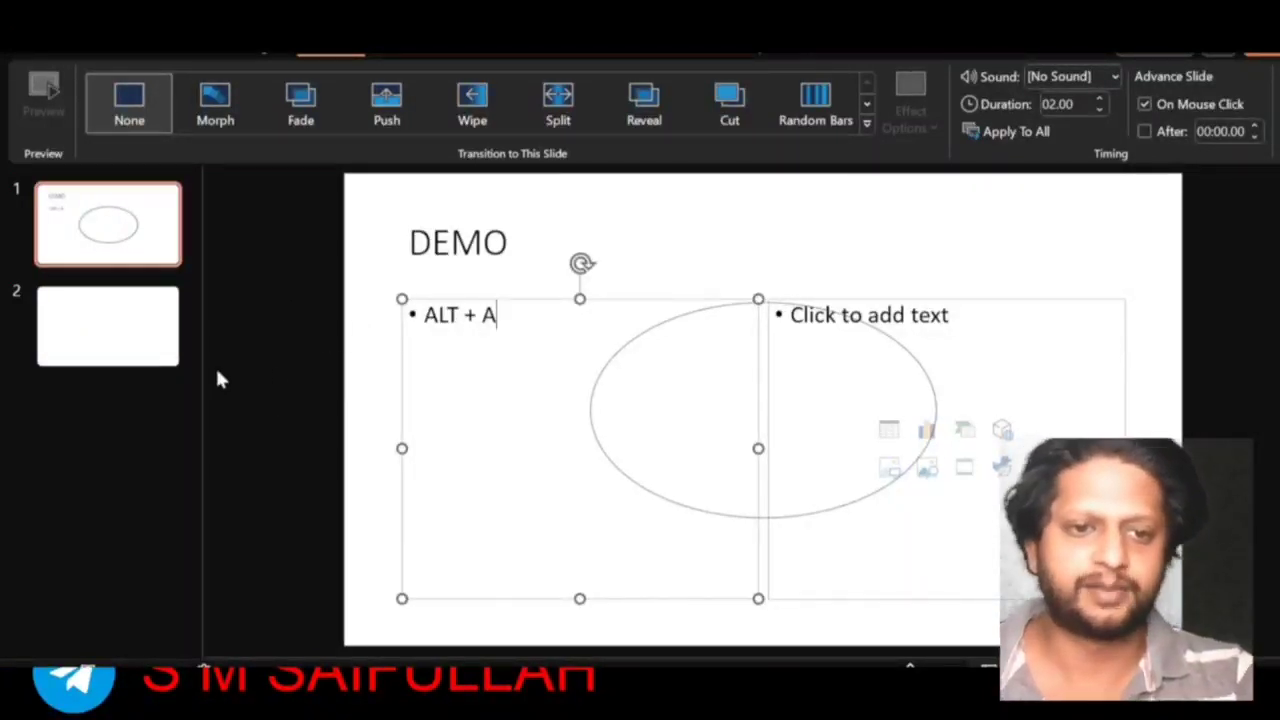
{"action": "left_click", "coordinate": [220, 378]}
Show the Animations tab keytips with Alt+A, dismiss them, then show the Slide Show tab with Alt+S
{"action": "key", "text": "alt+a"}
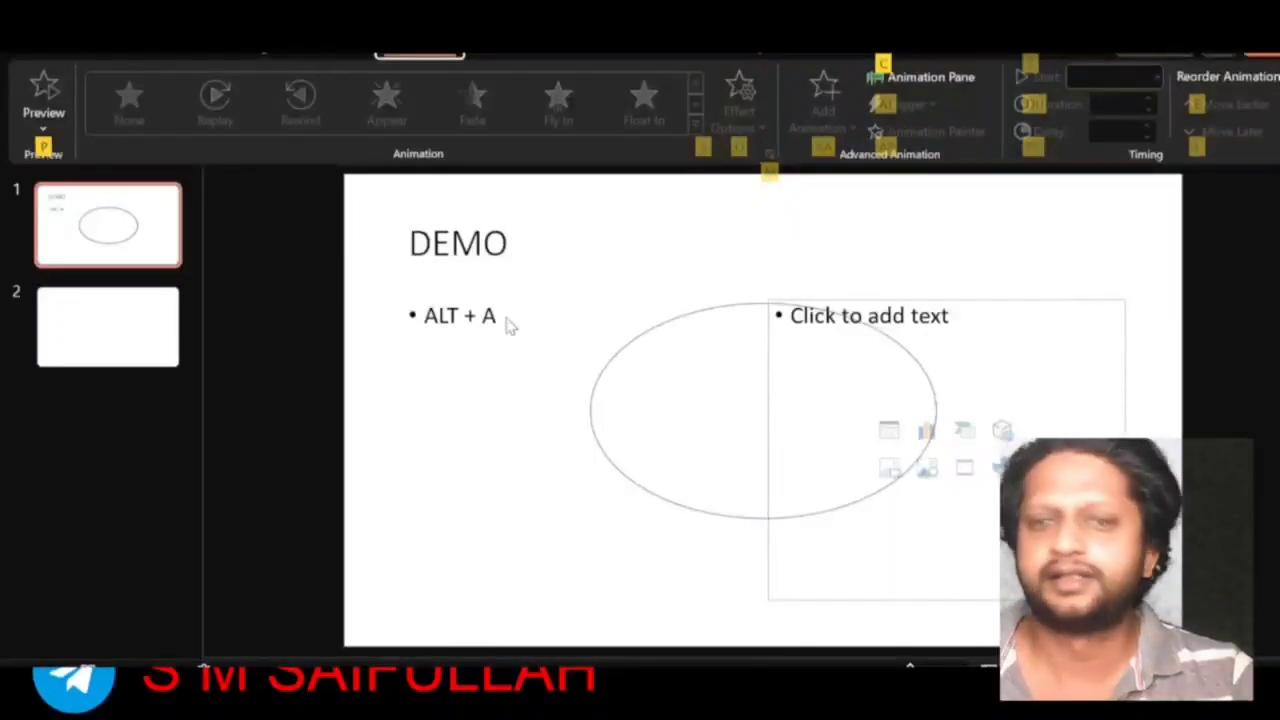
{"action": "key", "text": "Escape"}
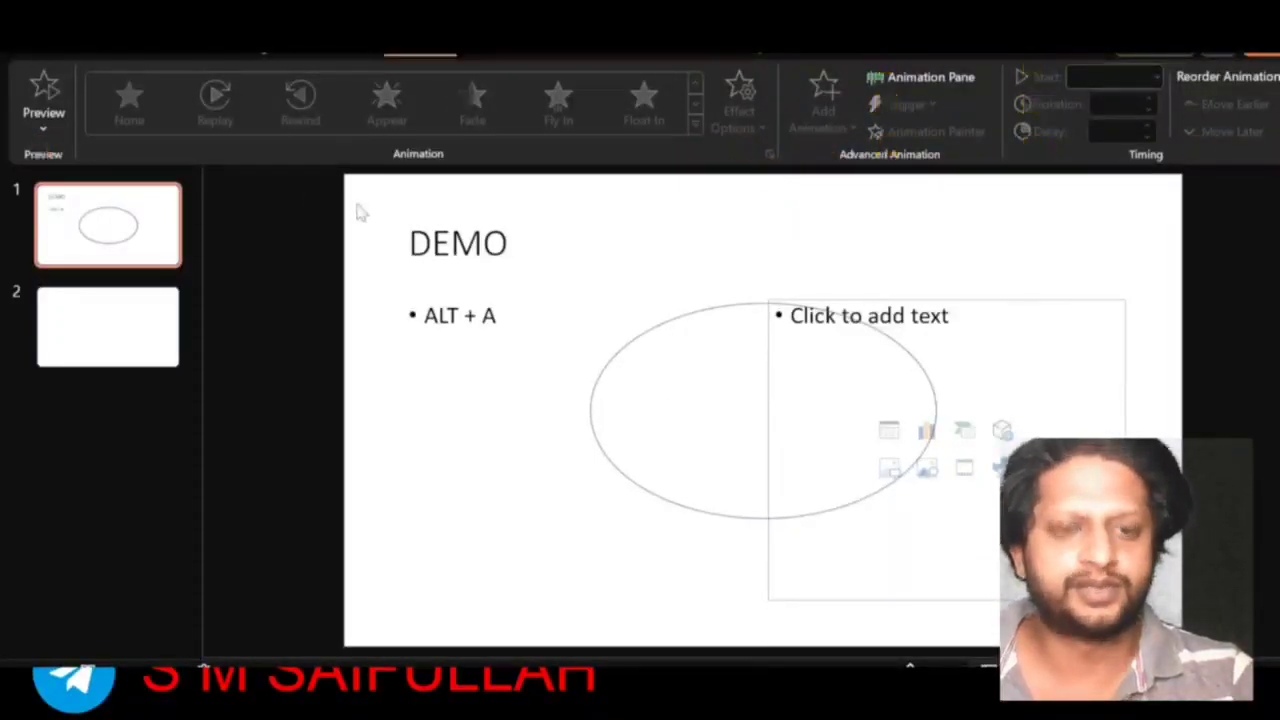
{"action": "key", "text": "alt+s"}
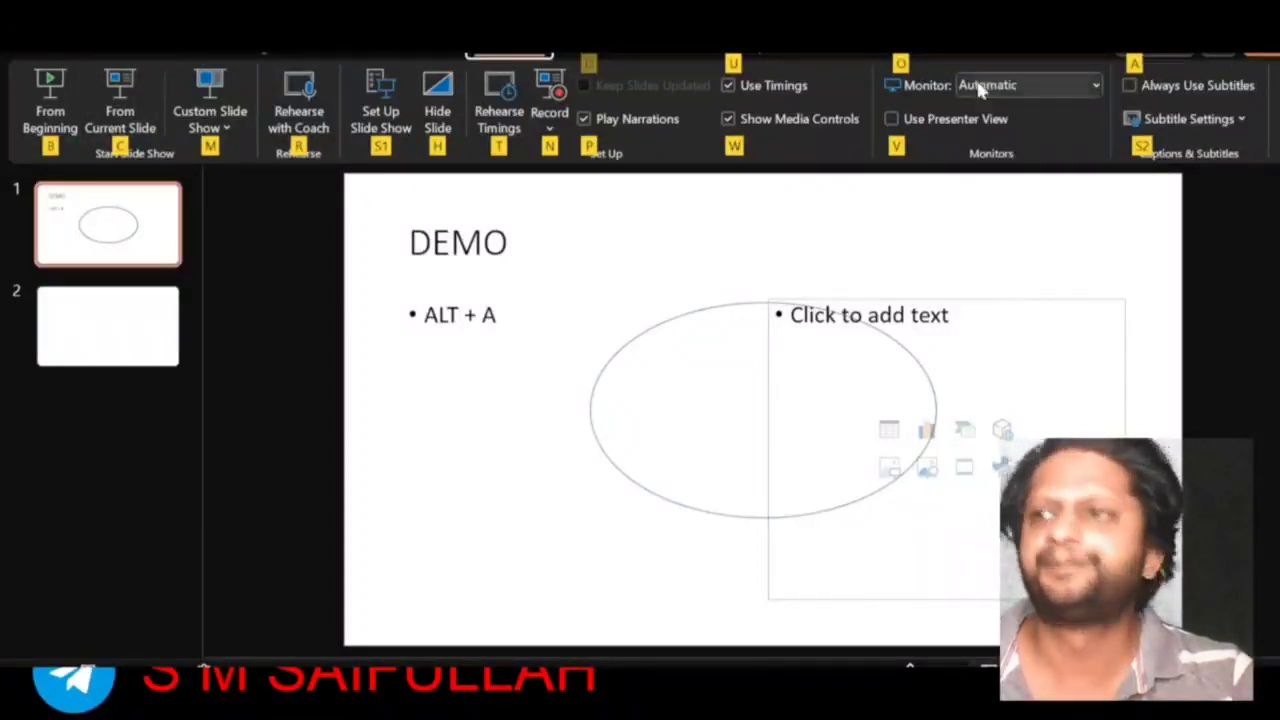
Change the bullet to ALT + S and select that bullet text
{"action": "left_click", "coordinate": [496, 316]}
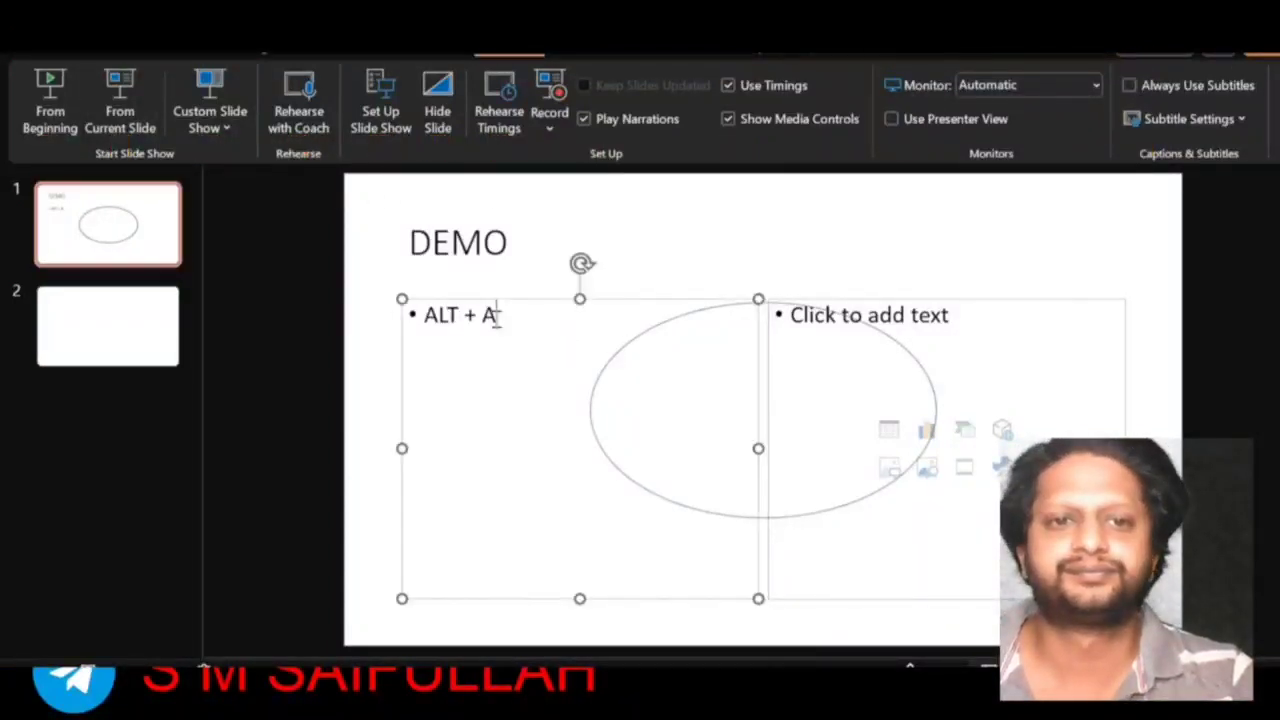
{"action": "key", "text": "BackSpace"}
{"action": "type", "text": "S"}
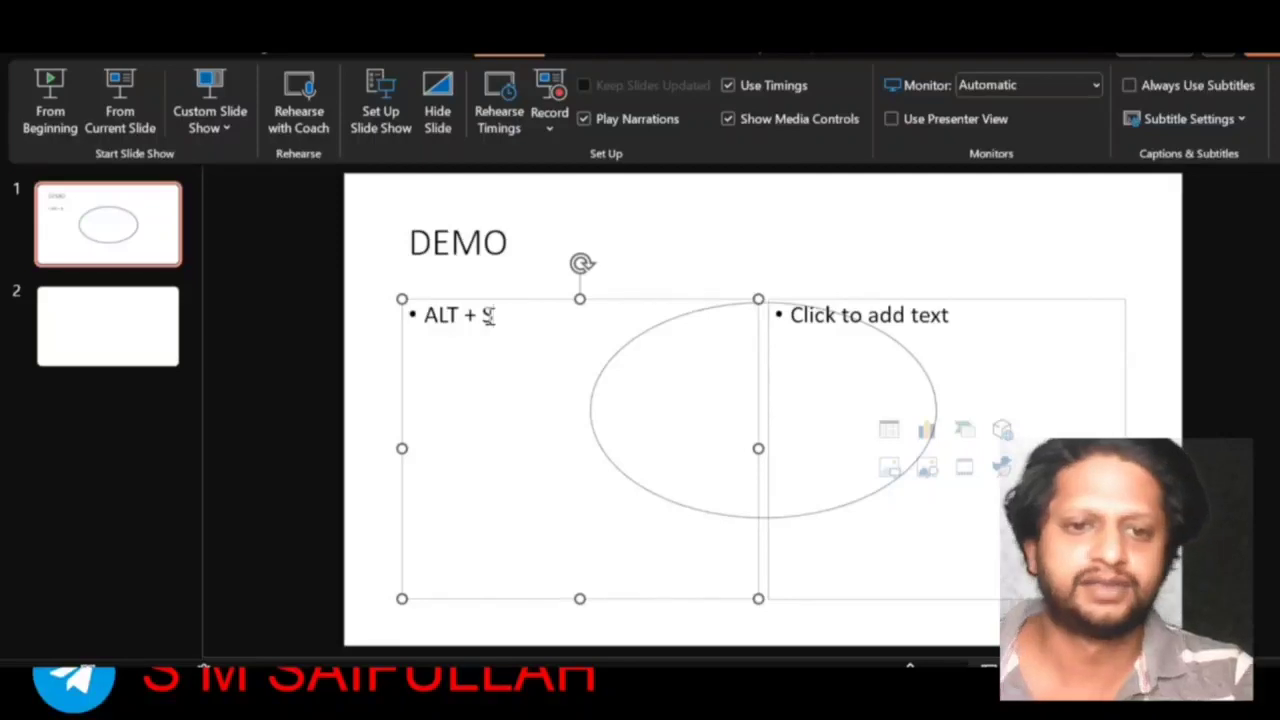
{"action": "left_click", "coordinate": [291, 334]}
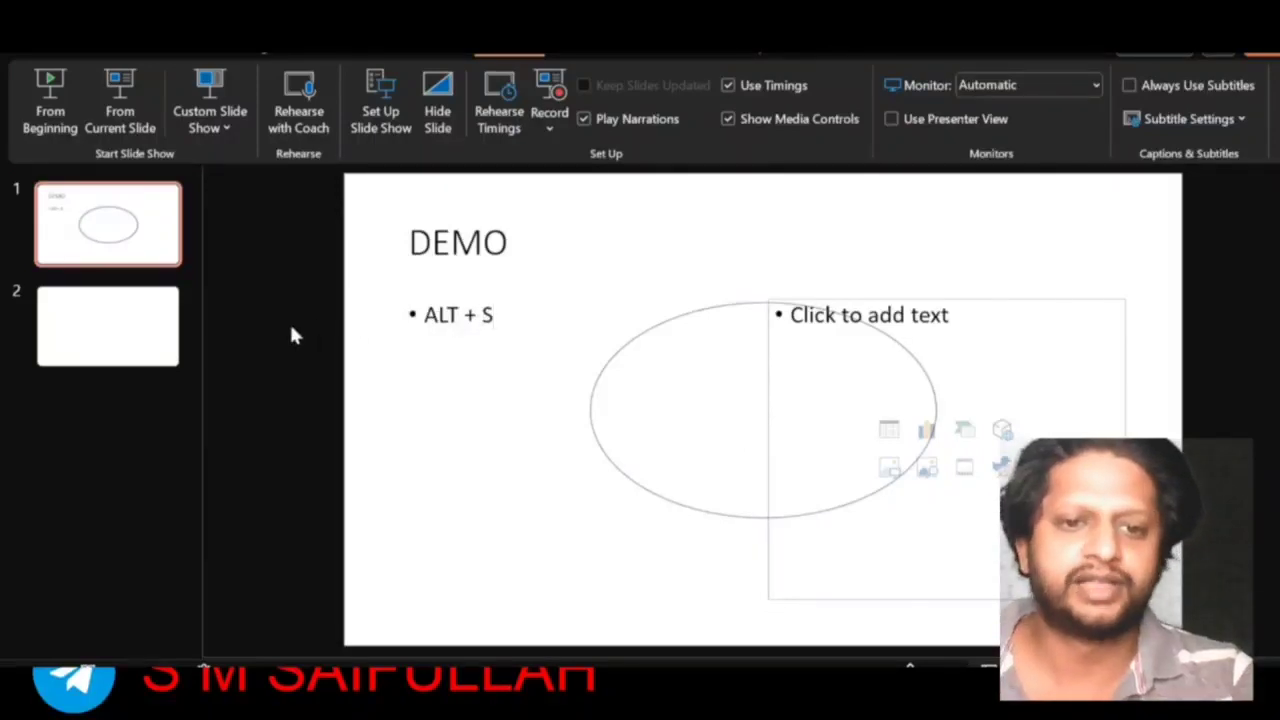
{"action": "left_click", "coordinate": [488, 316]}
{"action": "left_click_drag", "start_coordinate": [492, 316], "coordinate": [422, 316]}
Delete the empty right placeholder and the ellipse from the slide
{"action": "left_click", "coordinate": [940, 223]}
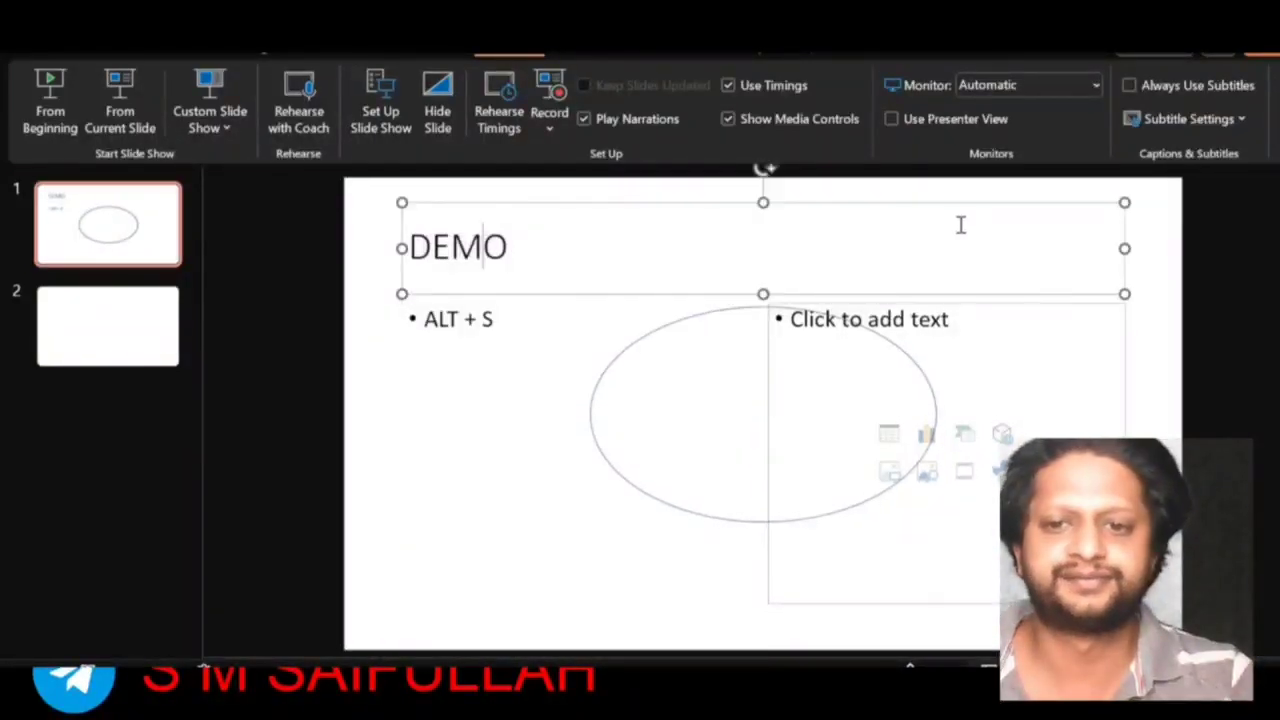
{"action": "left_click", "coordinate": [960, 320]}
{"action": "left_click", "coordinate": [970, 298]}
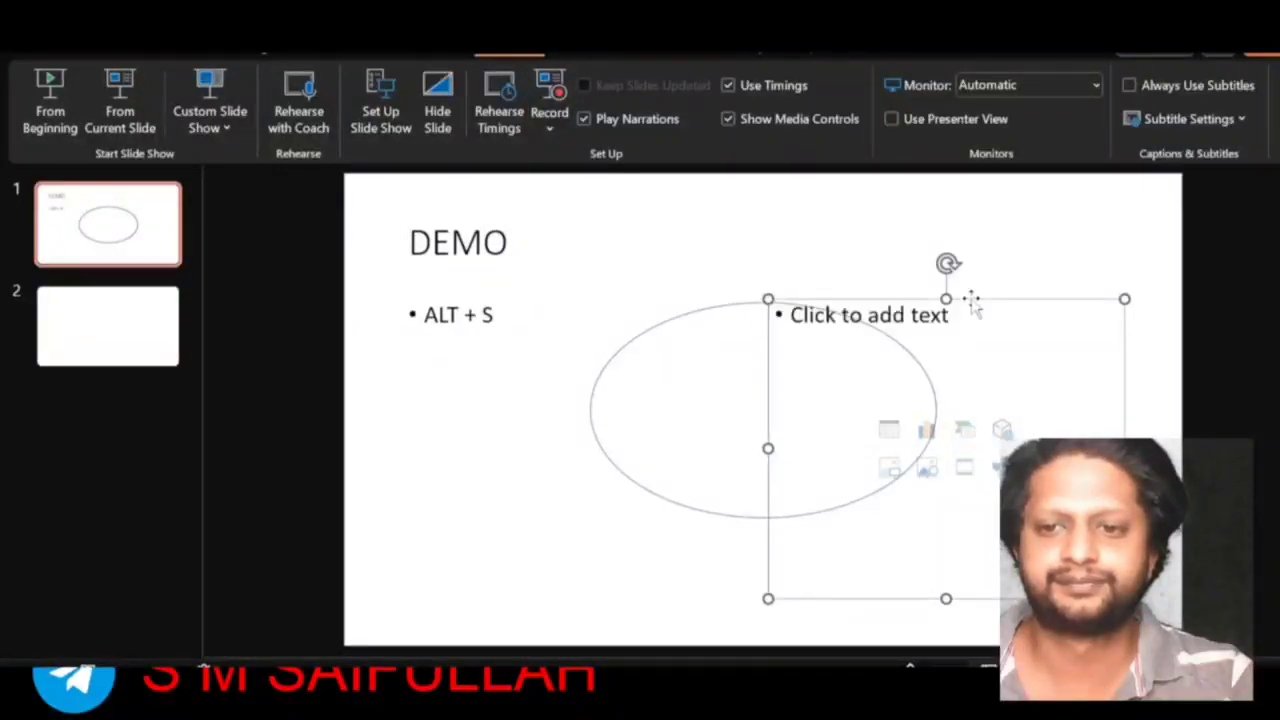
{"action": "key", "text": "Delete"}
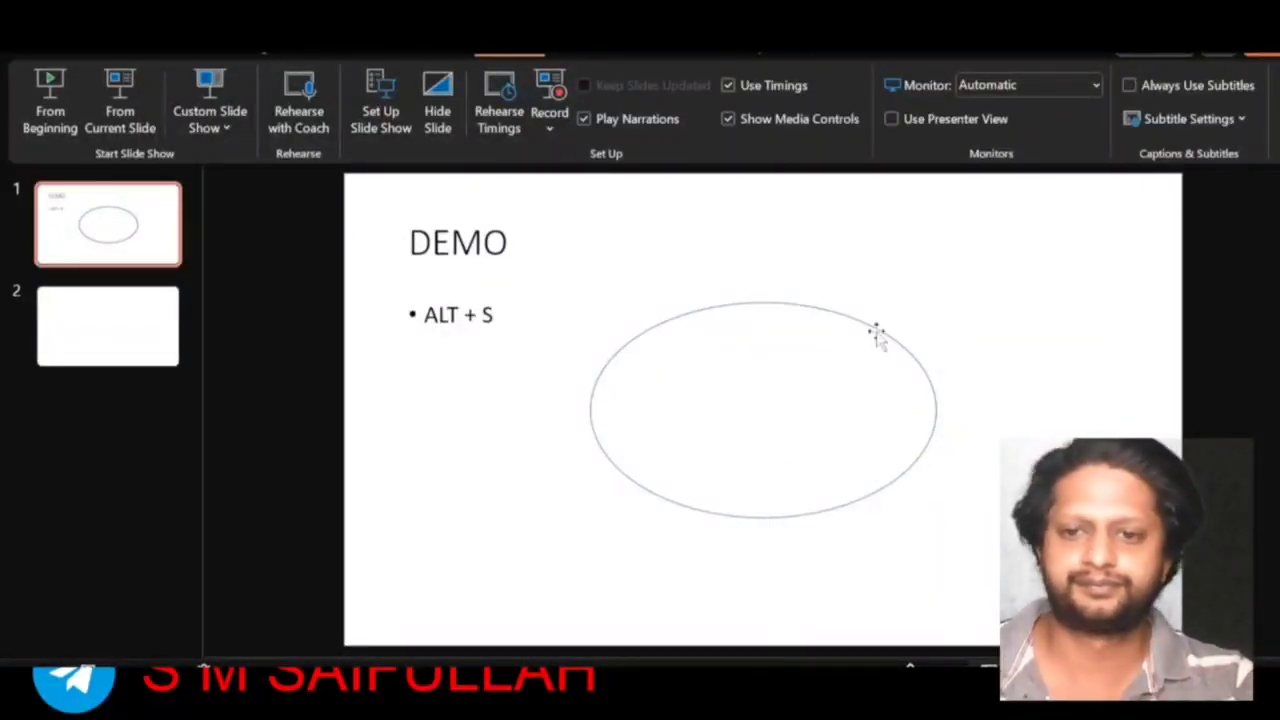
{"action": "left_click", "coordinate": [876, 335]}
{"action": "key", "text": "Delete"}
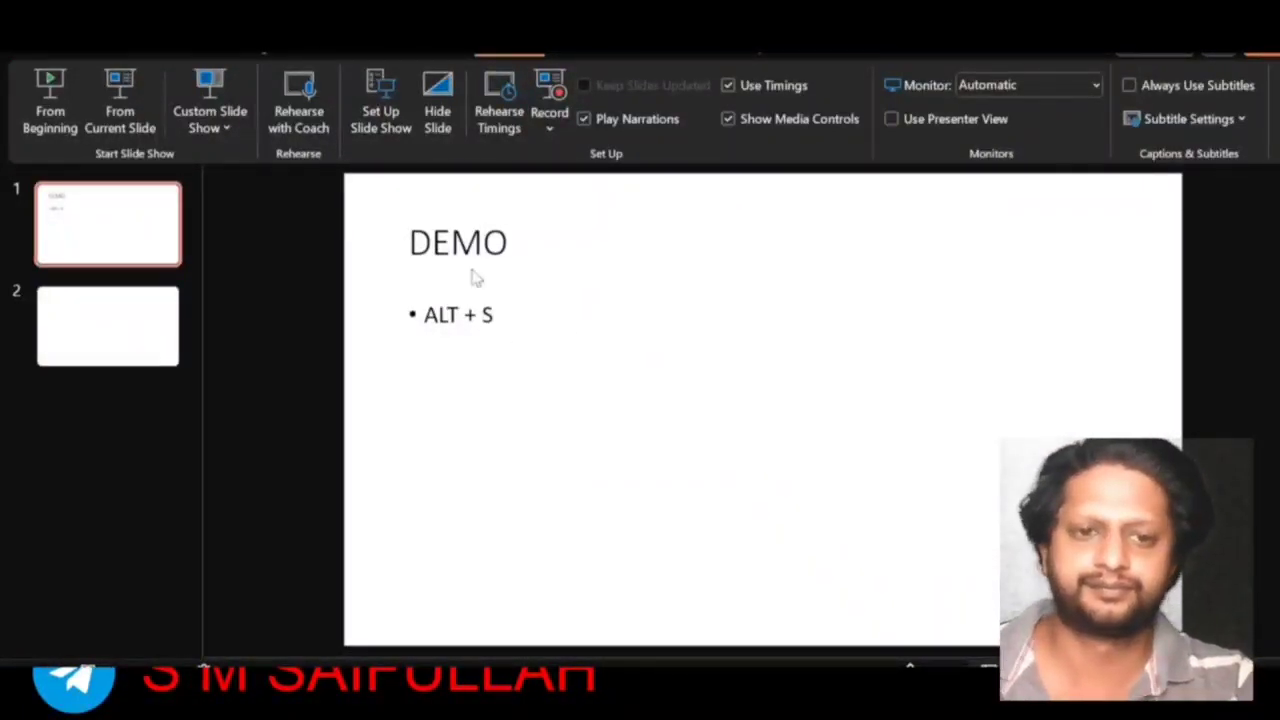
Replace the DEMO title with COMMANDS, then return the caret to the ALT + S bullet
{"action": "double_click", "coordinate": [470, 250]}
{"action": "type", "text": "COM"}
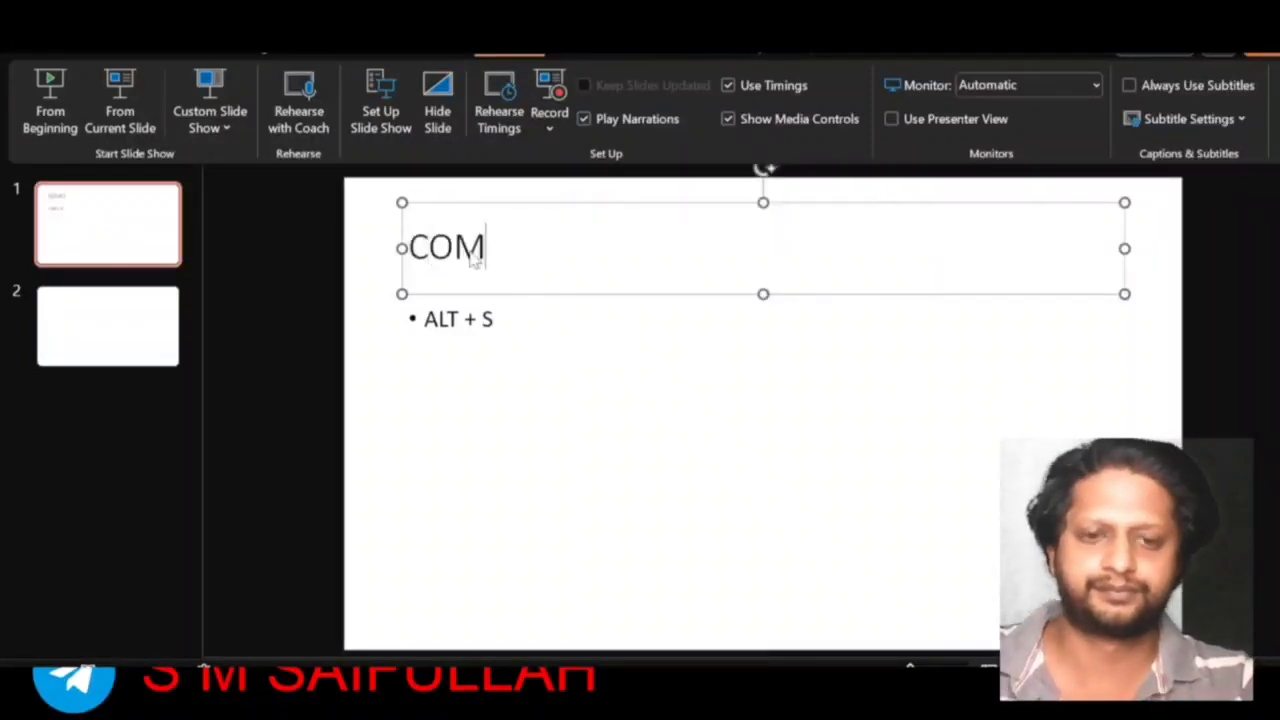
{"action": "type", "text": "MANDS"}
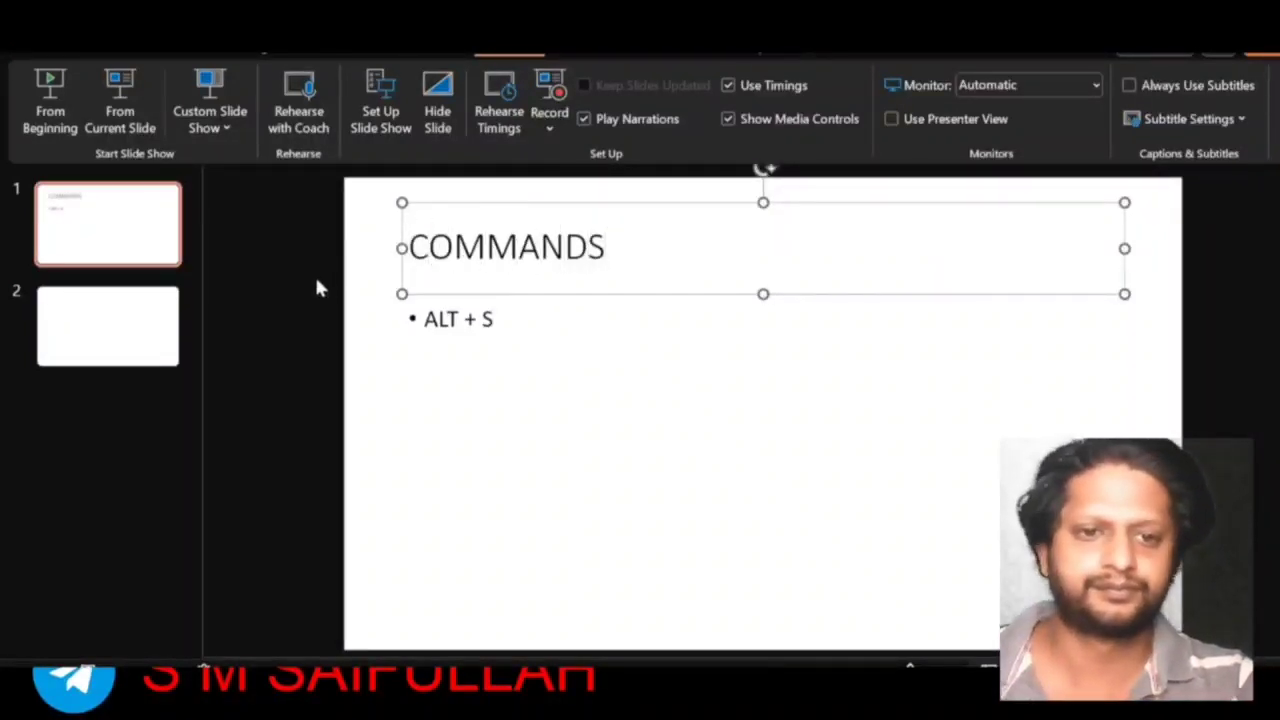
{"action": "left_click", "coordinate": [314, 276]}
{"action": "left_click_drag", "start_coordinate": [424, 314], "coordinate": [482, 316]}
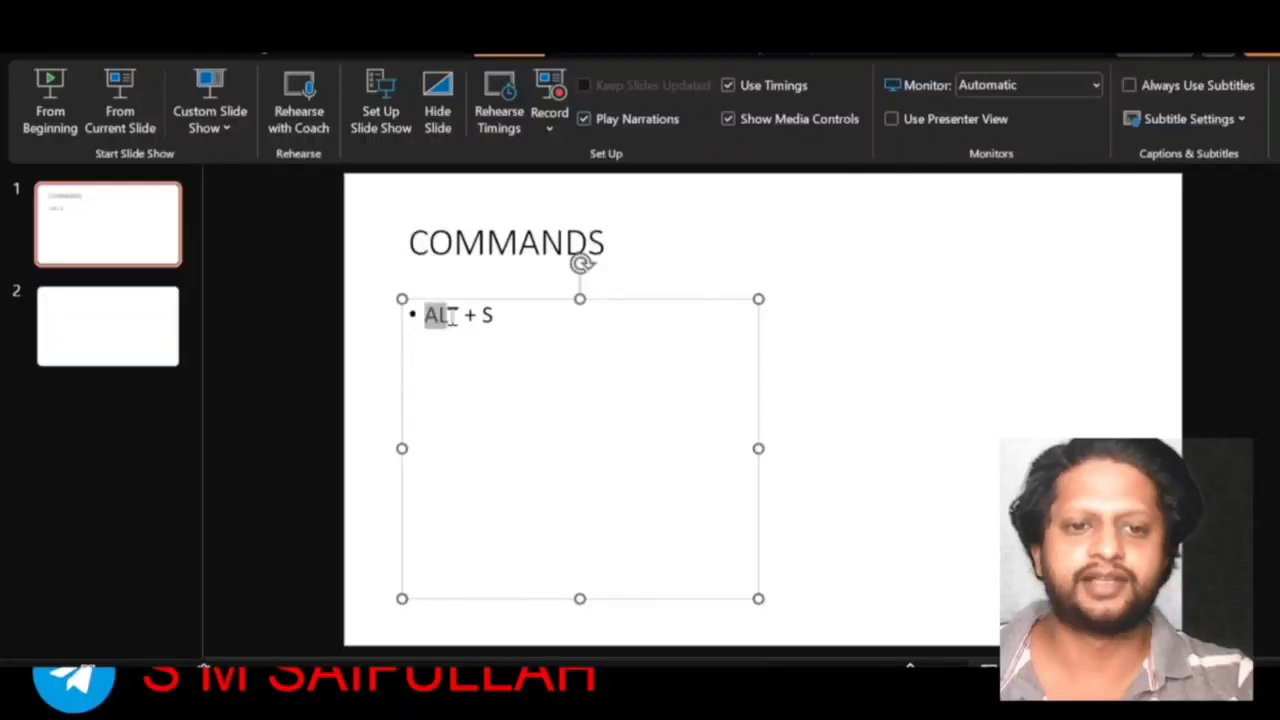
{"action": "left_click", "coordinate": [1010, 405]}
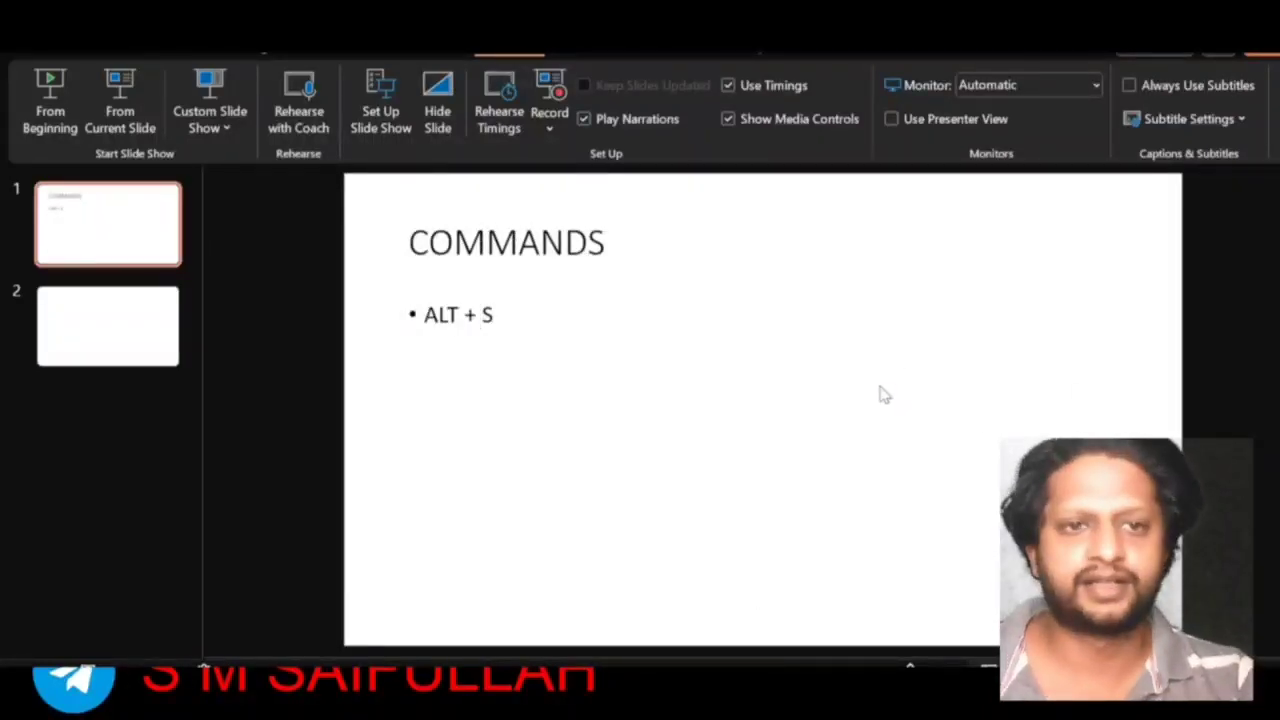
{"action": "left_click", "coordinate": [498, 313]}
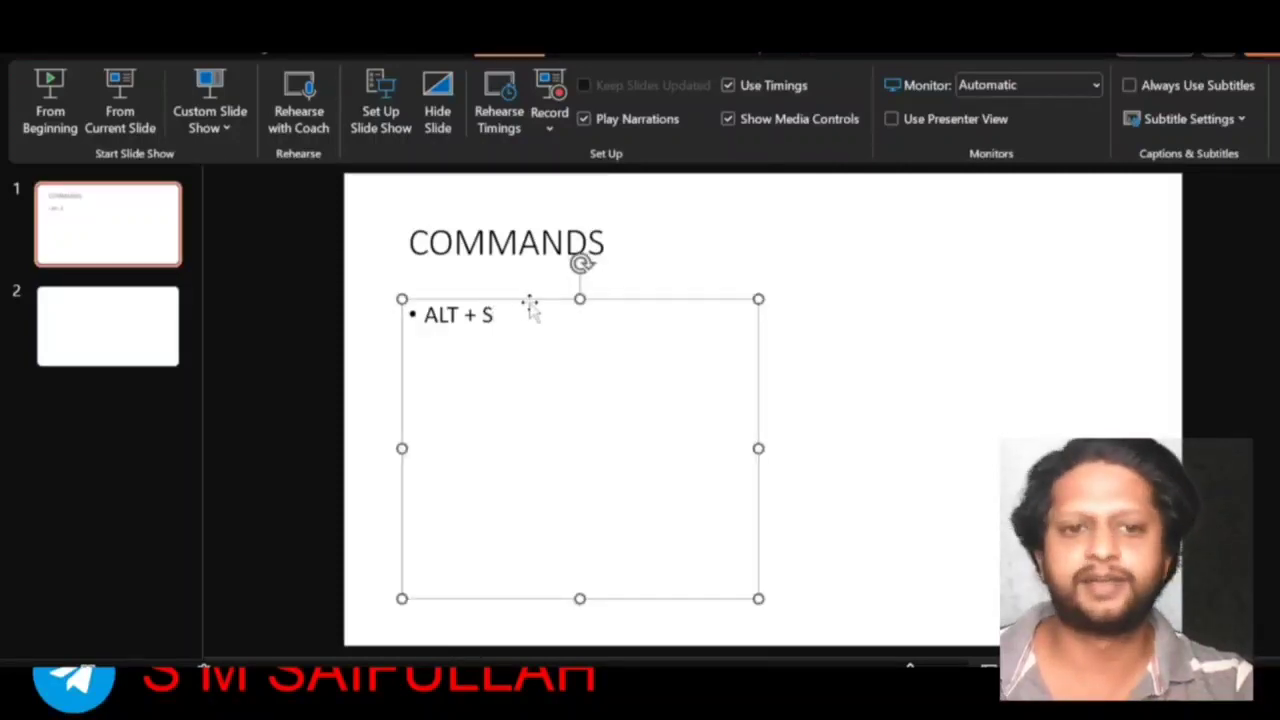
Change the bullet to ALT + R and show the Review tab keytips with Alt+R
{"action": "key", "text": "Delete"}
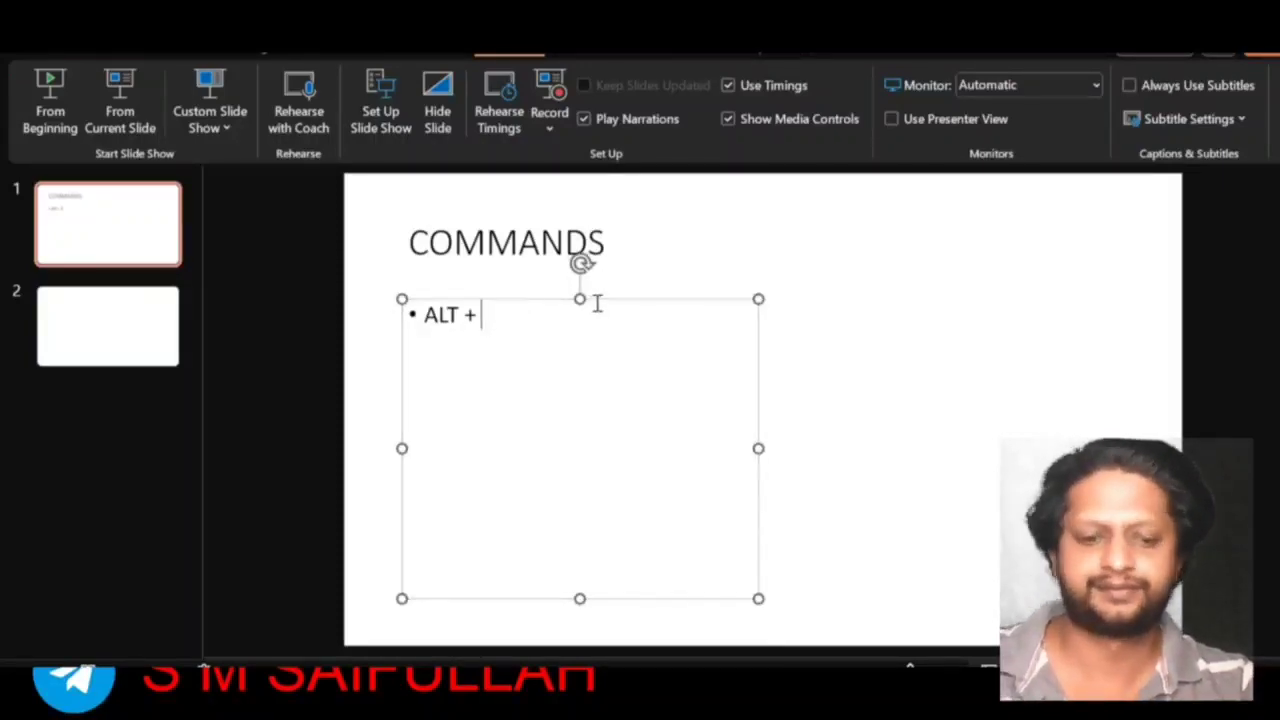
{"action": "type", "text": "R"}
{"action": "left_click", "coordinate": [279, 360]}
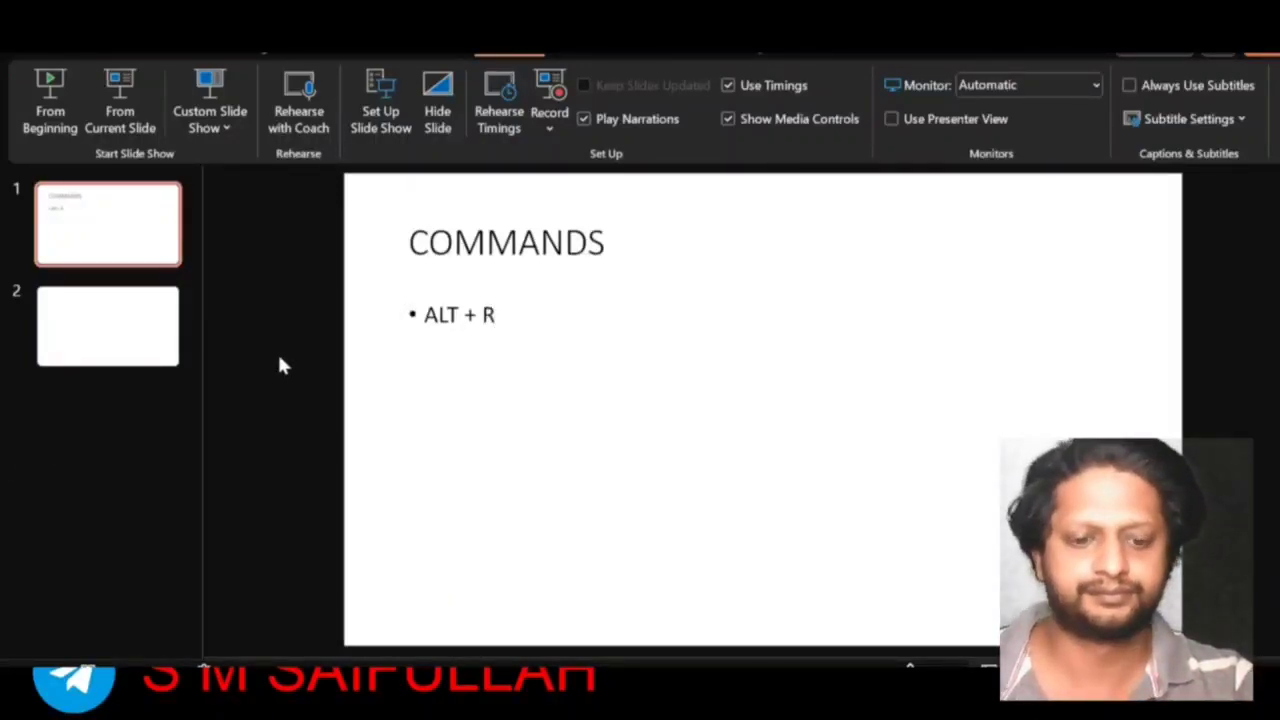
{"action": "key", "text": "alt+r"}
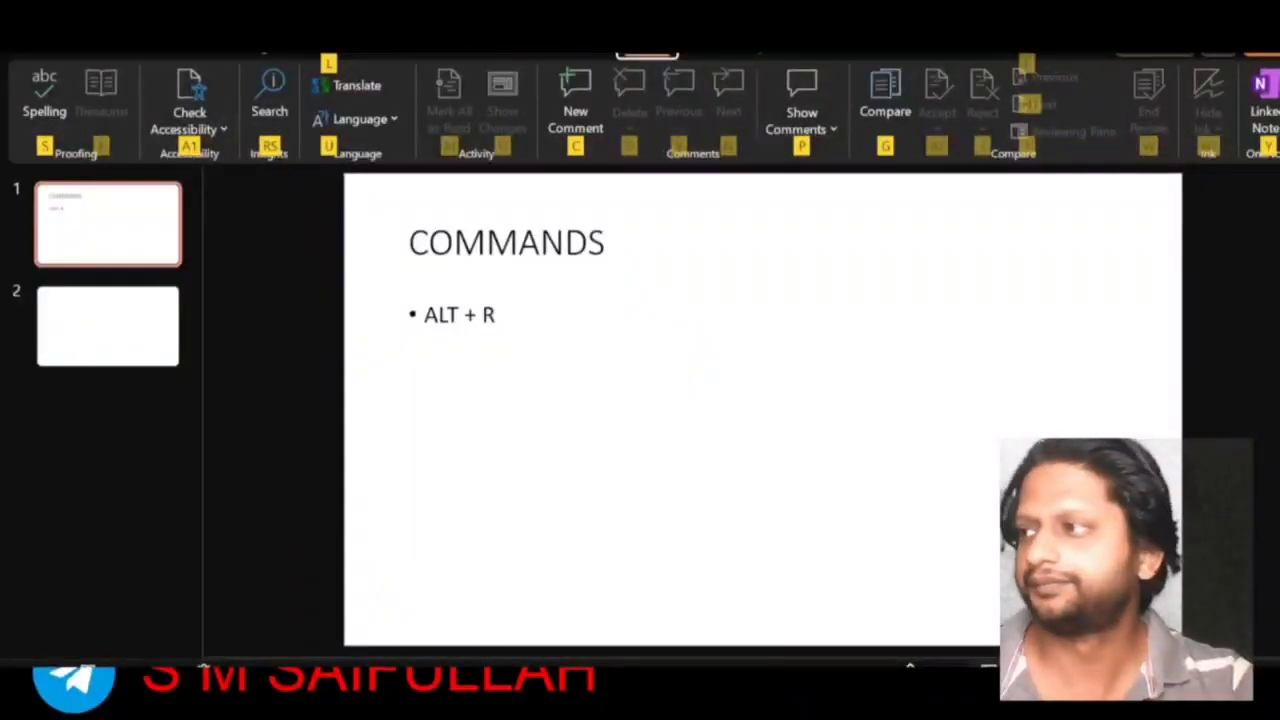
{"action": "key", "text": "Escape"}
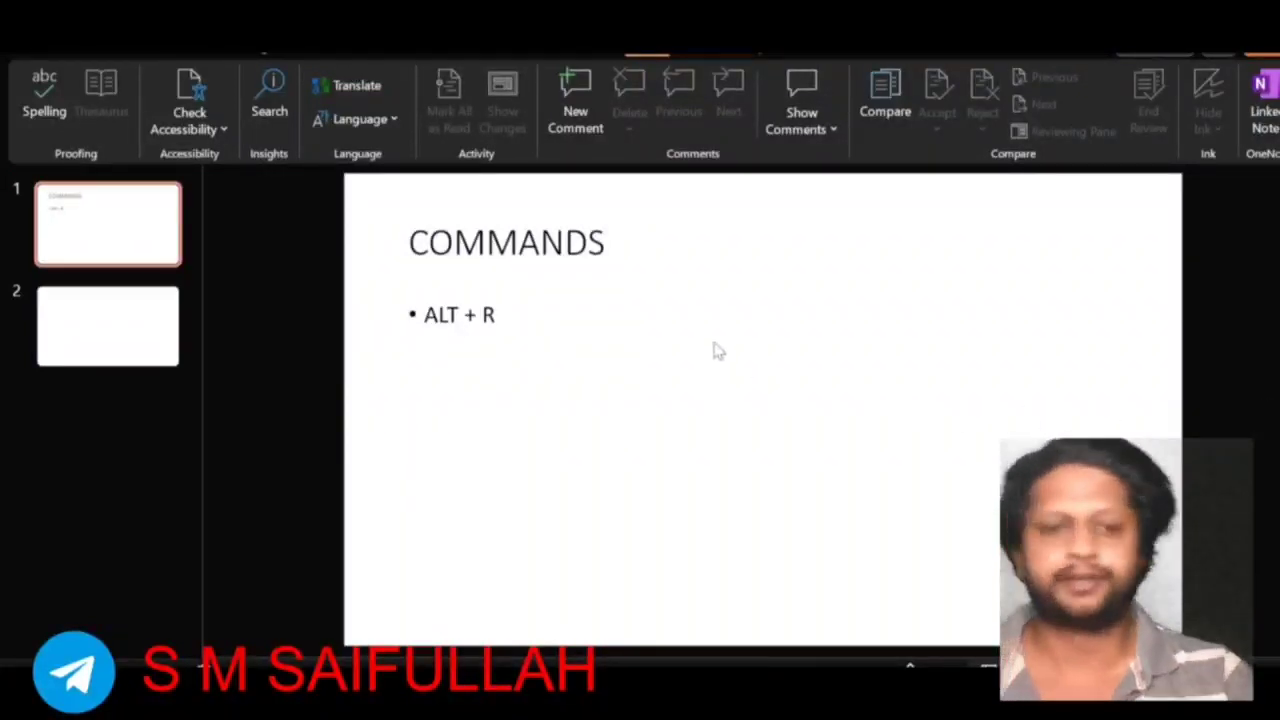
Change the bullet from ALT + R to ALT + W
{"action": "left_click", "coordinate": [496, 316]}
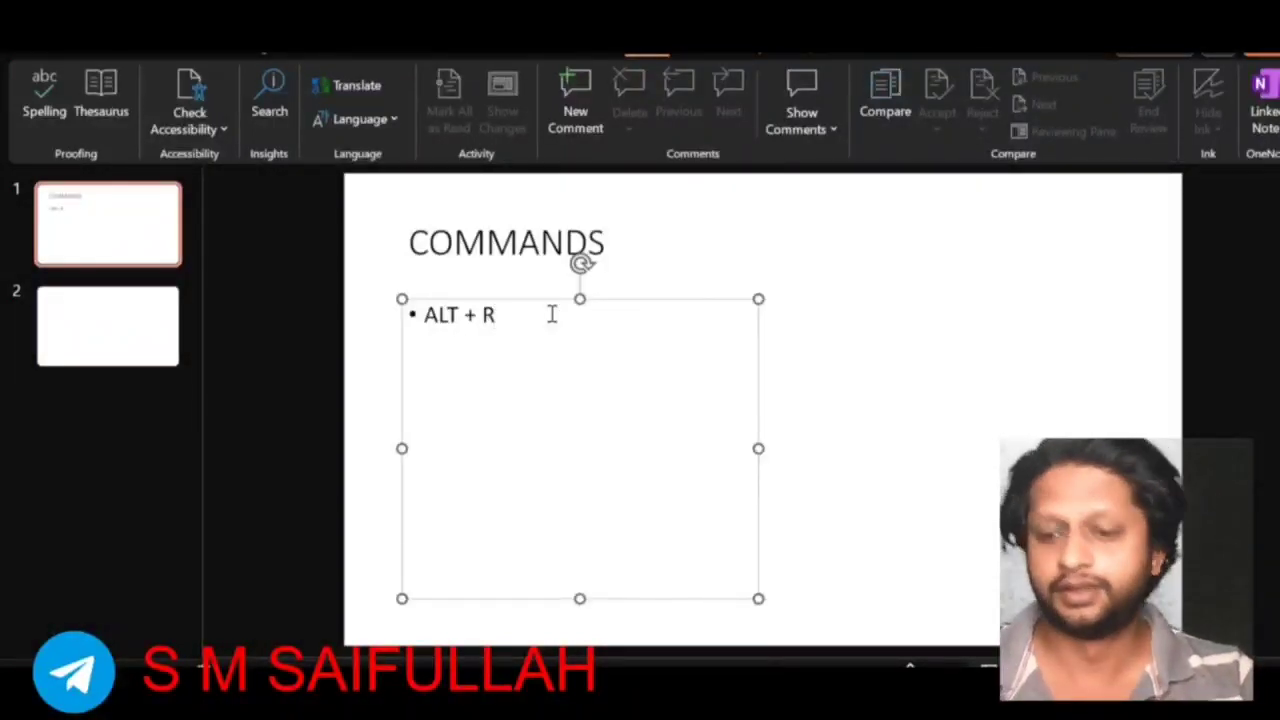
{"action": "key", "text": "BackSpace"}
{"action": "type", "text": "W"}
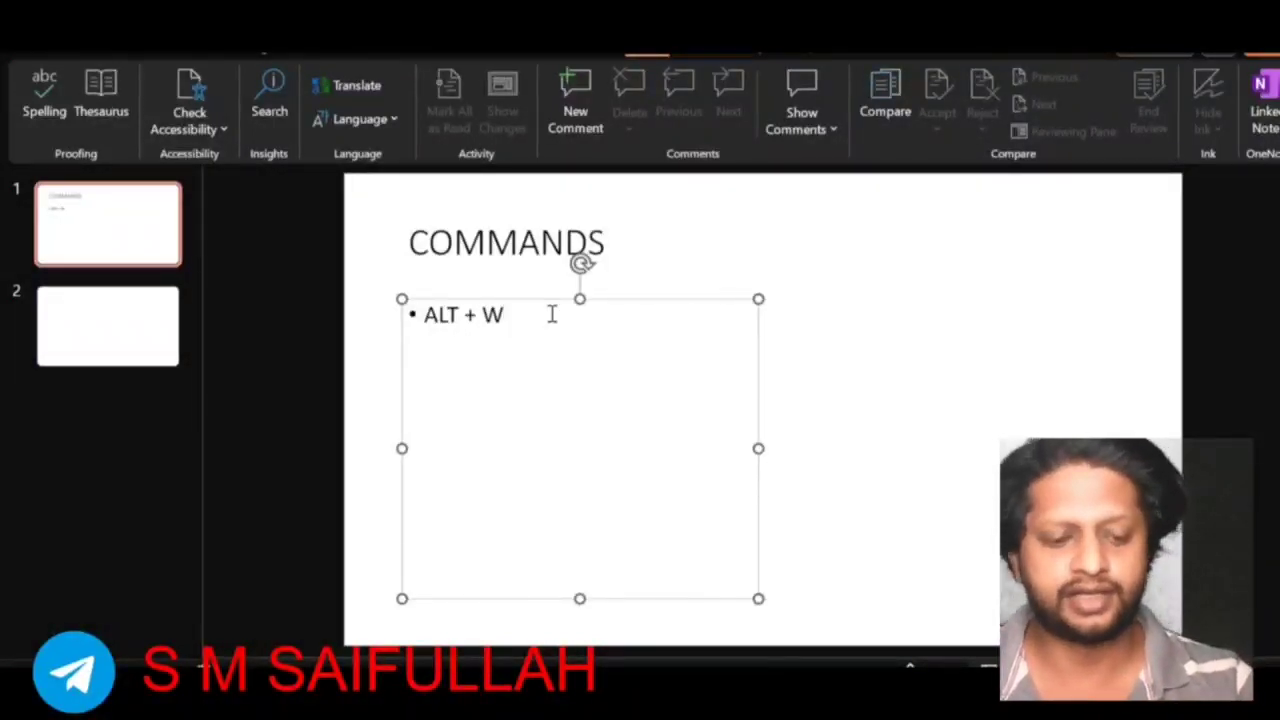
{"action": "left_click", "coordinate": [931, 486]}
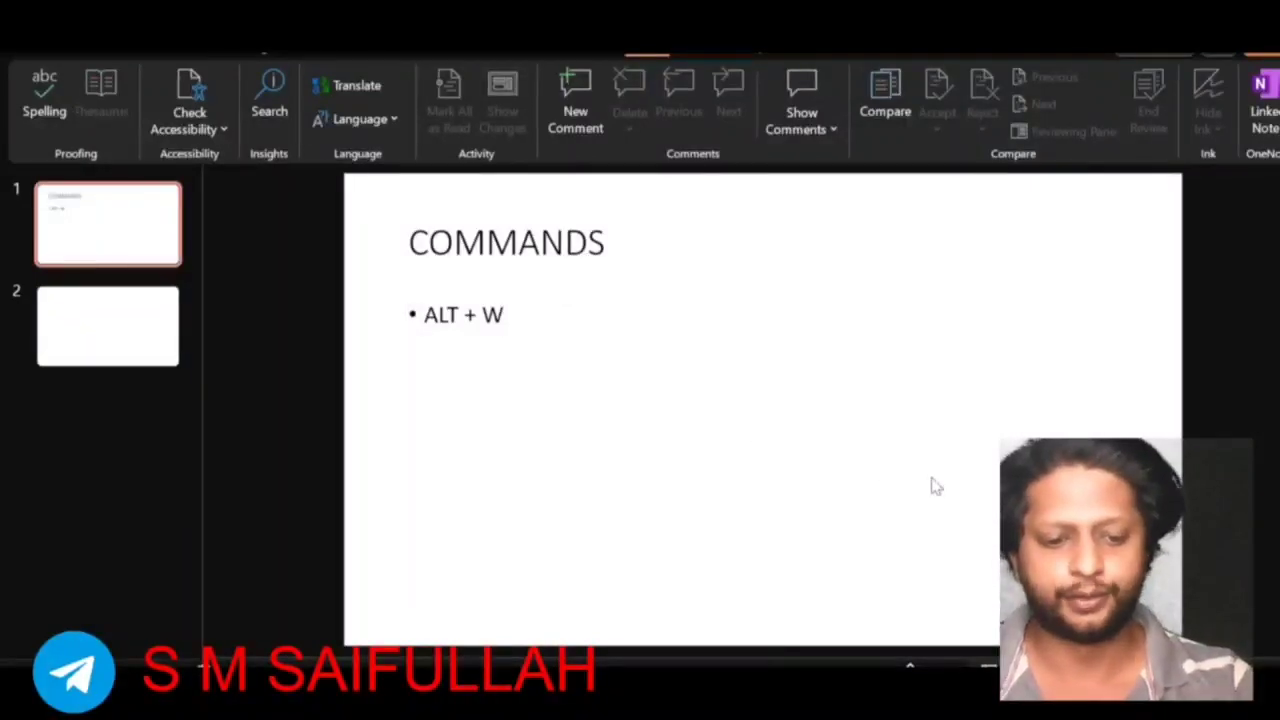
Show the View tab keytips with Alt+W, dismiss them, and select the 'ALT + W' bullet text
{"action": "key", "text": "alt+w"}
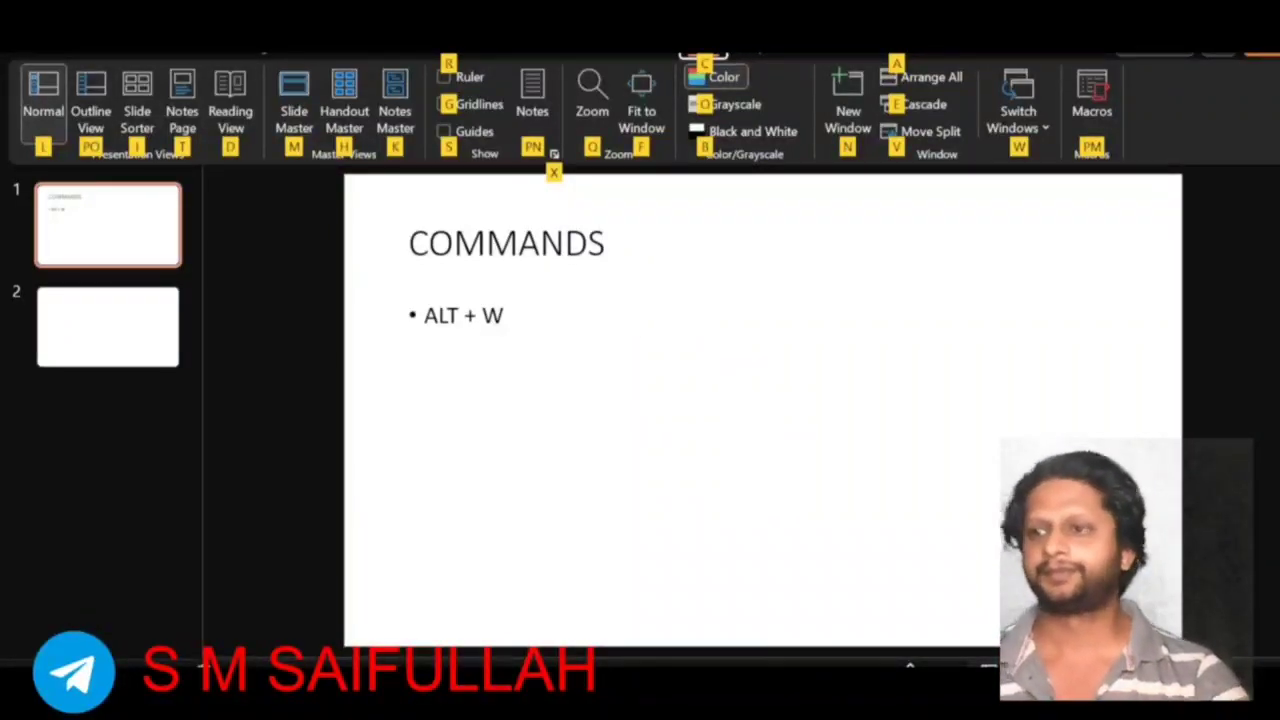
{"action": "key", "text": "Escape"}
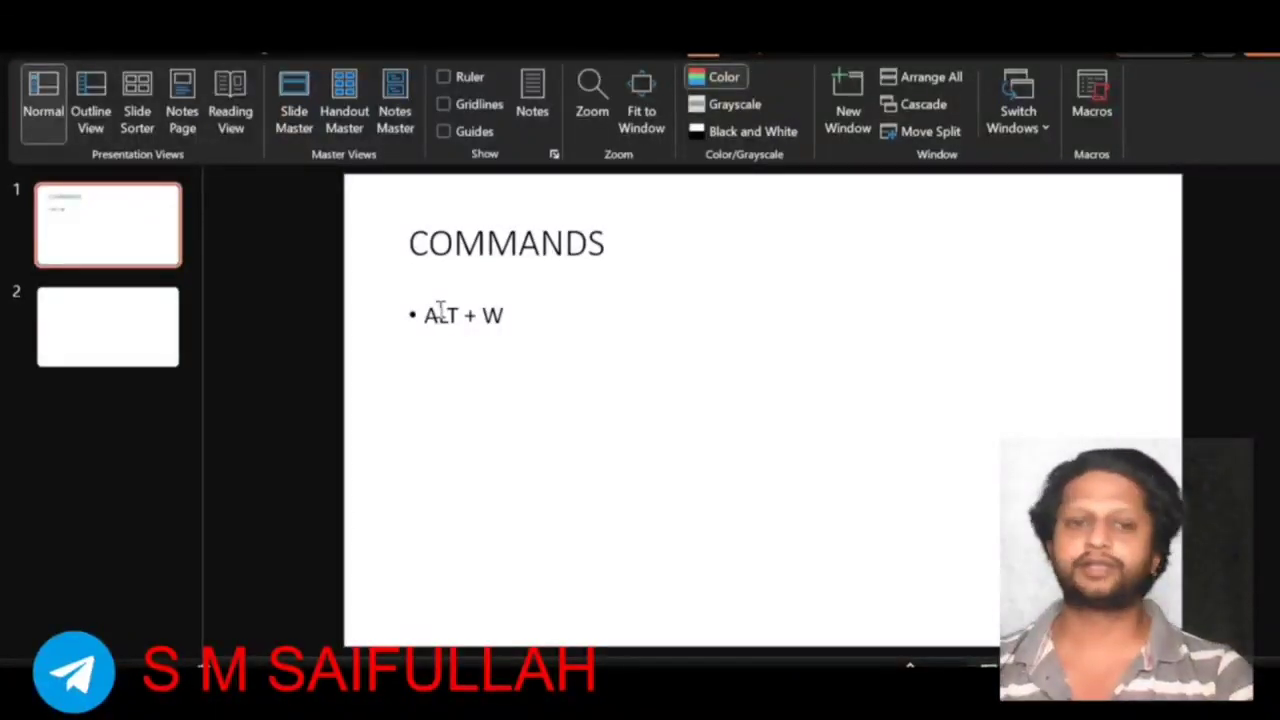
{"action": "left_click", "coordinate": [440, 312]}
{"action": "left_click_drag", "start_coordinate": [543, 347], "coordinate": [437, 333]}
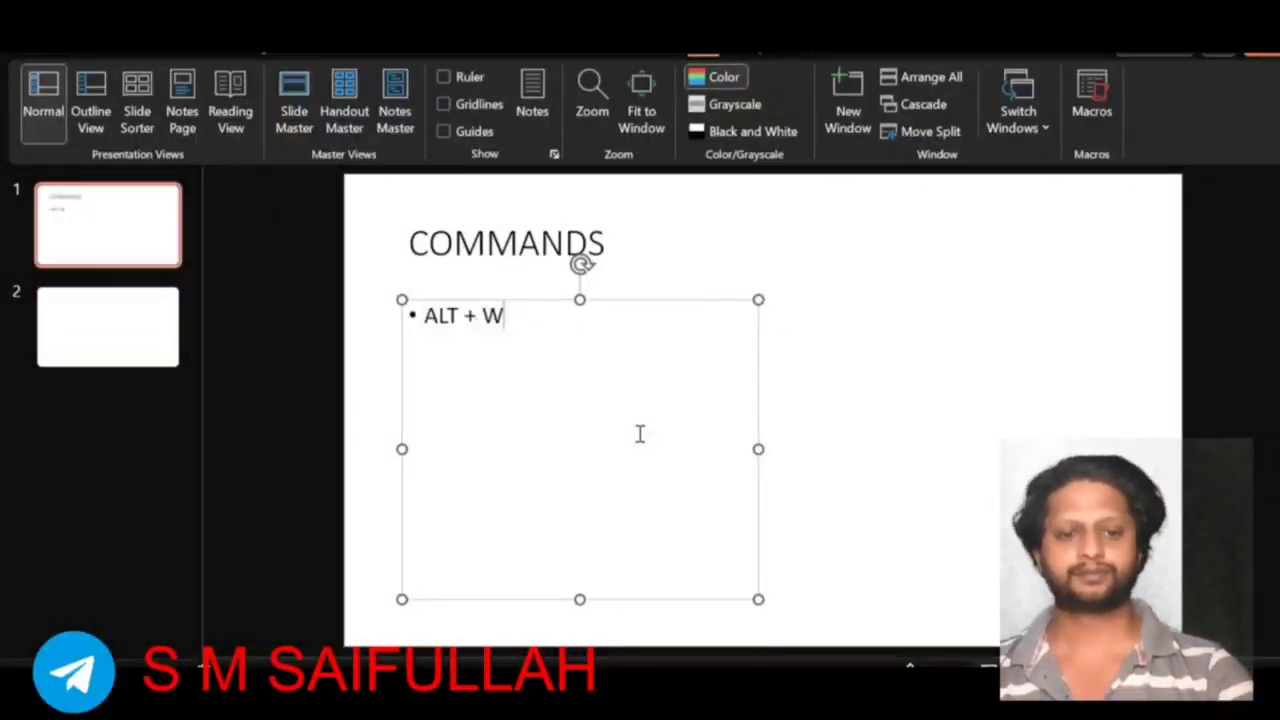
Paste the Lorem Ipsum paragraph over ALT + W and widen its text box so lines run longer
{"action": "type", "text": "Lorem Ipsum is simply dummy text of the printing and typesetting industry. Lorem Ipsum has been the industry's standard dummy text ever since the 1500s, when an unknown printer took a galley of type and scrambled it to make a type specimen book. It has survived not only five centuries, but also the leap into electronic typesetting, remaining essentially unchanged. It was popularised in the 1960s with the release of Letraset sheets containing Lorem Ipsum passages, and more recently with desktop publishing software like Aldus PageMaker including versions of Lorem Ipsum"}
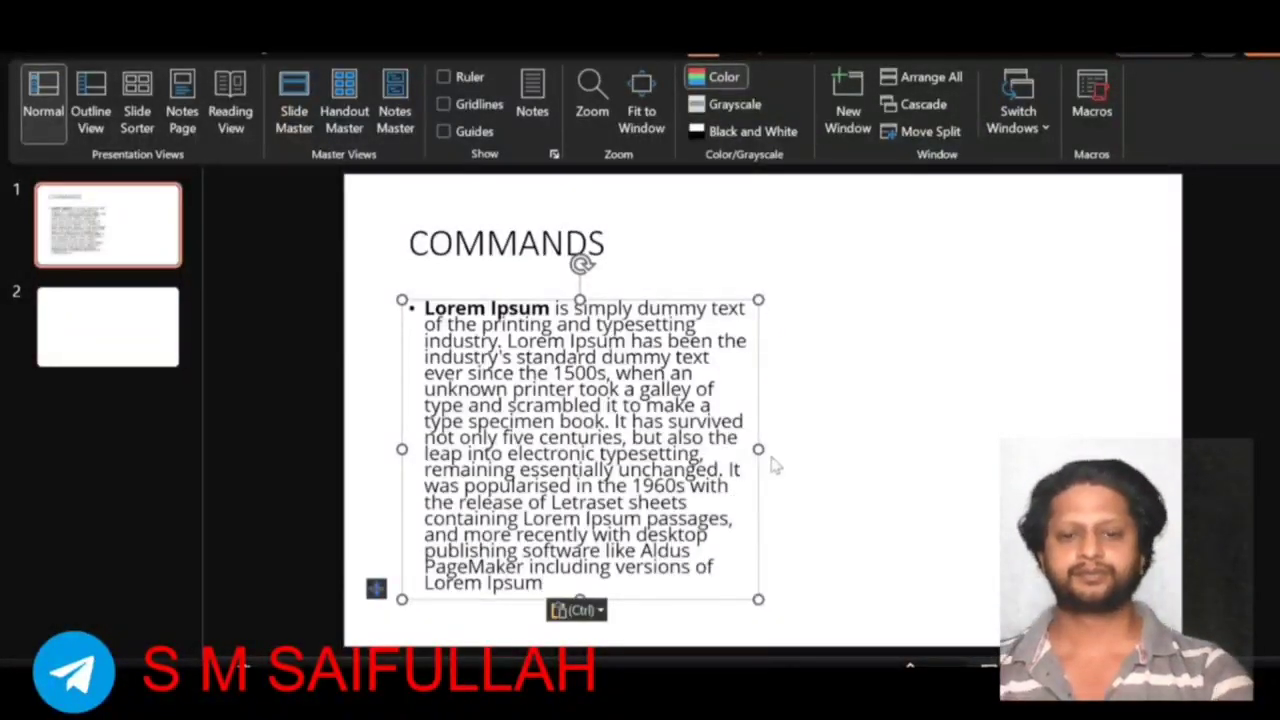
{"action": "left_click_drag", "start_coordinate": [759, 446], "coordinate": [1016, 457]}
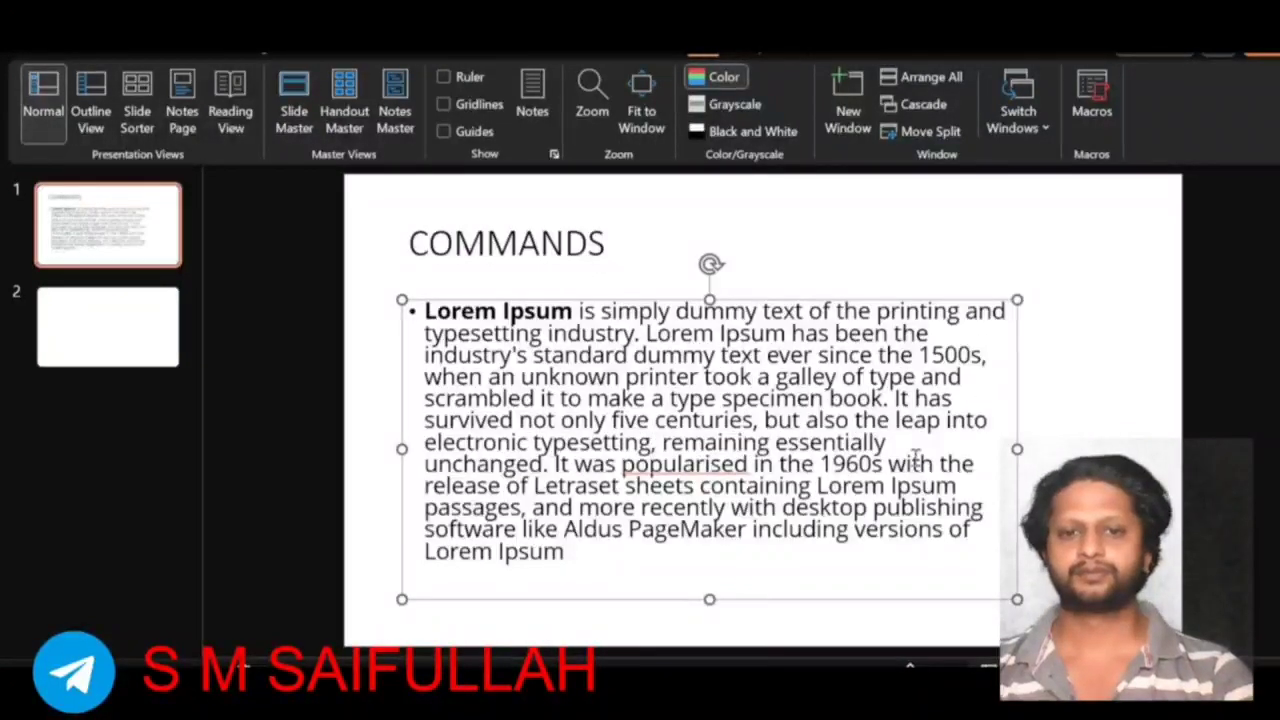
{"action": "key", "text": "Escape"}
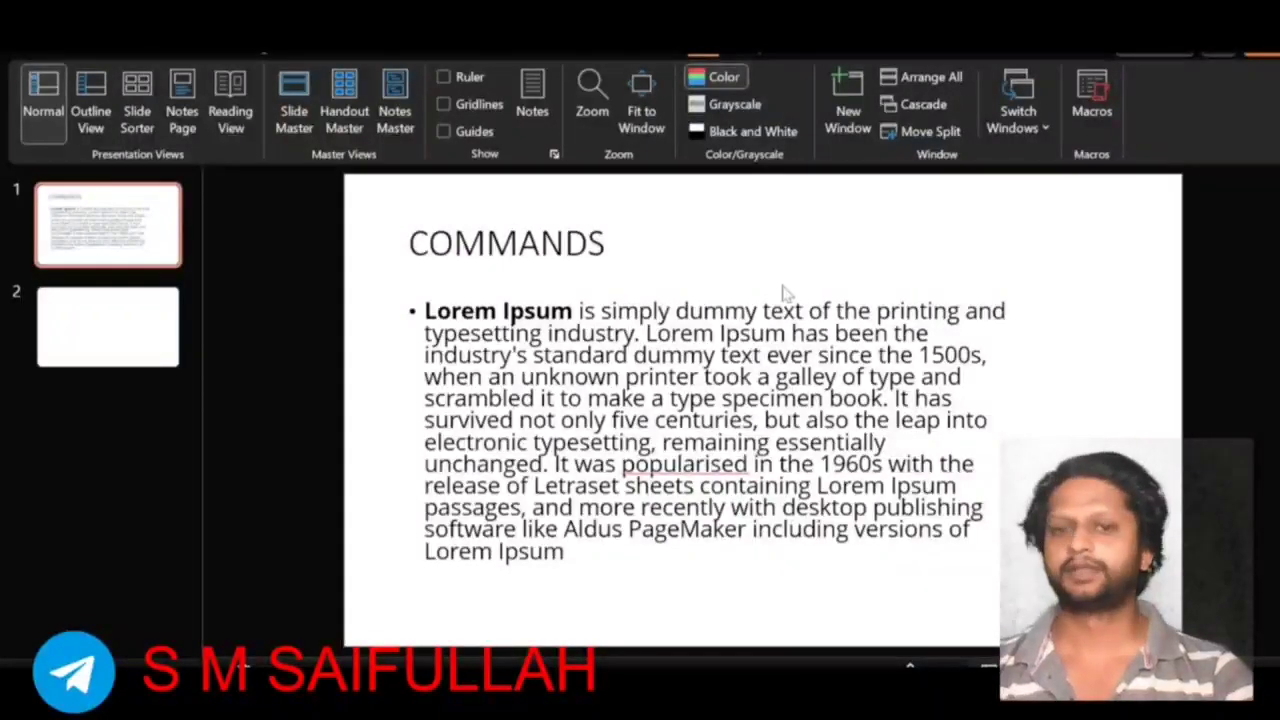
{"action": "left_click", "coordinate": [698, 342]}
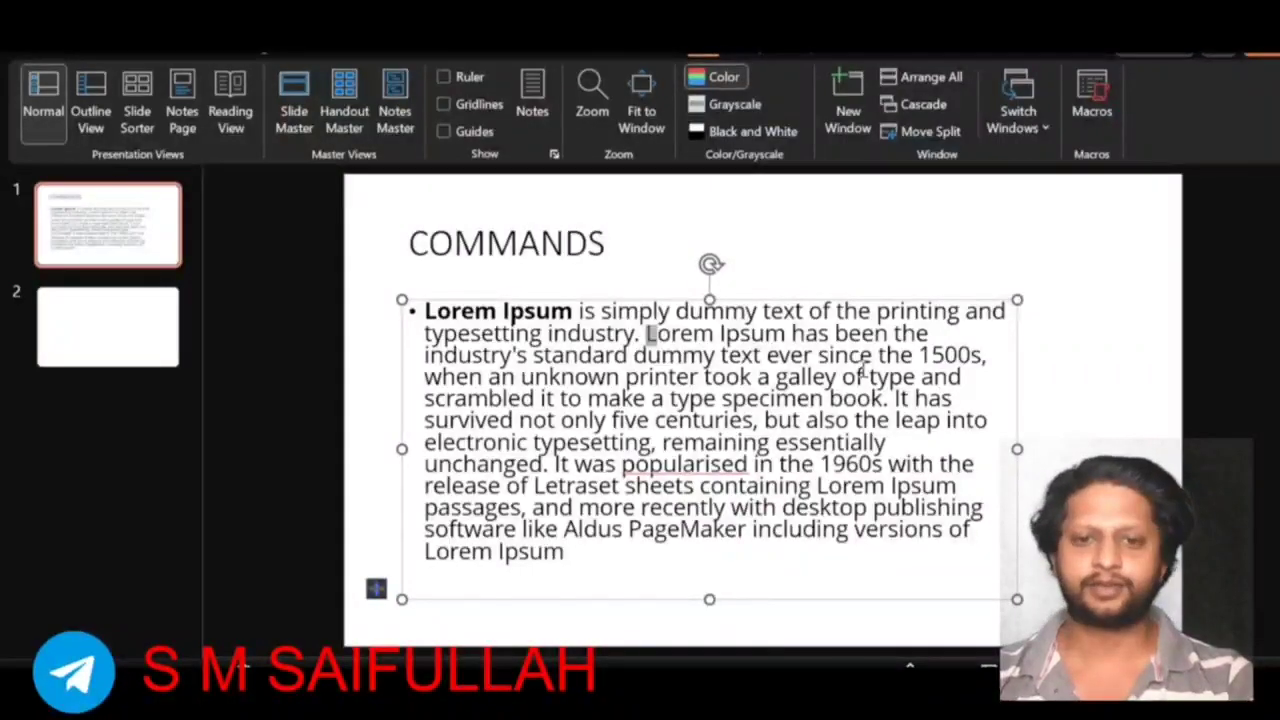
Select letters with Shift+Arrow and the word Lorem with Ctrl+Shift+Right, then enlarge text with Ctrl+]
{"action": "key", "text": "shift+Right"}
{"action": "key", "text": "shift+Right"}
{"action": "key", "text": "shift+Right"}
{"action": "key", "text": "shift+Right"}
{"action": "key", "text": "shift+Right"}
{"action": "key", "text": "shift+Right"}
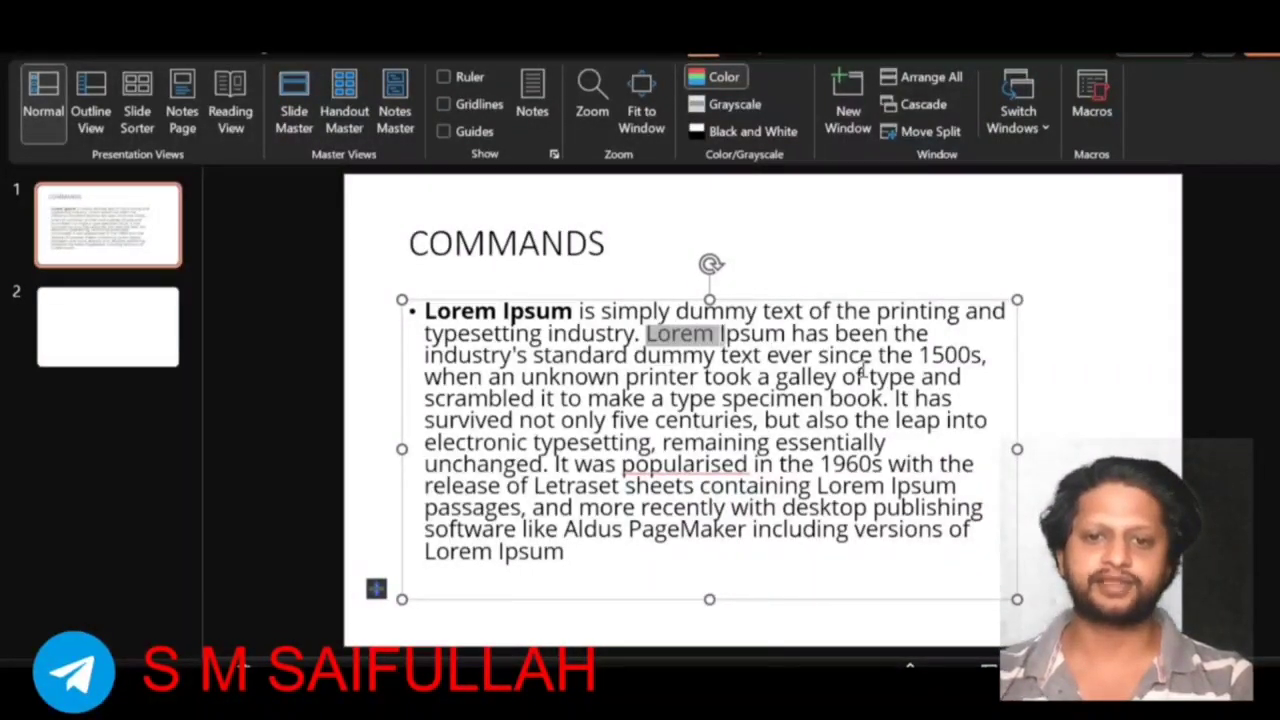
{"action": "key", "text": "shift+Right"}
{"action": "key", "text": "shift+Right"}
{"action": "key", "text": "shift+Right"}
{"action": "key", "text": "shift+Right"}
{"action": "key", "text": "shift+Right"}
{"action": "key", "text": "shift+Right"}
{"action": "key", "text": "shift+Right"}
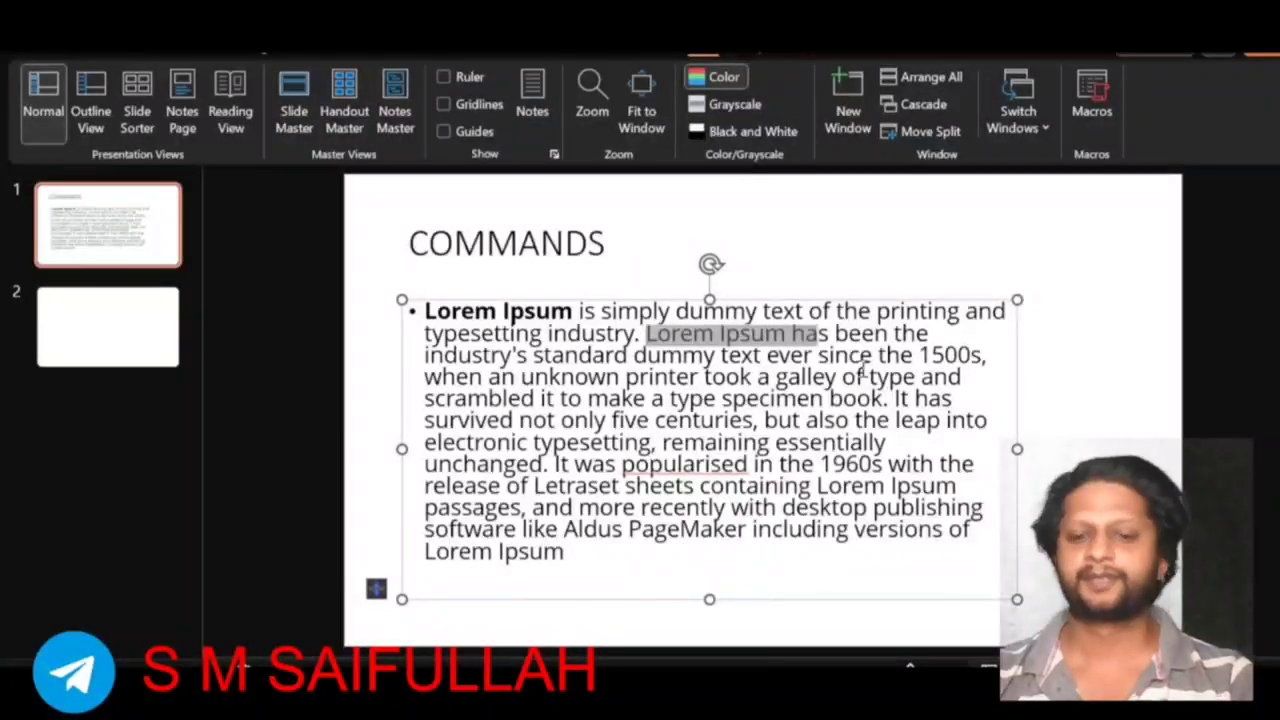
{"action": "key", "text": "Right"}
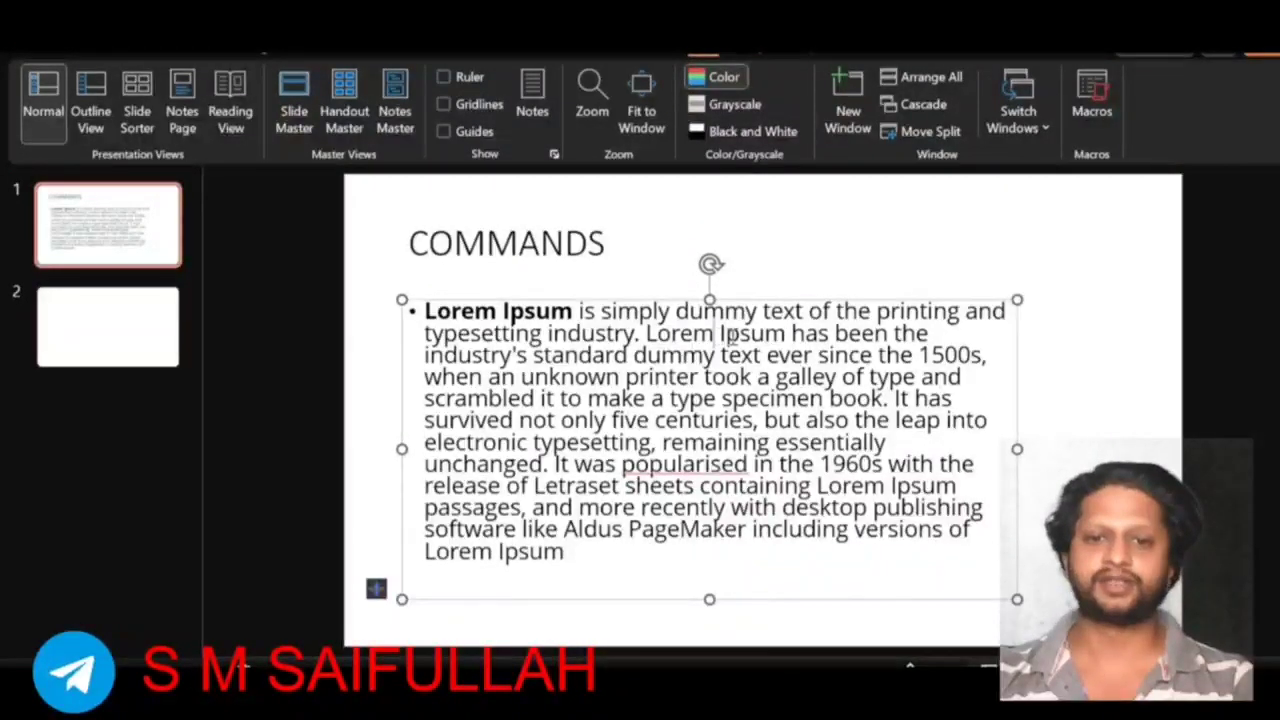
{"action": "key", "text": "shift+Left"}
{"action": "key", "text": "shift+Left"}
{"action": "key", "text": "shift+Left"}
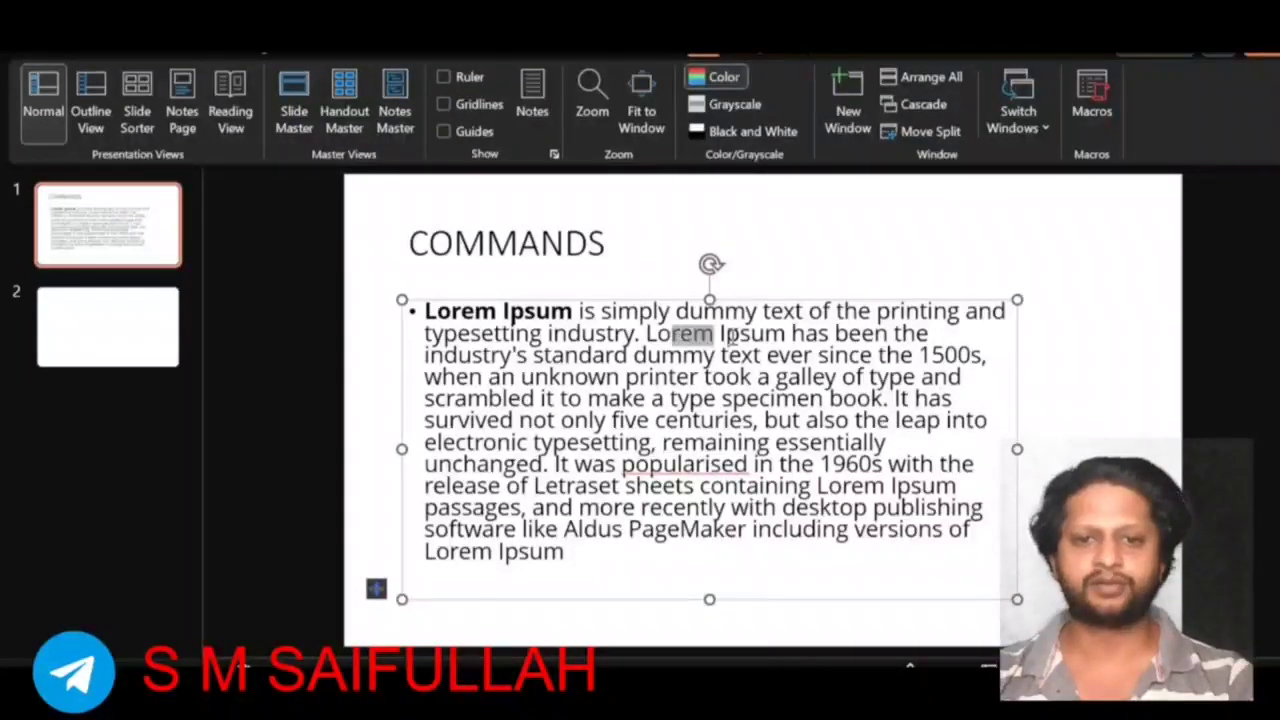
{"action": "key", "text": "shift+Left"}
{"action": "key", "text": "shift+Left"}
{"action": "key", "text": "shift+Left"}
{"action": "key", "text": "shift+Left"}
{"action": "key", "text": "shift+Left"}
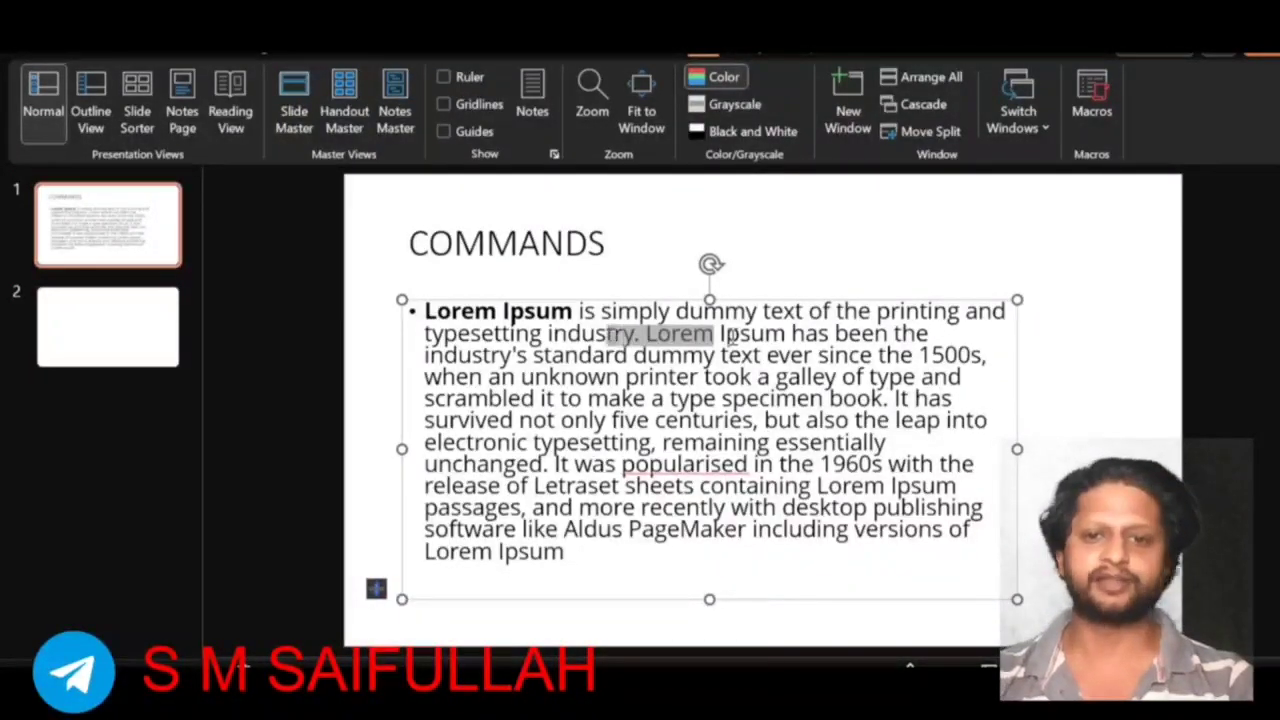
{"action": "key", "text": "shift+Left"}
{"action": "key", "text": "shift+Left"}
{"action": "key", "text": "shift+Left"}
{"action": "key", "text": "shift+Left"}
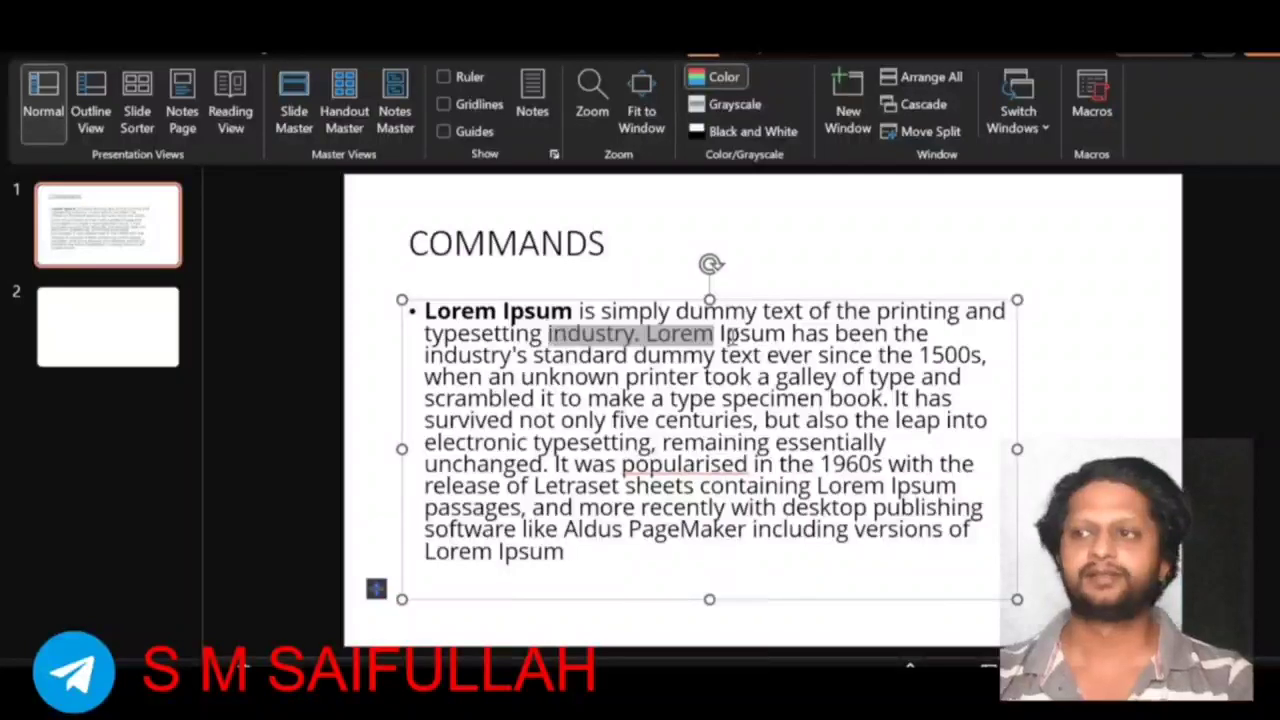
{"action": "left_click", "coordinate": [700, 364]}
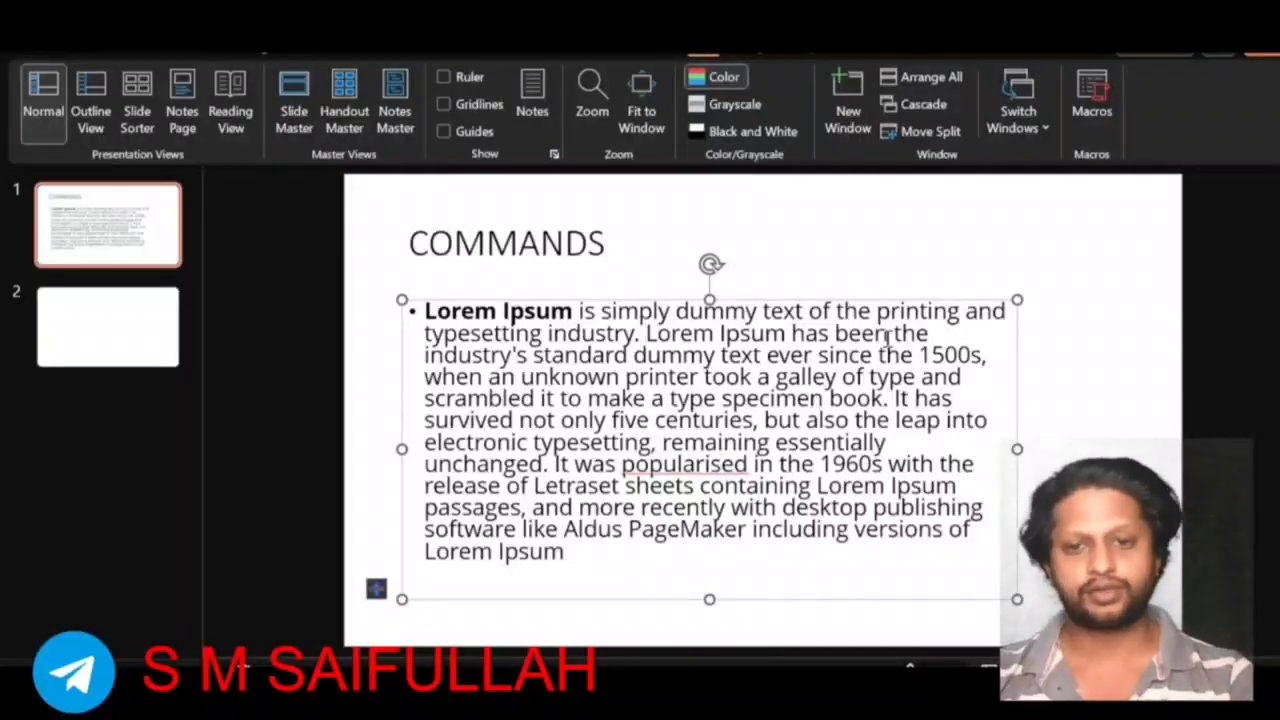
{"action": "key", "text": "ctrl+shift+Right"}
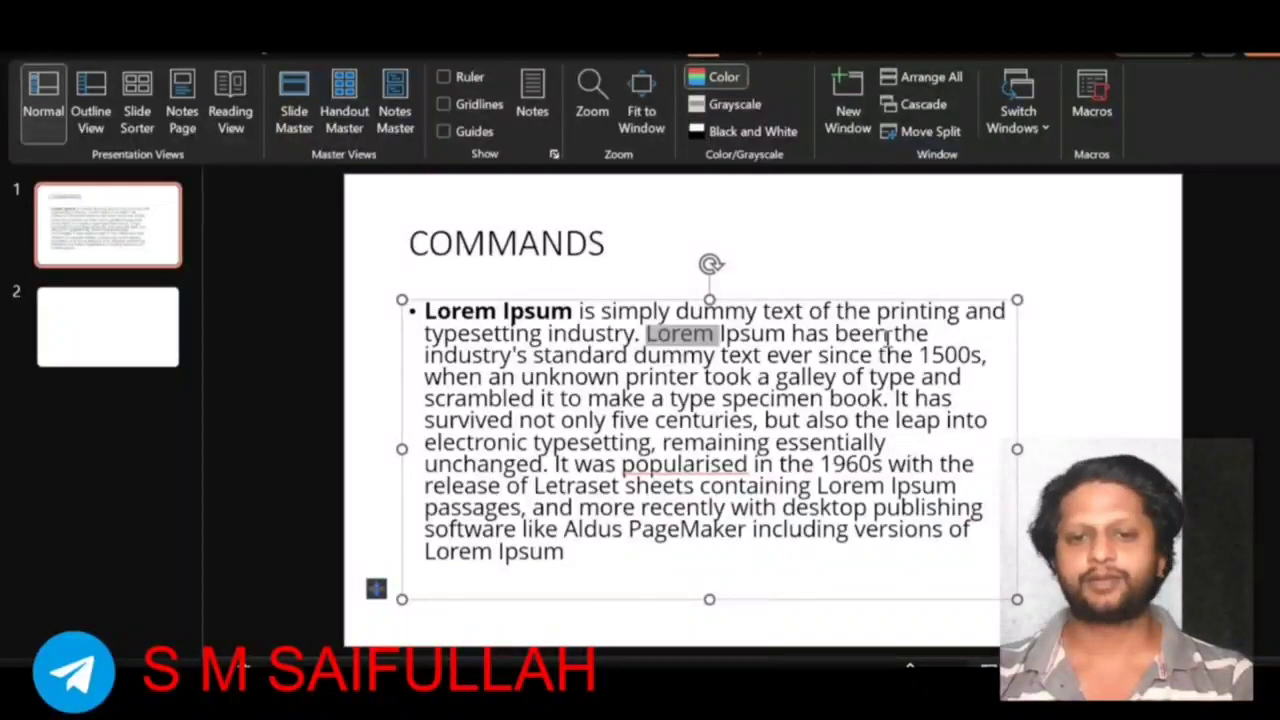
{"action": "left_click", "coordinate": [886, 340]}
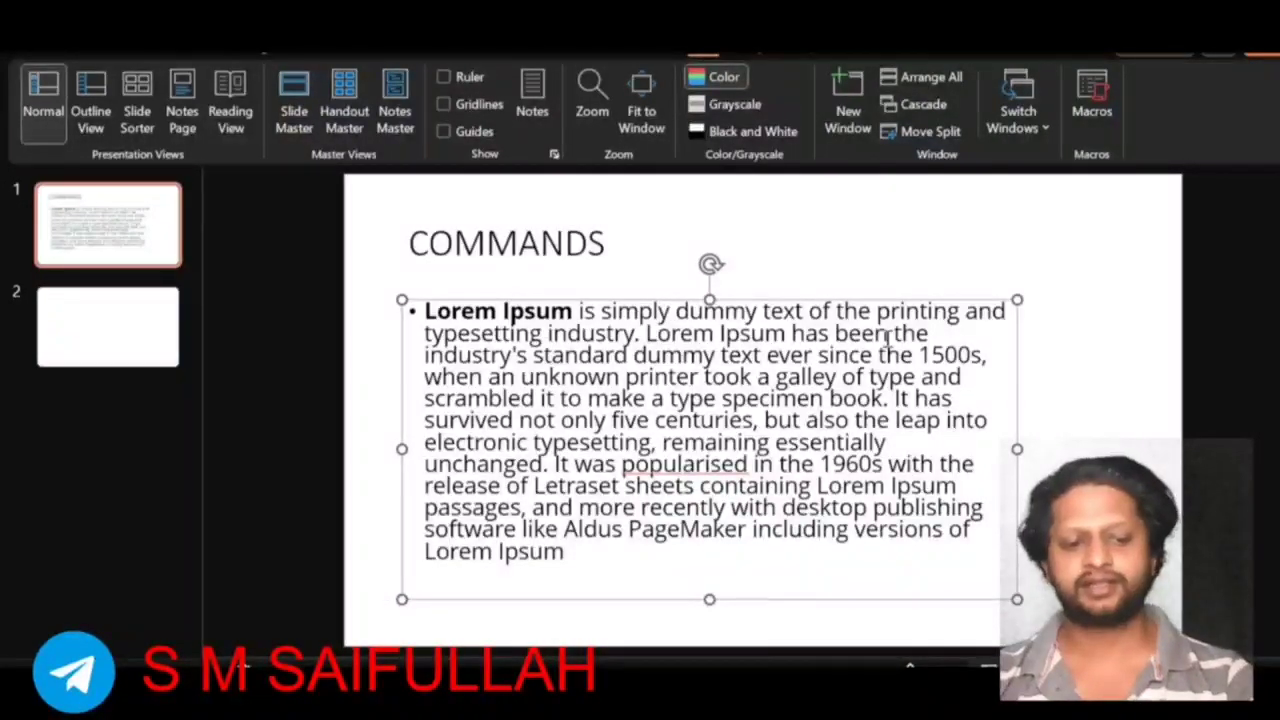
{"action": "key", "text": "ctrl+bracketright"}
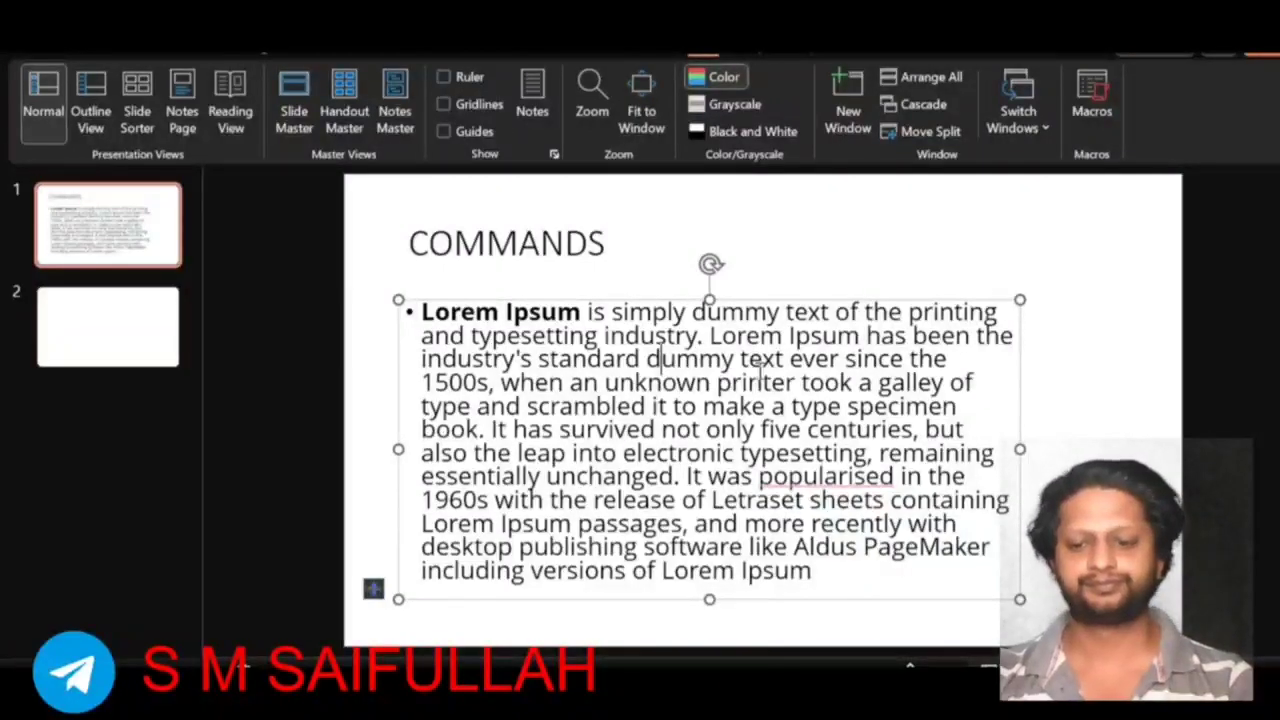
Select the word 'dummy' with Ctrl+Shift+Left, deselect it, and place the caret before 'took'
{"action": "key", "text": "ctrl+shift+Left"}
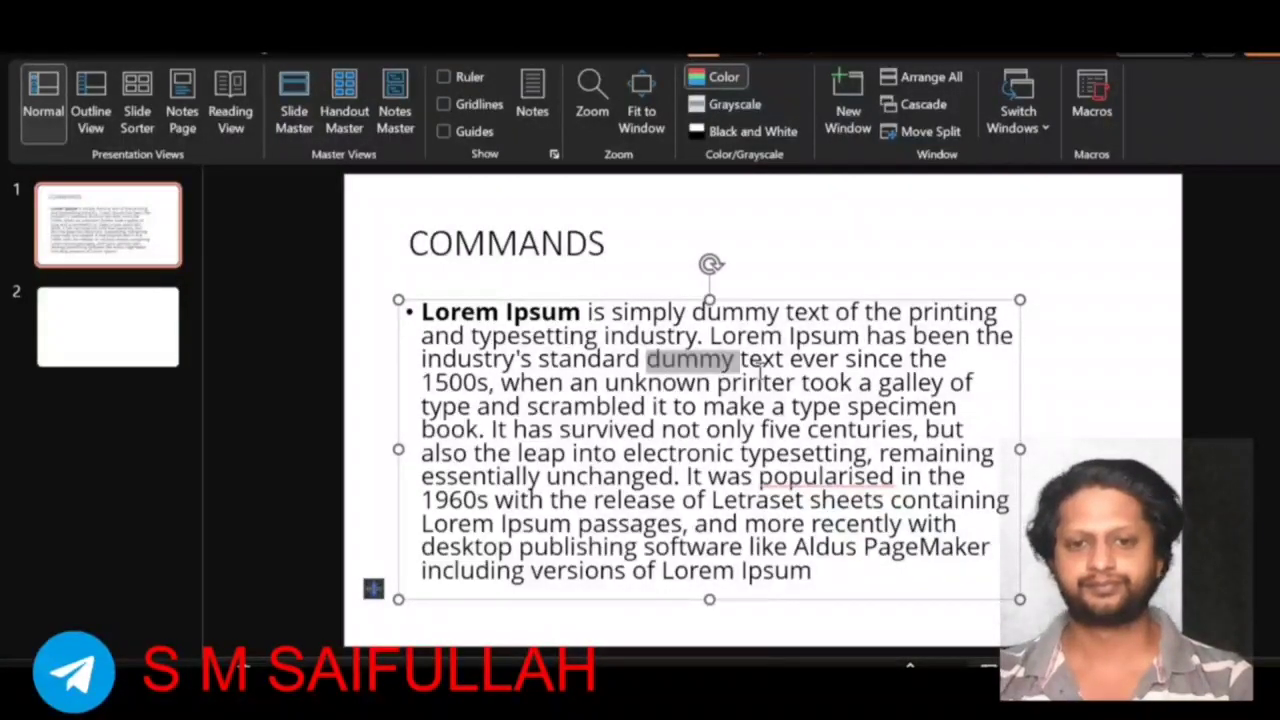
{"action": "left_click", "coordinate": [759, 376]}
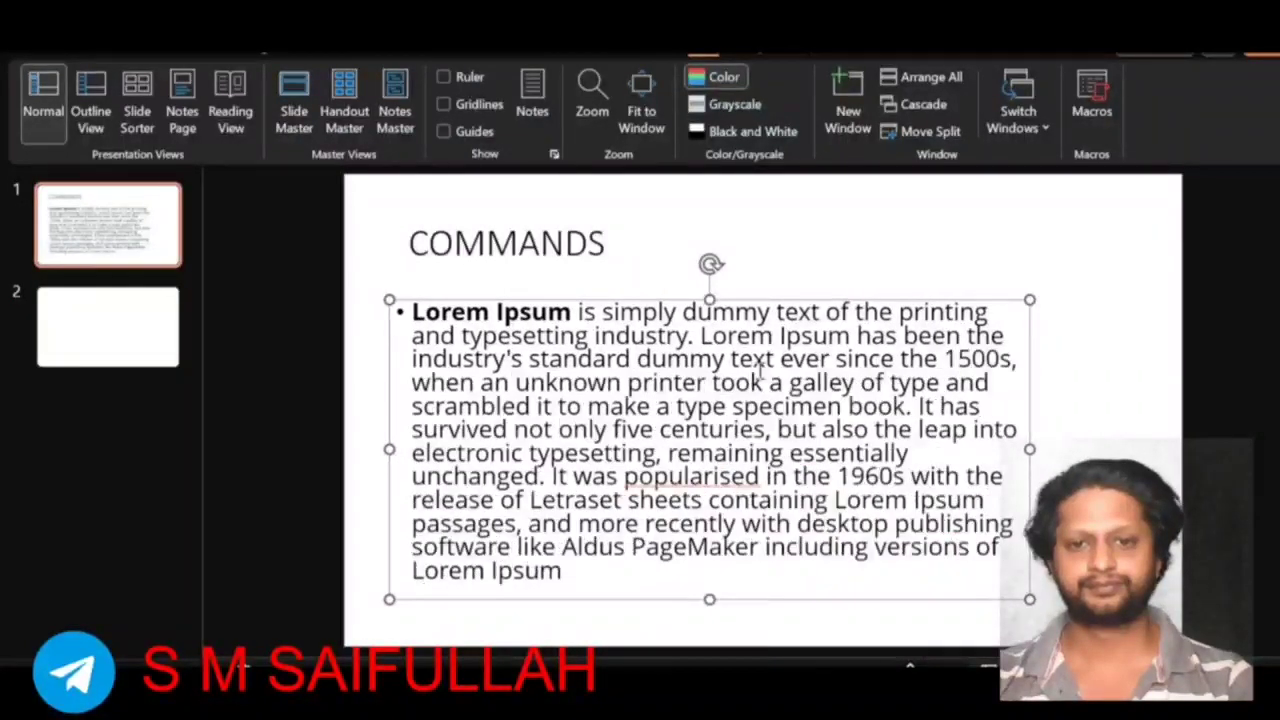
{"action": "key", "text": "Escape"}
{"action": "key", "text": "Escape"}
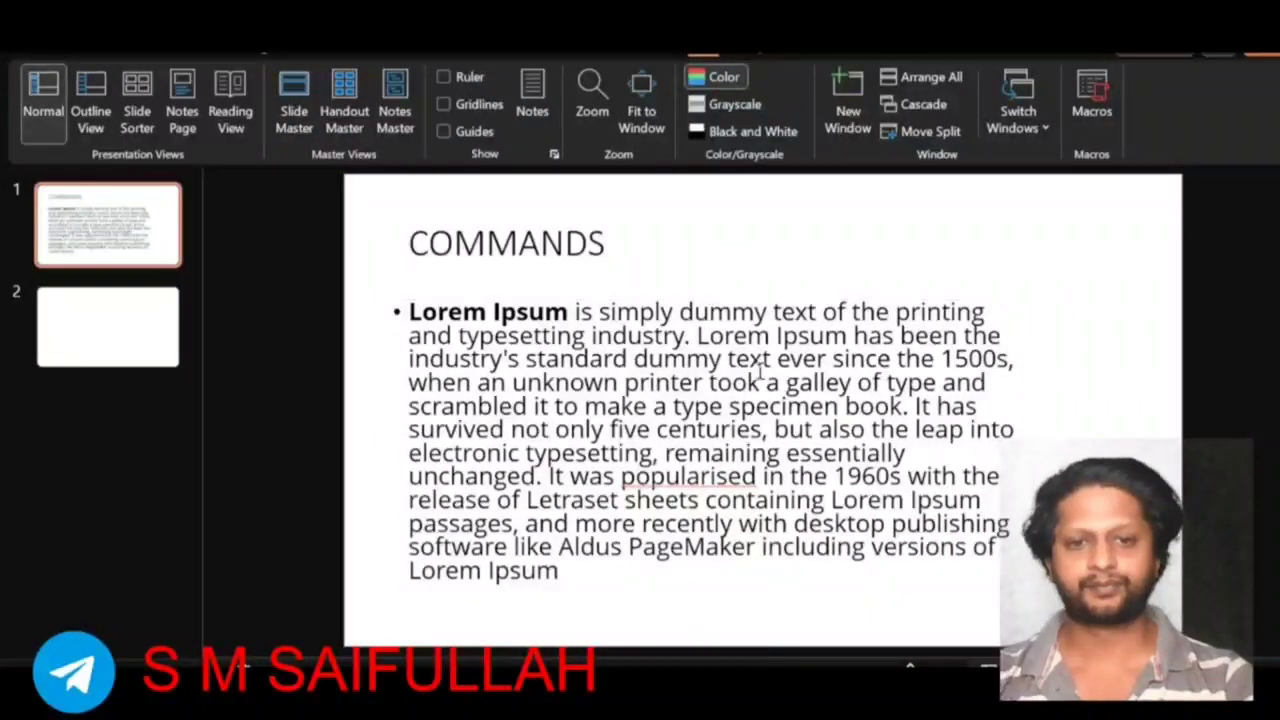
{"action": "left_click", "coordinate": [708, 385]}
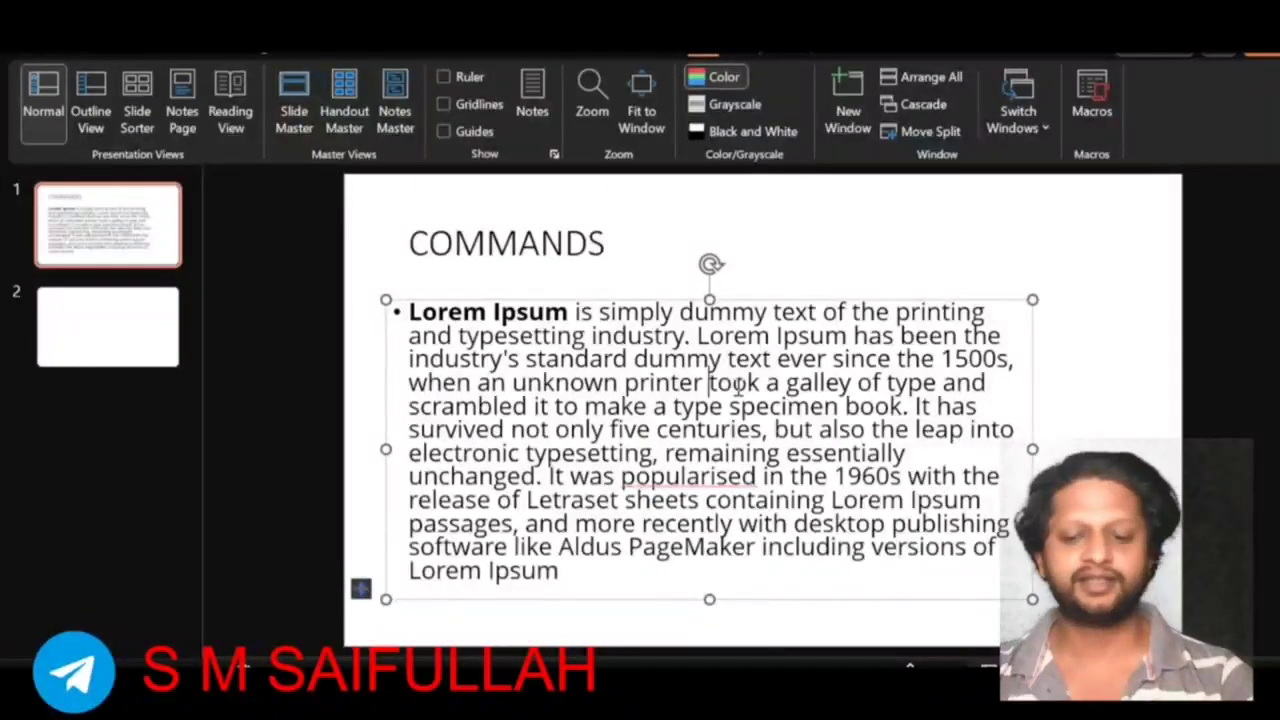
{"action": "key", "text": "ctrl+shift+Left"}
{"action": "key", "text": "ctrl+shift+Left"}
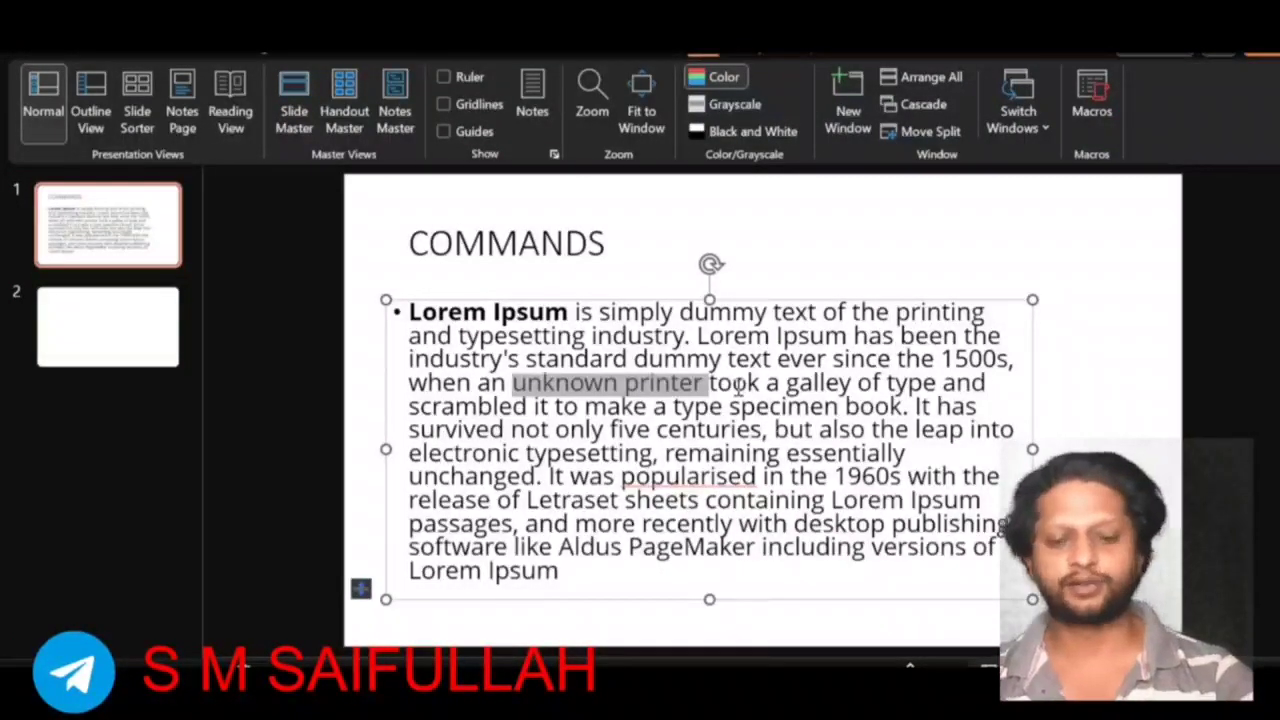
{"action": "key", "text": "Right"}
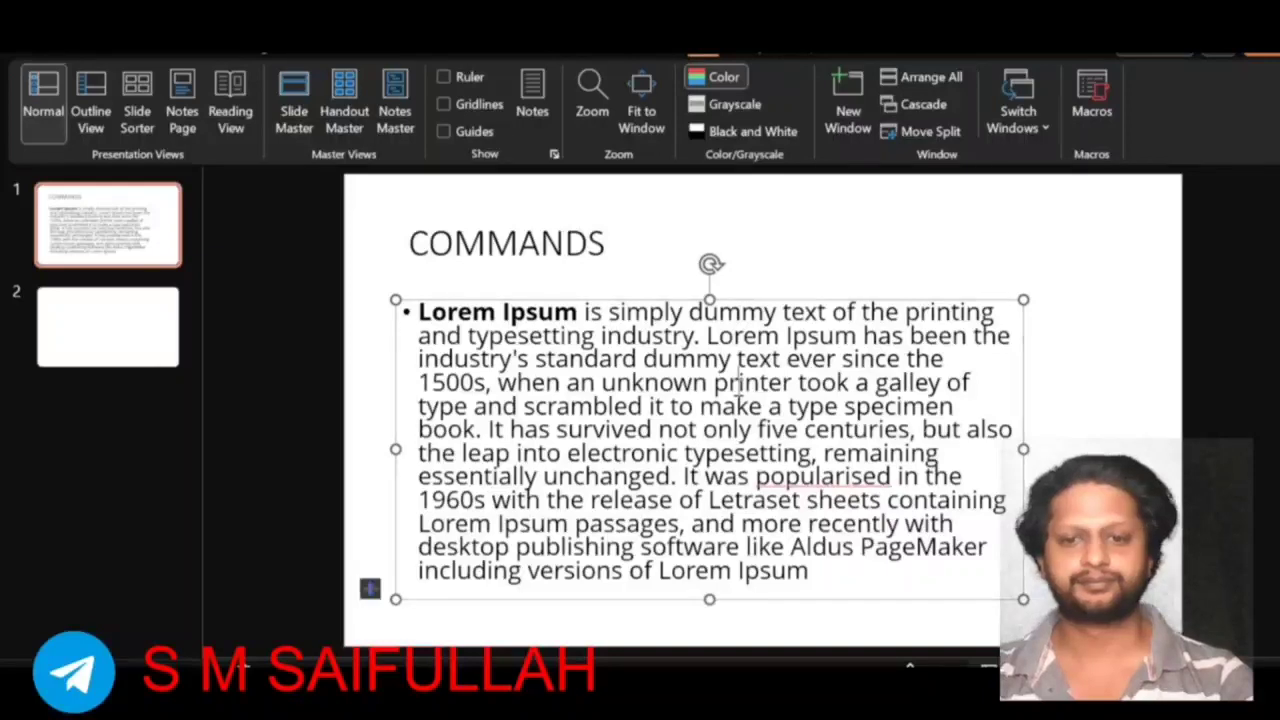
{"action": "key", "text": "ctrl+shift+Left"}
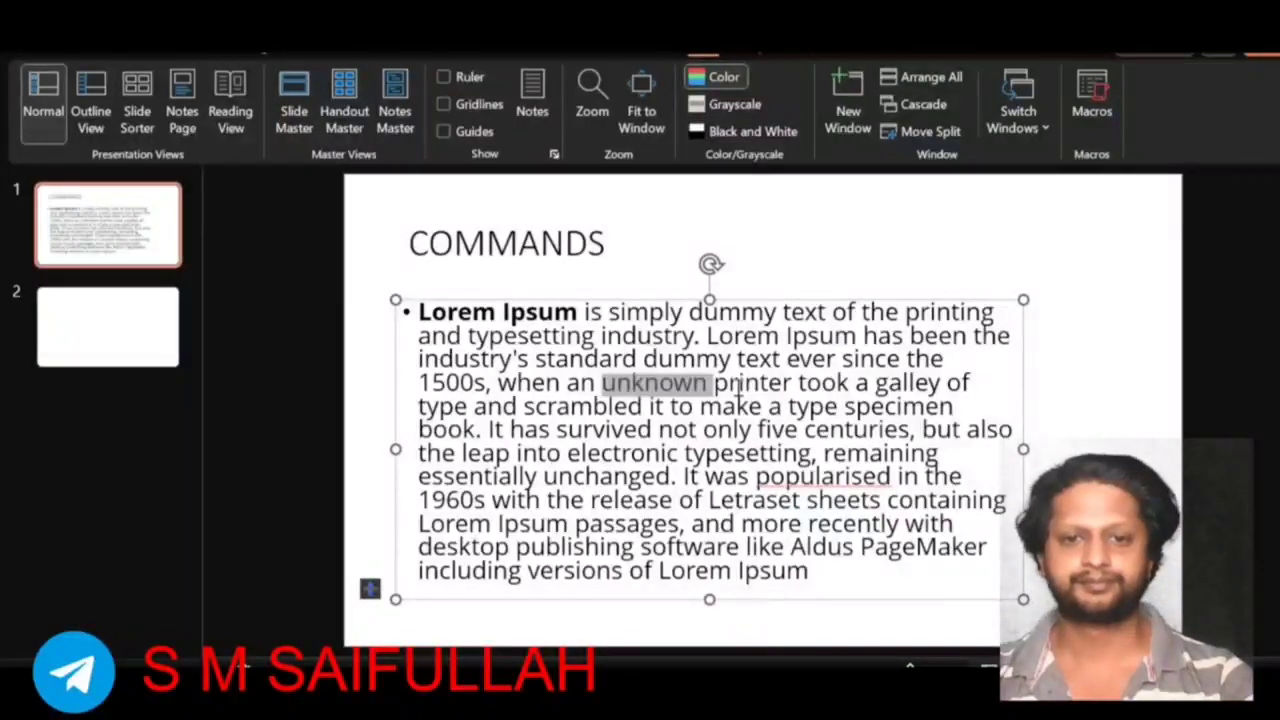
{"action": "key", "text": "ctrl+shift+Left"}
{"action": "key", "text": "ctrl+shift+Left"}
{"action": "key", "text": "ctrl+shift+Left"}
{"action": "key", "text": "ctrl+shift+Left"}
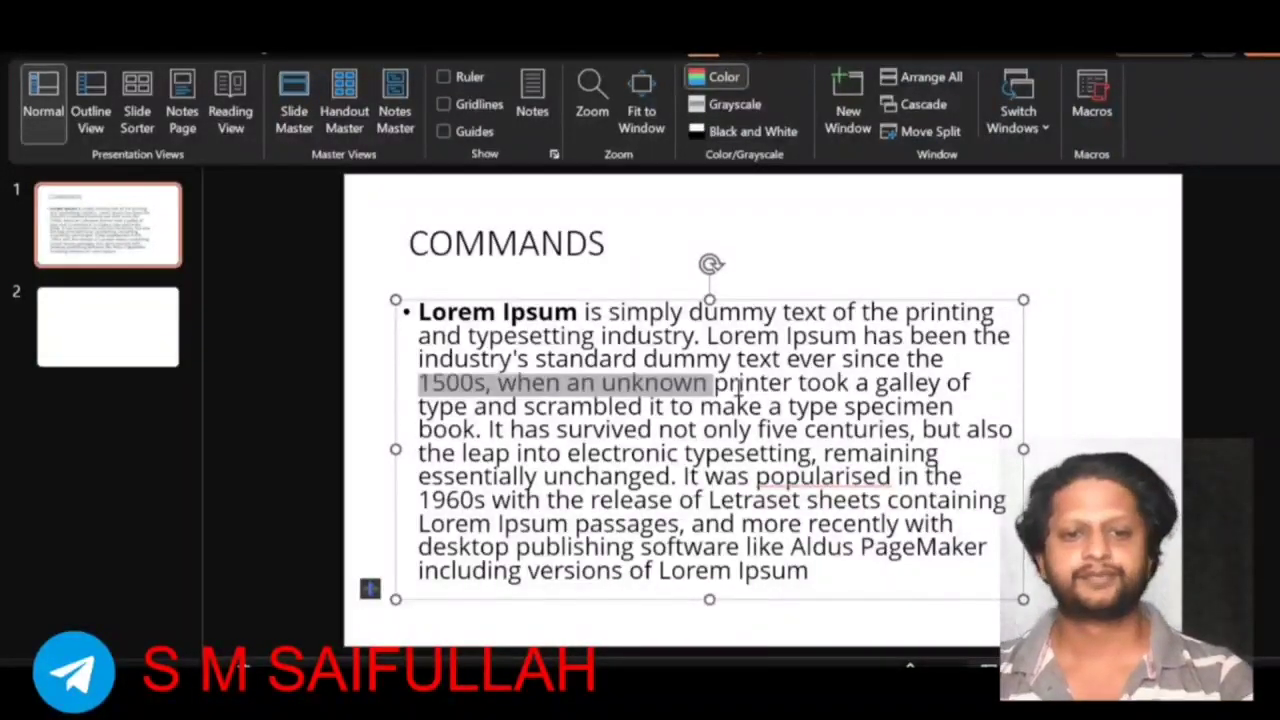
{"action": "left_click", "coordinate": [747, 485]}
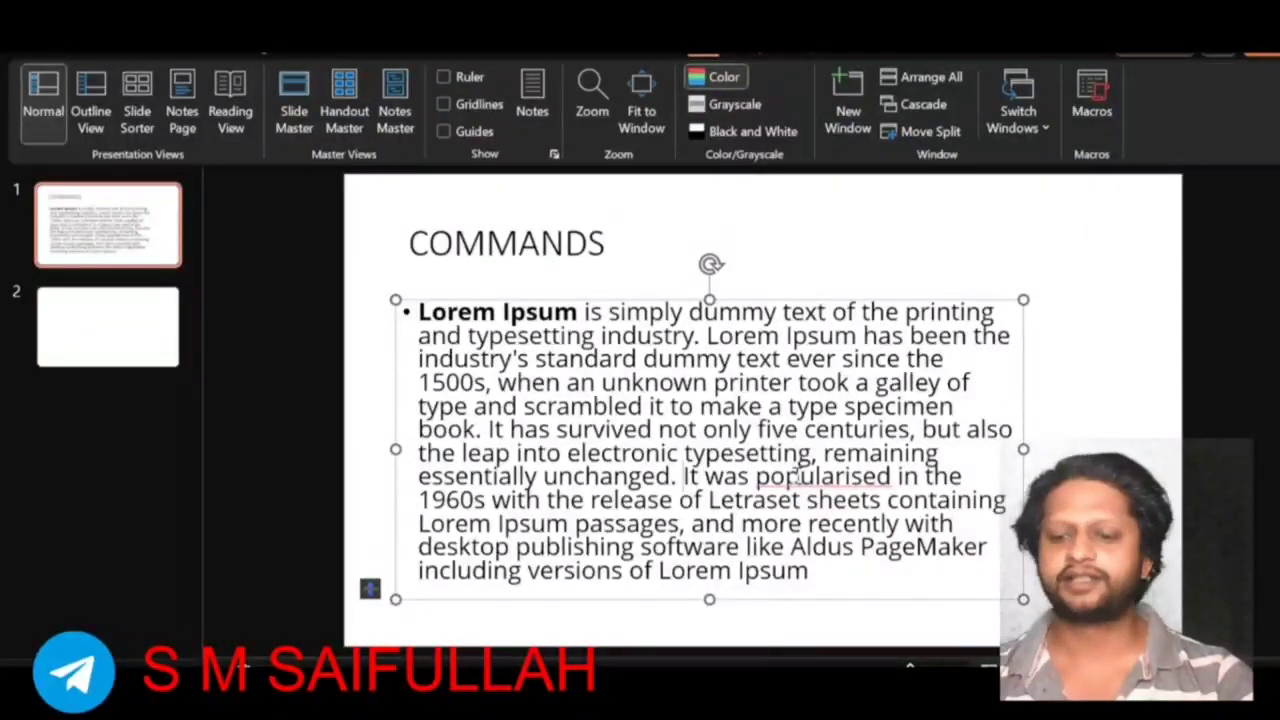
{"action": "key", "text": "shift+Up"}
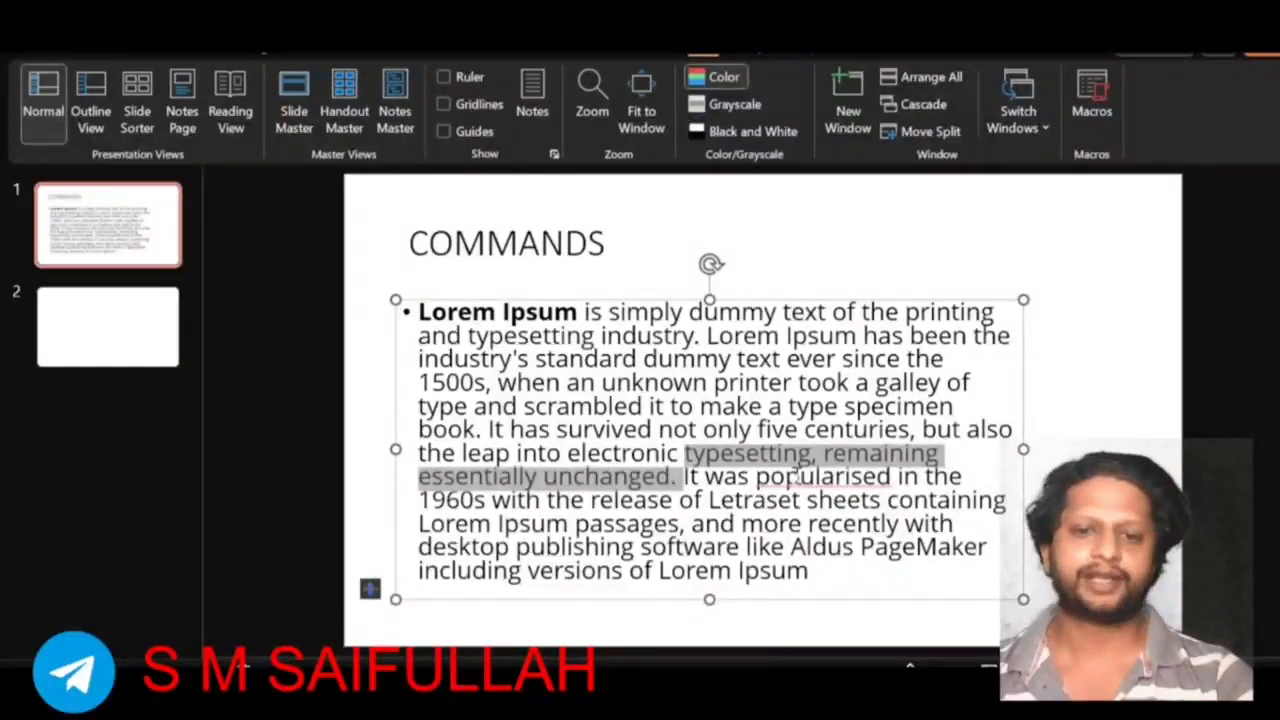
{"action": "key", "text": "shift+Up"}
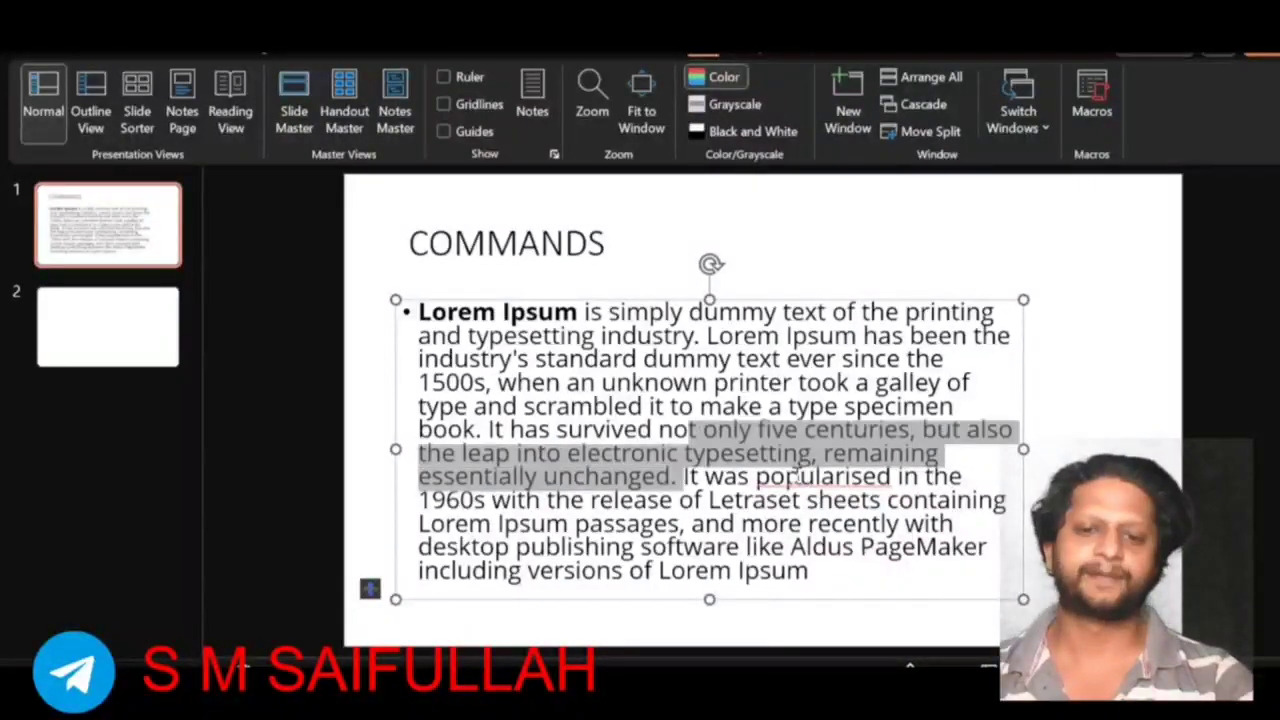
{"action": "key", "text": "shift+Up"}
{"action": "key", "text": "shift+Up"}
{"action": "key", "text": "shift+Up"}
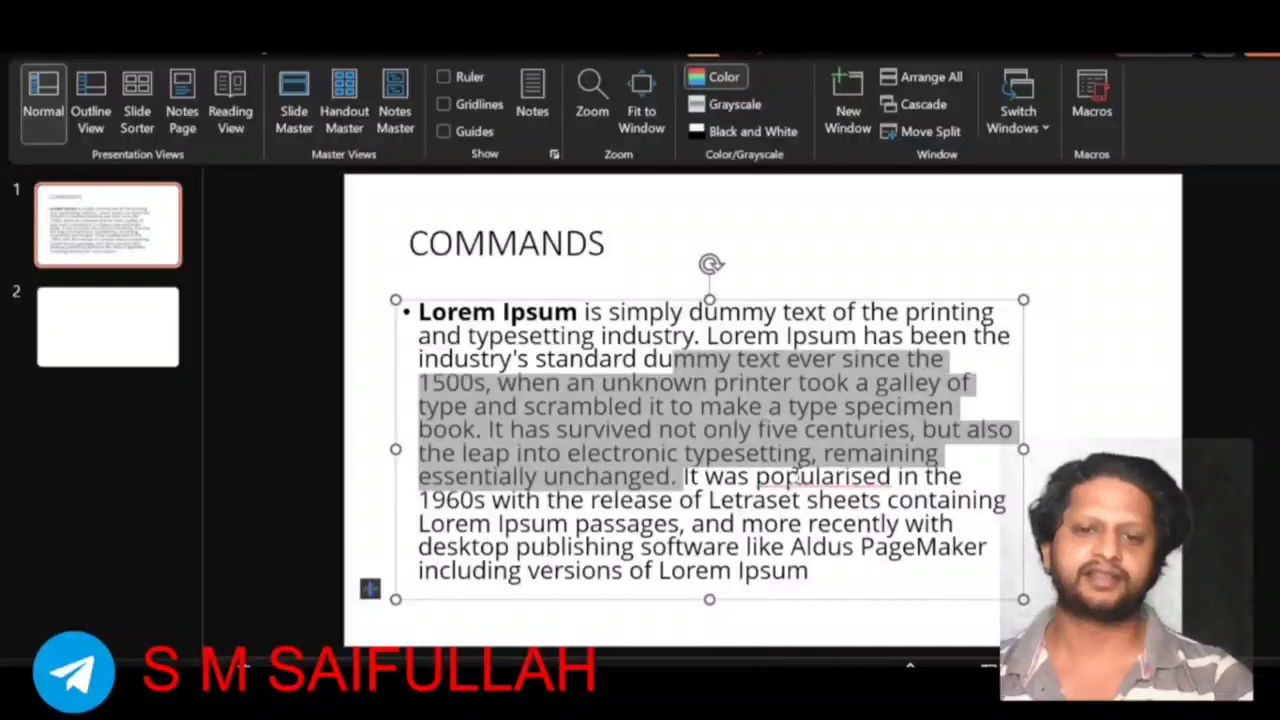
{"action": "key", "text": "shift+Up"}
{"action": "key", "text": "shift+Up"}
{"action": "key", "text": "Down"}
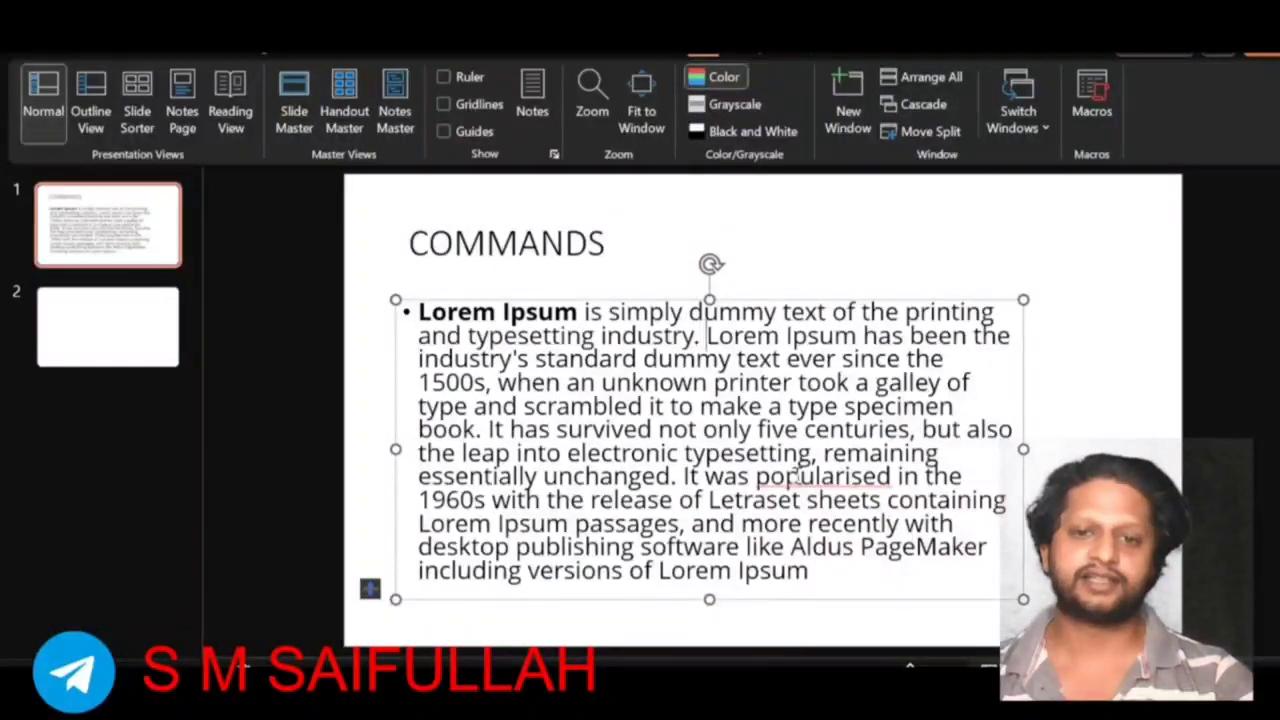
{"action": "key", "text": "shift+Down"}
{"action": "key", "text": "shift+Down"}
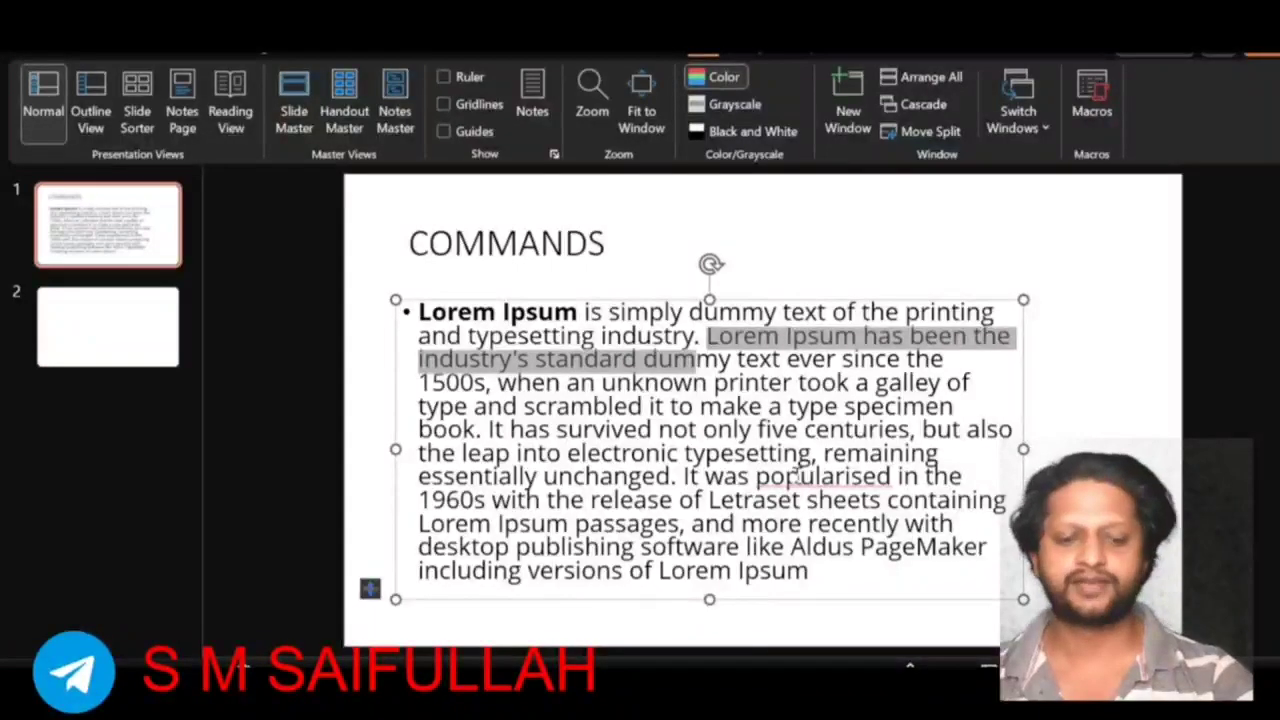
{"action": "key", "text": "shift+Down"}
{"action": "key", "text": "shift+Down"}
{"action": "key", "text": "shift+Down"}
{"action": "key", "text": "shift+Down"}
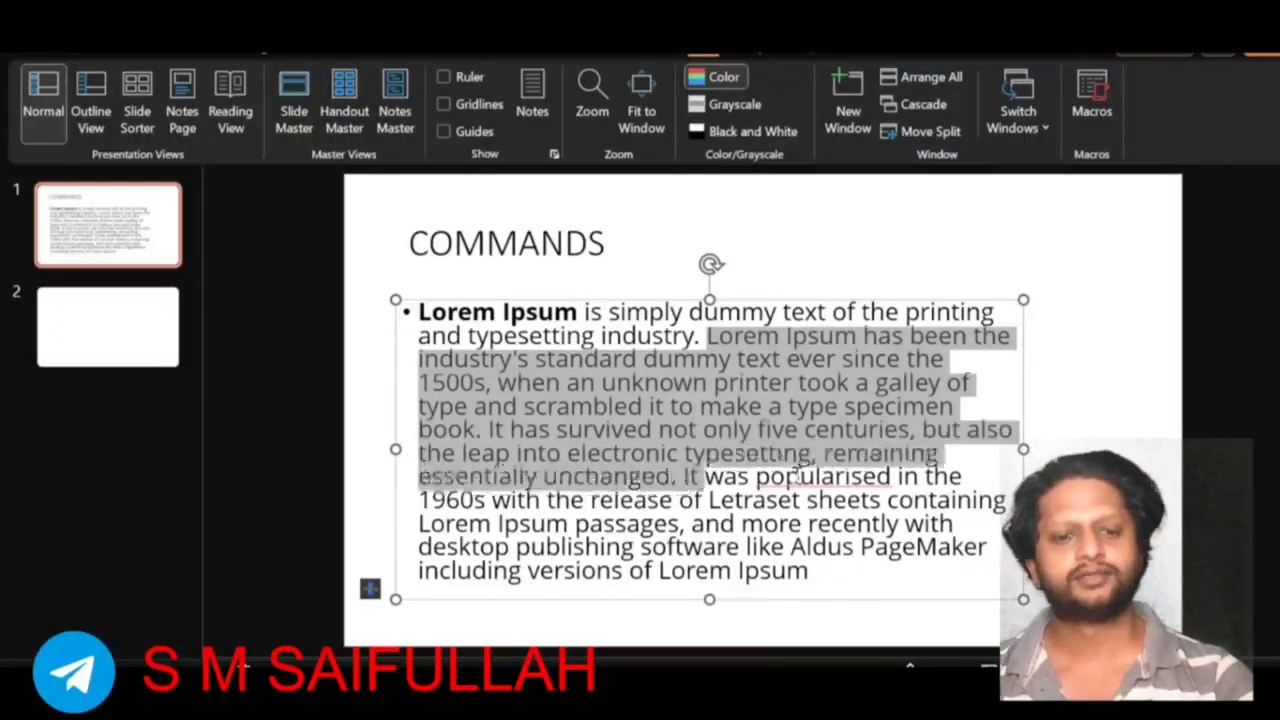
{"action": "key", "text": "shift+Down"}
{"action": "key", "text": "shift+Down"}
{"action": "key", "text": "shift+Down"}
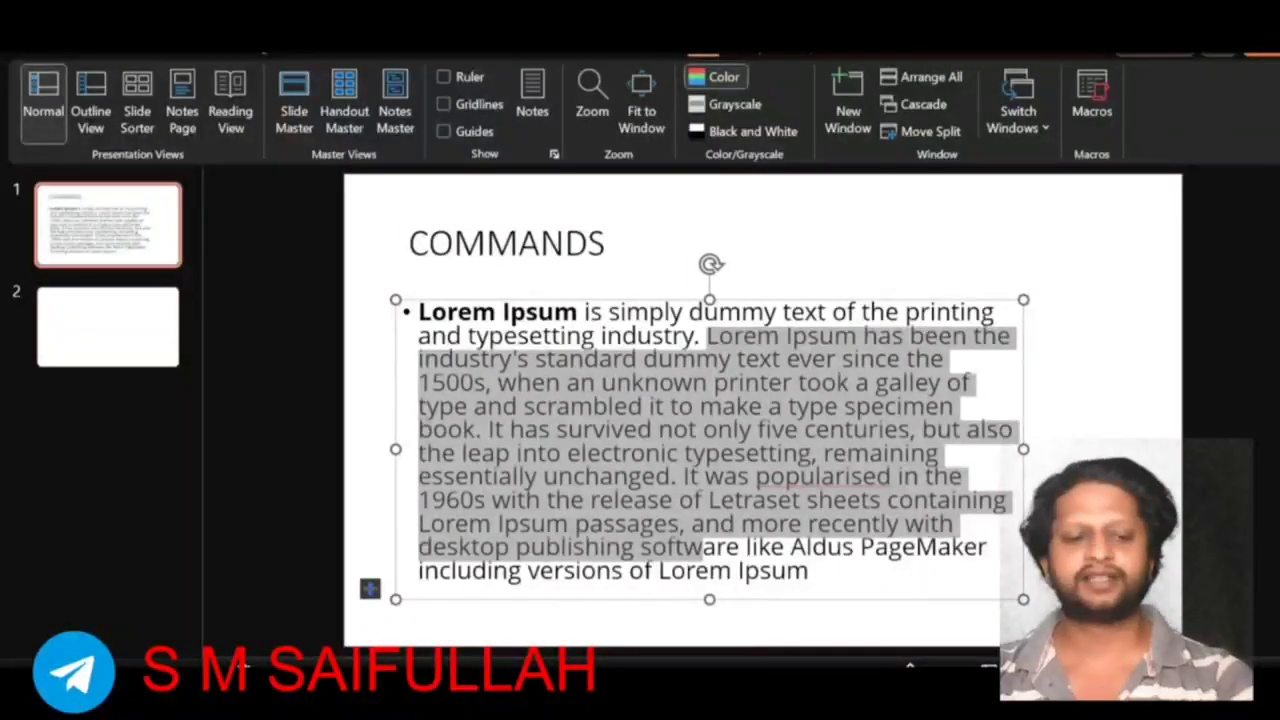
{"action": "key", "text": "Right"}
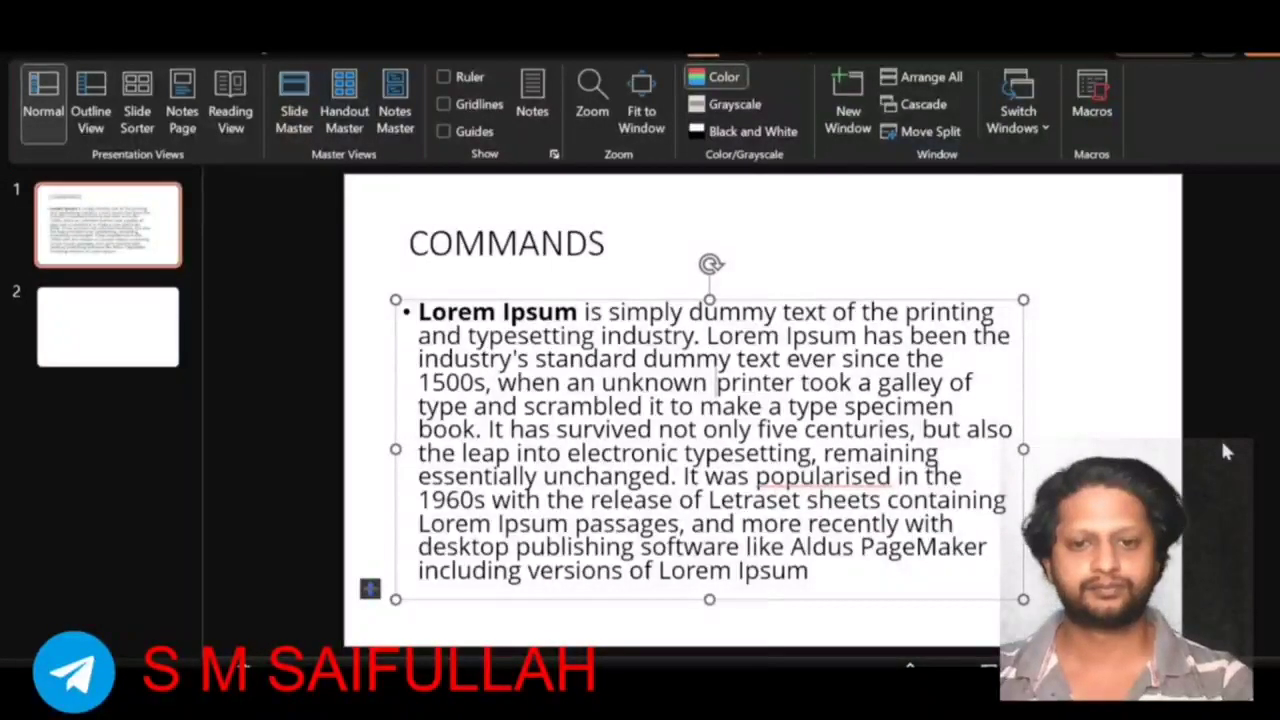
{"action": "key", "text": "Tab"}
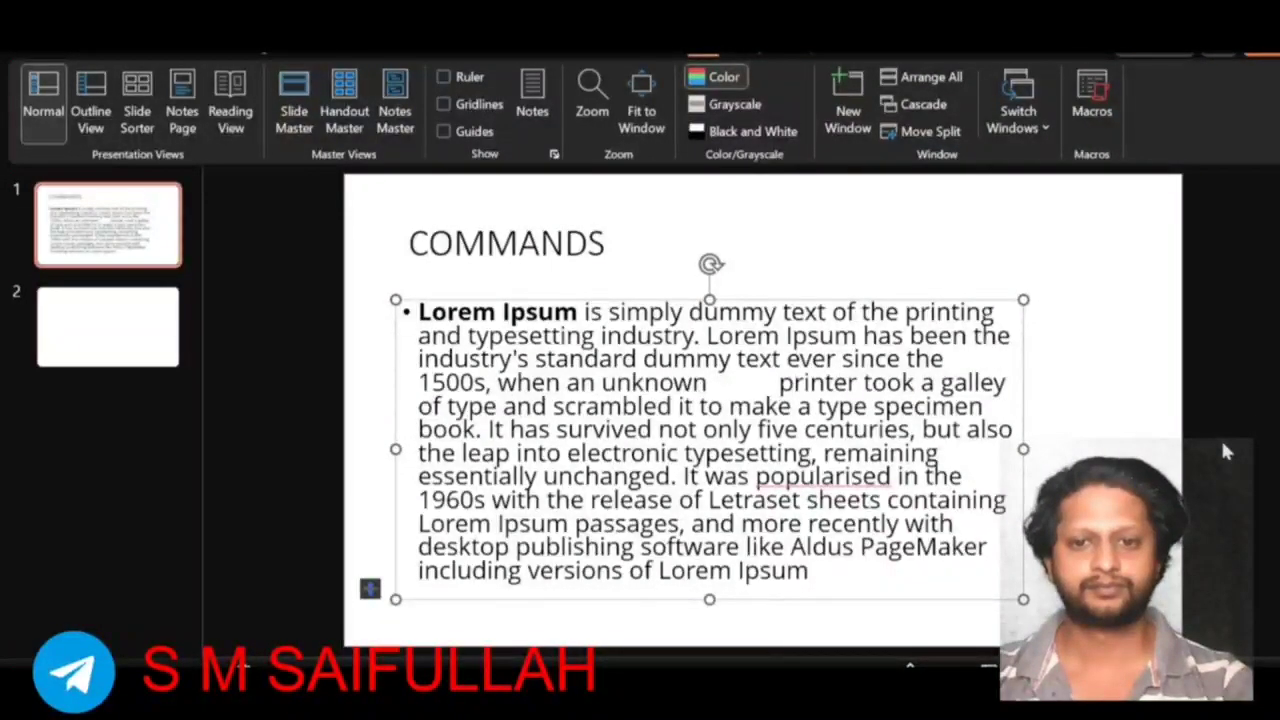
{"action": "key", "text": "BackSpace"}
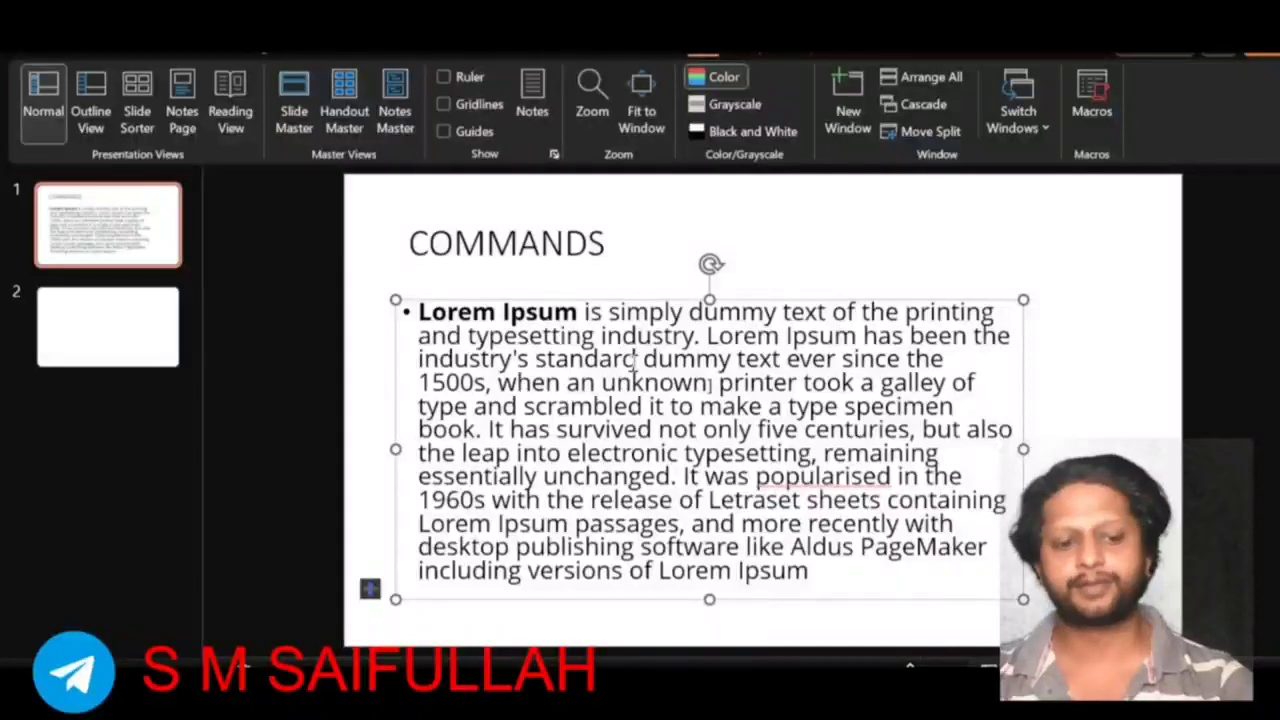
{"action": "key", "text": "ctrl+a"}
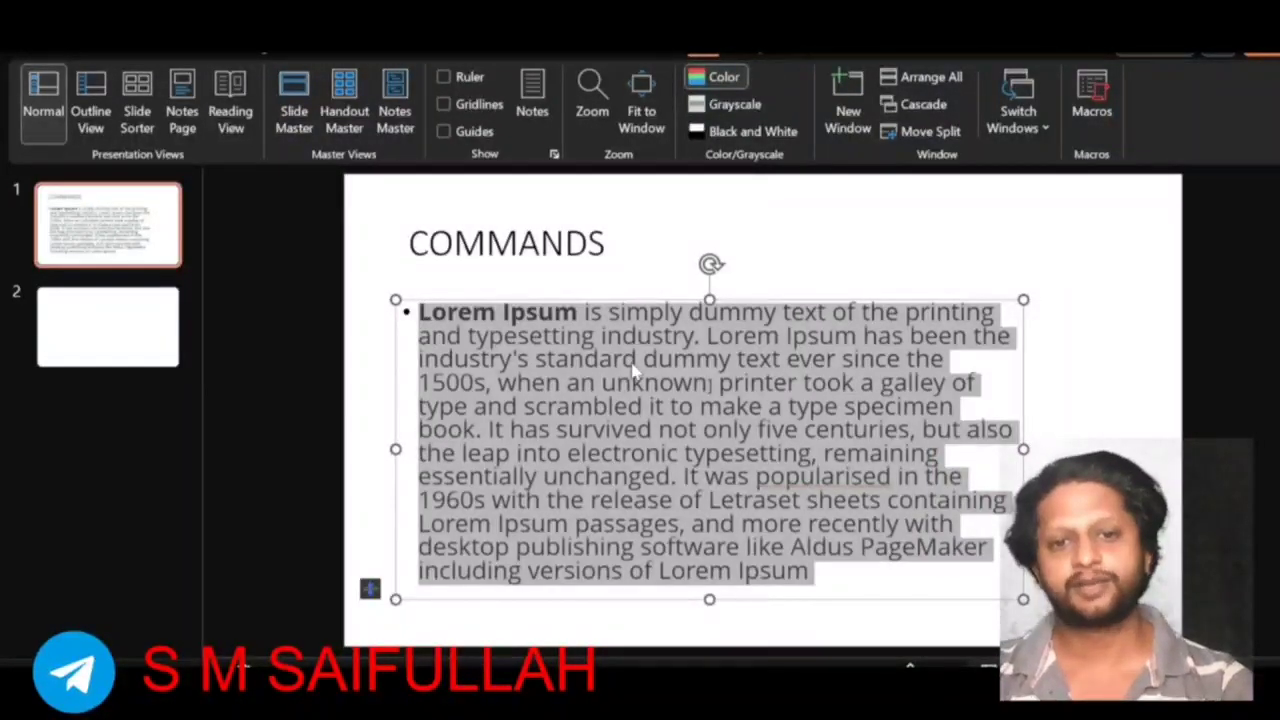
{"action": "left_click", "coordinate": [618, 262]}
{"action": "left_click", "coordinate": [363, 323]}
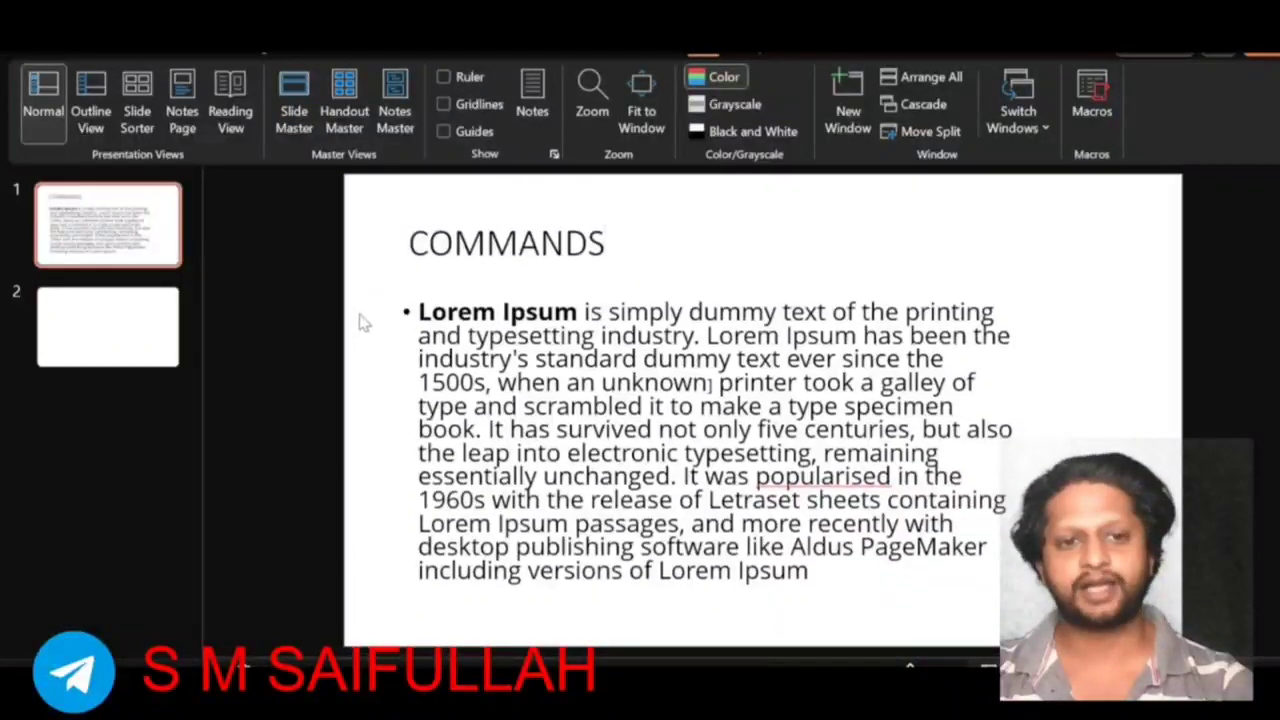
{"action": "key", "text": "ctrl+a"}
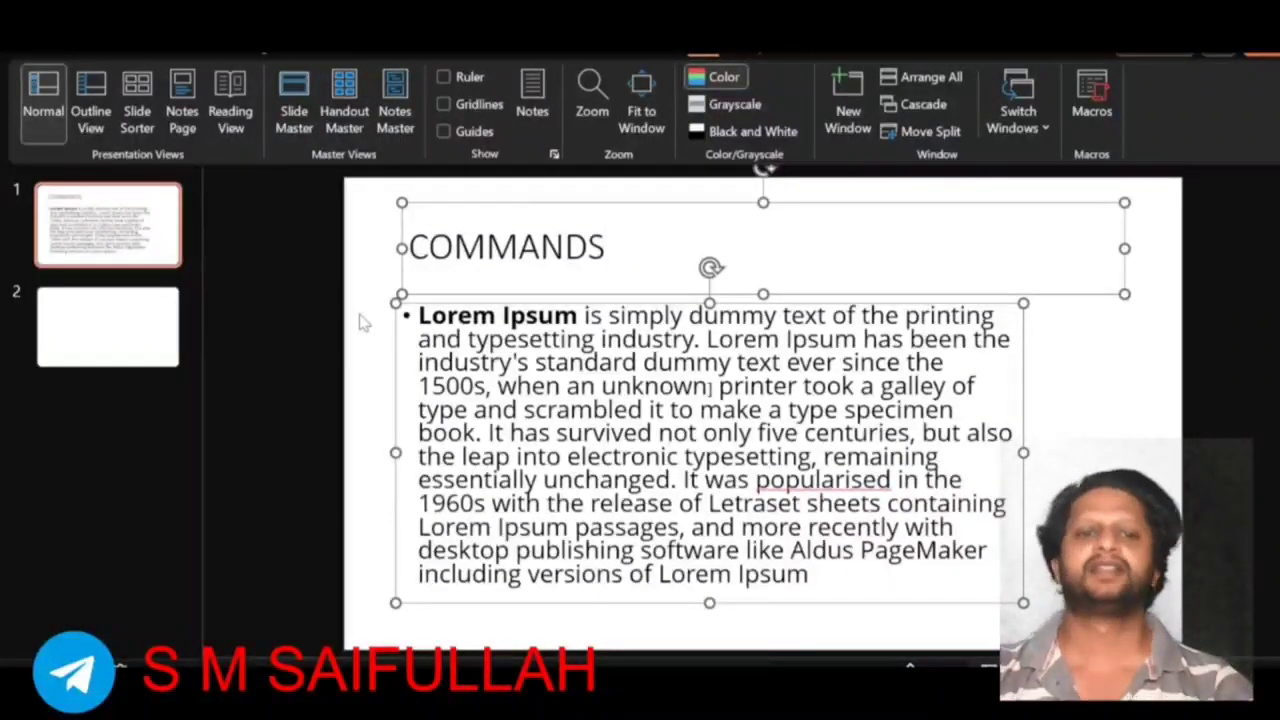
{"action": "left_click", "coordinate": [515, 362]}
{"action": "key", "text": "ctrl+a"}
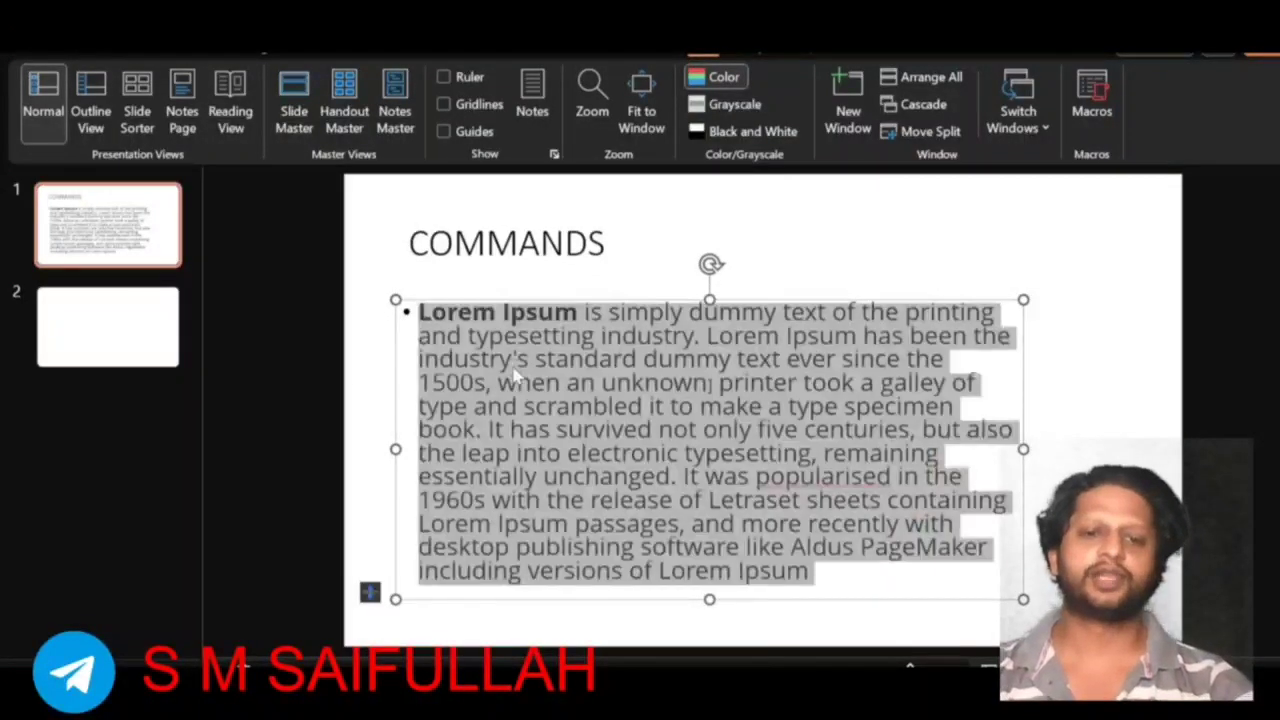
{"action": "left_click", "coordinate": [381, 375]}
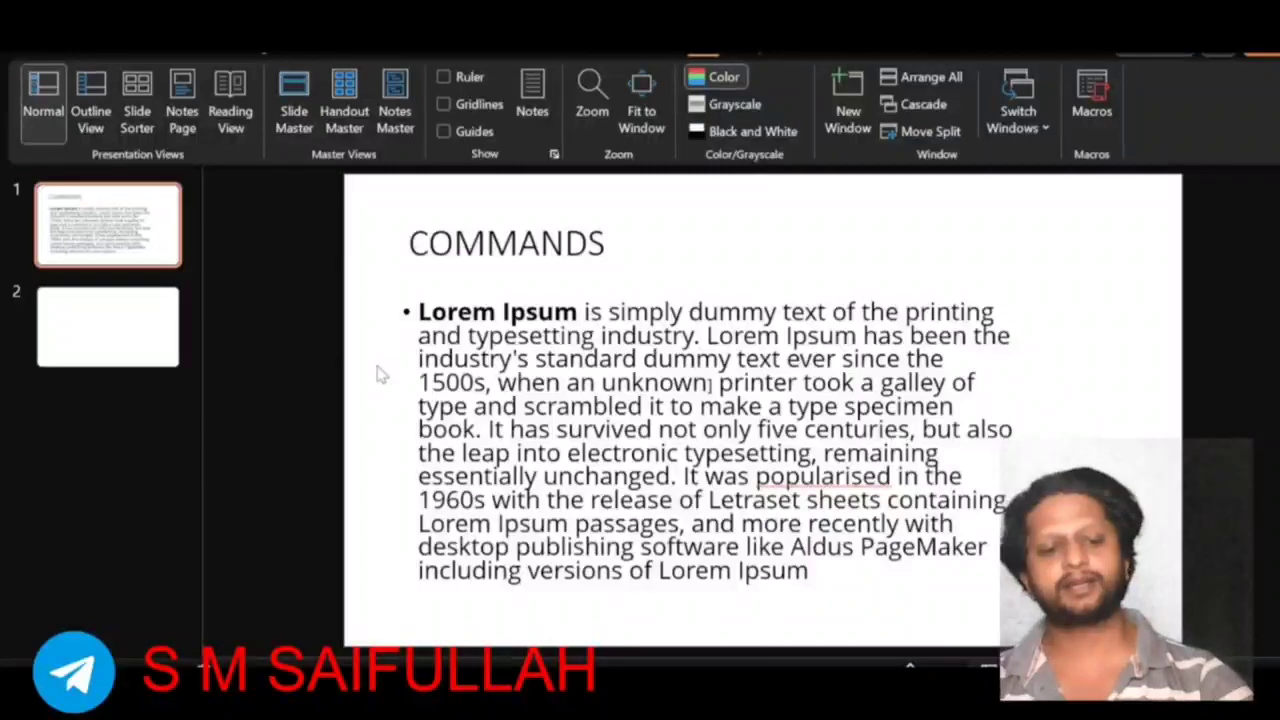
{"action": "key", "text": "ctrl+a"}
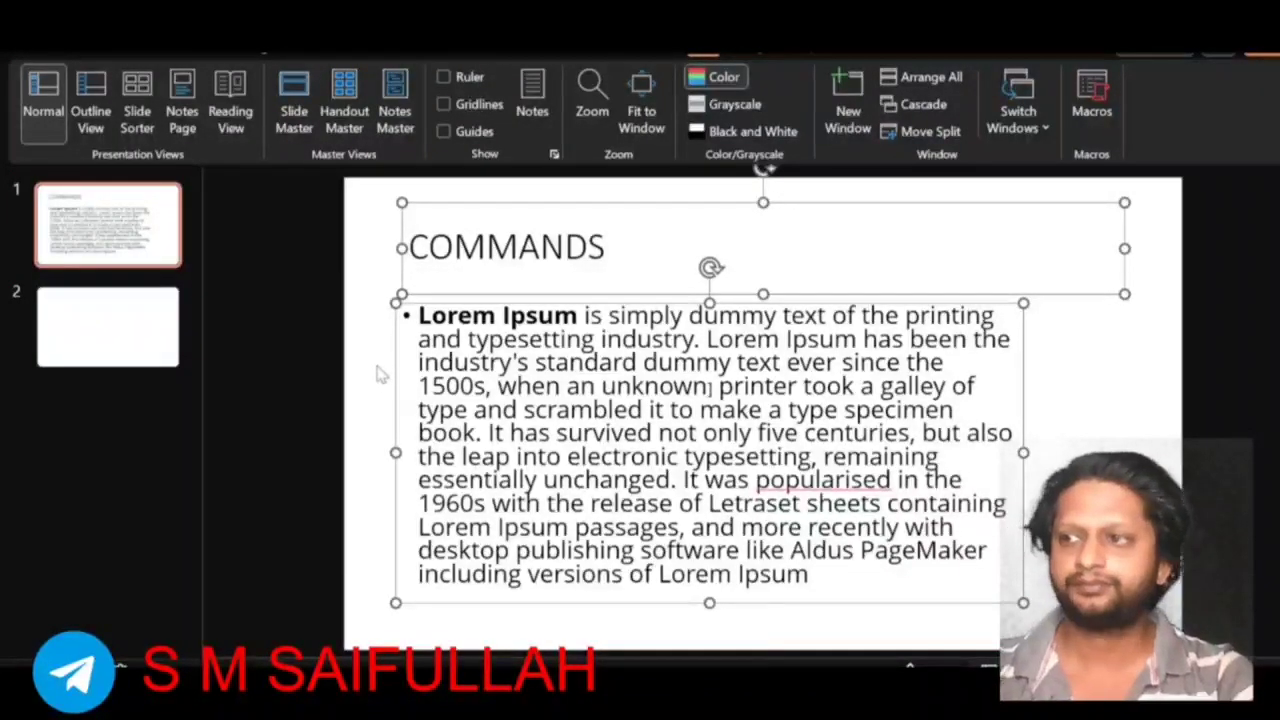
{"action": "left_click", "coordinate": [320, 332]}
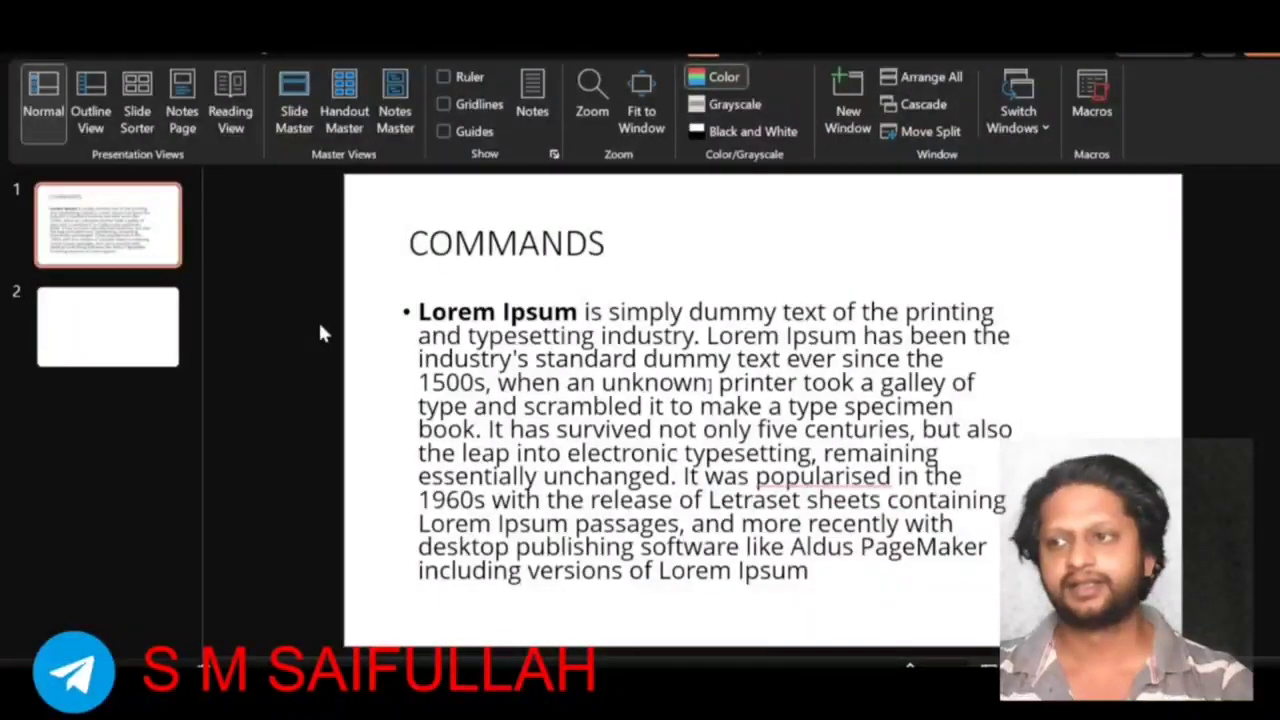
{"action": "key", "text": "ctrl+a"}
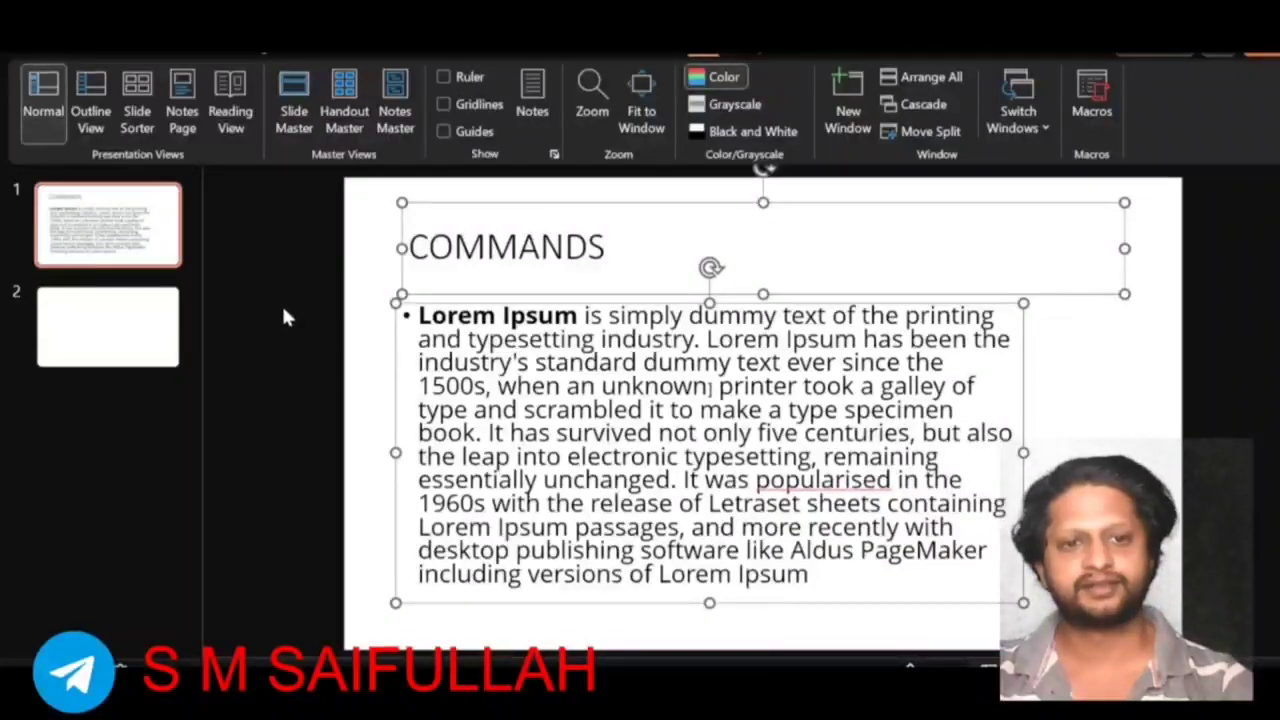
{"action": "left_click", "coordinate": [150, 425]}
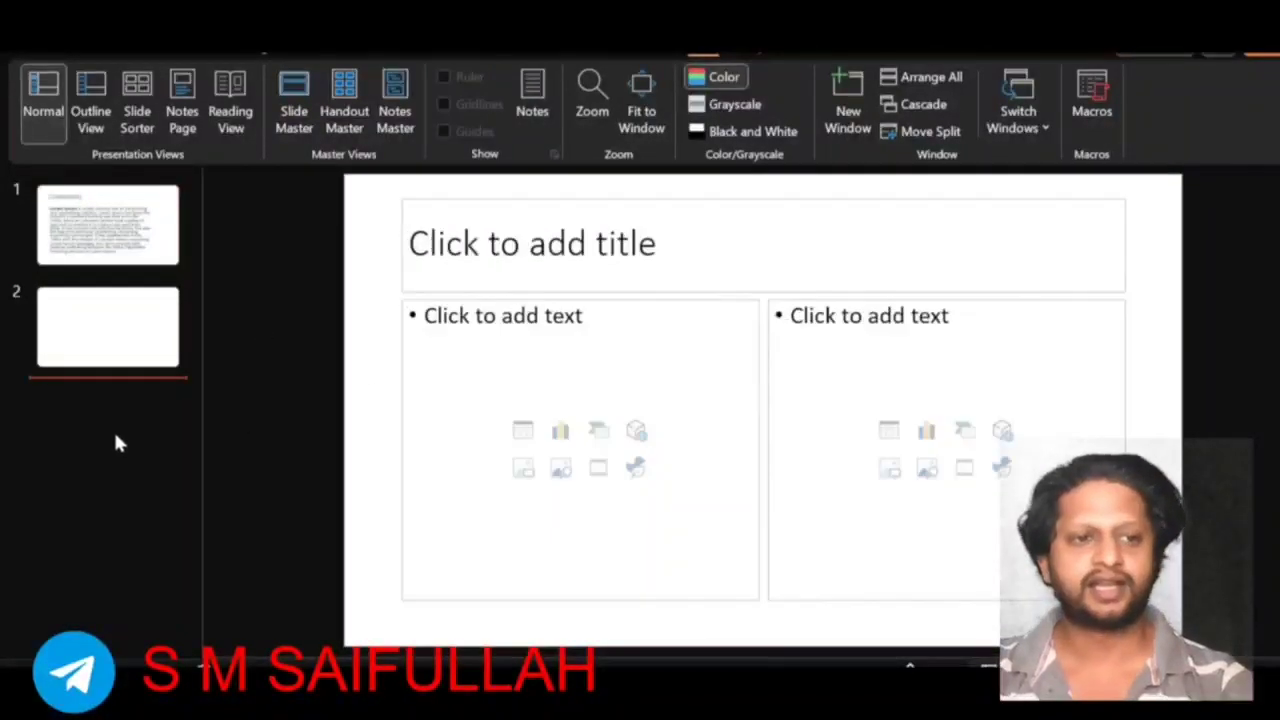
{"action": "key", "text": "Up"}
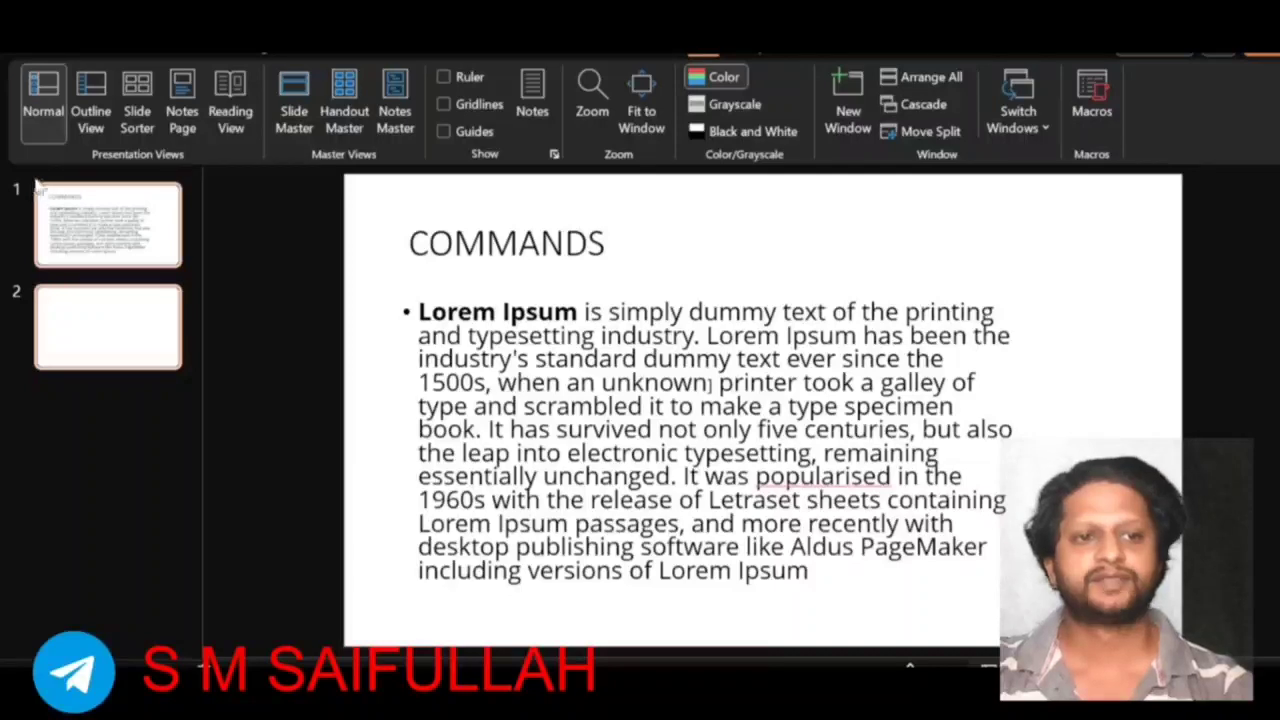
In the outline, select all the text and set its font size to 20
{"action": "left_click", "coordinate": [88, 103]}
{"action": "left_click", "coordinate": [175, 483]}
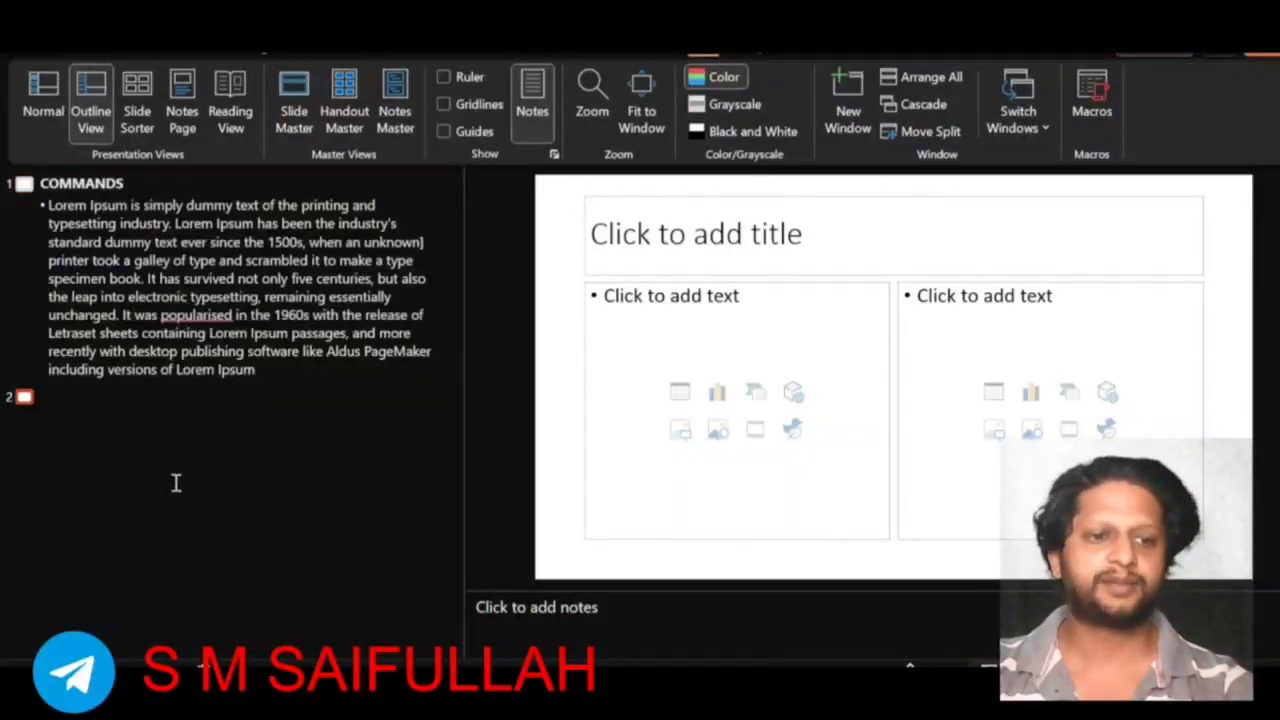
{"action": "key", "text": "ctrl+a"}
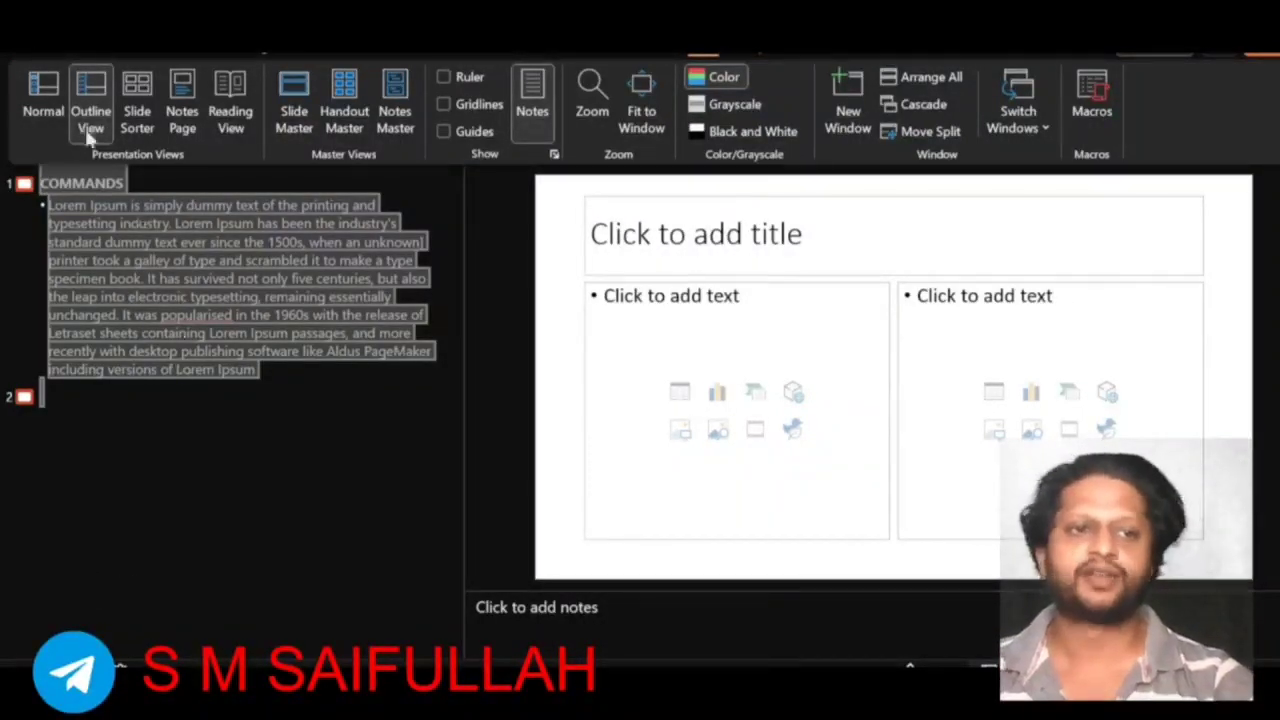
{"action": "left_click", "coordinate": [24, 330]}
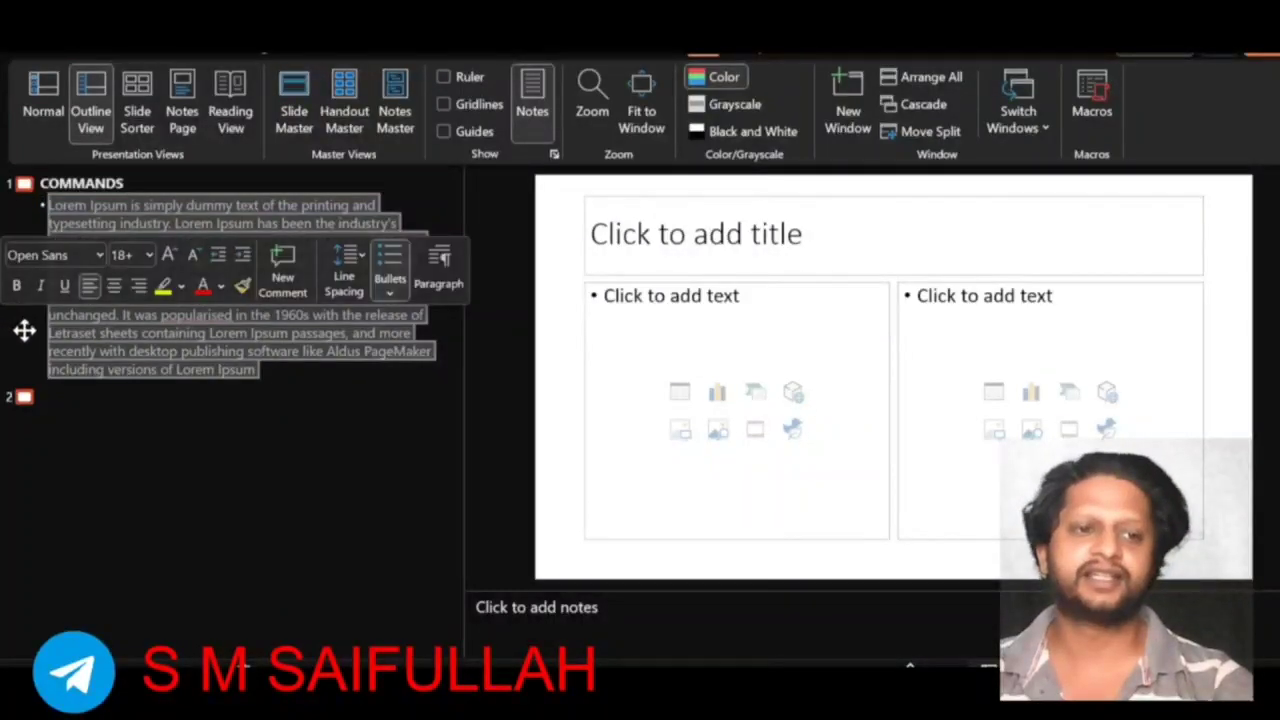
{"action": "left_click", "coordinate": [196, 443]}
{"action": "key", "text": "ctrl+a"}
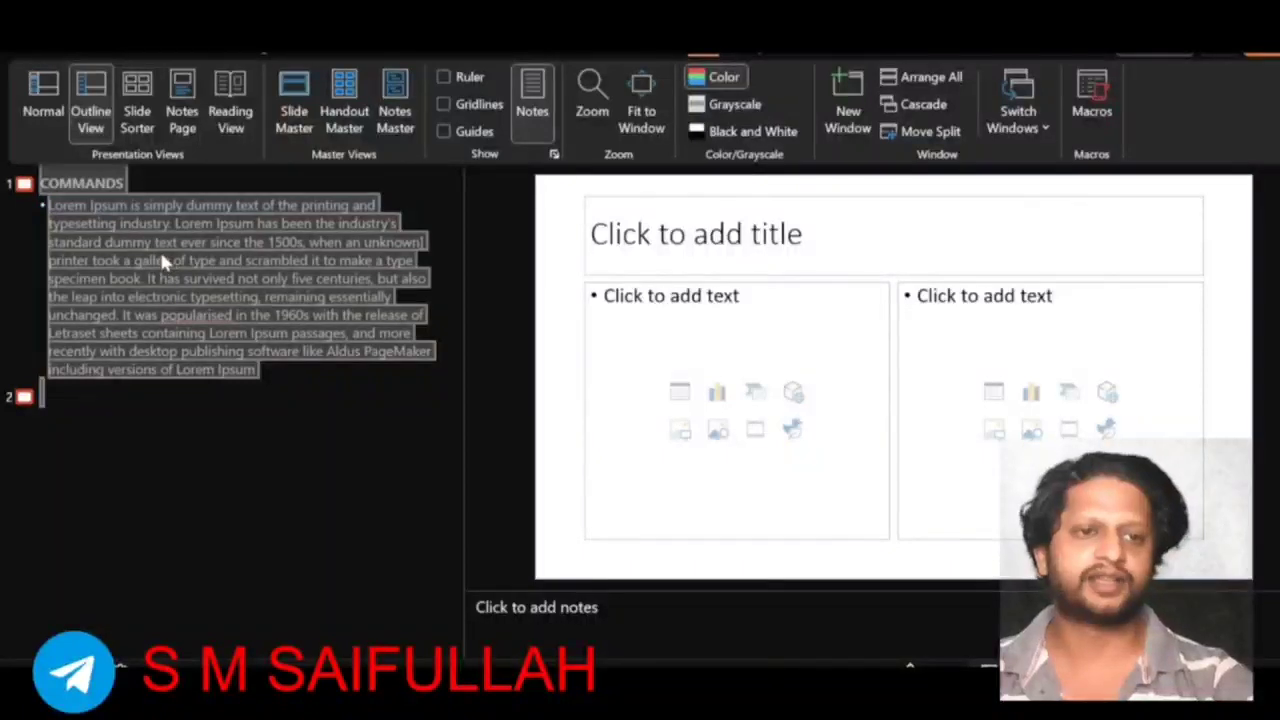
{"action": "right_click", "coordinate": [124, 234]}
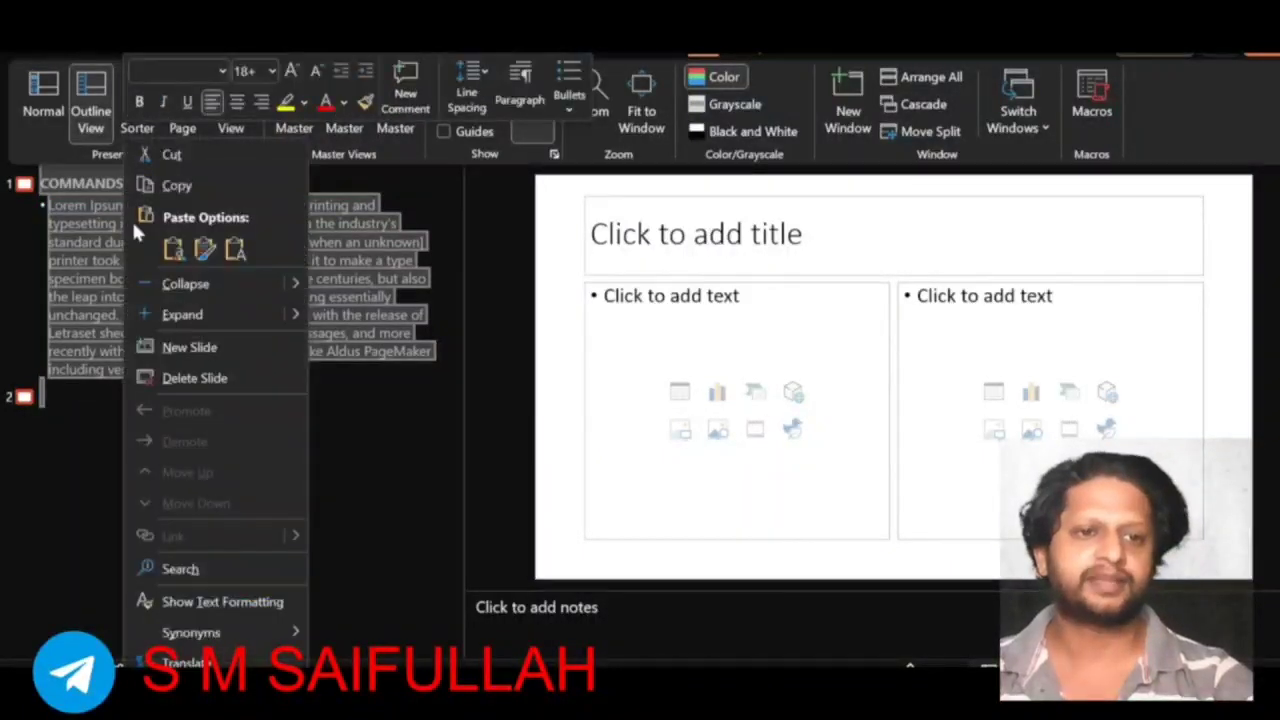
{"action": "left_click", "coordinate": [270, 68]}
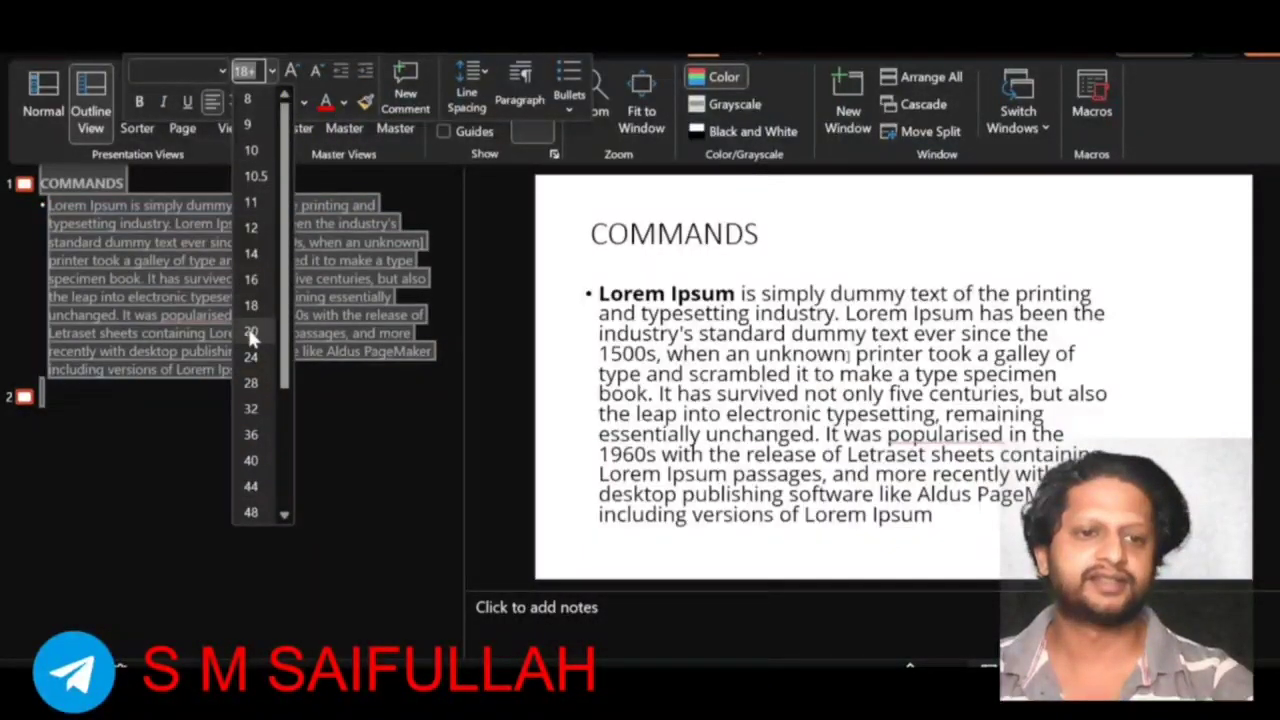
{"action": "left_click", "coordinate": [249, 328]}
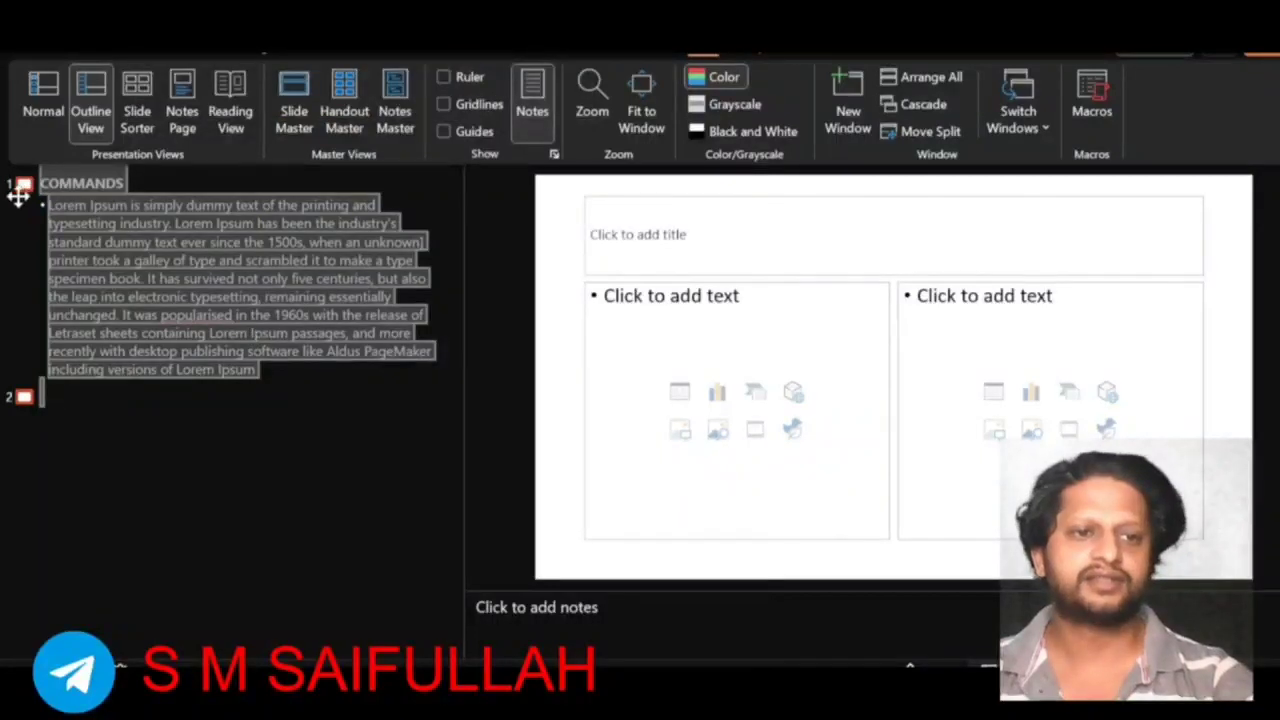
Return to Normal view and move from blank slide 2 back to slide 1
{"action": "left_click", "coordinate": [43, 100]}
{"action": "left_click", "coordinate": [145, 255]}
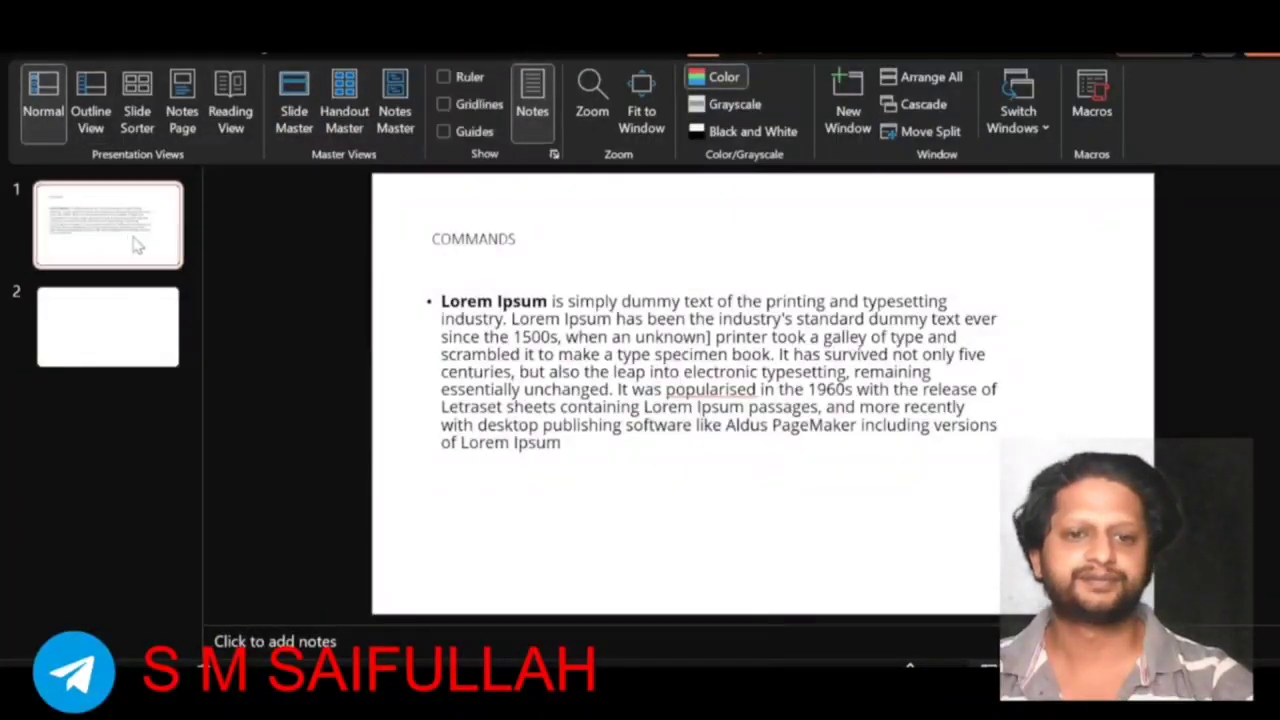
{"action": "left_click", "coordinate": [541, 378]}
{"action": "left_click", "coordinate": [133, 486]}
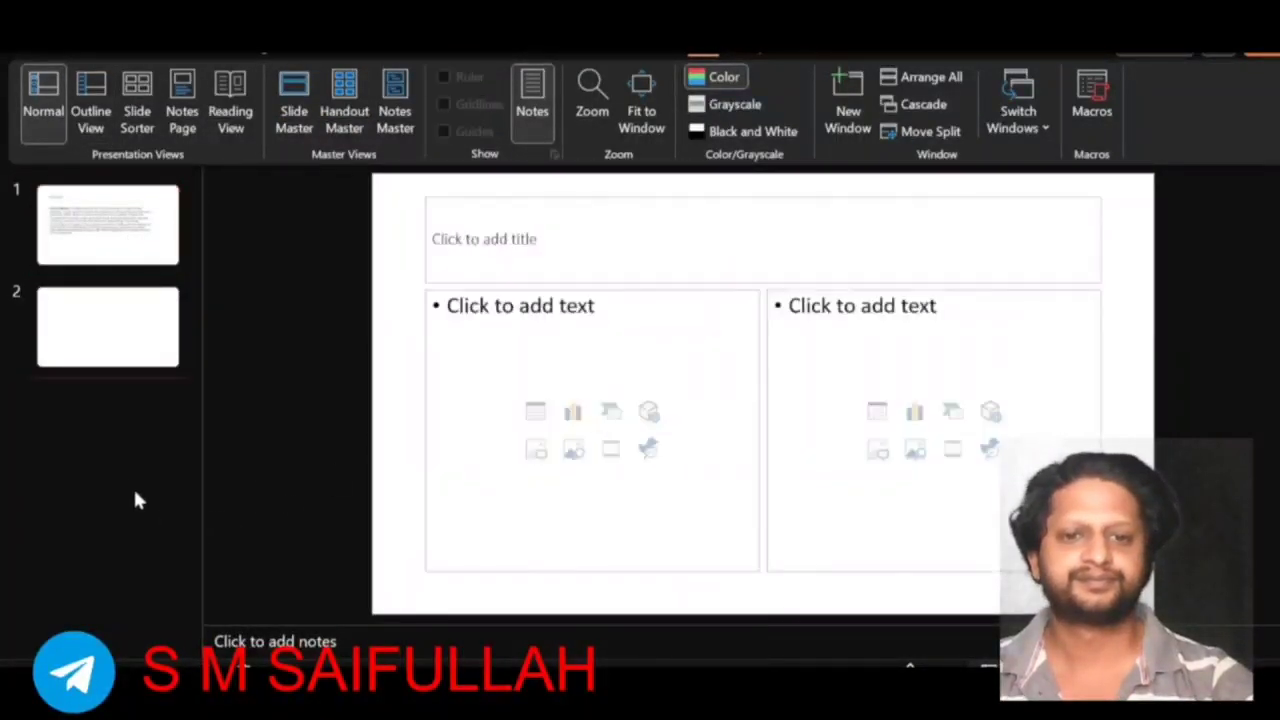
{"action": "key", "text": "Home"}
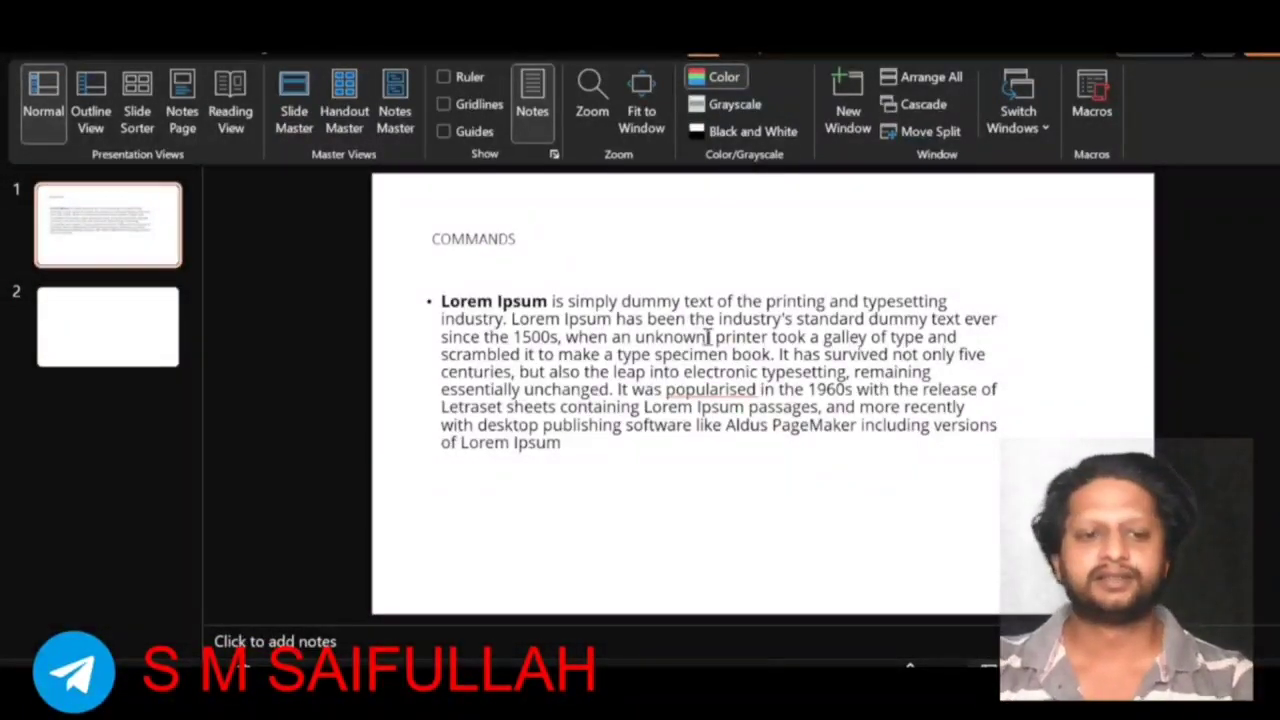
{"action": "key", "text": "alt+w"}
{"action": "key", "text": "o"}
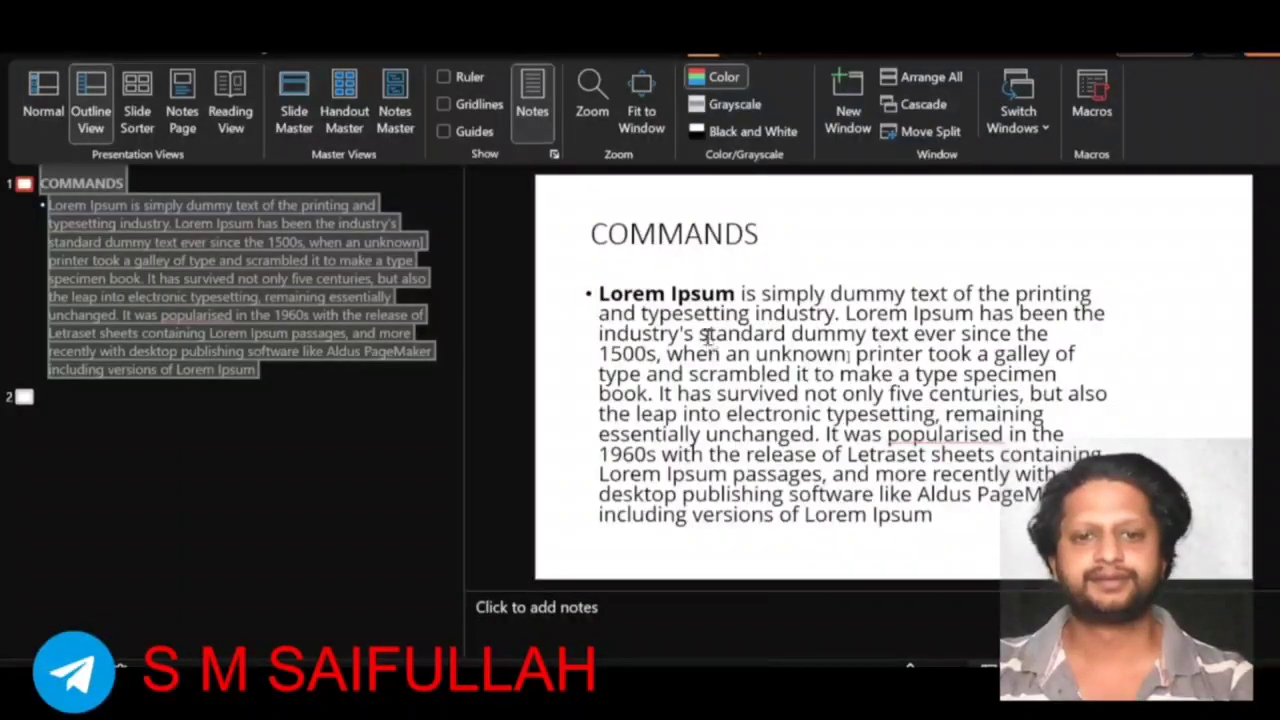
{"action": "key", "text": "alt+w"}
{"action": "key", "text": "l"}
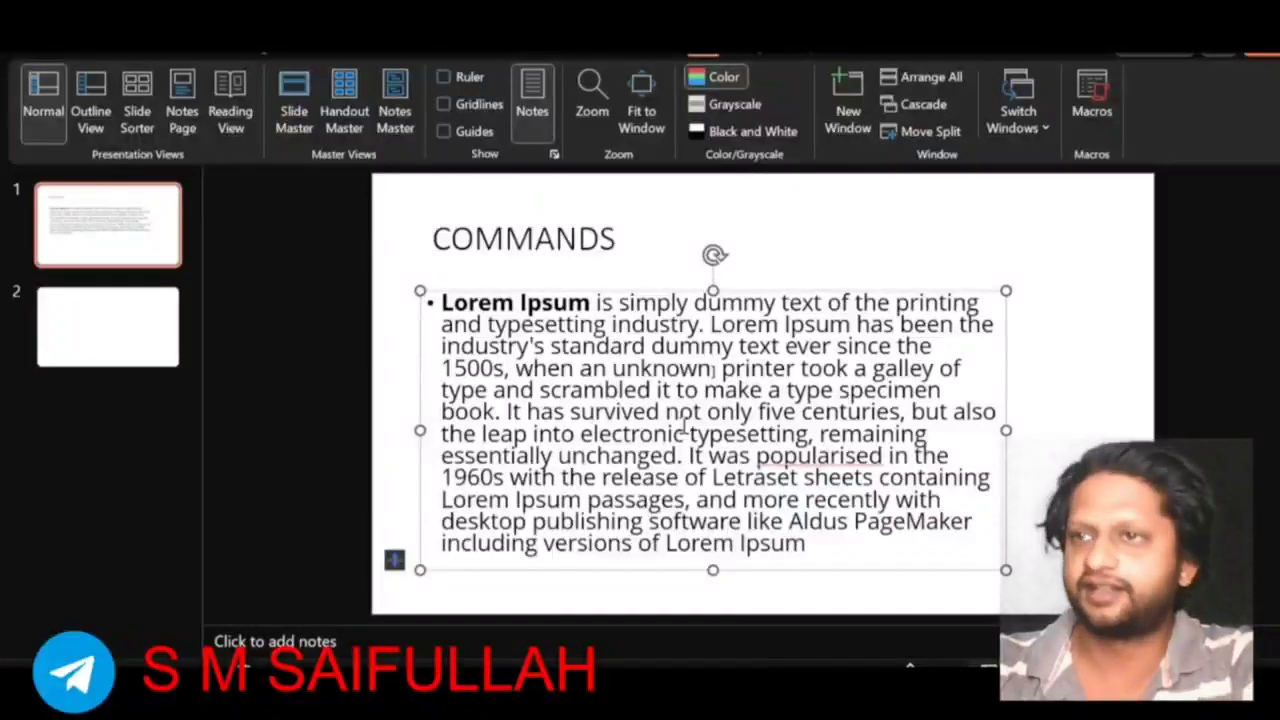
{"action": "key", "text": "Right"}
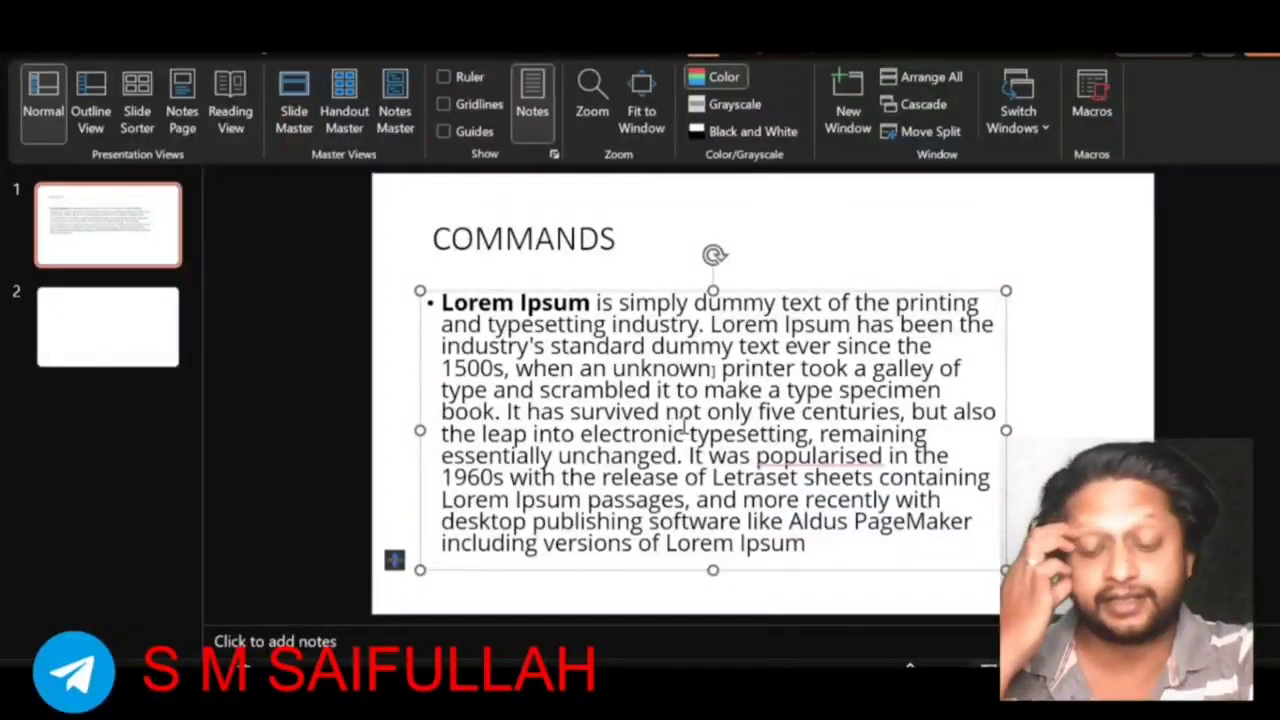
{"action": "key", "text": "Right"}
{"action": "key", "text": "Right"}
{"action": "key", "text": "Right"}
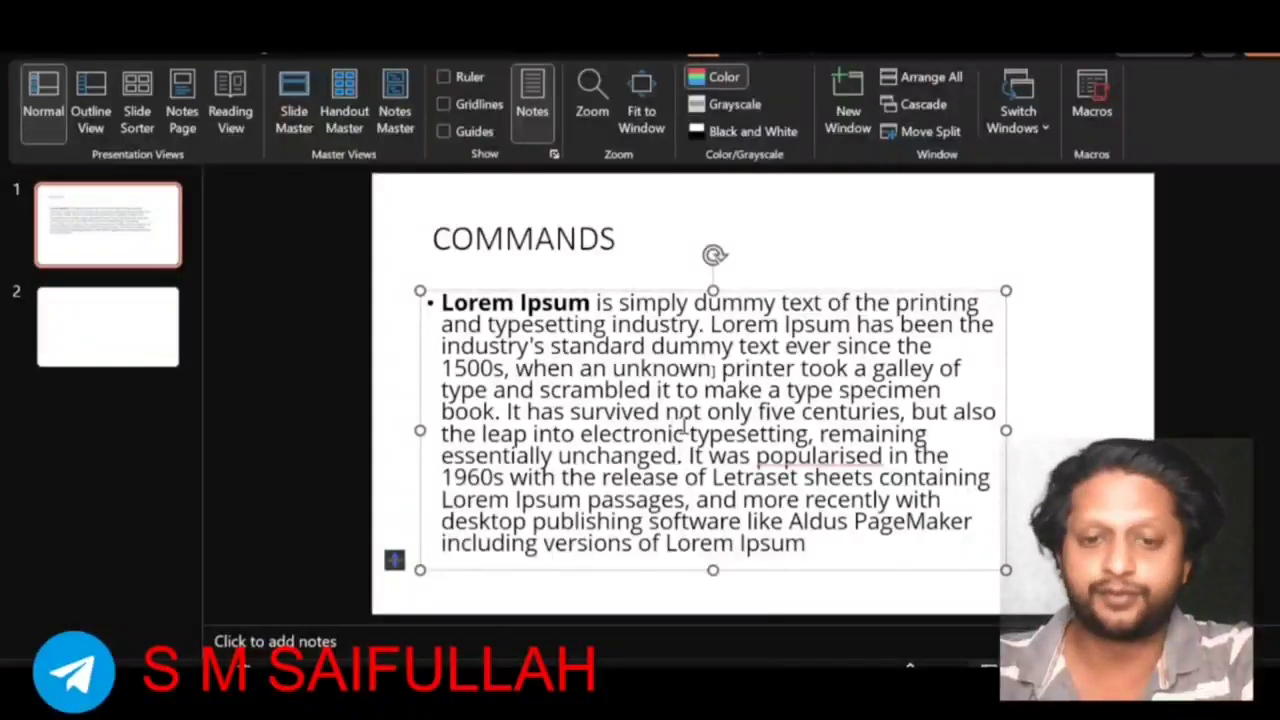
{"action": "key", "text": "Left"}
{"action": "key", "text": "Left"}
{"action": "key", "text": "Left"}
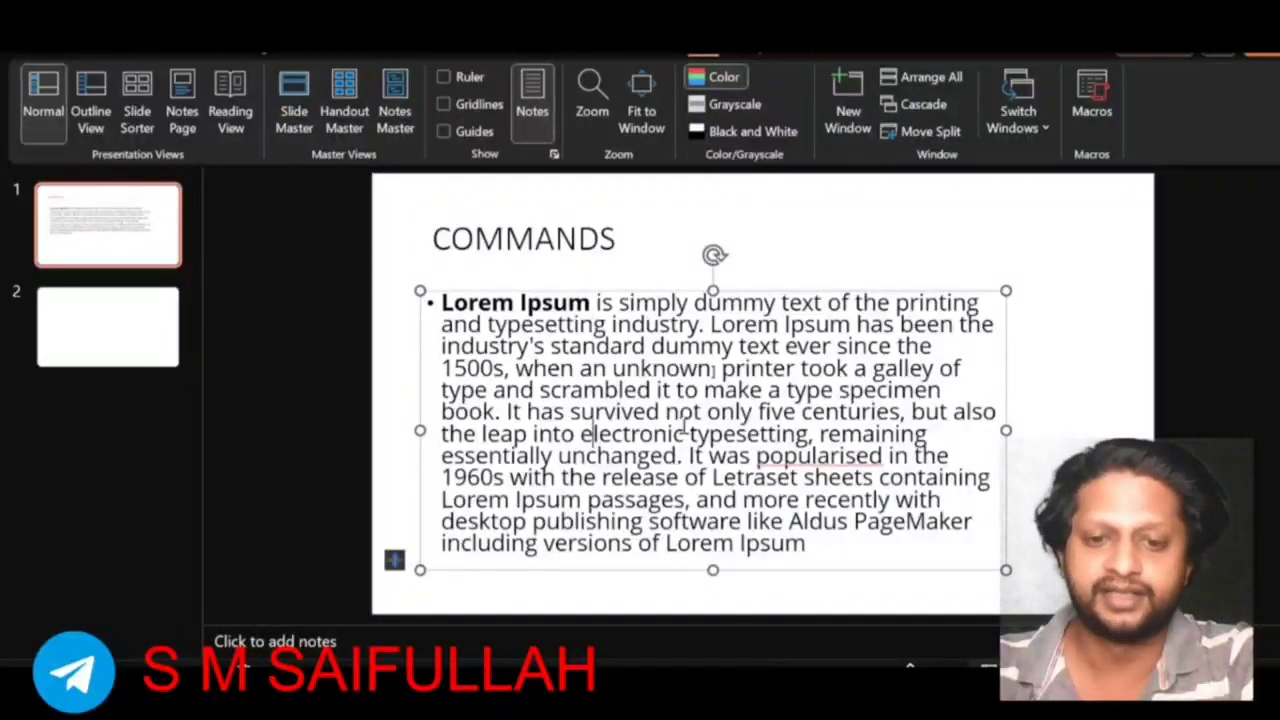
{"action": "key", "text": "Right"}
{"action": "key", "text": "Right"}
{"action": "key", "text": "Right"}
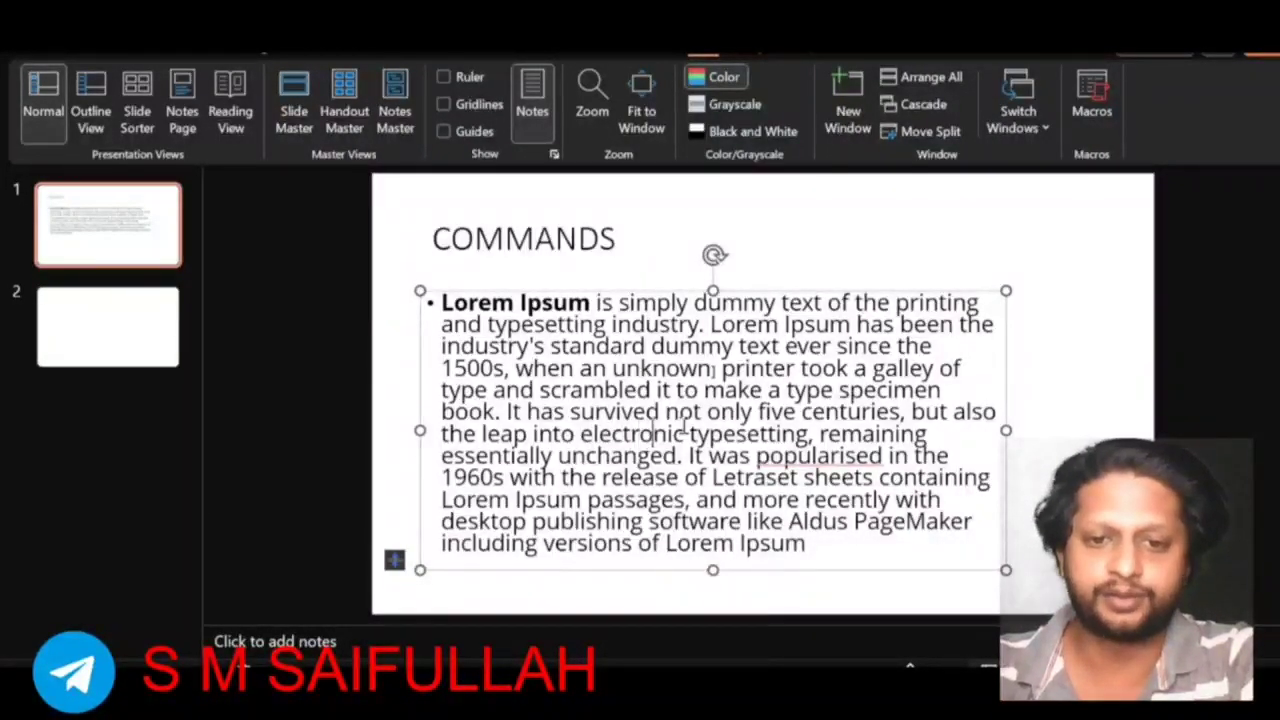
{"action": "key", "text": "Up"}
{"action": "key", "text": "Up"}
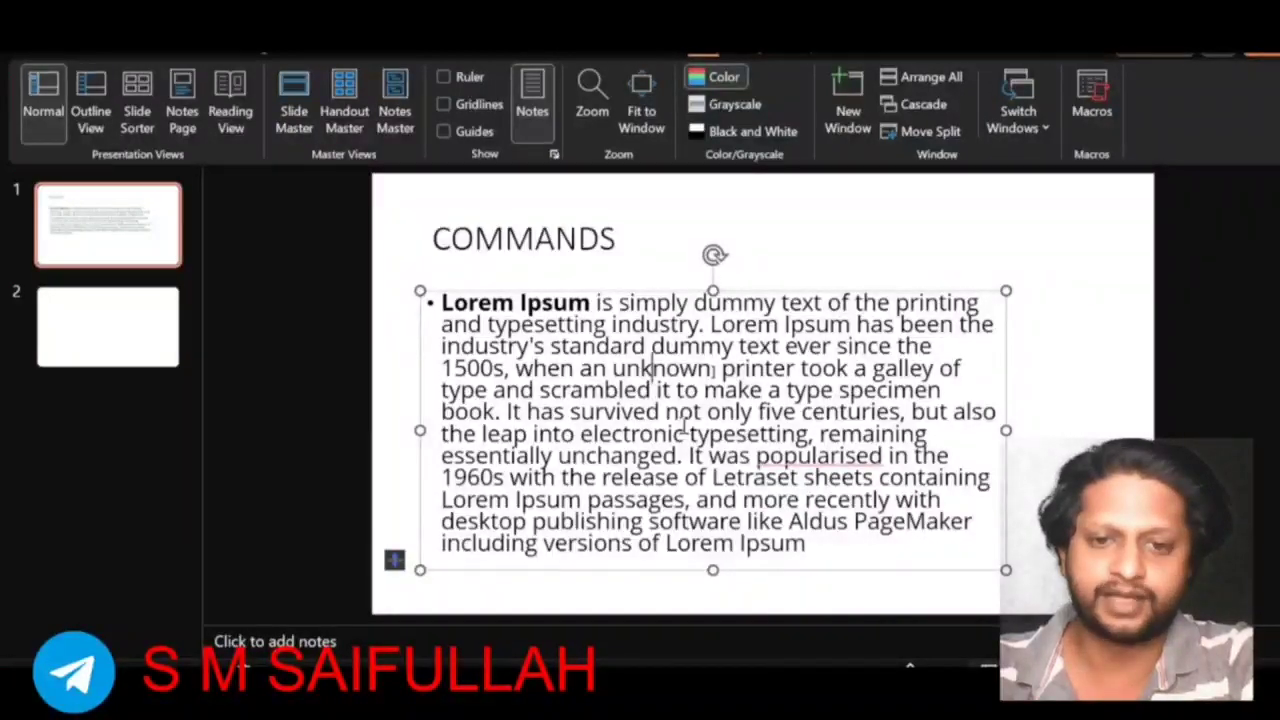
{"action": "key", "text": "Up"}
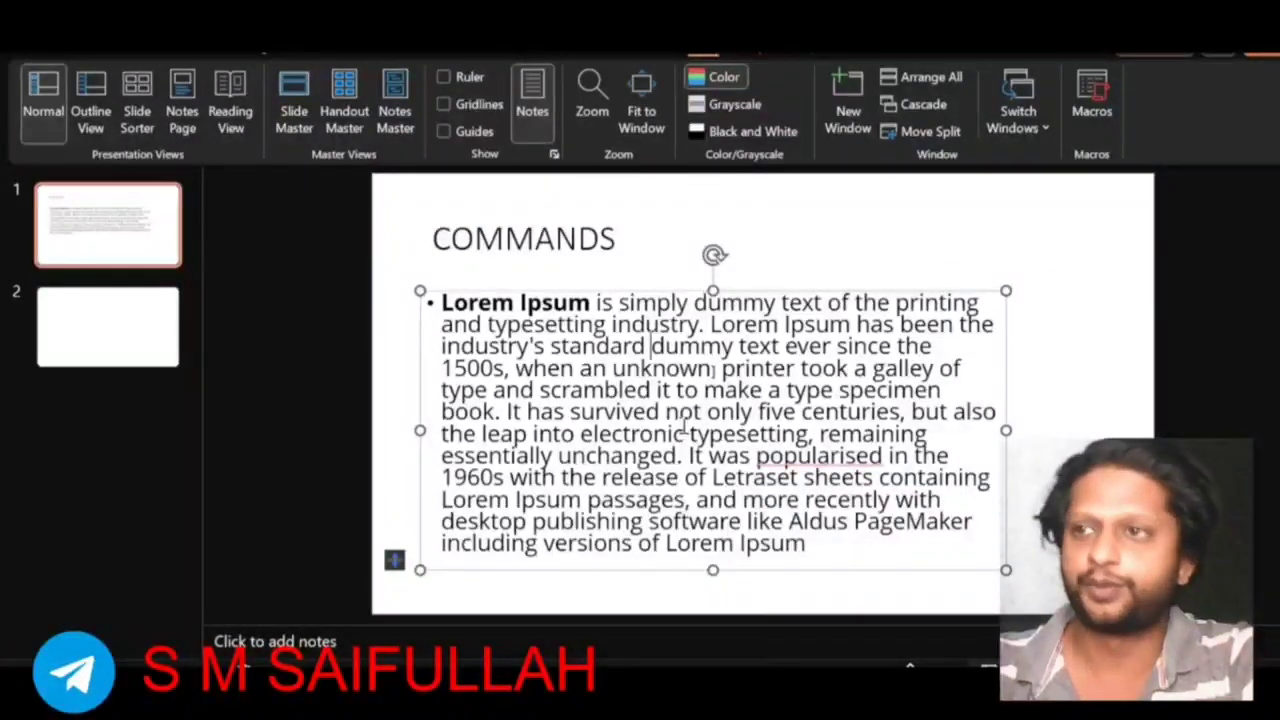
{"action": "key", "text": "Down"}
{"action": "key", "text": "Down"}
{"action": "key", "text": "Down"}
{"action": "key", "text": "Down"}
{"action": "key", "text": "Down"}
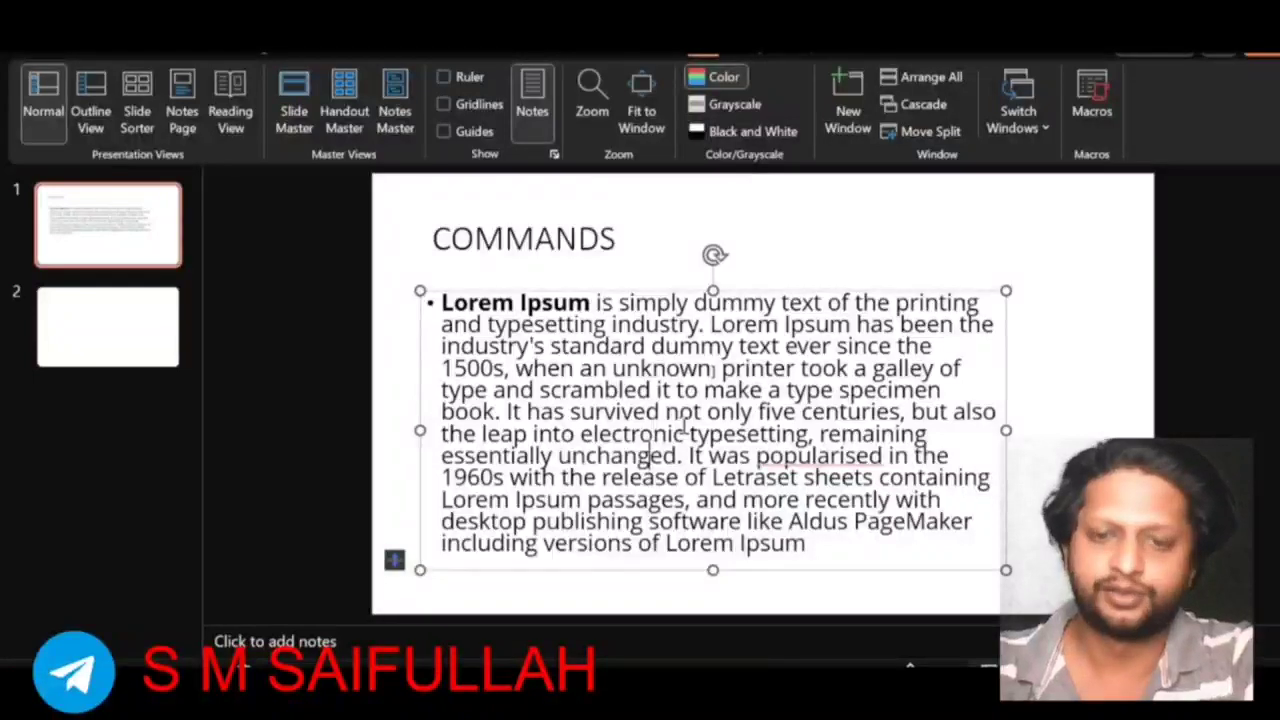
{"action": "key", "text": "Down"}
{"action": "key", "text": "Down"}
{"action": "key", "text": "Down"}
{"action": "key", "text": "Down"}
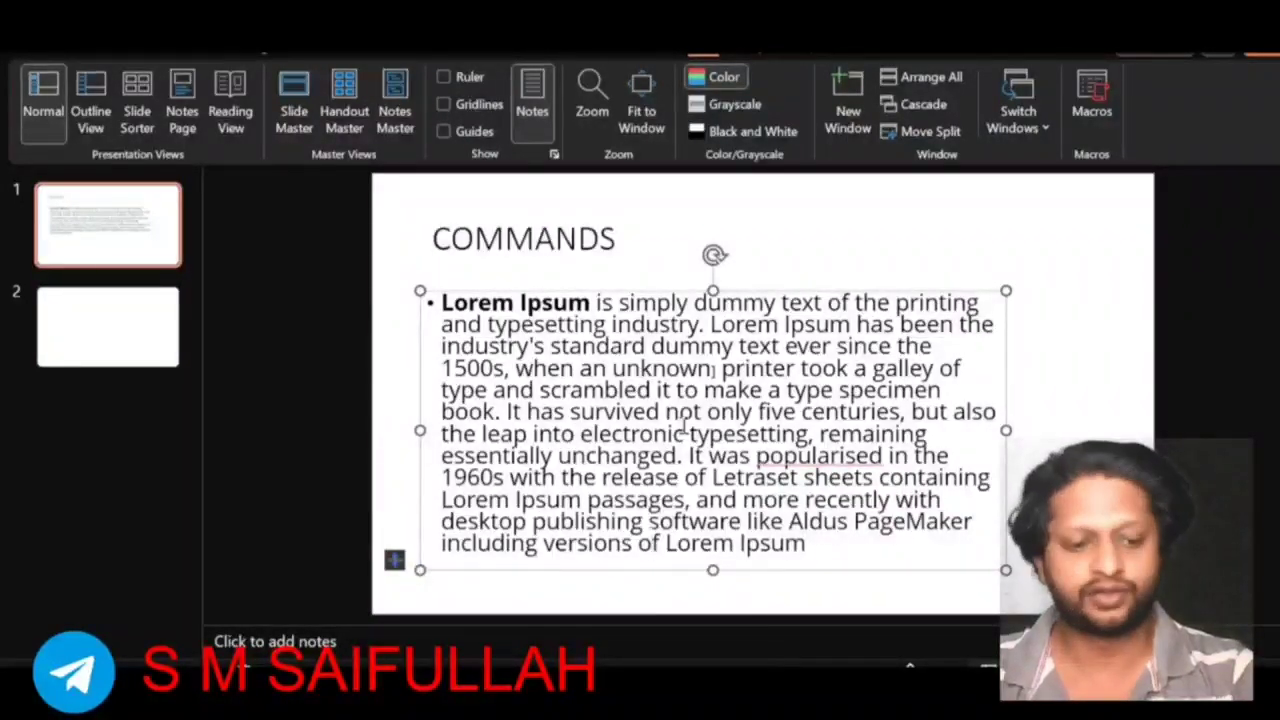
{"action": "key", "text": "Right"}
{"action": "key", "text": "Right"}
{"action": "key", "text": "Right"}
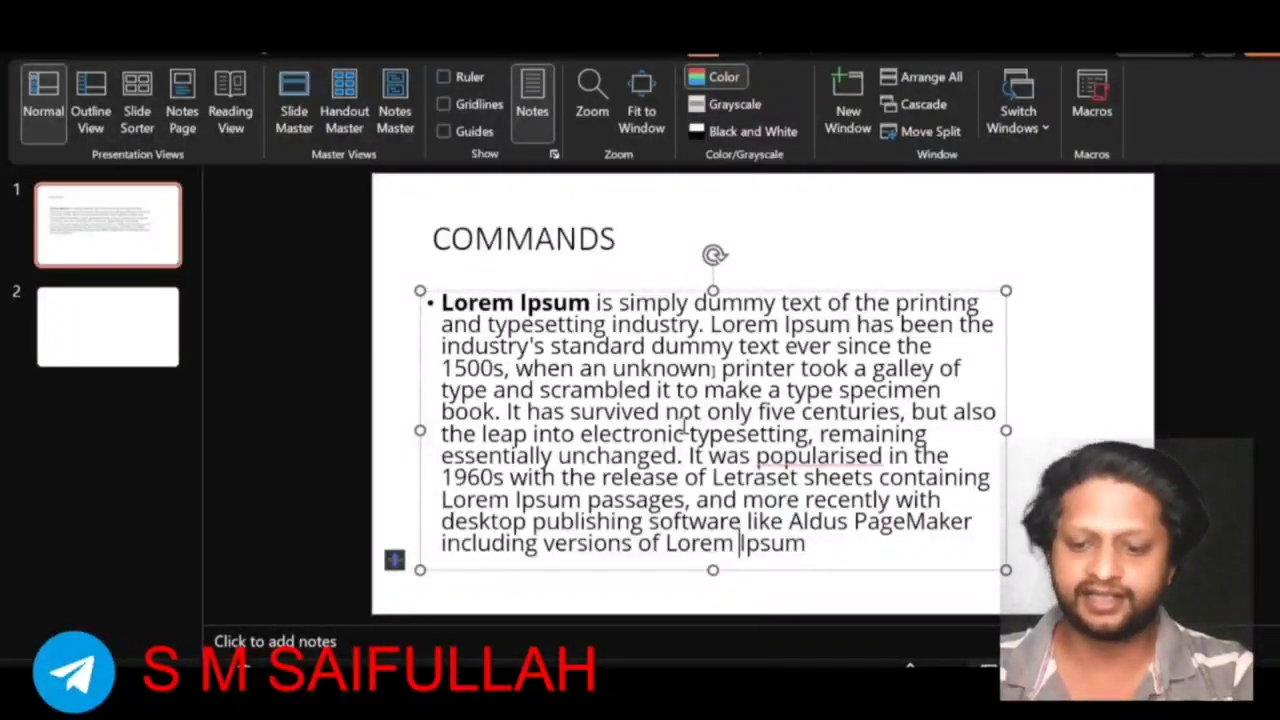
{"action": "key", "text": "ctrl+Left"}
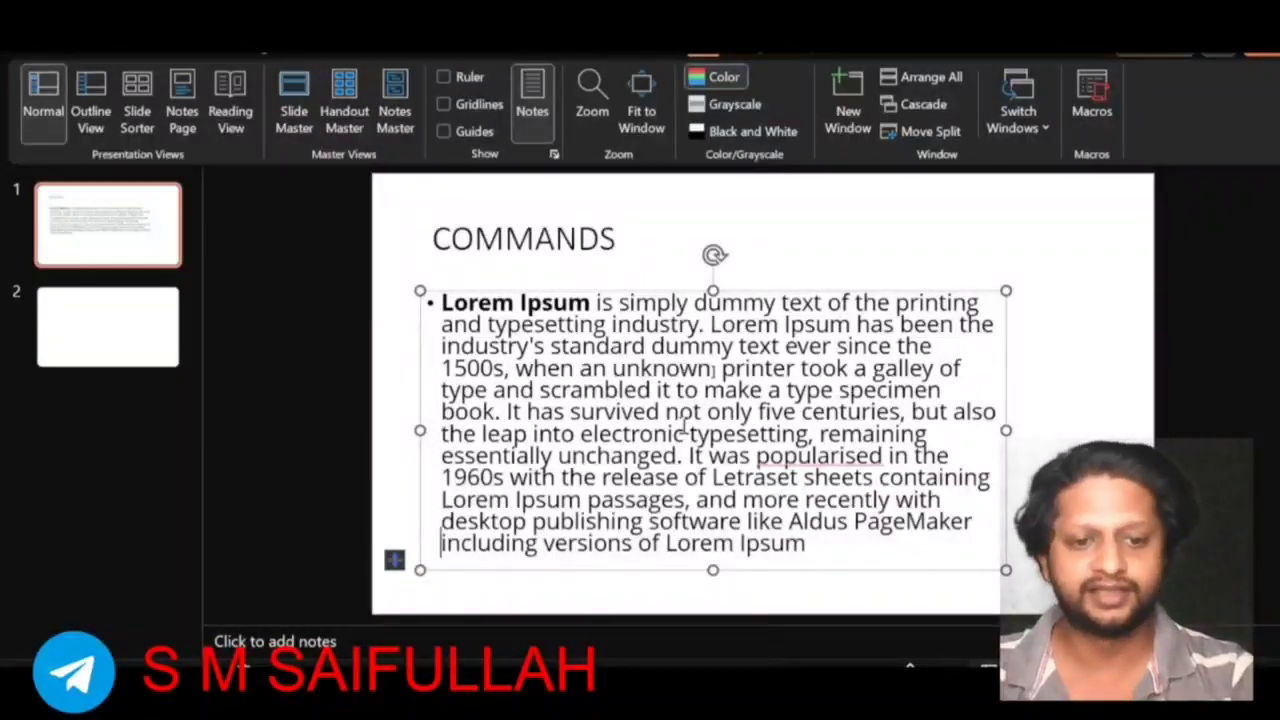
{"action": "key", "text": "ctrl+shift+Right"}
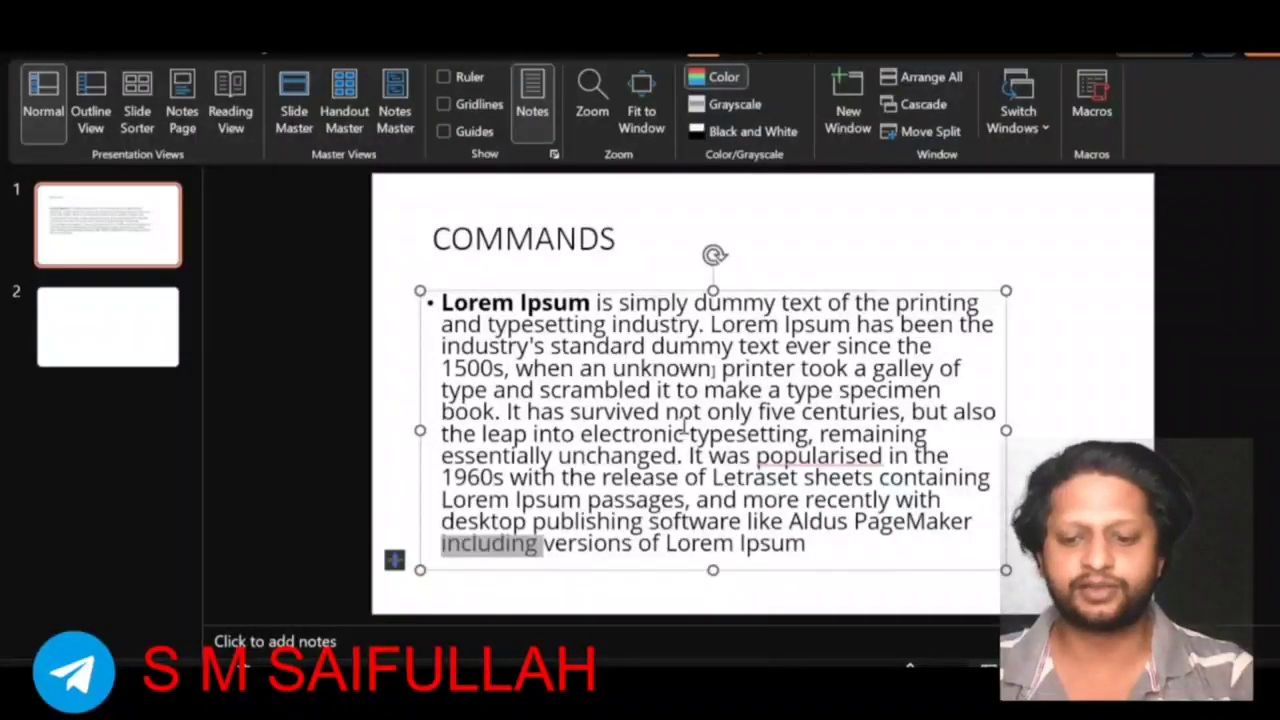
{"action": "key", "text": "ctrl+Right"}
{"action": "key", "text": "ctrl+Right"}
{"action": "key", "text": "ctrl+Left"}
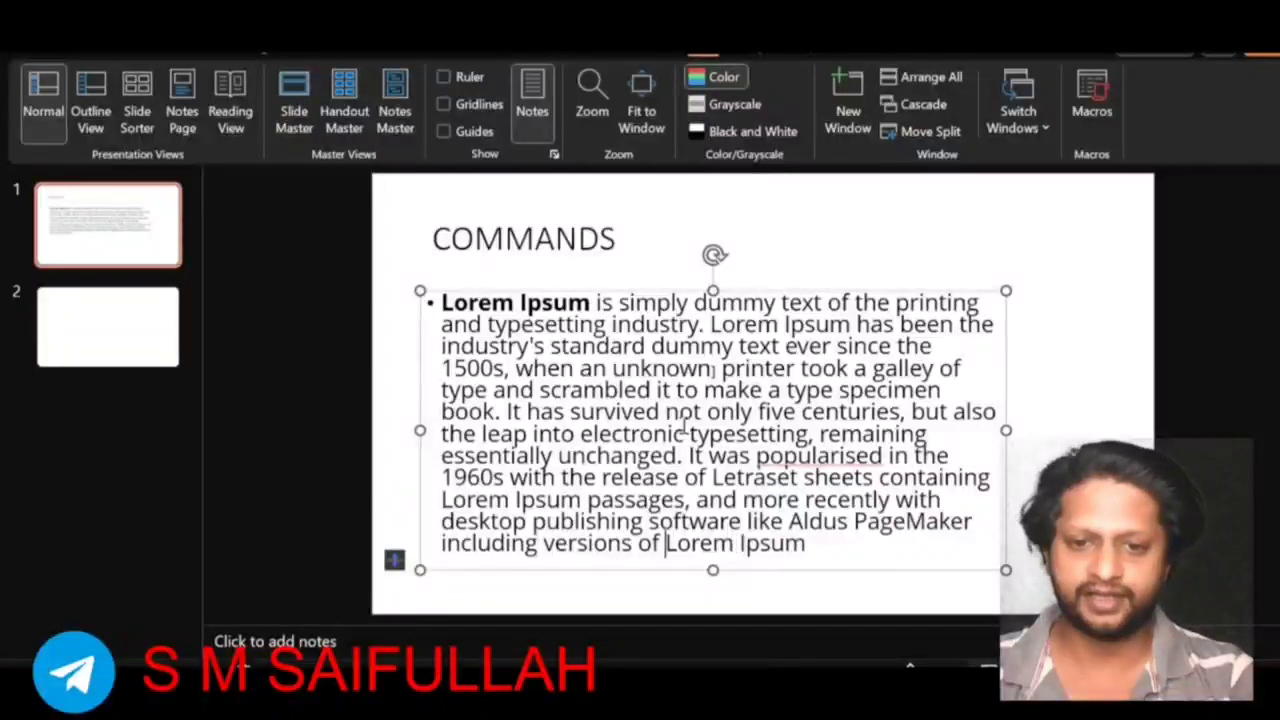
{"action": "key", "text": "ctrl+Left"}
{"action": "key", "text": "Home"}
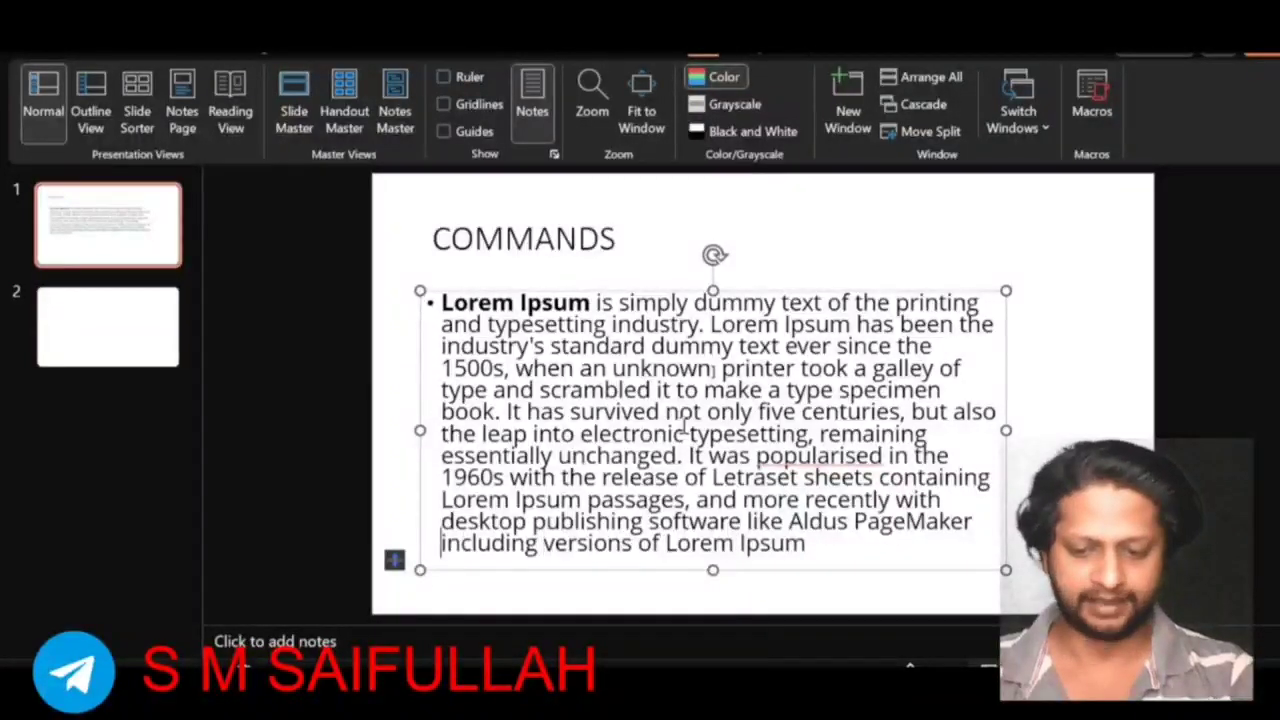
{"action": "key", "text": "Up"}
{"action": "key", "text": "ctrl+Right"}
{"action": "key", "text": "ctrl+Right"}
{"action": "key", "text": "ctrl+Right"}
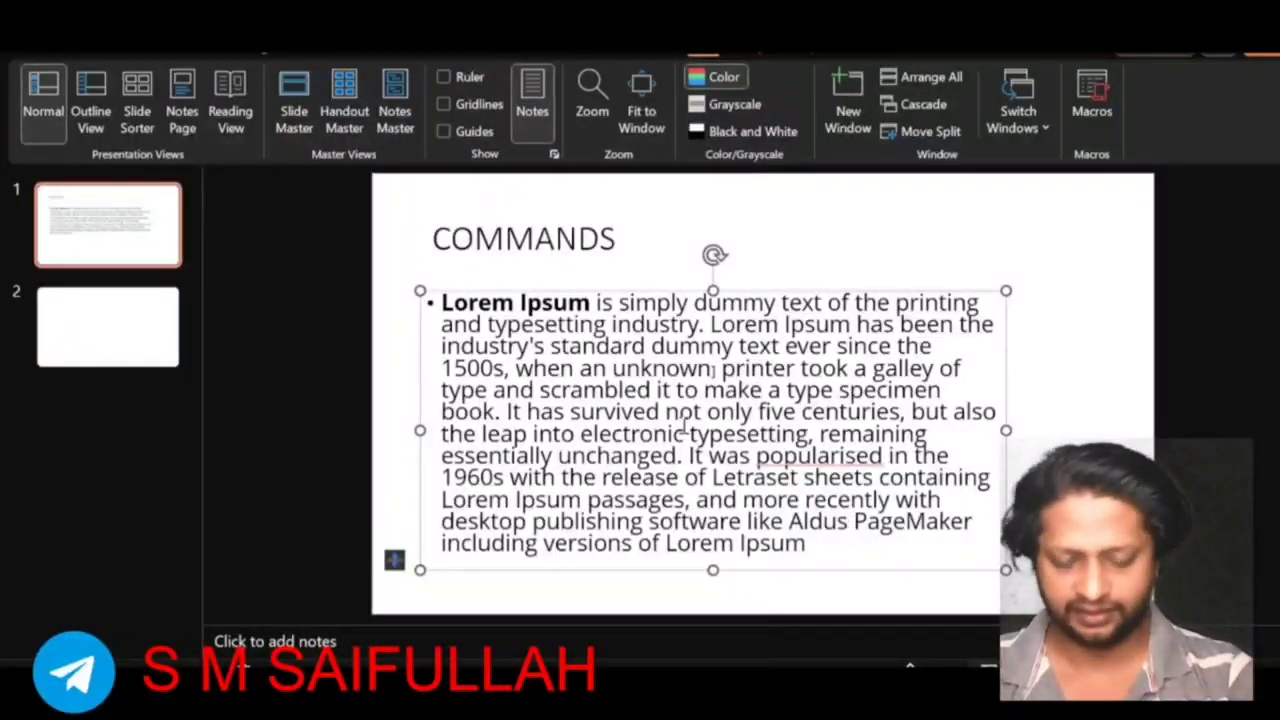
{"action": "key", "text": "ctrl+Left"}
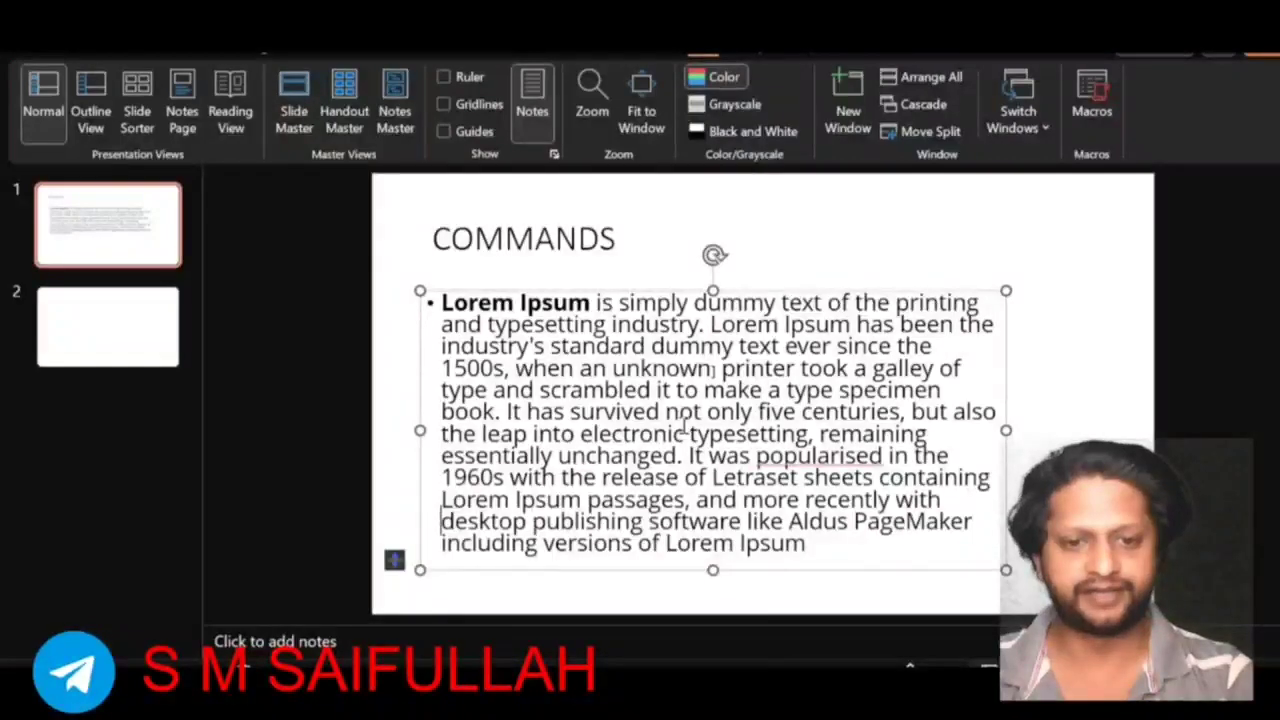
{"action": "key", "text": "ctrl+Left"}
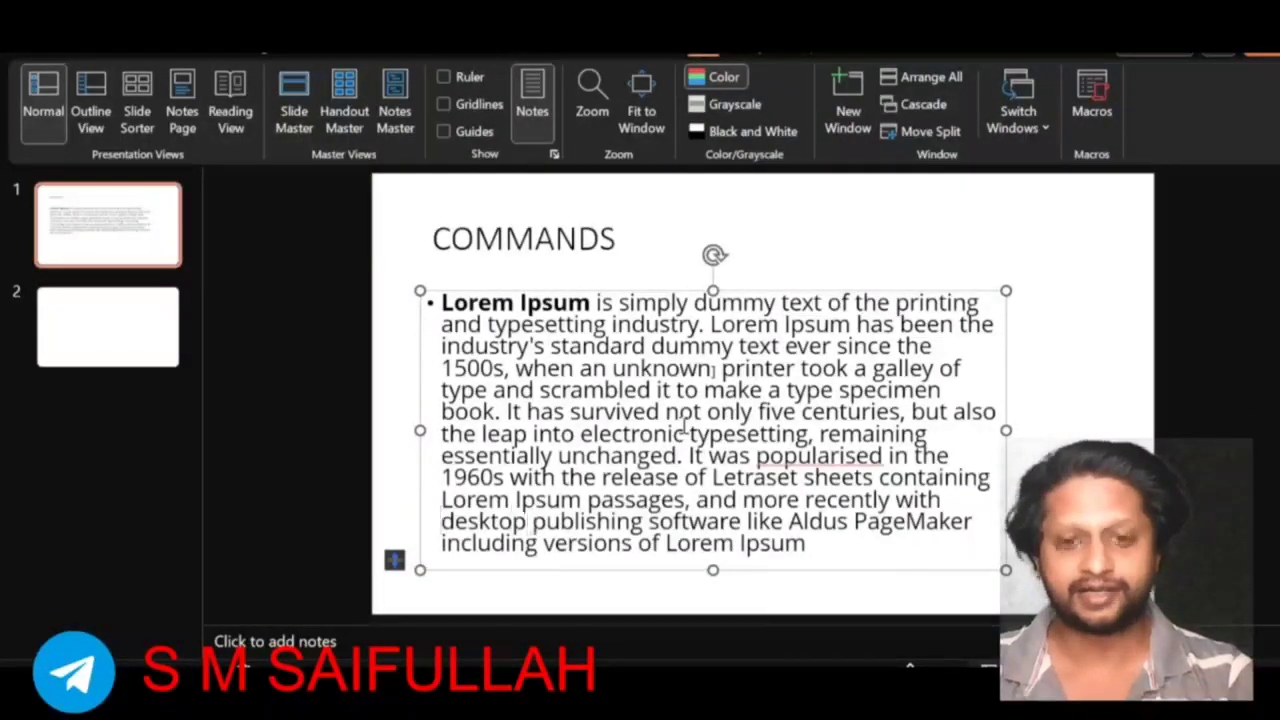
{"action": "key", "text": "Down"}
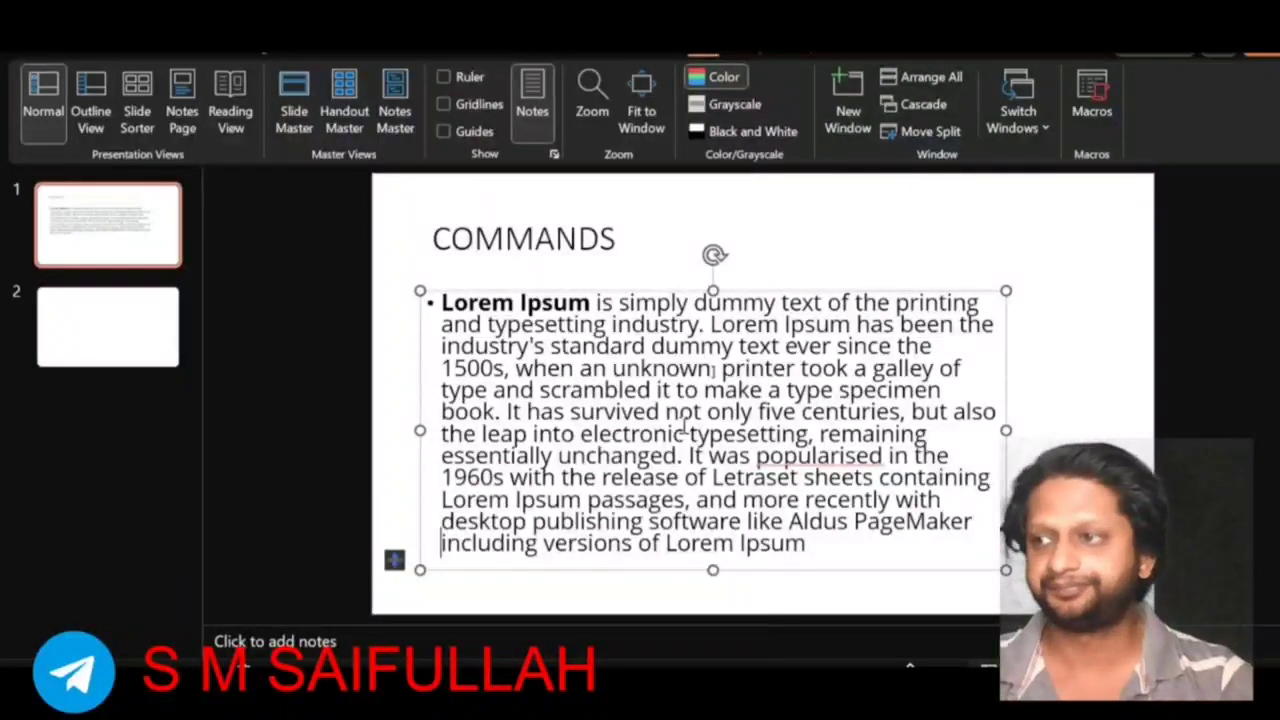
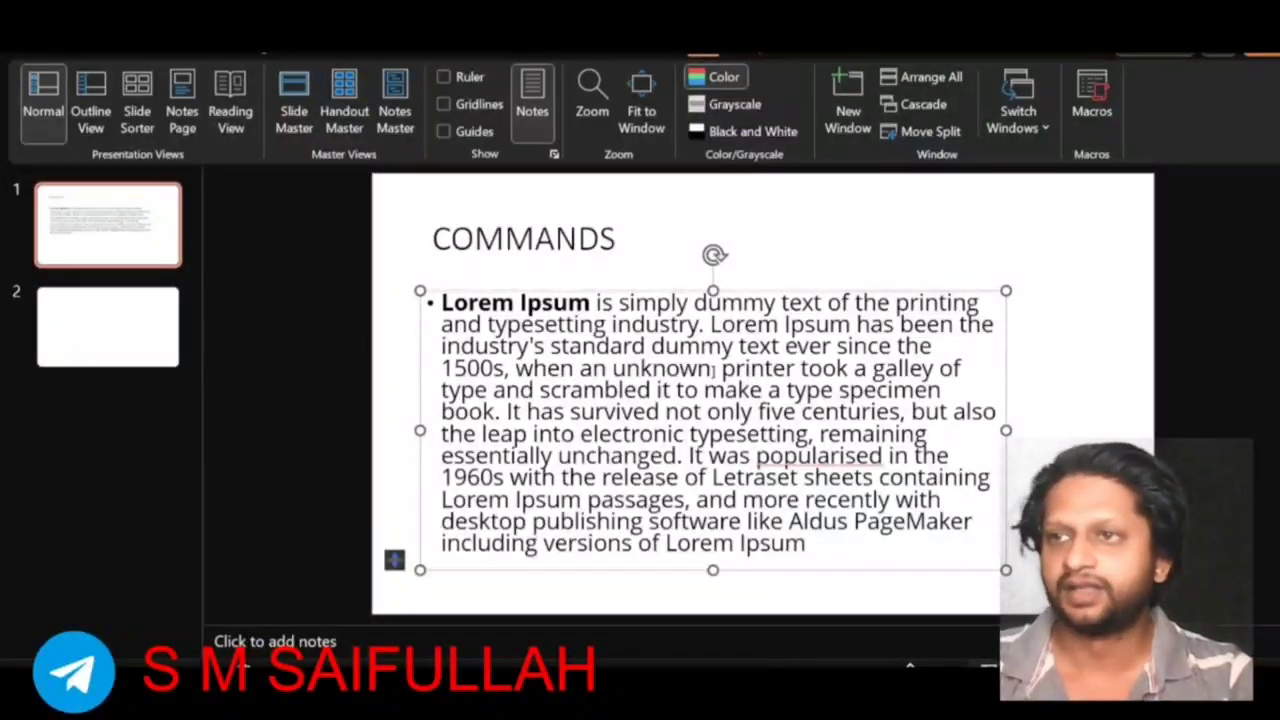
Insert an empty Two Content slide after the COMMANDS slide with Ctrl+M
{"action": "key", "text": "ctrl+Home"}
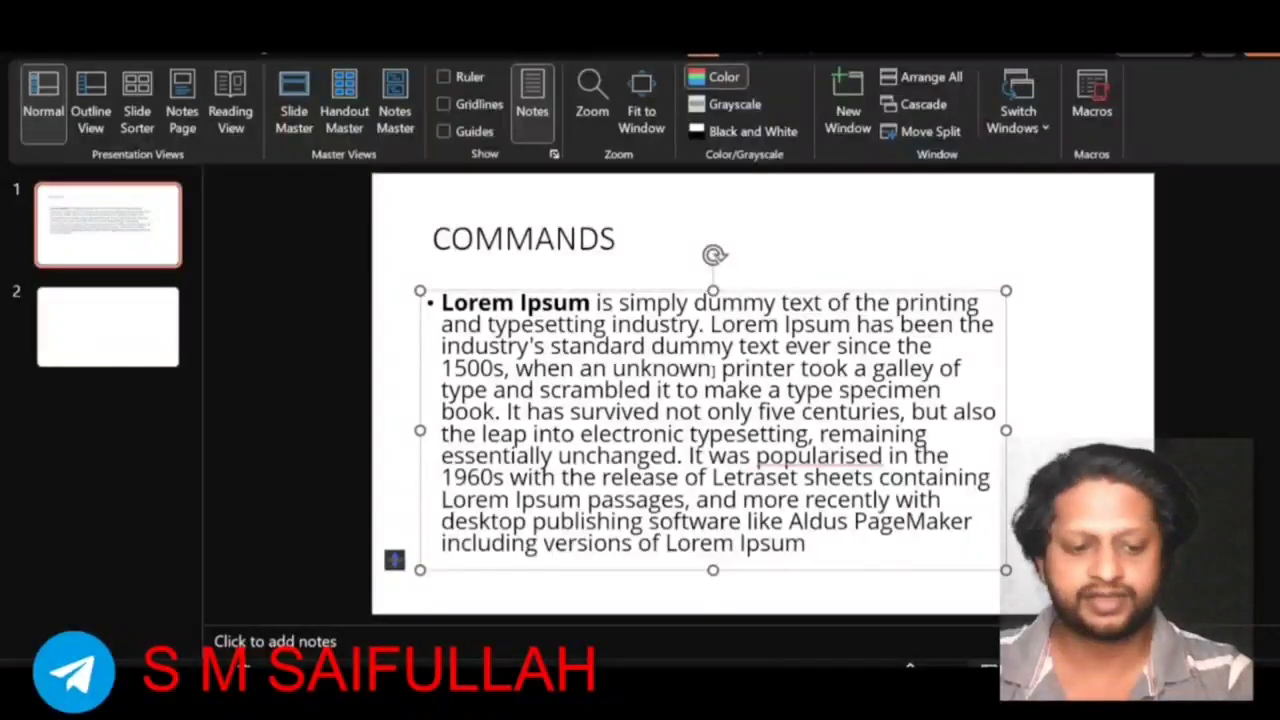
{"action": "key", "text": "ctrl+Home"}
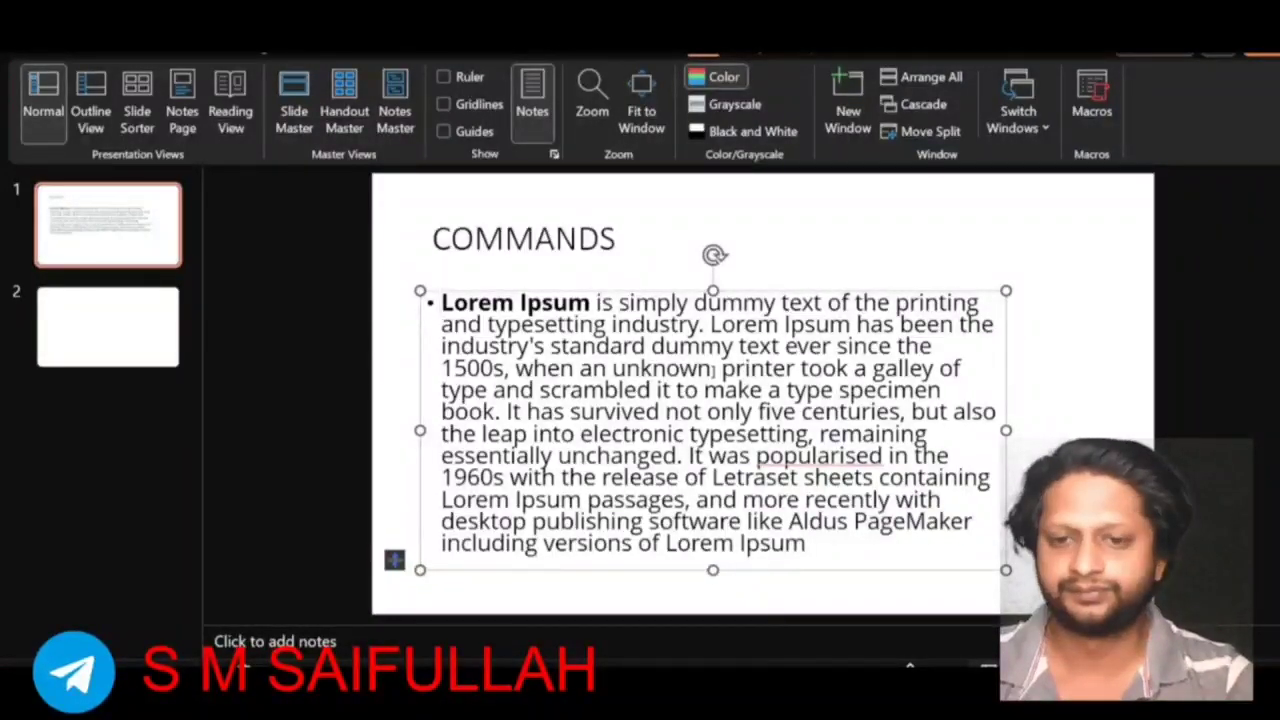
{"action": "key", "text": "ctrl+m"}
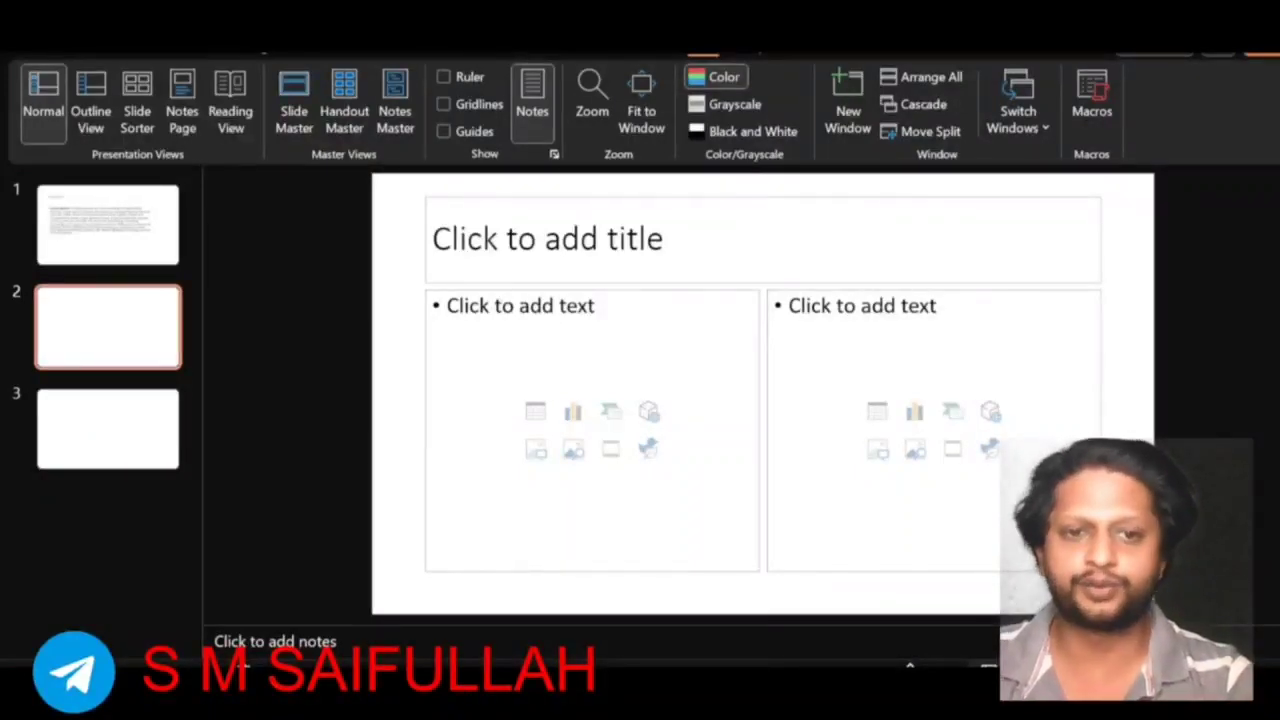
Undo the inserted slide, then re-insert a blank slide after the COMMANDS slide with Ctrl+M
{"action": "key", "text": "ctrl+z"}
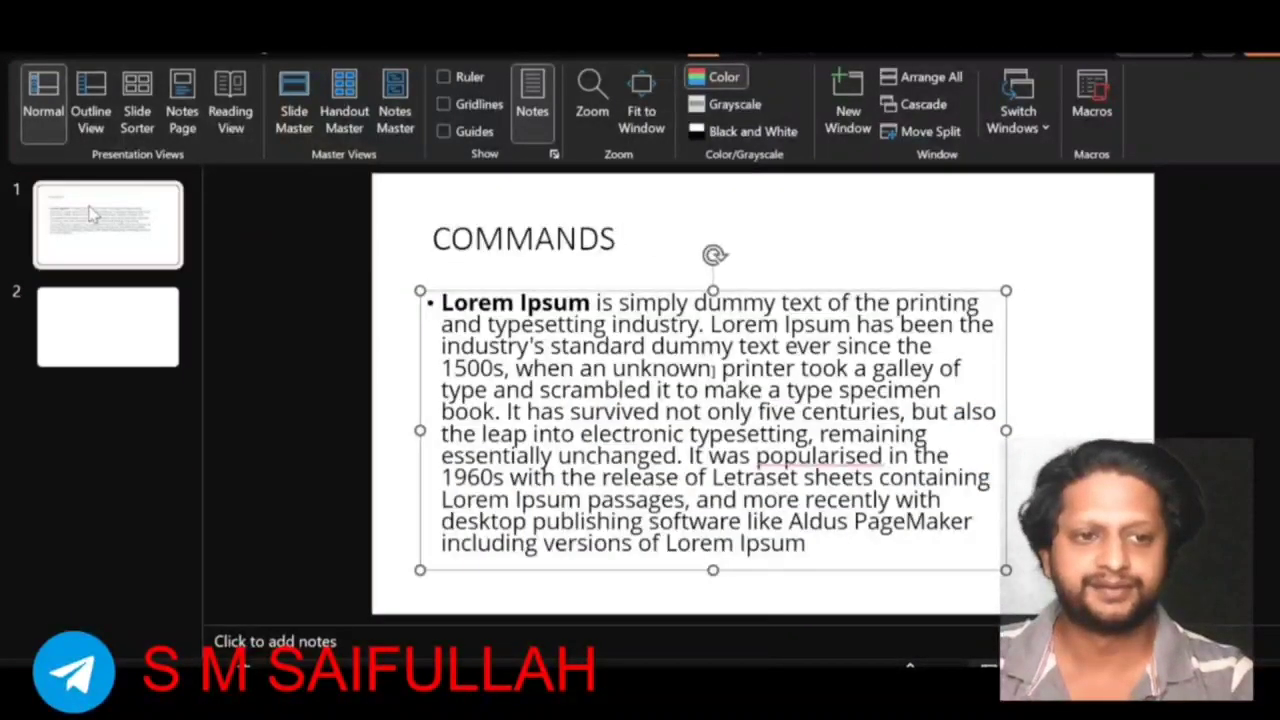
{"action": "left_click", "coordinate": [103, 311]}
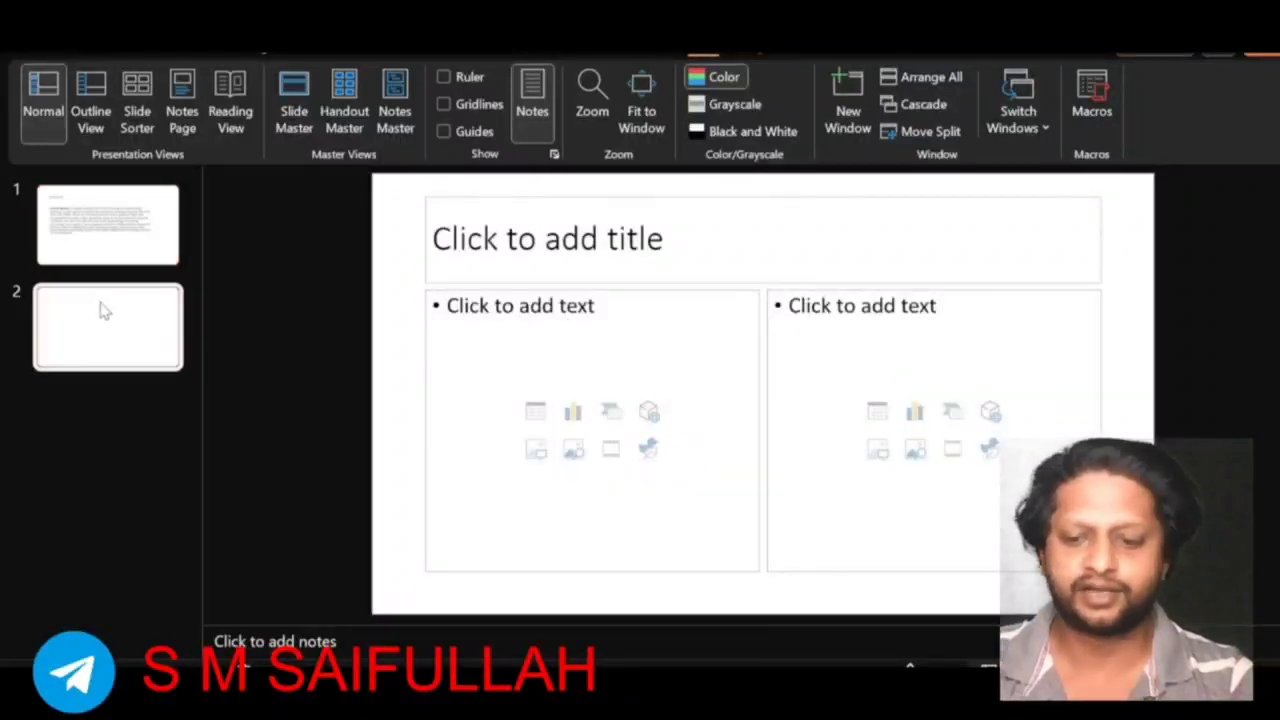
{"action": "left_click", "coordinate": [130, 250]}
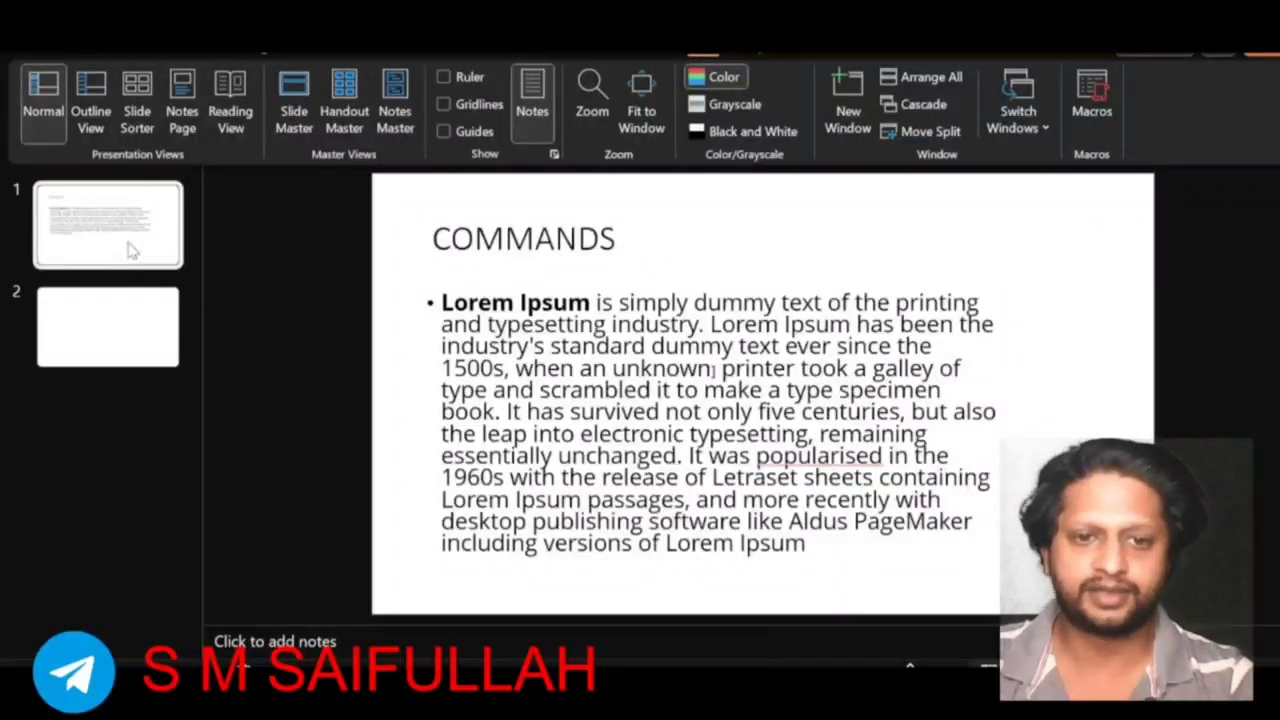
{"action": "left_click", "coordinate": [510, 393]}
{"action": "key", "text": "ctrl+m"}
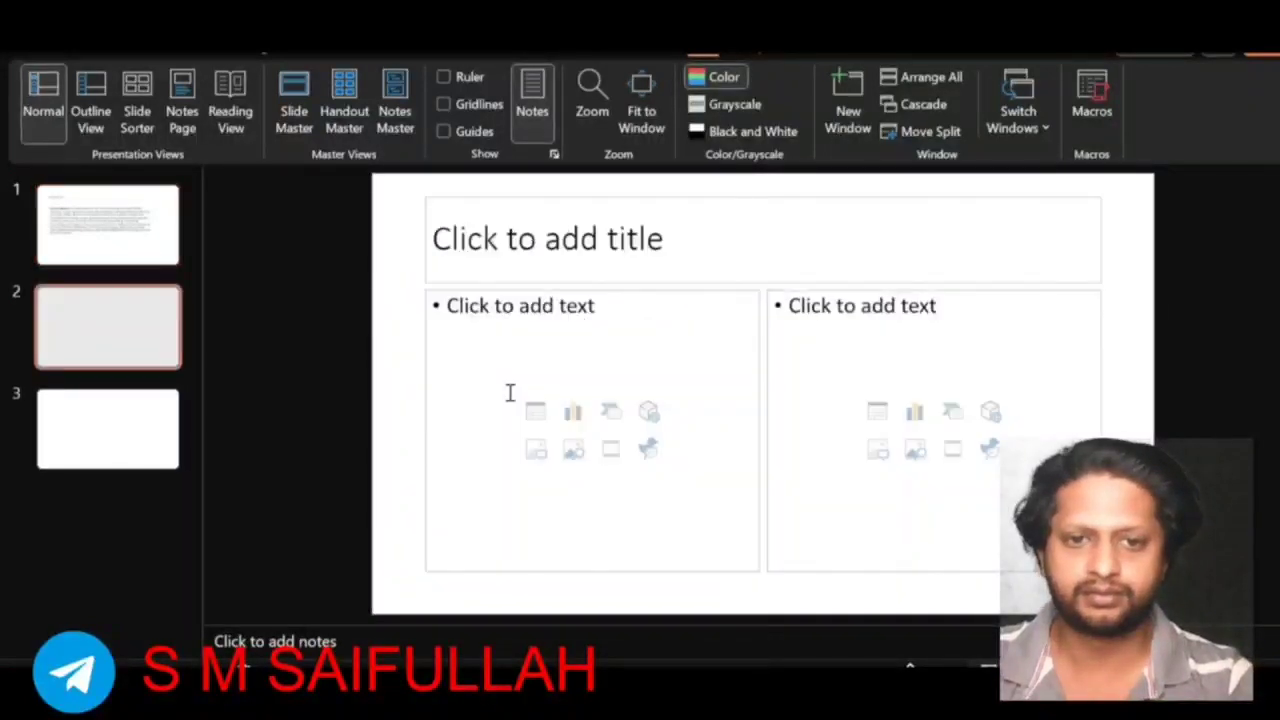
Add a slide after slide 3 with Ctrl+Enter, then delete the extra slide 4
{"action": "left_click", "coordinate": [131, 257]}
{"action": "left_click", "coordinate": [128, 356]}
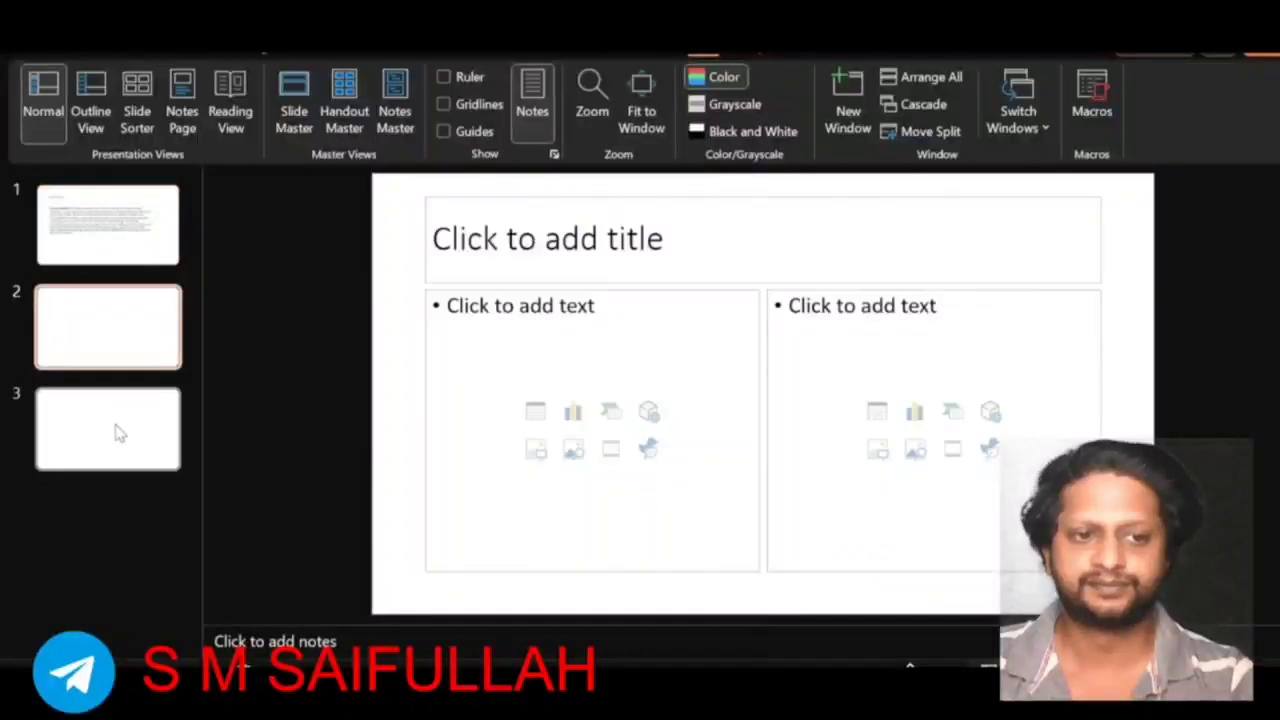
{"action": "left_click", "coordinate": [115, 430]}
{"action": "left_click", "coordinate": [673, 443]}
{"action": "key", "text": "ctrl+Return"}
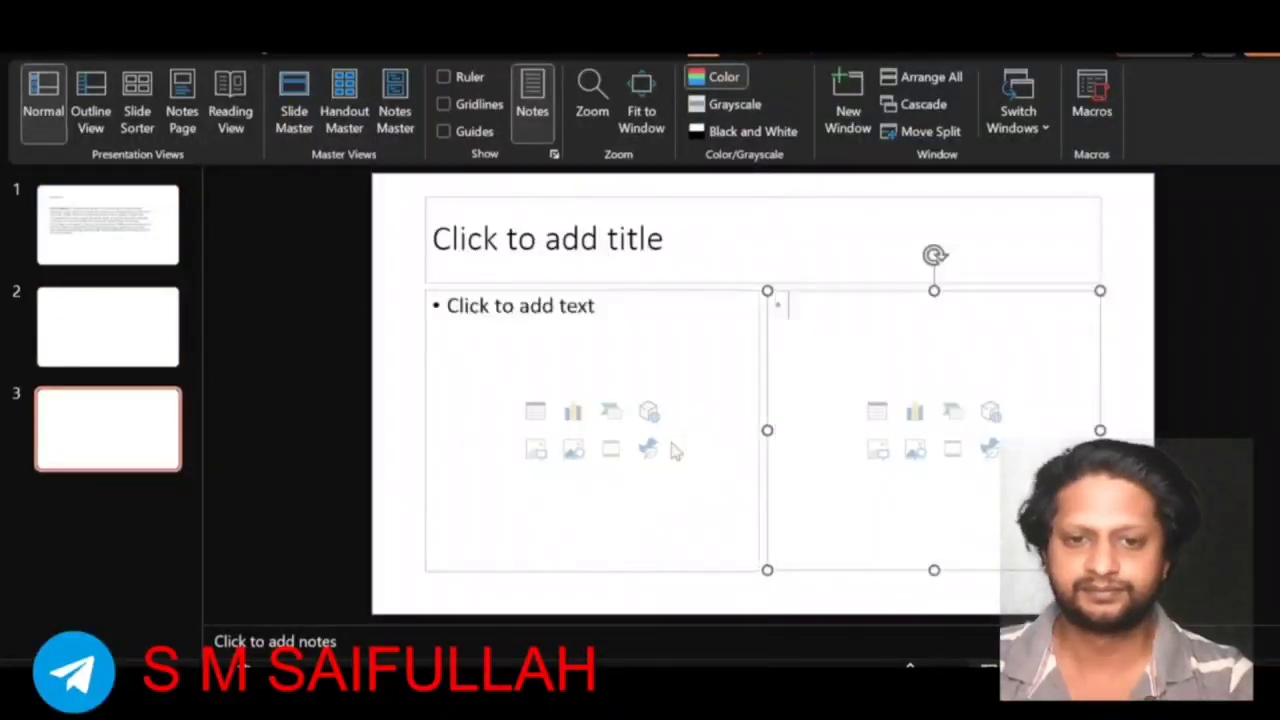
{"action": "key", "text": "ctrl+Return"}
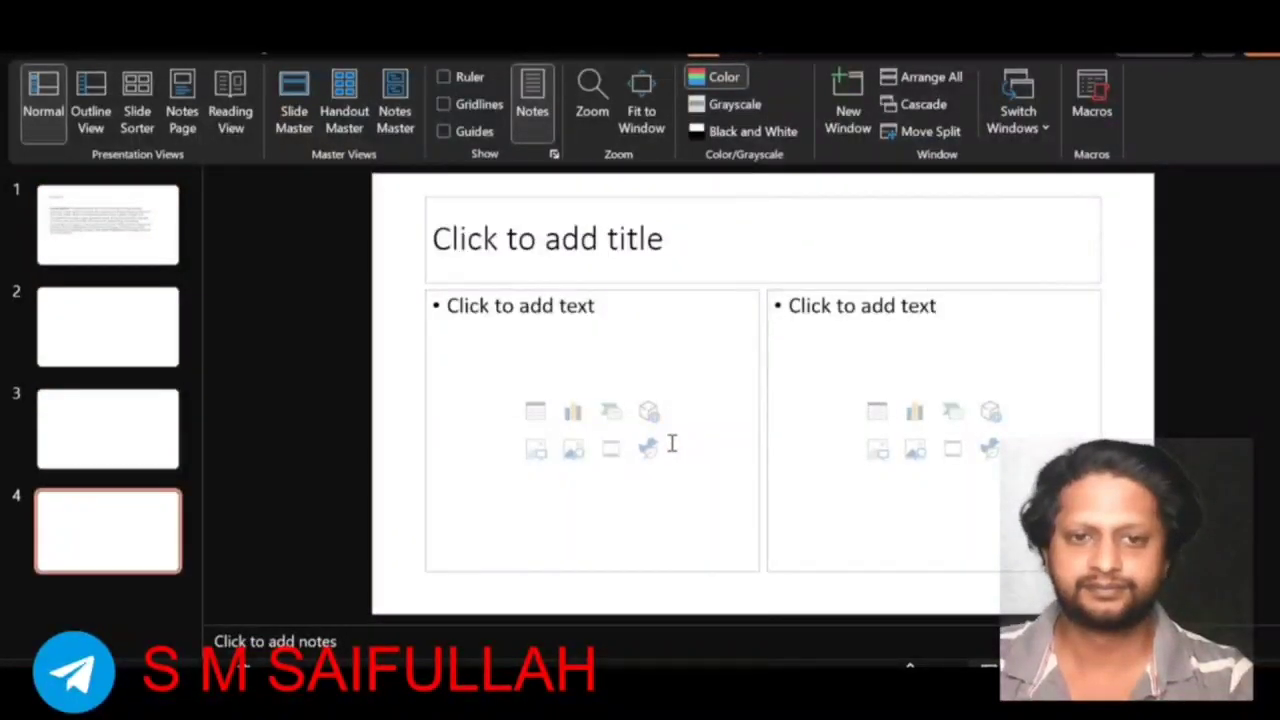
{"action": "left_click", "coordinate": [97, 500]}
{"action": "key", "text": "Delete"}
{"action": "key", "text": "Delete"}
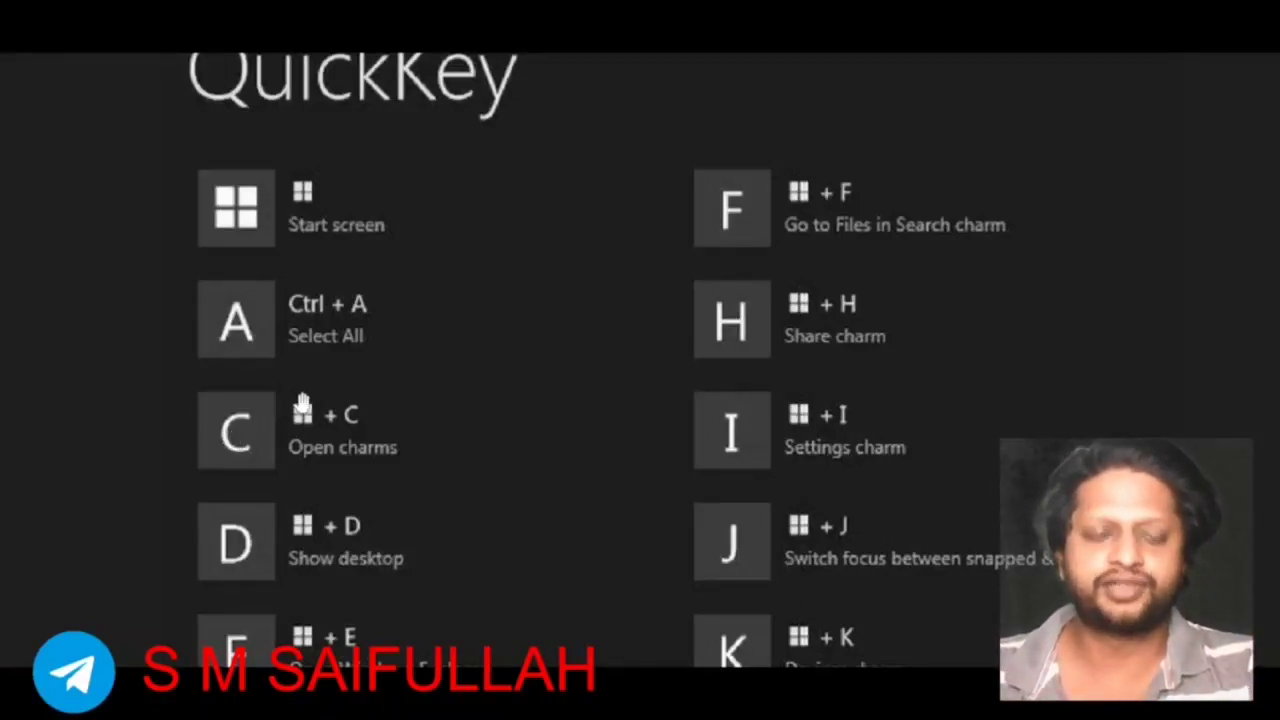
Scroll the Windows shortcut tiles past the D–L rows to Minimize all windows, New window and Run
{"action": "scroll", "coordinate": [346, 423], "scroll_direction": "down", "scroll_amount": 2}
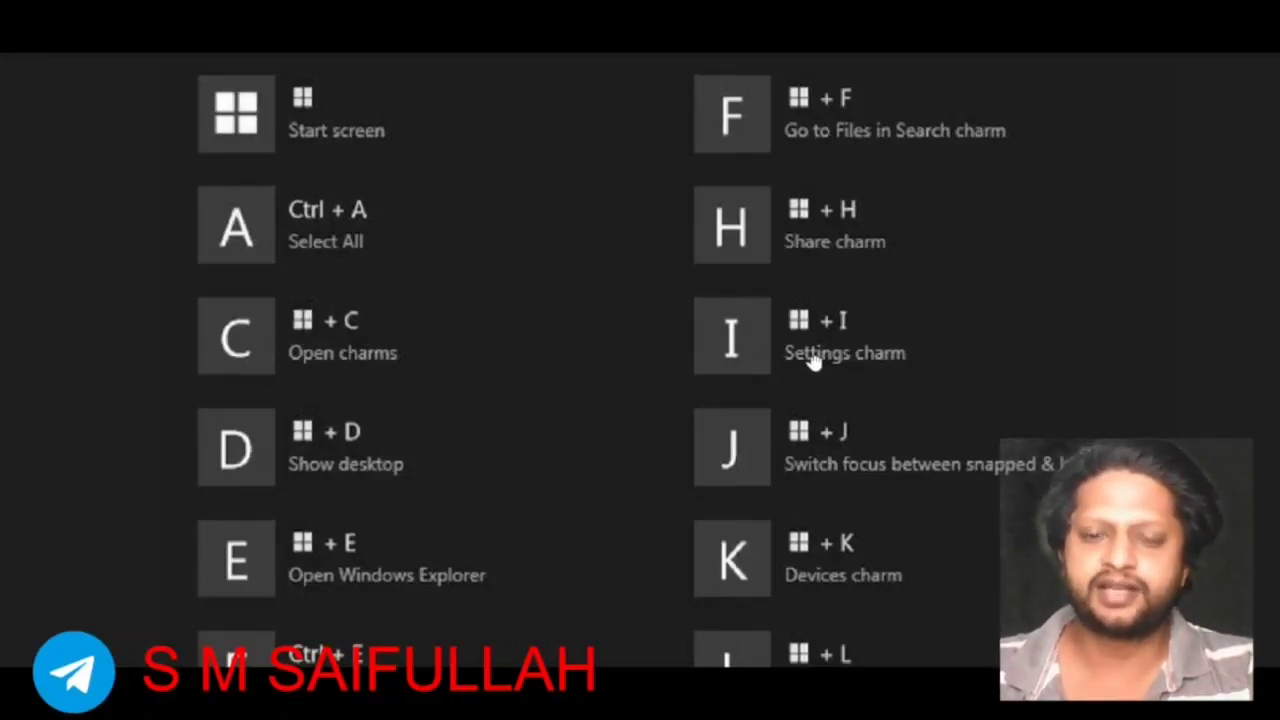
{"action": "scroll", "coordinate": [815, 362], "scroll_direction": "down", "scroll_amount": 1}
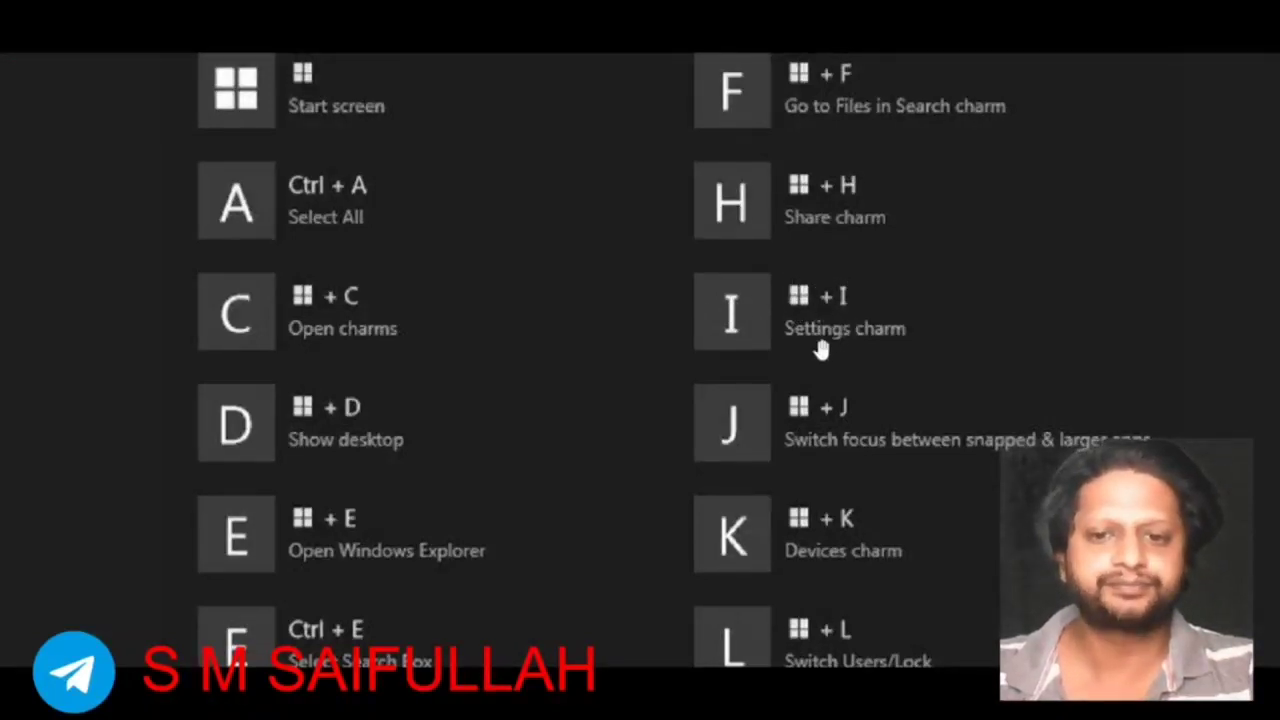
{"action": "scroll", "coordinate": [506, 413], "scroll_direction": "down", "scroll_amount": 2}
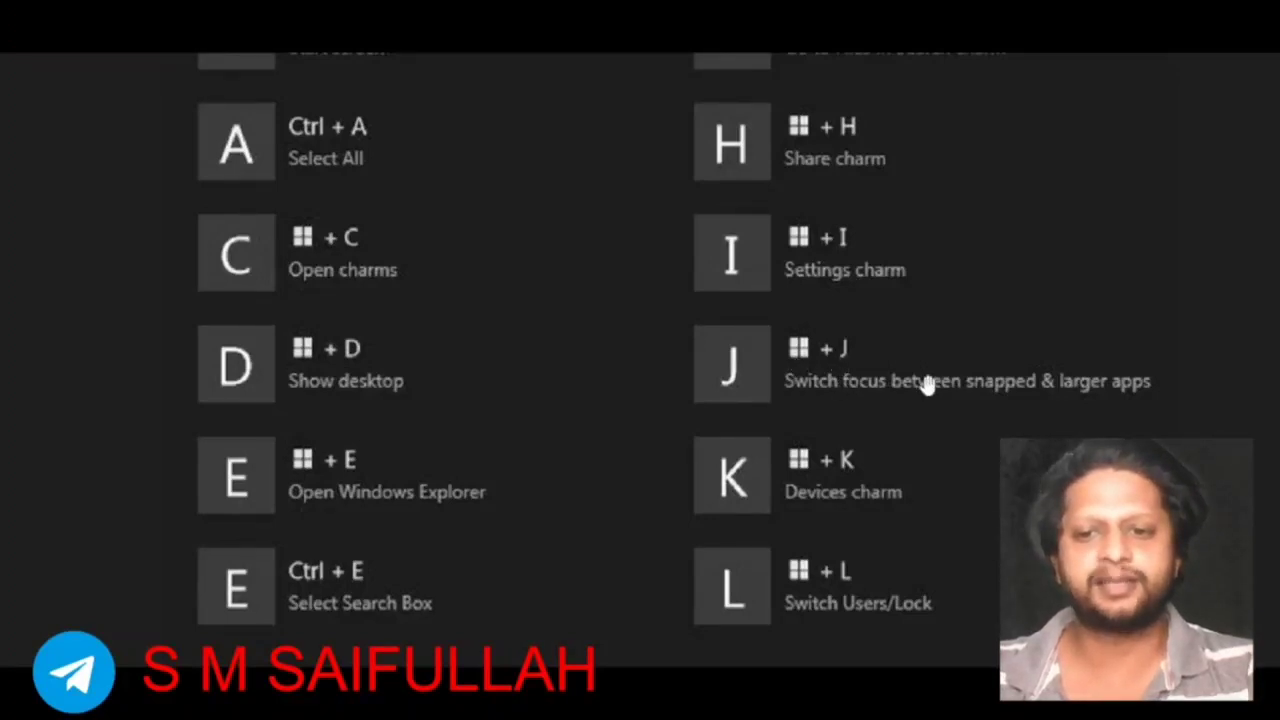
{"action": "scroll", "coordinate": [620, 491], "scroll_direction": "down", "scroll_amount": 2}
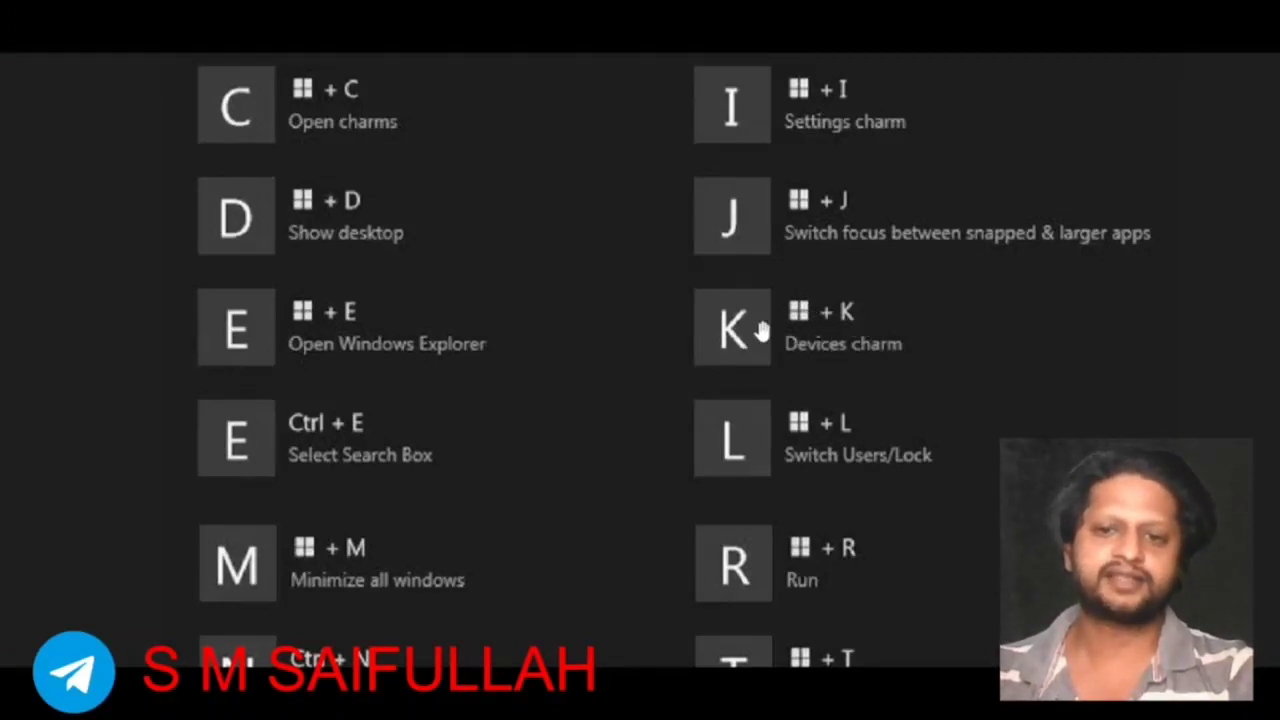
{"action": "left_click_drag", "start_coordinate": [486, 494], "coordinate": [522, 358]}
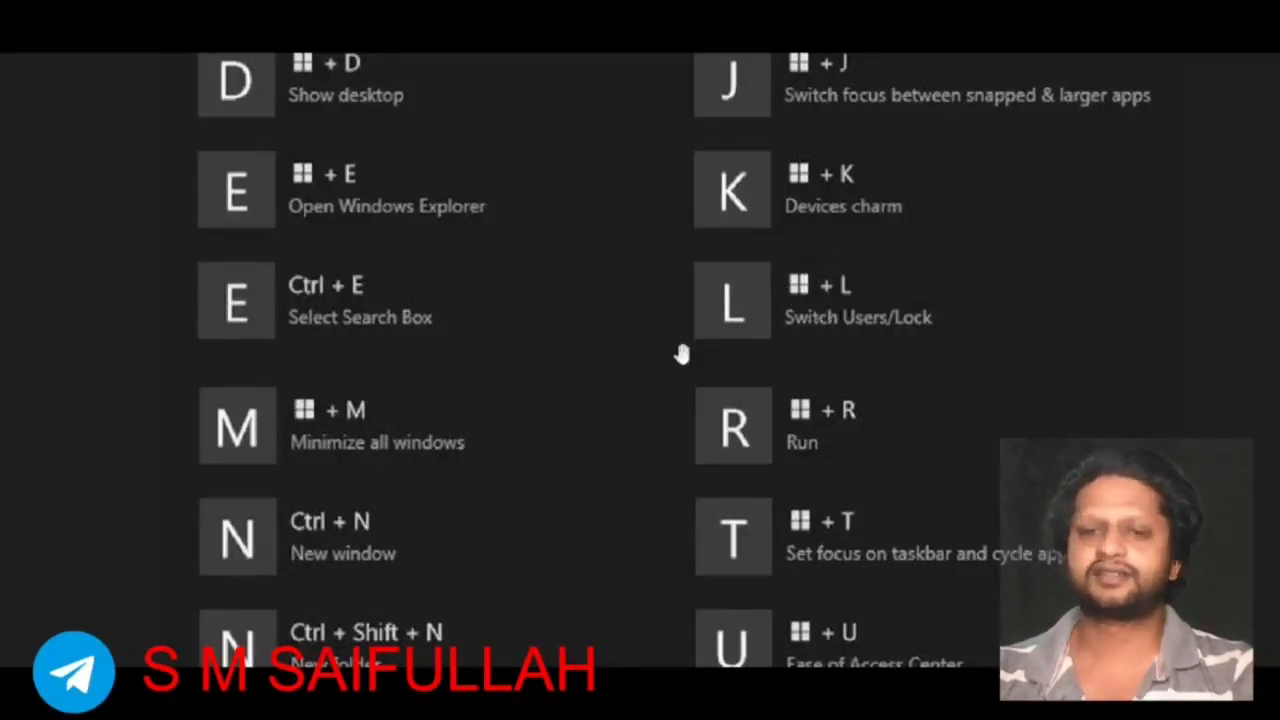
Scroll through the remaining O, P, V and W Windows shortcuts on to the Google Chrome list
{"action": "scroll", "coordinate": [469, 437], "scroll_direction": "down", "scroll_amount": 1}
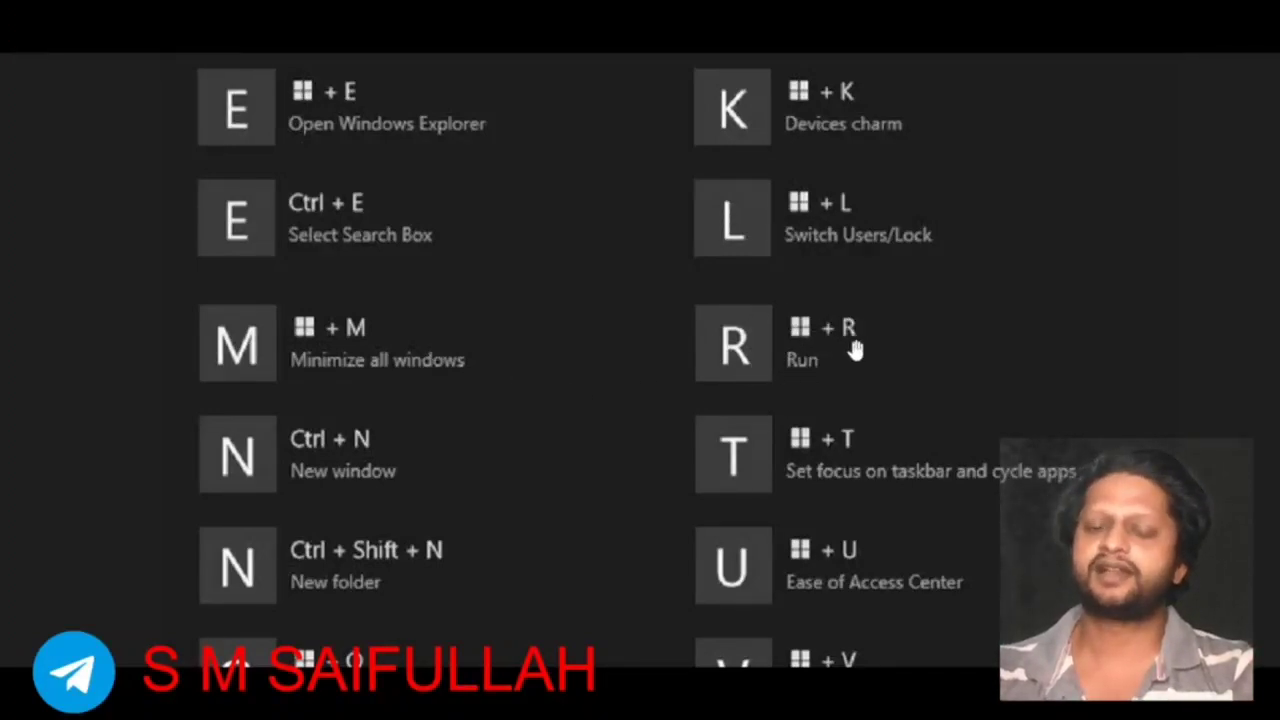
{"action": "scroll", "coordinate": [583, 466], "scroll_direction": "down", "scroll_amount": 3}
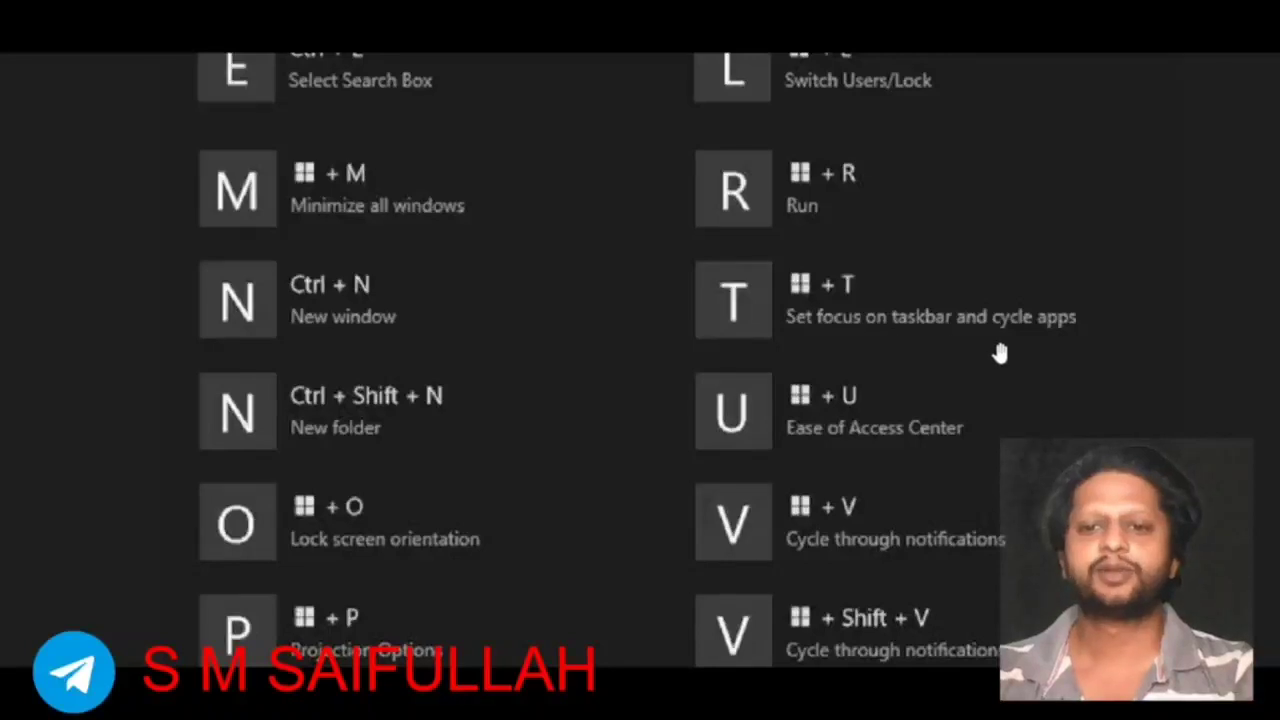
{"action": "scroll", "coordinate": [440, 430], "scroll_direction": "down", "scroll_amount": 1}
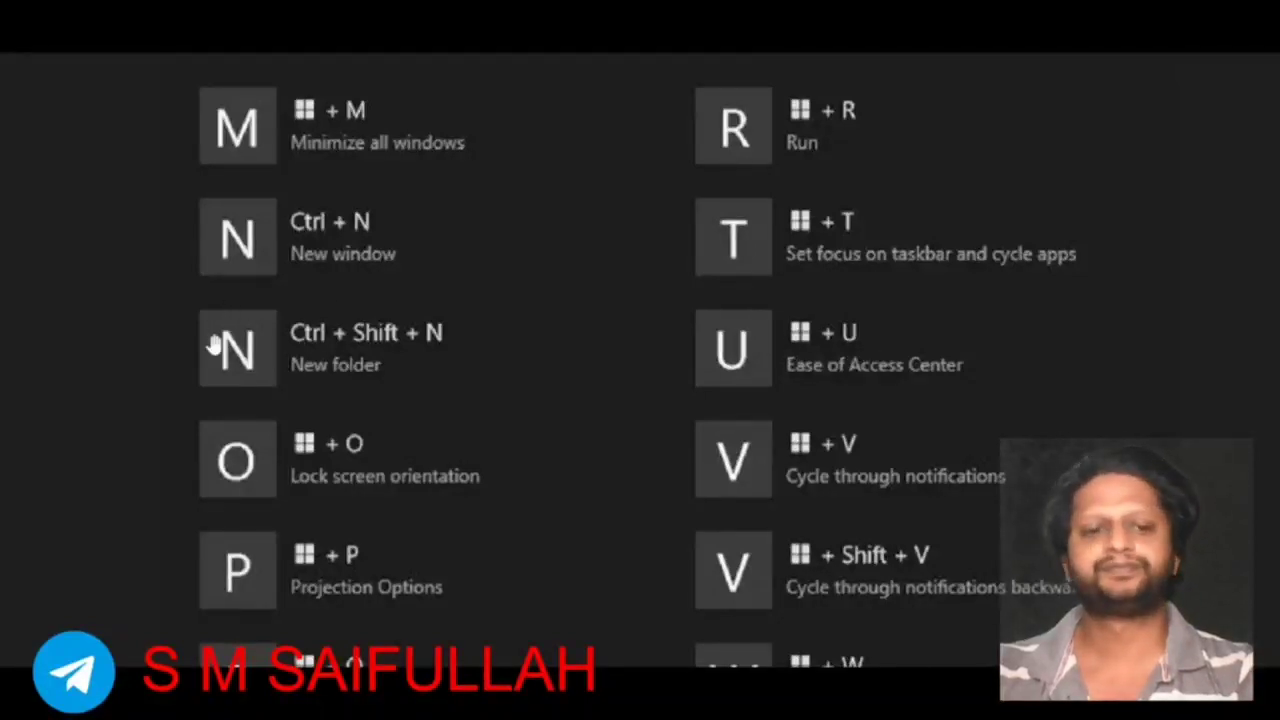
{"action": "scroll", "coordinate": [285, 435], "scroll_direction": "down", "scroll_amount": 1}
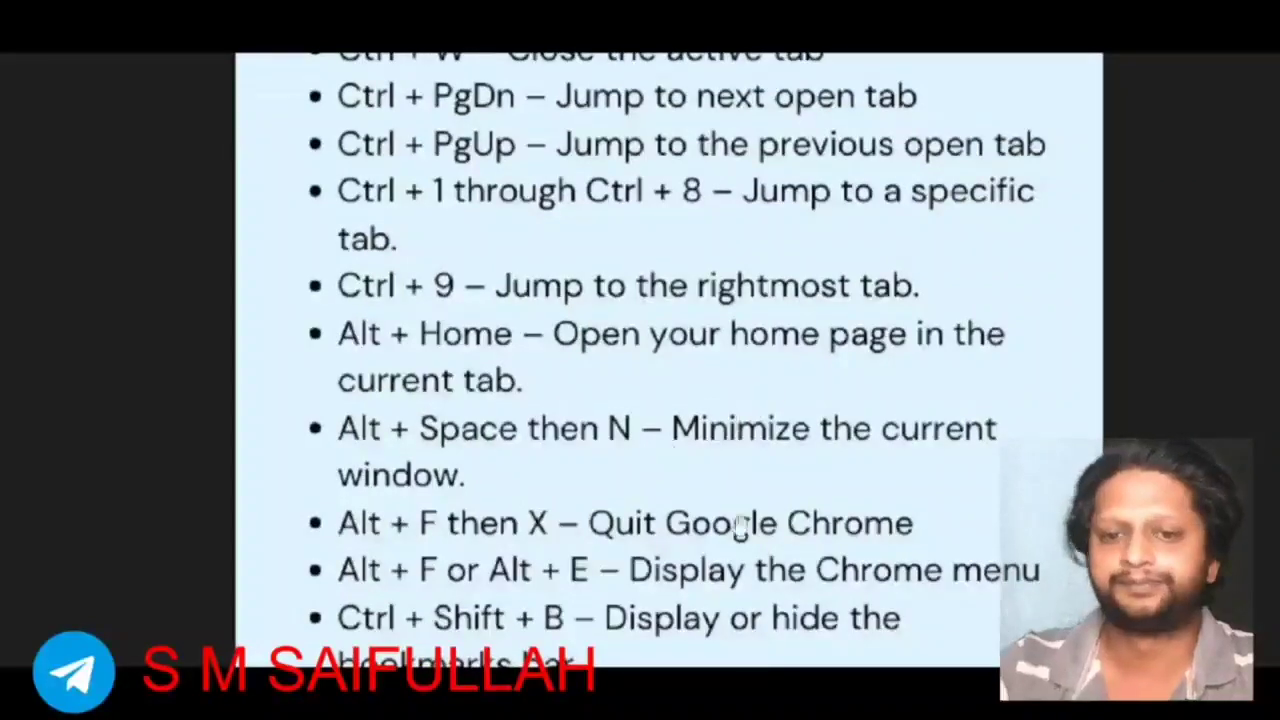
Scroll the Chrome shortcuts past Ctrl + J to show Shift + Esc through Ctrl + D
{"action": "scroll", "coordinate": [738, 527], "scroll_direction": "down", "scroll_amount": 3}
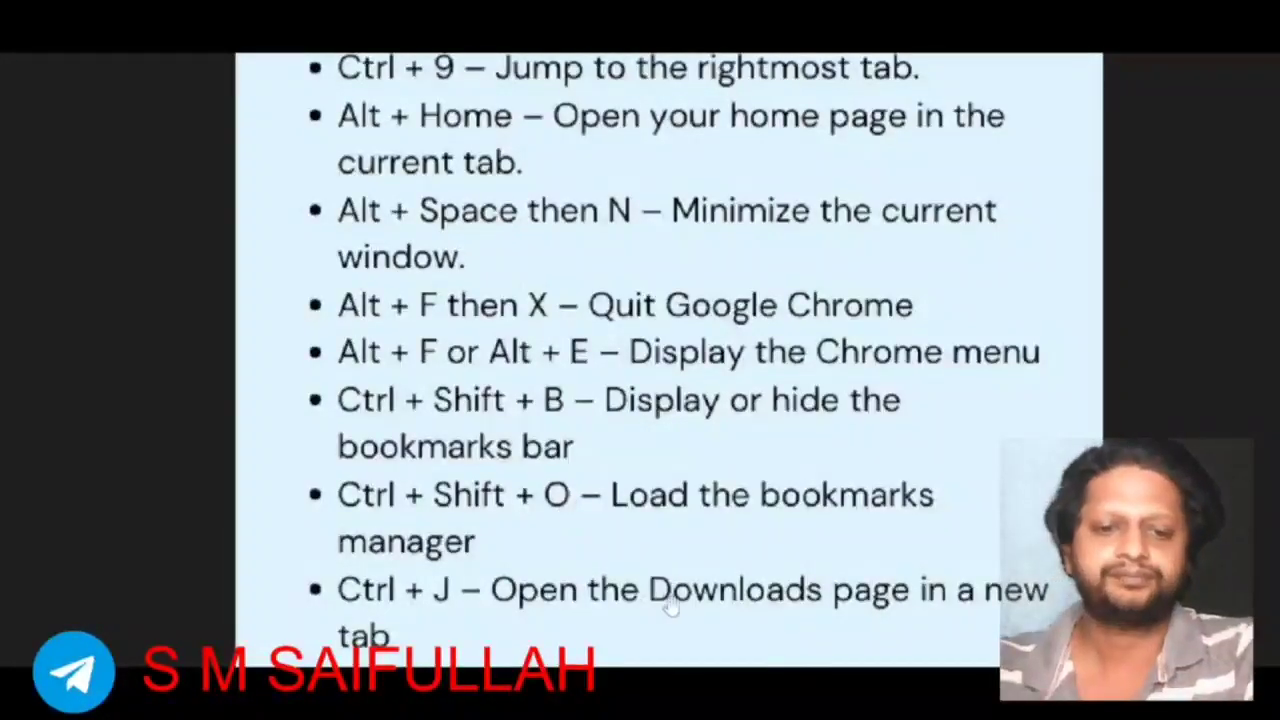
{"action": "mouse_move", "coordinate": [660, 592]}
{"action": "left_mouse_down"}
{"action": "mouse_move", "coordinate": [686, 418]}
{"action": "mouse_move", "coordinate": [717, 333]}
{"action": "mouse_move", "coordinate": [717, 354]}
{"action": "left_mouse_up"}
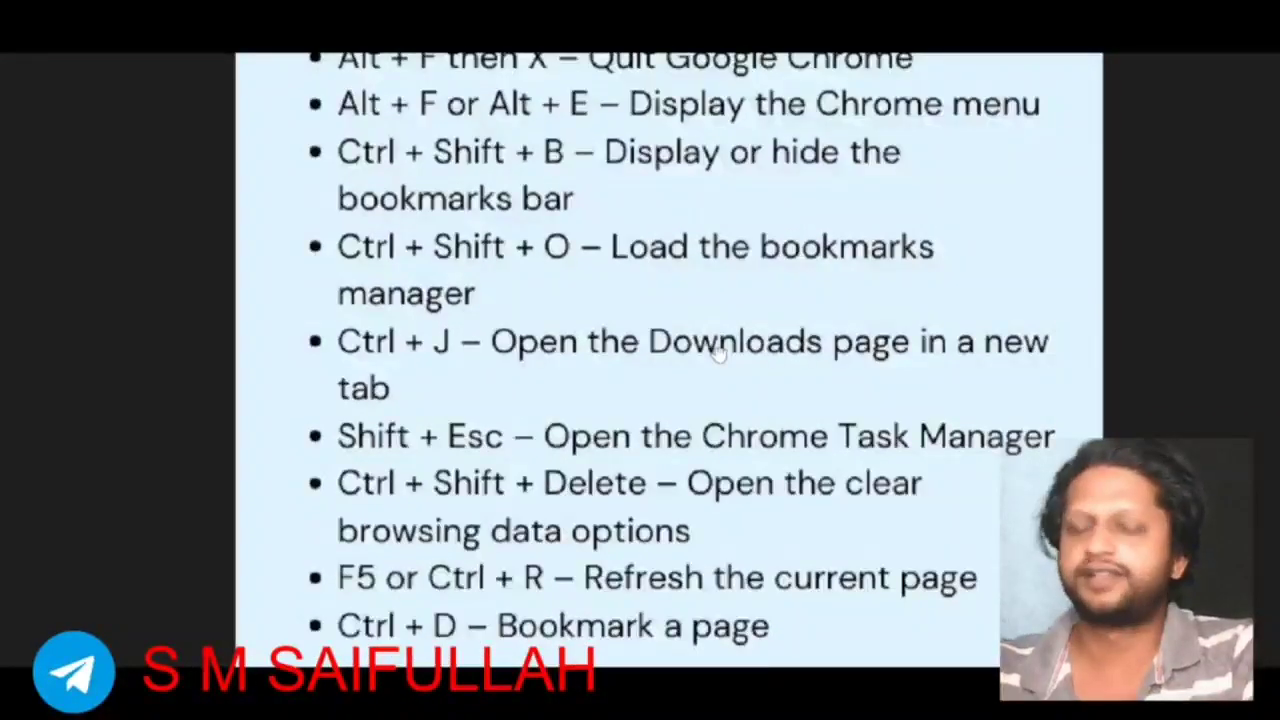